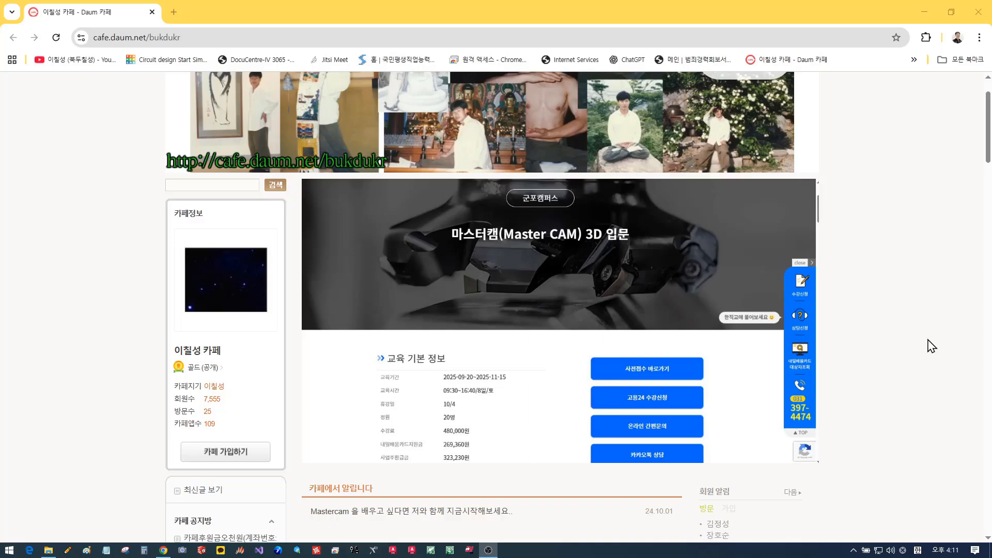
Find the 가공관련자격증 section in the cafe's board list and open the board "2021년 컴퓨터응용 밀링기능사 관련".
scroll(931, 346, "down", 6)
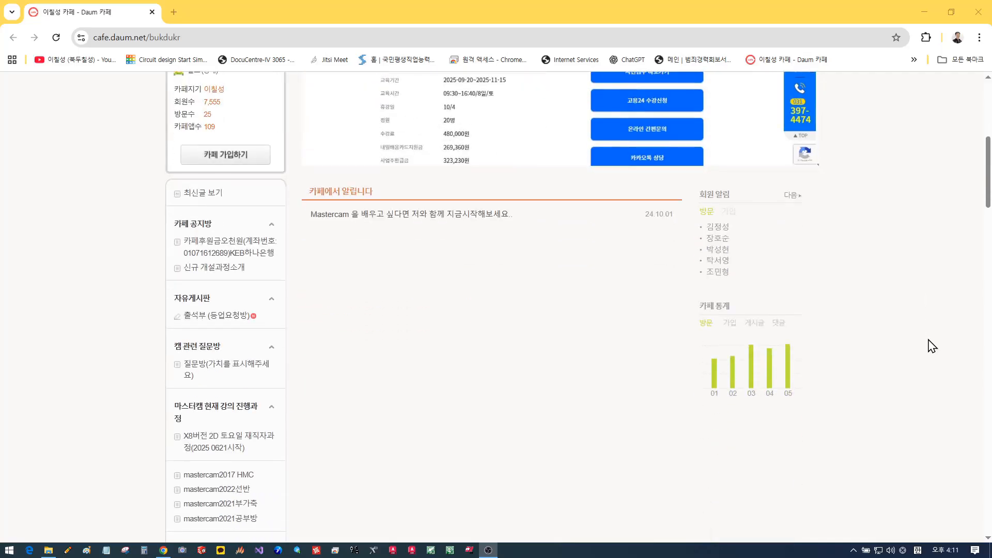
scroll(931, 345, "down", 12)
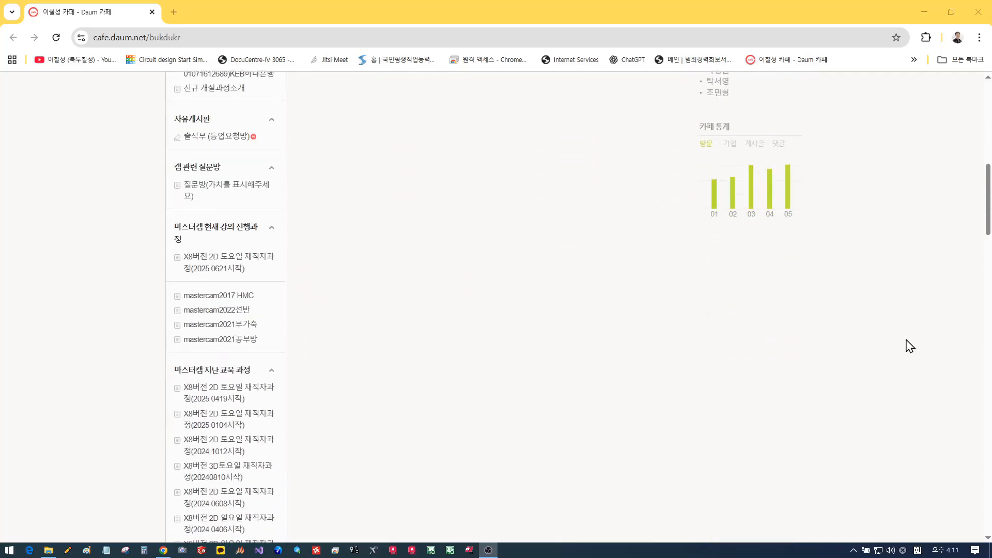
scroll(844, 343, "down", 1)
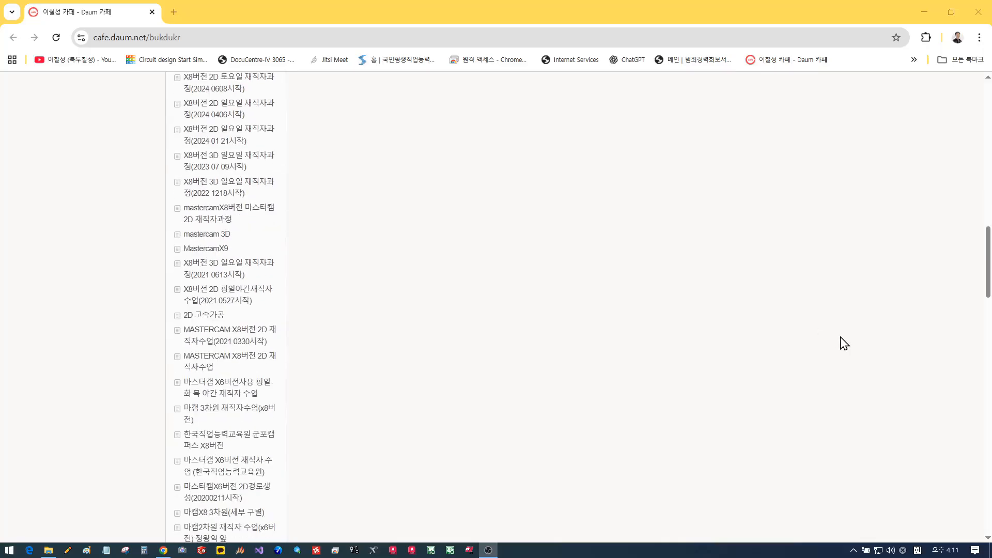
scroll(844, 343, "down", 4)
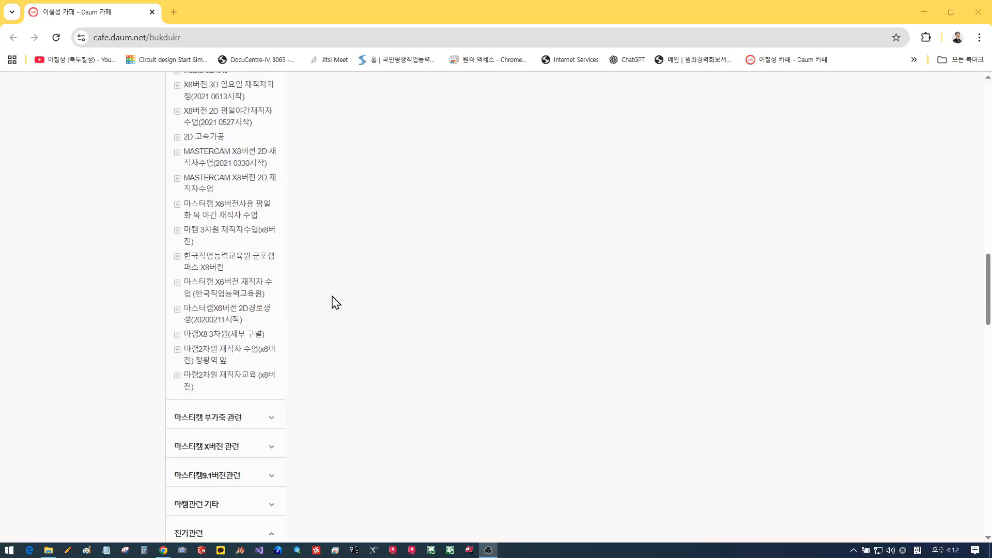
scroll(349, 305, "down", 3)
scroll(357, 309, "down", 3)
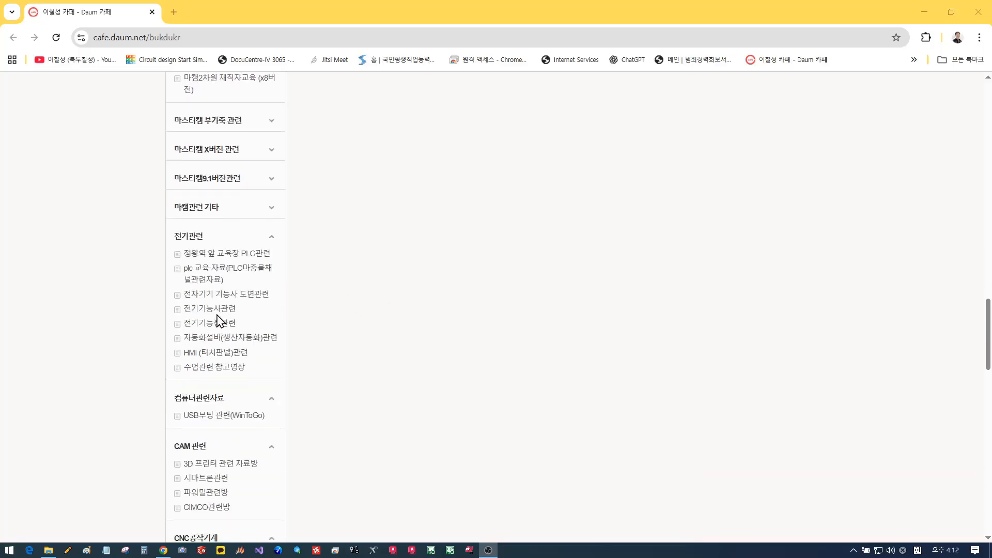
left_click(269, 210)
left_click(271, 209)
left_click(273, 213)
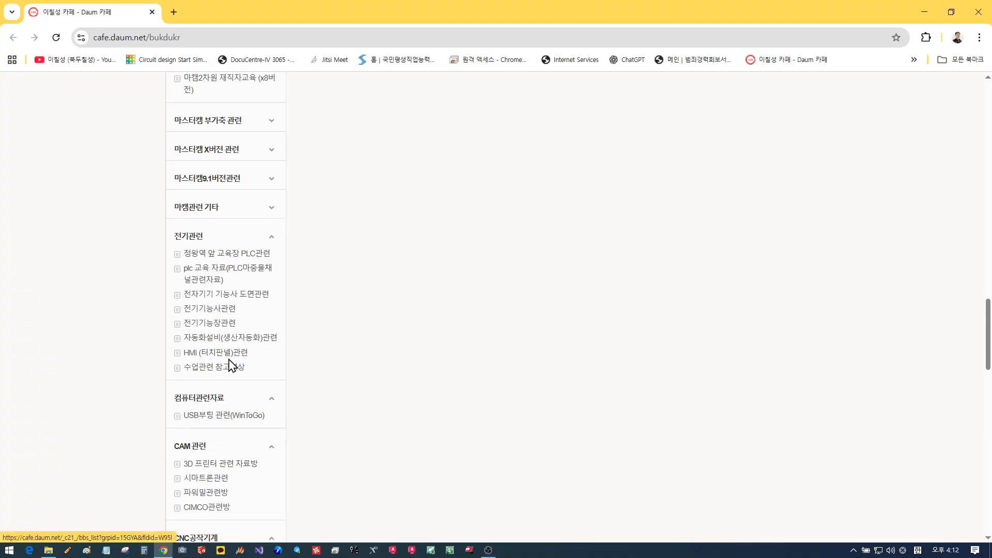
scroll(228, 365, "down", 3)
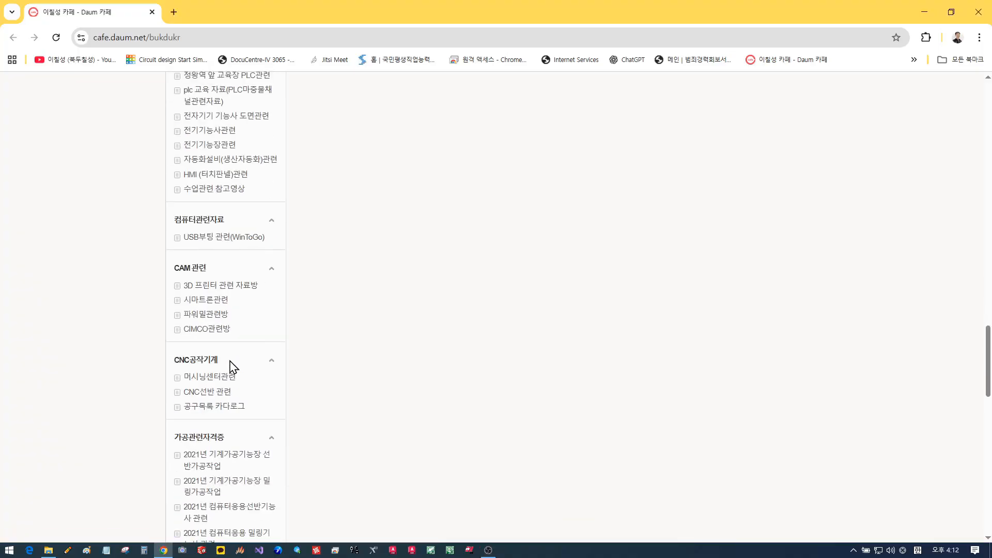
scroll(230, 367, "down", 3)
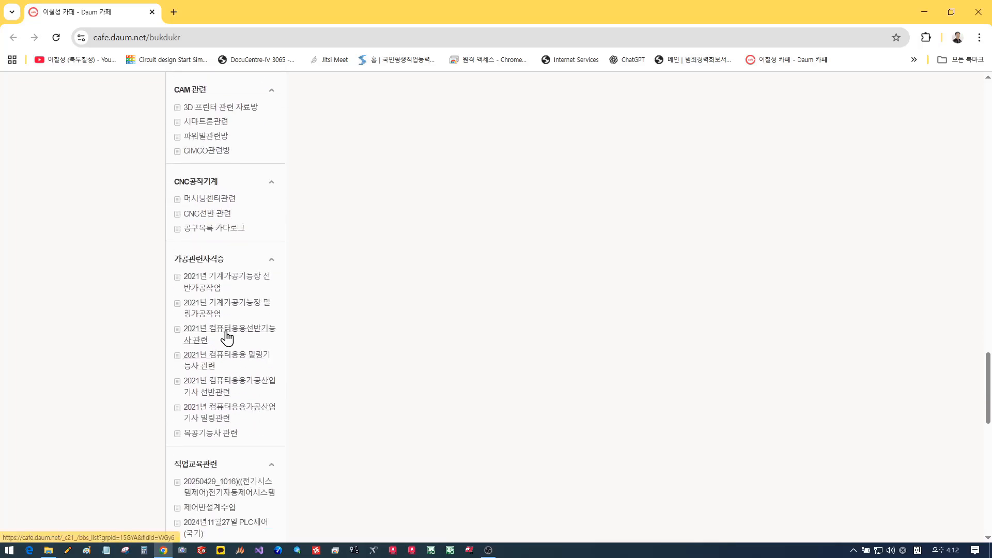
left_click(239, 365)
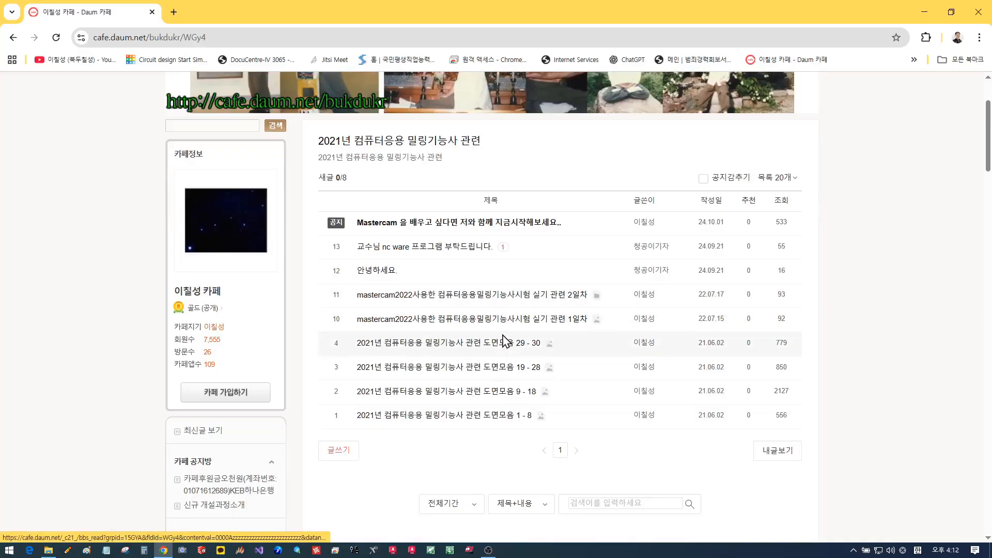
Open the post "2021년 컴퓨터응용 밀링기능사 관련 도면모음 19 - 28" and enlarge the machining centre drawing 21 in the image viewer.
left_click(498, 372)
scroll(660, 377, "down", 10)
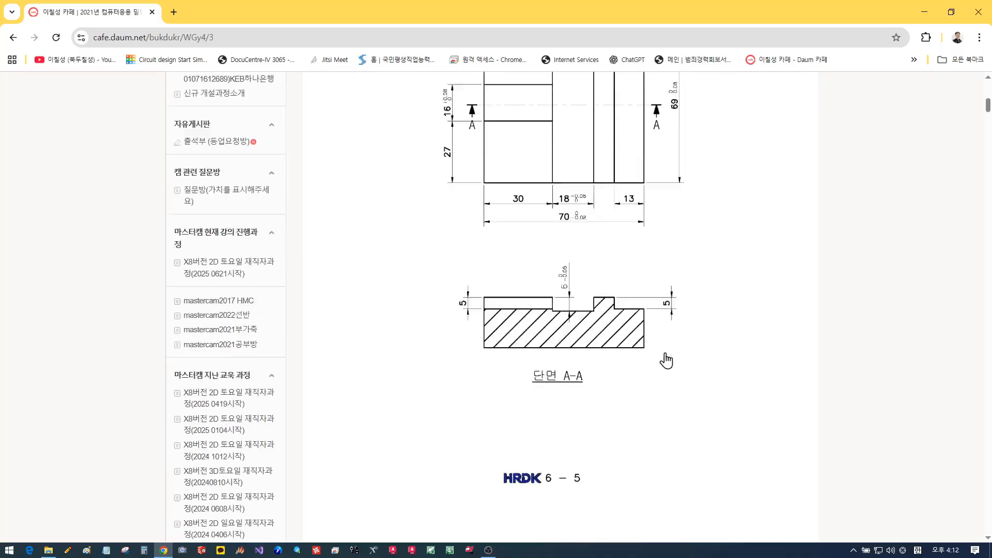
scroll(666, 360, "down", 9)
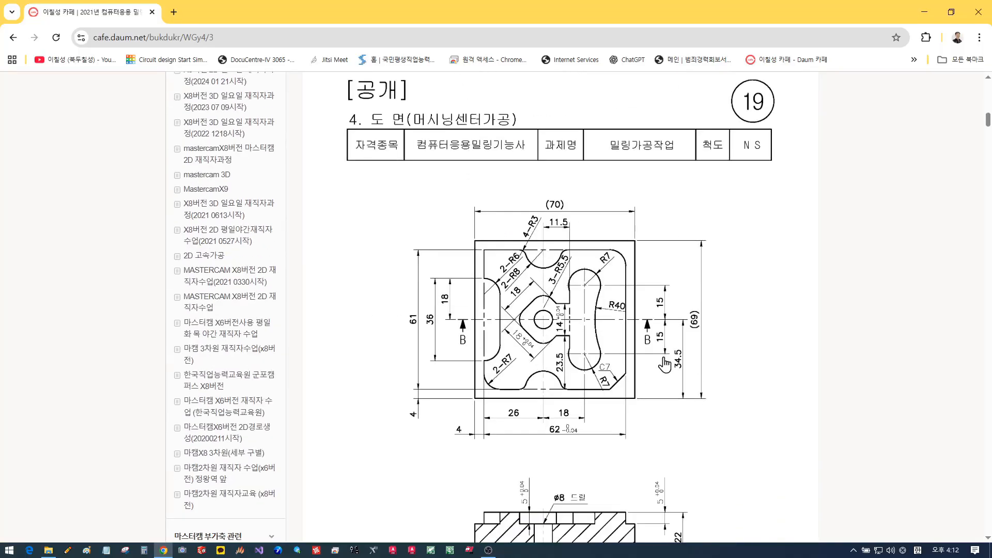
scroll(687, 367, "down", 12)
scroll(687, 361, "down", 6)
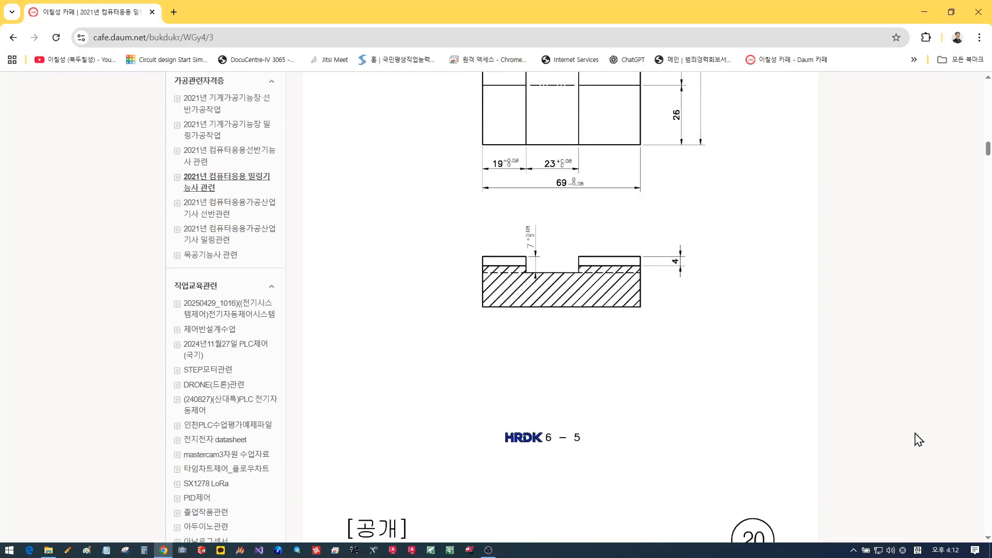
left_click(988, 442)
left_click(988, 442)
left_click(988, 443)
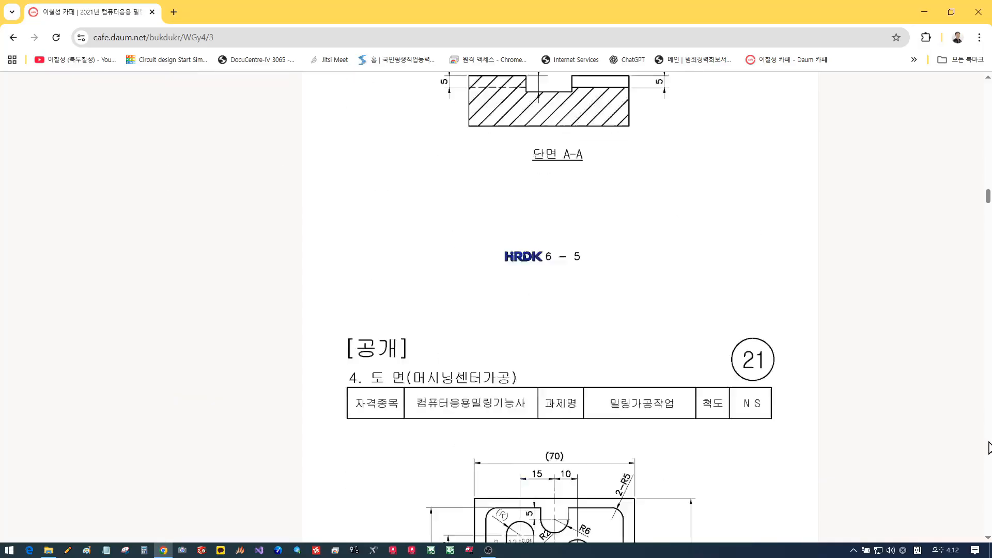
scroll(666, 370, "up", 5)
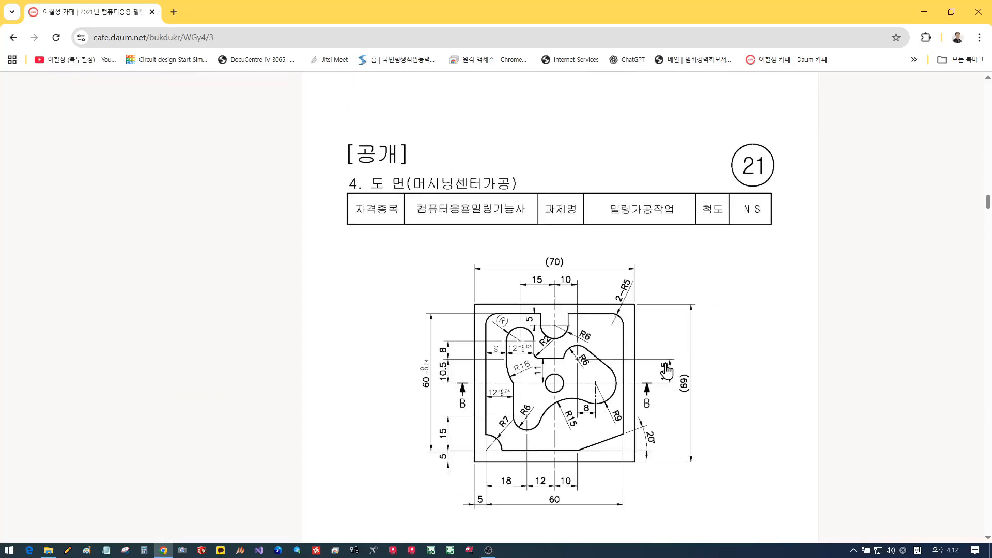
scroll(667, 370, "down", 2)
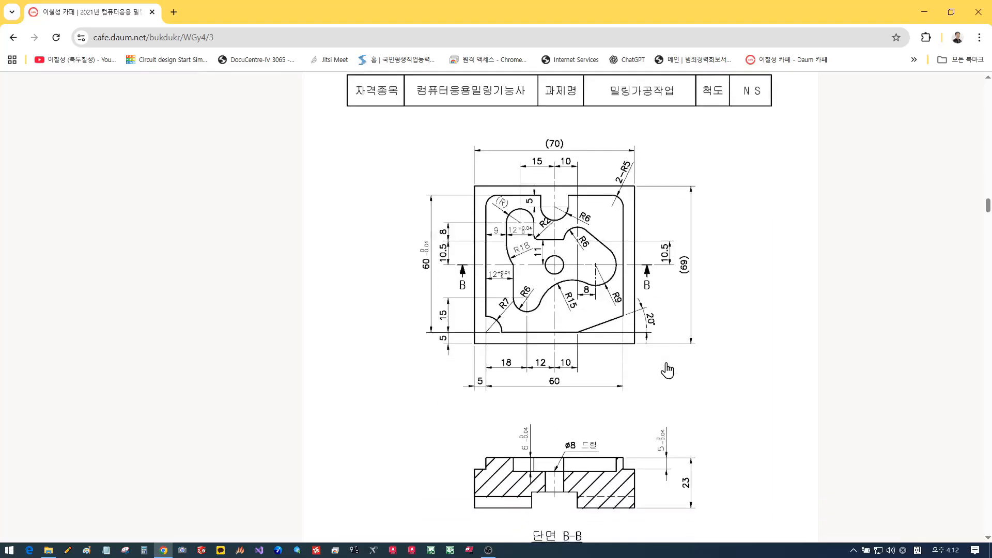
left_click(717, 228)
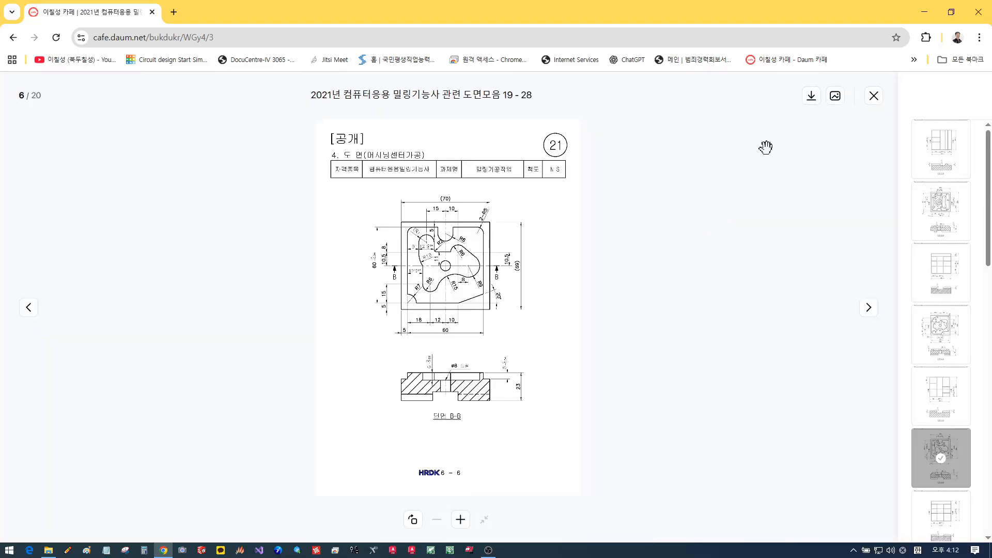
Download the image of drawing 21, then close the download window and the browser.
left_click(811, 96)
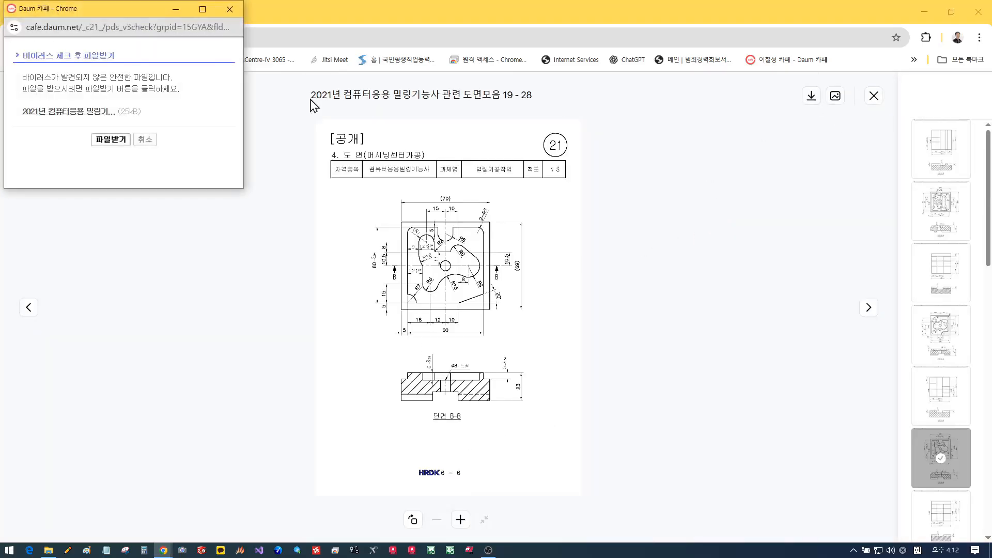
left_click(101, 141)
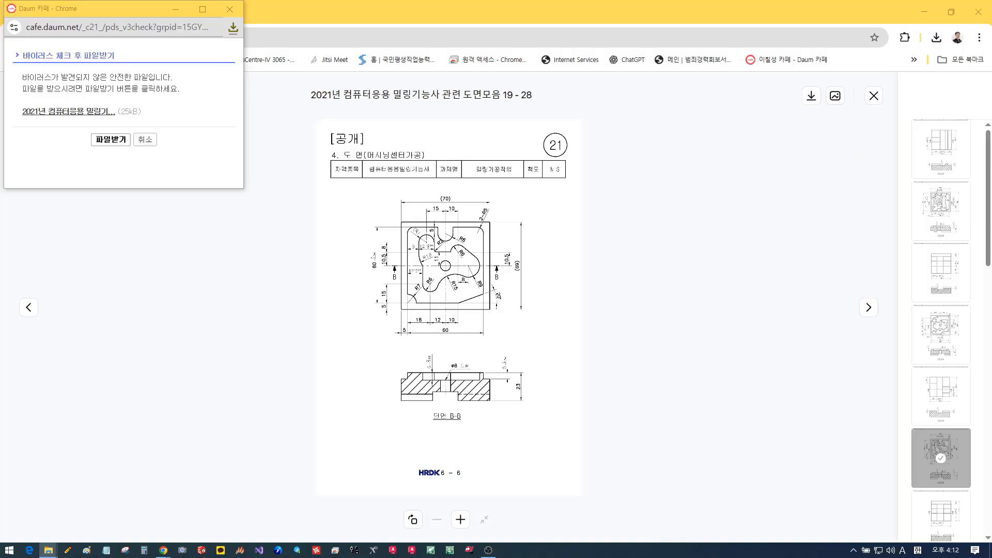
left_click(229, 9)
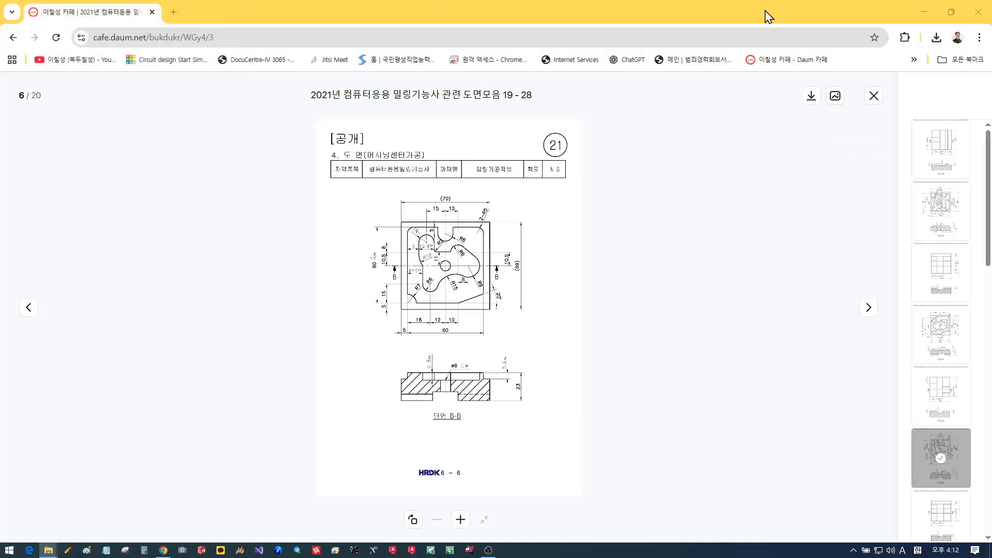
left_click(978, 12)
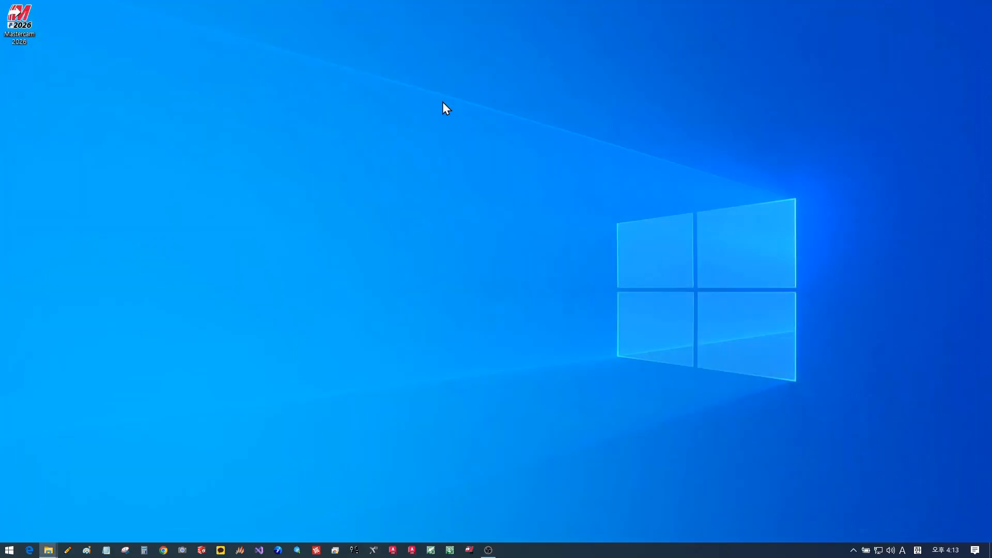
Paste the downloaded drawing PNG onto the desktop and open it to examine the plan view and section B-B dimensions.
right_click(381, 124)
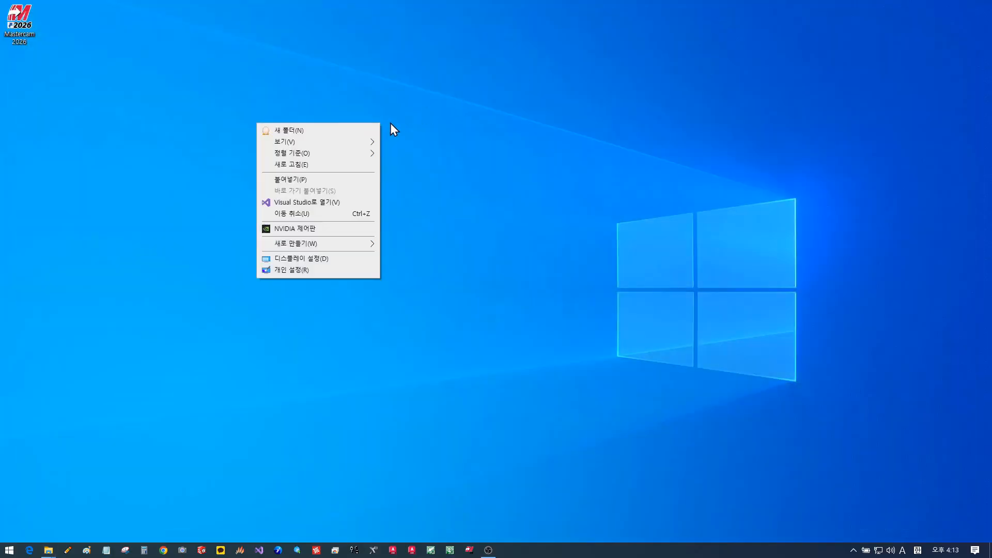
left_click(301, 182)
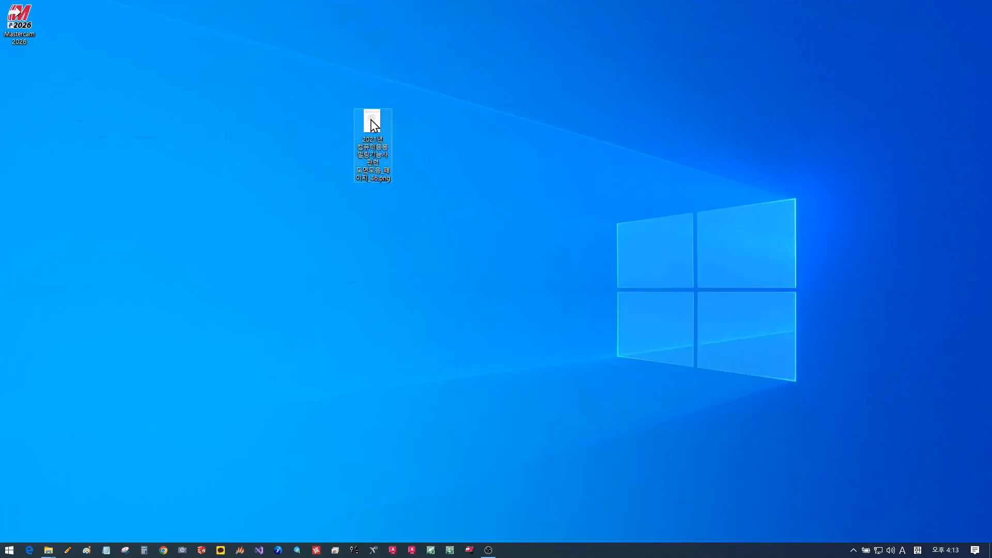
double_click(373, 124)
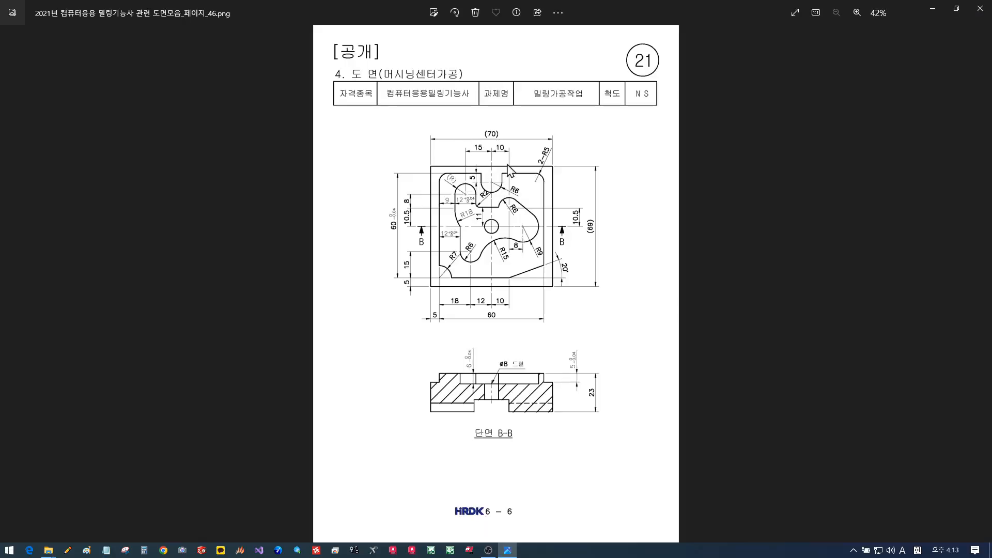
scroll(509, 168, "up", 3)
scroll(521, 178, "down", 1)
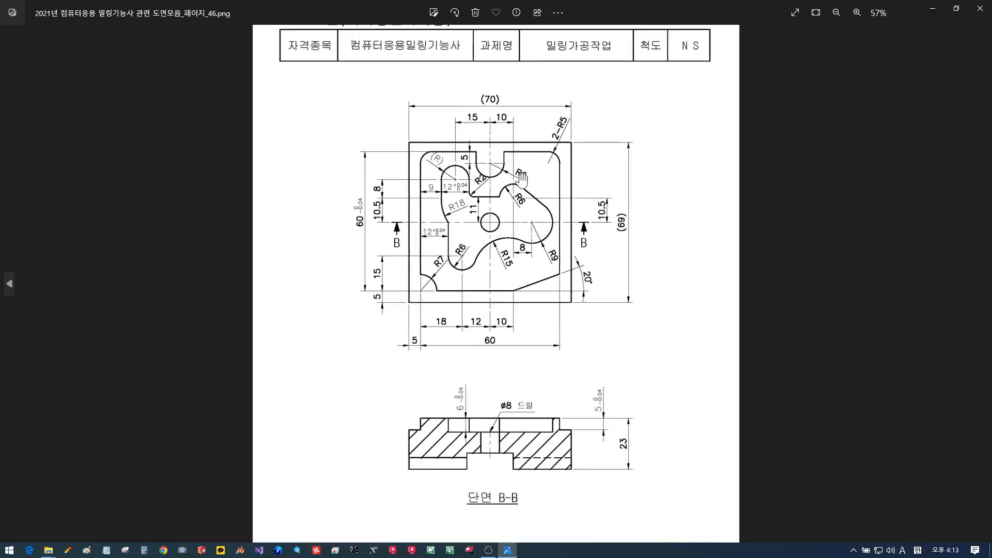
scroll(521, 178, "down", 1)
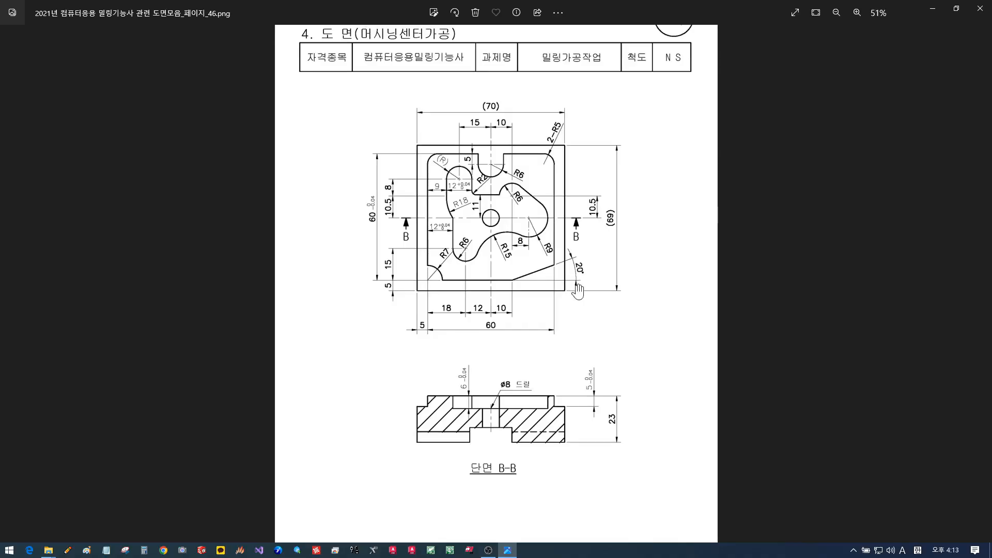
scroll(521, 157, "up", 3)
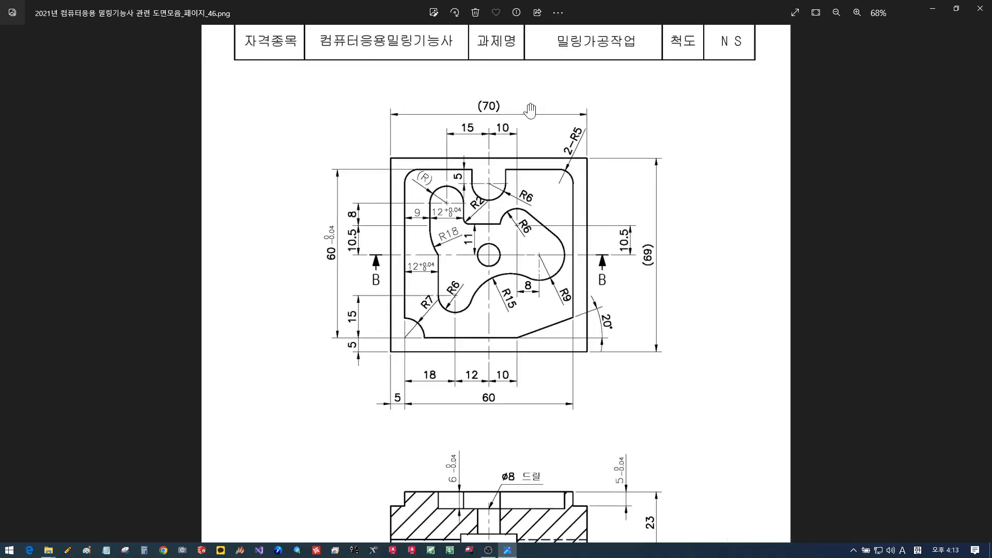
left_click_drag(657, 281, 635, 270)
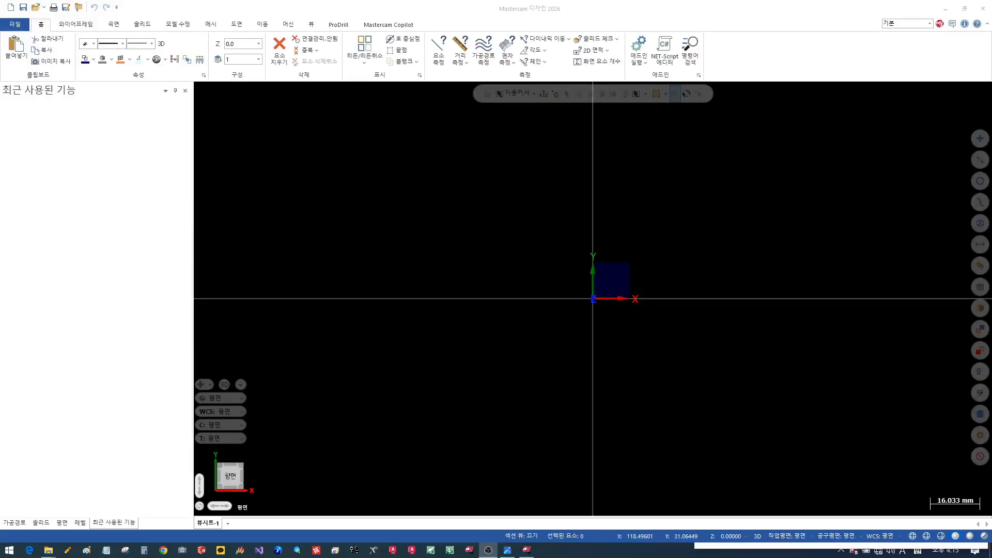
left_click(515, 159)
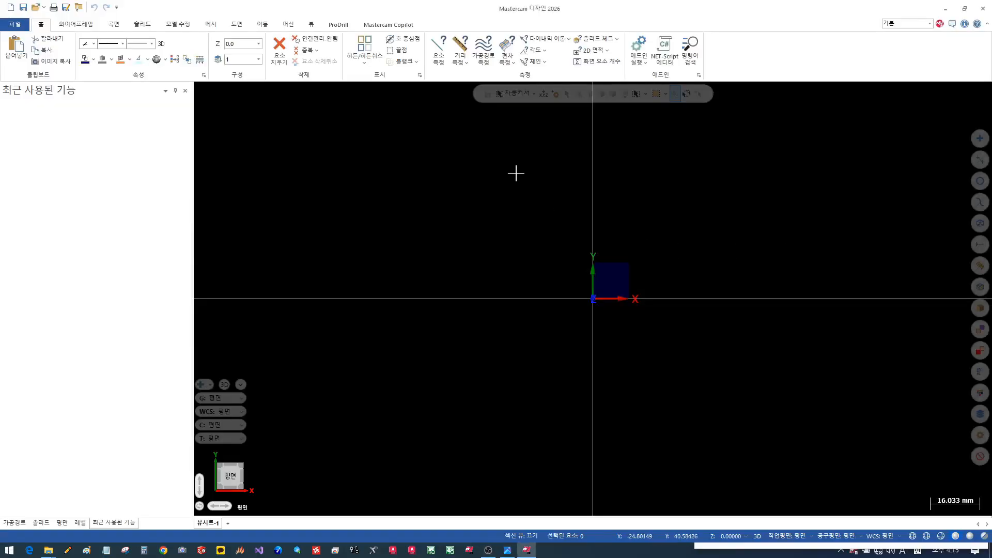
double_click(703, 10)
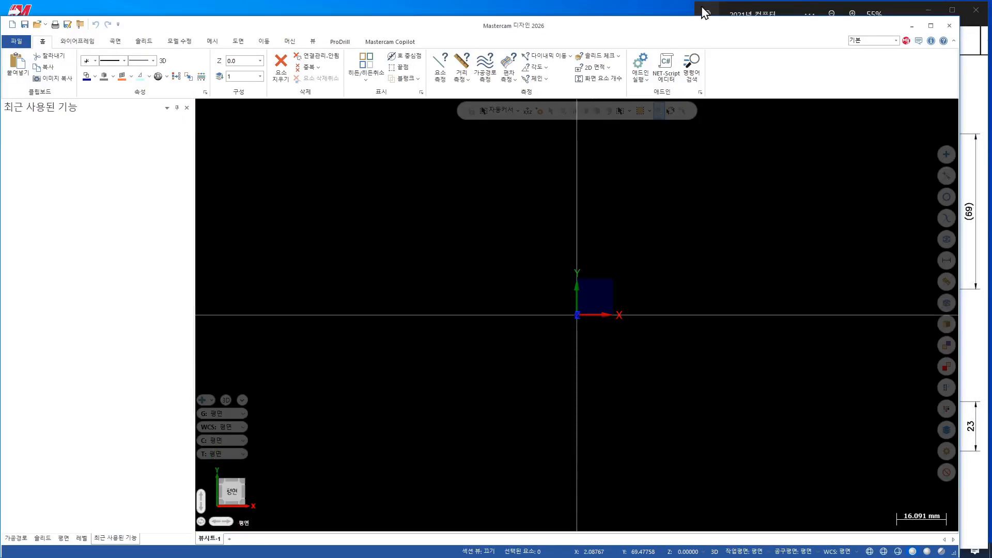
double_click(700, 28)
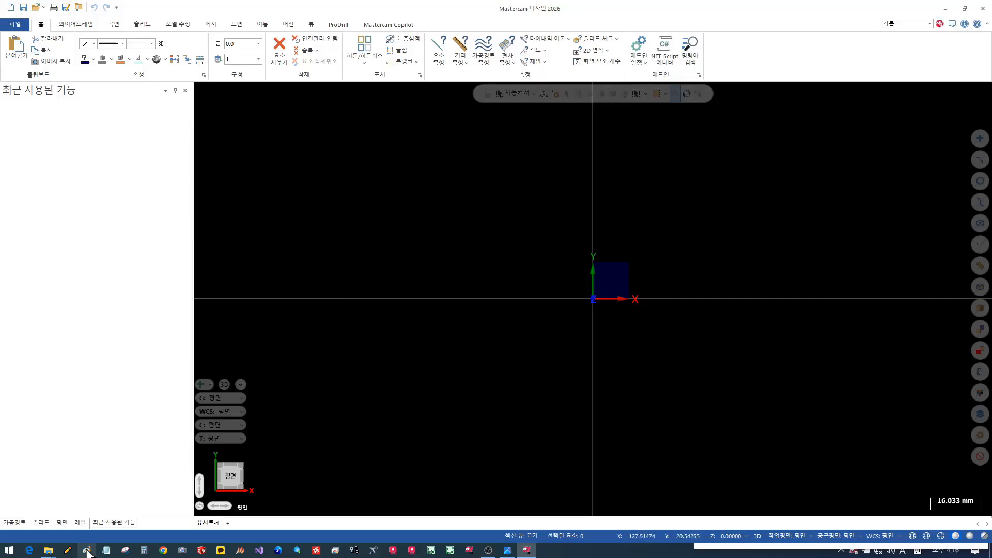
Start the screen pen and handwrite an underlined "X8", "X9", a slanted dividing line and "2017" in red over the empty graphics area.
left_click(67, 550)
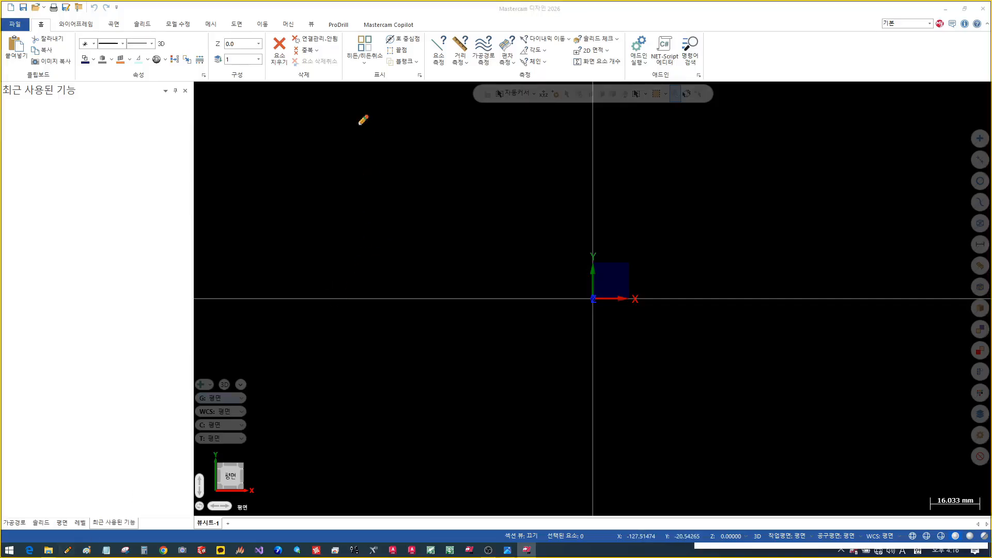
mouse_move(284, 152)
left_mouse_down()
mouse_move(250, 193)
mouse_move(270, 197)
mouse_move(295, 166)
mouse_move(304, 173)
left_mouse_up()
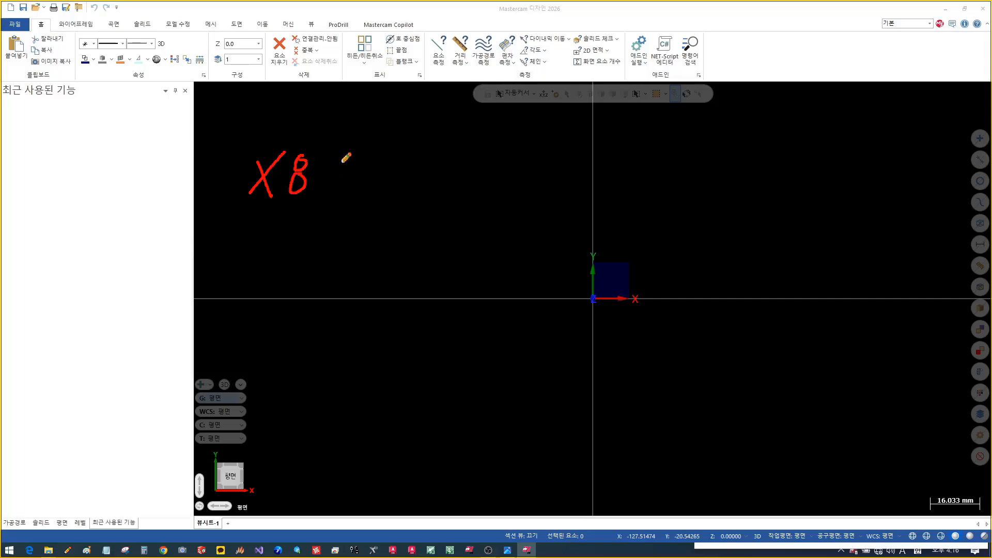
left_click_drag(242, 209, 304, 209)
left_click_drag(362, 163, 332, 193)
left_click_drag(339, 164, 347, 193)
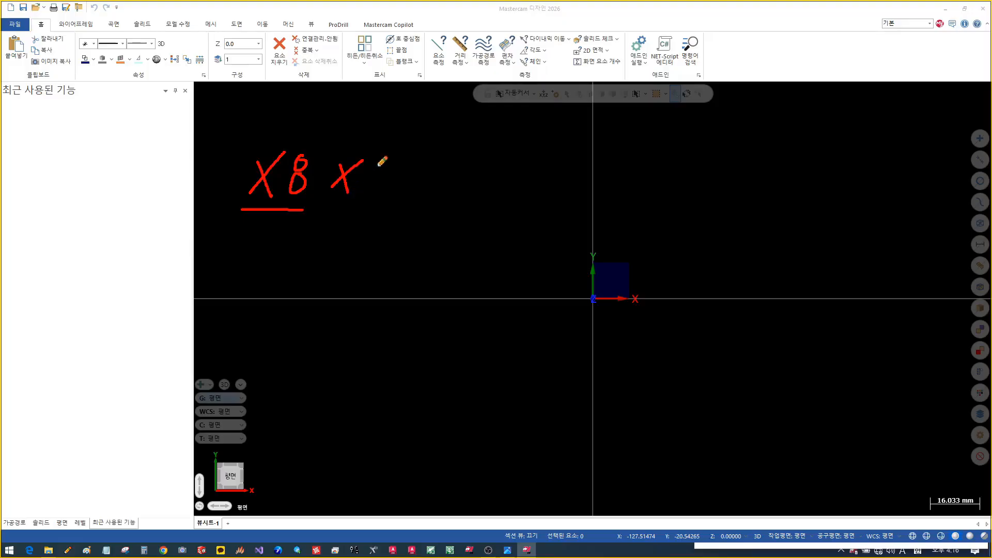
left_click_drag(373, 161, 366, 197)
left_click_drag(423, 133, 344, 269)
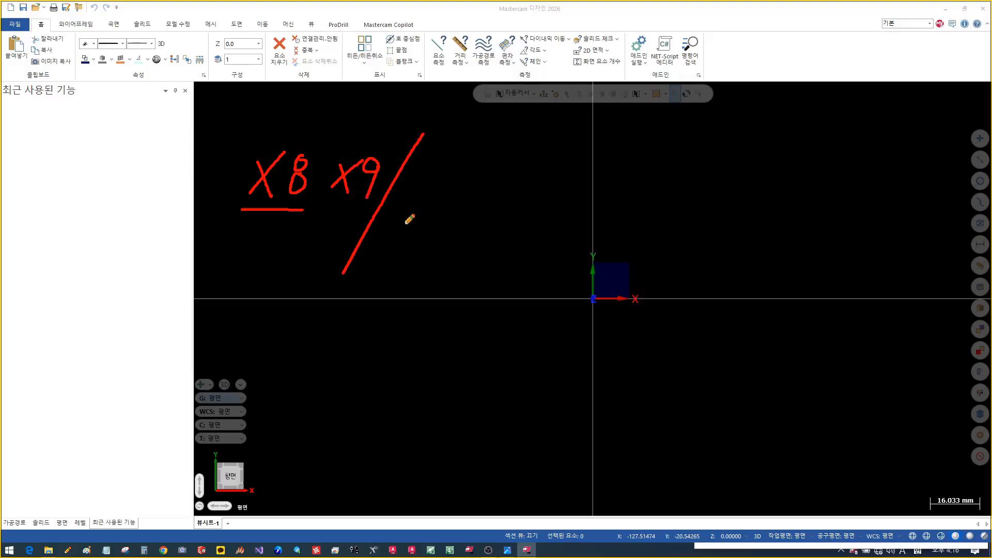
mouse_move(419, 180)
left_mouse_down()
mouse_move(418, 196)
mouse_move(441, 196)
mouse_move(453, 179)
mouse_move(464, 199)
mouse_move(489, 178)
mouse_move(475, 203)
left_mouse_up()
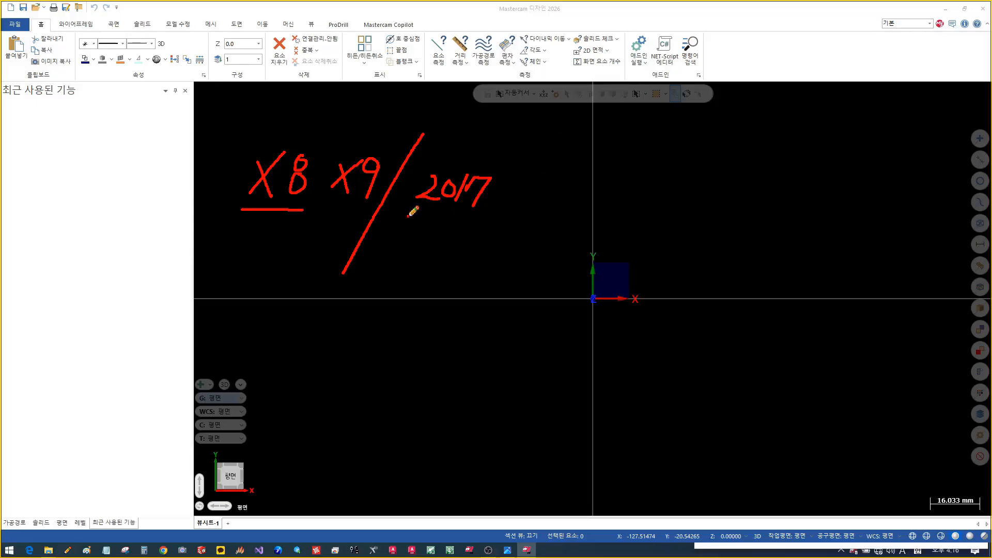
Underline the handwritten "X9" and "2017", and add an underlined "2016" above "X9" and "~ 2026" after "2017" in red pen.
left_click_drag(408, 216, 497, 221)
left_click_drag(328, 208, 367, 208)
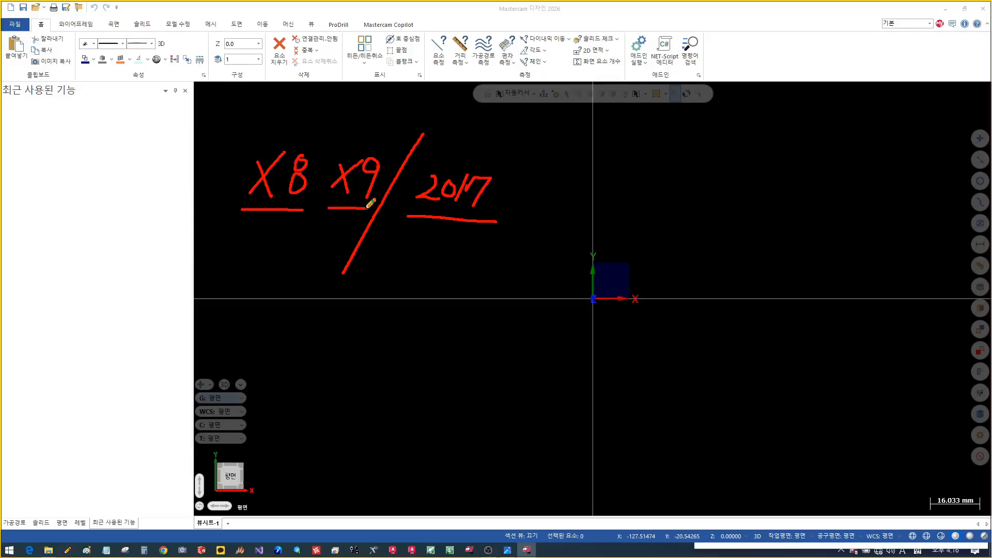
mouse_move(323, 99)
left_mouse_down()
mouse_move(341, 113)
mouse_move(360, 102)
mouse_move(370, 117)
mouse_move(395, 106)
left_mouse_up()
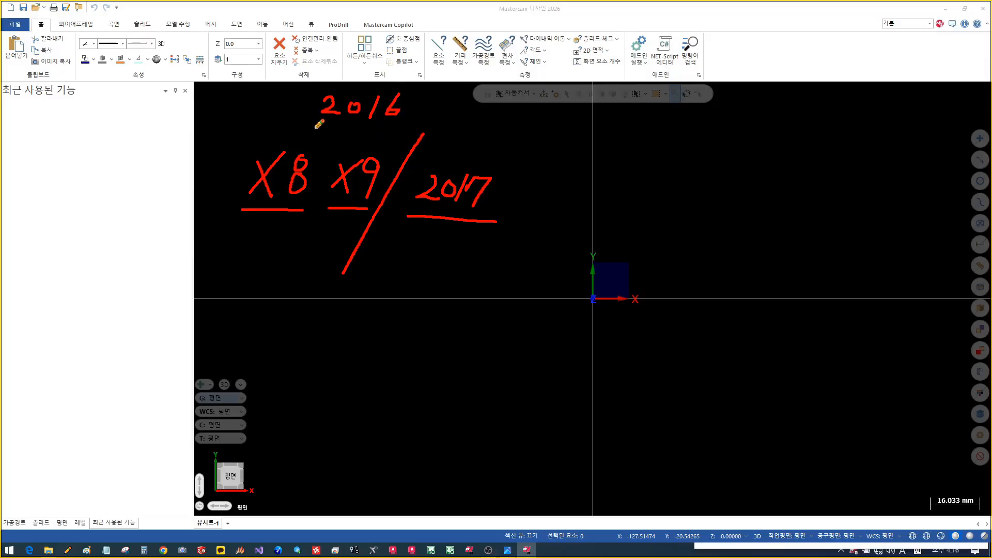
left_click_drag(314, 129, 395, 131)
mouse_move(541, 201)
left_mouse_down()
mouse_move(568, 188)
mouse_move(664, 209)
mouse_move(699, 186)
mouse_move(691, 208)
mouse_move(709, 204)
left_mouse_up()
left_click_drag(726, 170, 718, 199)
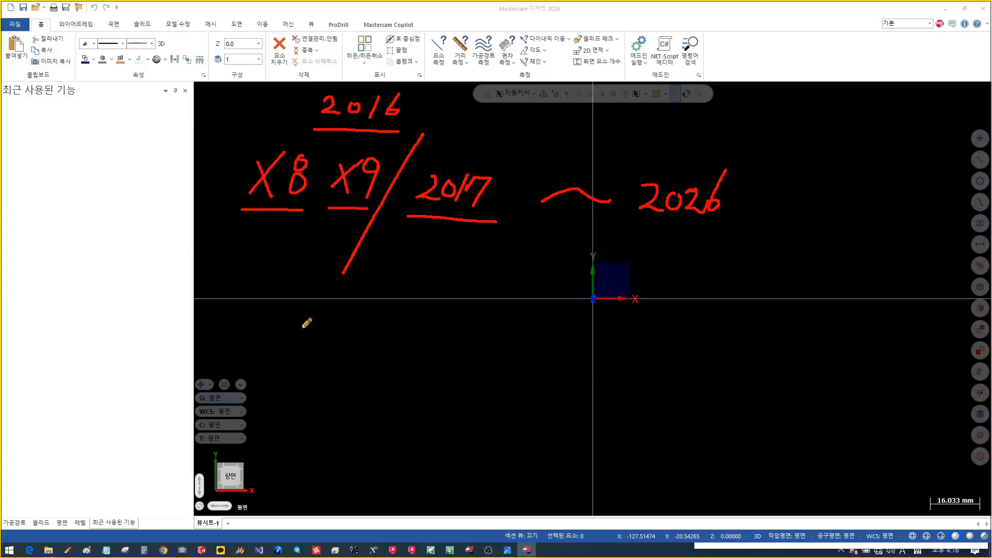
Draw an upward arrow below the dividing line and a long line ending in a check mark under "2017 ~ 2026", and close the screen pen.
mouse_move(343, 374)
left_mouse_down()
mouse_move(351, 292)
mouse_move(328, 316)
mouse_move(363, 303)
left_mouse_up()
left_click_drag(429, 249, 739, 256)
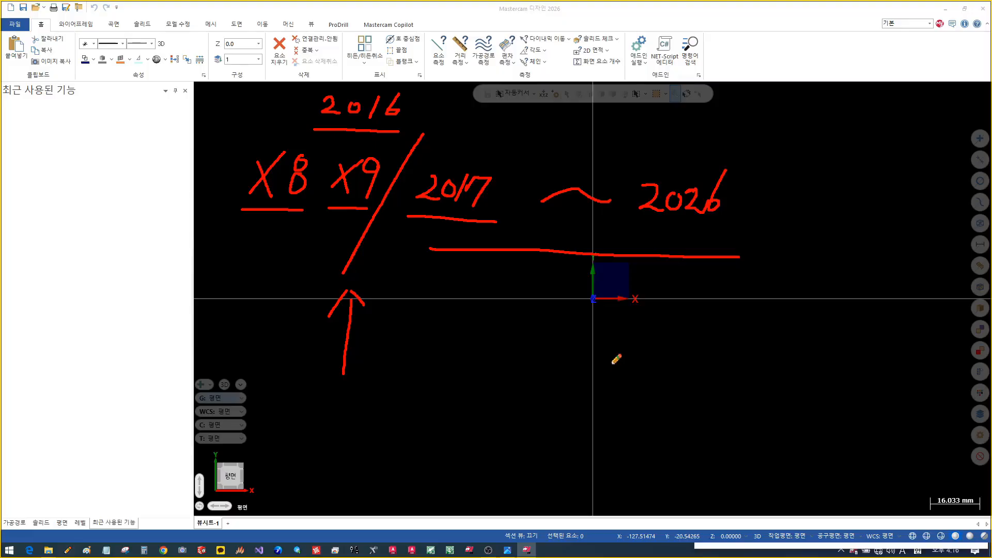
mouse_move(737, 249)
left_mouse_down()
mouse_move(746, 257)
mouse_move(763, 241)
left_mouse_up()
right_click(786, 313)
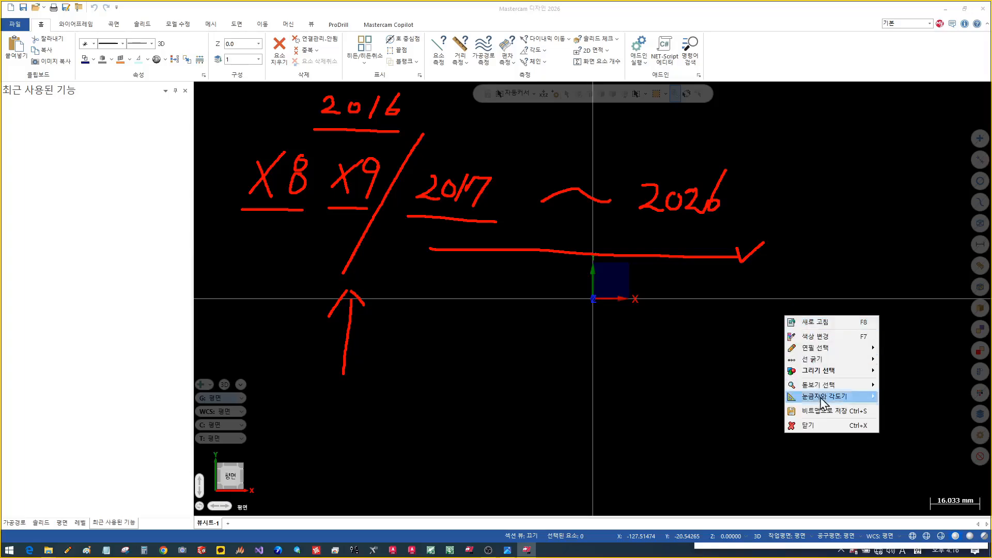
left_click(814, 426)
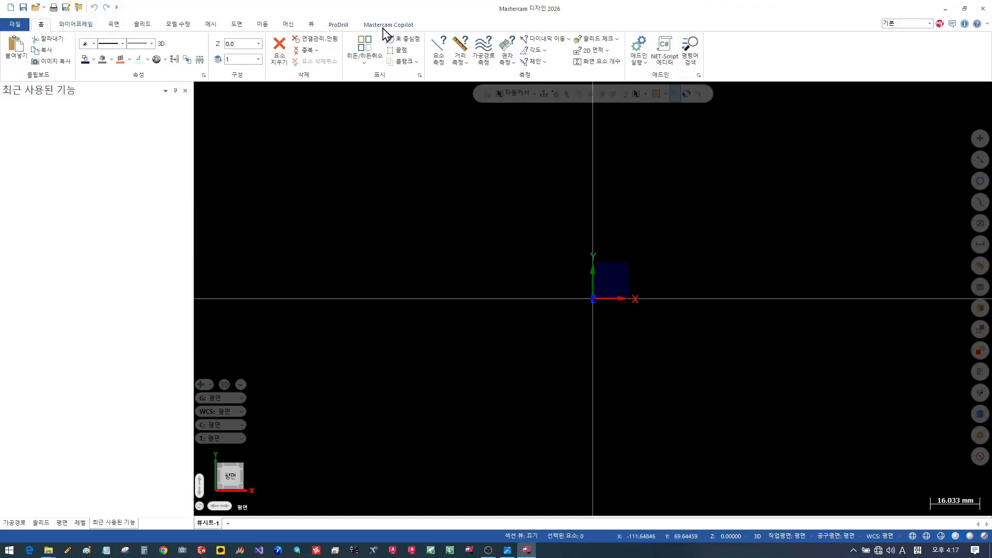
In the system configuration's colour settings (색상), enable the gradient background (그라디언트 배경 사용) with the diagonal direction 대각선.
left_click(16, 25)
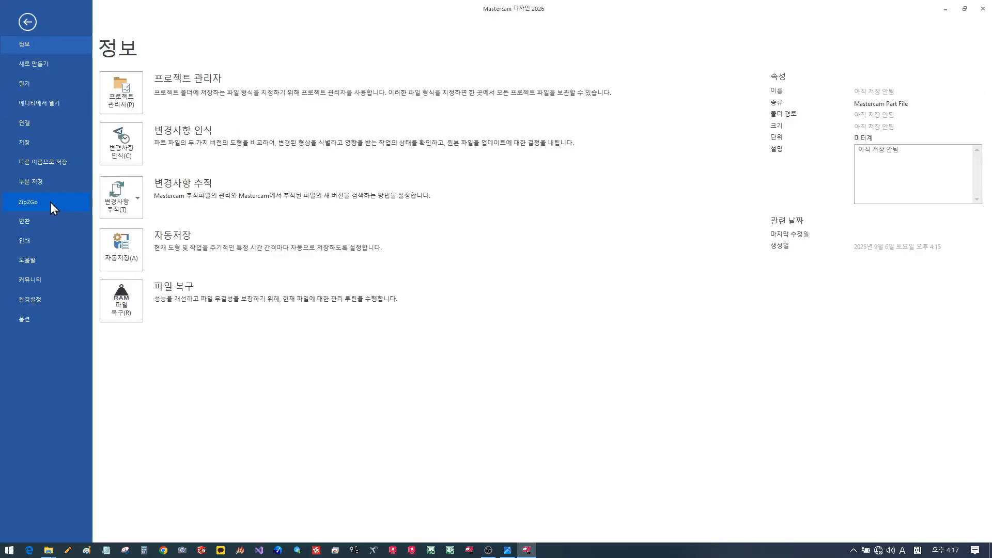
left_click(31, 301)
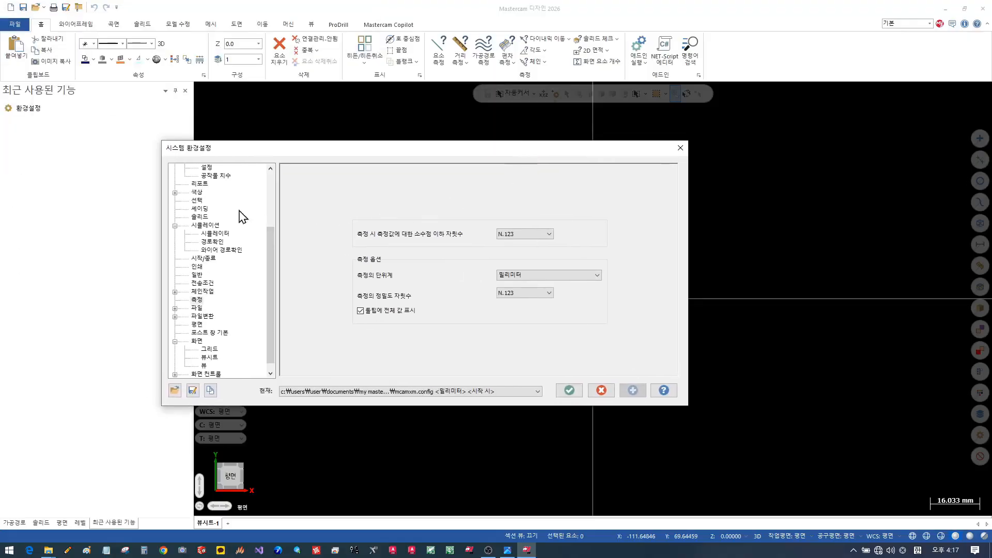
left_click(197, 192)
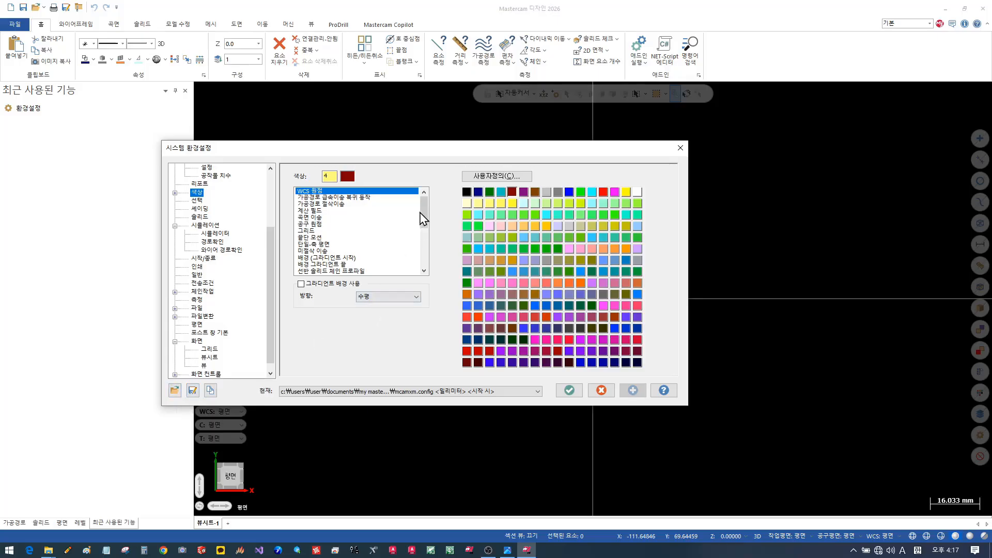
left_click_drag(419, 212, 424, 226)
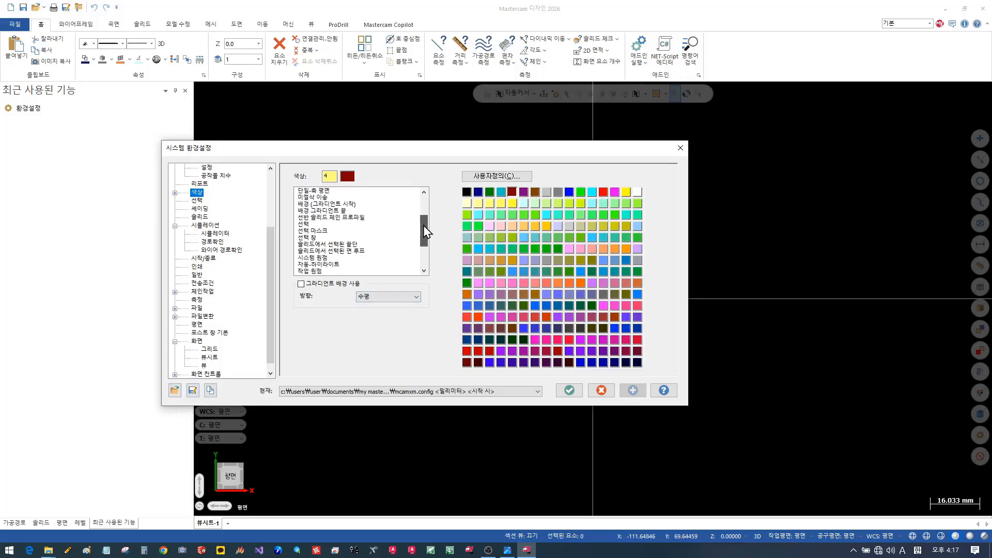
left_click(336, 211)
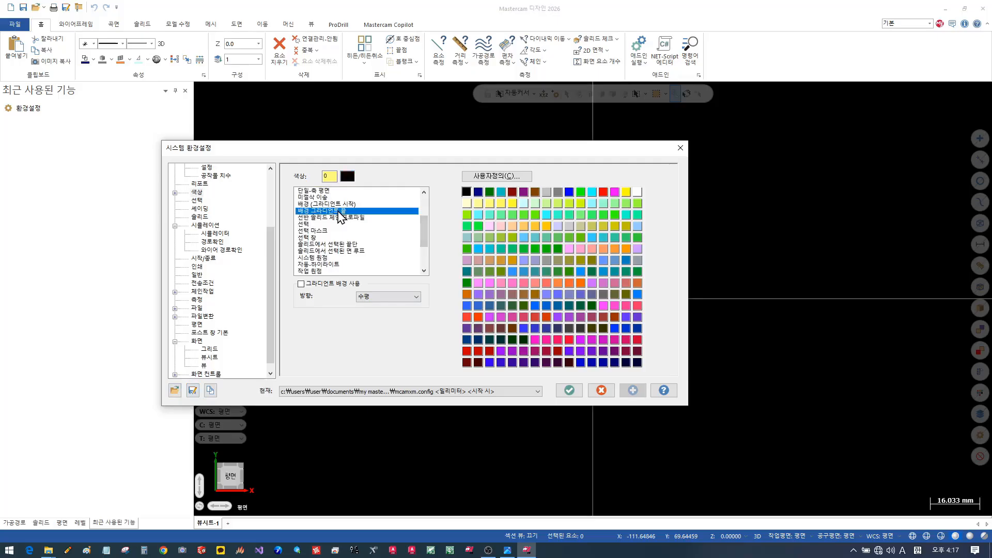
left_click(351, 283)
left_click(388, 297)
left_click(381, 318)
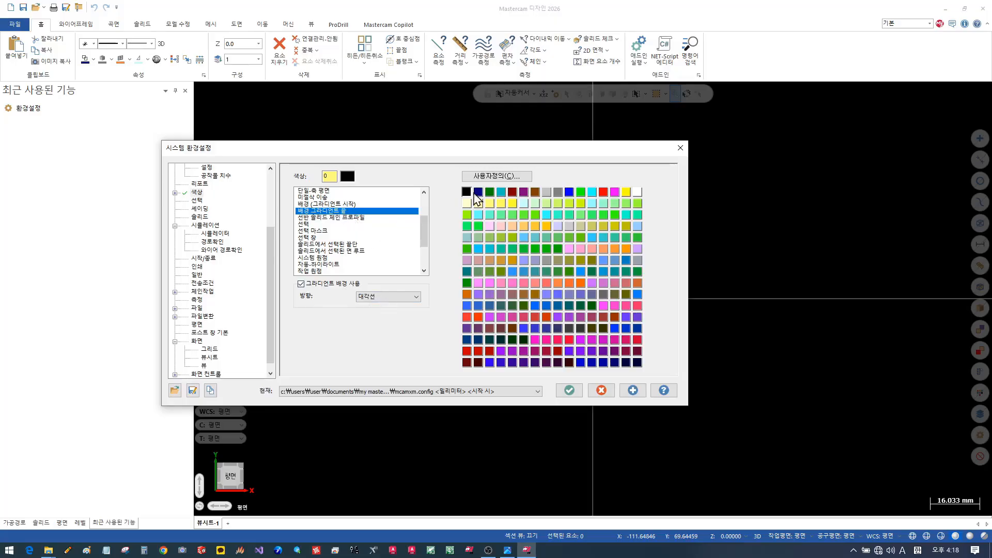
Set the background gradient end colour (배경 그라디언트 끝) to light grey 7 and save the settings to the configuration file.
left_click(549, 191)
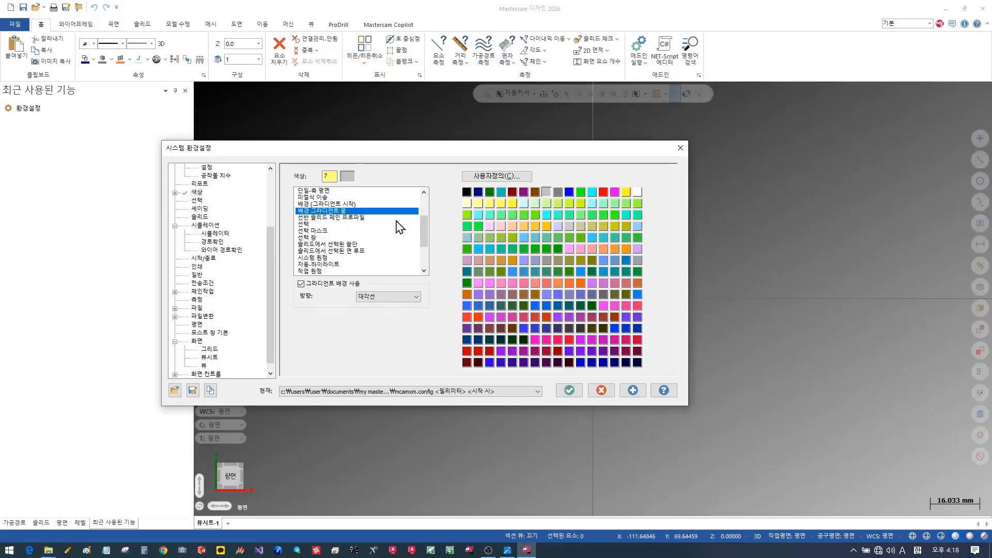
left_click(360, 218)
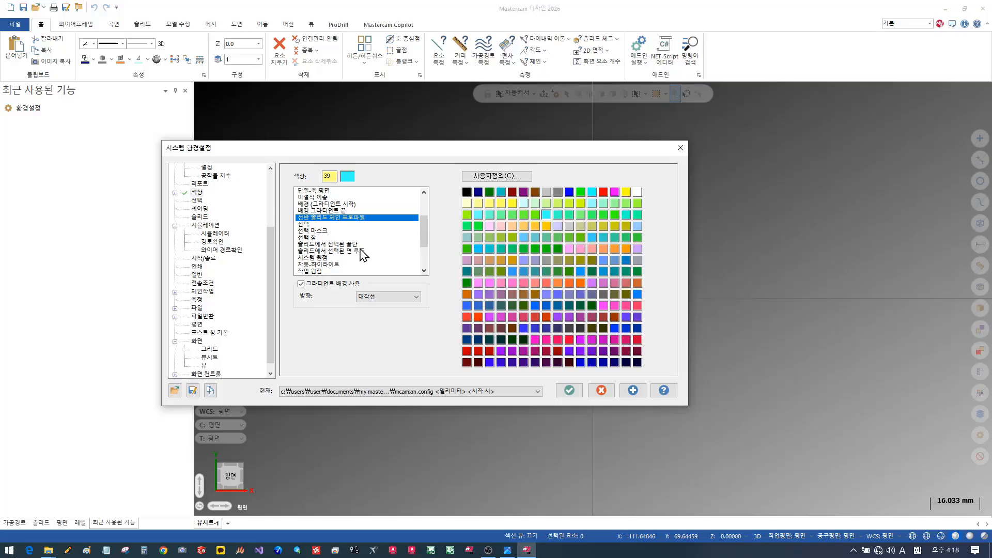
left_click(346, 211)
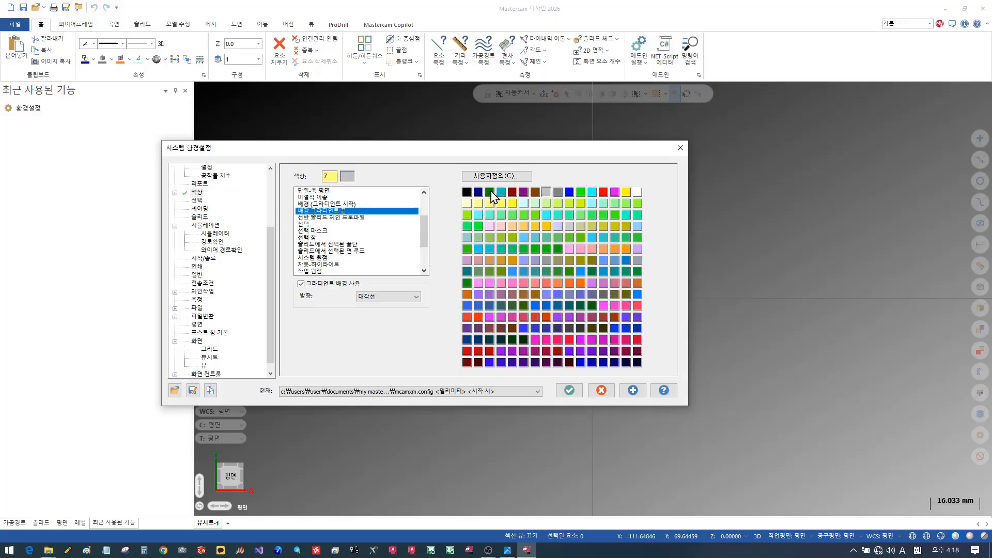
left_click(466, 192)
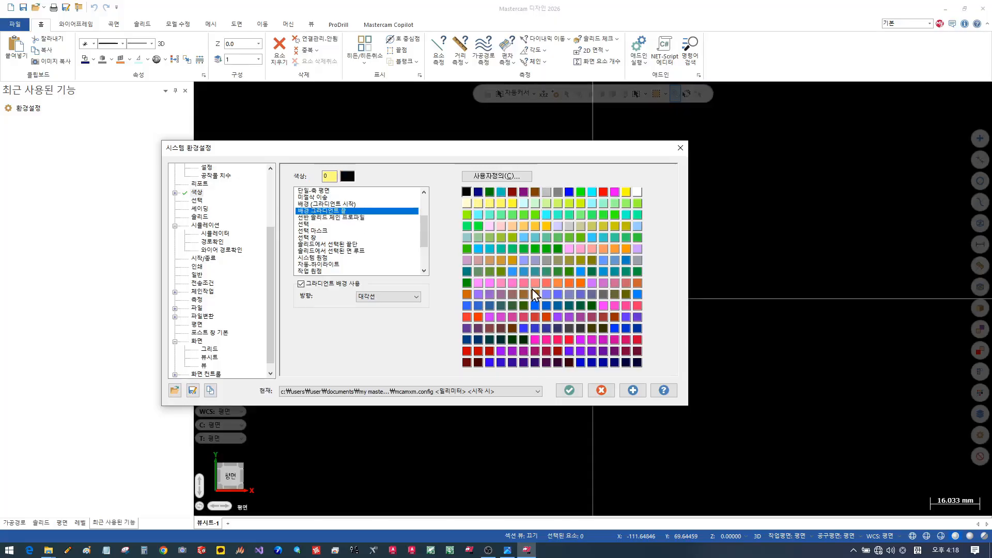
left_click(546, 192)
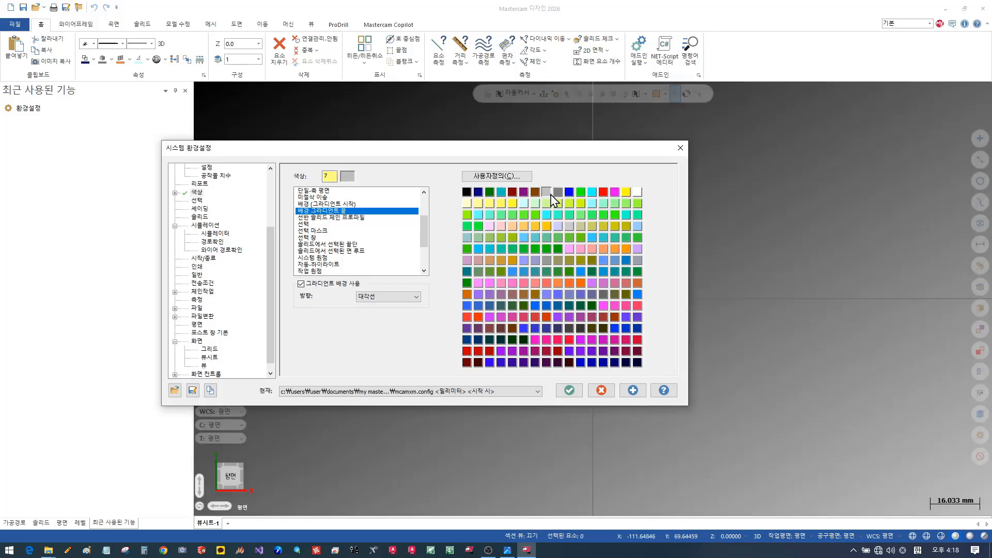
left_click(568, 390)
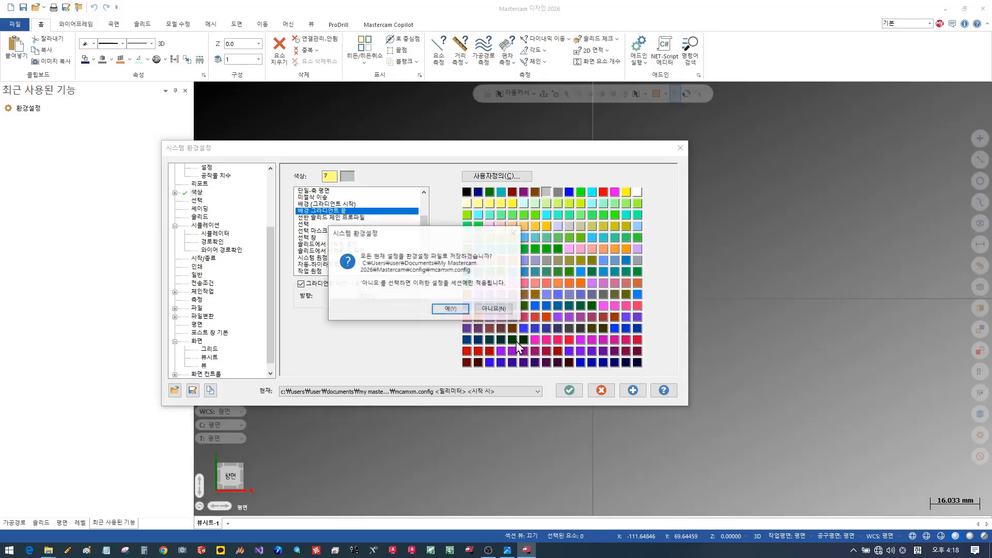
left_click(451, 309)
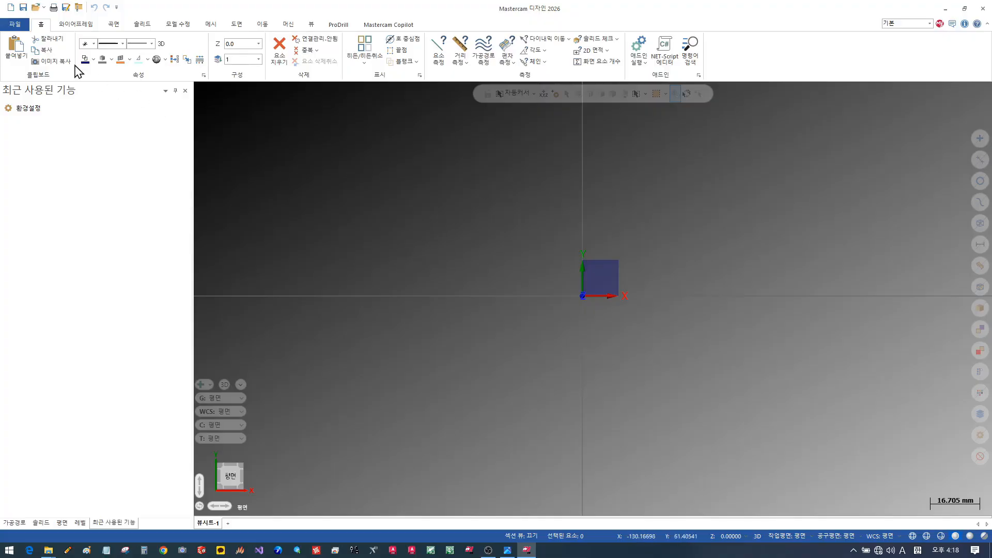
Reopen the system configuration and turn off the gradient background (그라디언트 배경 사용) in the colour settings.
left_click(22, 30)
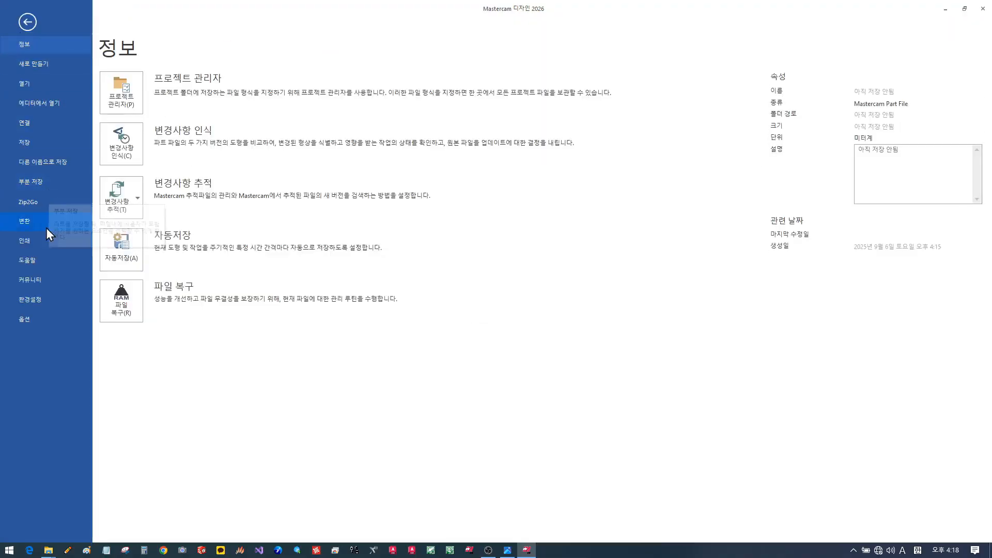
left_click(31, 299)
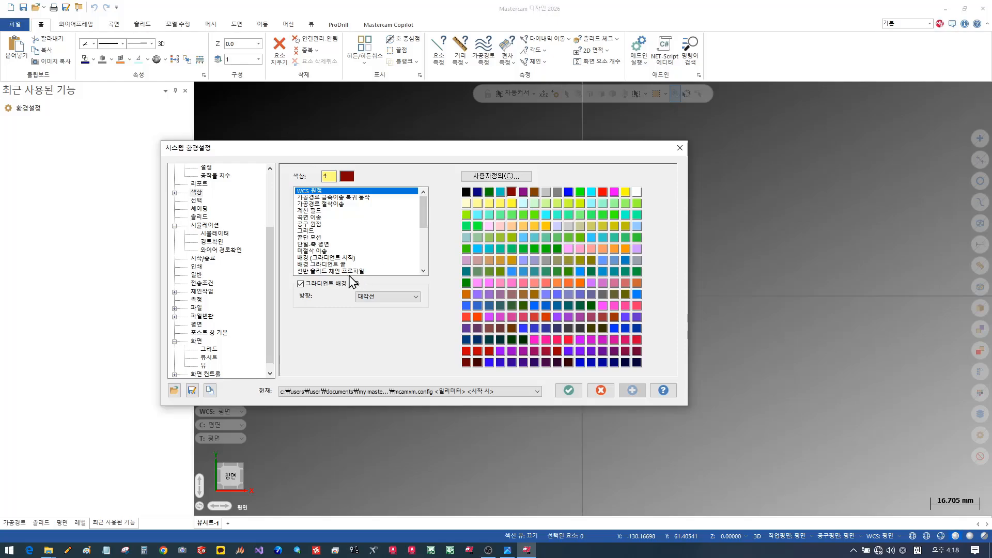
left_click(324, 257)
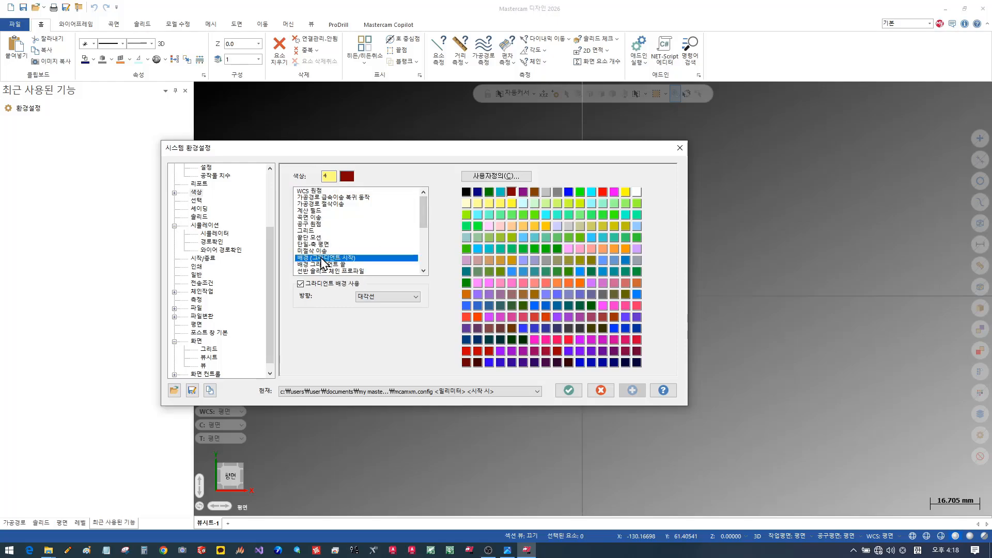
left_click(301, 283)
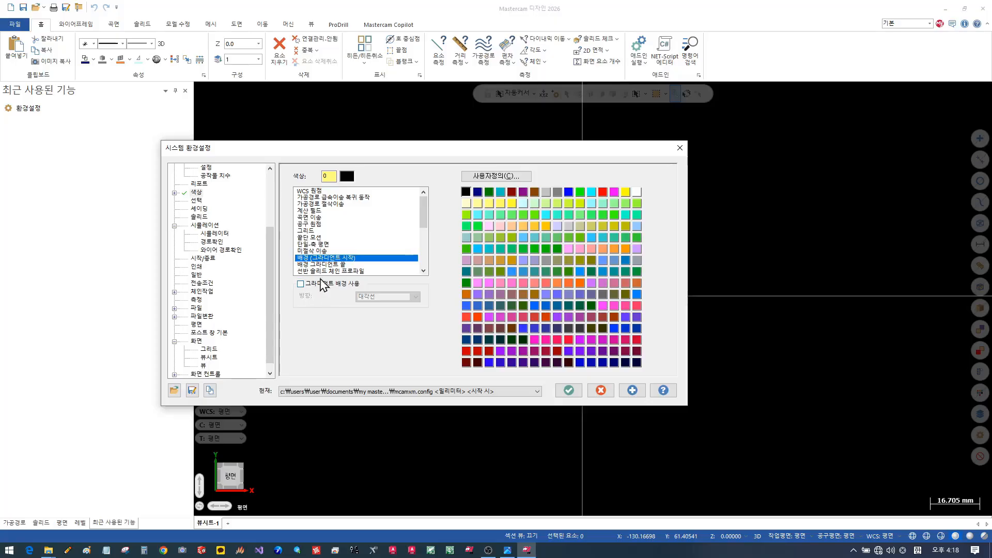
Set the background gradient end colour (배경 그라디언트 끝) to black 0, and apply and save the change to the configuration file.
left_click(326, 265)
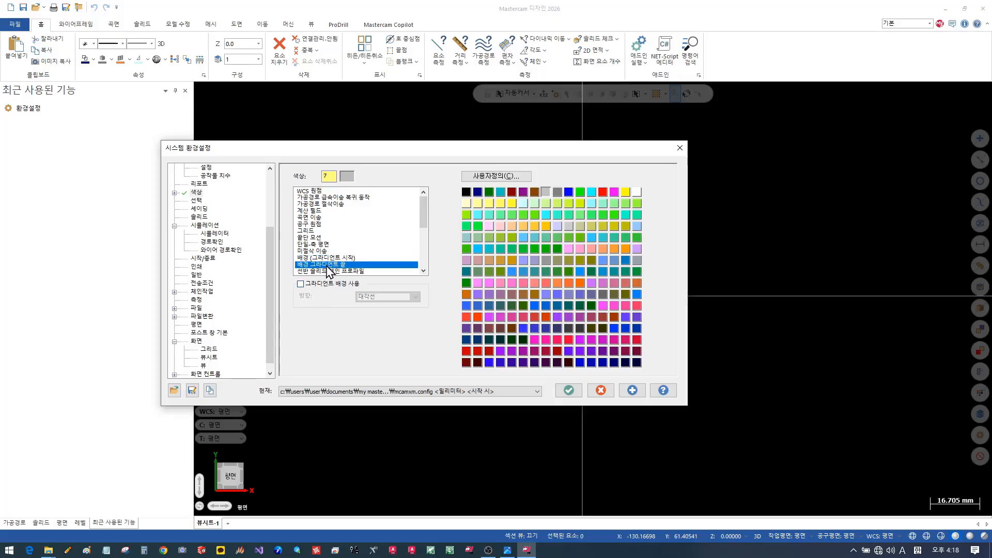
left_click(329, 257)
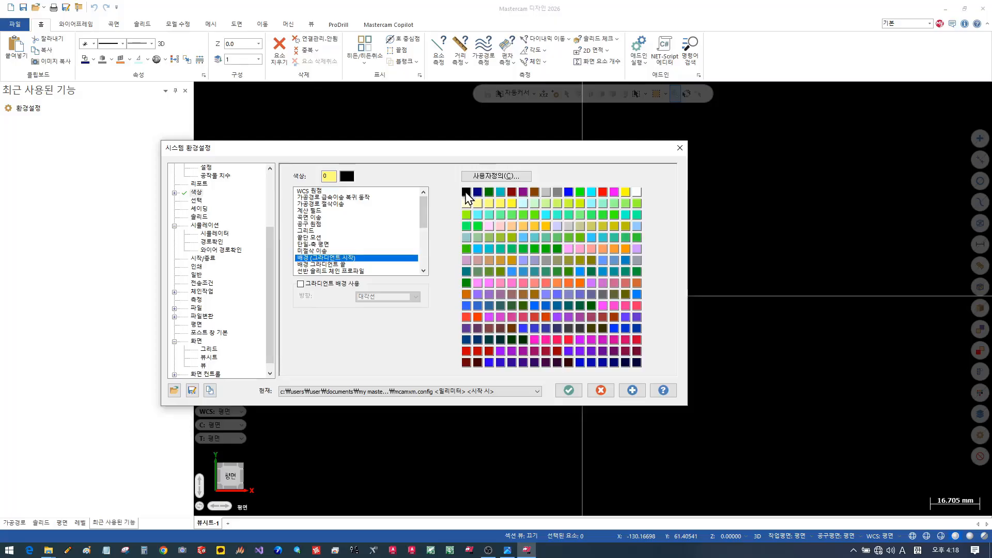
left_click(369, 265)
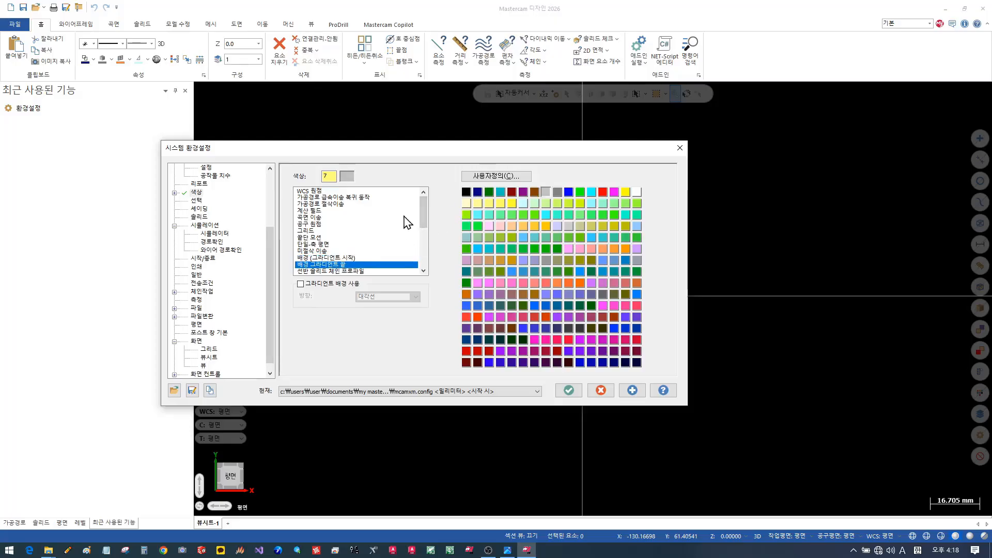
left_click(465, 192)
left_click_drag(427, 208, 428, 217)
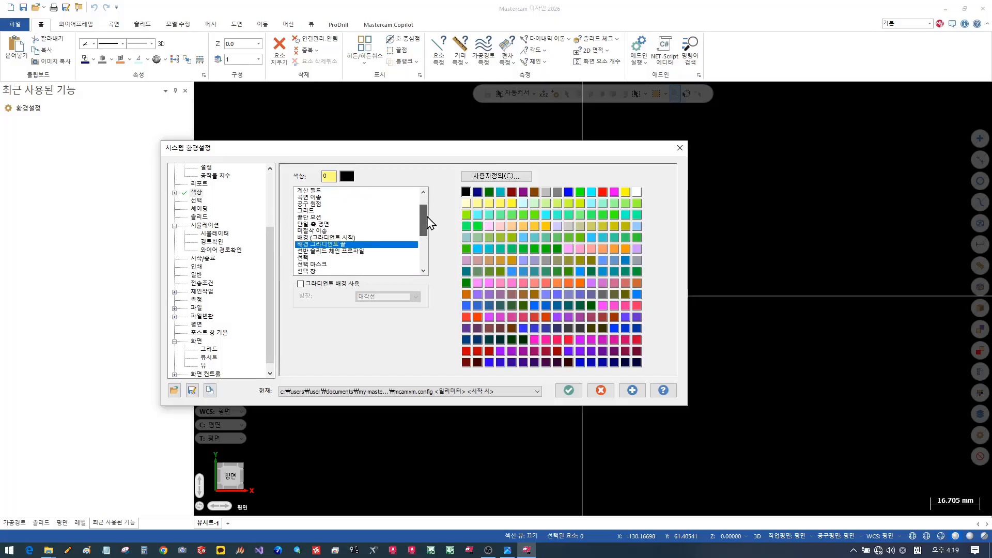
left_click(633, 389)
left_click(450, 309)
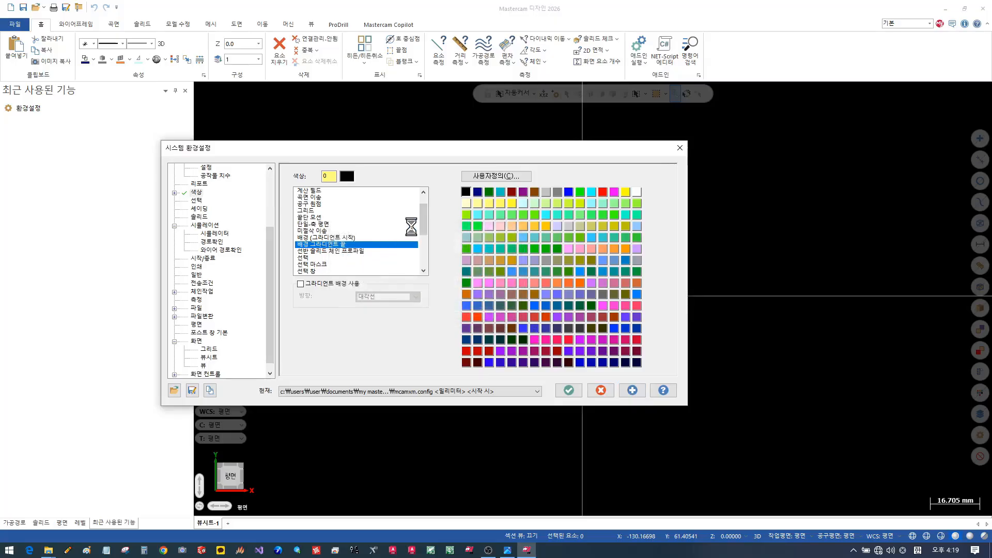
Look through the items in the system colour list, checking the colour assigned to the system origin (시스템 원점).
scroll(422, 230, "down", 2)
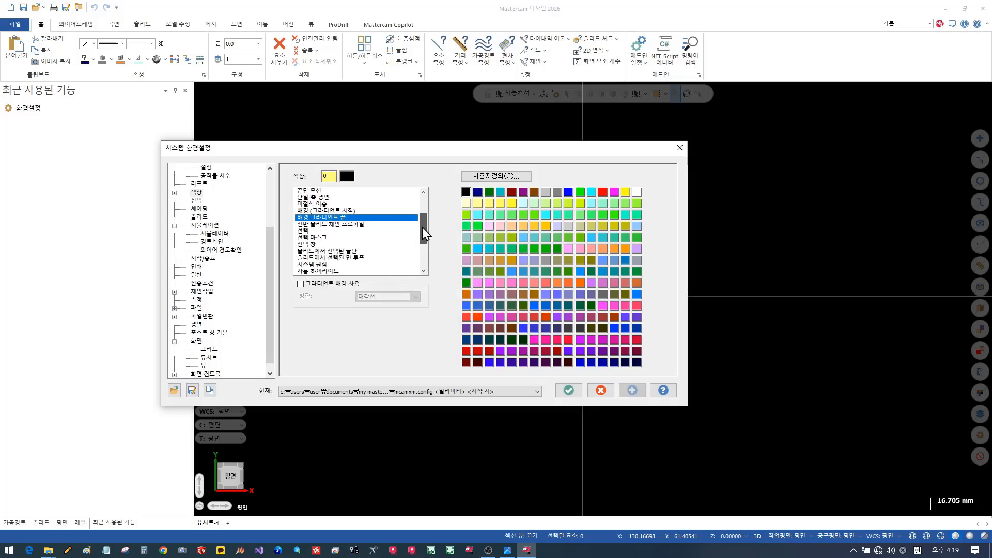
left_click_drag(423, 228, 422, 240)
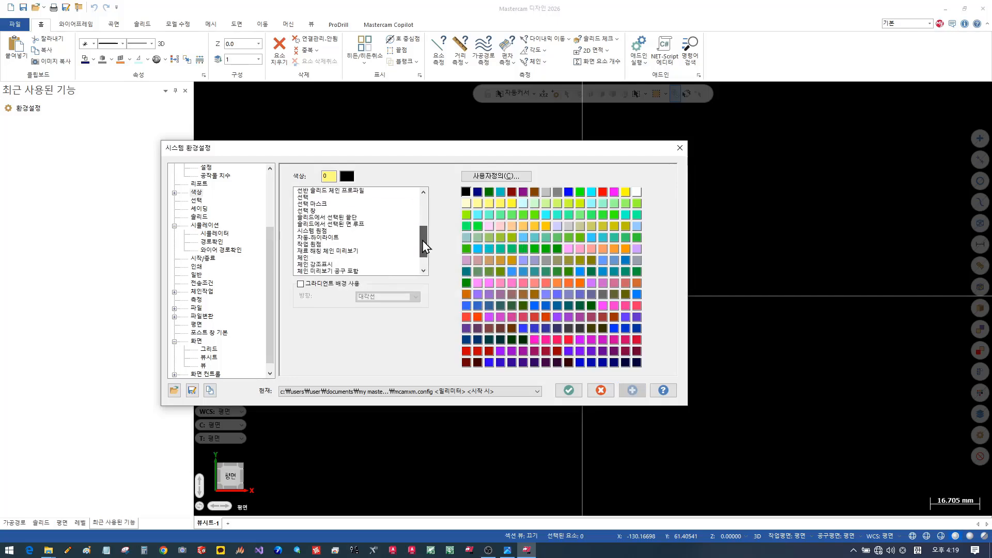
left_click(324, 232)
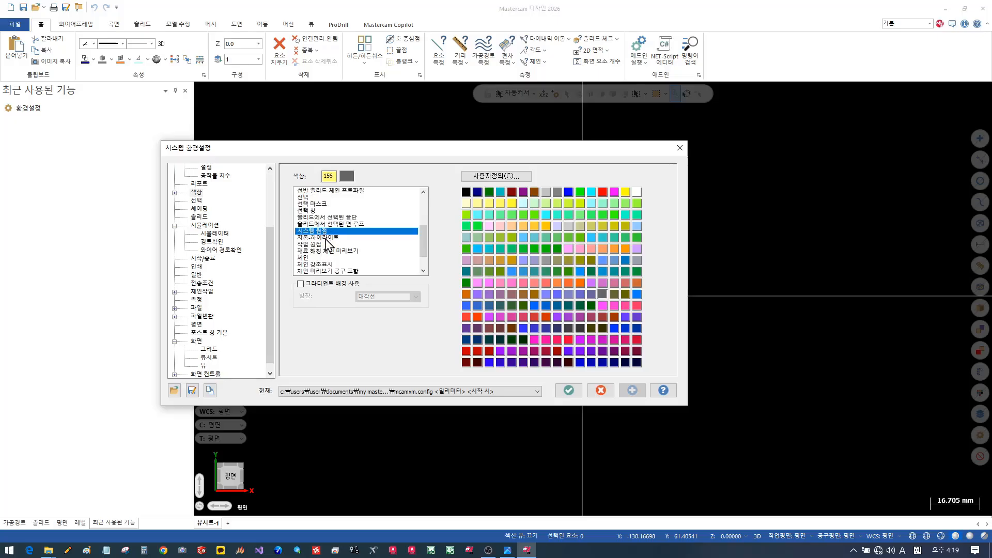
scroll(341, 269, "down", 1)
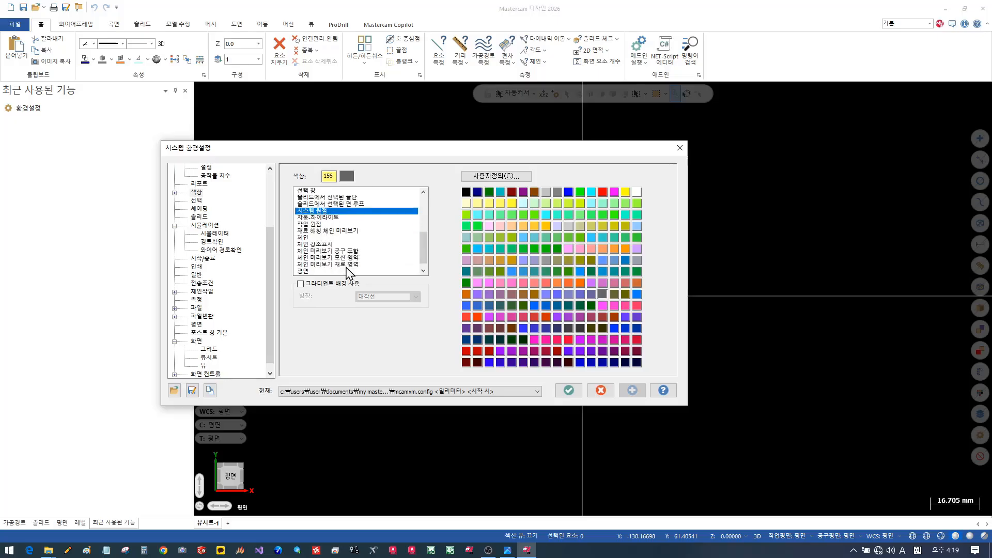
scroll(348, 272, "down", 1)
scroll(349, 272, "up", 2)
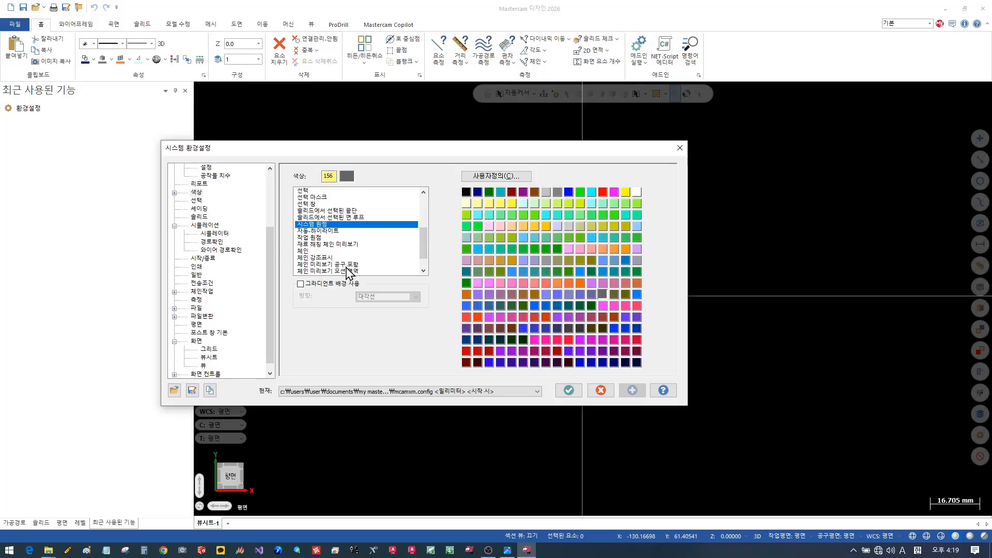
scroll(349, 272, "down", 2)
scroll(348, 272, "up", 2)
scroll(349, 272, "up", 1)
left_click_drag(423, 240, 419, 209)
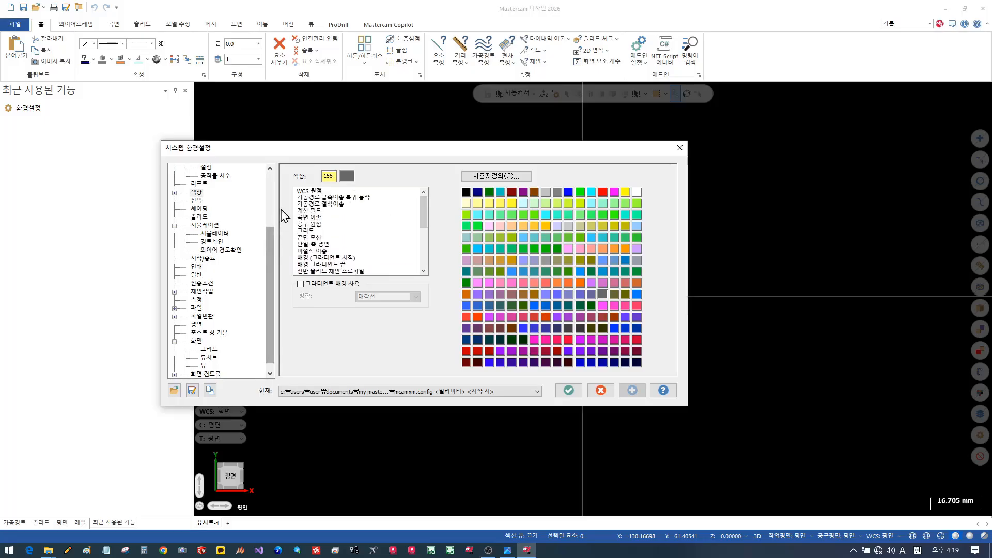
Expand the colour settings and review the advanced toolpath display, tool and holder, simulation display and geometry display (도형 표시) colour pages.
double_click(200, 193)
left_click(222, 200)
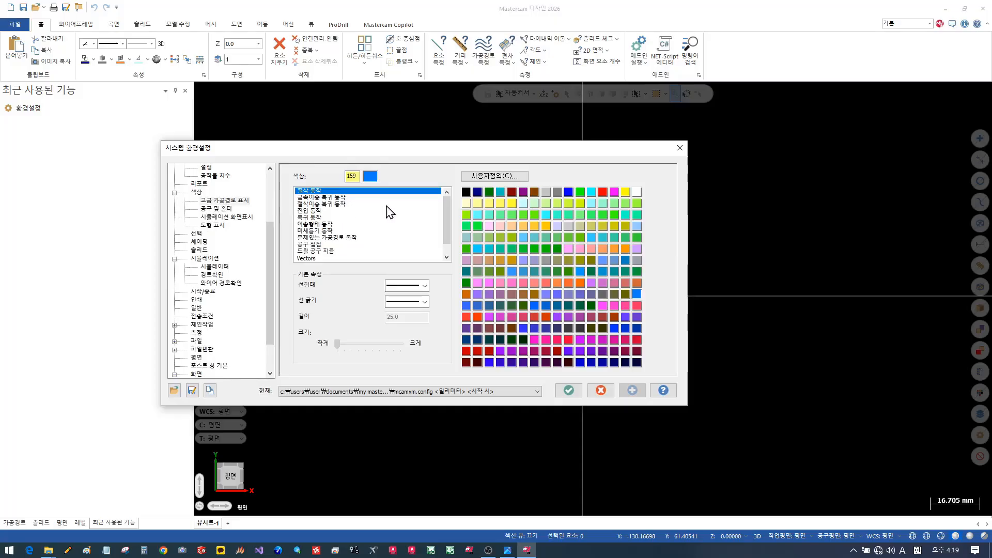
left_click_drag(447, 216, 447, 225)
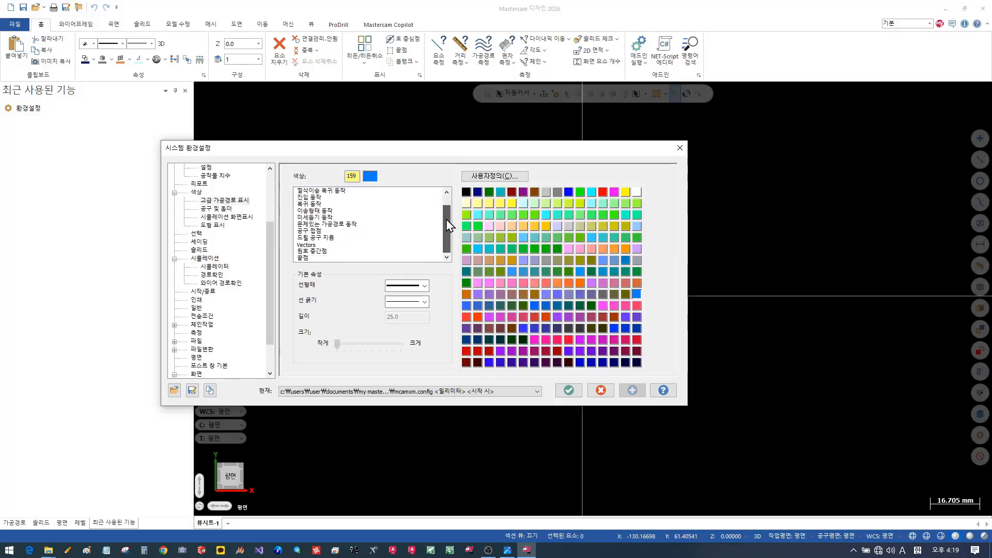
left_click(219, 210)
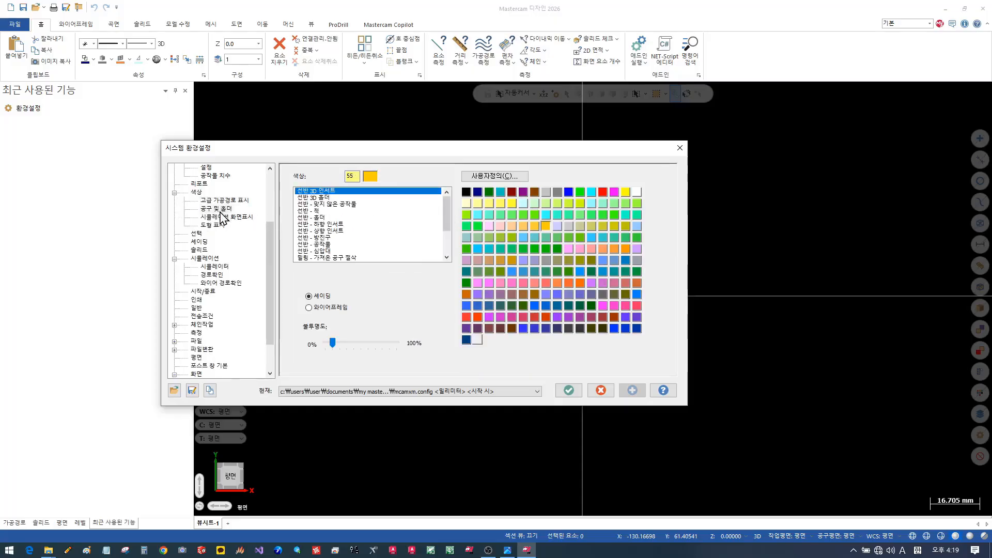
left_click(224, 217)
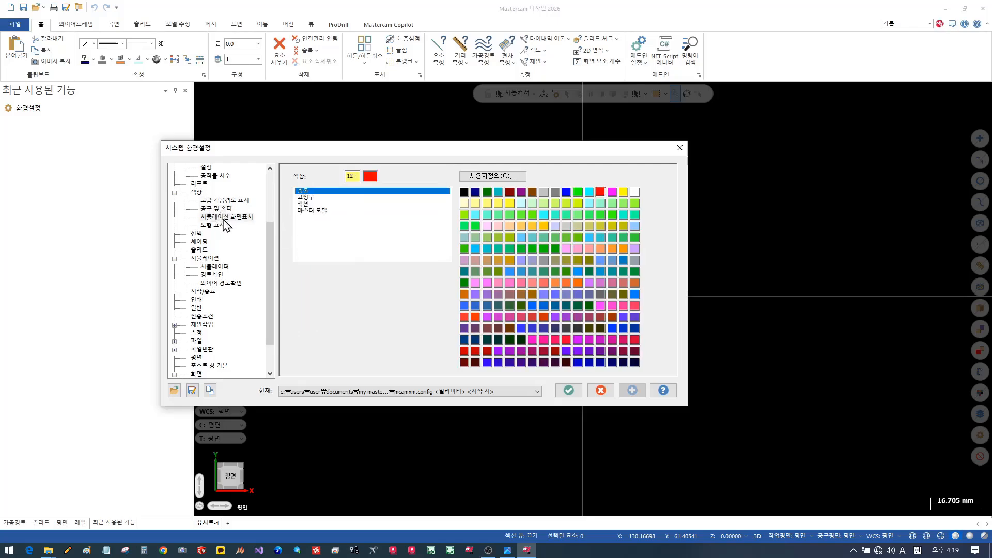
left_click(214, 225)
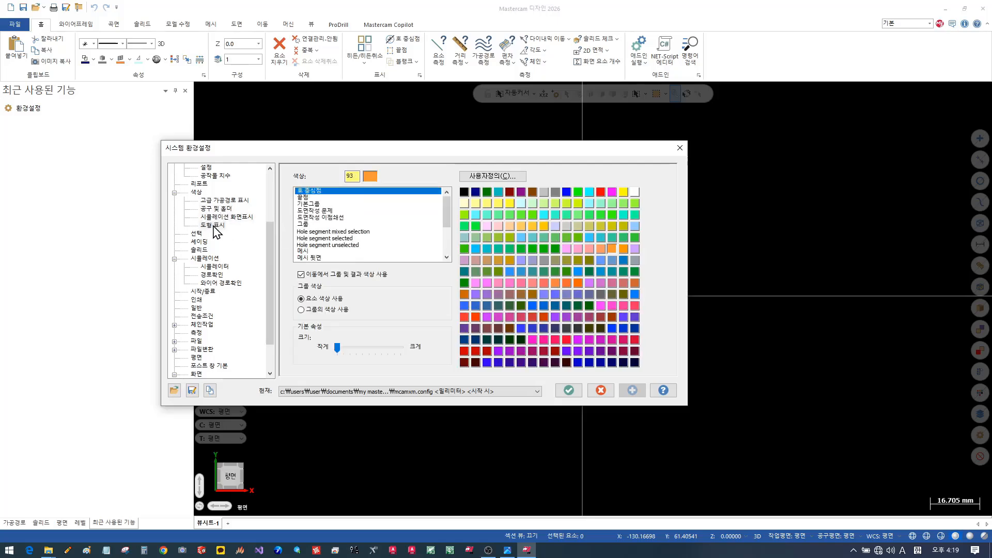
Set the wireframe geometry (와이어프레임 도형) colour to green 10 and disable group and result colours on transforms (이동에서 그룹 및 결과 색상 사용).
left_click(320, 204)
left_click(317, 210)
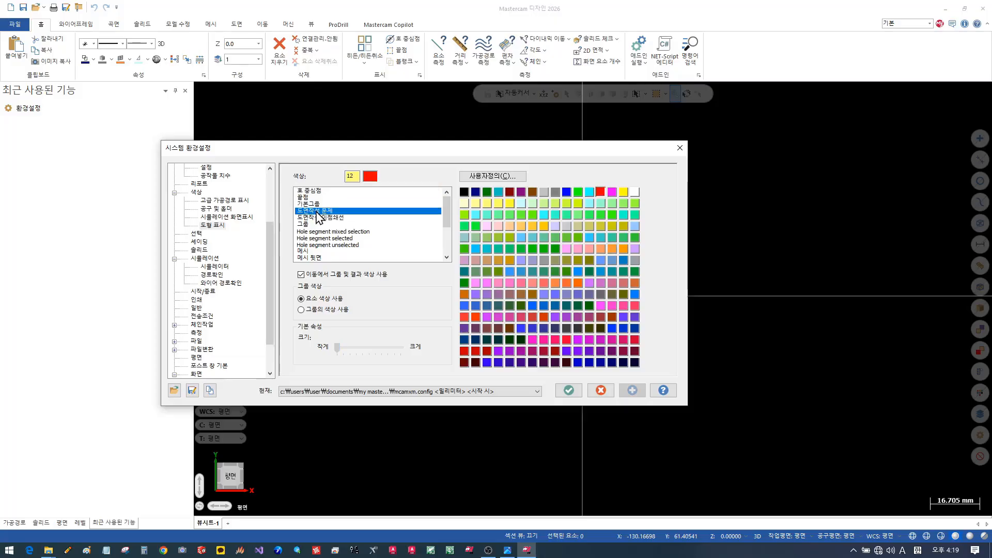
scroll(320, 225, "down", 2)
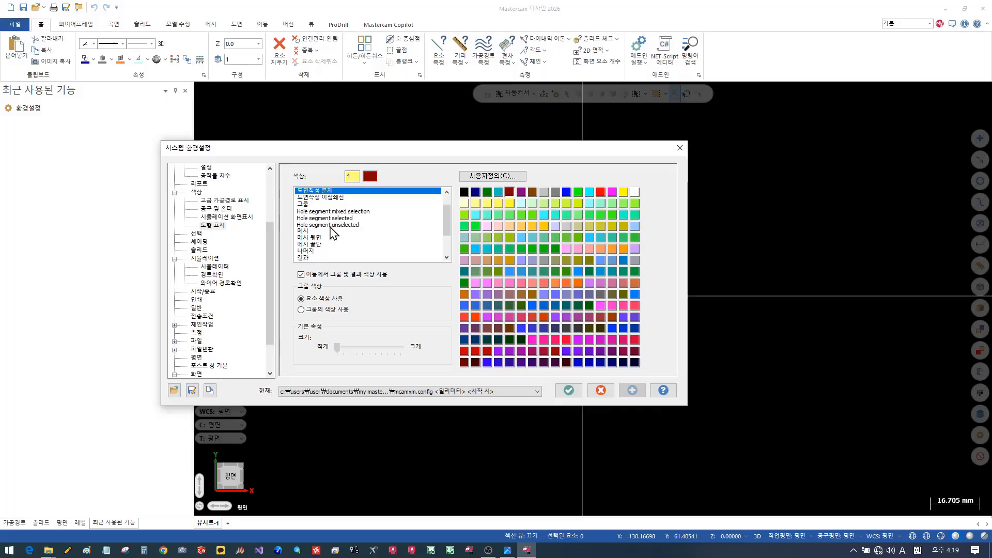
scroll(333, 234, "down", 2)
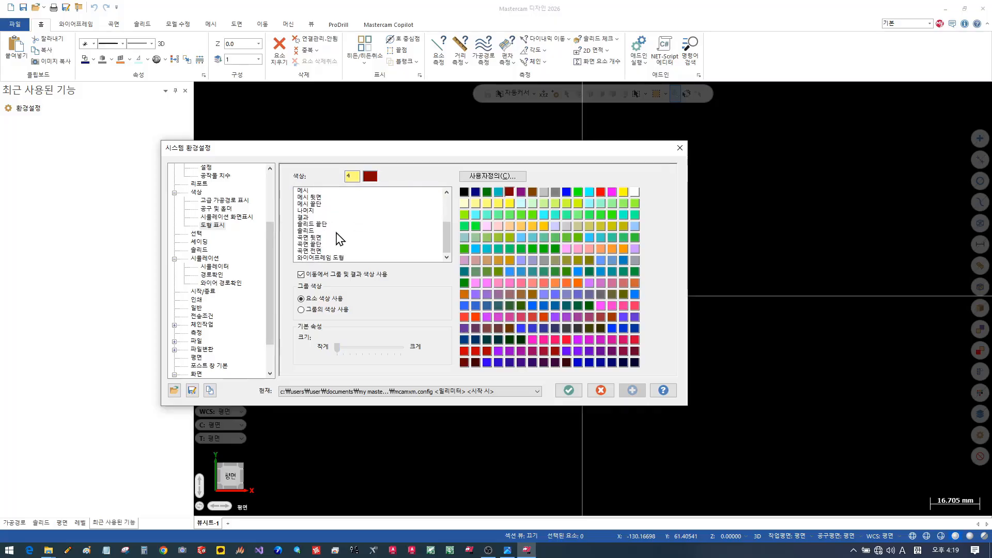
left_click(341, 258)
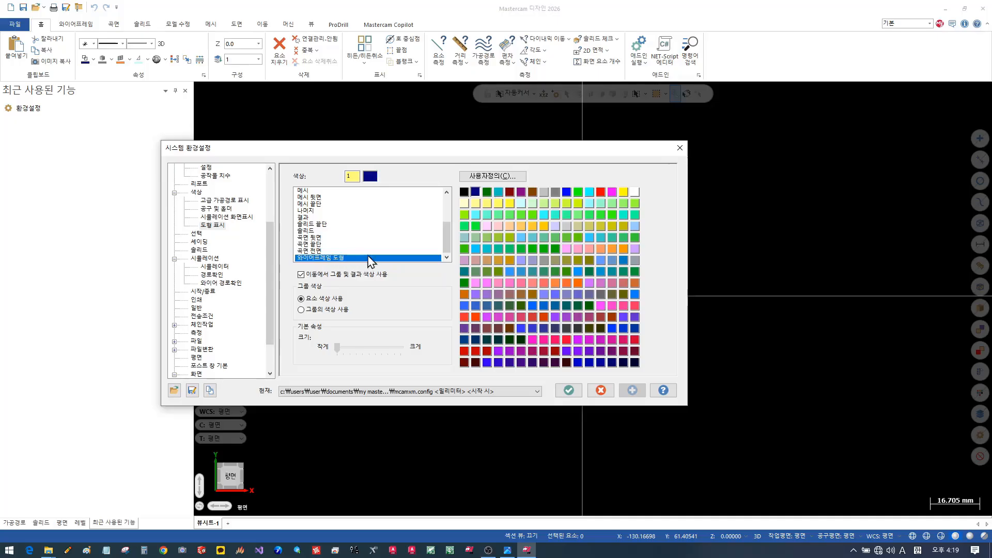
left_click(578, 193)
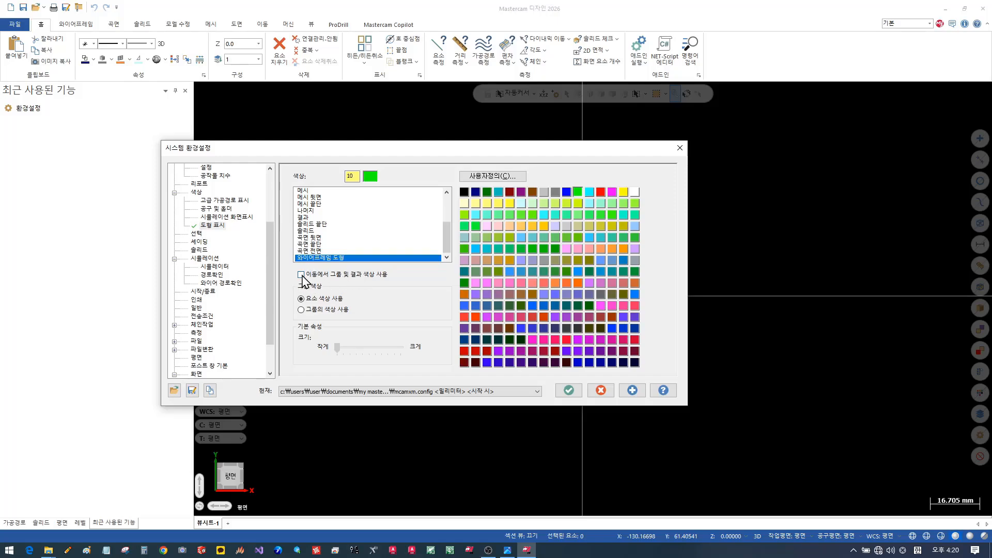
Set the startup product (시작 시 제품) to Mill (밀링) in the start/exit settings.
left_click(207, 291)
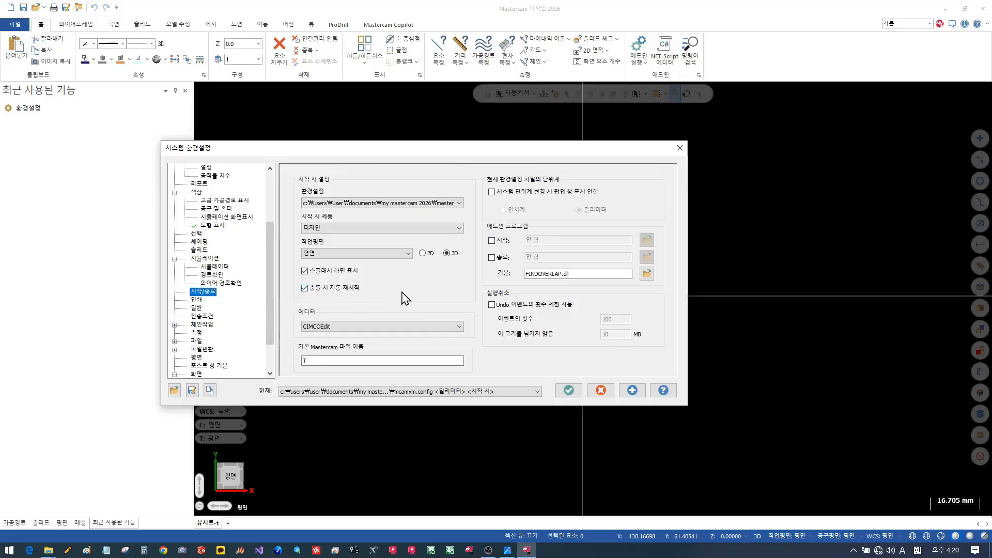
left_click(339, 229)
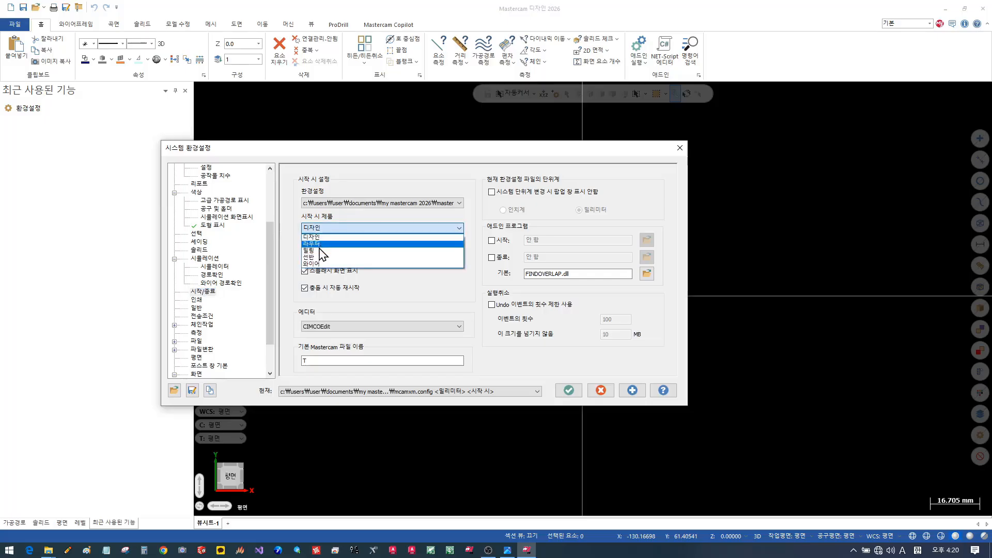
left_click(319, 250)
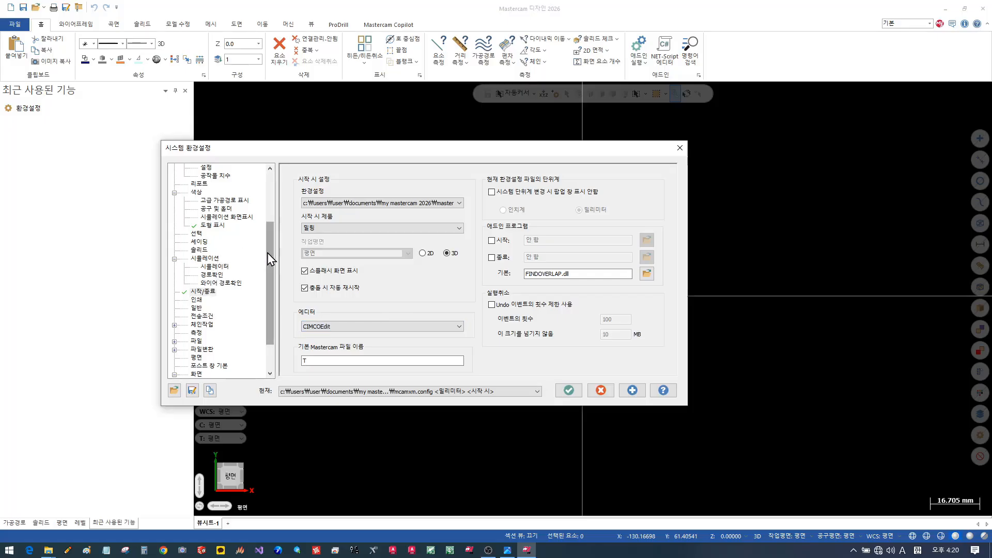
Set the middle mouse button/wheel function to pan (이동) in the view settings, and apply and save the configuration.
left_click_drag(268, 252, 267, 287)
left_click(203, 332)
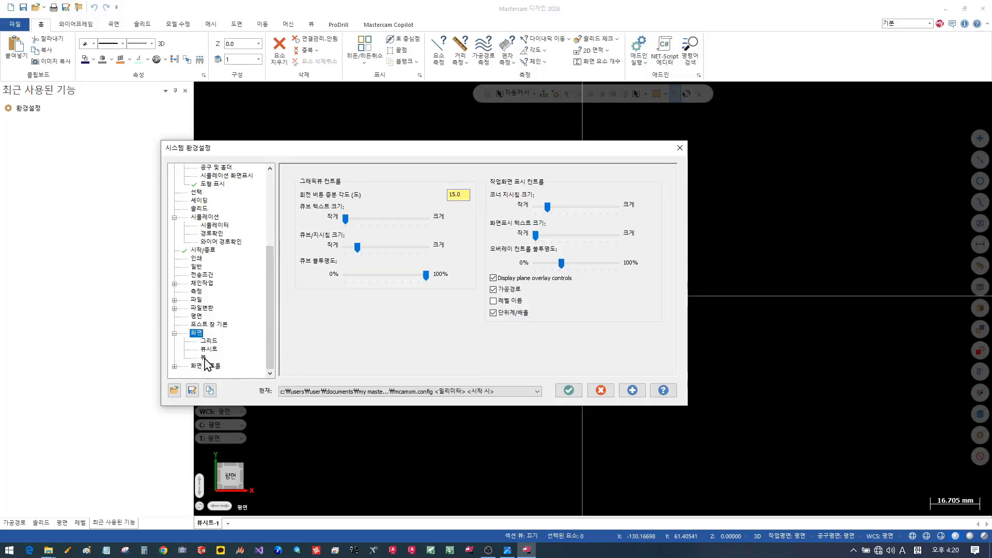
left_click(204, 357)
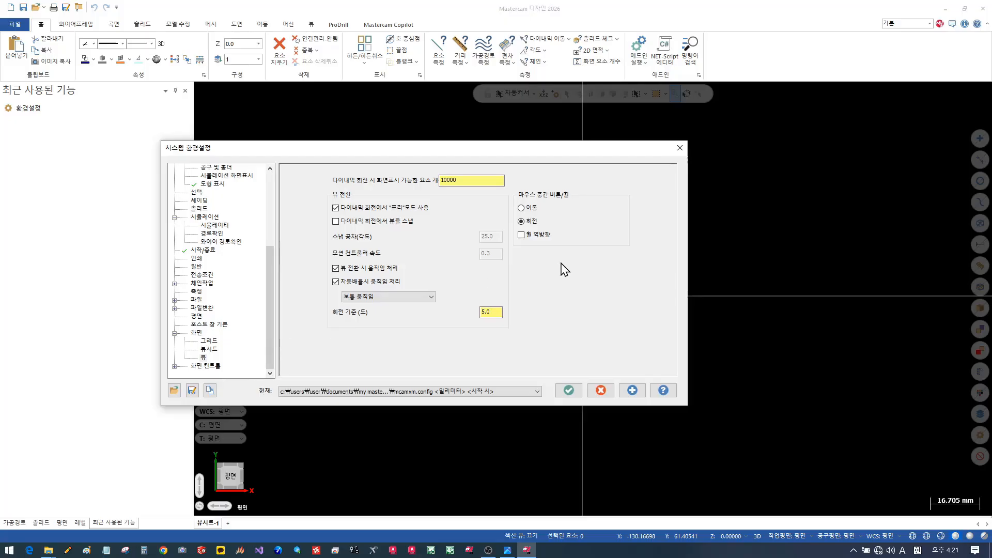
left_click(521, 208)
left_click(206, 366)
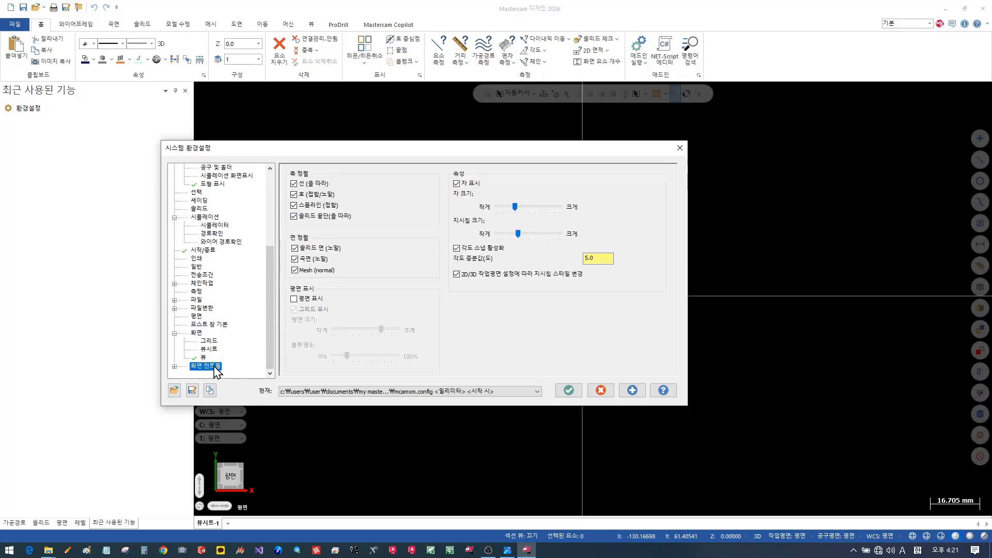
left_click(570, 393)
left_click(449, 308)
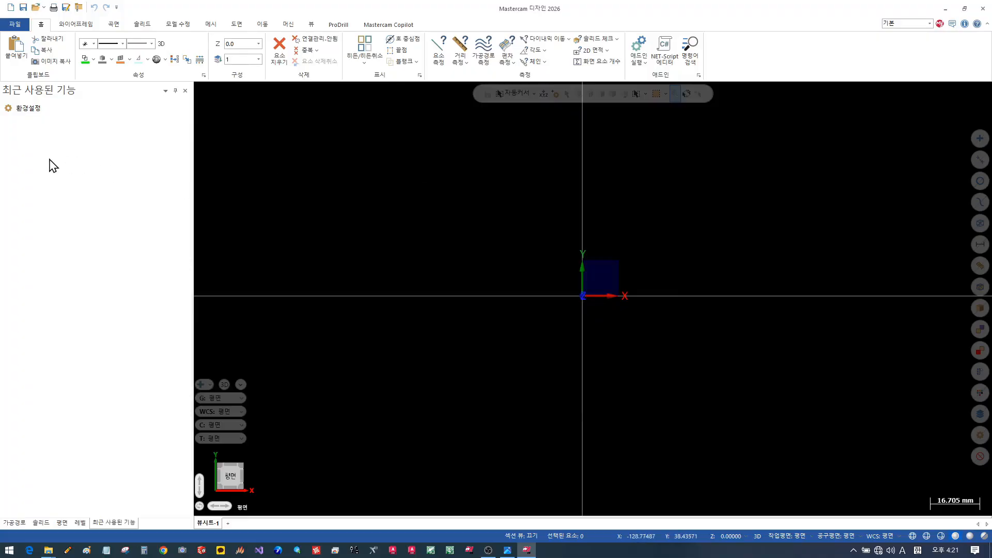
Look through the toolpaths, solids, planes, levels and recently used functions managers, ending on the toolpaths manager (가공경로).
left_click(20, 522)
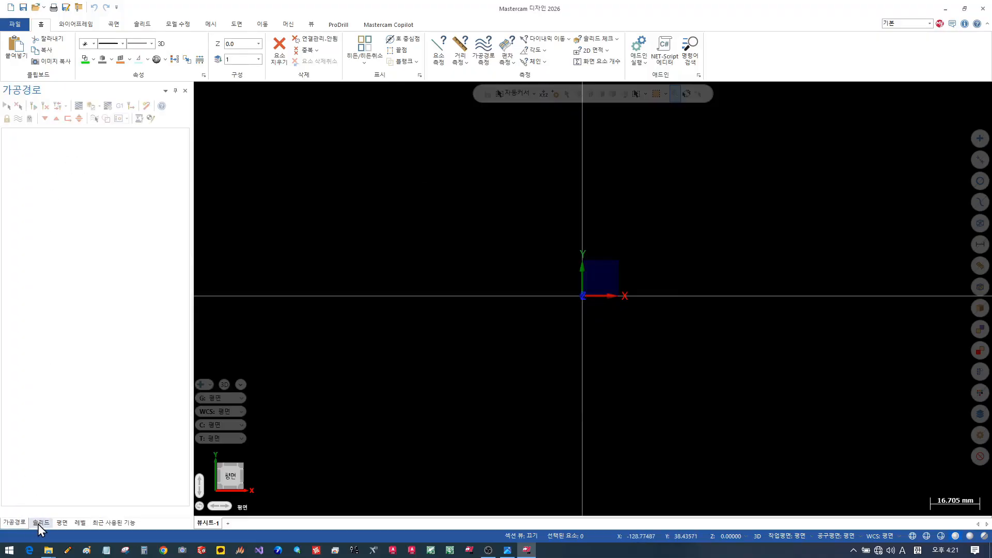
left_click(41, 522)
left_click(61, 524)
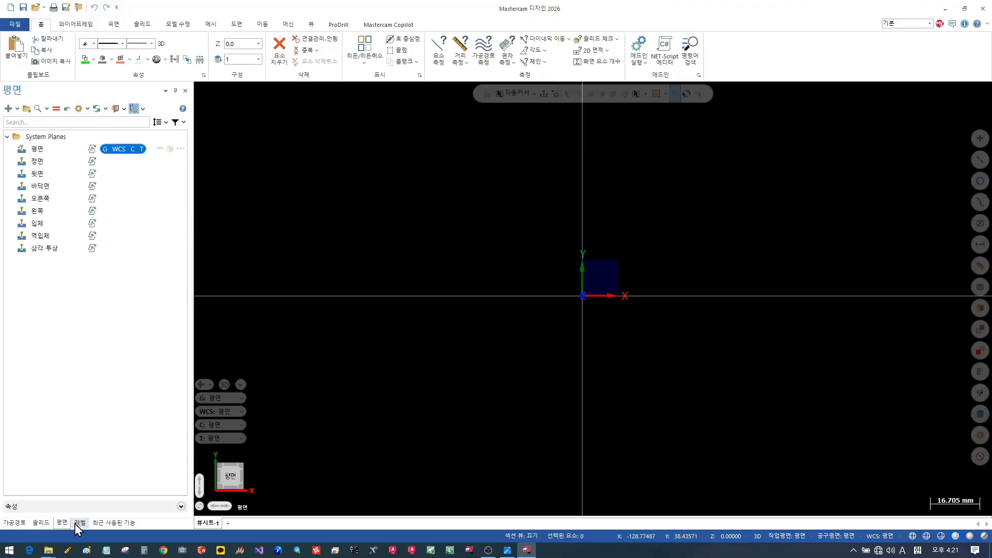
left_click(78, 522)
left_click(102, 523)
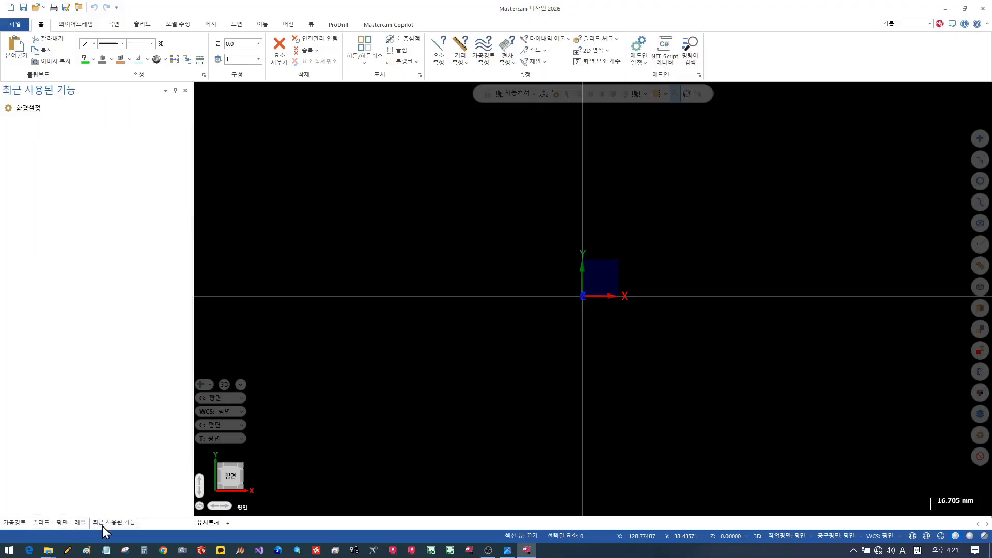
left_click(20, 522)
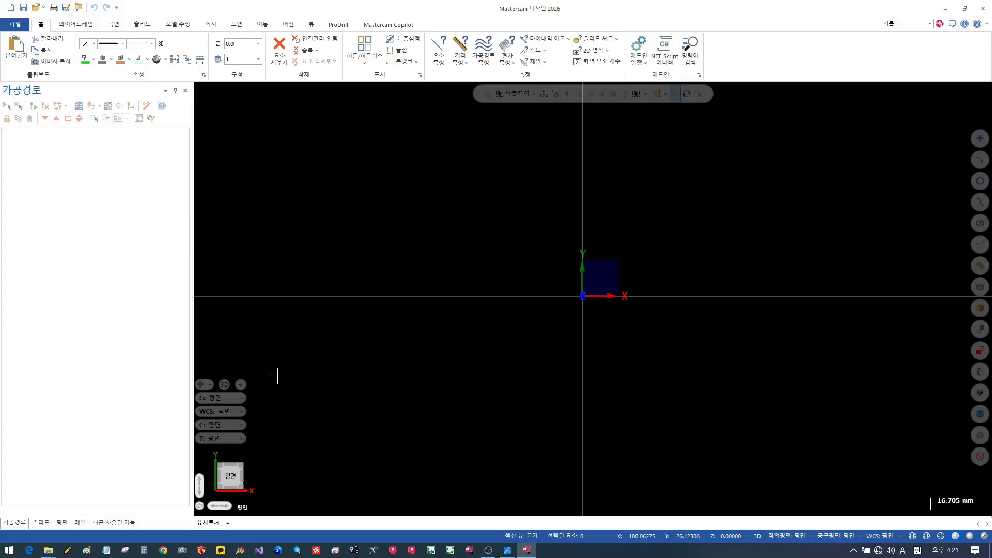
Close the toolpaths, solids, planes, levels and recently used functions managers, and display the commands that control manager visibility.
left_click(185, 91)
left_click(185, 91)
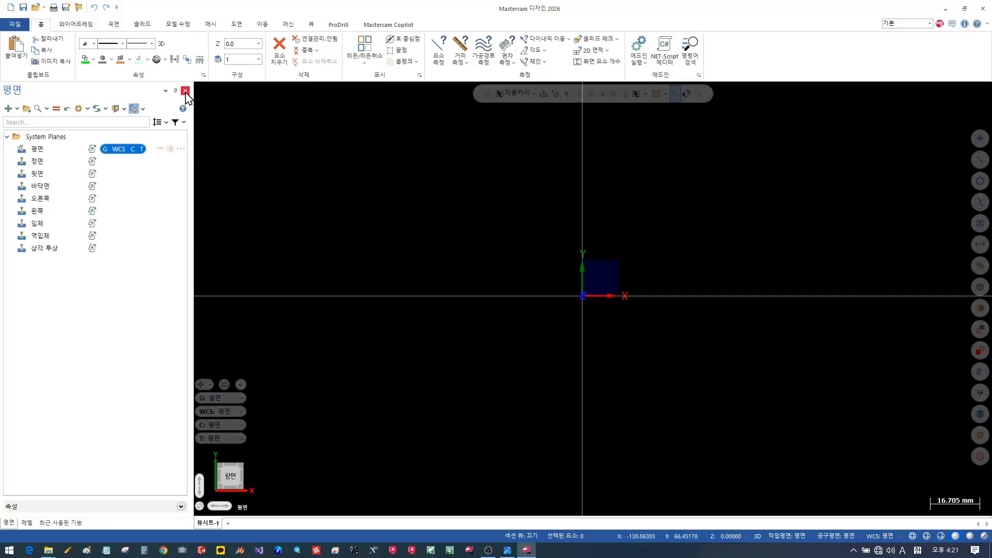
left_click(185, 91)
left_click(185, 91)
left_click(185, 91)
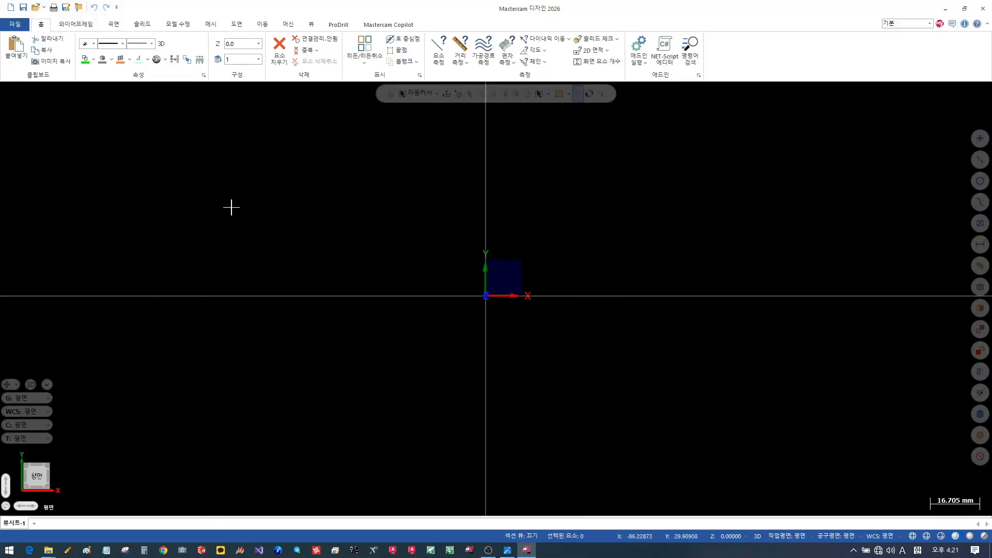
left_click(311, 24)
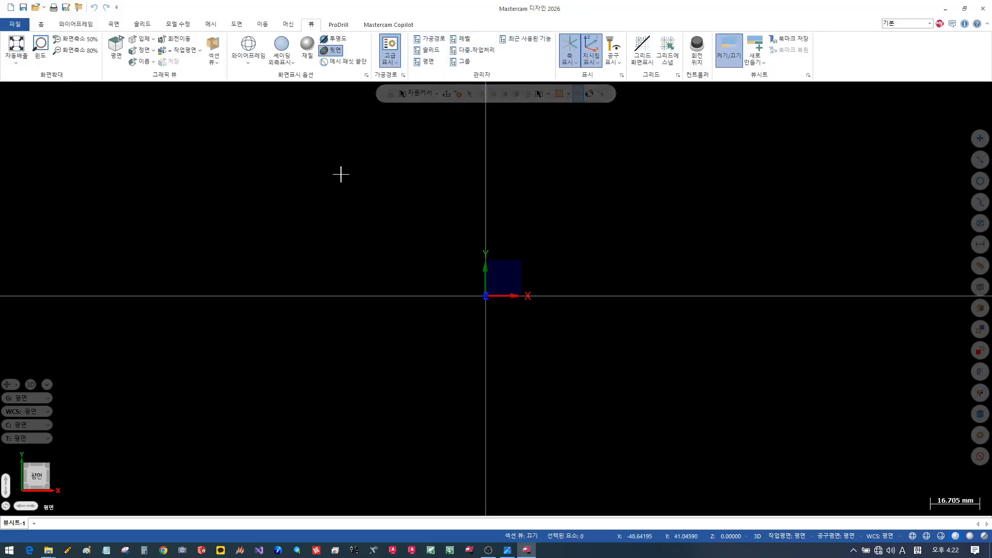
Display the graphics area in isometric view (입체) and return it to the top view (평면).
right_click(597, 194)
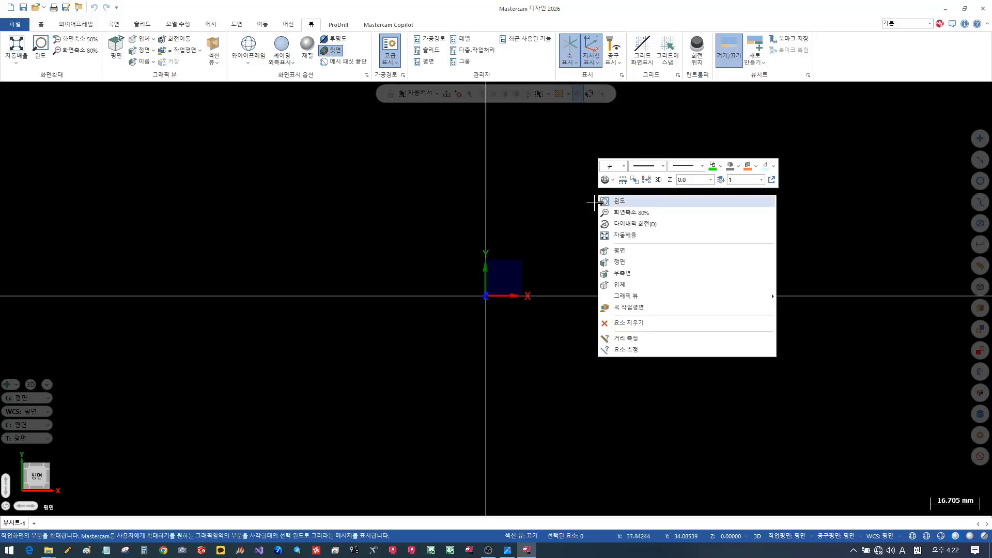
left_click(626, 287)
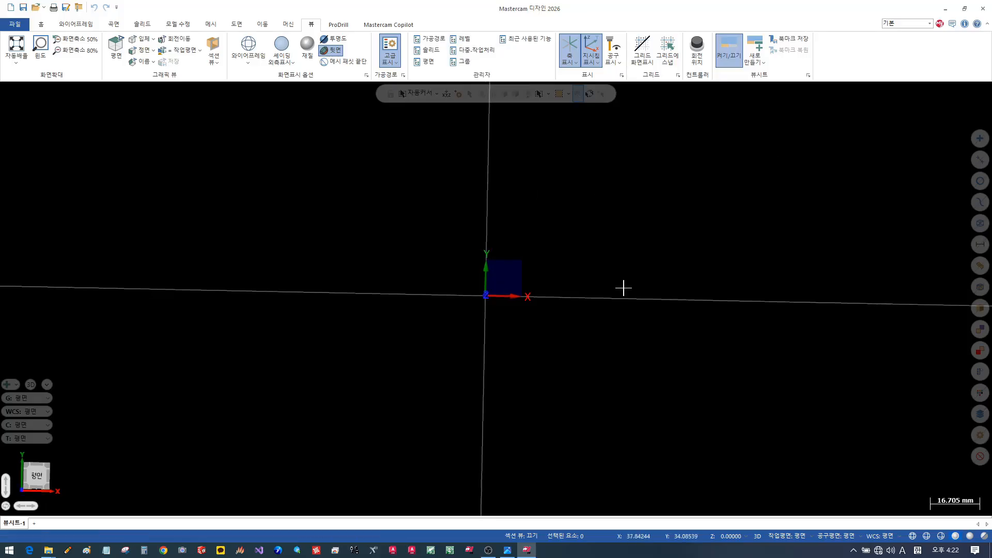
right_click(645, 263)
left_click(670, 324)
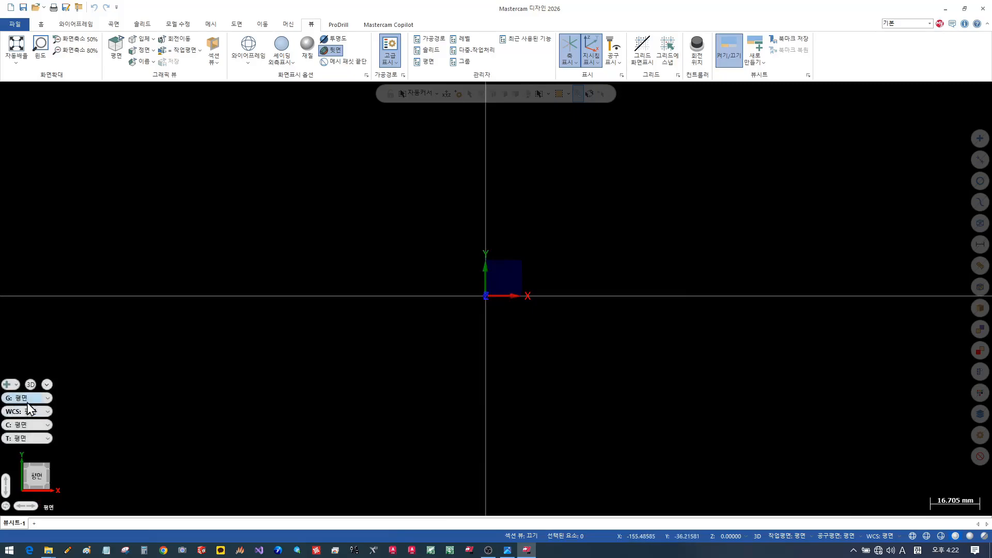
Switch the graphics view plane (G) to isometric (입체) and back to top (평면) using the on-screen plane controls.
left_click(47, 399)
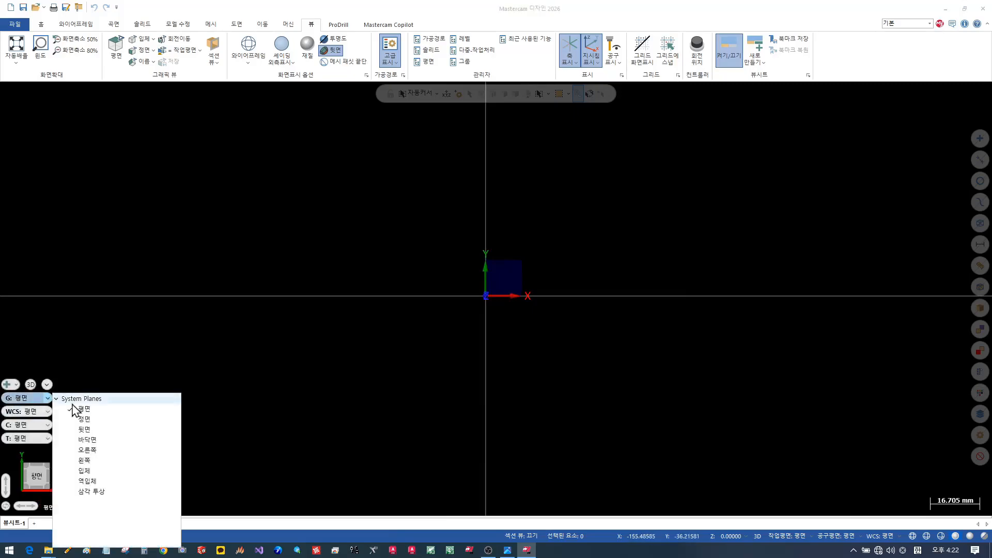
left_click(84, 470)
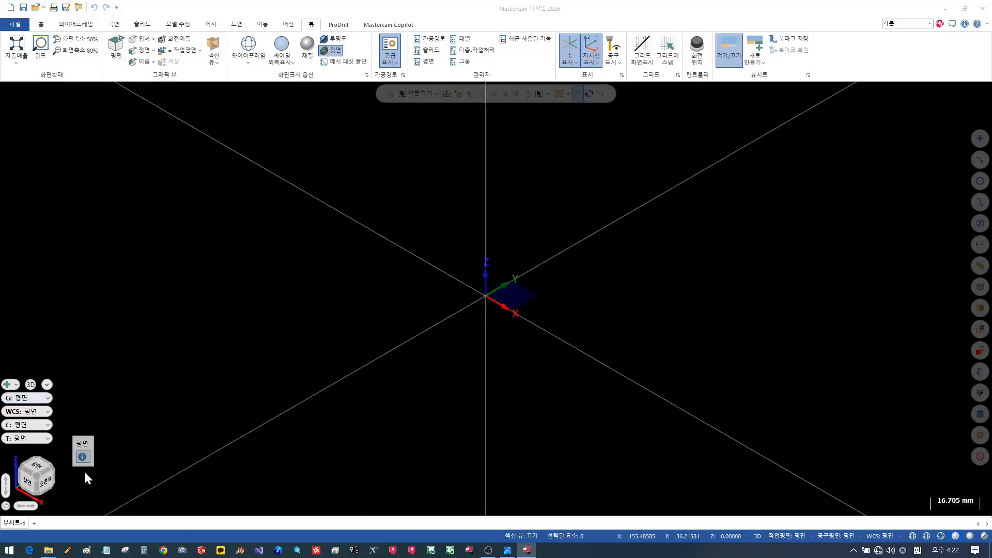
left_click(47, 399)
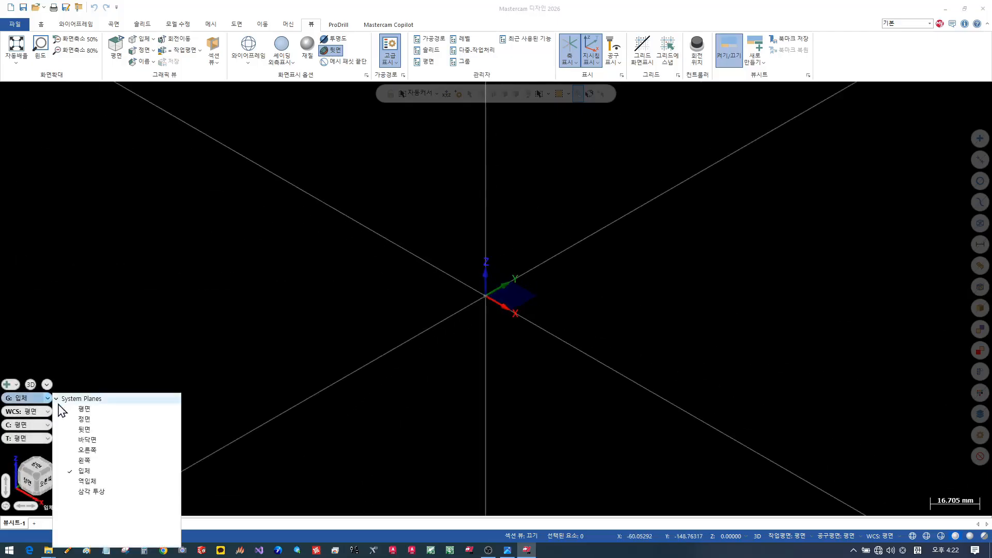
left_click(77, 408)
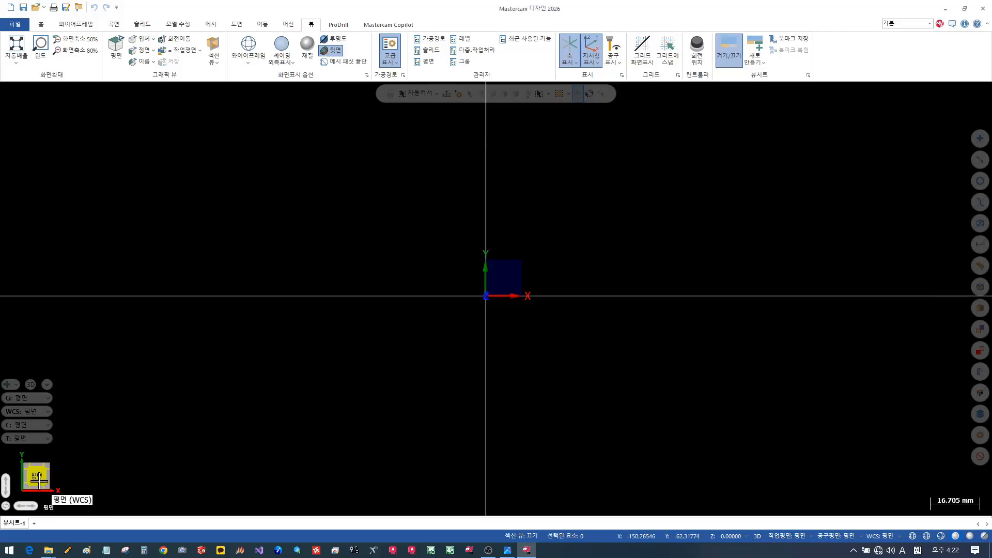
Rotate the graphics view freely with the view cube, align it to the front view (정면), and return it to the top view (평면).
left_click_drag(40, 482, 104, 414)
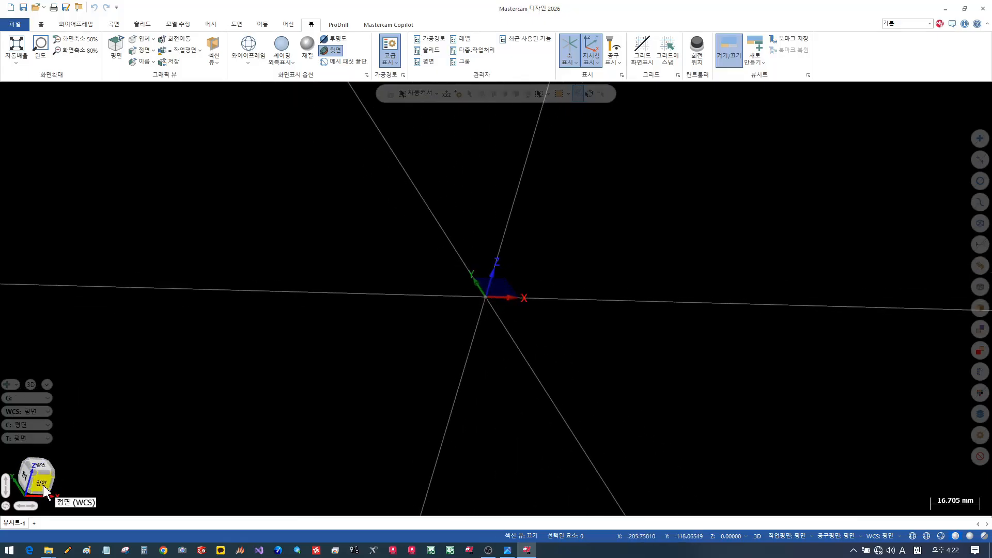
left_click(42, 485)
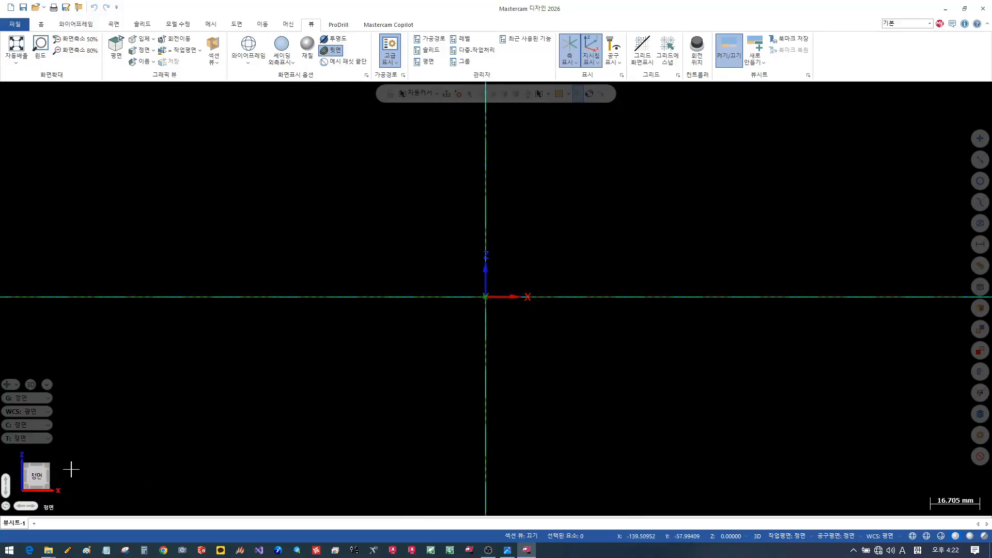
left_click(40, 477)
left_click_drag(41, 472, 36, 481)
left_click(42, 463)
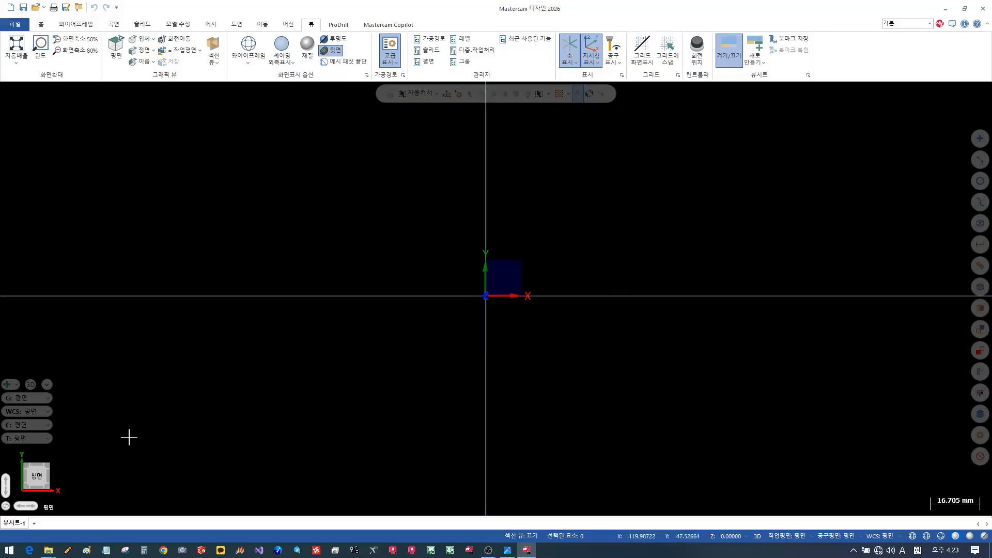
Set the view cube to the front view (정면) again, tilt the view, and restore the top view (평면).
left_click(41, 487)
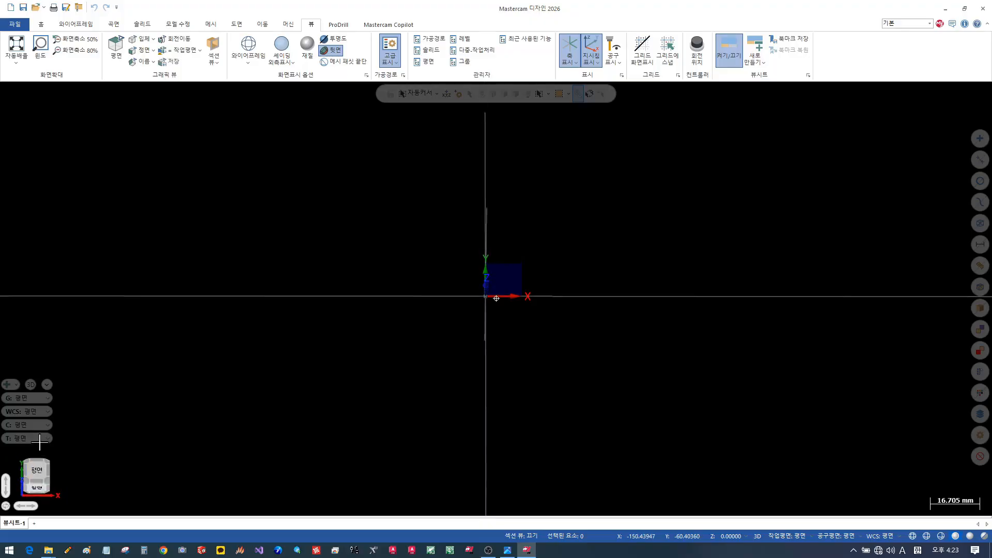
left_click(38, 491)
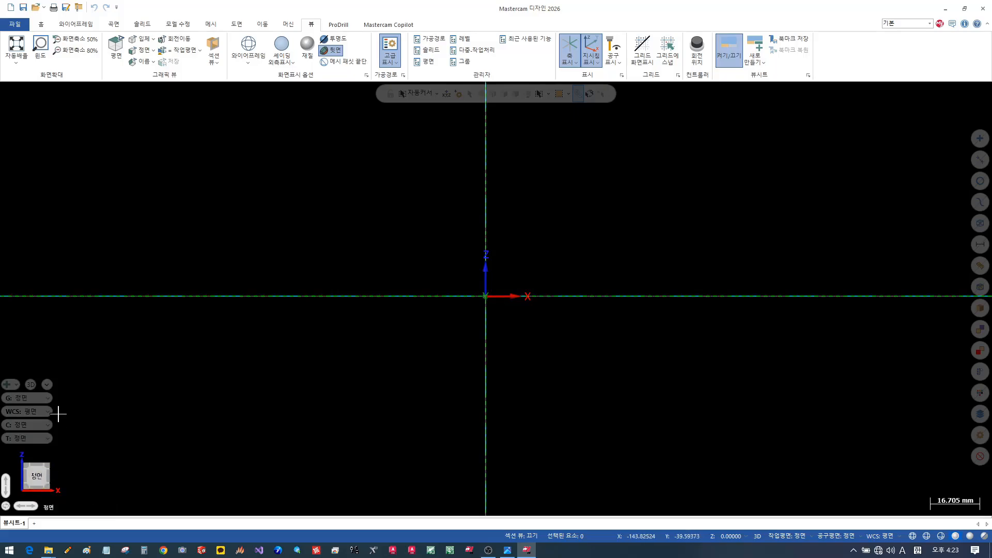
left_click_drag(35, 475, 39, 464)
left_click(38, 480)
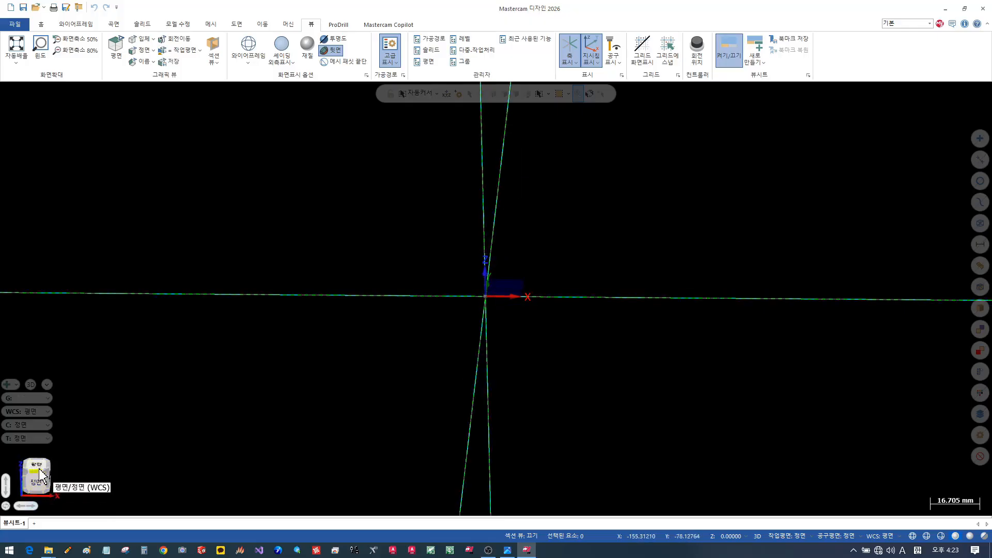
key("alt+1")
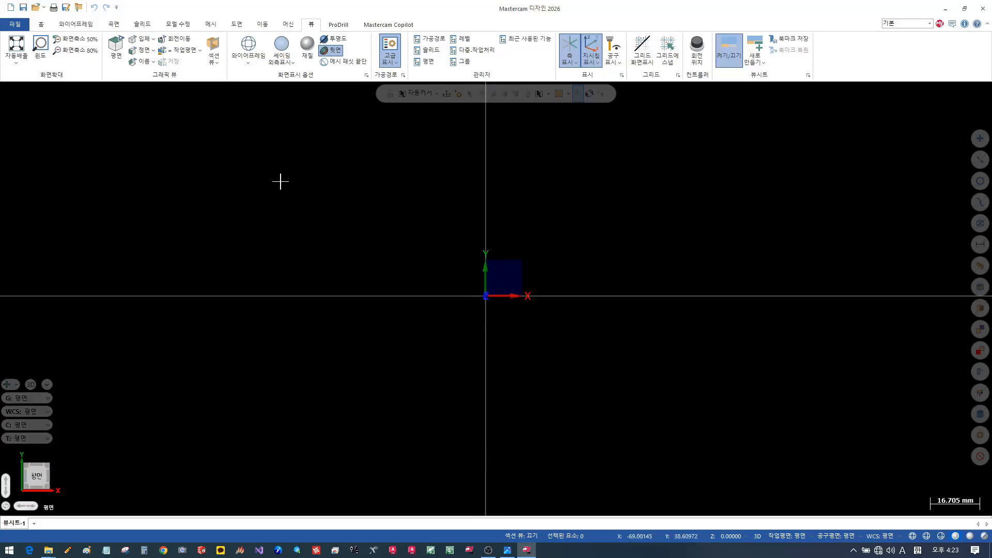
Look at the tool and holder settings (공구 및 홀더), close them, and open the CAD page of the system configuration (시스템 환경설정).
left_click(620, 76)
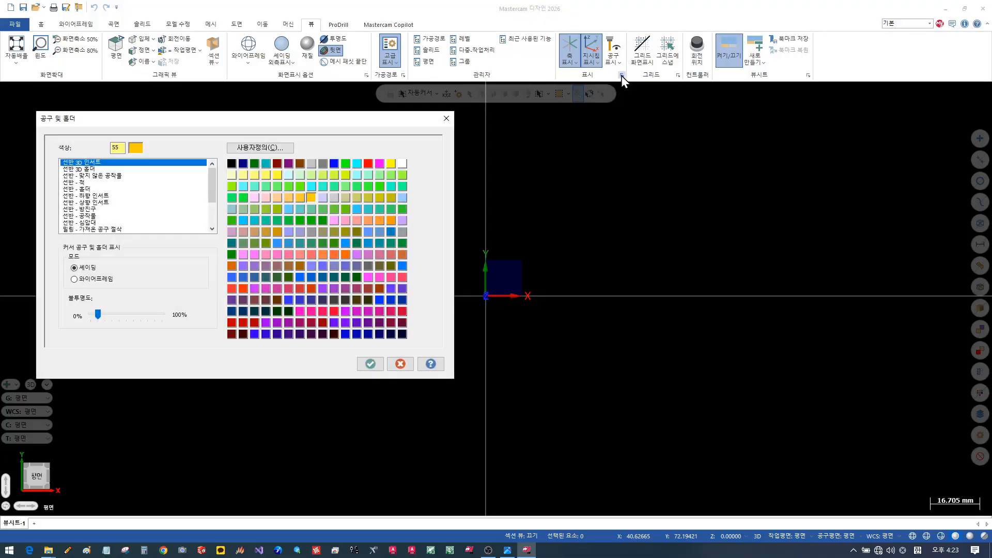
left_click(446, 118)
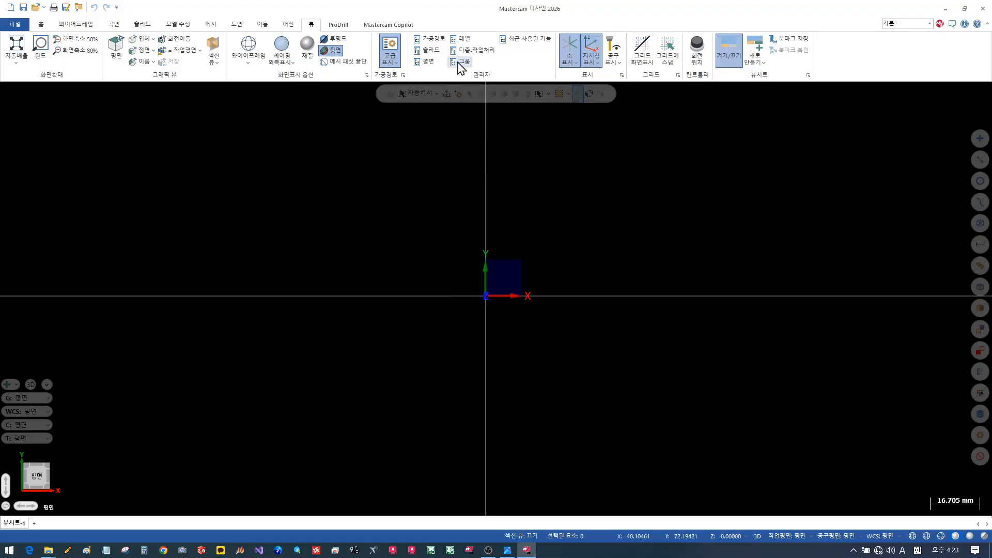
left_click(16, 24)
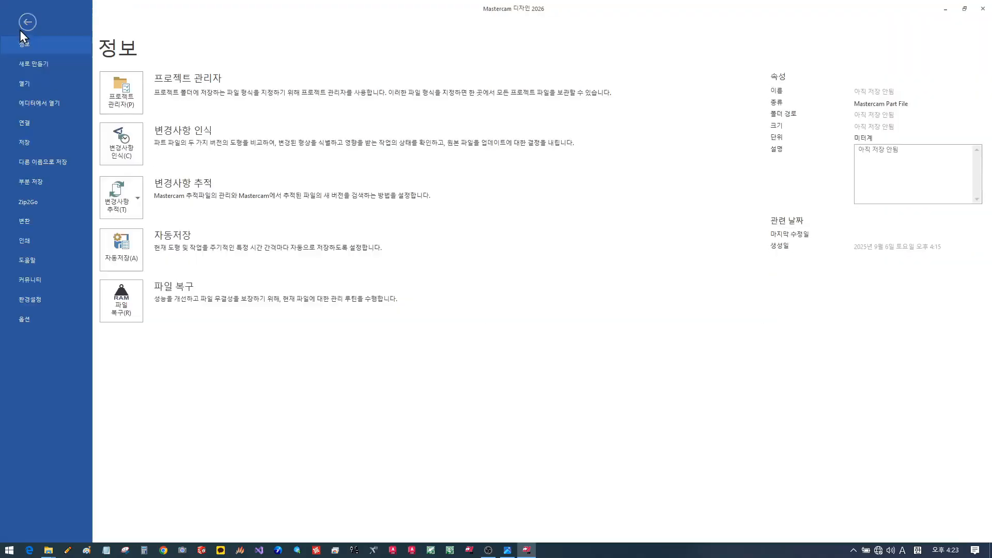
left_click(52, 292)
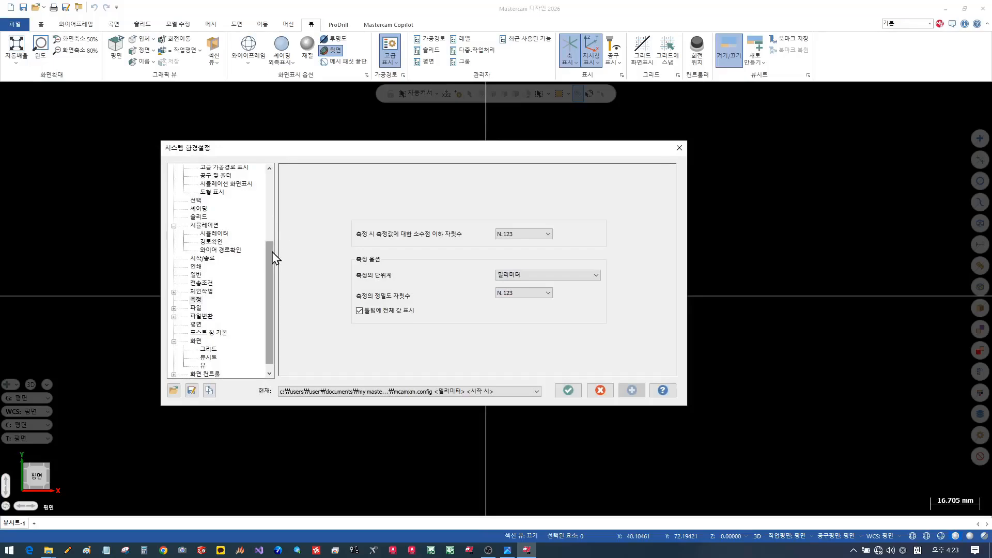
left_click_drag(276, 259, 279, 169)
left_click(198, 170)
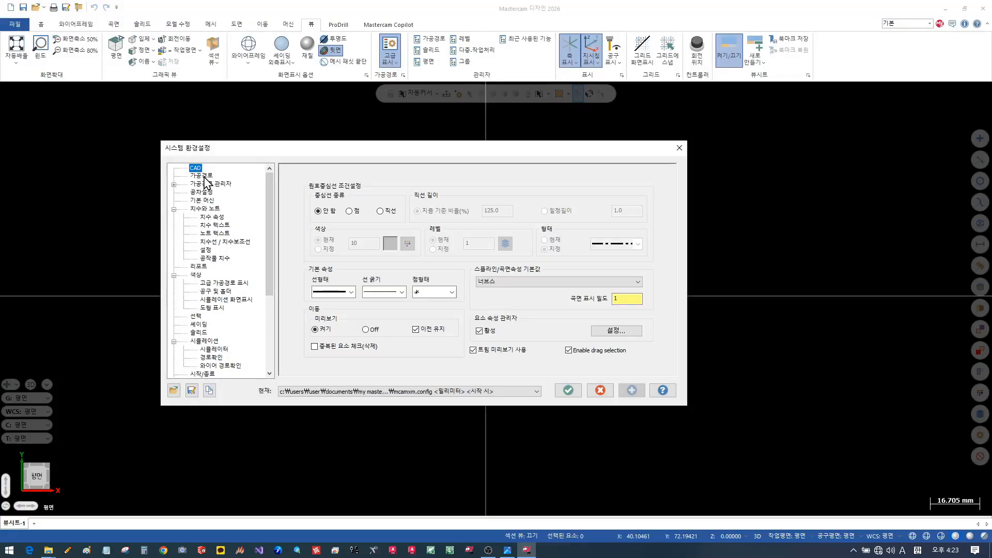
Look through the toolpath, toolpath manager display, tolerance, default machine, and dimension and note pages, and return to the CAD page.
left_click(205, 176)
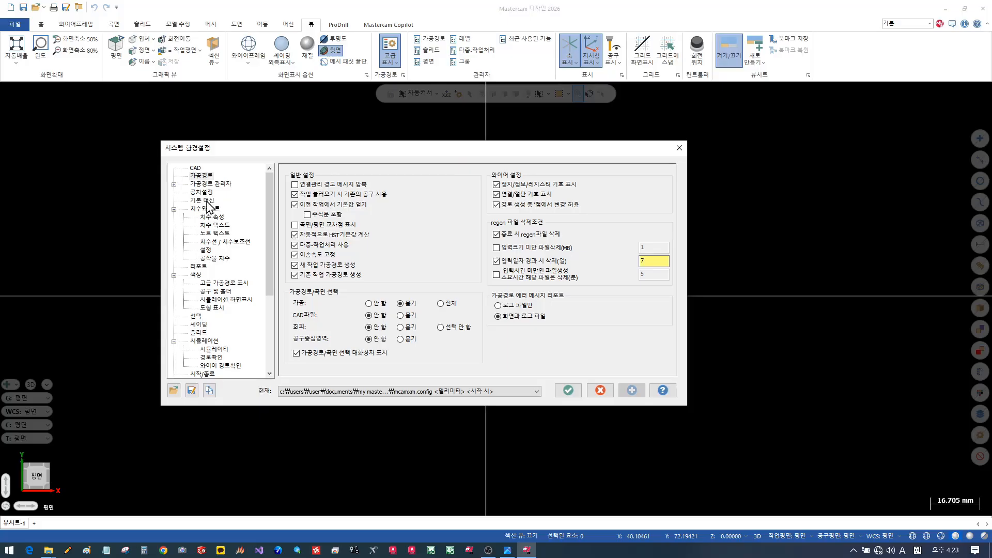
left_click(175, 184)
left_click(215, 193)
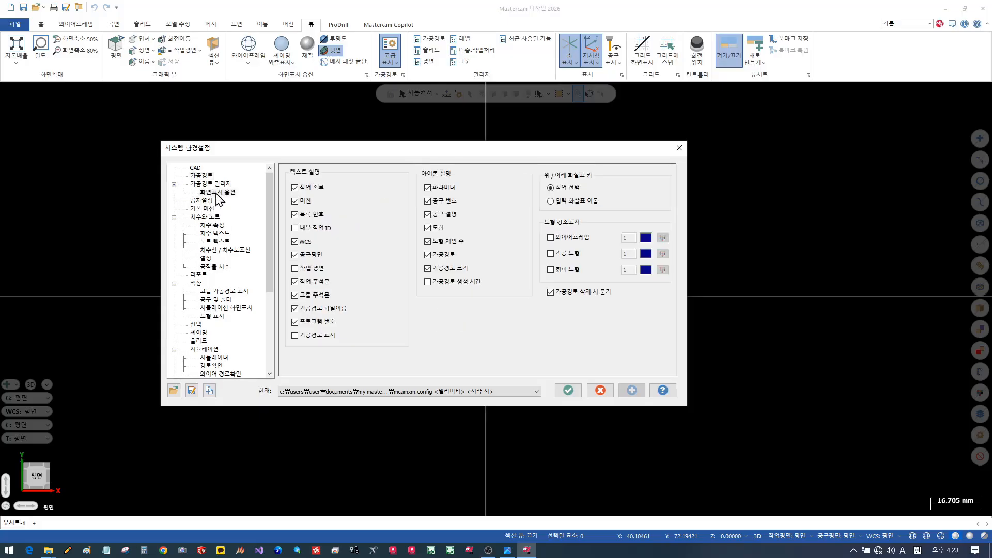
left_click(207, 201)
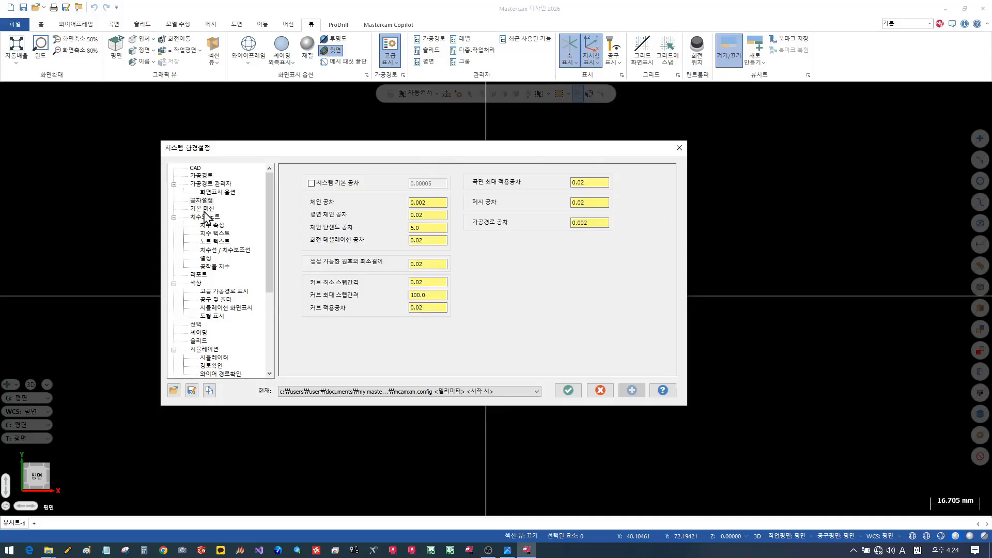
left_click(203, 209)
left_click(205, 217)
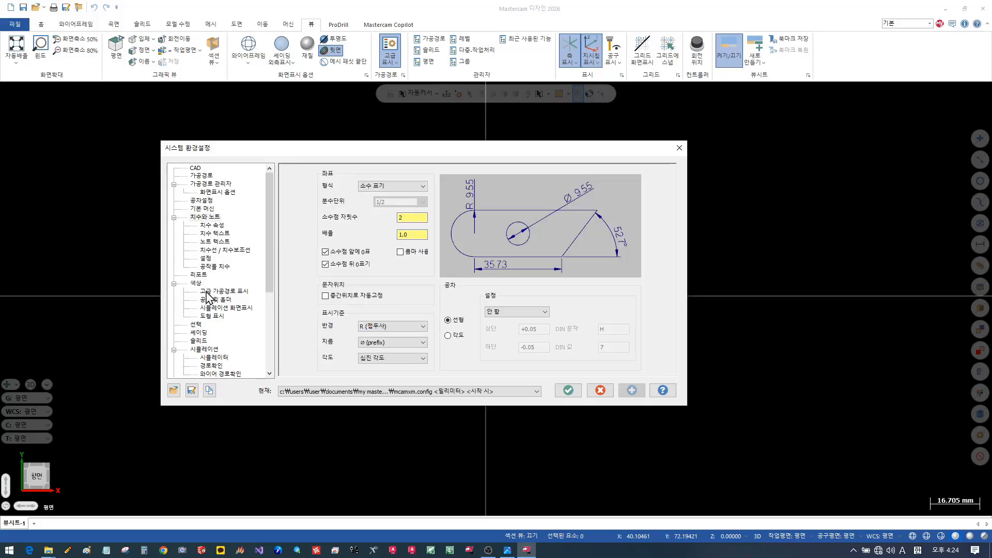
left_click_drag(266, 269, 268, 349)
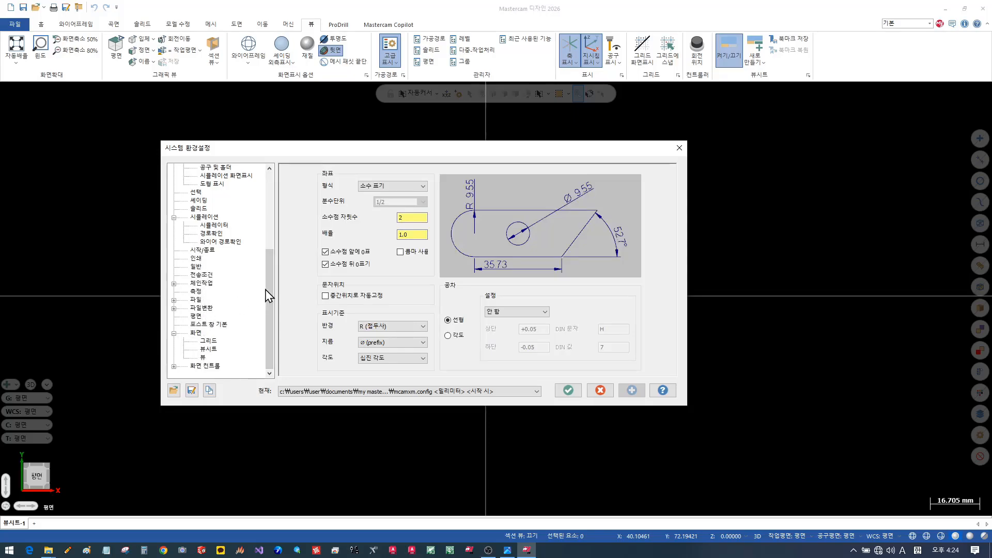
left_click_drag(269, 295, 279, 196)
left_click(196, 168)
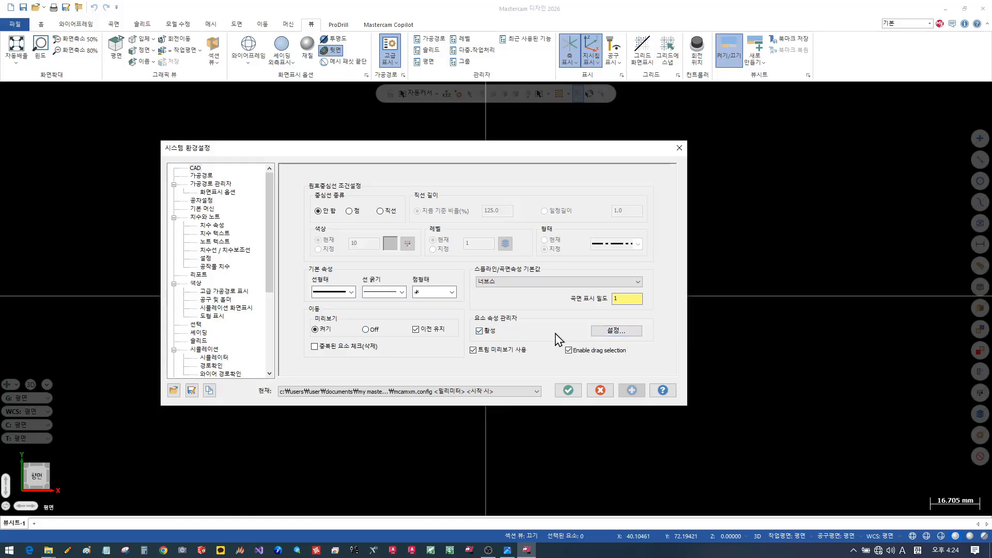
Examine the screen control (화면 컨트롤) configuration pages for the plane gnomon, arrow, distance and angle arrow, and tangent arrow settings.
scroll(268, 295, "down", 3)
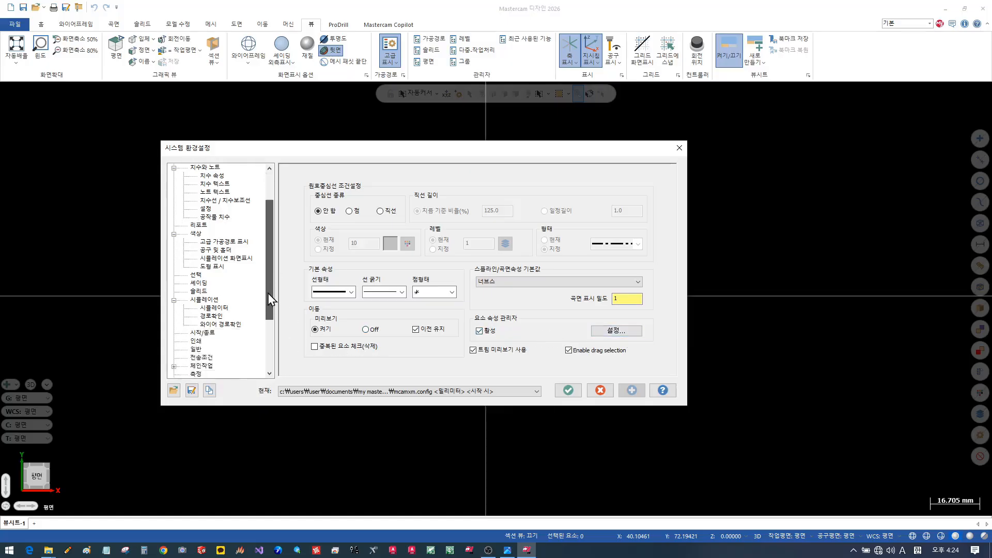
scroll(268, 294, "down", 3)
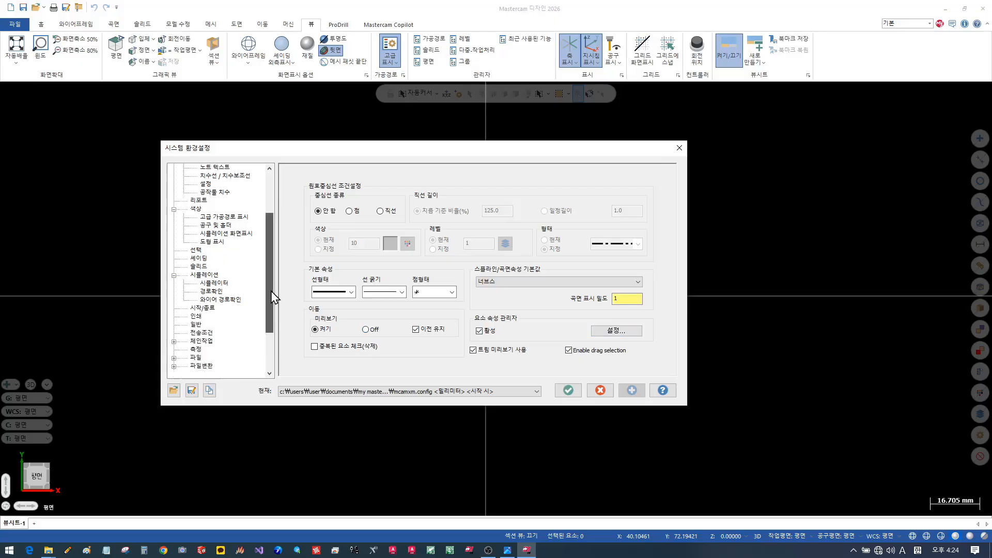
left_click(204, 366)
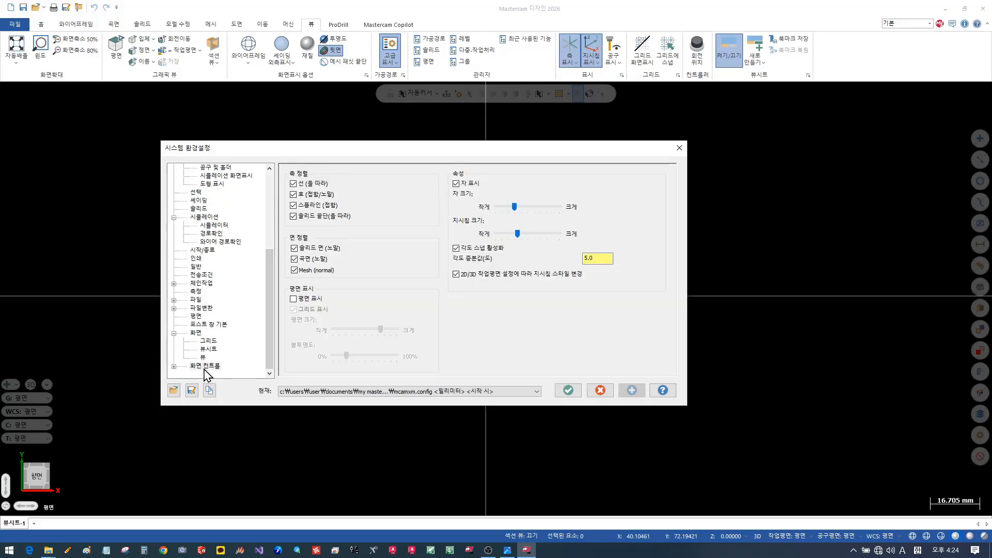
left_click(173, 366)
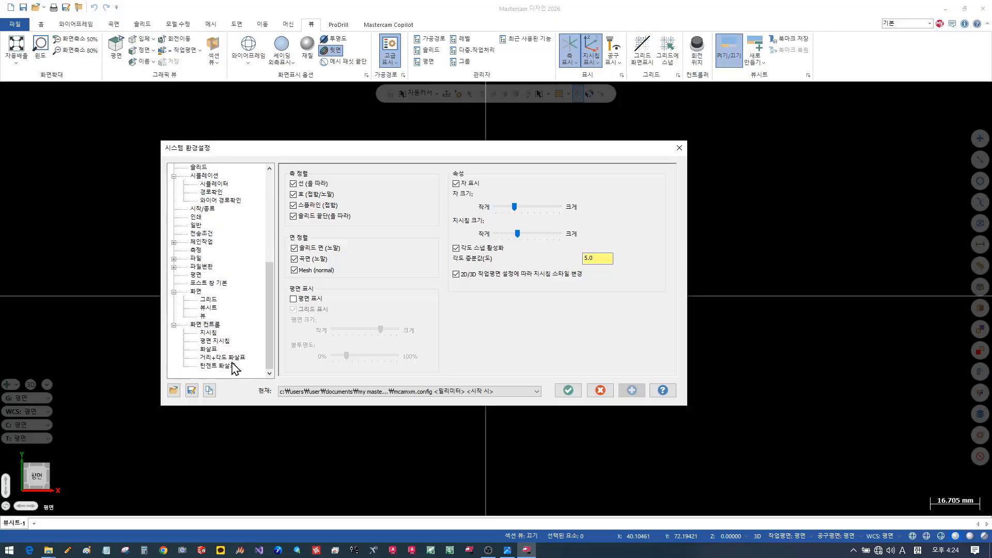
left_click(211, 341)
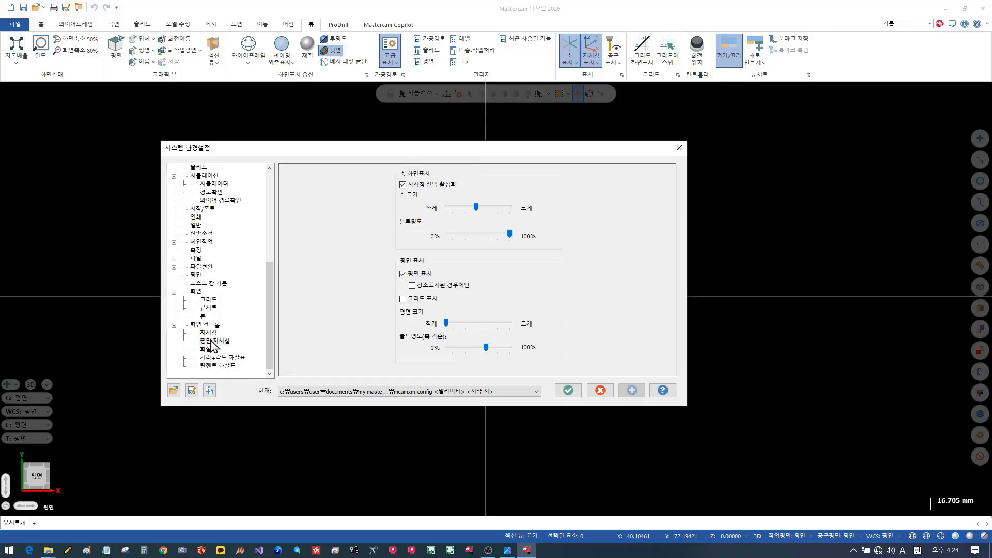
left_click(214, 350)
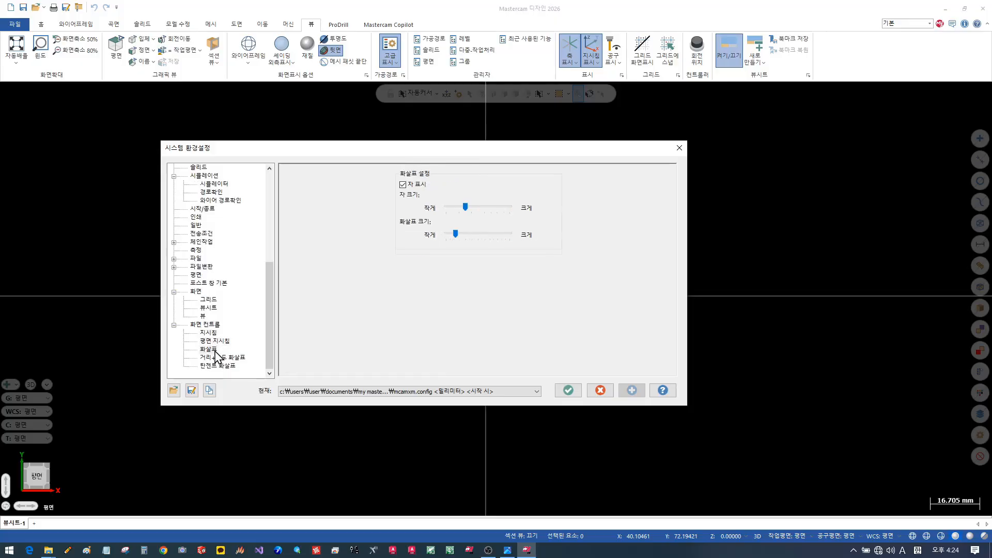
left_click(216, 357)
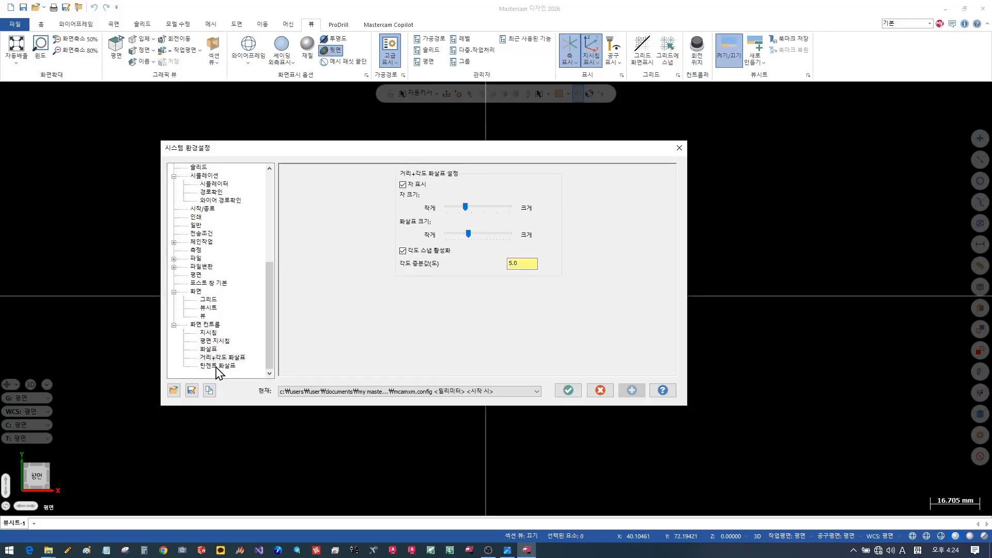
left_click(217, 366)
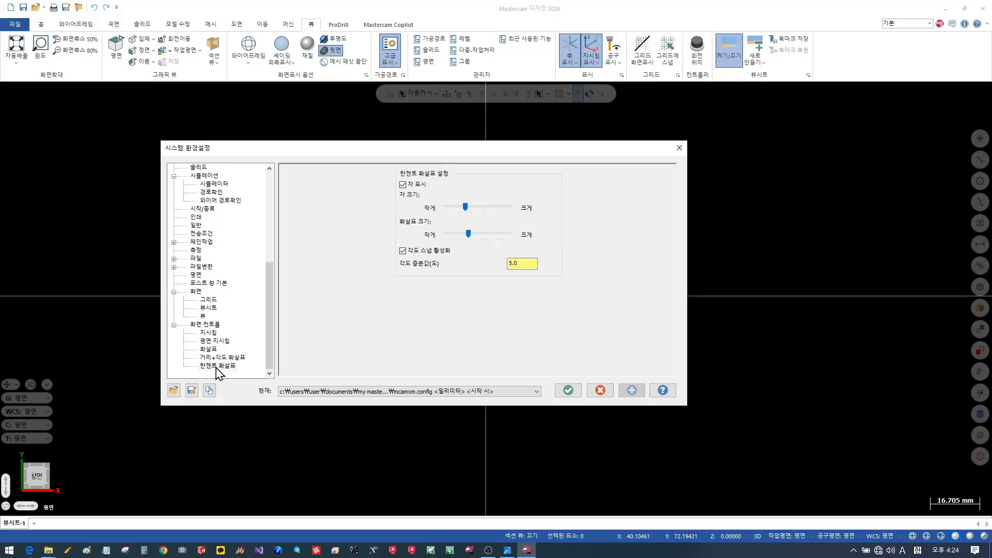
Examine the viewsheet, grid, screen, post default, file conversion and planes pages, and close the system configuration without saving.
left_click(206, 308)
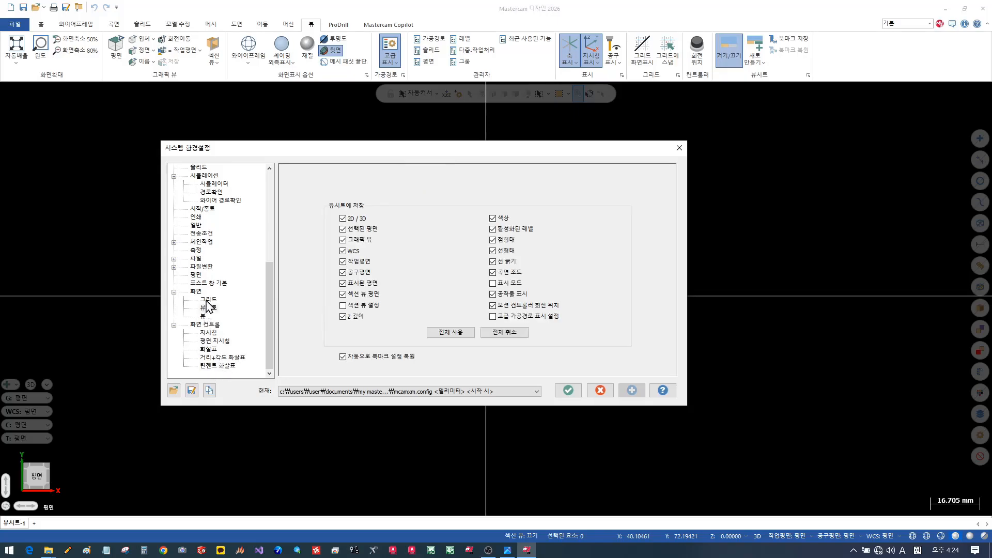
left_click(207, 300)
left_click(197, 292)
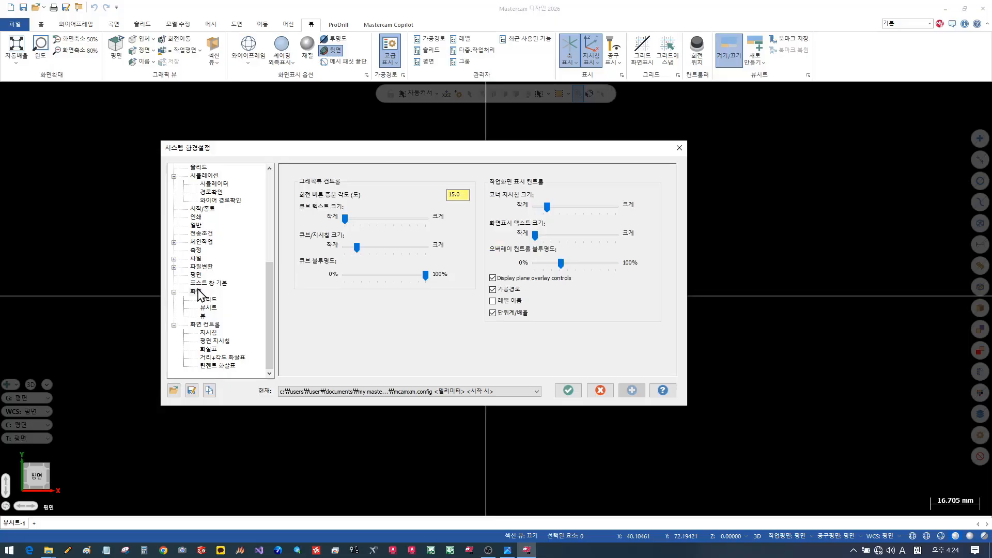
left_click(199, 283)
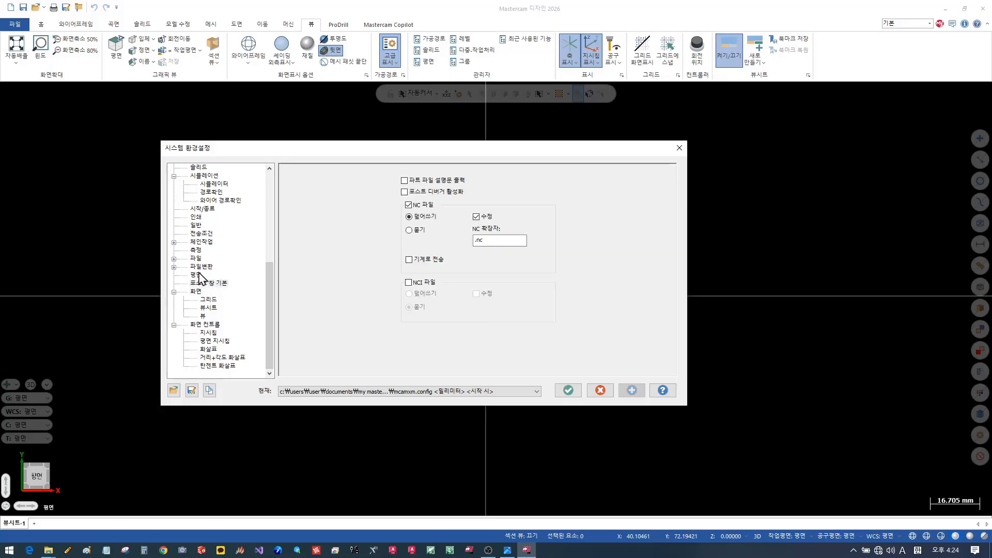
left_click(201, 267)
left_click(198, 276)
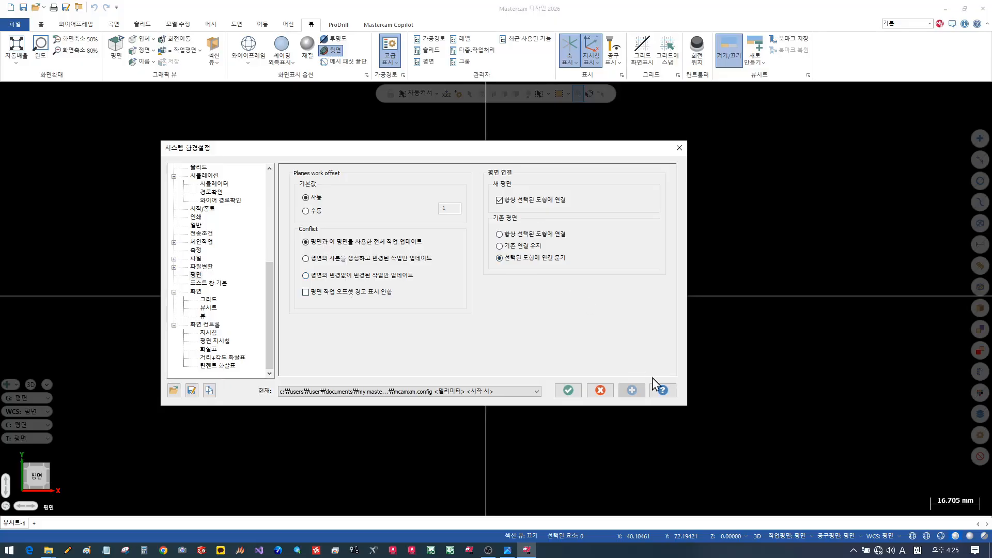
left_click(599, 390)
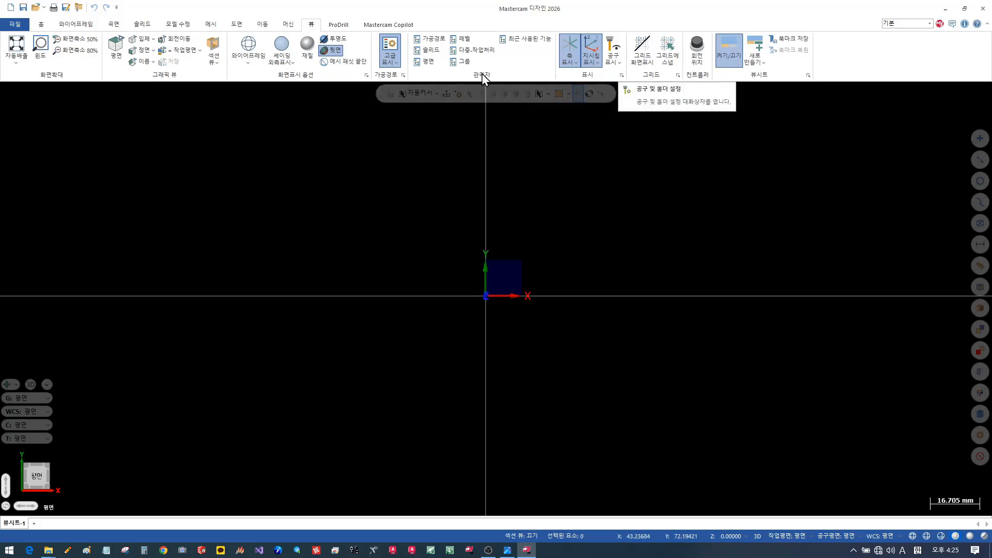
Look at the advanced toolpath display settings (고급 가공경로 표시) and close them without changes.
left_click(404, 75)
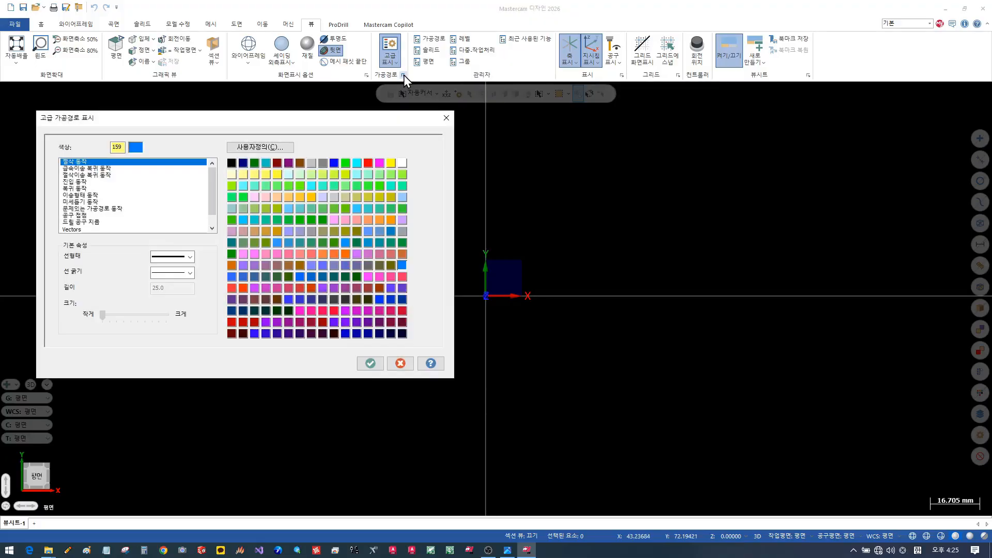
left_click(447, 118)
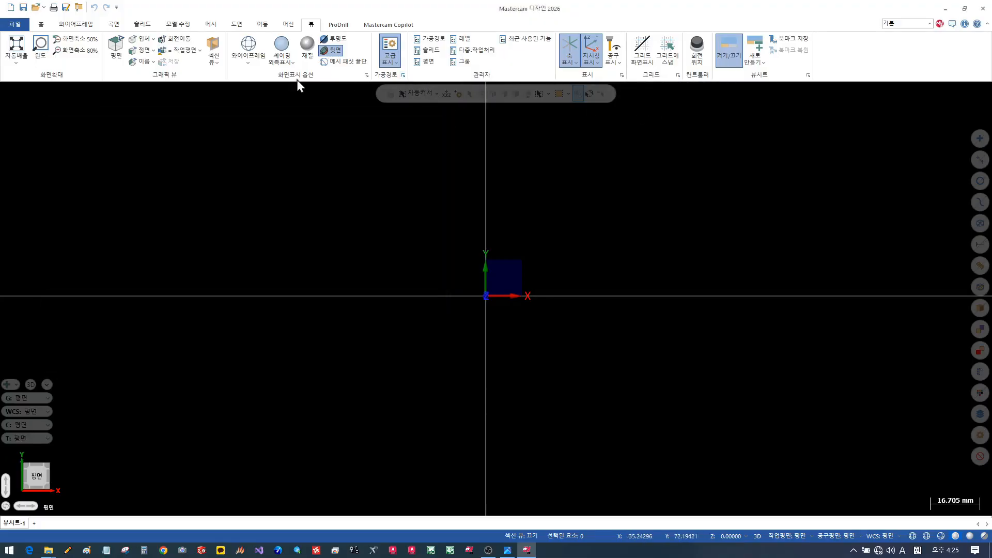
left_click(200, 51)
left_click(201, 52)
Examine the quick access toolbar, ribbon customization, context menu and general pages of the program options (옵션), and close them without changes.
left_click(42, 24)
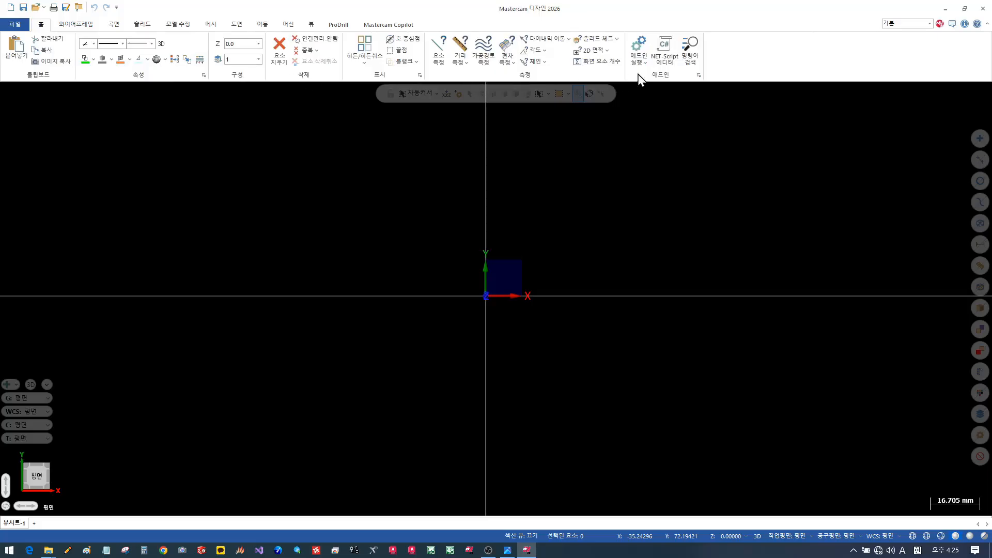
left_click(14, 24)
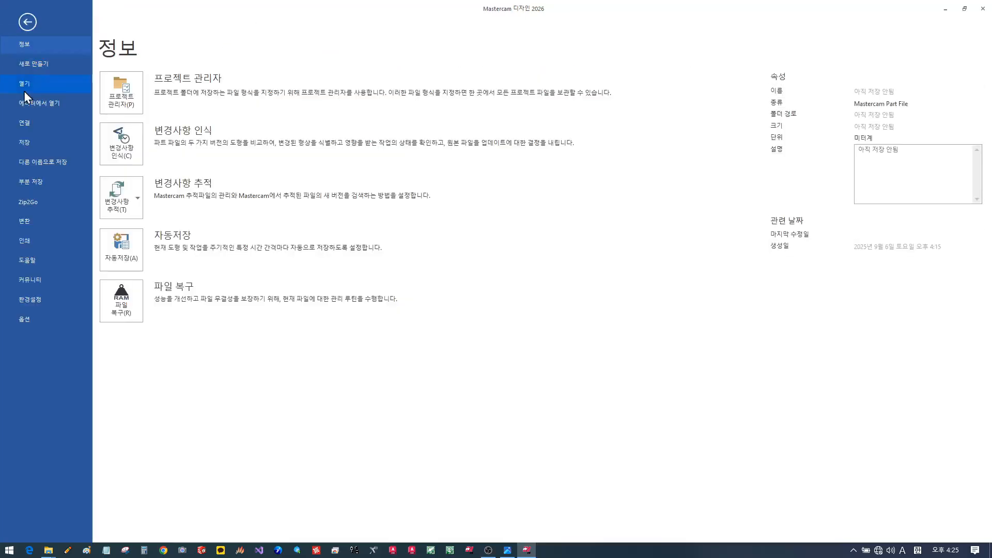
left_click(25, 320)
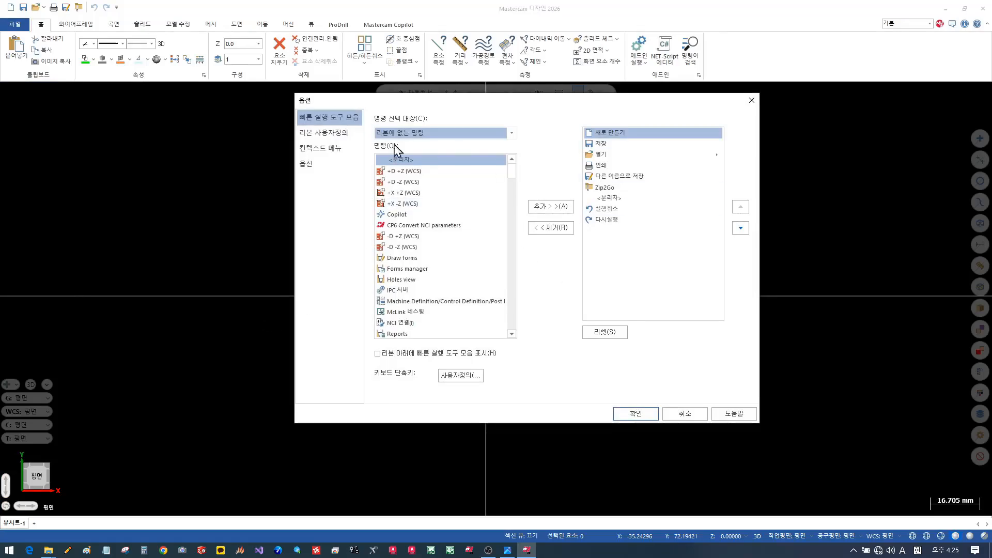
left_click(331, 138)
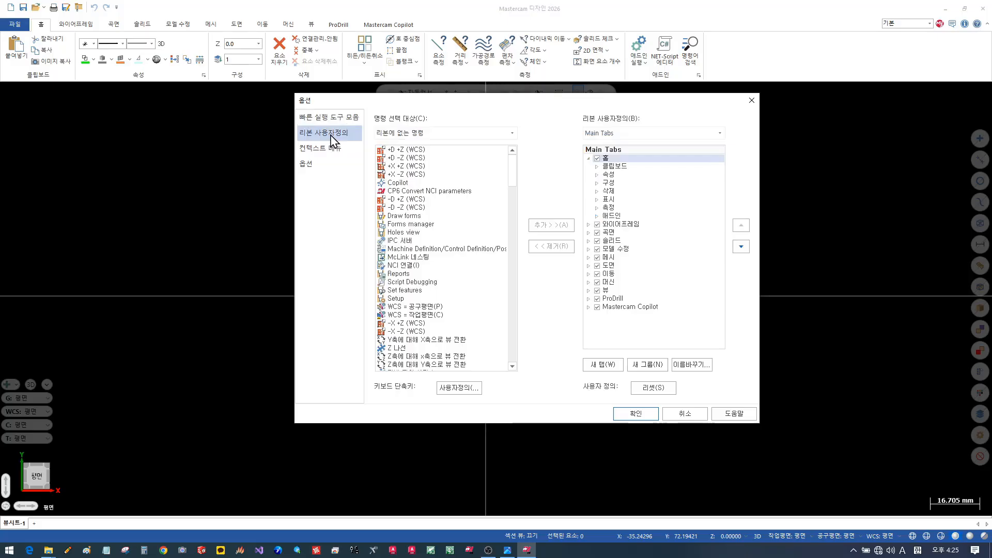
left_click(327, 149)
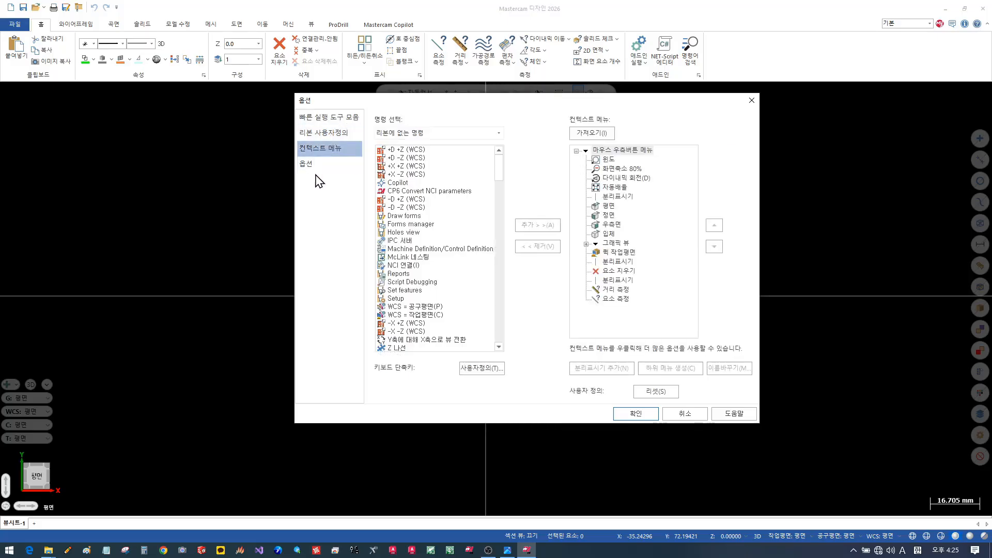
left_click(313, 166)
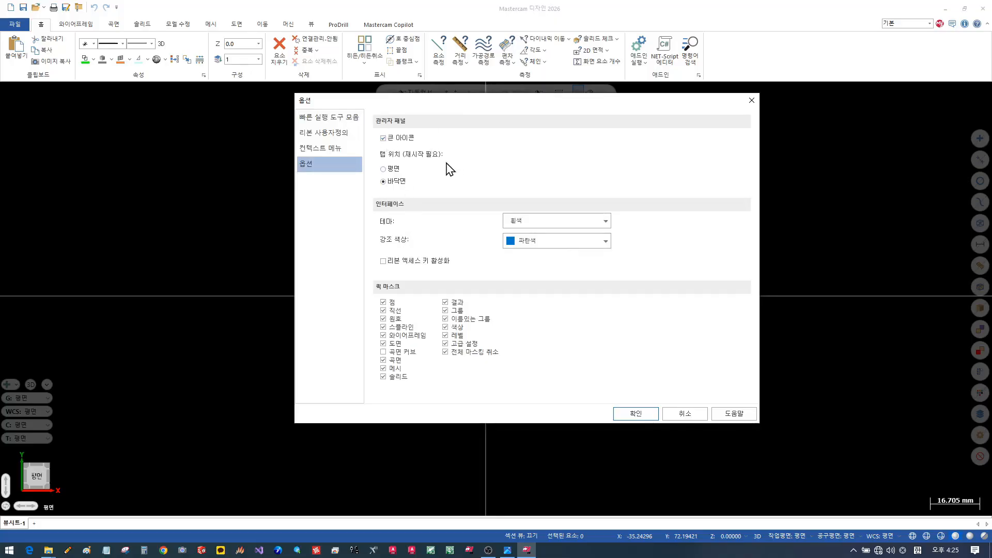
left_click(636, 413)
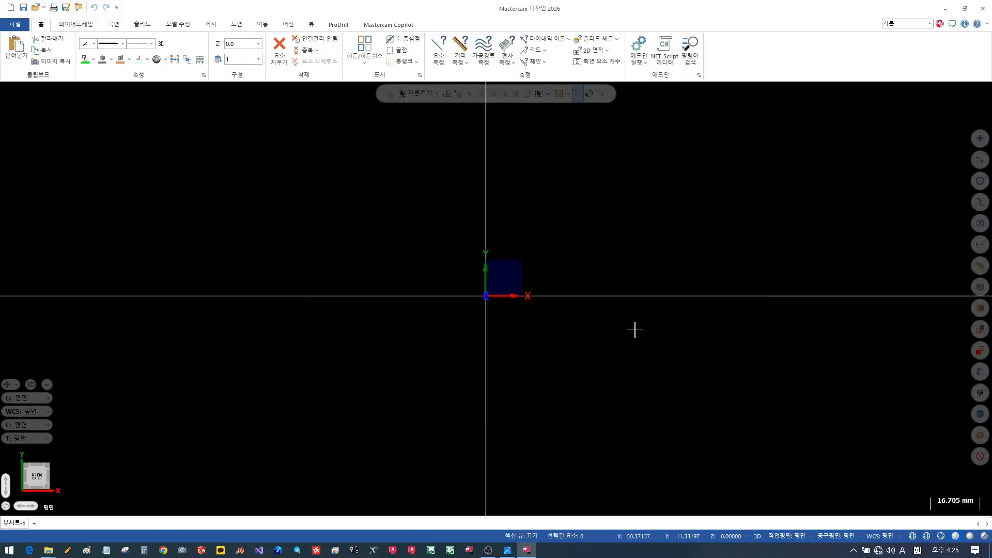
left_click(311, 25)
left_click(284, 25)
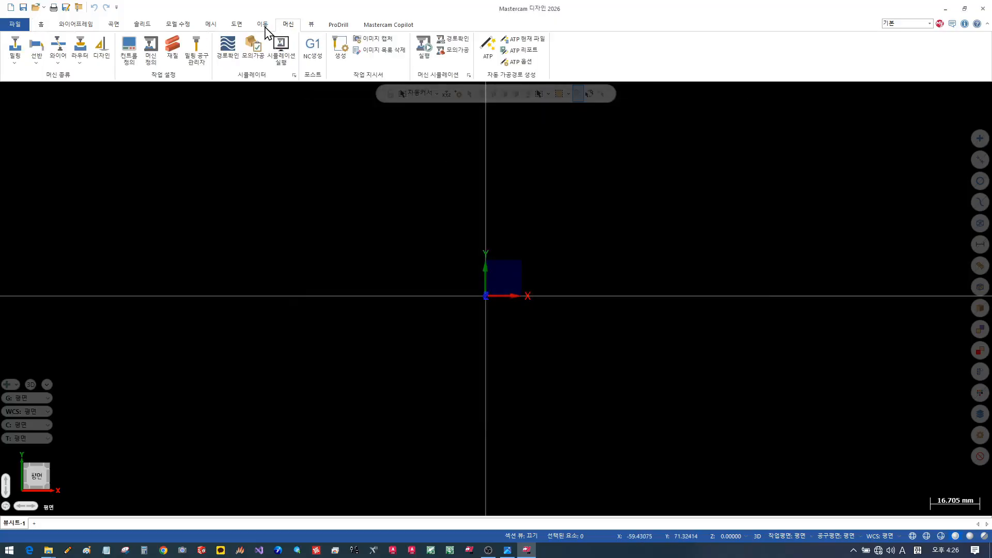
left_click(265, 26)
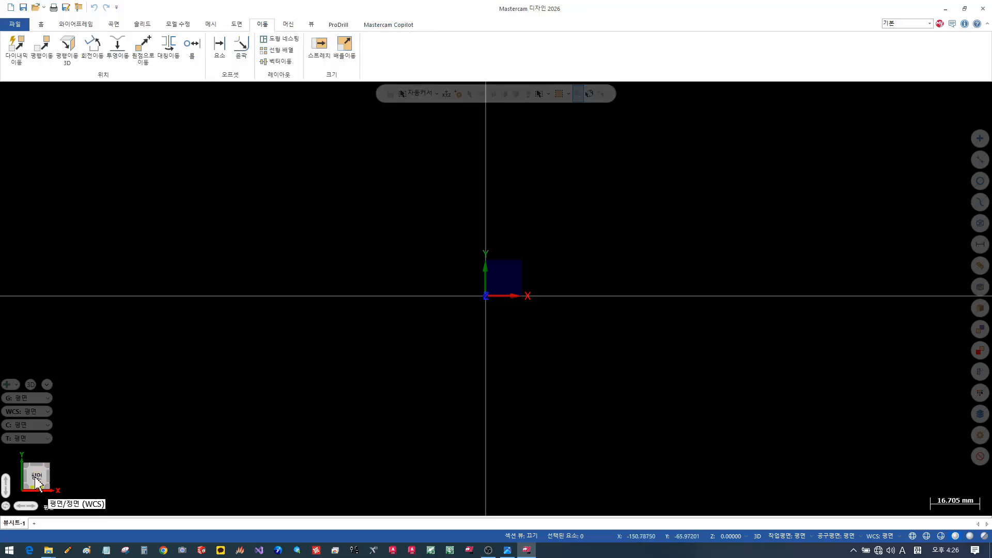
Turn off the option that makes the construction plane follow the graphics view (작업평면은 그래픽뷰를 따름).
left_click(47, 385)
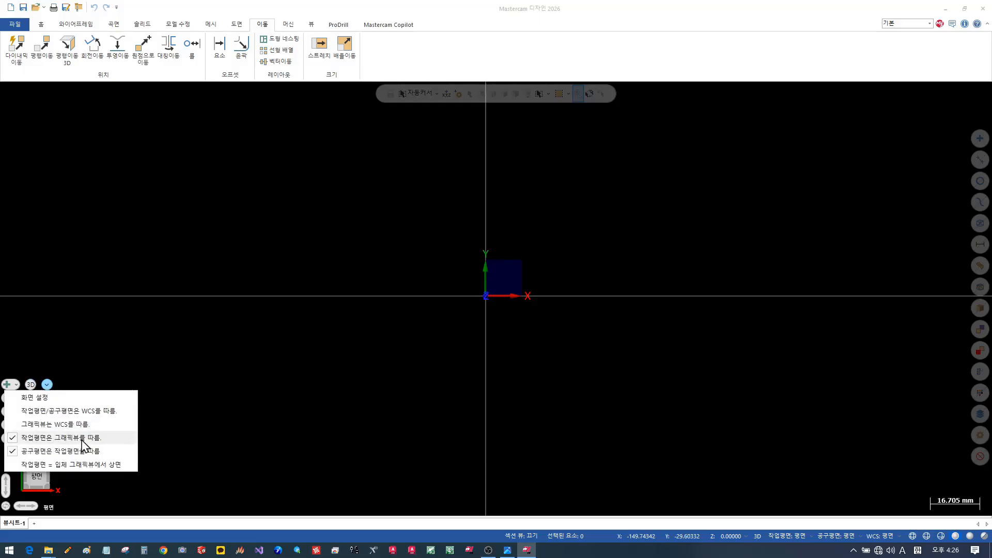
left_click(12, 450)
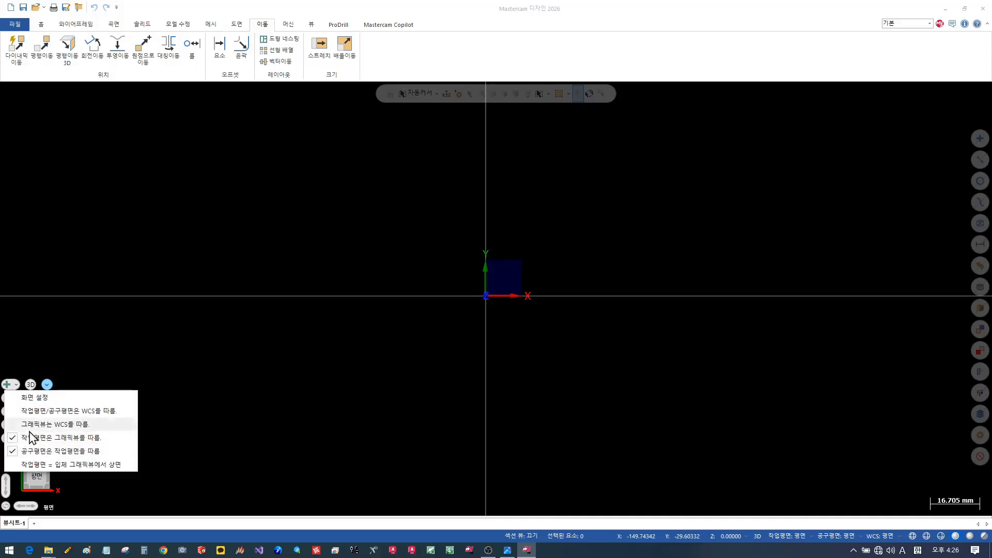
left_click(73, 551)
right_click(149, 422)
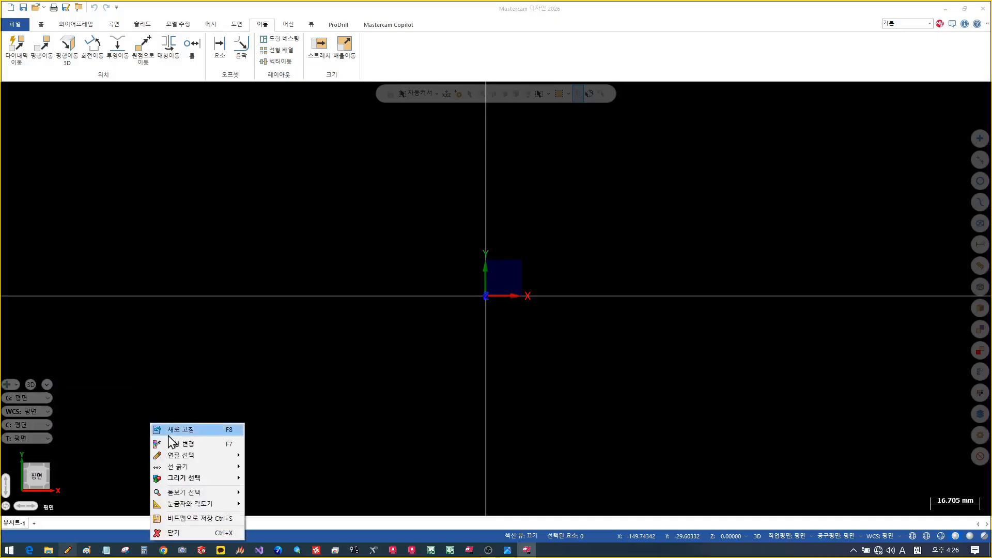
left_click(175, 533)
left_click(47, 385)
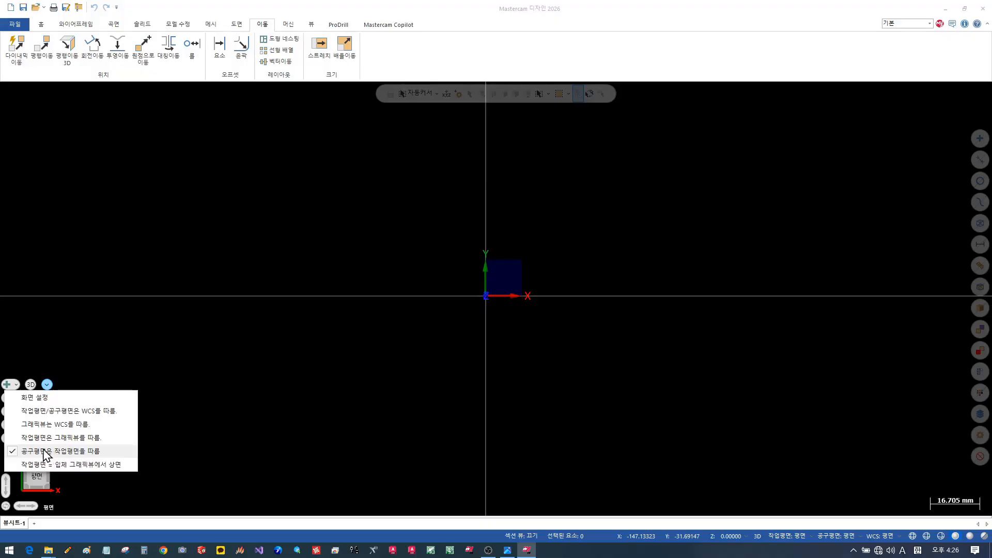
left_click(217, 358)
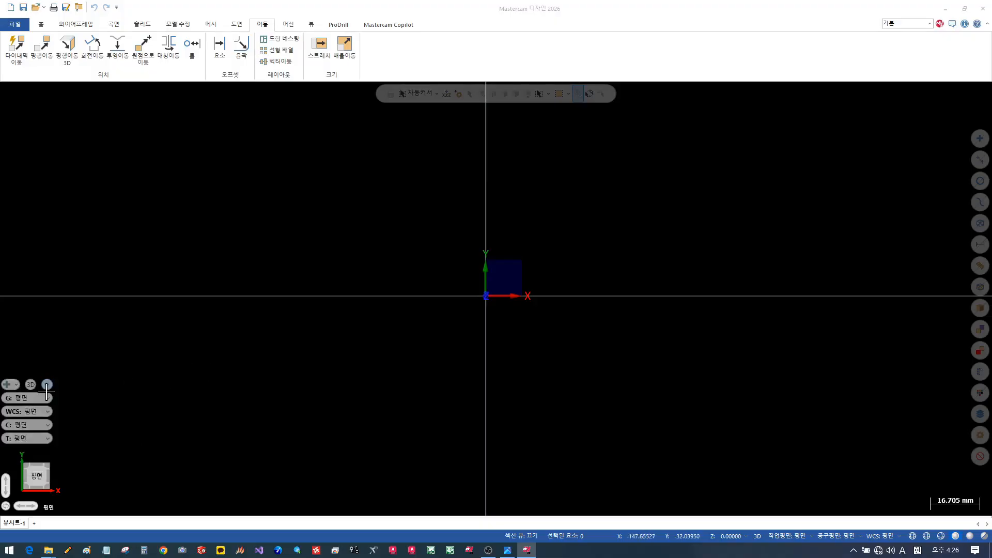
Orient the graphics view to the front (정면), tilt it, and return it to the top view (평면) to compare the plane indicators.
left_click_drag(39, 485, 52, 487)
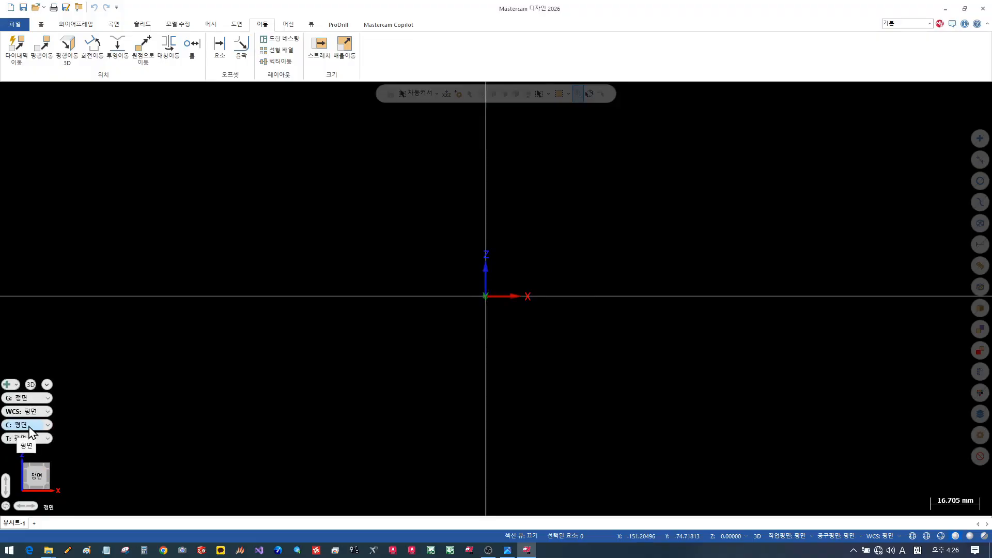
left_click_drag(39, 481, 36, 509)
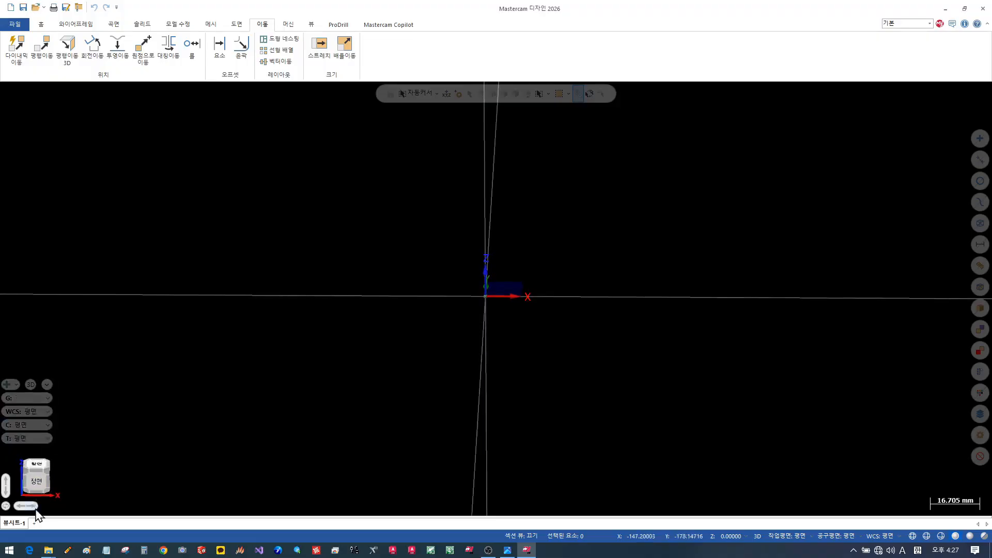
left_click(37, 467)
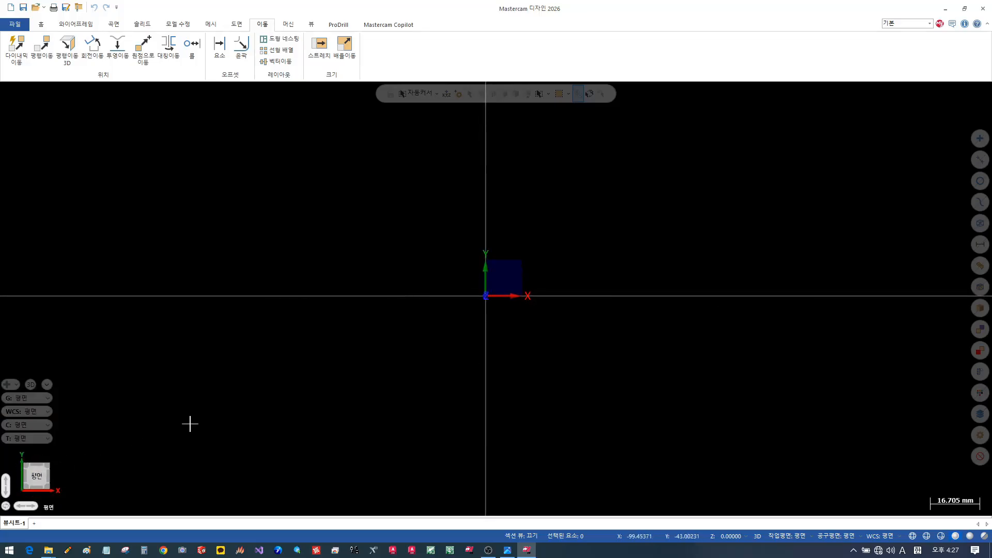
Dock the attributes mini toolbar below the graphics area, and return it to the graphics context menu.
scroll(374, 293, "down", 1)
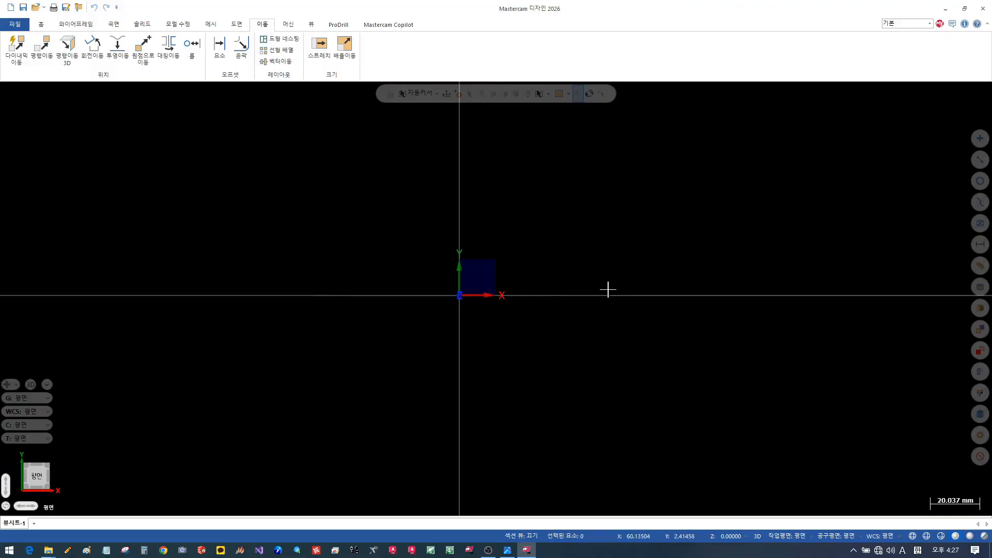
middle_click_drag(641, 281, 426, 281)
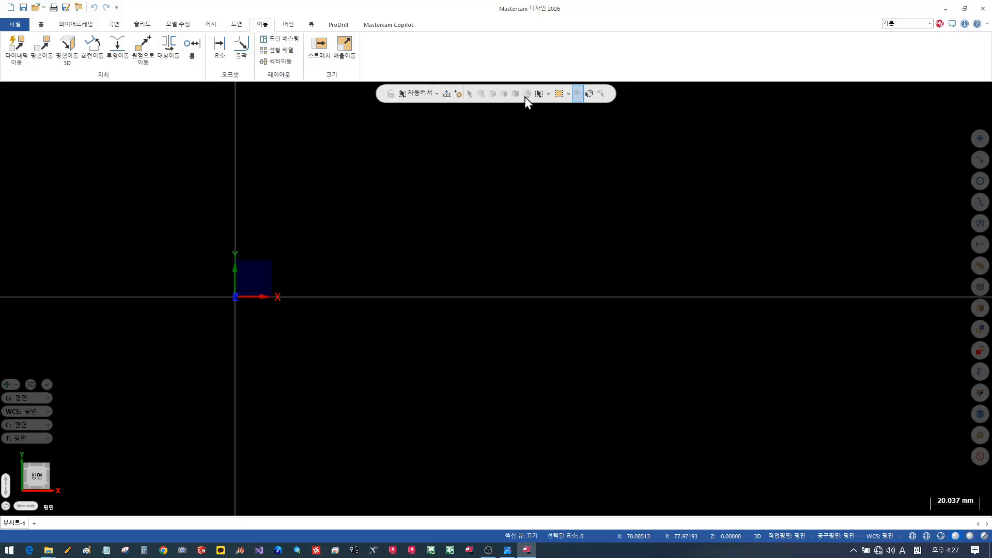
right_click(486, 202)
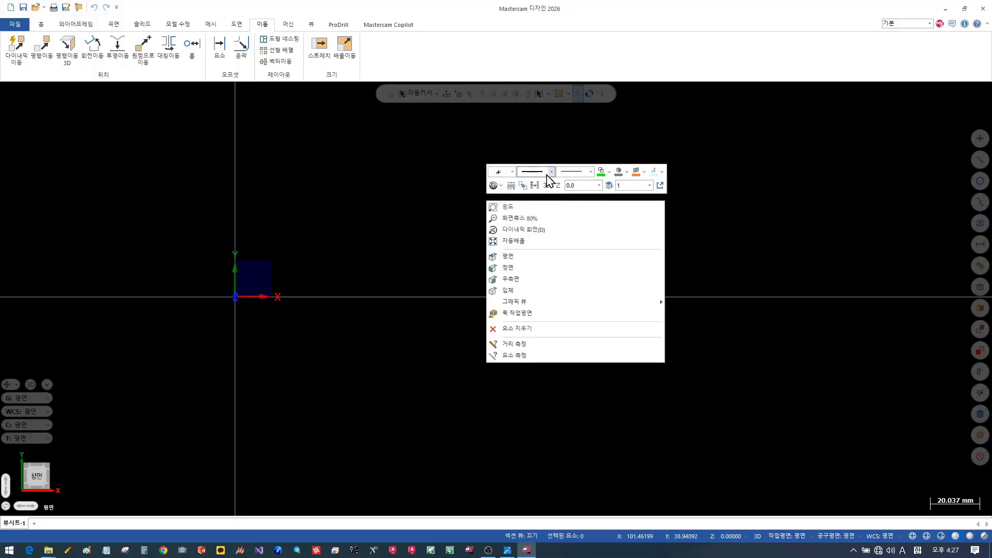
left_click(660, 185)
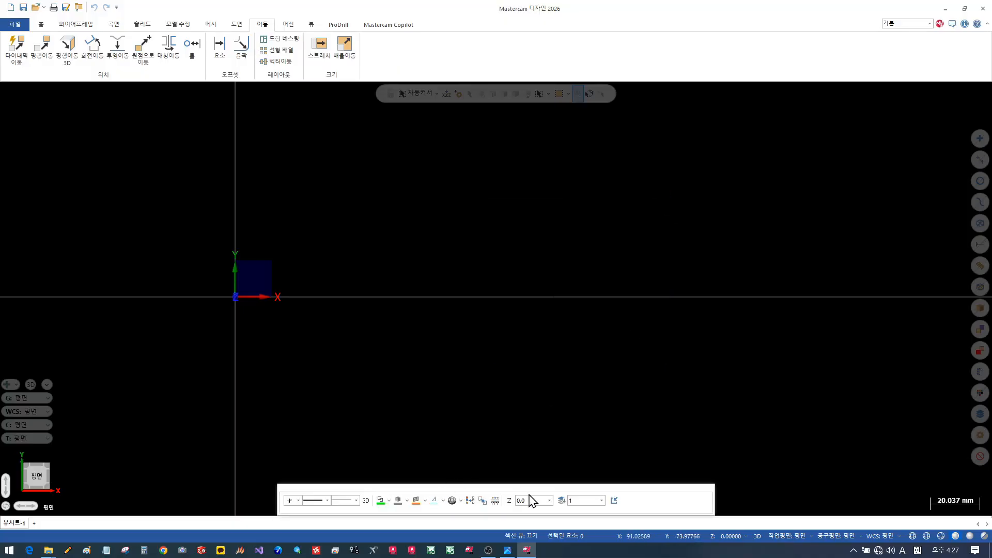
left_click(614, 500)
right_click(458, 196)
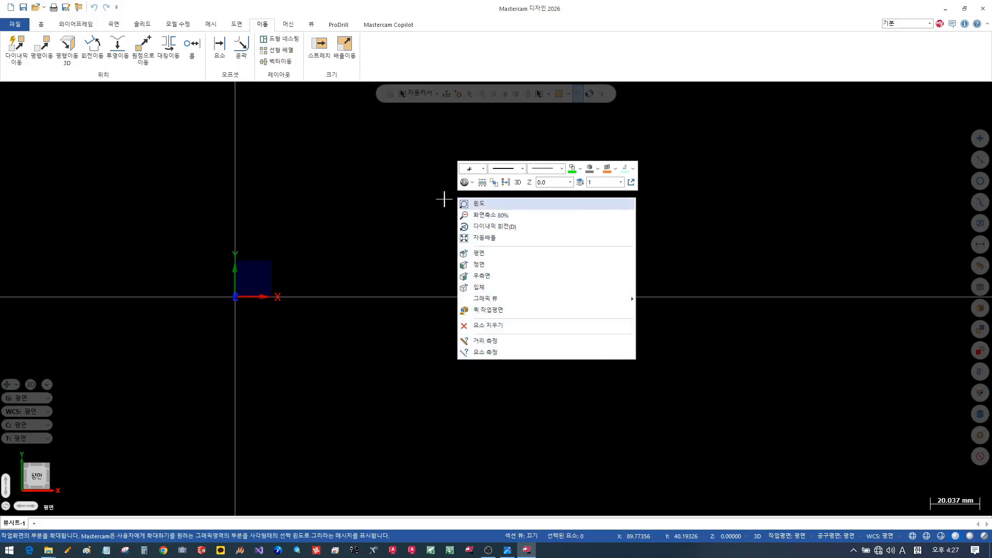
left_click(426, 196)
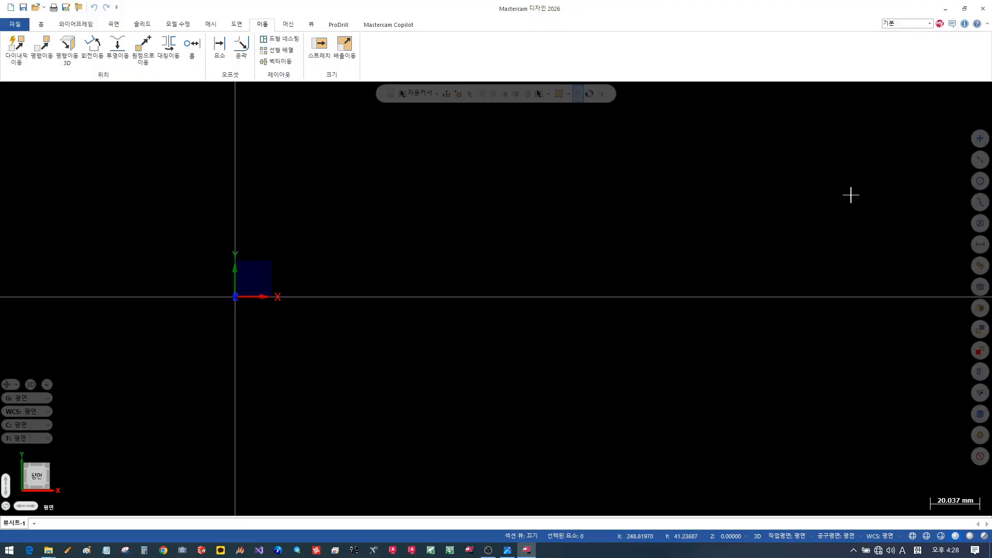
Restore the Mastercam window and resize it to fit beside the milling exam drawing.
left_click(964, 9)
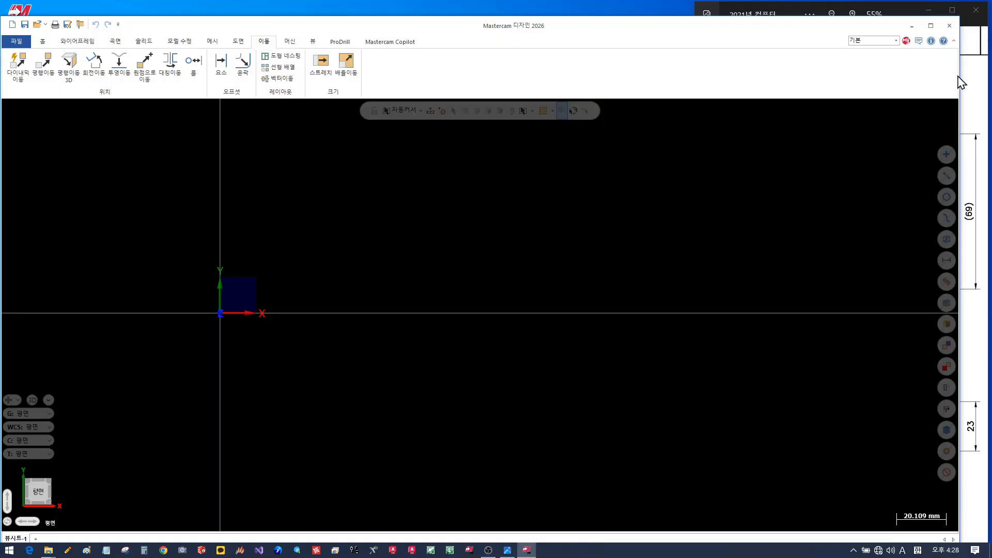
left_click_drag(963, 76, 694, 75)
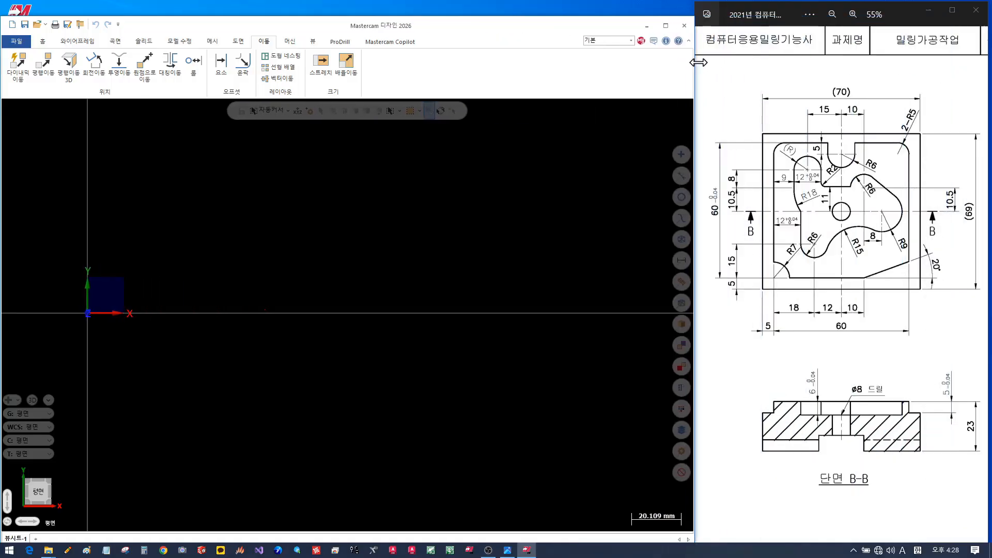
left_click_drag(605, 16, 605, 0)
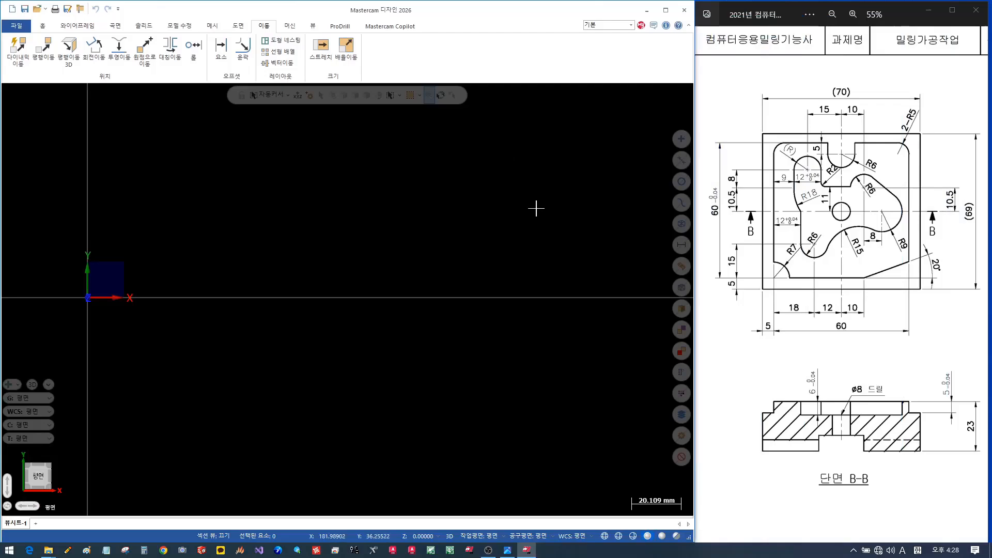
Draw a wireframe rectangle about 73.3 mm wide and 69.7 mm high from the origin toward positive X and Y.
scroll(564, 262, "down", 2)
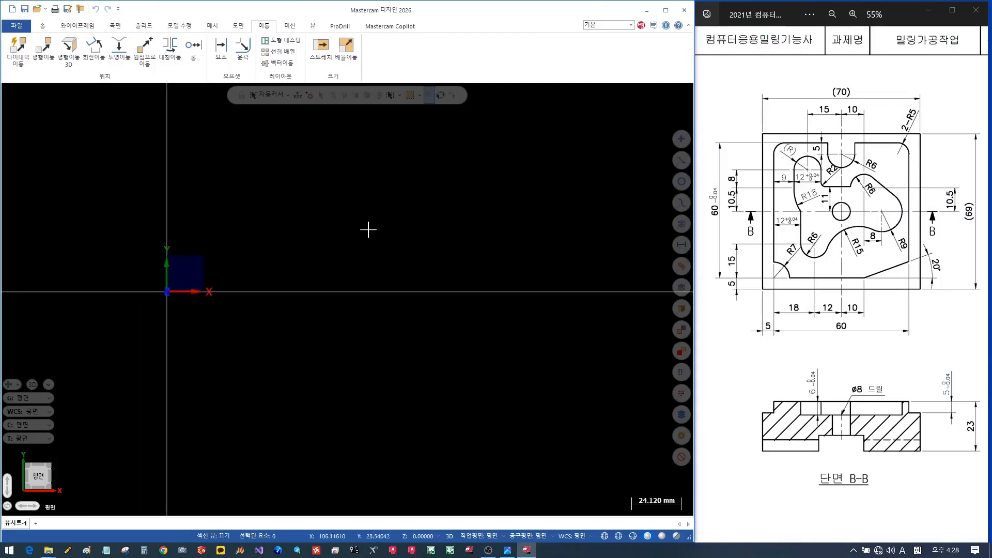
mouse_move(308, 224)
middle_mouse_down()
mouse_move(435, 266)
mouse_move(416, 261)
middle_mouse_up()
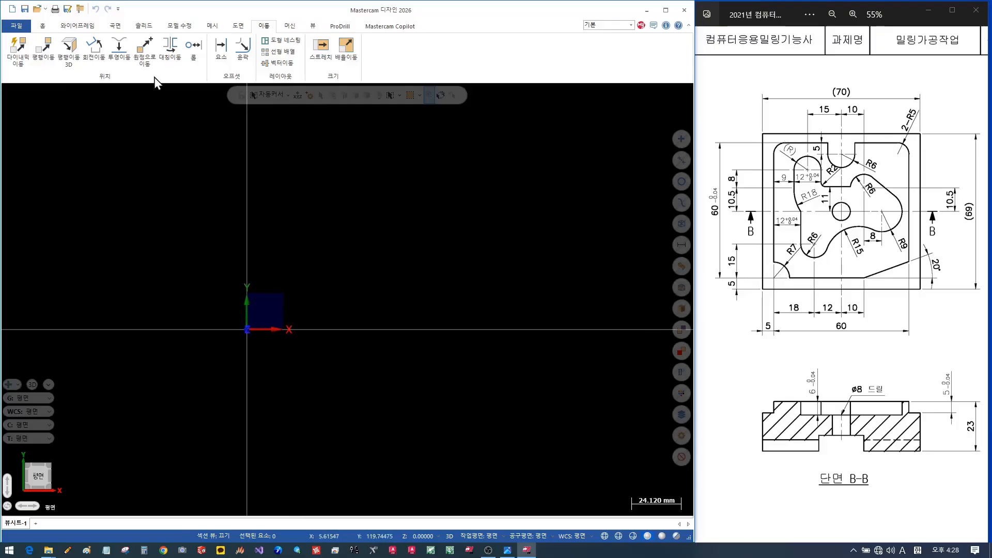
left_click(77, 26)
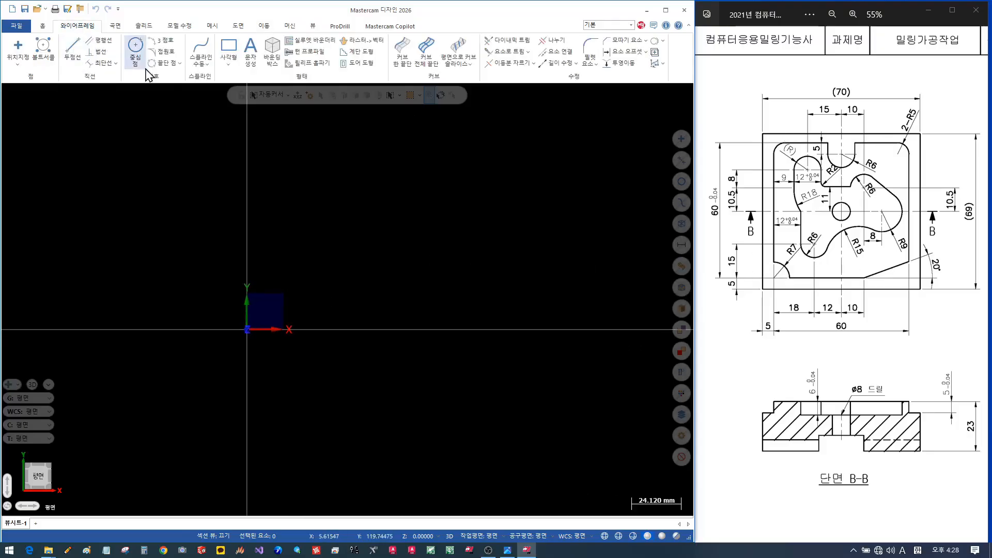
left_click(229, 47)
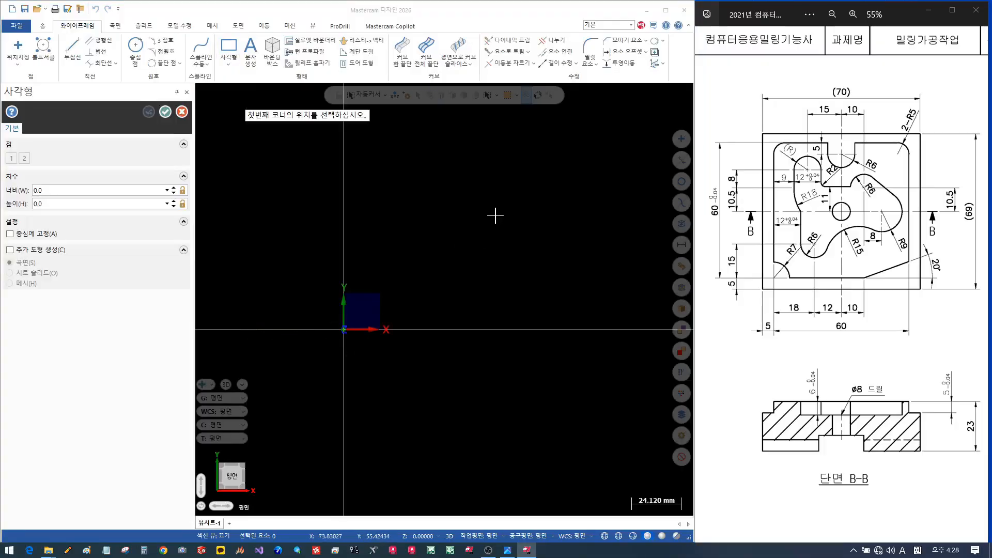
left_click(344, 329)
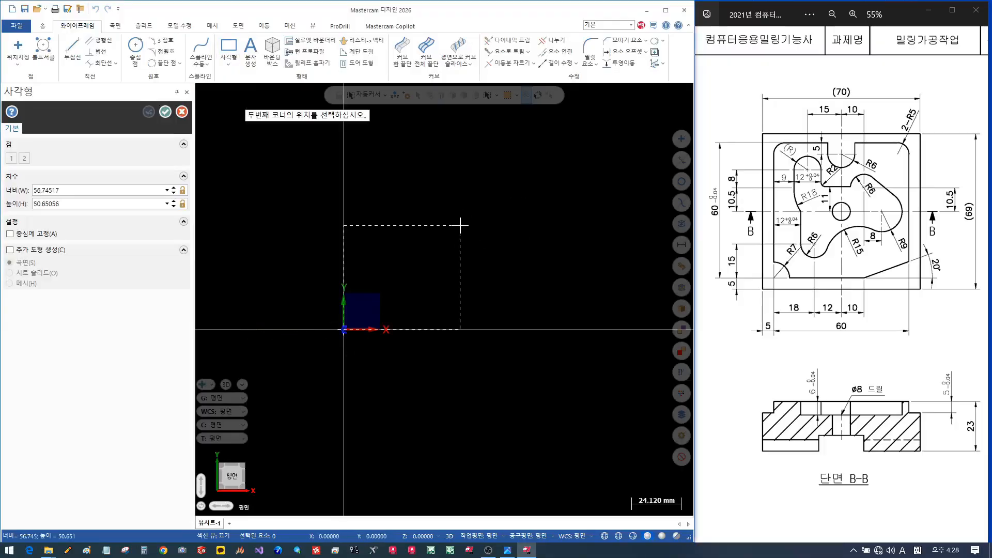
left_click(494, 186)
Set the rectangle's width to 70 mm and height to 69 mm, and finish it.
double_click(87, 189)
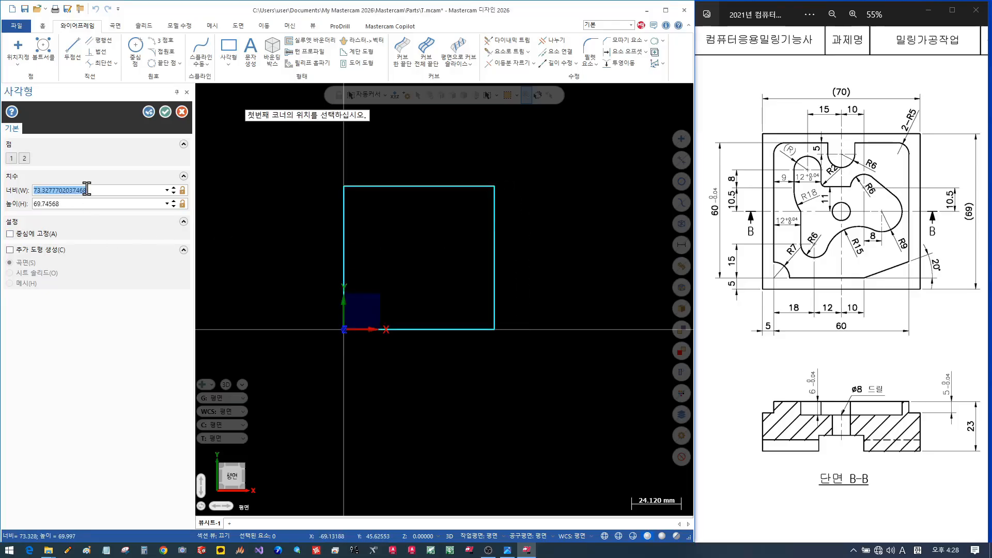
type("70")
double_click(82, 203)
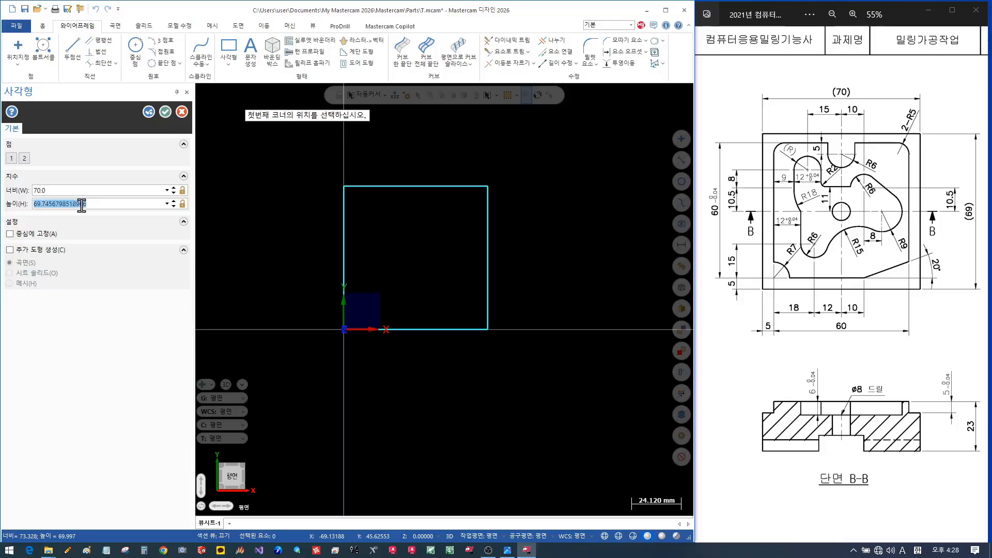
type("69")
key("Return")
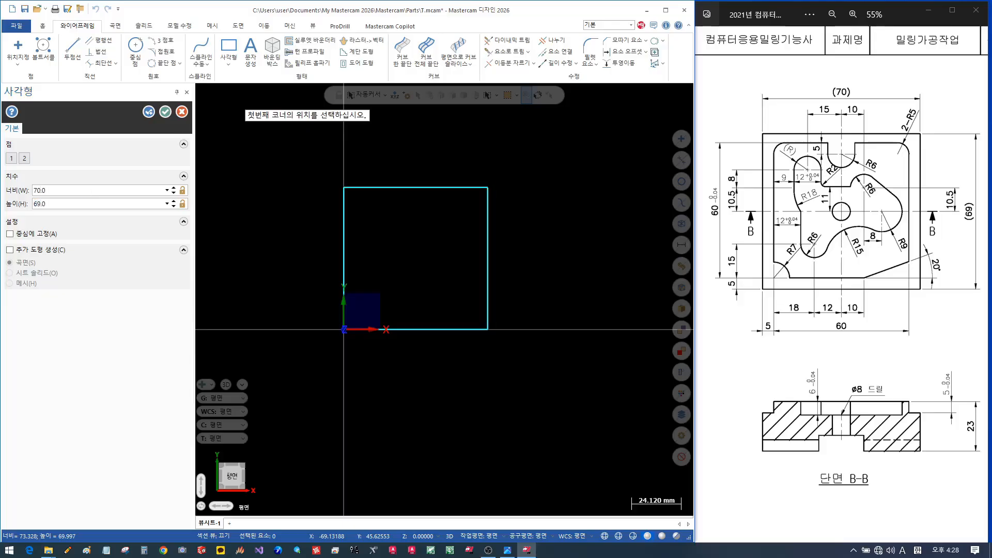
left_click(165, 111)
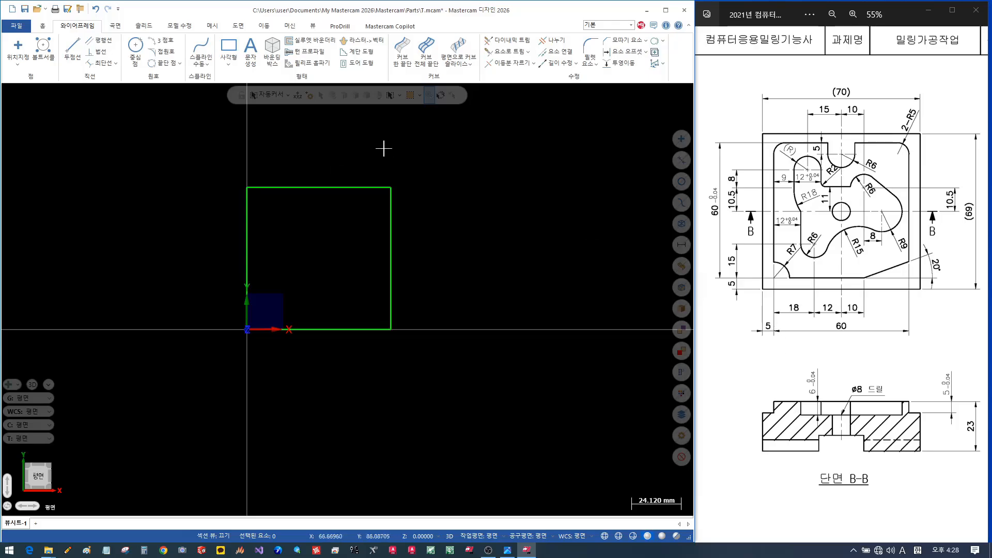
Offset a copy of the outline's left edge 5 mm inward, and offset that new line 60 mm toward the right edge.
left_click(264, 26)
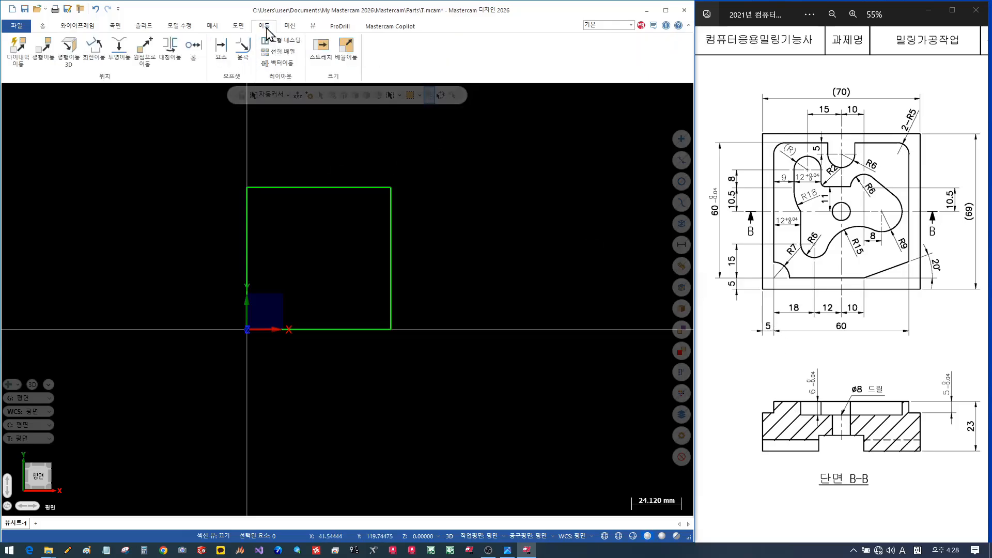
left_click(227, 50)
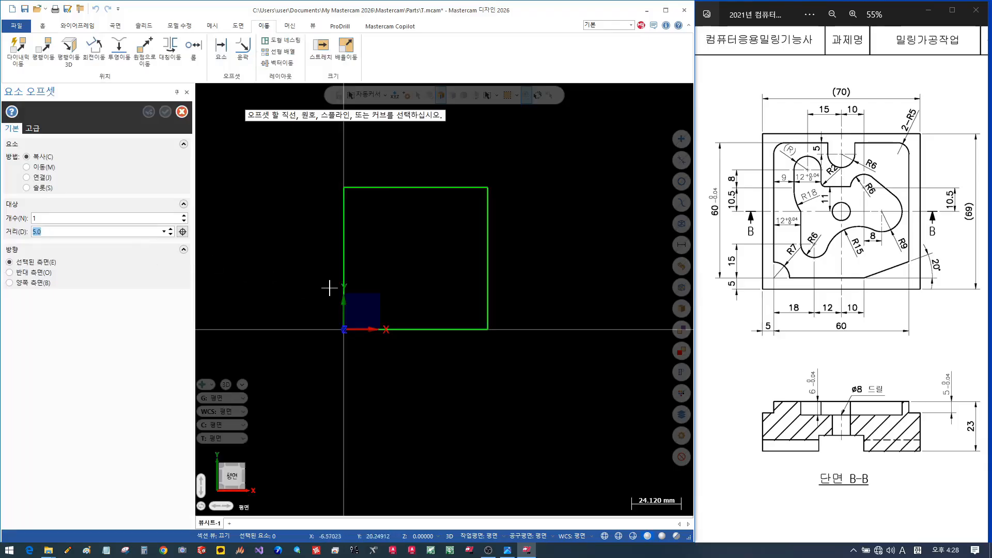
left_click(343, 254)
left_click(407, 273)
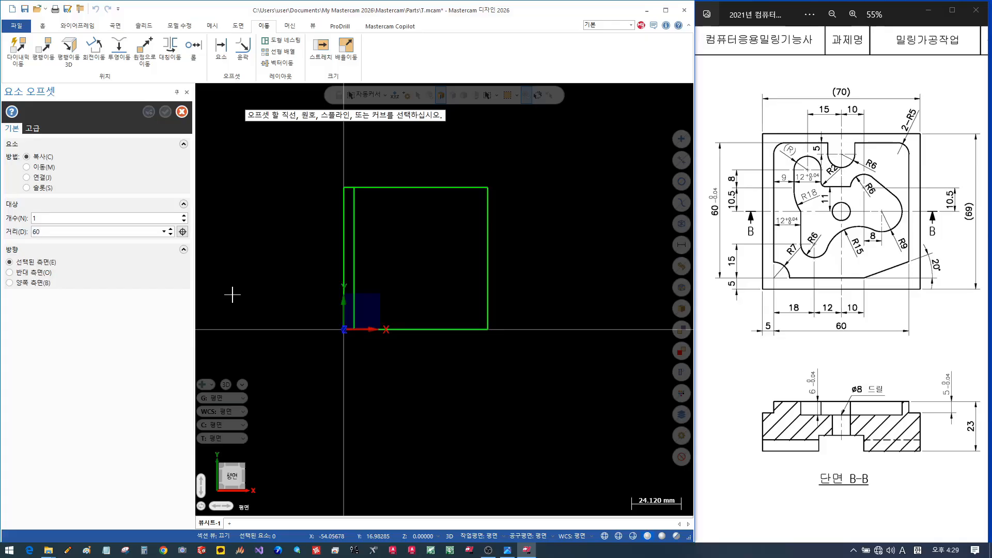
left_click(354, 259)
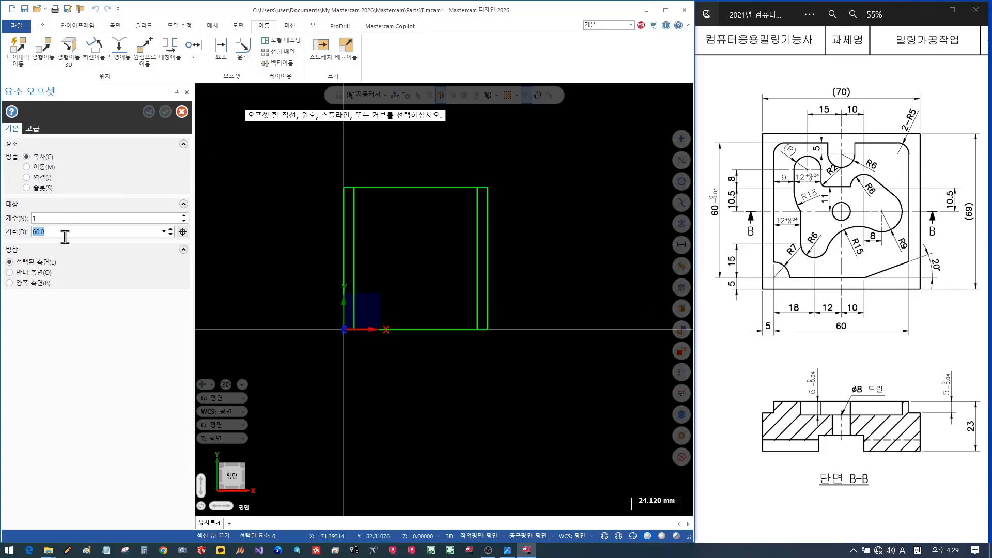
Offset a copy of the outline's bottom edge 5 mm upward and that new line another 60 mm upward, and finish offsetting.
type("5")
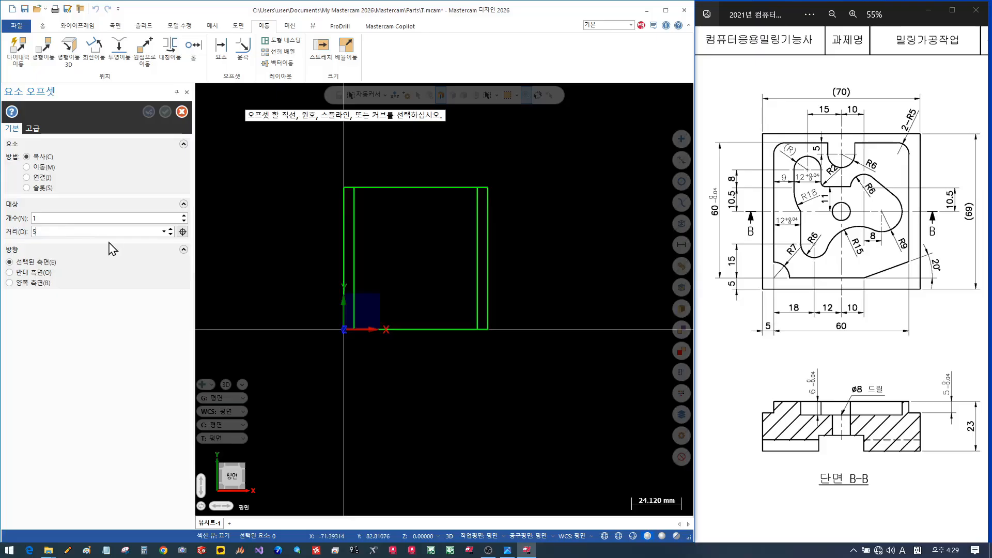
left_click(424, 328)
left_click(425, 325)
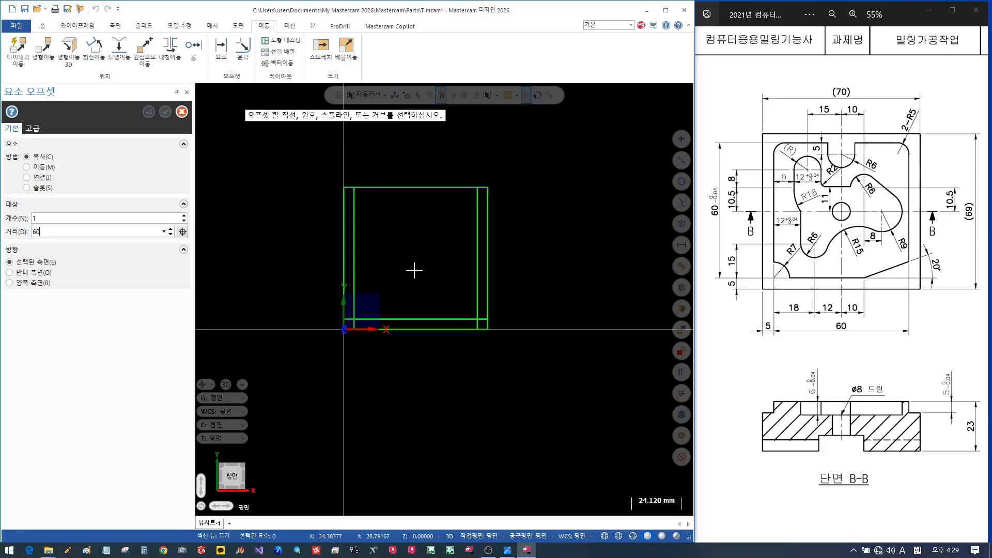
left_click(434, 318)
left_click(434, 256)
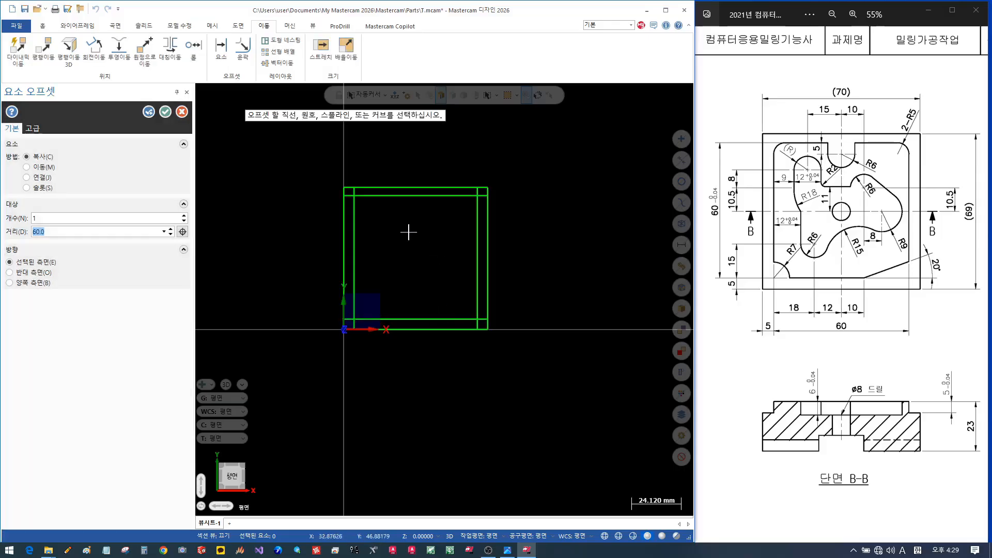
scroll(364, 194, "up", 2)
scroll(323, 253, "up", 2)
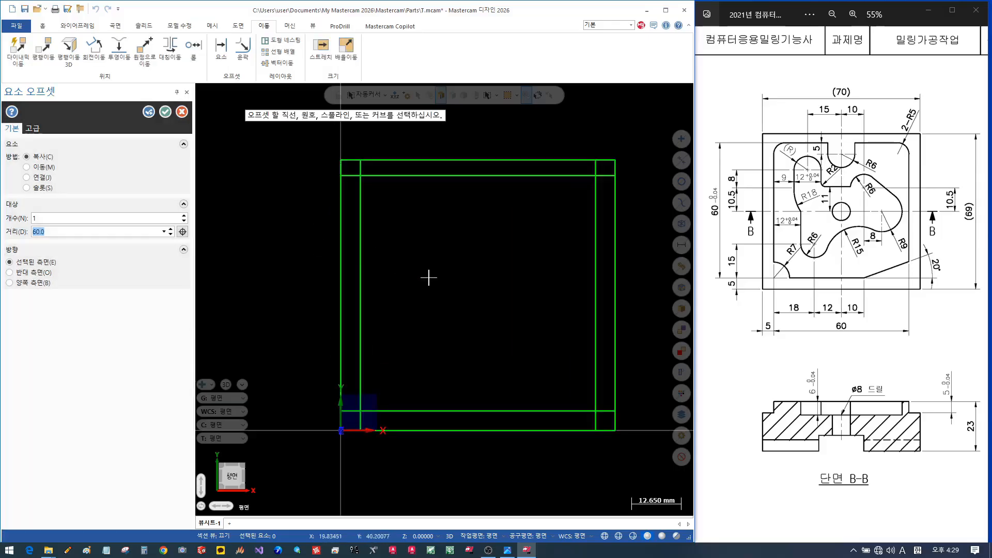
left_click(165, 111)
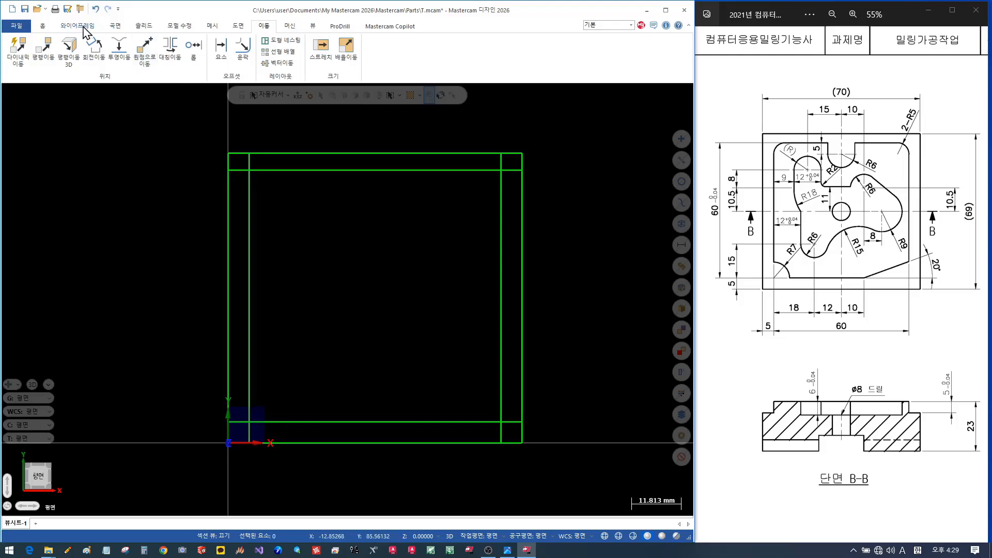
Add a smart dimension between the outline's bottom edge and its offset line, placed outside the right edge.
left_click(44, 25)
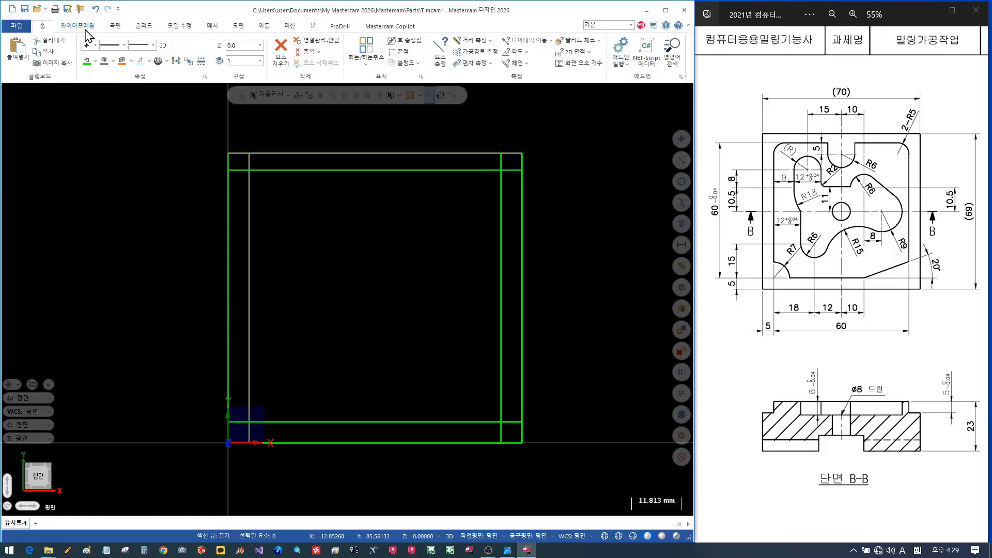
left_click(71, 30)
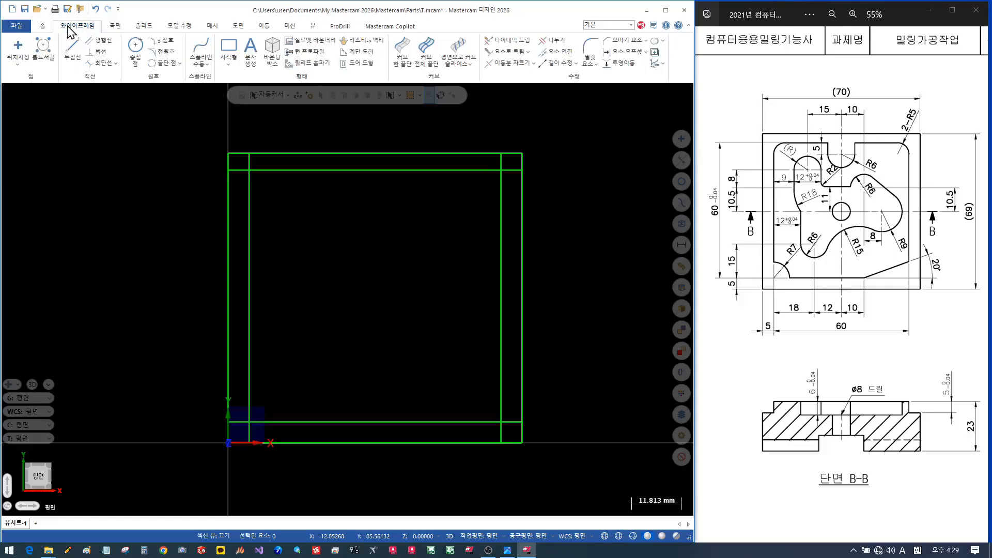
left_click(45, 26)
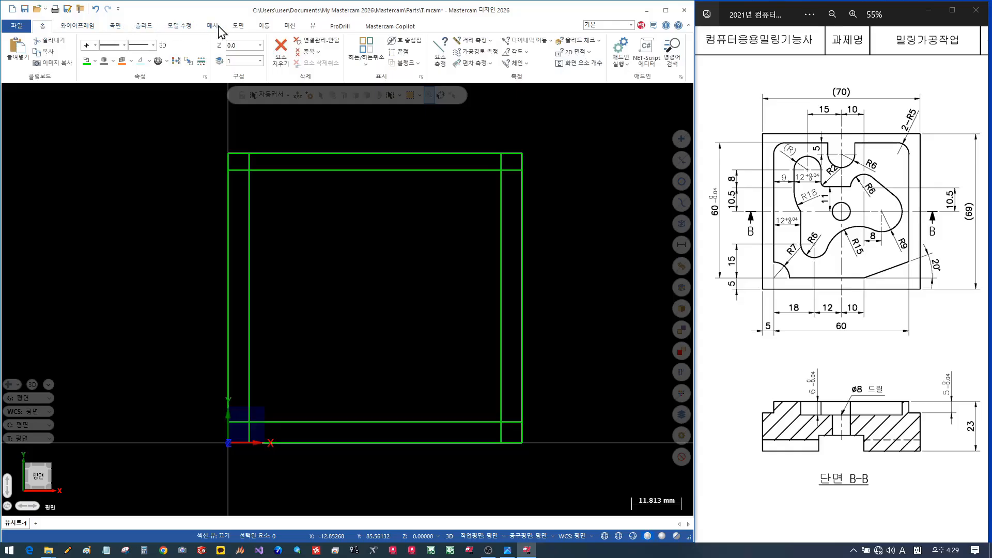
left_click(237, 26)
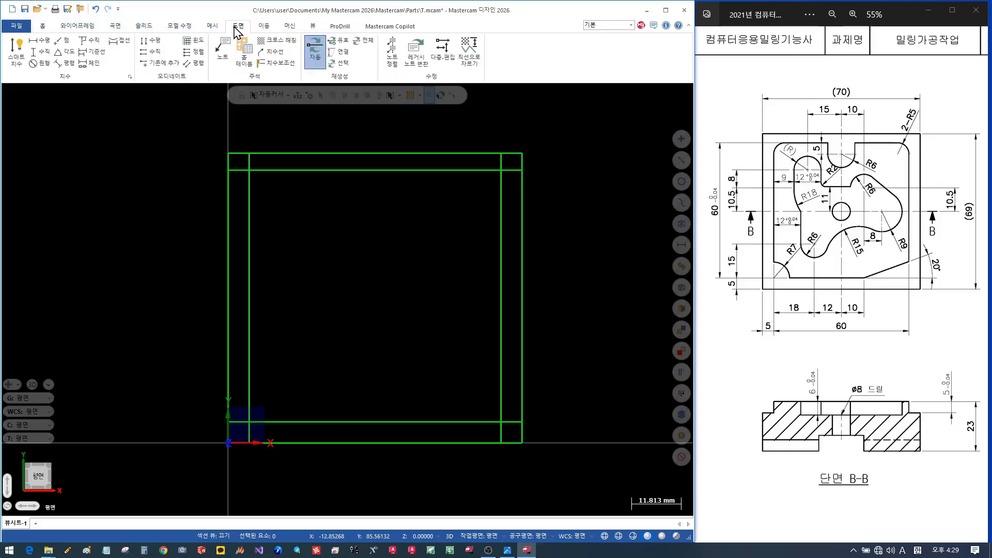
left_click(17, 50)
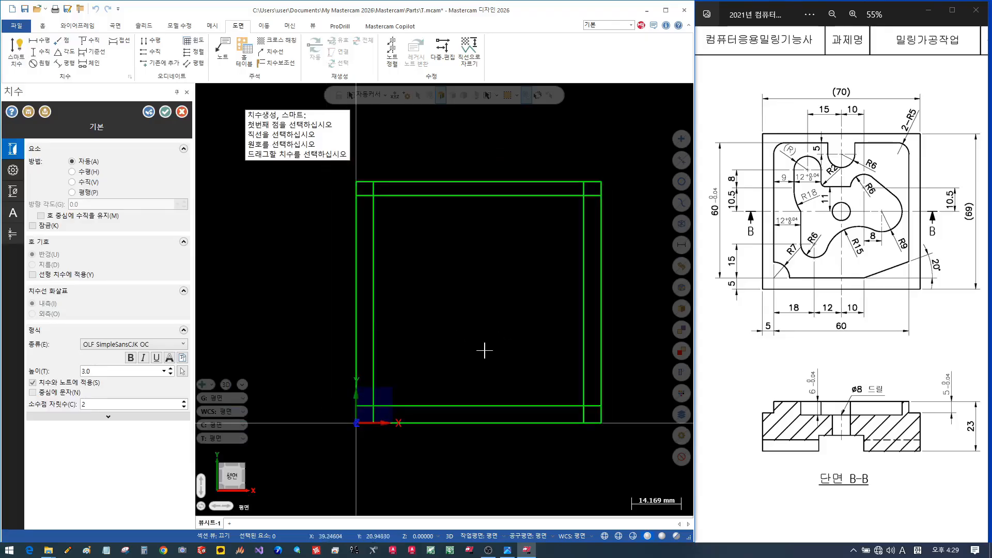
left_click(432, 429)
left_click(429, 411)
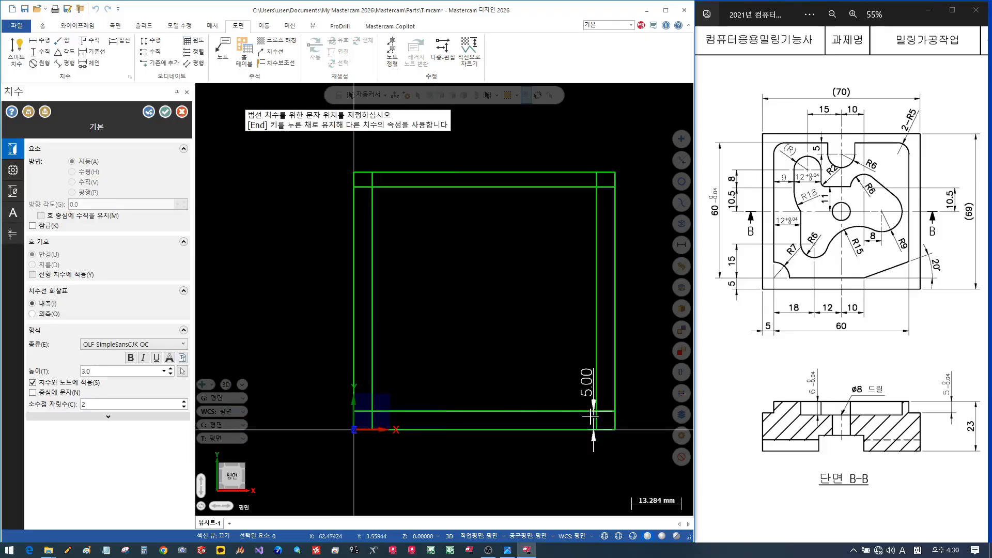
left_click(641, 412)
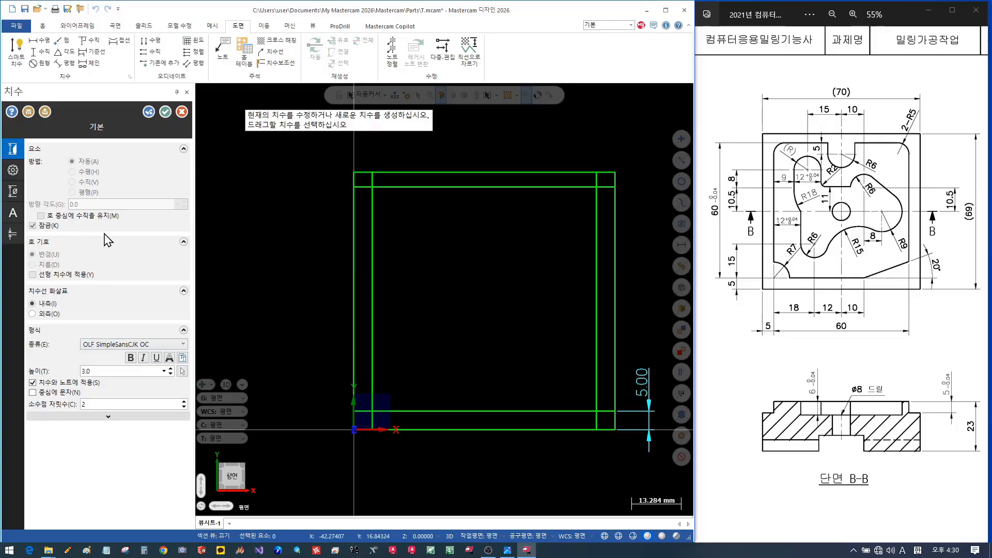
Turn off trailing zeros after the decimal point in the dimension attributes and apply the setting.
left_click(13, 170)
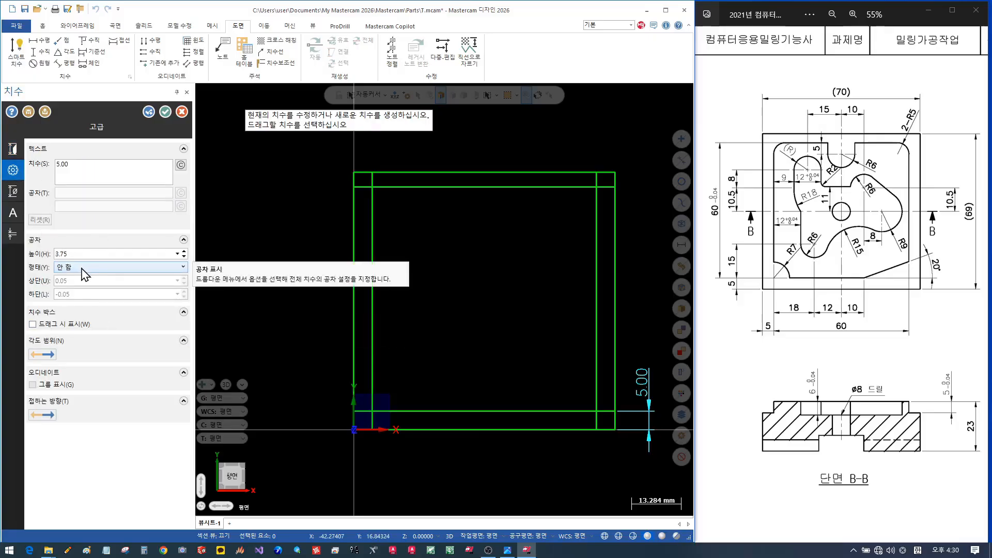
left_click(15, 197)
mouse_move(36, 215)
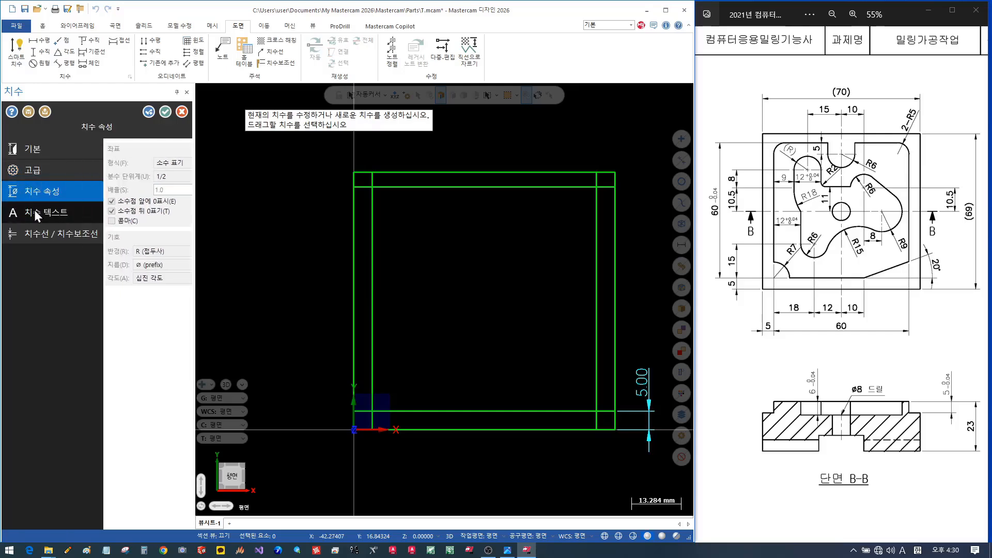
left_click(48, 213)
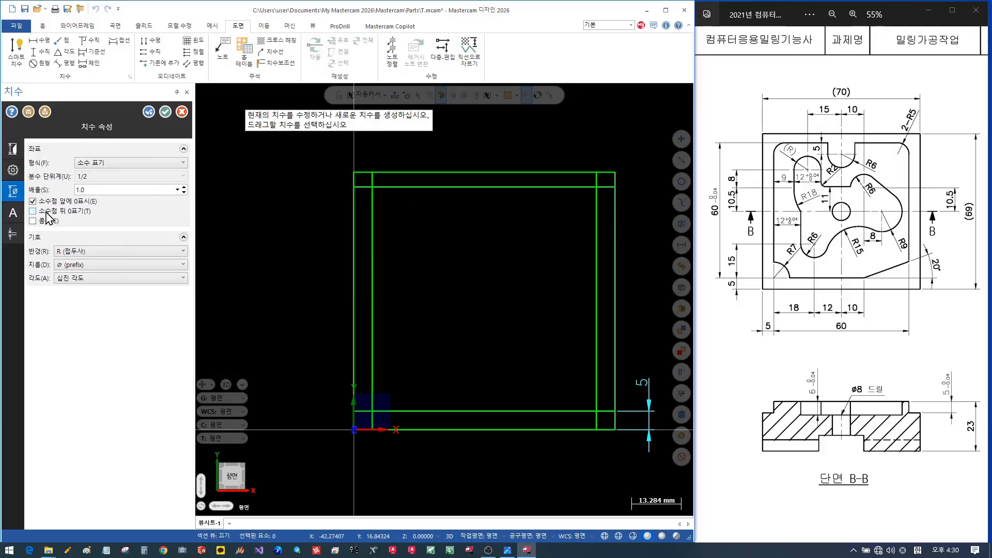
left_click(165, 113)
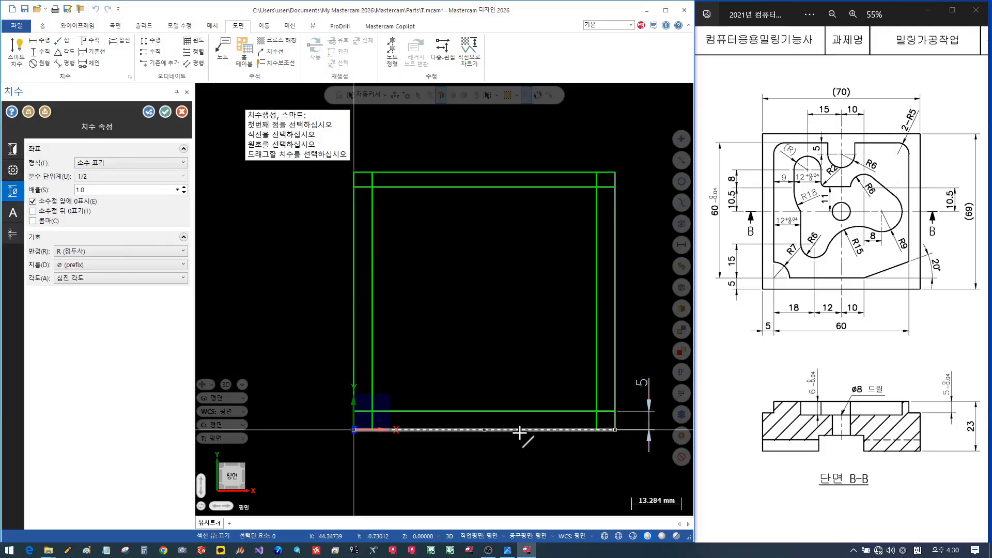
Dimension the gap between the outline's left edge and its offset line, placed below the part.
left_click(354, 408)
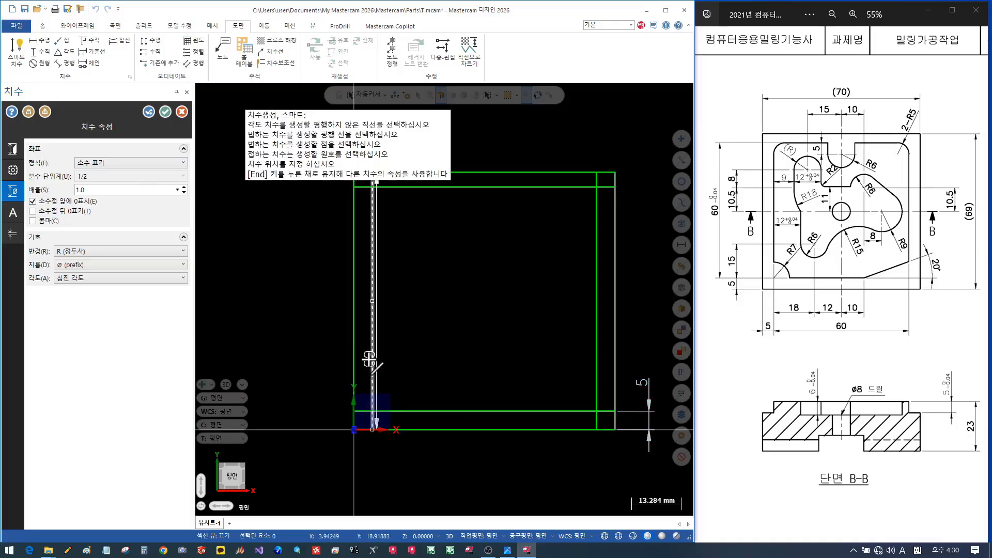
left_click(376, 408)
left_click(377, 475)
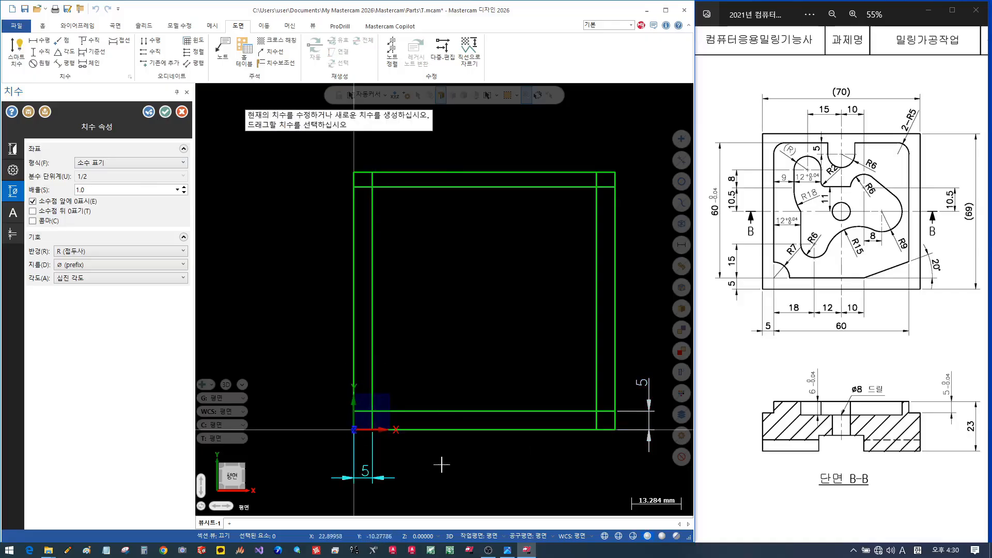
Dimension the inner frame's height on its left side and its width below the part, and finish dimensioning.
left_click(464, 186)
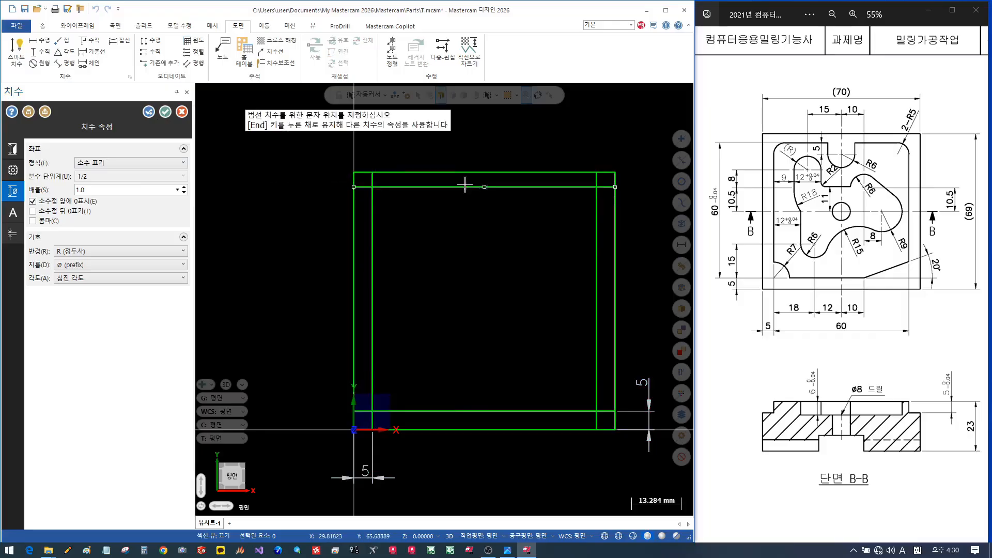
left_click(292, 281)
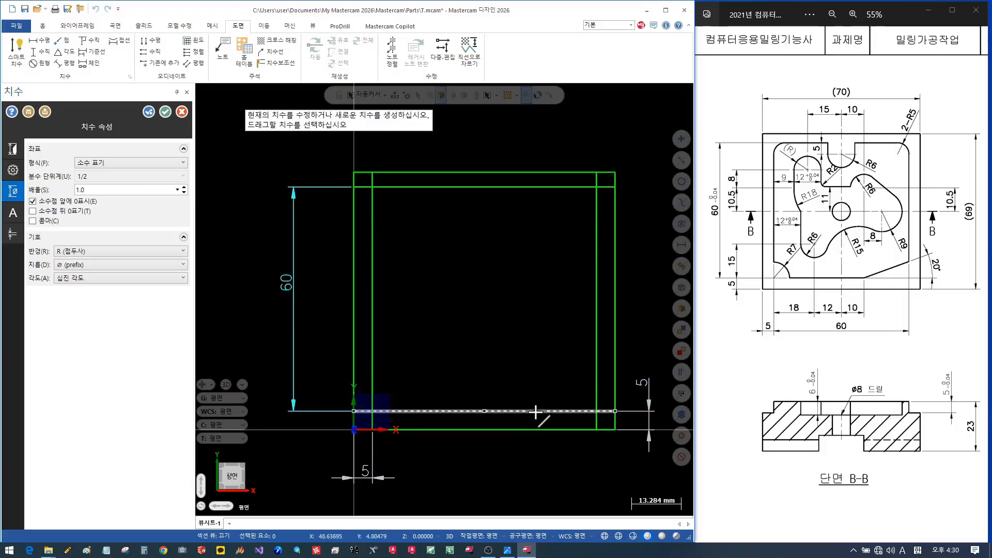
left_click(596, 362)
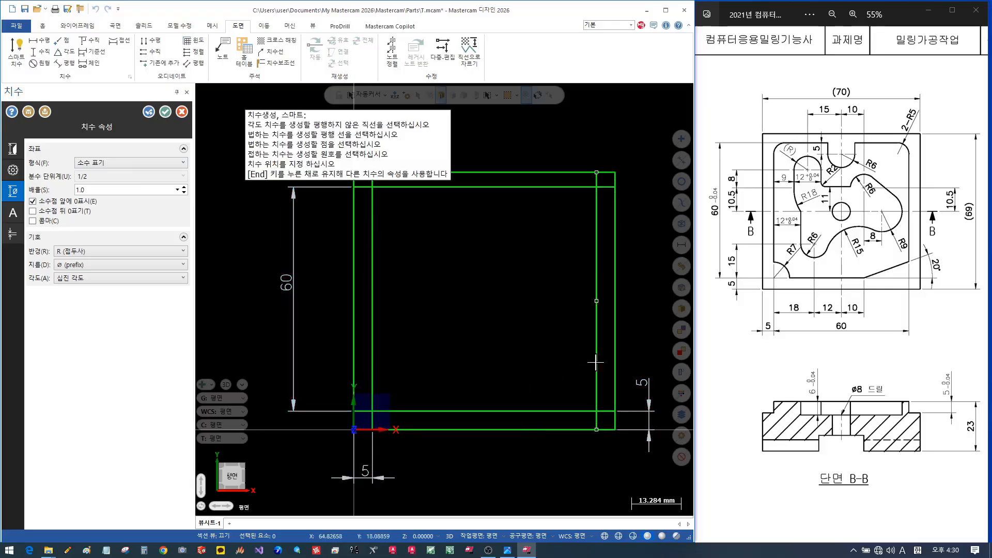
left_click(373, 343)
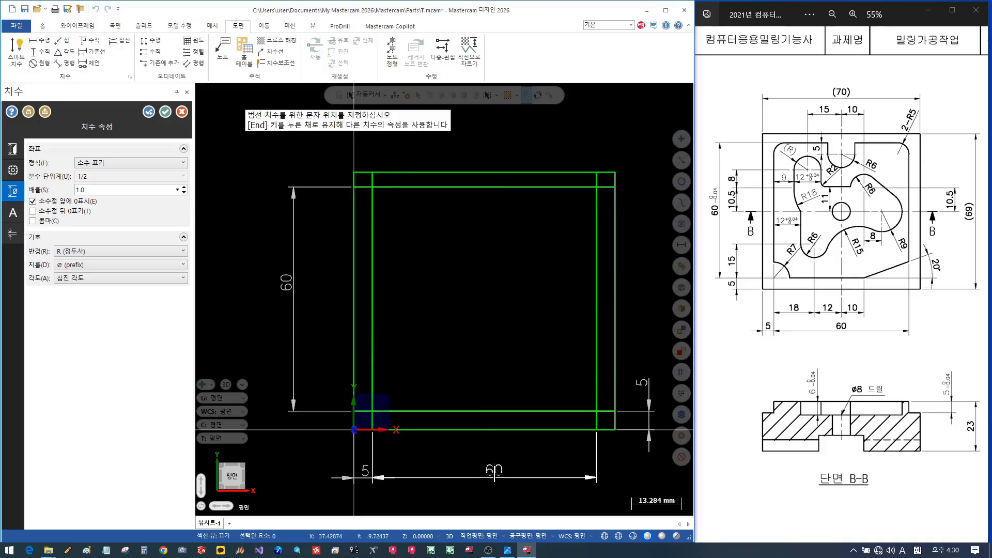
left_click(496, 490)
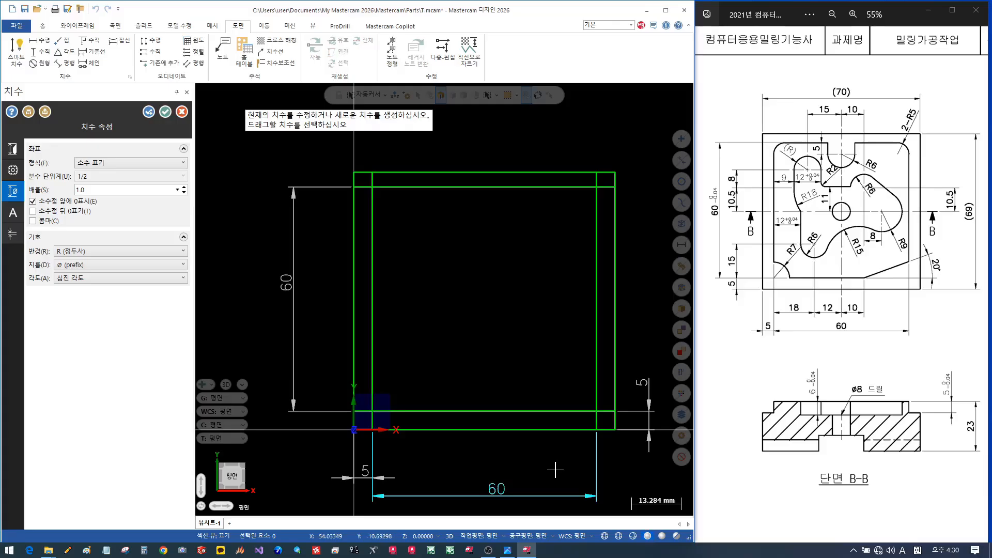
left_click(165, 112)
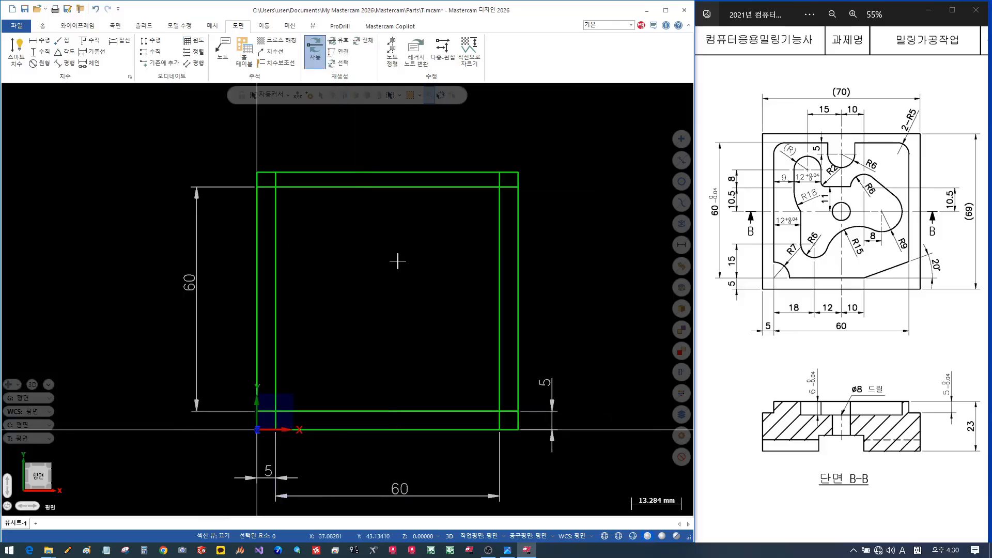
Select all the drafting dimensions around the part and delete them.
scroll(398, 261, "down", 1)
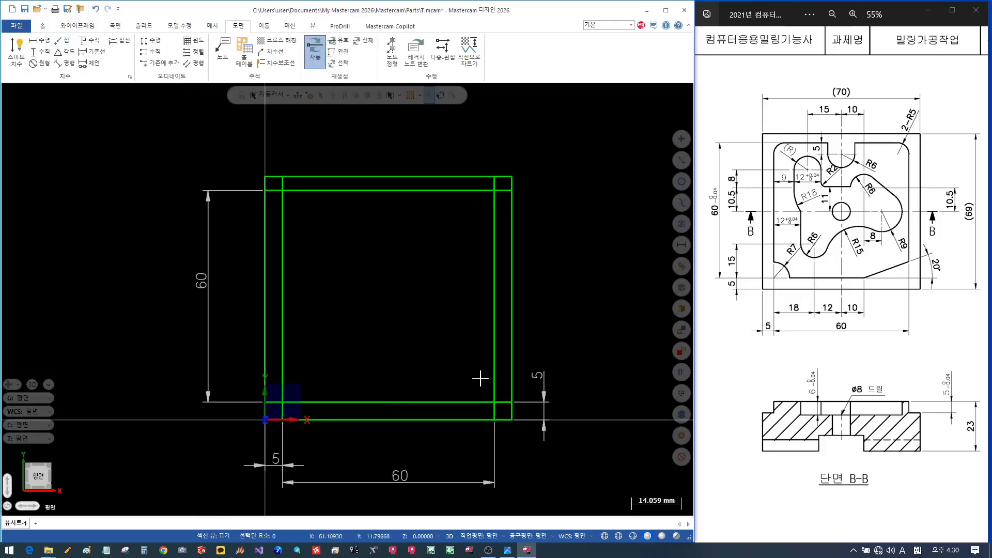
left_click(680, 245)
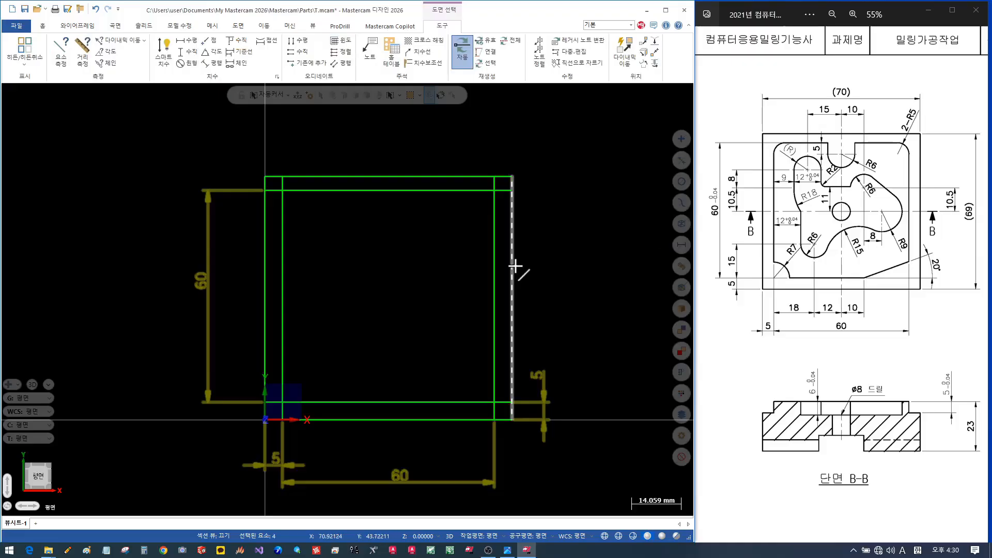
key("Delete")
Draw a circle of radius 7 mm centred on the inner frame's lower-left corner intersection.
scroll(439, 310, "up", 1)
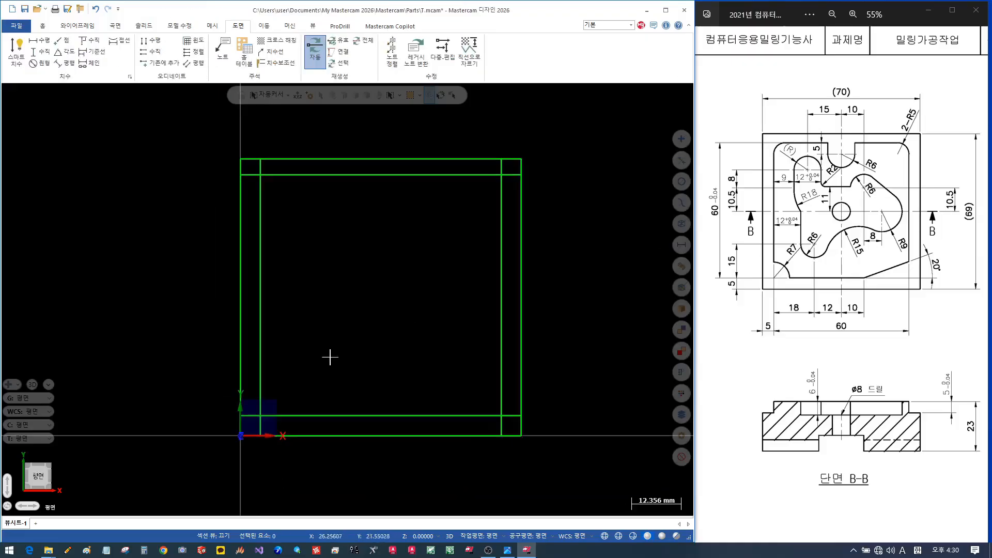
left_click(264, 415)
left_click(78, 26)
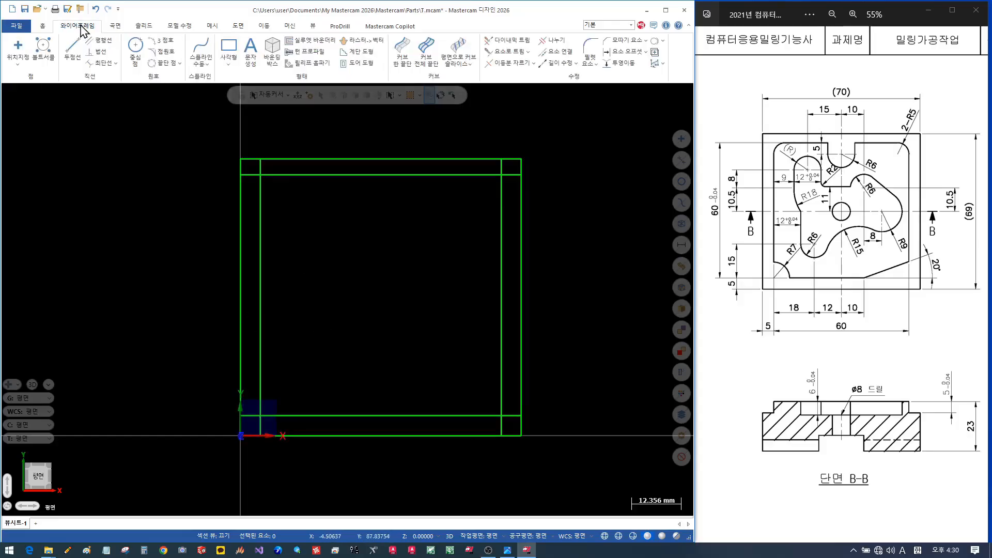
left_click(135, 51)
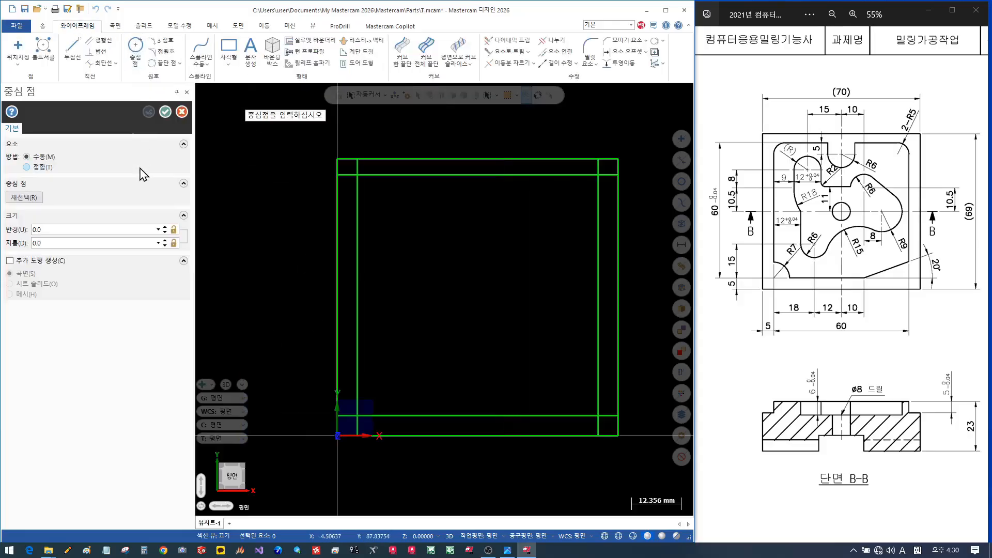
double_click(62, 229)
type("7")
key("Tab")
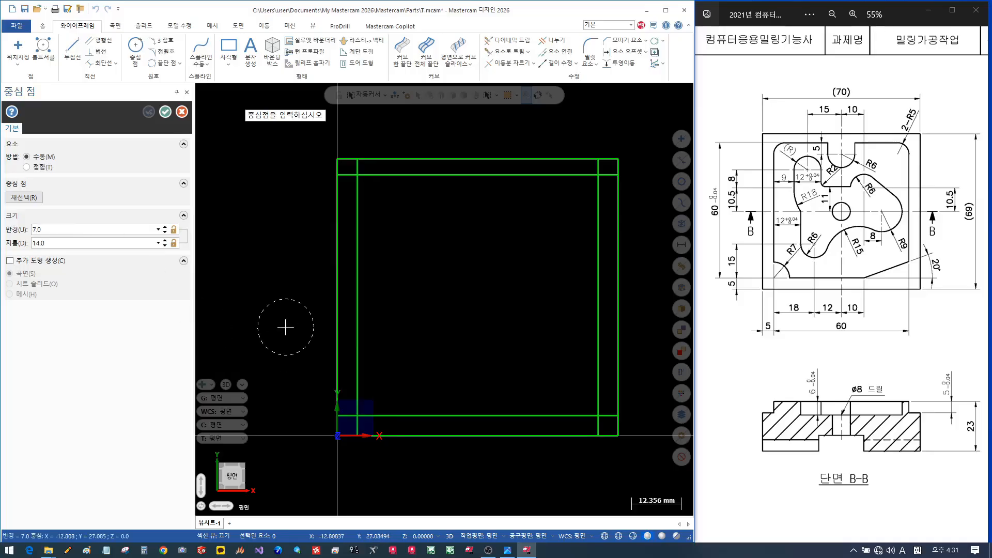
left_click(361, 417)
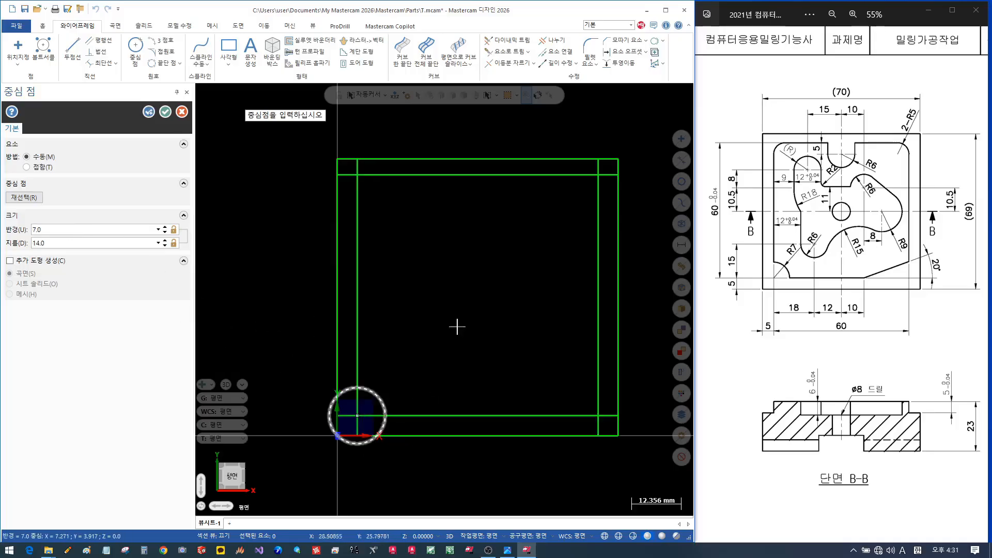
Trim the inner frame's left and bottom lines with the radius 7 mm circle, using three-entity trim, to form the concave lower-left corner.
left_click(165, 111)
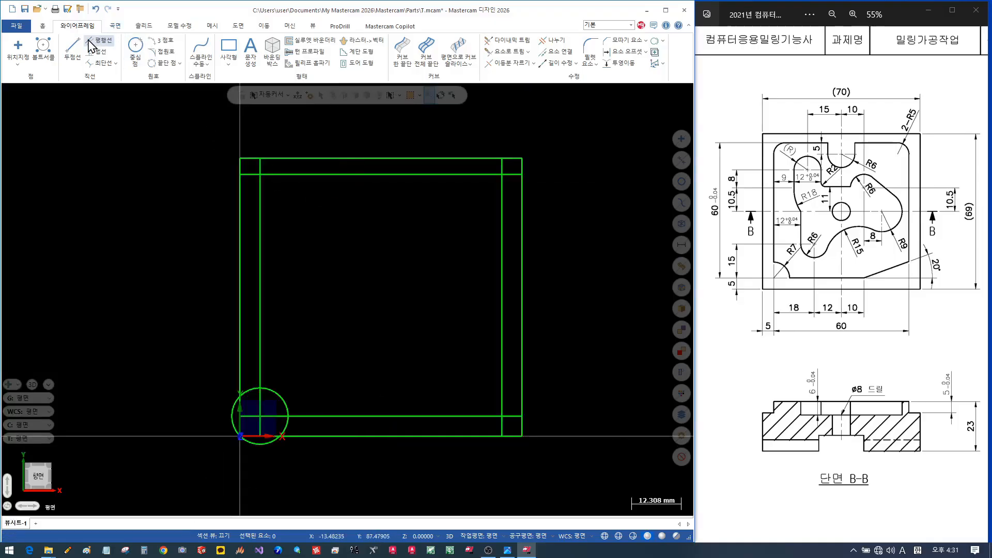
left_click(528, 51)
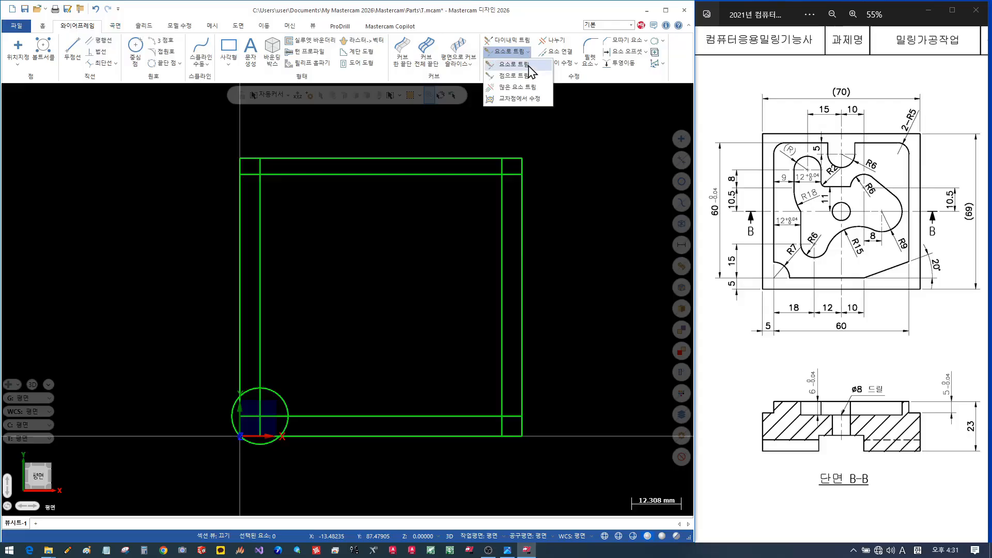
left_click(528, 66)
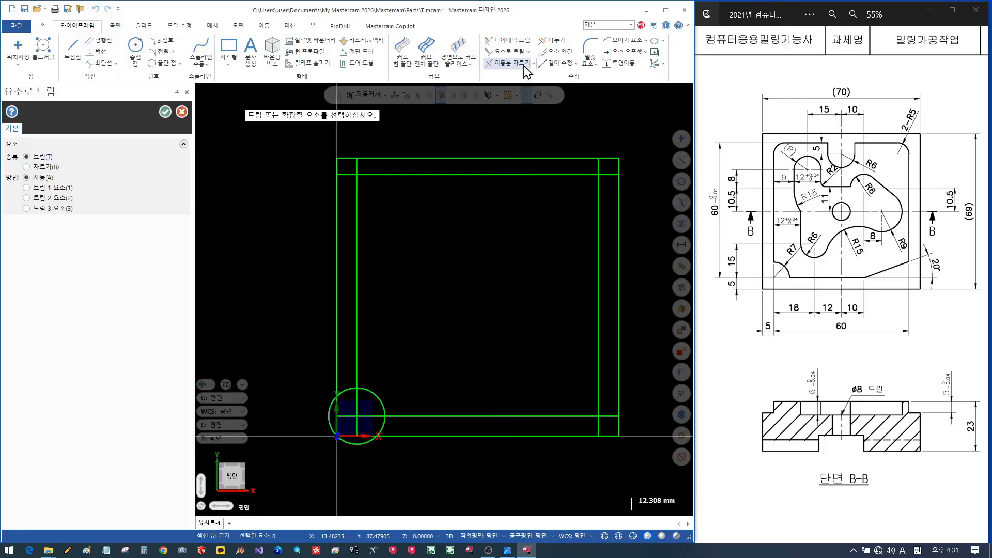
left_click(63, 210)
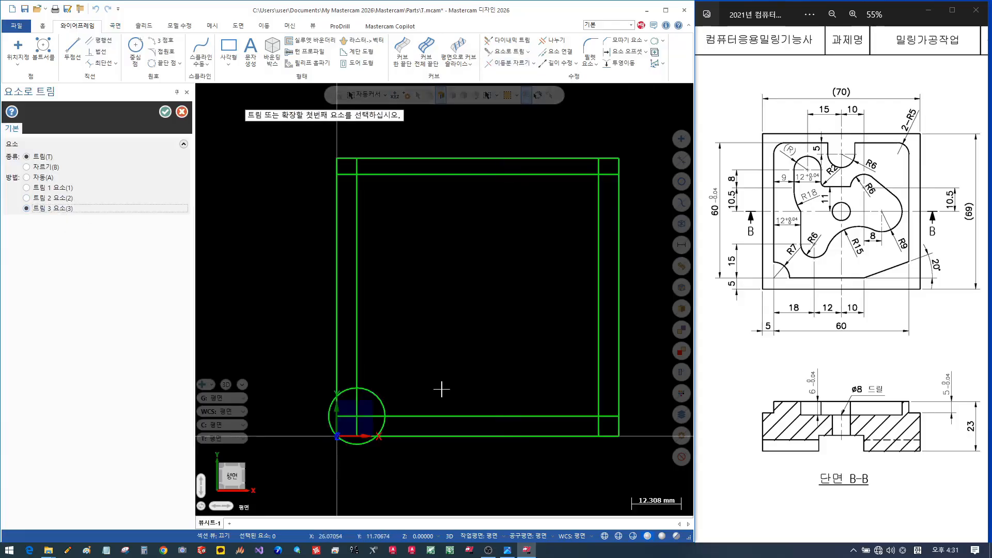
left_click(366, 344)
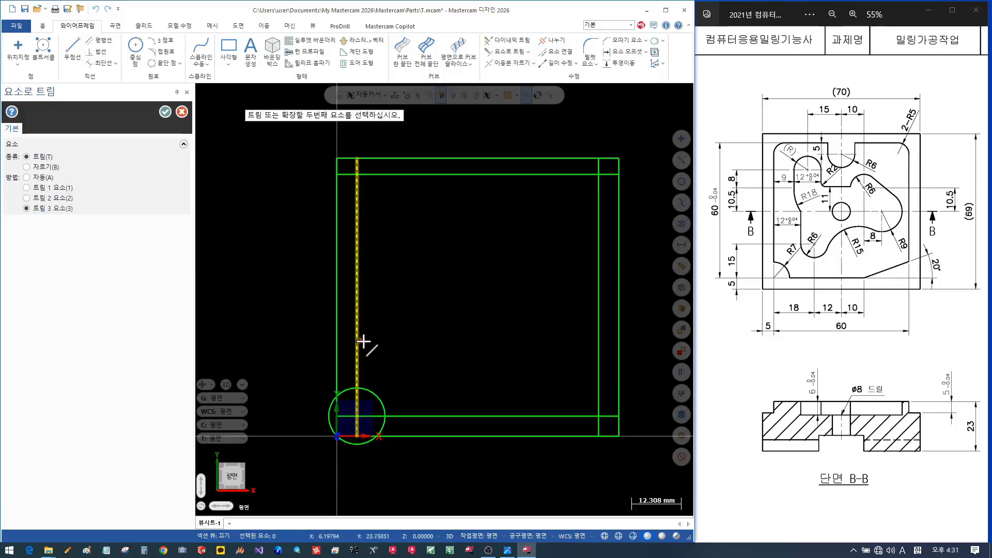
left_click(437, 415)
left_click(381, 396)
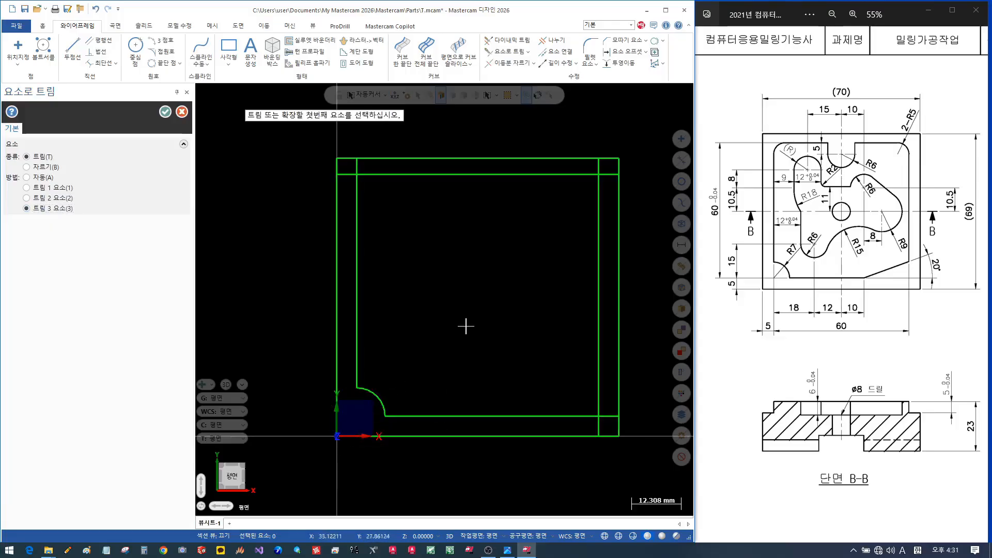
scroll(417, 320, "down", 1)
scroll(557, 235, "up", 2)
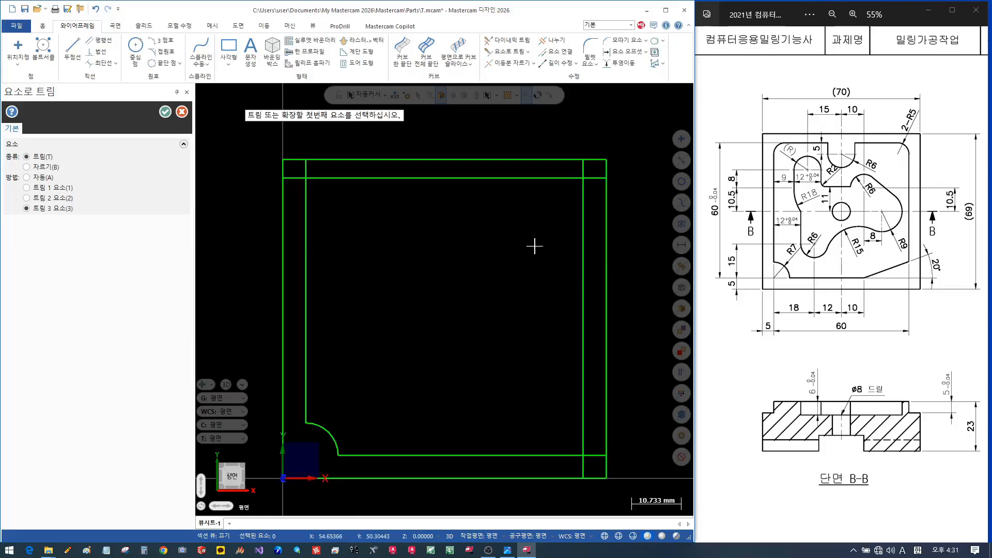
left_click(165, 111)
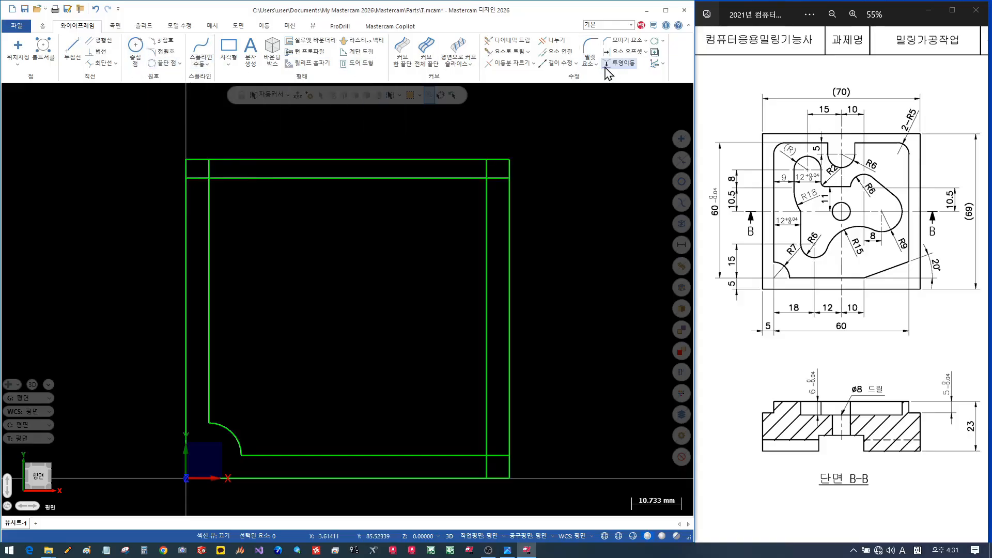
Fillet the inner frame's upper-left and upper-right corners with a 5 mm radius, trimming the lines.
left_click(589, 56)
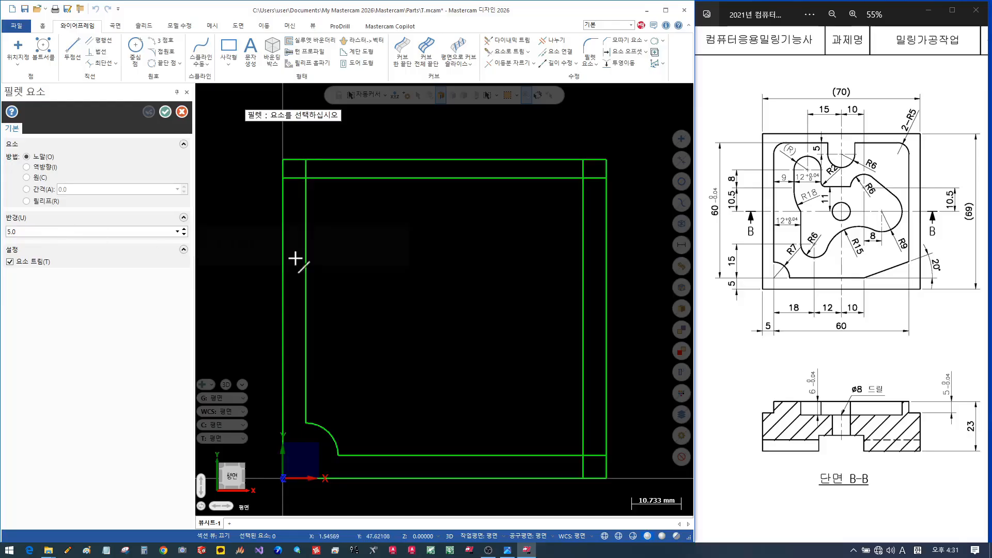
left_click(306, 215)
left_click(383, 178)
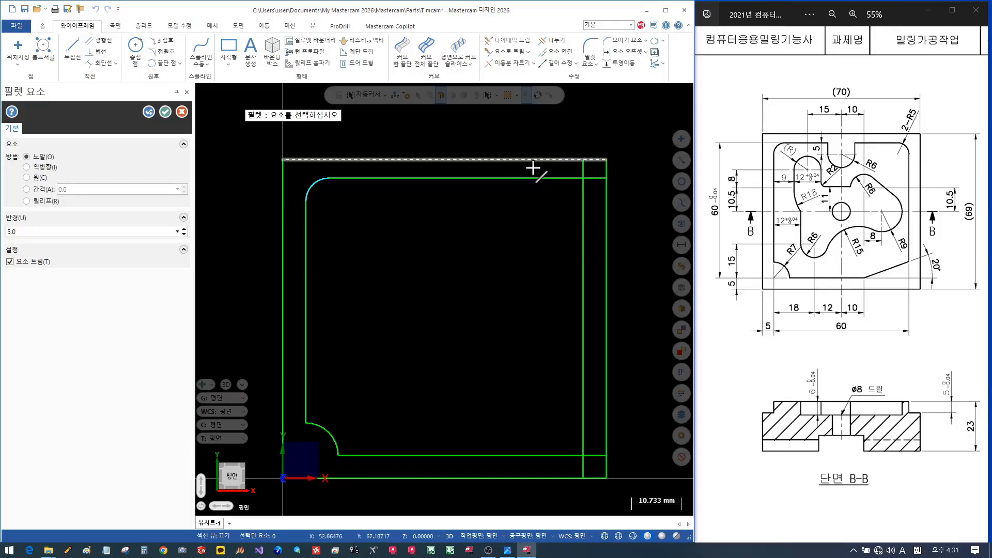
scroll(613, 147, "up", 4)
left_click(514, 216)
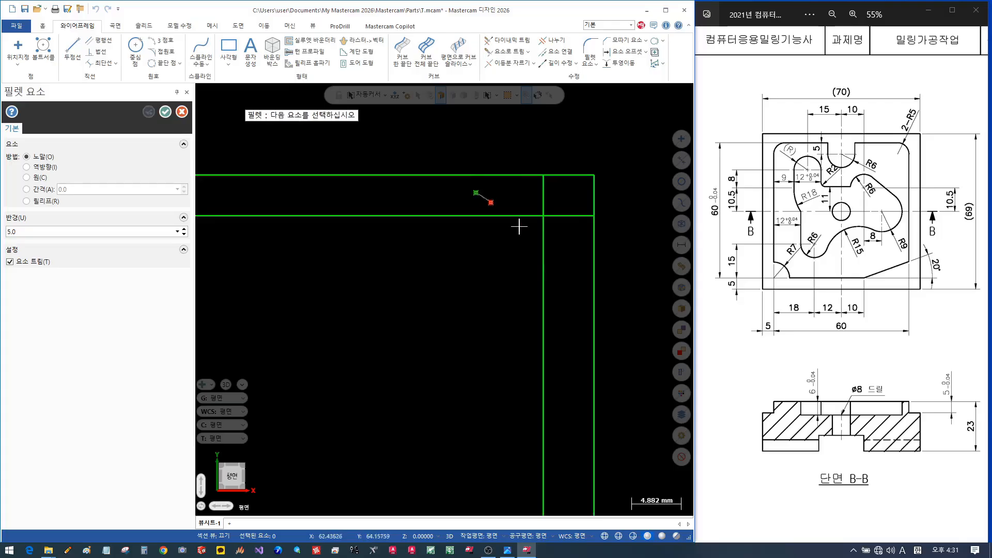
left_click(543, 320)
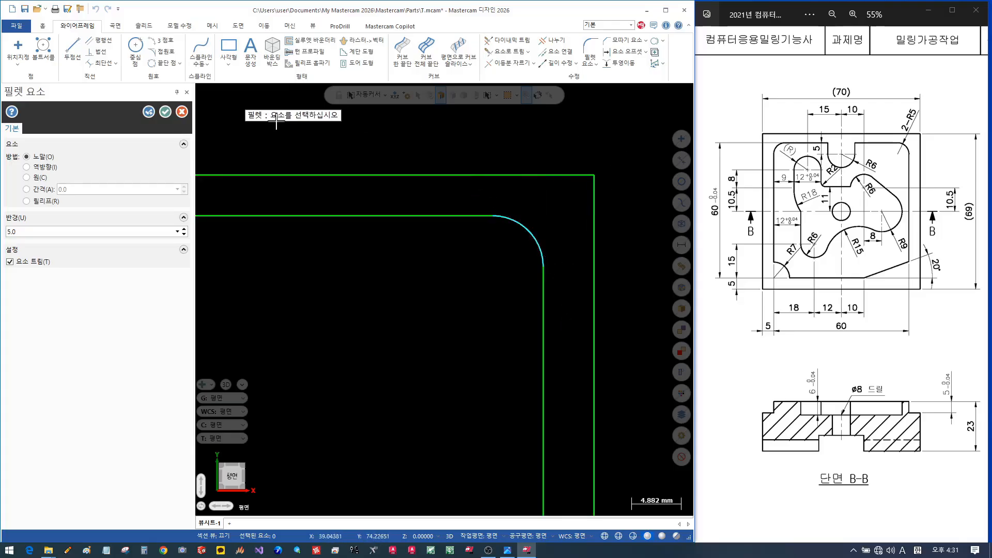
left_click(165, 112)
Chamfer the inner frame's lower-right corner with the distance-and-angle method, picking the bottom line first and the right line second.
scroll(295, 155, "down", 2)
scroll(594, 149, "down", 3)
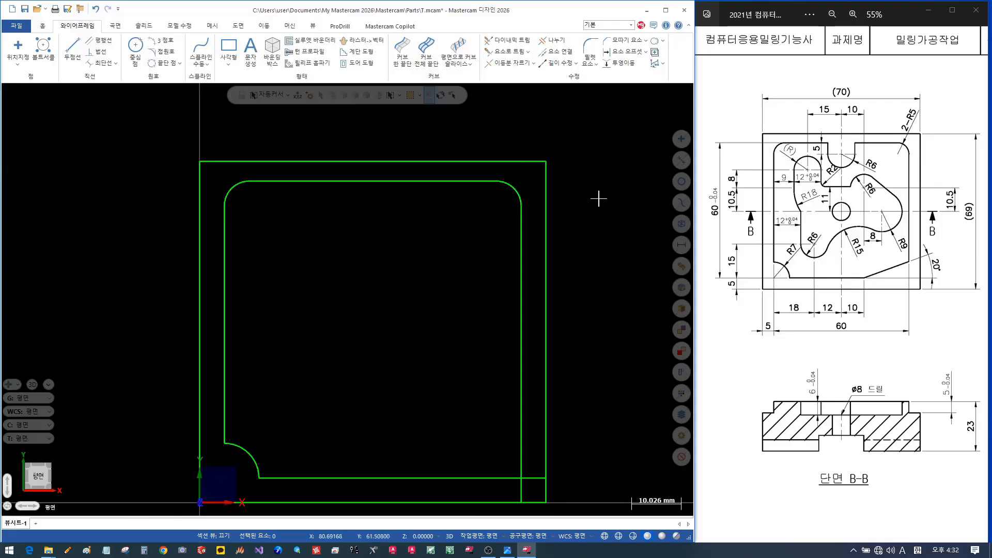
scroll(626, 155, "down", 1)
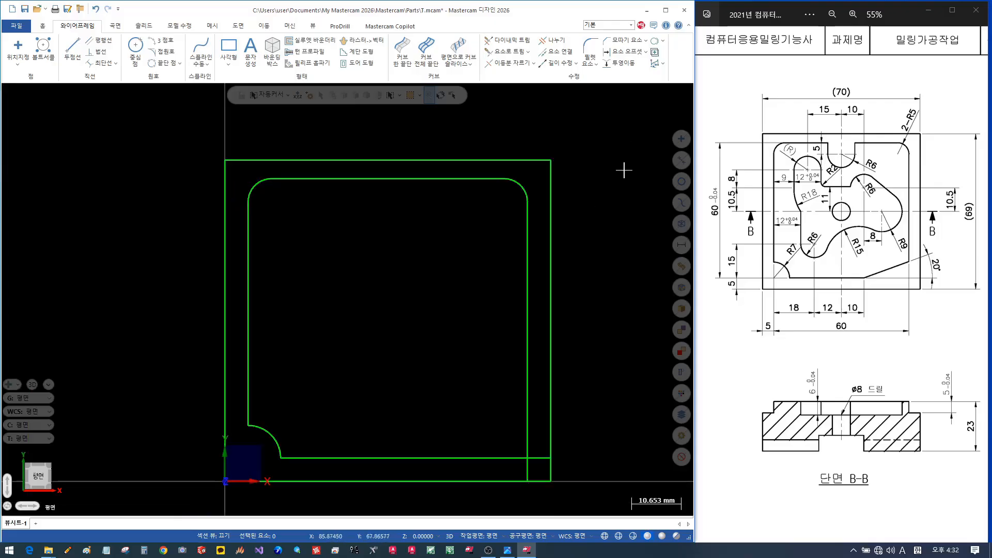
middle_click_drag(615, 305, 540, 343)
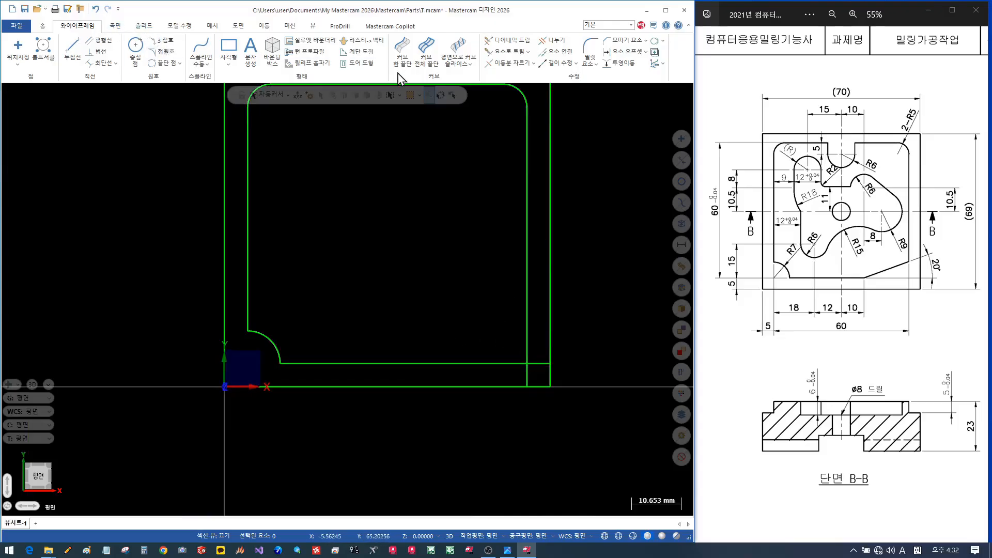
left_click(625, 45)
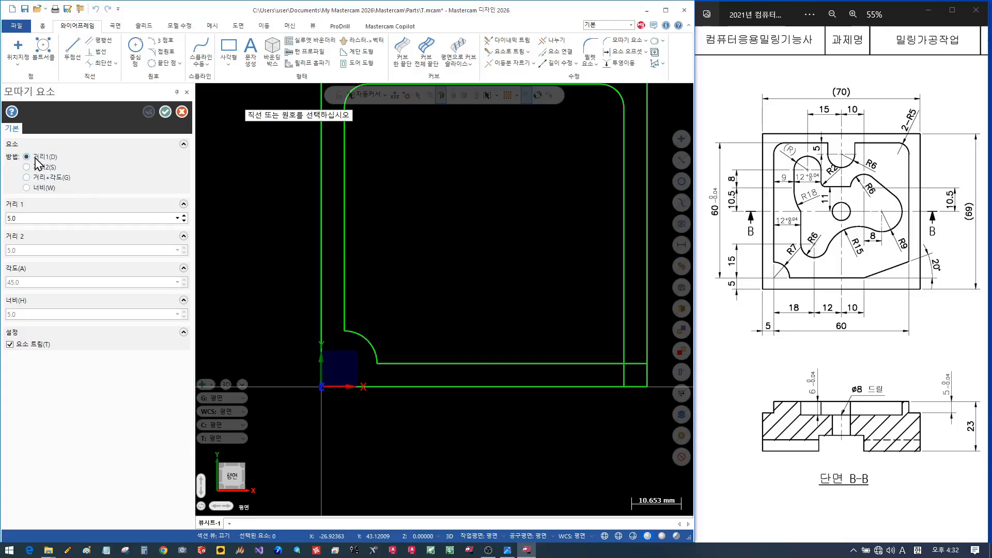
left_click(39, 178)
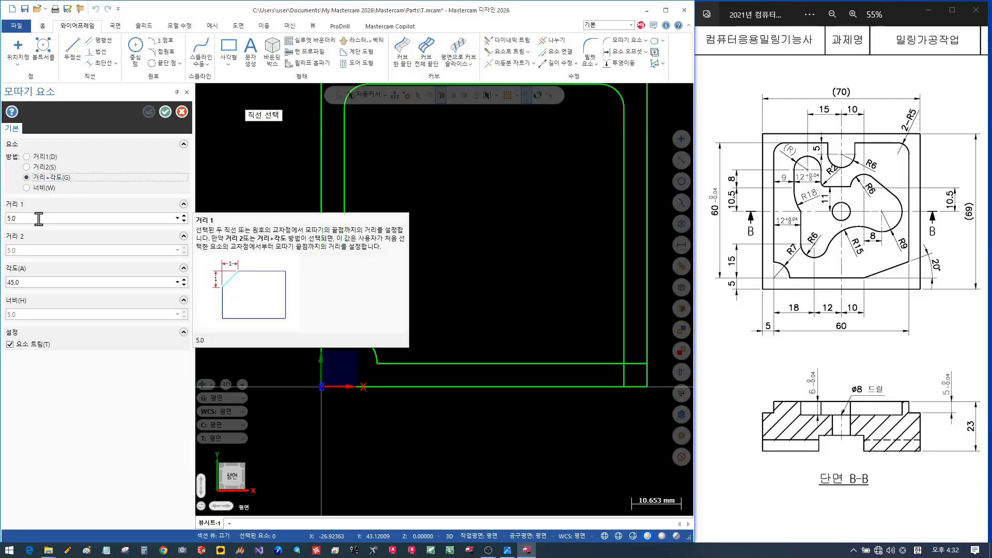
left_click(543, 363)
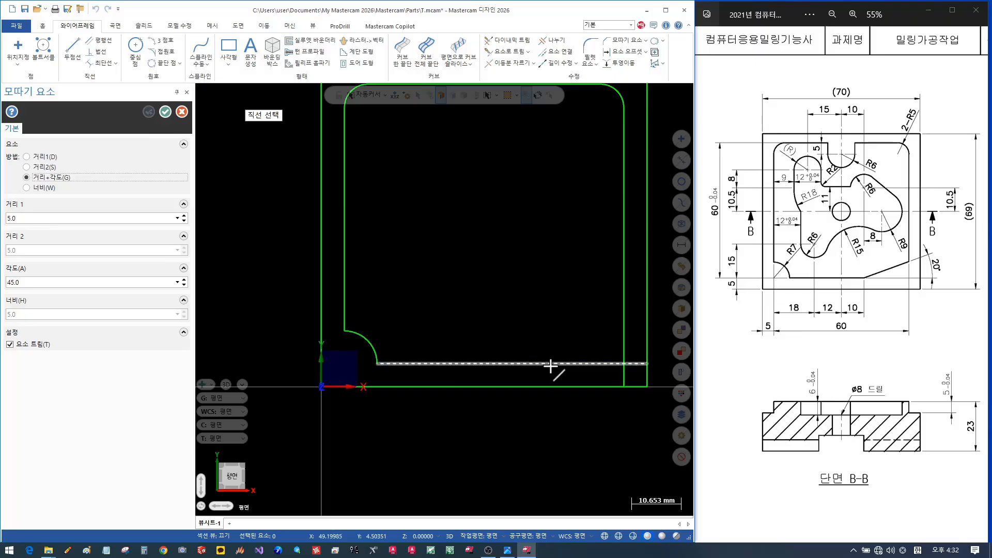
left_click(623, 283)
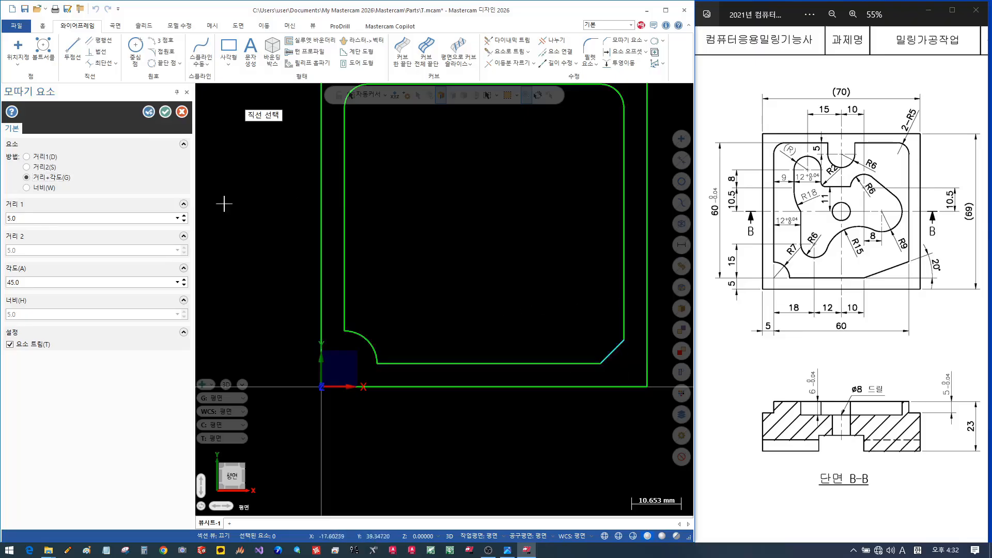
Set the chamfer's angle to 20 degrees and its first distance to 60-18-12-10 mm, and finish the chamfer.
left_click(34, 284)
type("20")
key("Return")
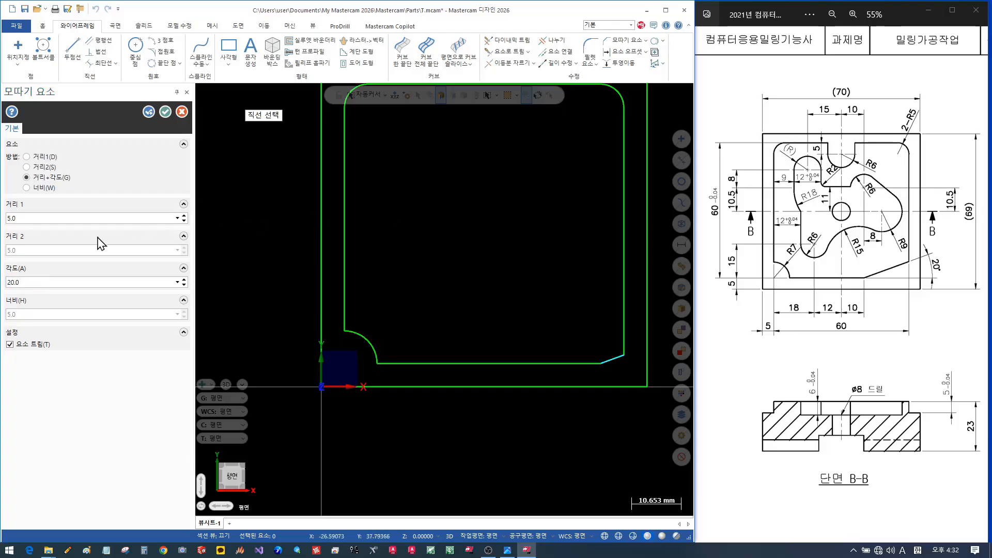
left_click(60, 218)
type("60-18-12-10")
key("Return")
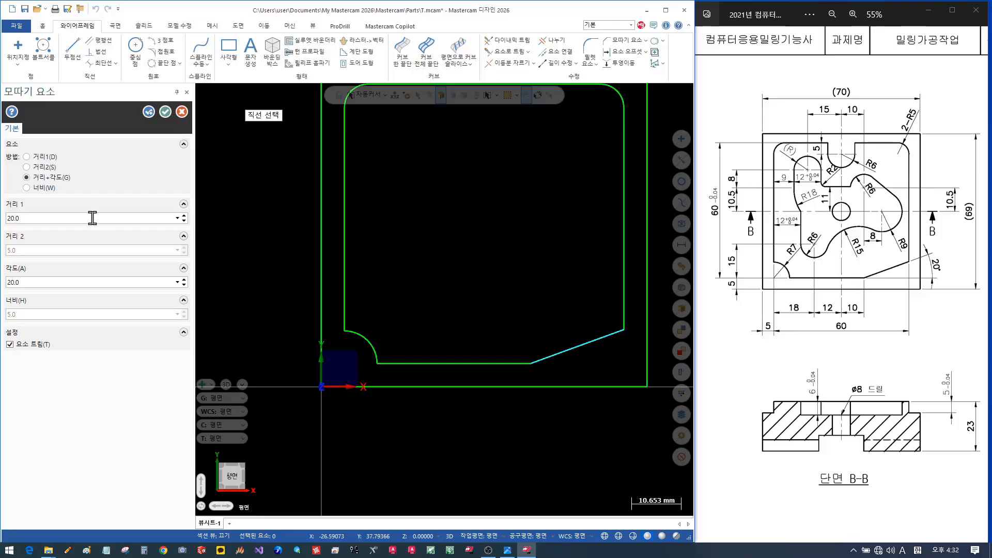
left_click(165, 111)
Draw a circle of radius 6 mm with its centre at X5+18+12, Y60 near the inner frame's top edge.
scroll(380, 249, "down", 1)
middle_click_drag(398, 250, 415, 324)
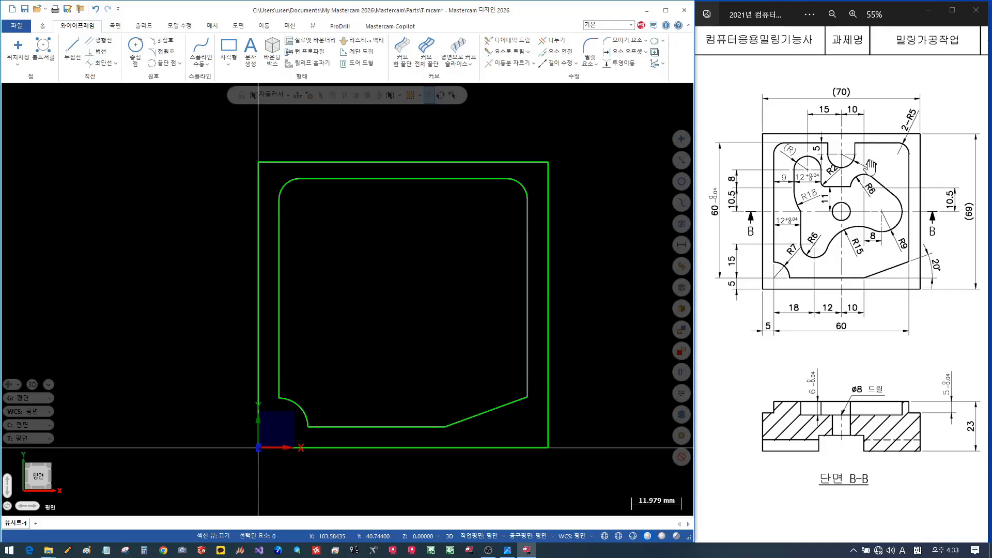
left_click(143, 63)
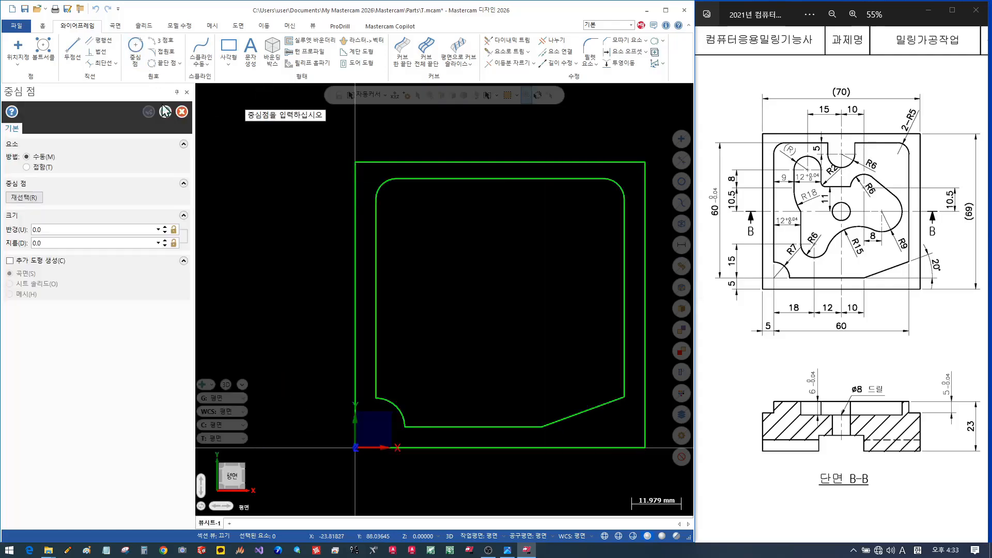
left_click(58, 232)
type("6")
key("Return")
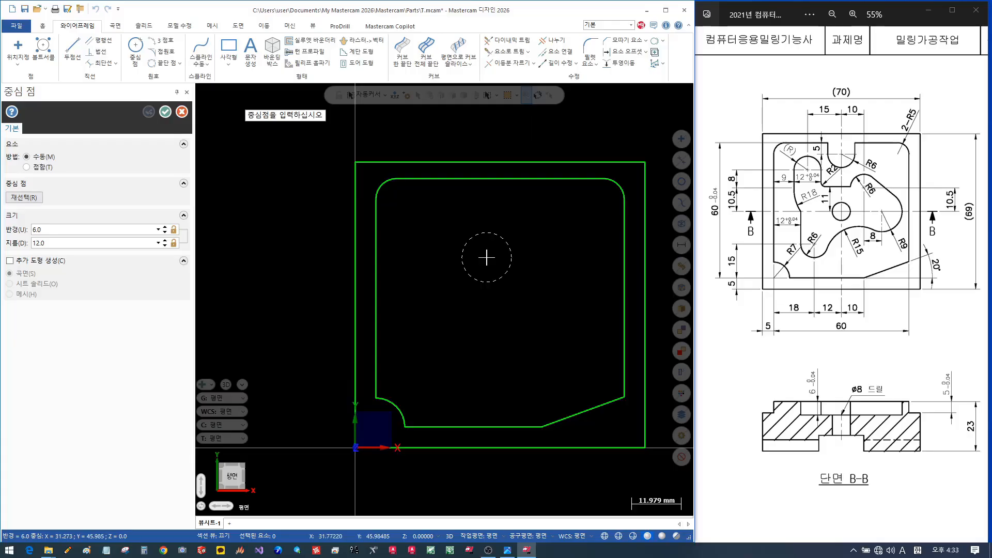
key("space")
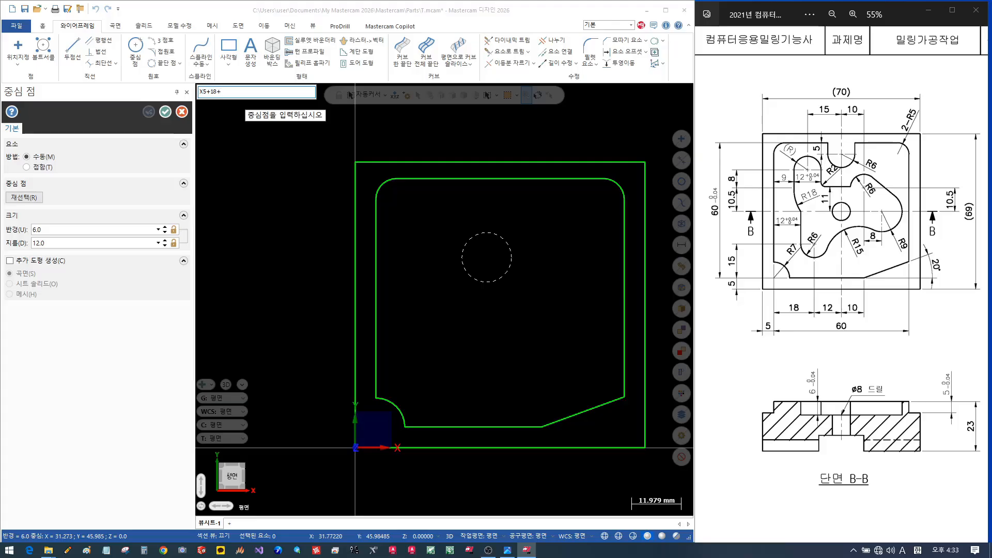
type("2Y")
type("60")
key("Return")
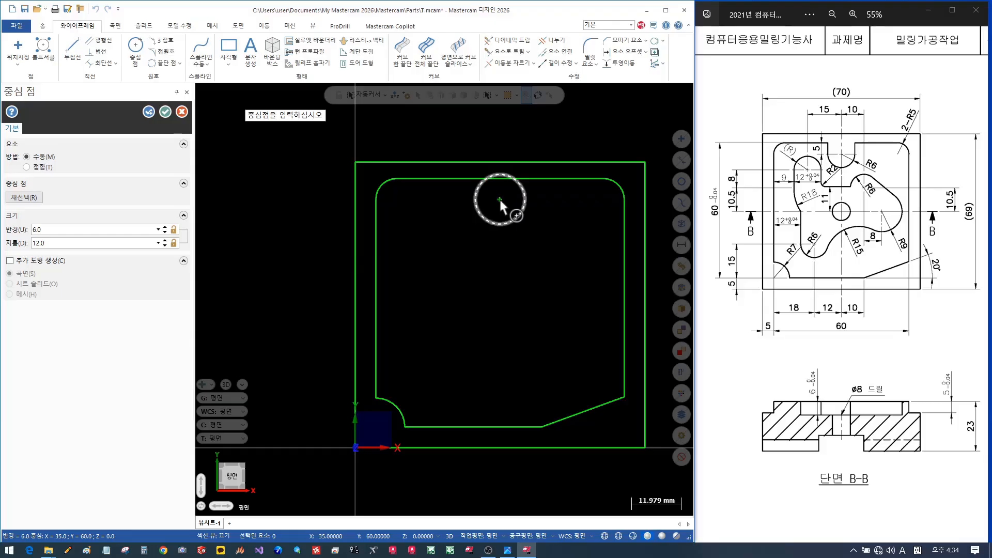
left_click(165, 112)
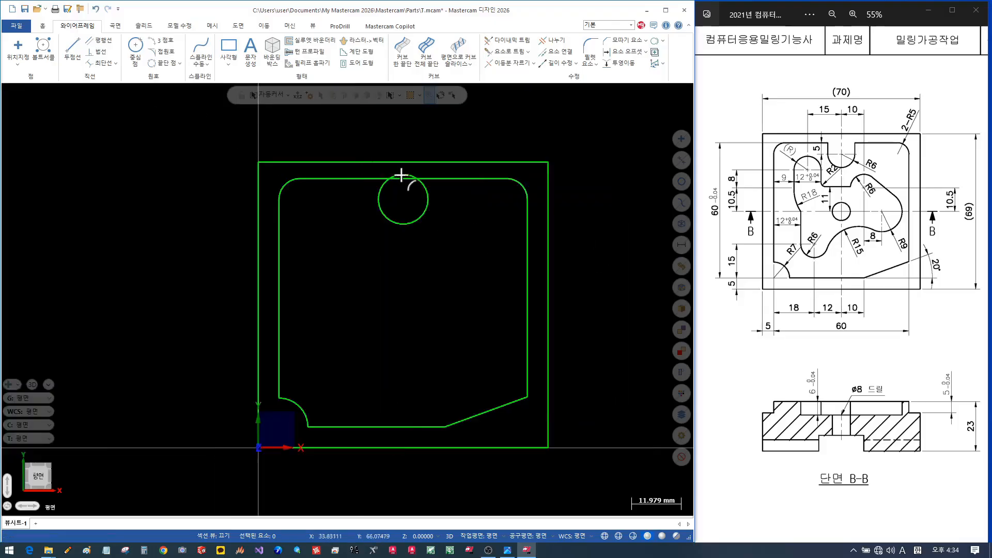
Draw vertical lines from the circle's left and right quadrant points up past the outline's top edge, the left one about 15.5 mm long.
scroll(407, 138, "up", 2)
scroll(412, 137, "up", 4)
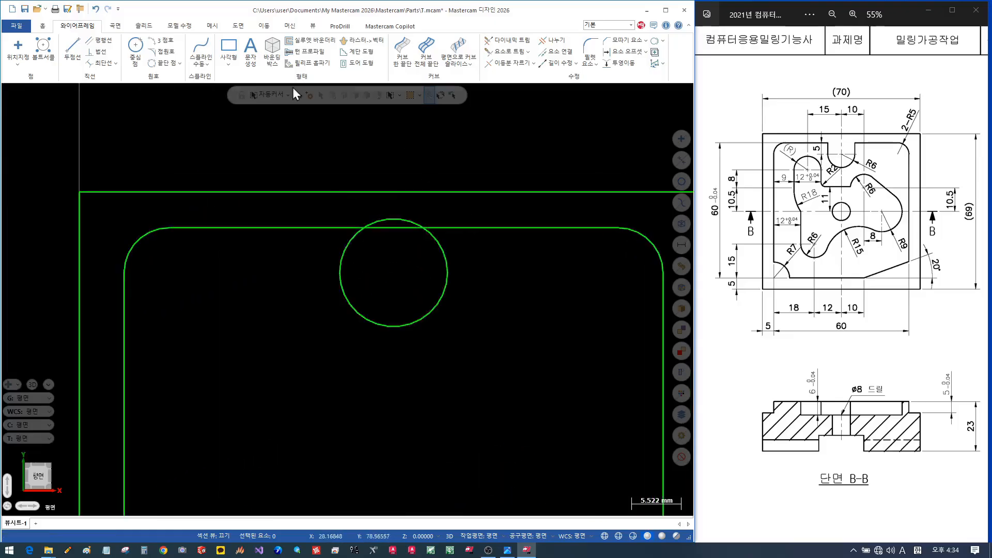
left_click(72, 52)
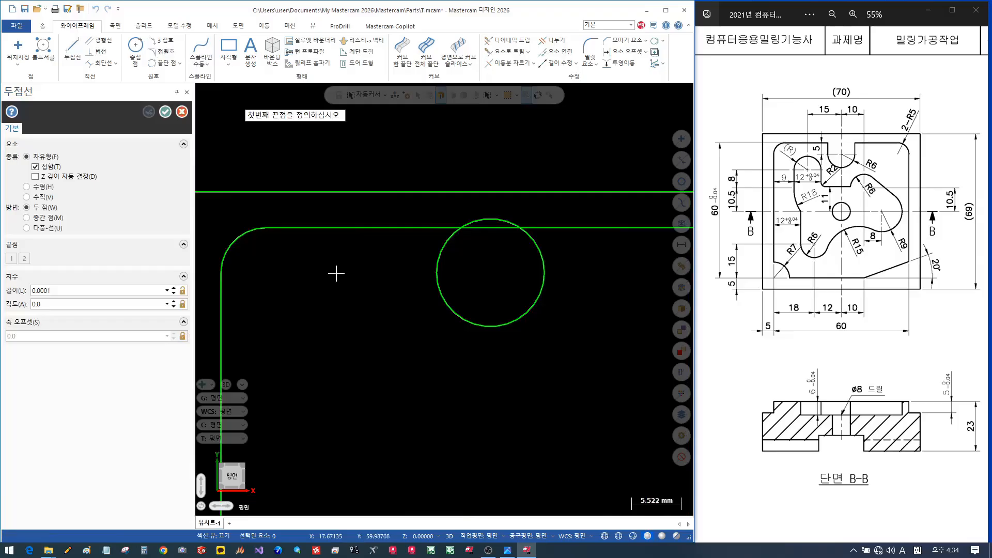
left_click(435, 273)
left_click(438, 133)
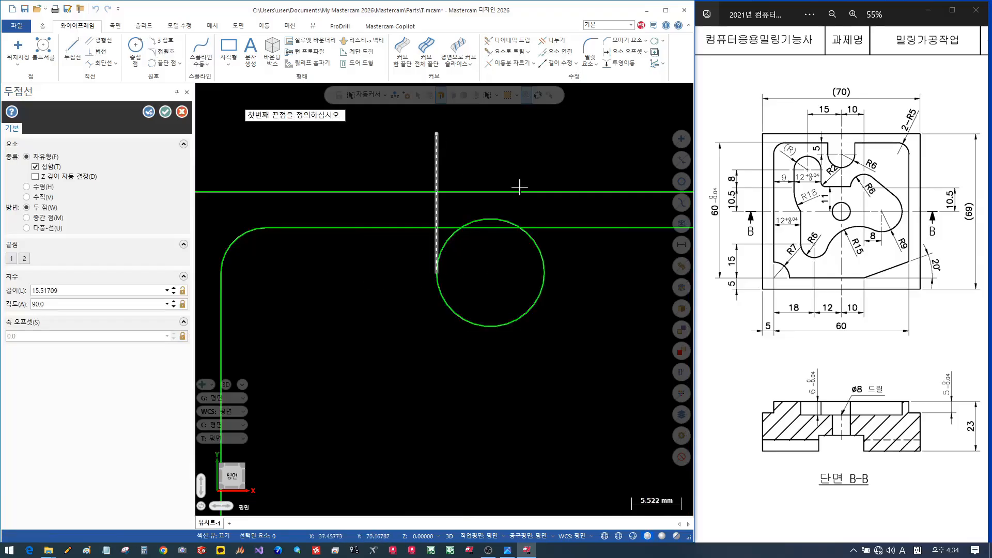
left_click(543, 273)
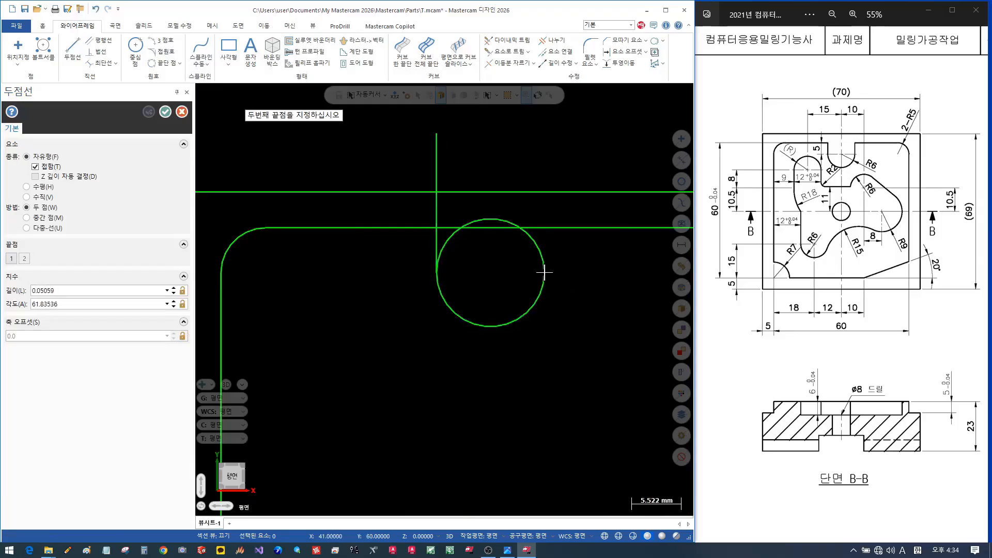
left_click(543, 150)
left_click(164, 111)
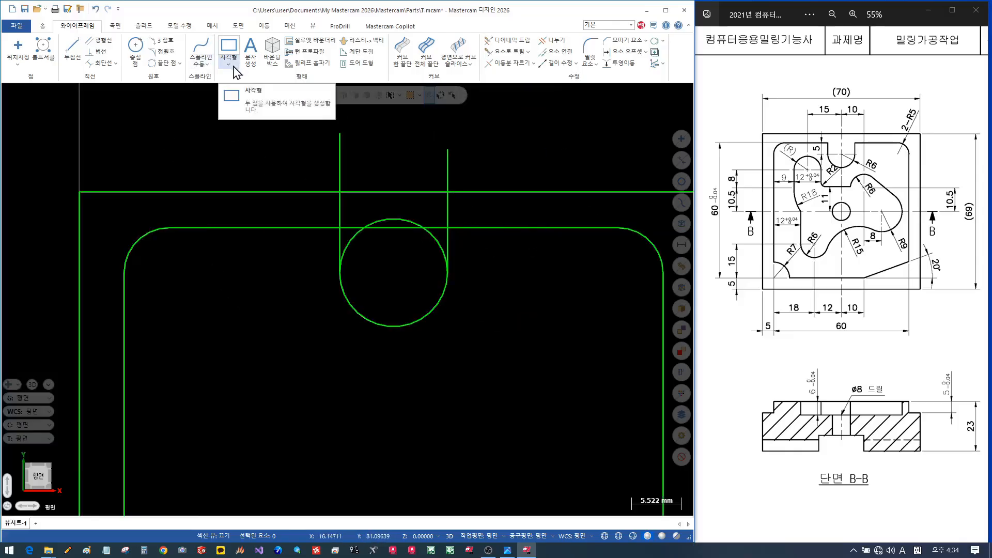
Trim the two vertical lines and the radius 6 mm circle together with three-entity trim, keeping the circle's lower arc as a U shape.
left_click(521, 56)
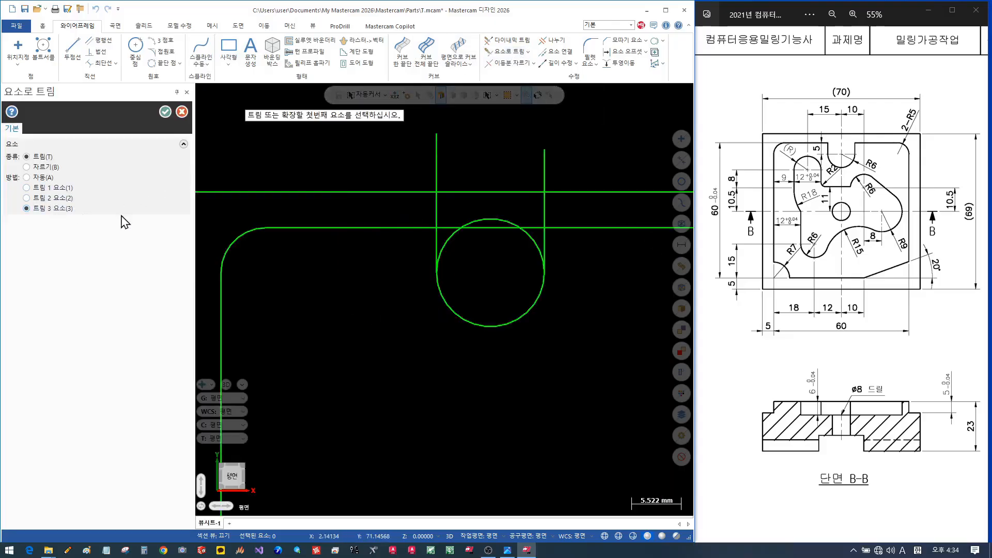
left_click(437, 212)
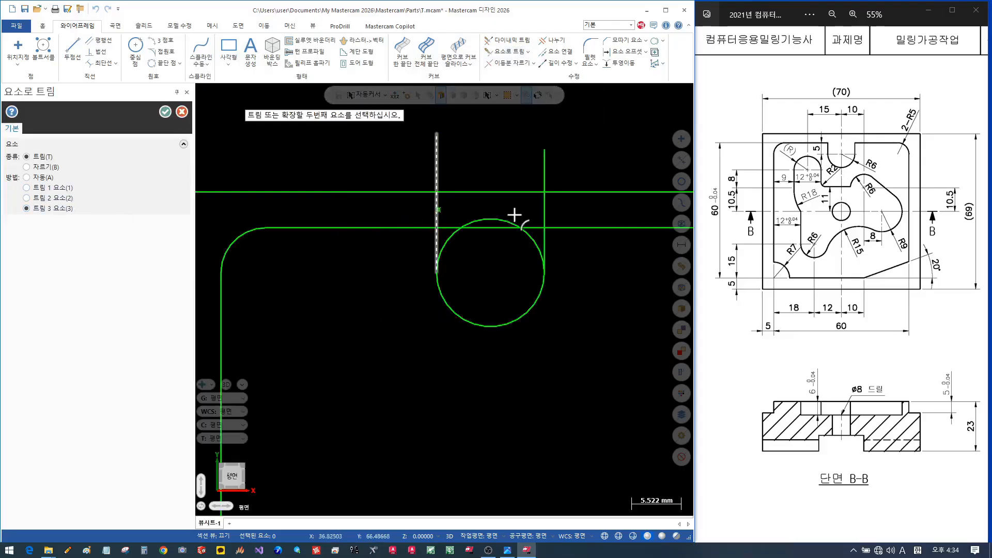
left_click(545, 214)
left_click(527, 315)
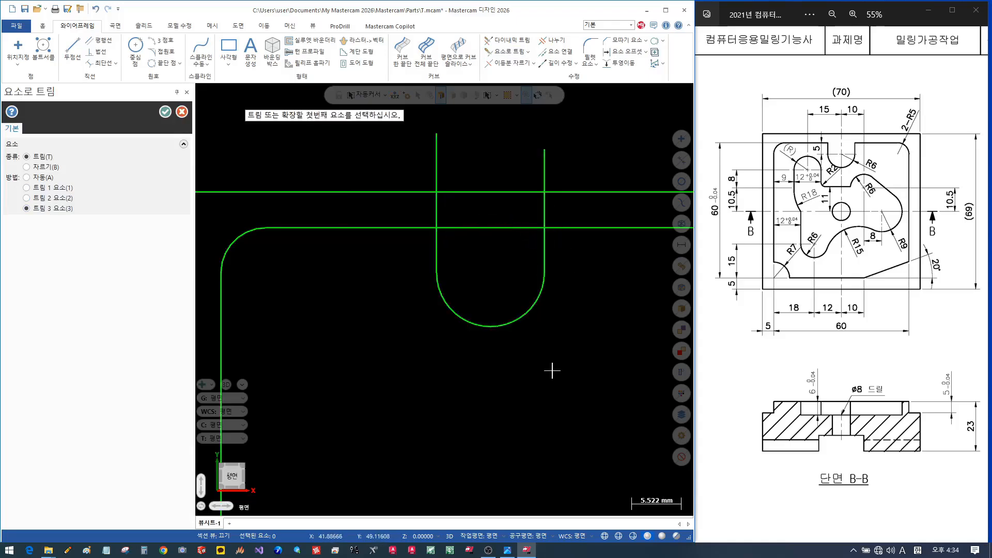
Try to trim the inner profile's top edge and the slot's left vertical line to their corner with two-entity trim.
left_click(62, 199)
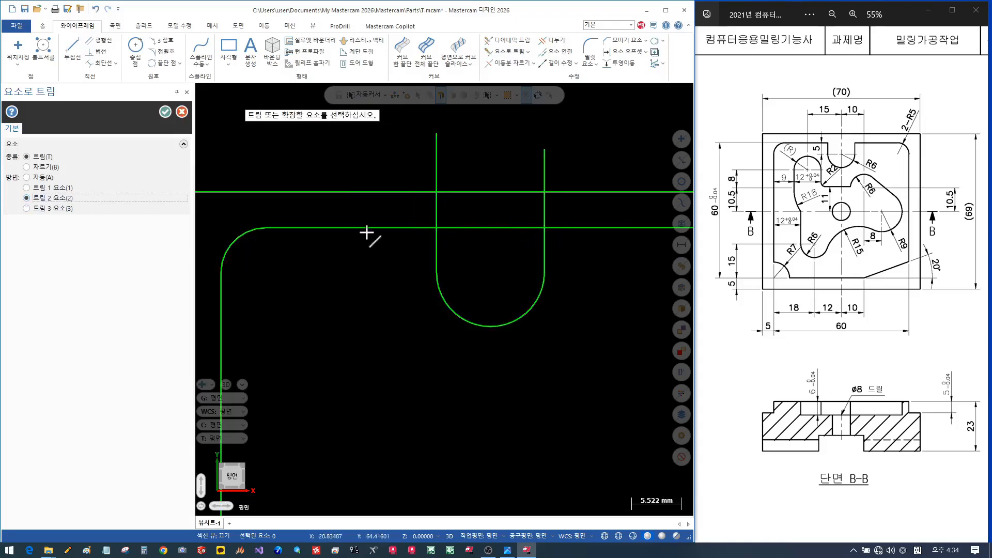
left_click(368, 228)
left_click(439, 247)
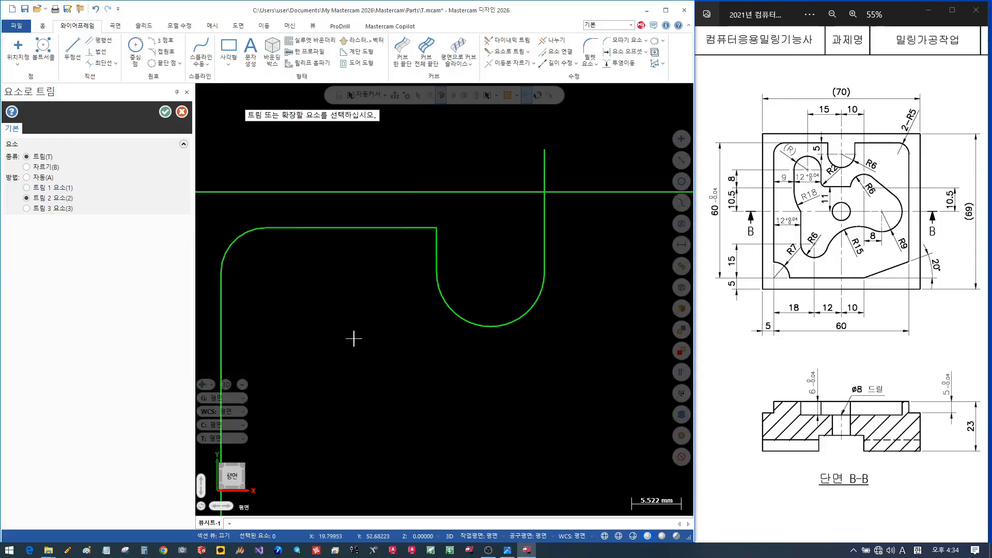
key("Escape")
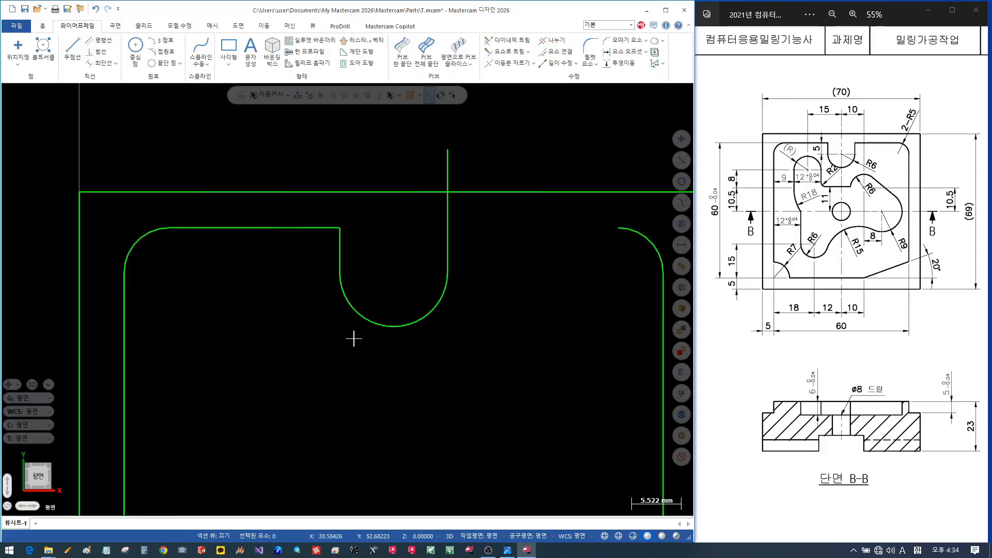
key("ctrl+z")
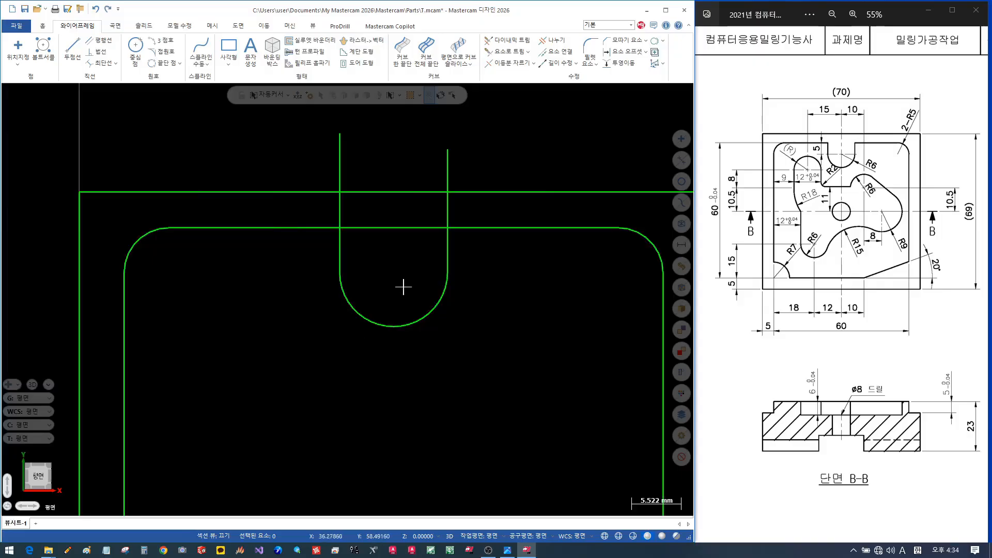
left_click(509, 51)
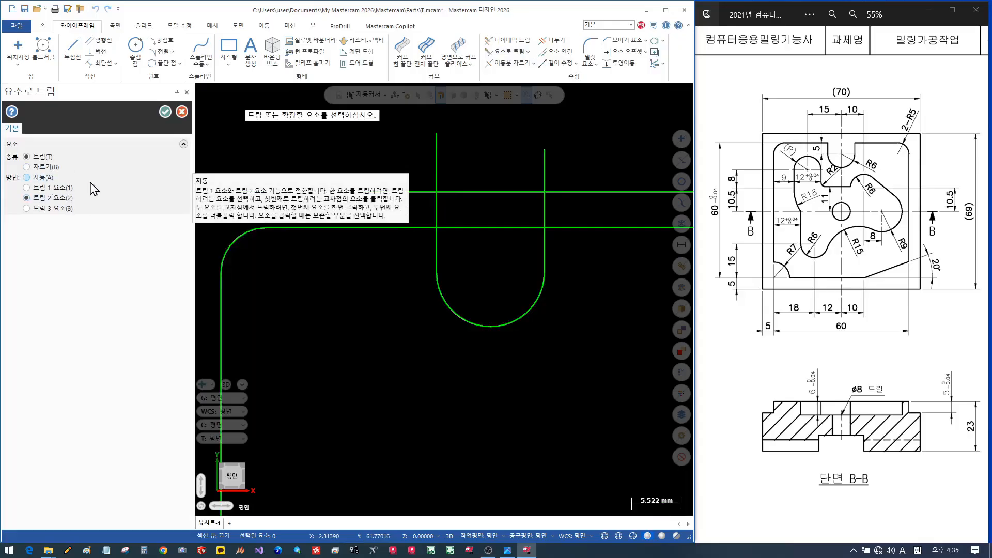
left_click(47, 178)
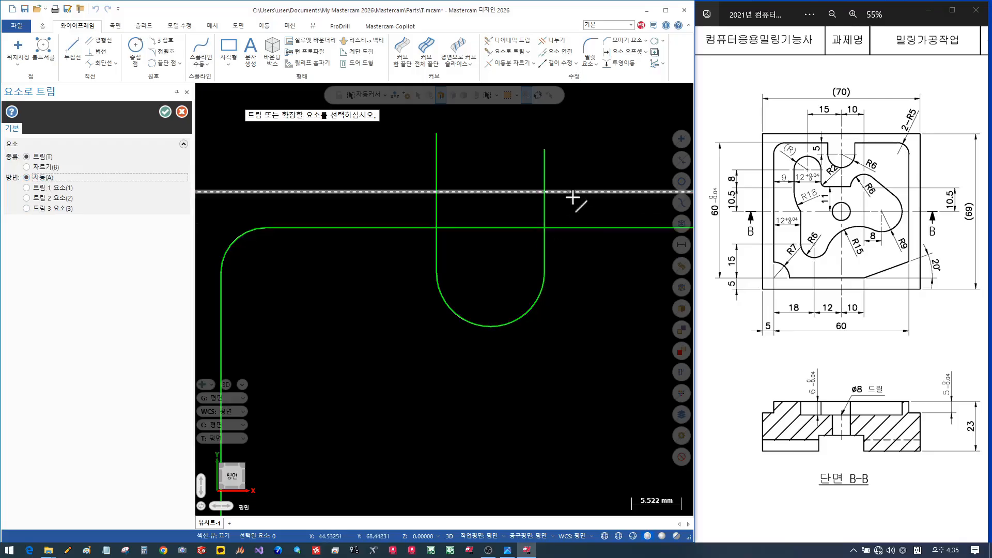
left_click(165, 111)
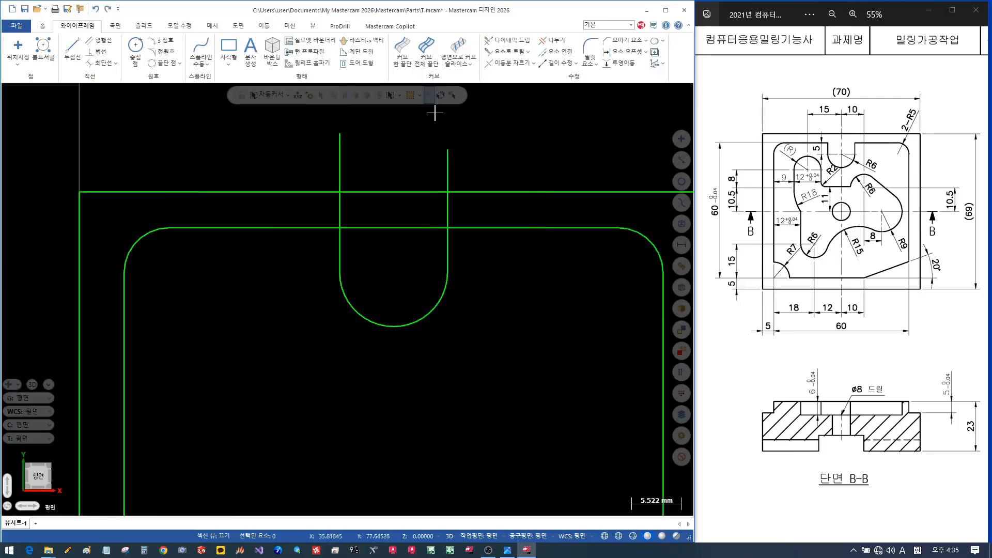
Remove the piece of the inner profile's top edge between the slot's two vertical lines with Divide in trim mode.
left_click(558, 46)
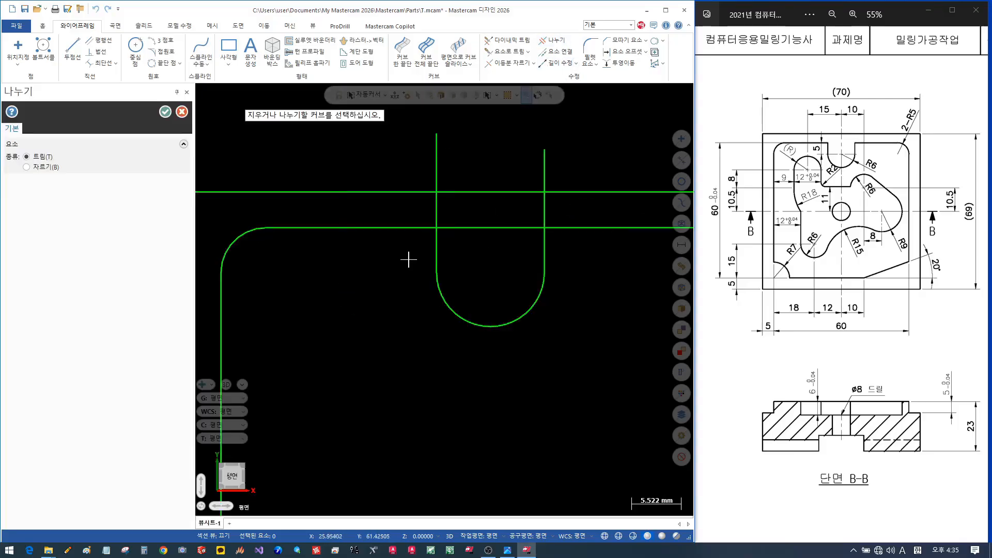
left_click(499, 227)
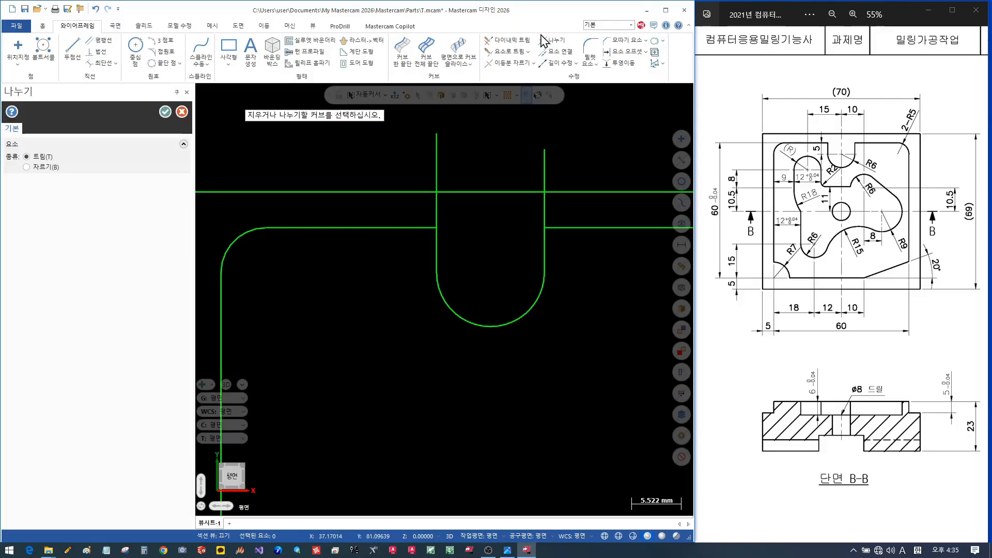
left_click(165, 112)
Trim both slot side lines to the inner profile's top edge with two-entity trim, forming the slot's upper corners.
left_click(502, 52)
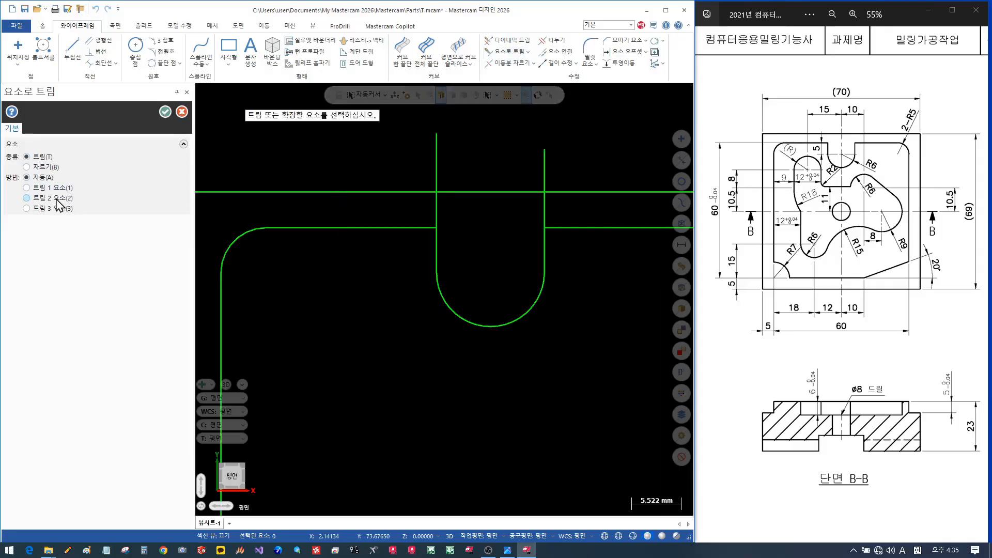
left_click(408, 228)
left_click(436, 248)
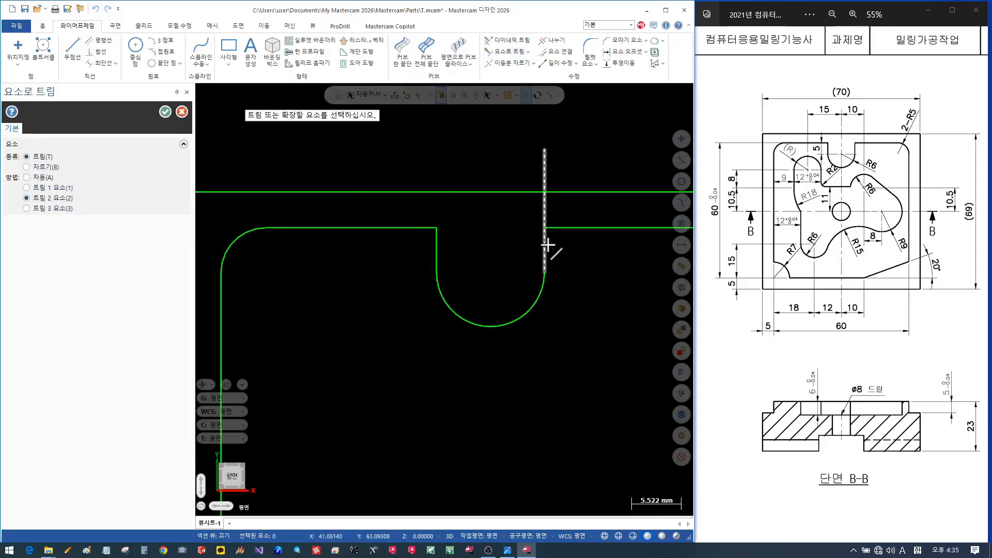
left_click(545, 245)
left_click(574, 228)
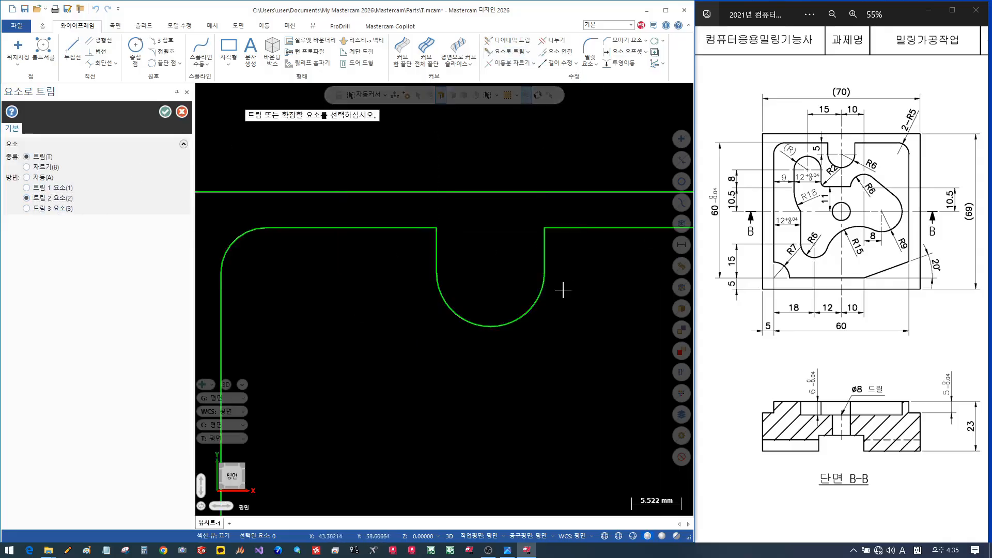
left_click(165, 112)
Draw a circle of diameter 8 mm with its centre offset X0, Y-6-8-10.5 from the R6 slot arc's centre.
scroll(392, 145, "down", 3)
scroll(403, 143, "down", 2)
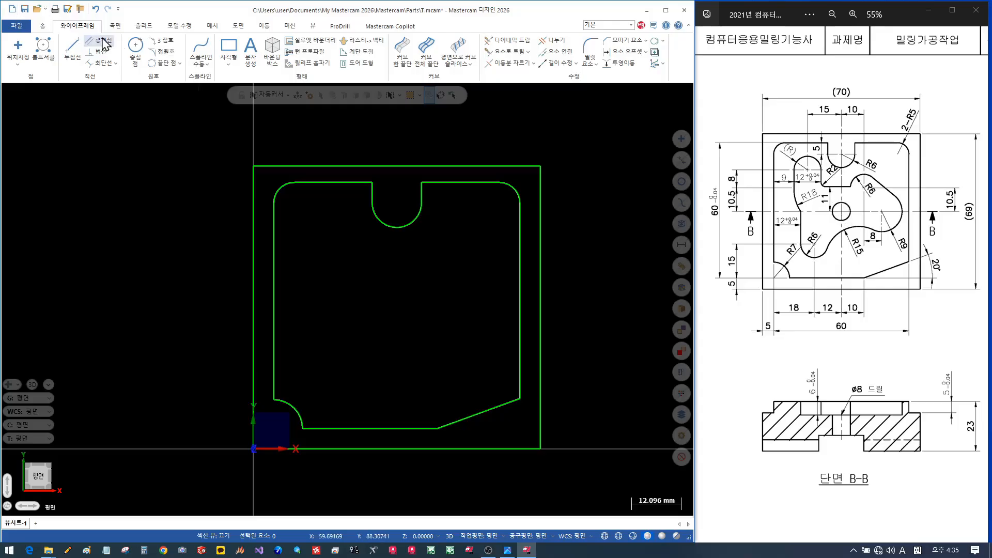
left_click(139, 49)
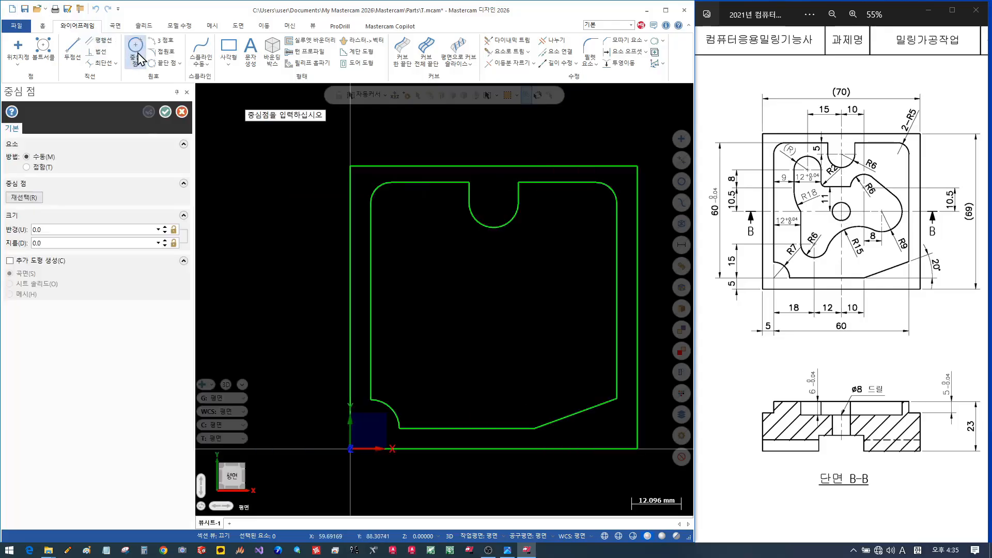
left_click(67, 242)
type("8")
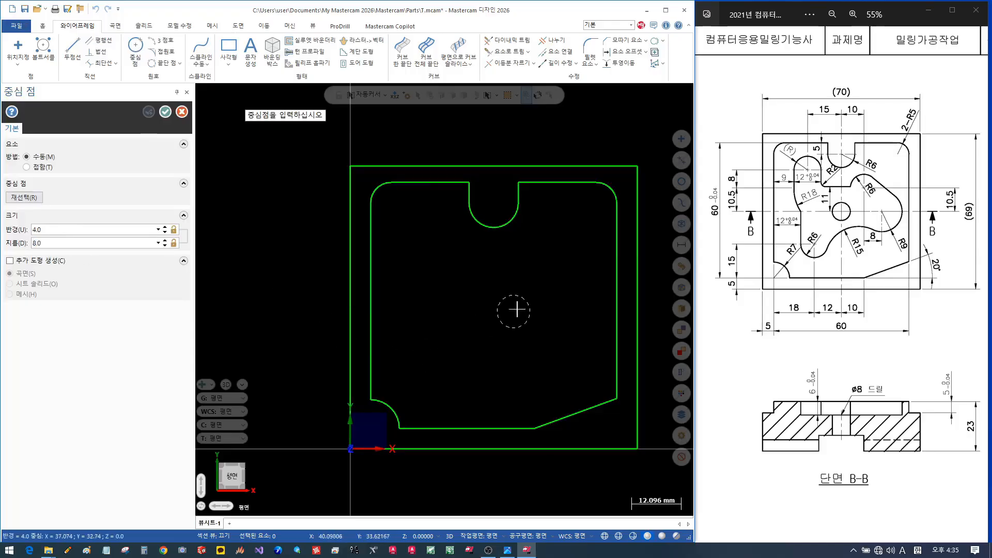
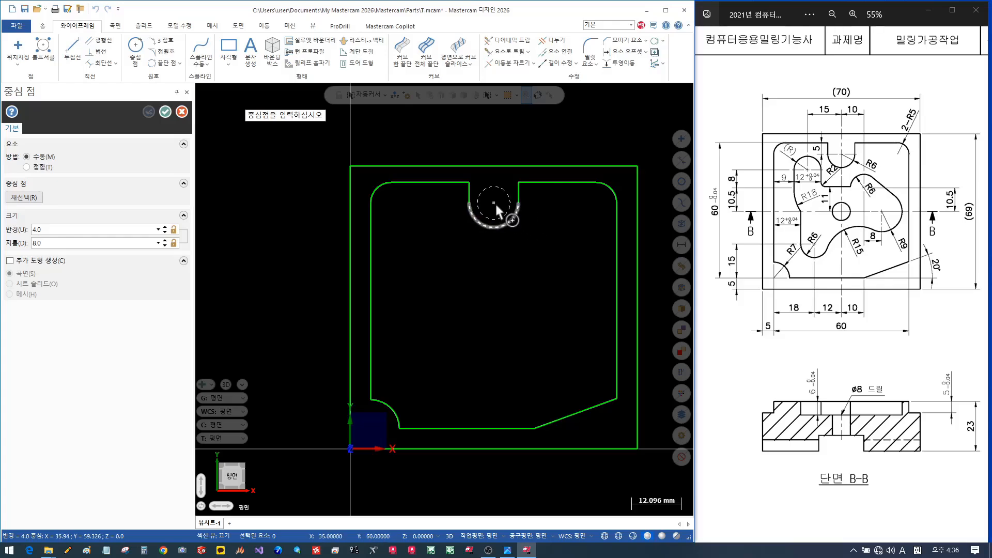
left_click(495, 202)
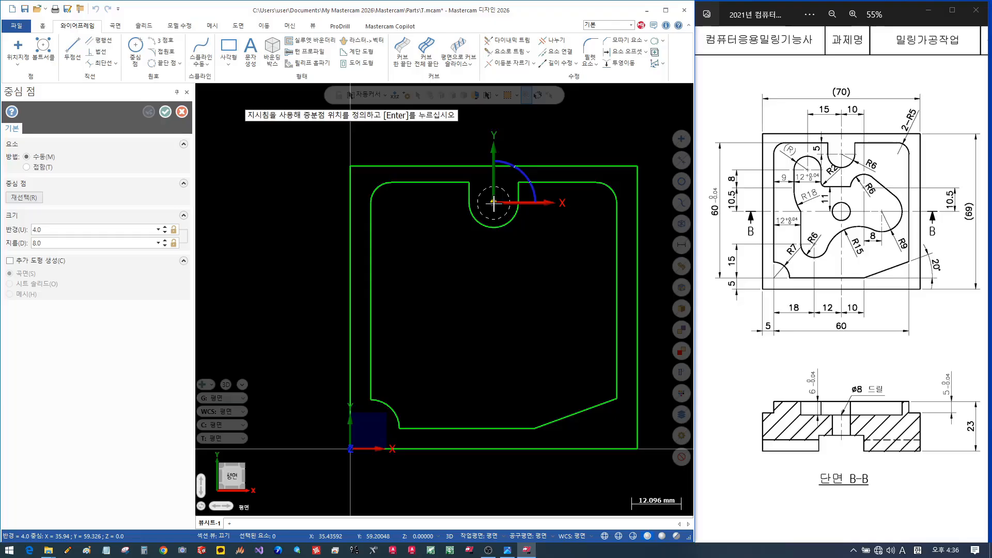
left_click_drag(494, 203, 509, 253)
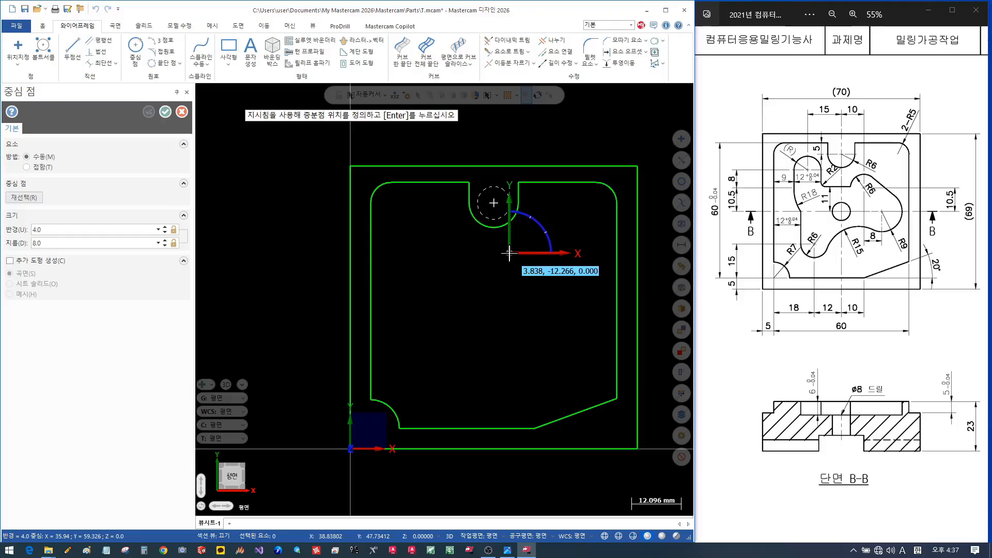
type("X0")
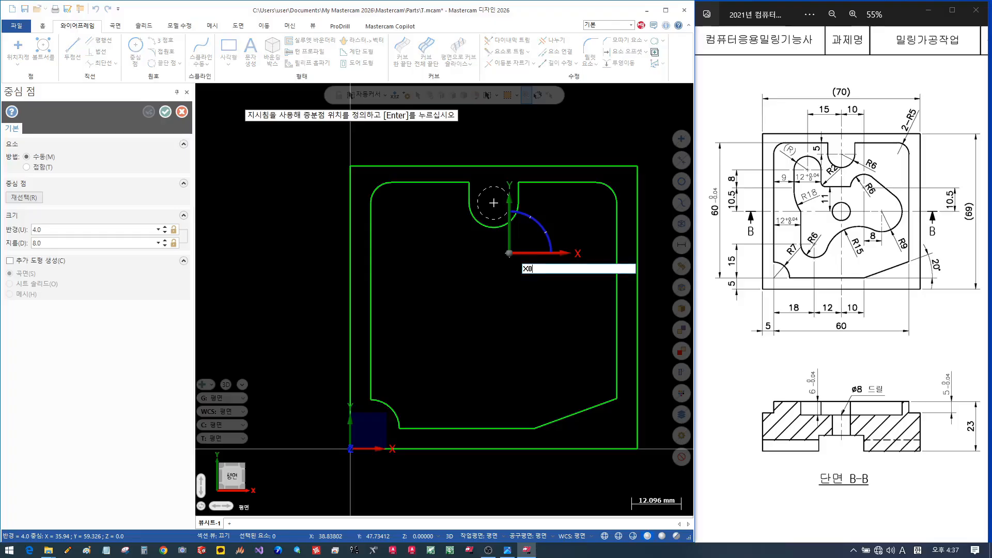
type("Y-6-8-10.5")
key("Return")
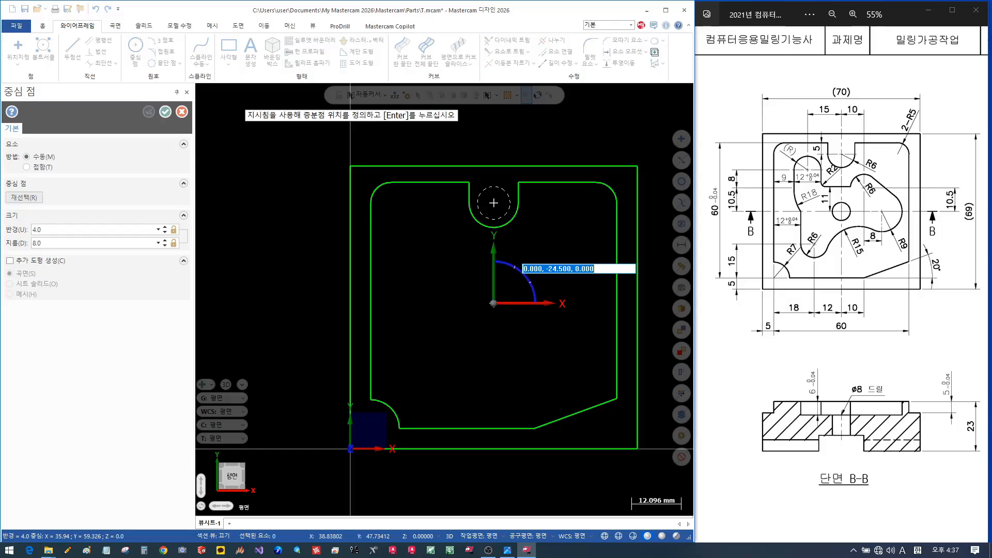
key("Return")
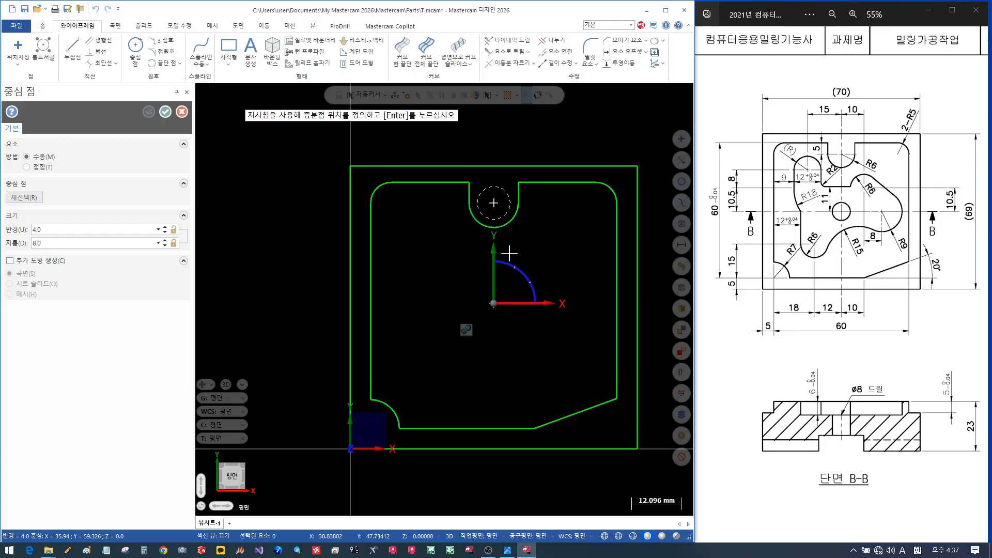
key("Return")
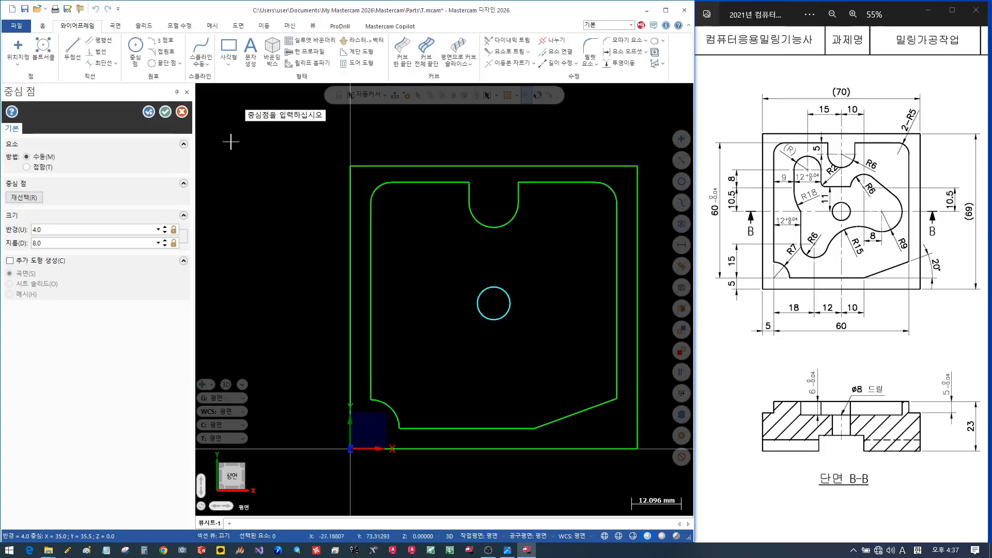
left_click(165, 111)
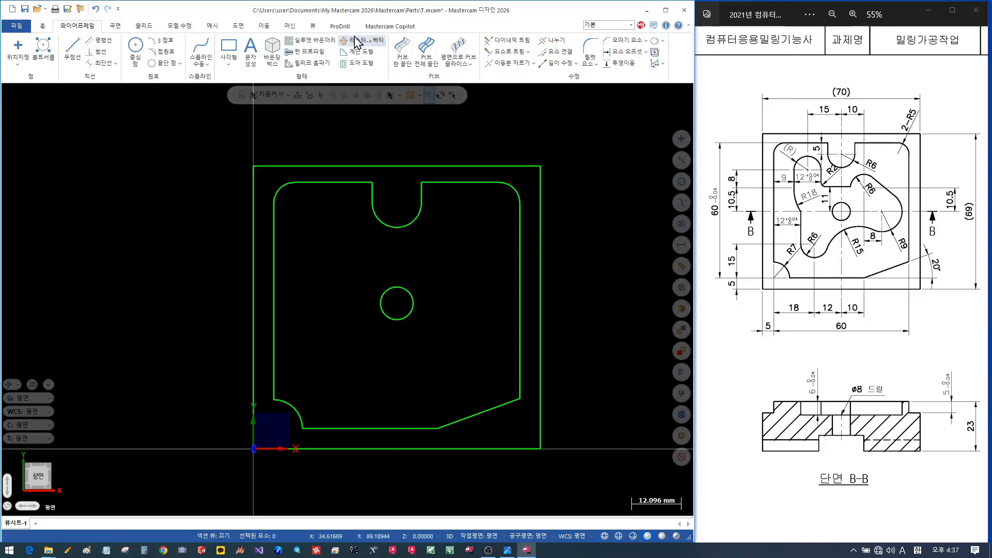
Start smart dimensioning from the recently used functions and dimension the vertical distance between the slot arc's centre and the hole's centre.
left_click(312, 26)
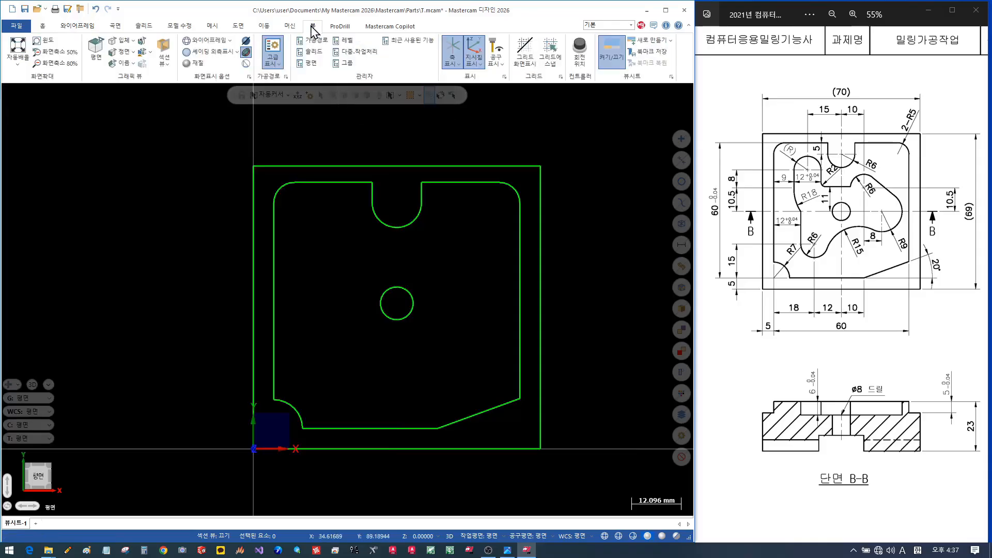
left_click(408, 40)
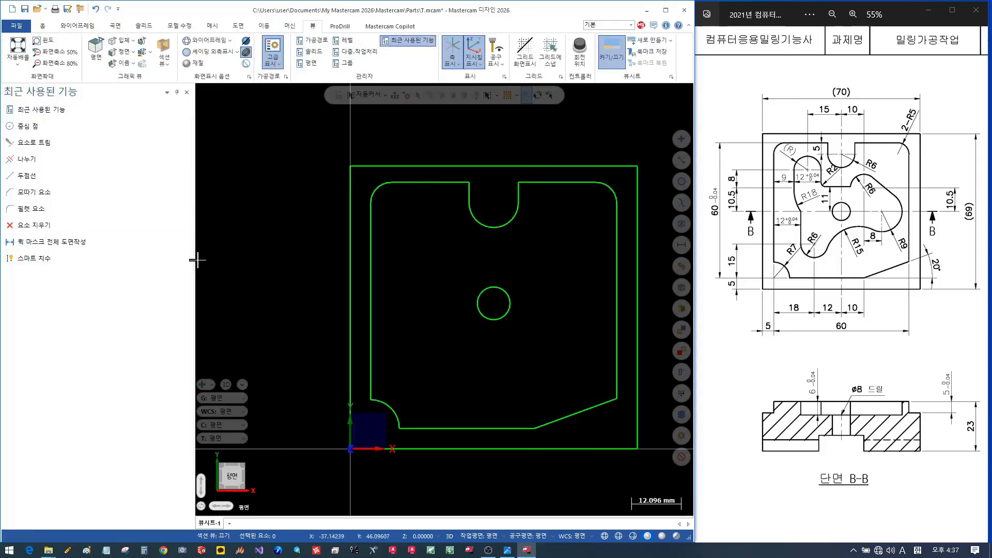
left_click(30, 261)
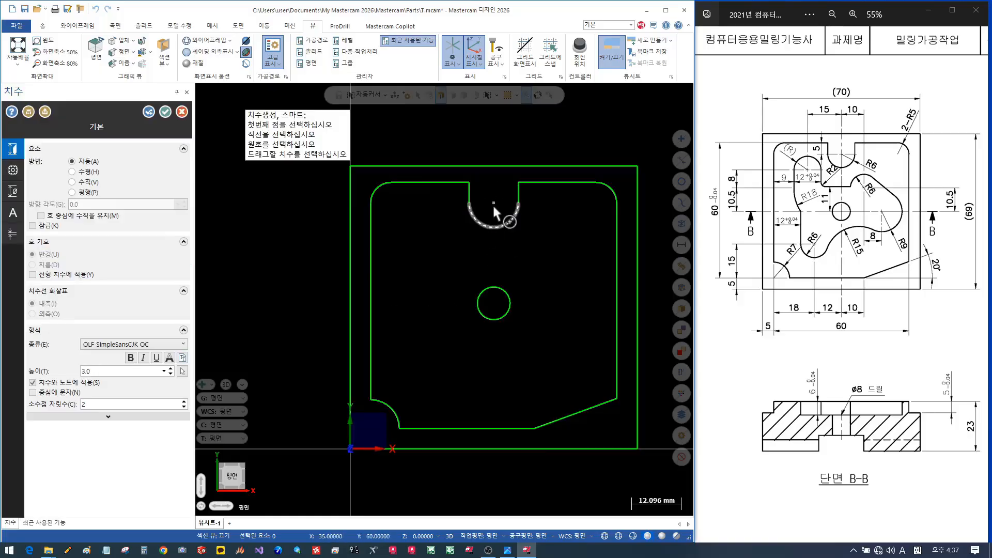
left_click(492, 204)
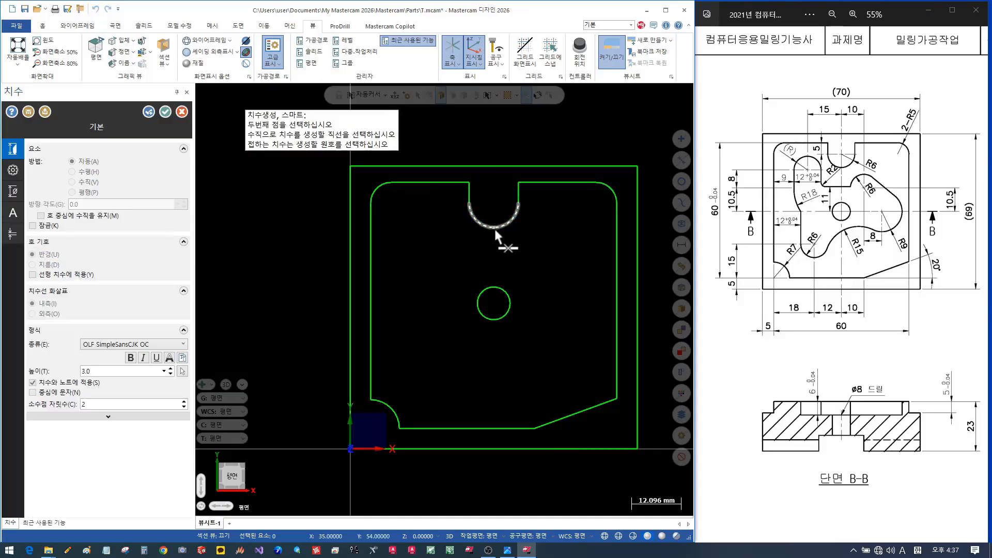
left_click(494, 228)
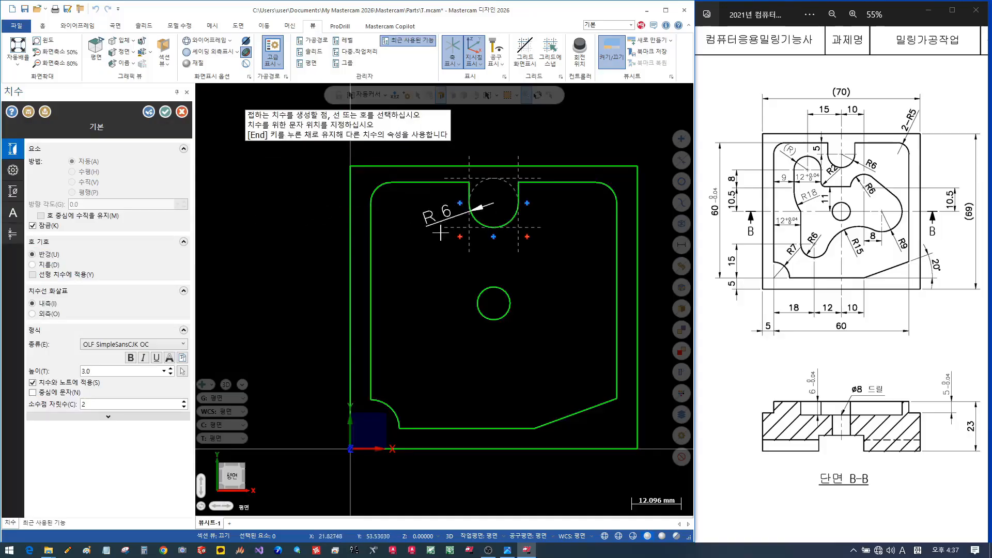
key("Escape")
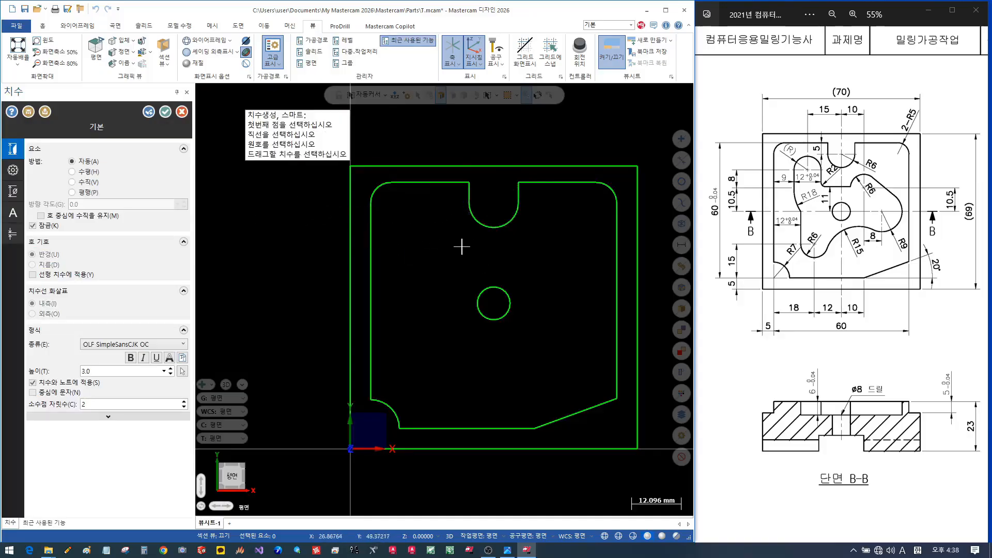
left_click(496, 200)
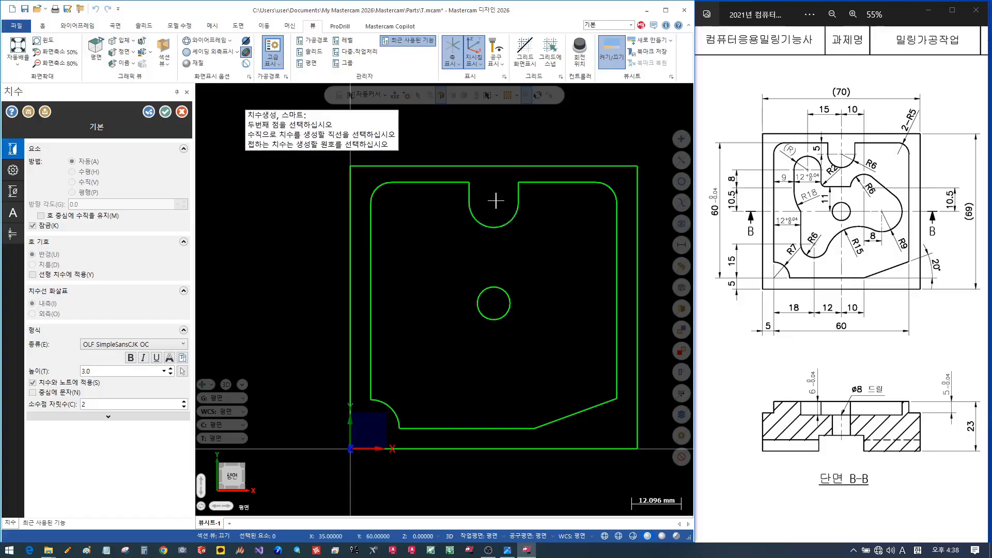
left_click(494, 302)
left_click(411, 315)
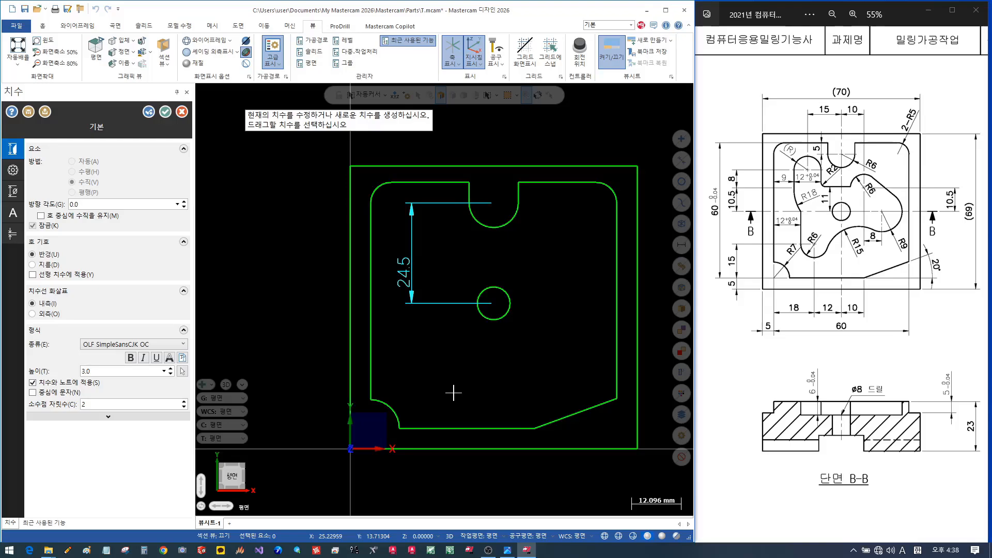
left_click(165, 112)
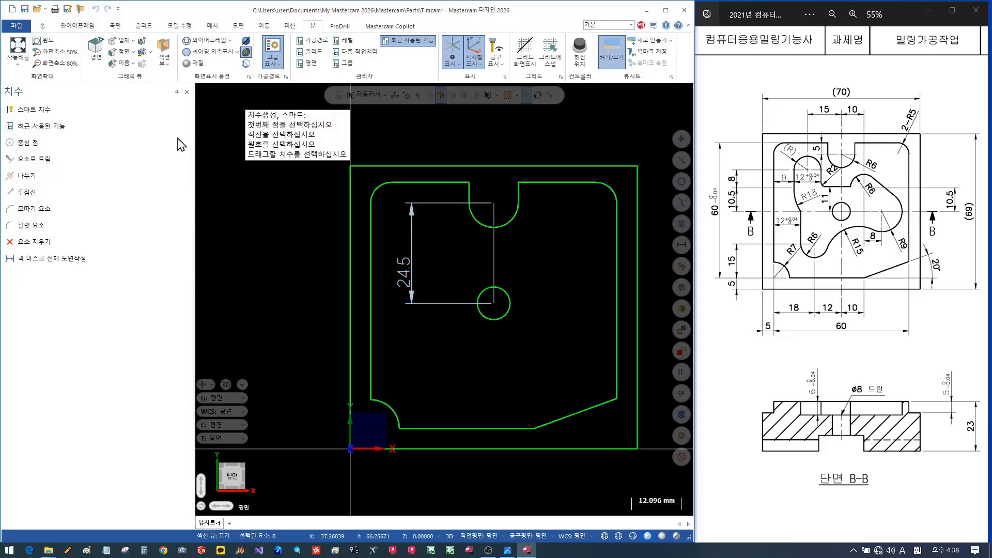
Delete the vertical dimension between the slot arc's centre and the hole's centre.
scroll(521, 268, "up", 1)
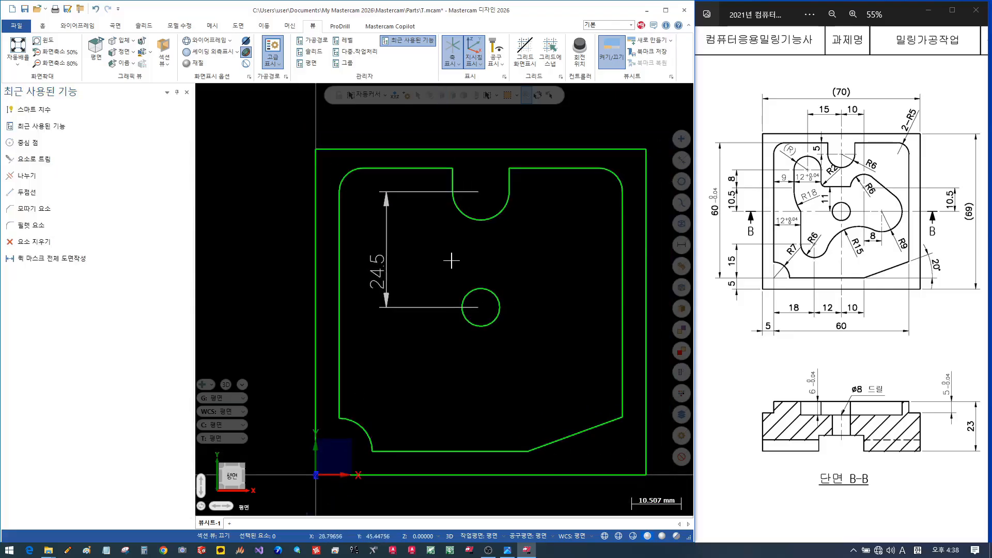
scroll(454, 264, "up", 1)
left_click(392, 259)
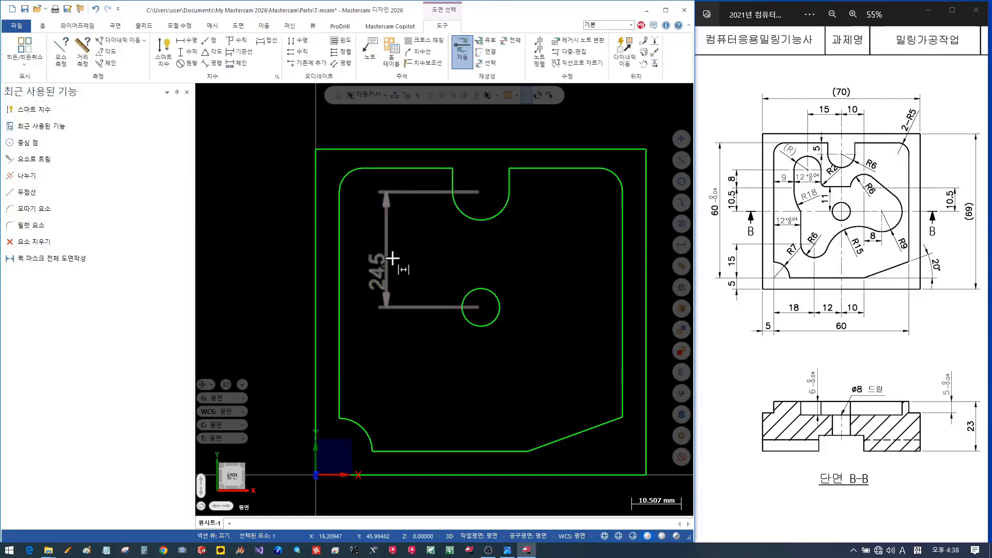
key("Delete")
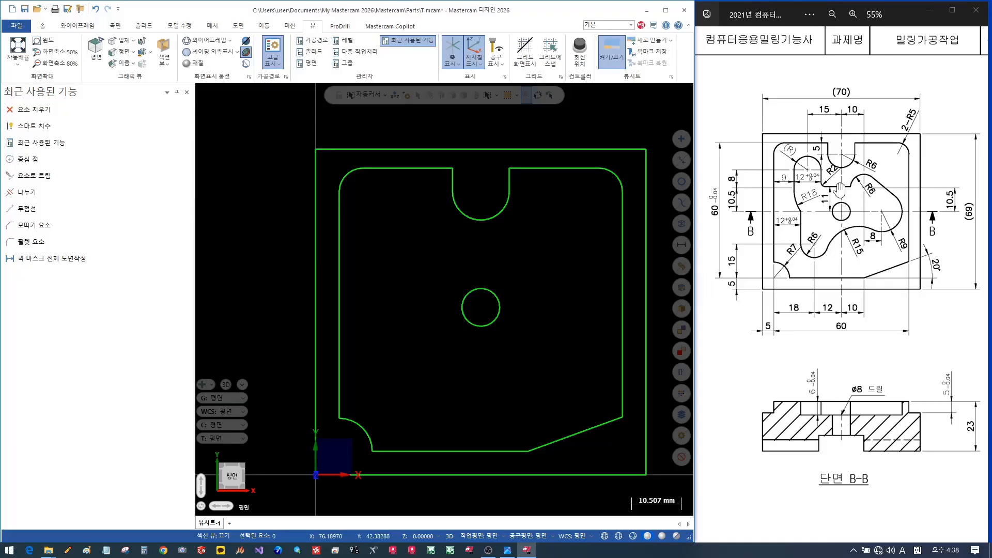
Draw a horizontal two-point line about 22.6 mm long rightward from the hole's centre, adding 11 mm to its Y axis offset.
left_click(79, 26)
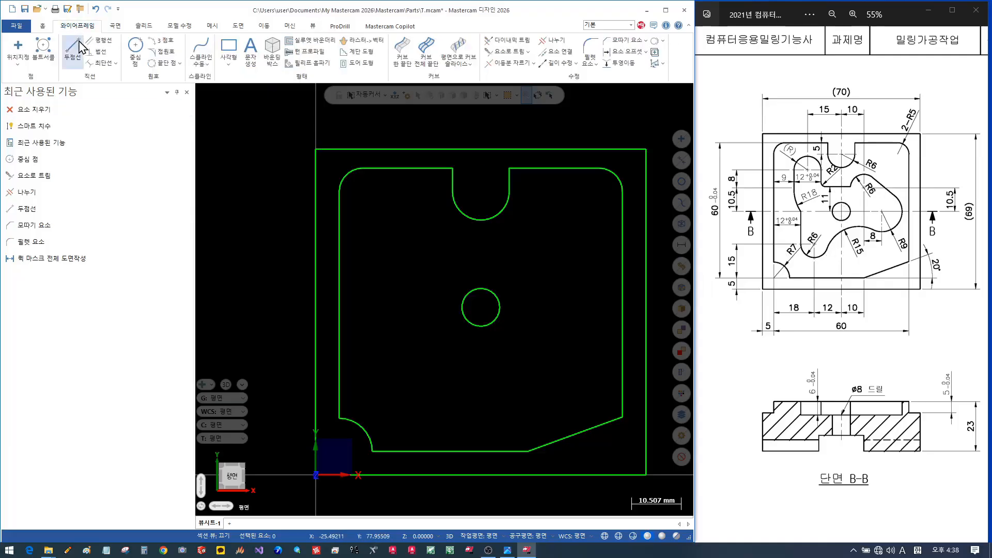
left_click(72, 50)
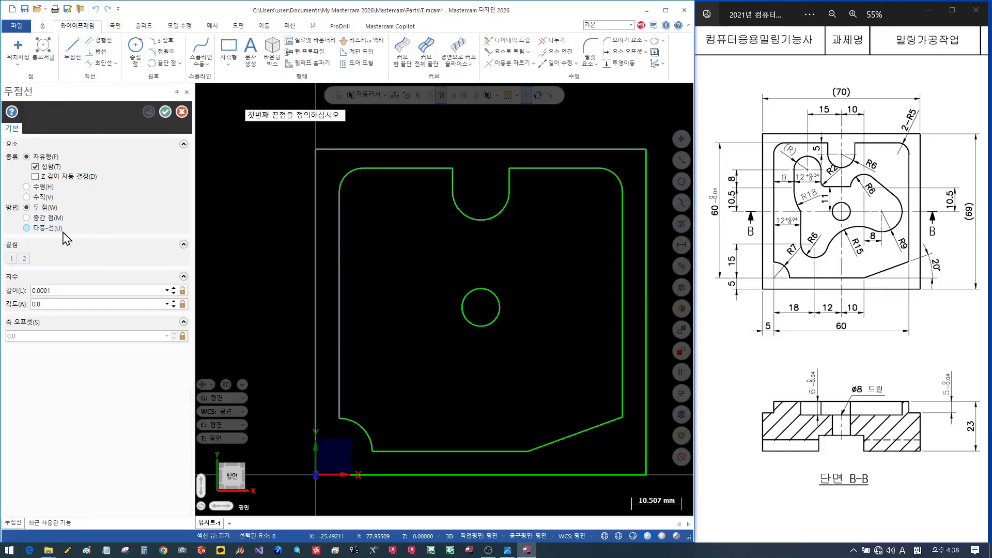
left_click(41, 187)
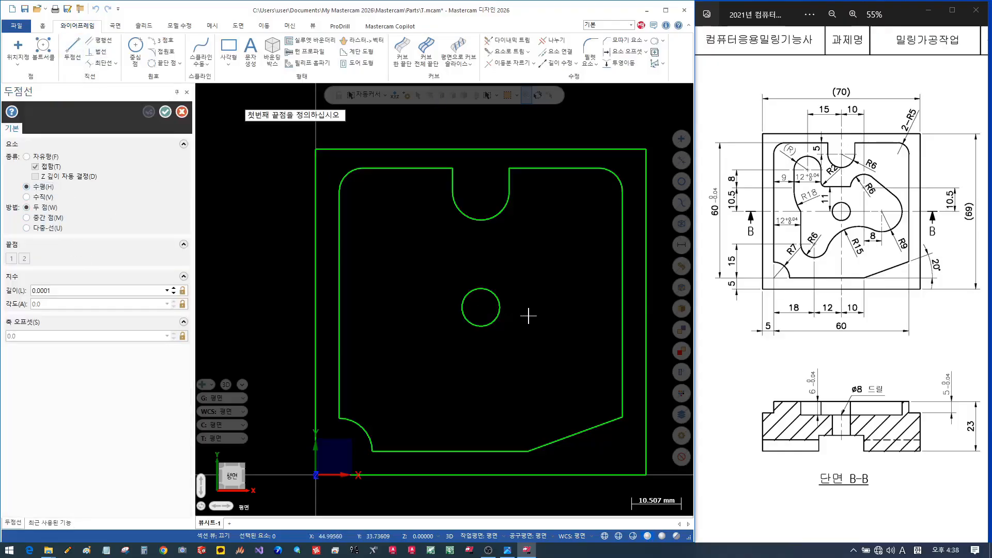
left_click(479, 304)
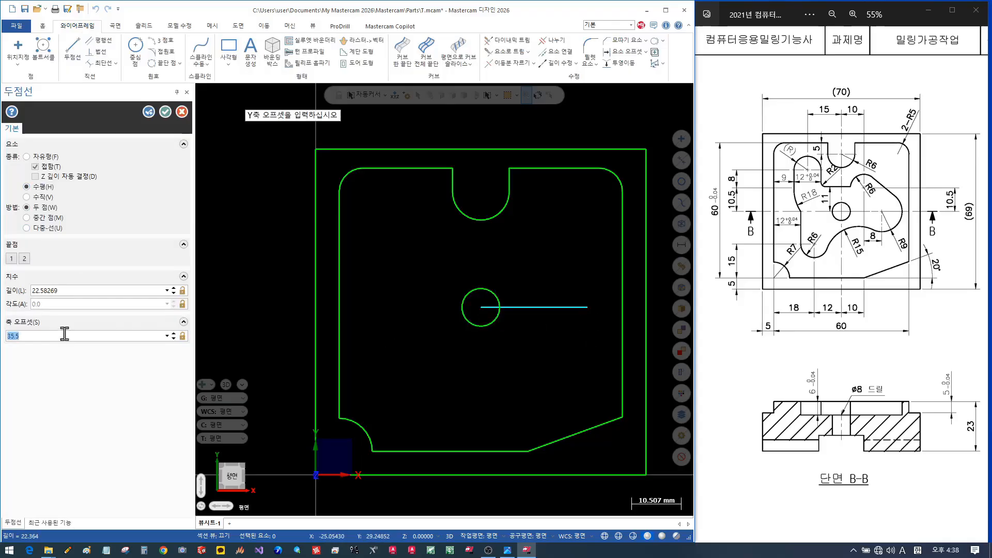
left_click(100, 335)
type("+11")
key("Return")
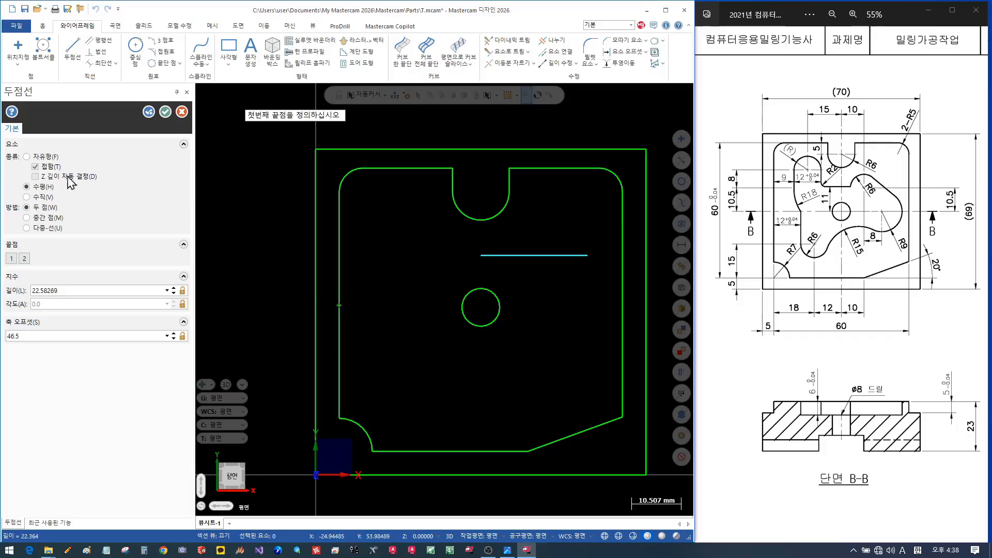
left_click(148, 113)
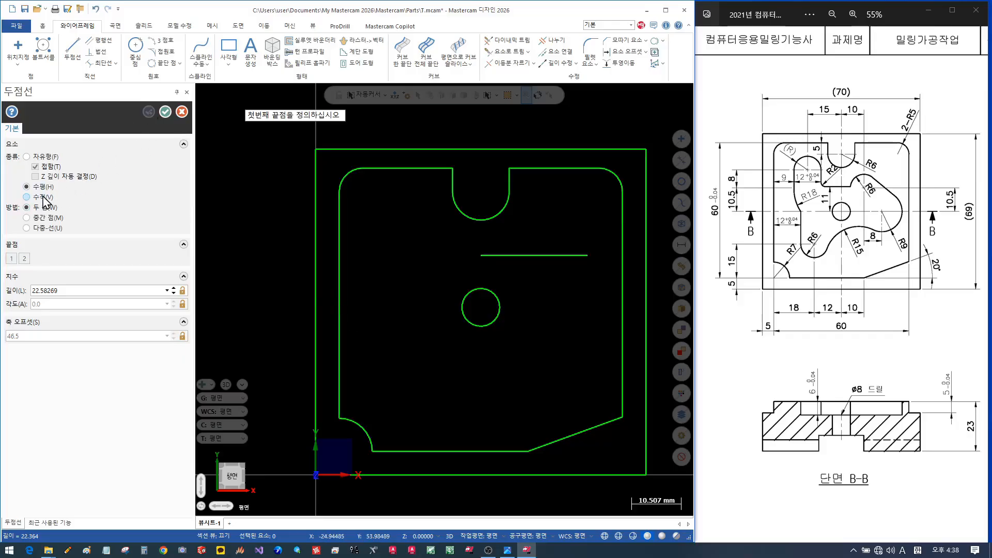
Draw a vertical line about 20.4 mm long down from the midpoint of the inner profile's left edge, with its X axis offset set to 17 mm.
left_click(27, 197)
left_click(338, 305)
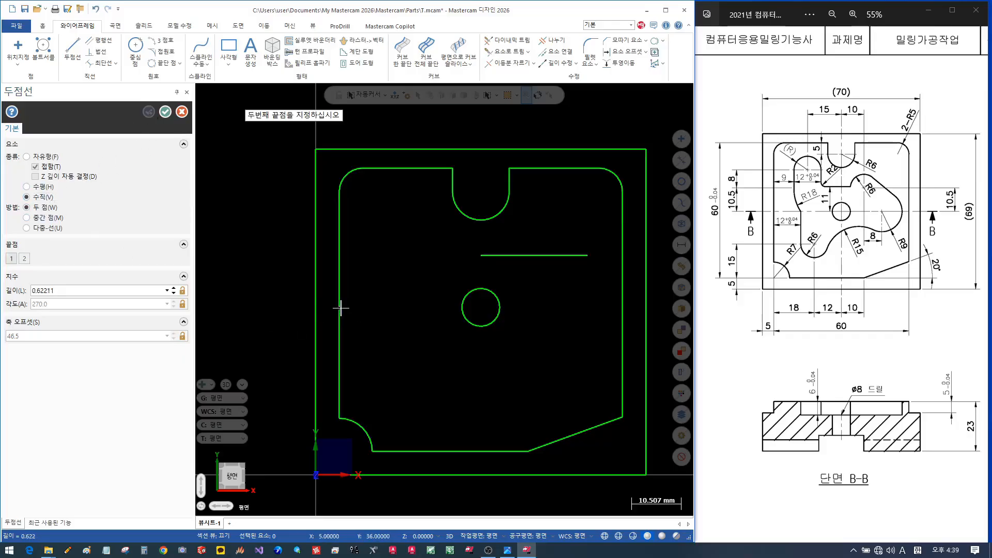
left_click(339, 401)
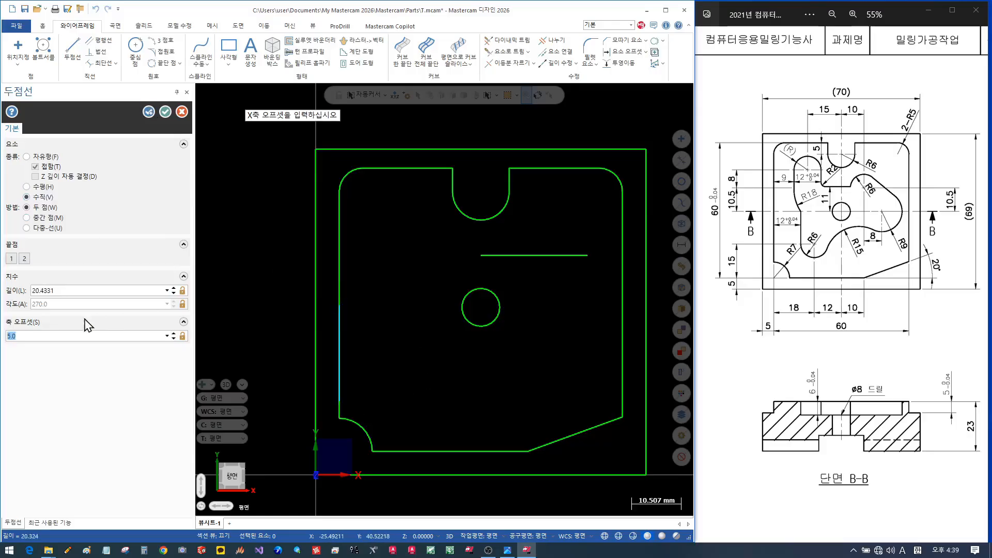
type("5.0")
key("BackSpace")
key("BackSpace")
key("BackSpace")
type("17")
key("Return")
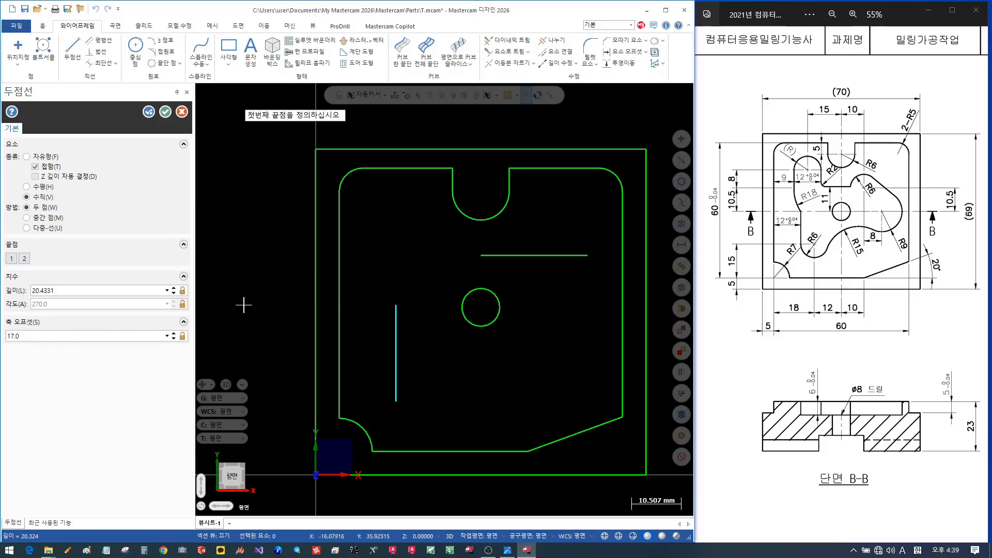
left_click(148, 113)
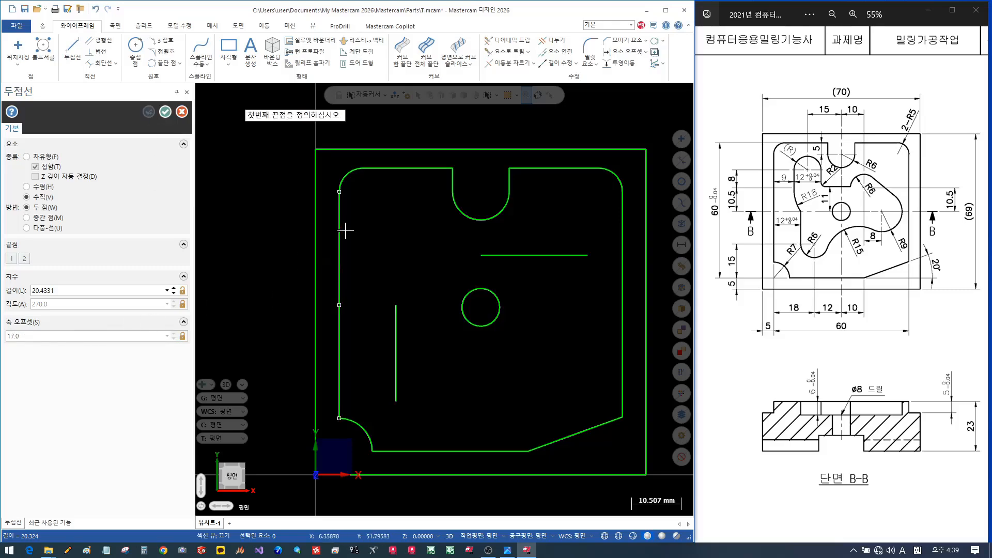
Start another vertical line on the inner profile's left edge, just below the upper-left corner arc.
left_click(339, 207)
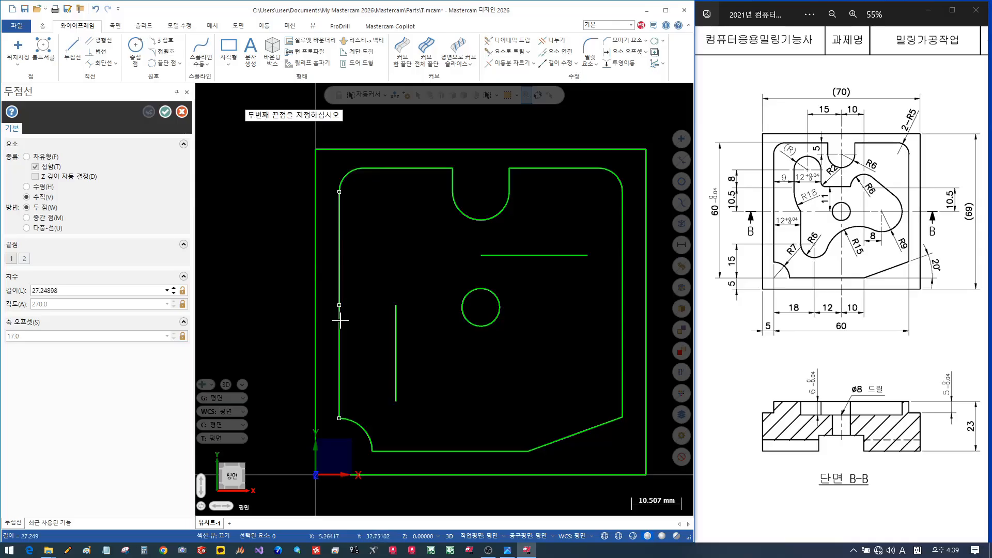
Finish the vertical construction line about 27 mm long down the outline's left edge and set its X-axis offset to 14 (5+9).
left_click(339, 321)
left_click(67, 336)
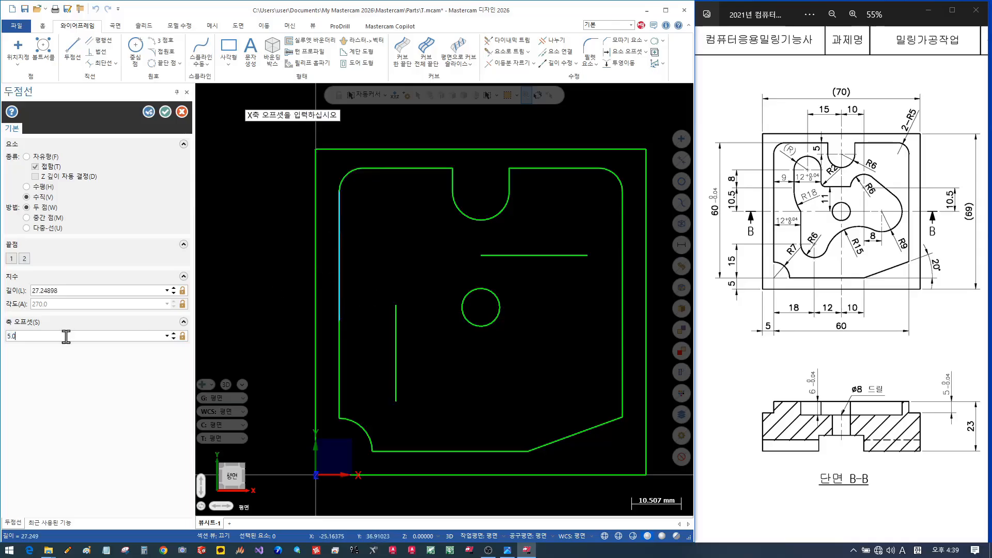
type("+9")
key("Return")
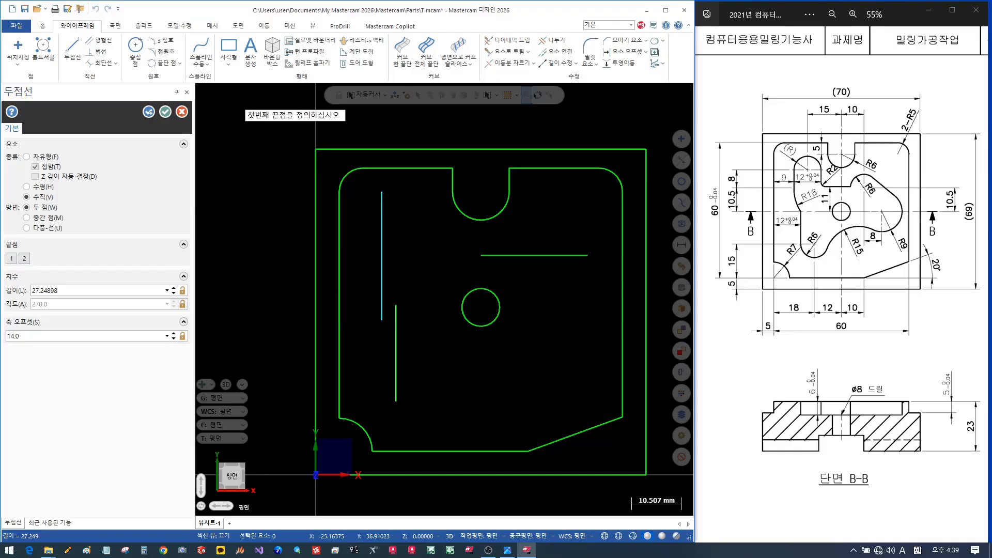
left_click(165, 112)
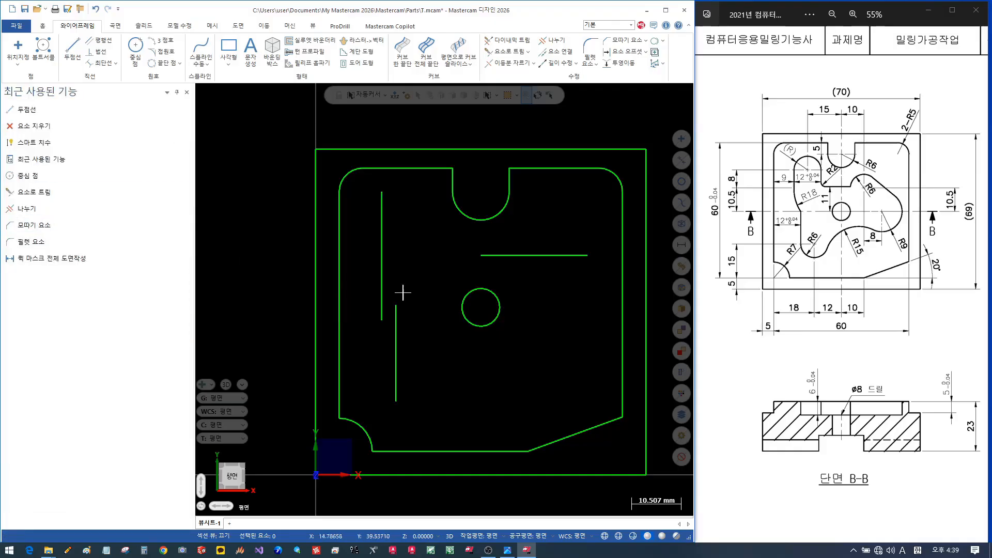
Draw a vertical line about 17 mm long downward from the top slot's arc centre and set its X-axis offset to 20 (35-15).
scroll(579, 291, "up", 2)
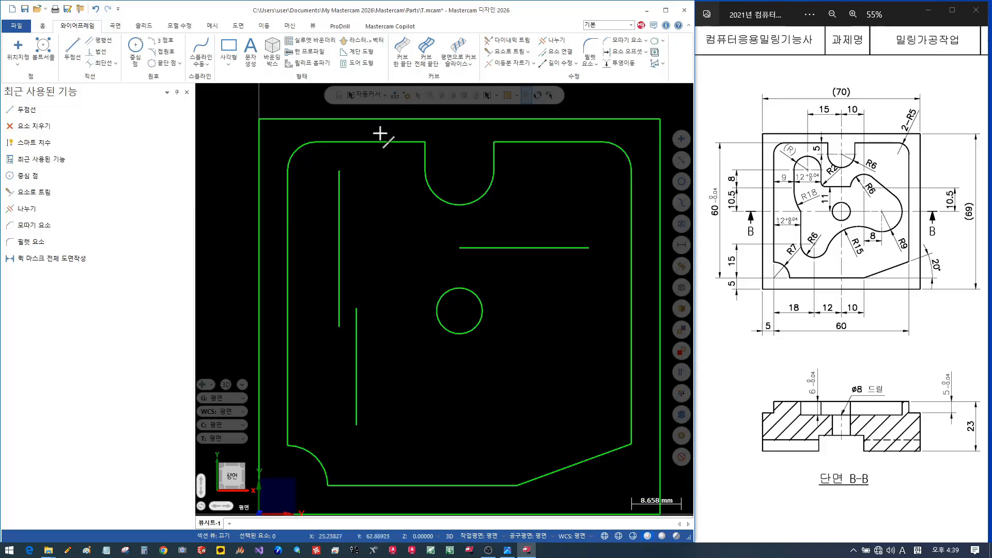
left_click(72, 52)
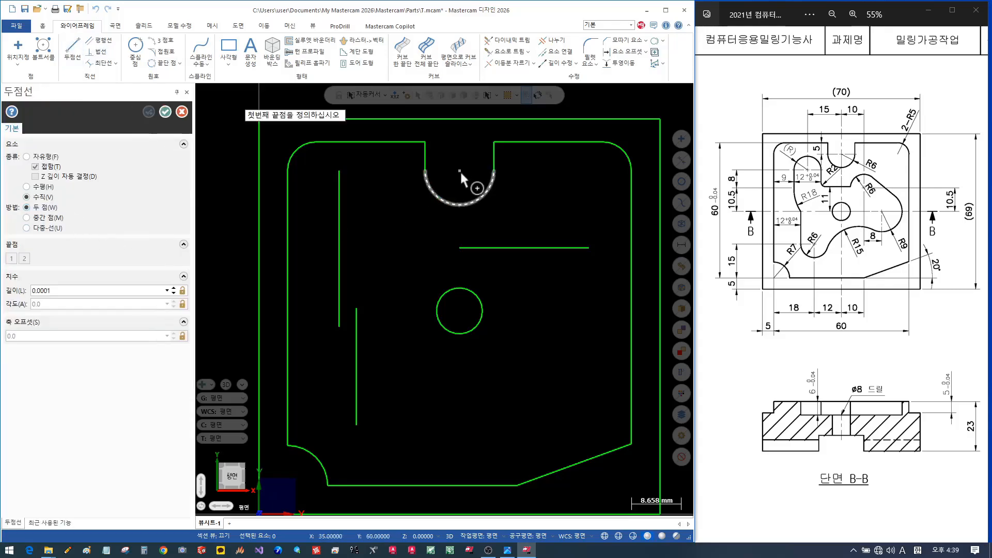
left_click(460, 170)
left_click(459, 269)
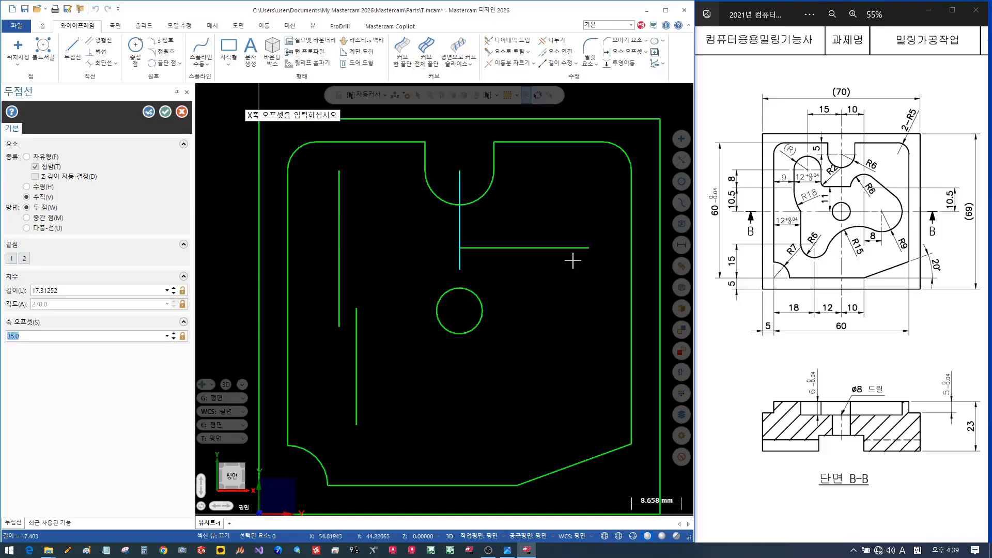
left_click(87, 336)
type("-15")
key("Return")
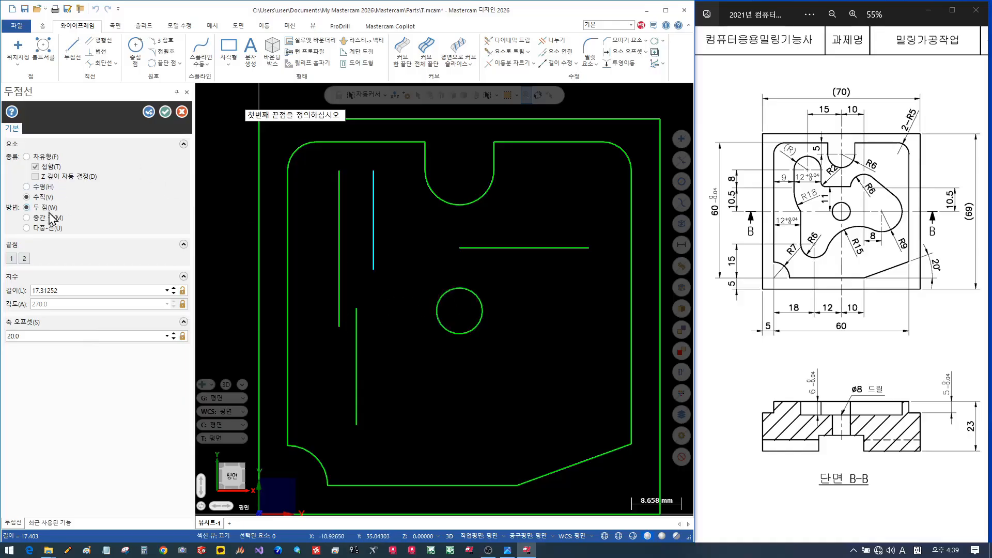
Draw a horizontal line about 26 mm long leftward from the central circle's centre and set its Y-axis offset to 54.
left_click(42, 188)
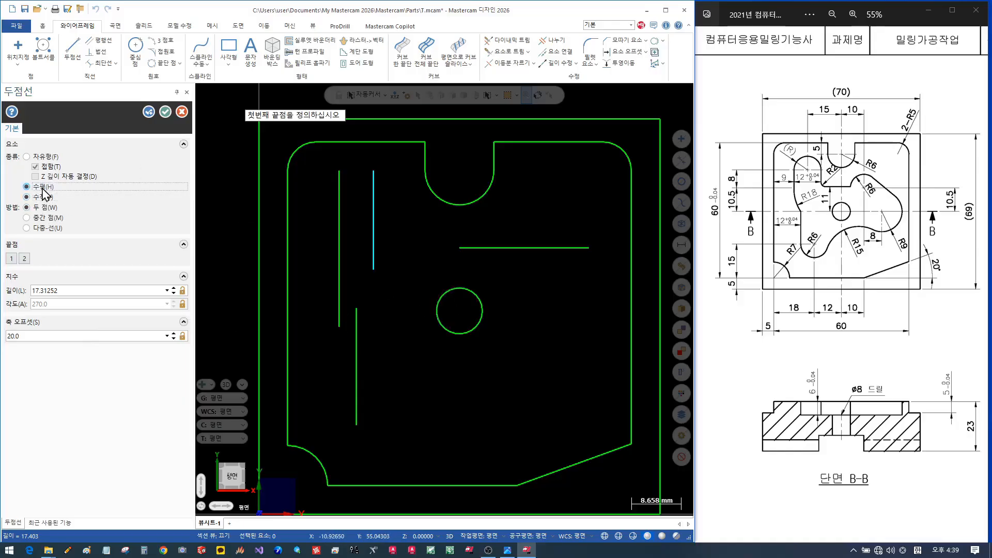
left_click(458, 308)
left_click(304, 308)
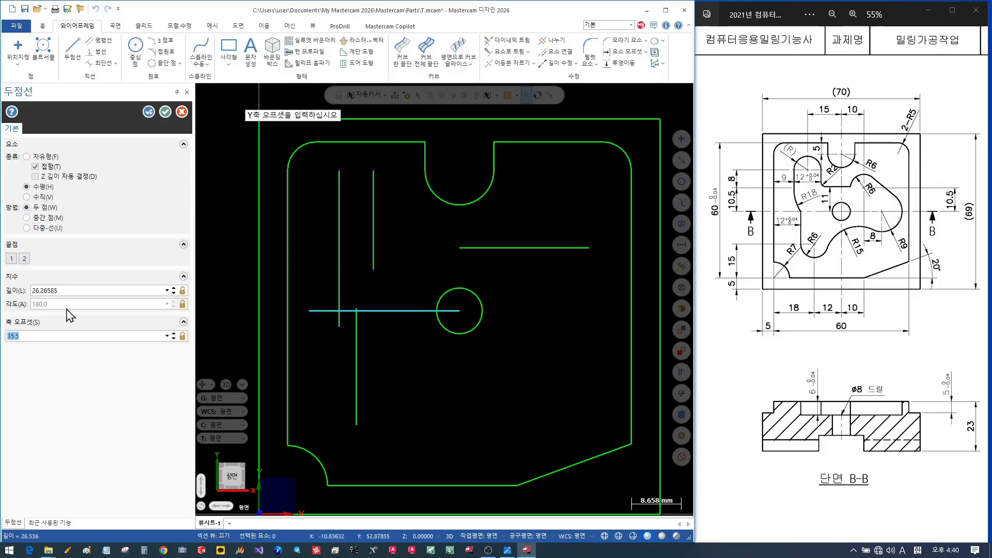
type("35.5")
type("18")
type("+")
key("Return")
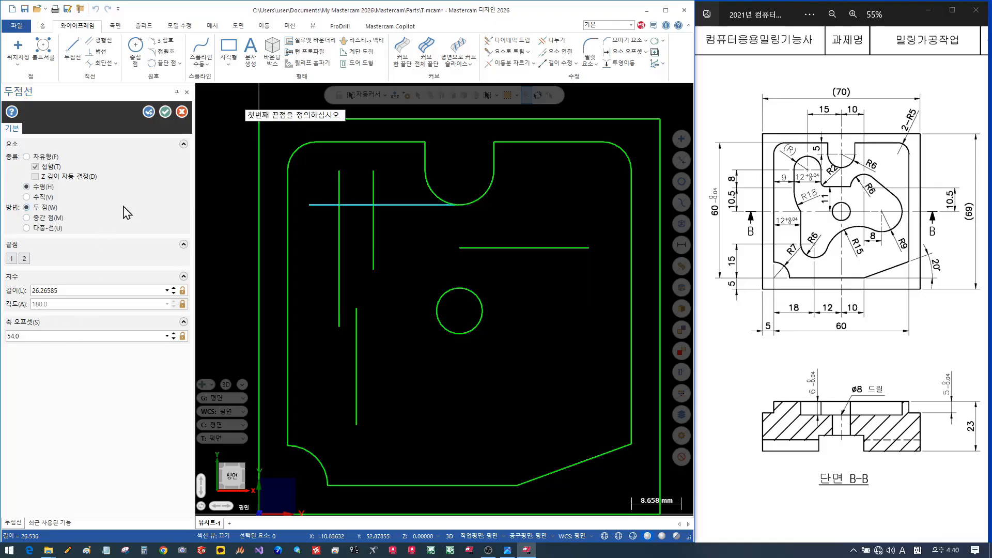
left_click(165, 112)
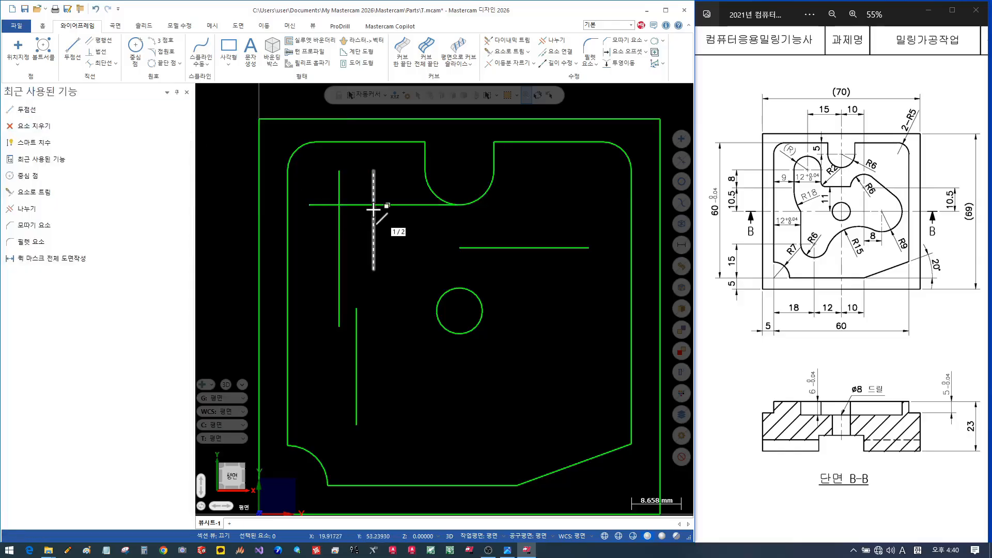
Draw a 12 mm diameter circle centred where the X20 vertical line crosses the Y54 horizontal line.
left_click(136, 51)
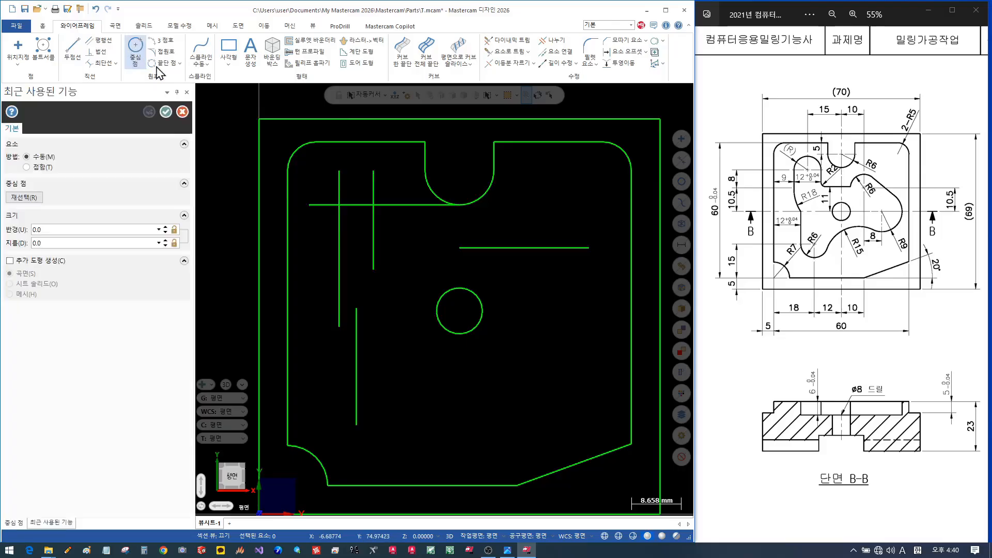
left_click(61, 243)
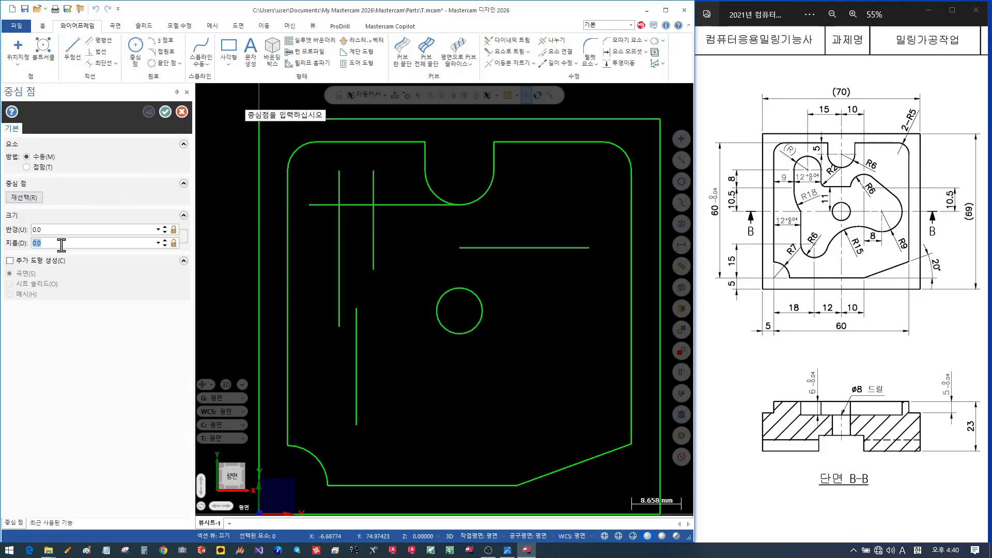
type("12")
key("Return")
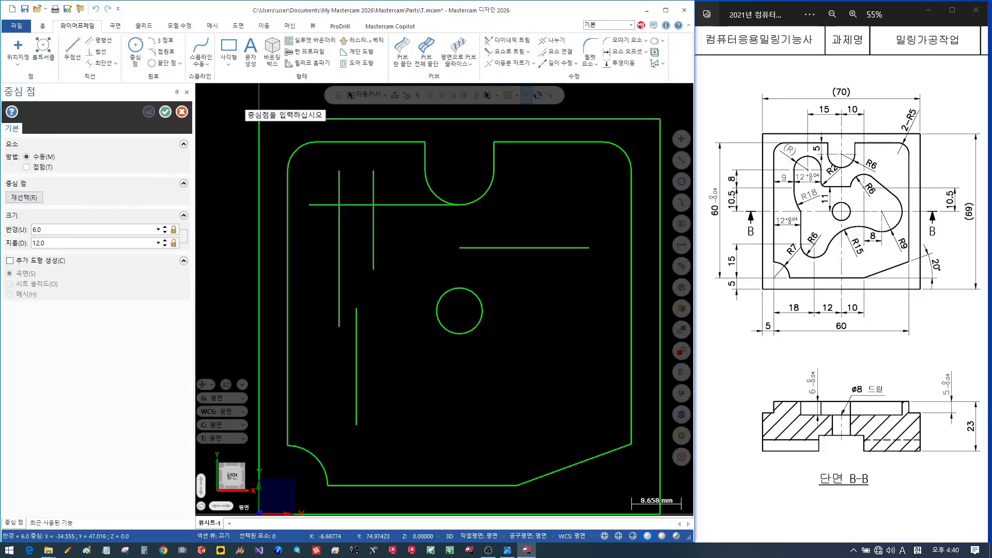
left_click(373, 206)
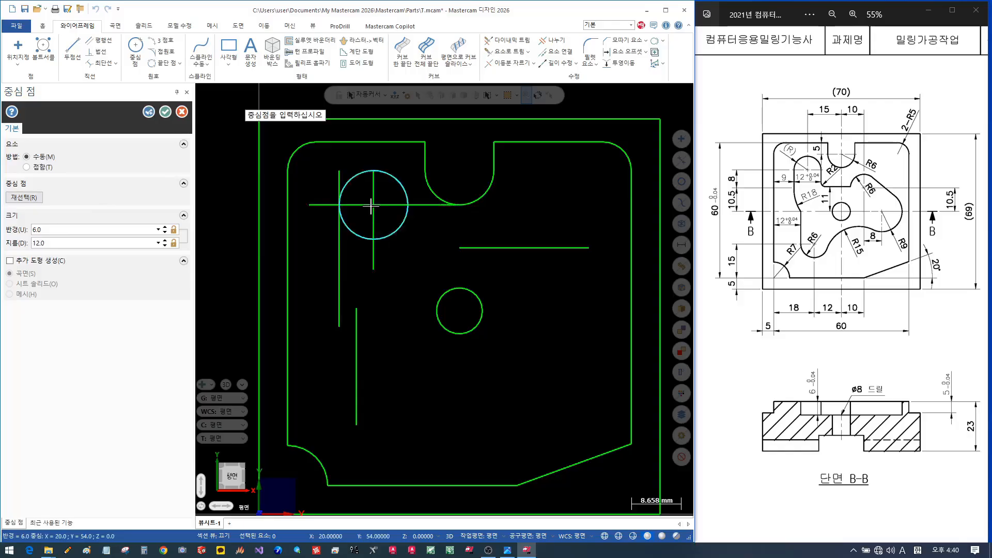
left_click(166, 111)
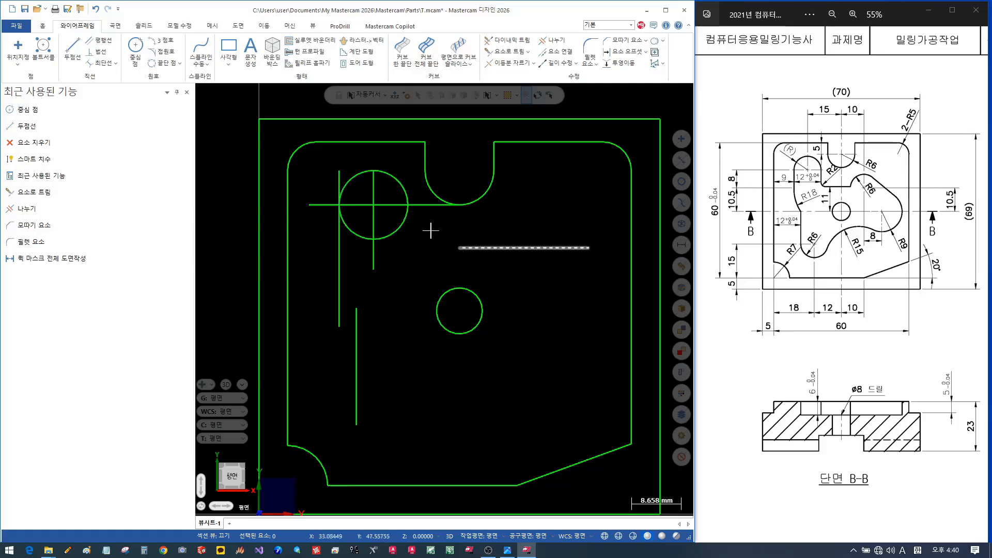
Draw a freeform line about 17.4 mm long straight down from the 12 mm circle's right quadrant point.
left_click(72, 50)
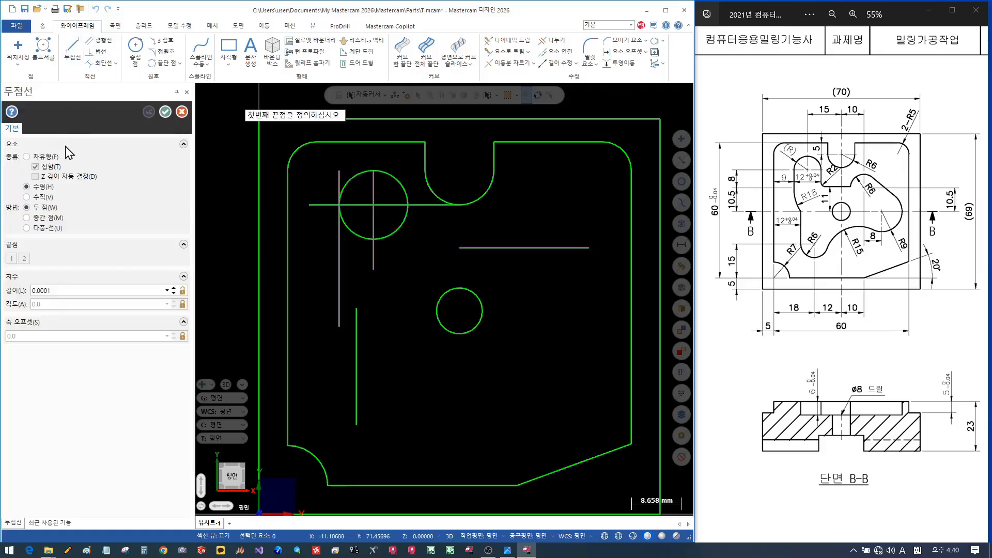
left_click(37, 157)
left_click(406, 206)
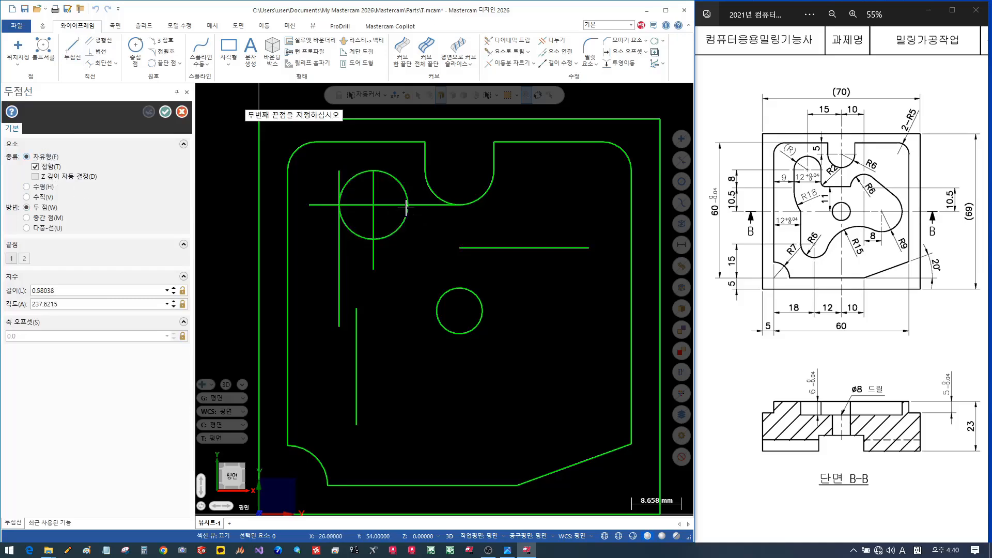
left_click(406, 304)
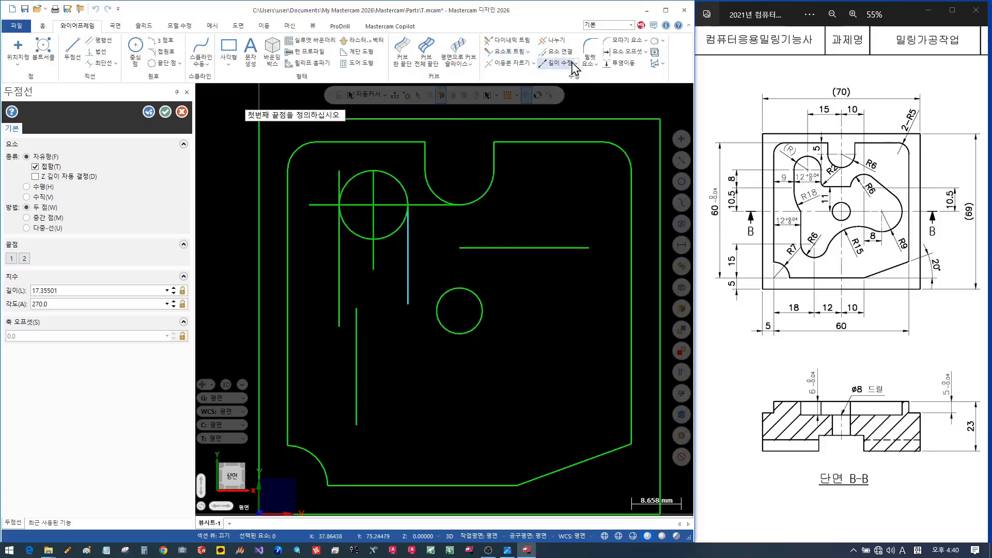
Fillet the new vertical line and the horizontal line above the central circle with a 2 mm radius, trimming both.
left_click(589, 52)
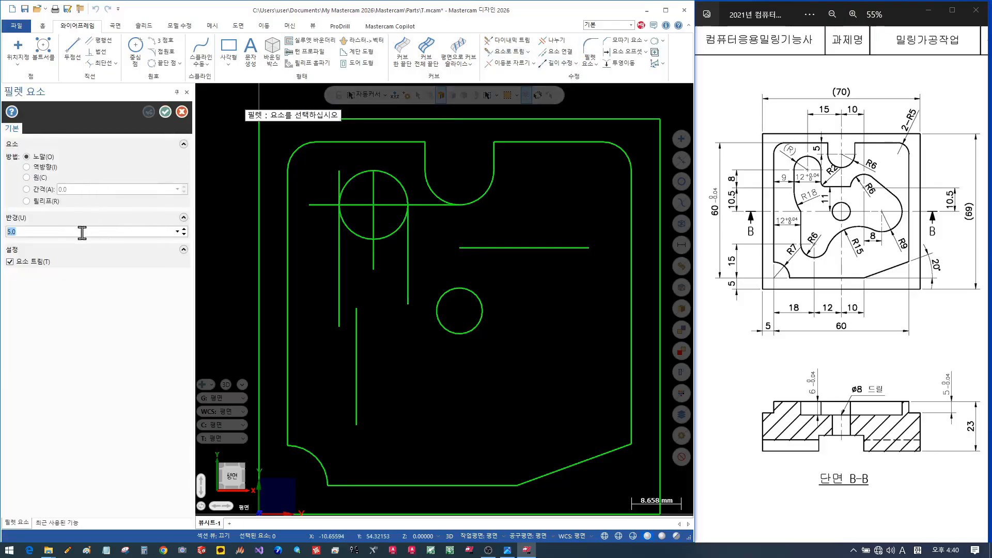
left_click(408, 222)
left_click(490, 241)
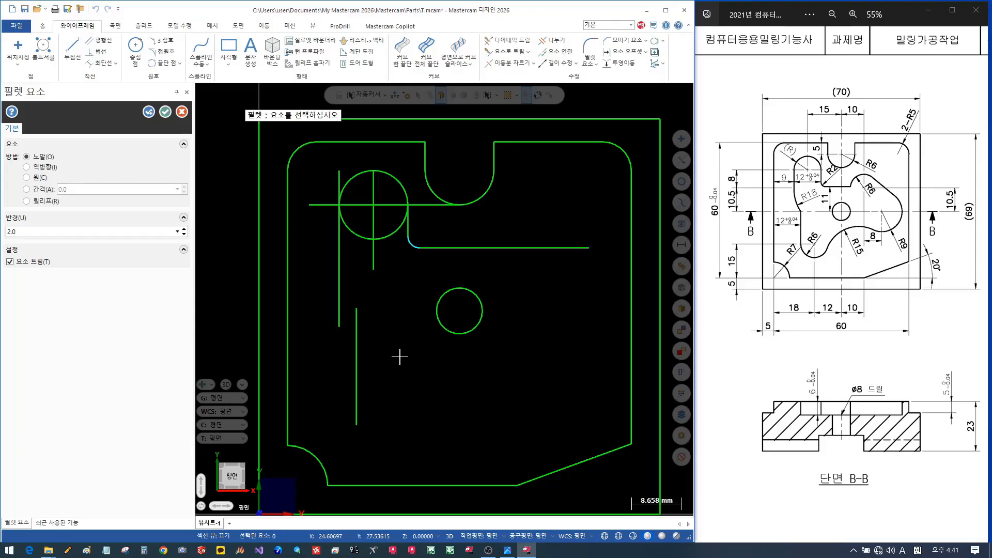
left_click(165, 112)
Draw a horizontal line about 39.8 mm long leftward from the central circle's centre, past the part's left edge.
left_click(73, 51)
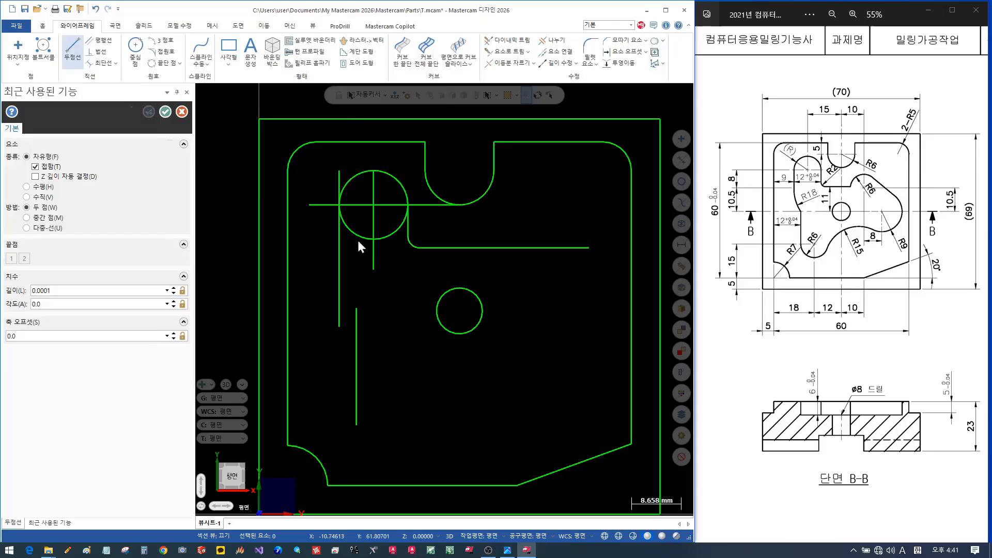
left_click(459, 310)
left_click(231, 310)
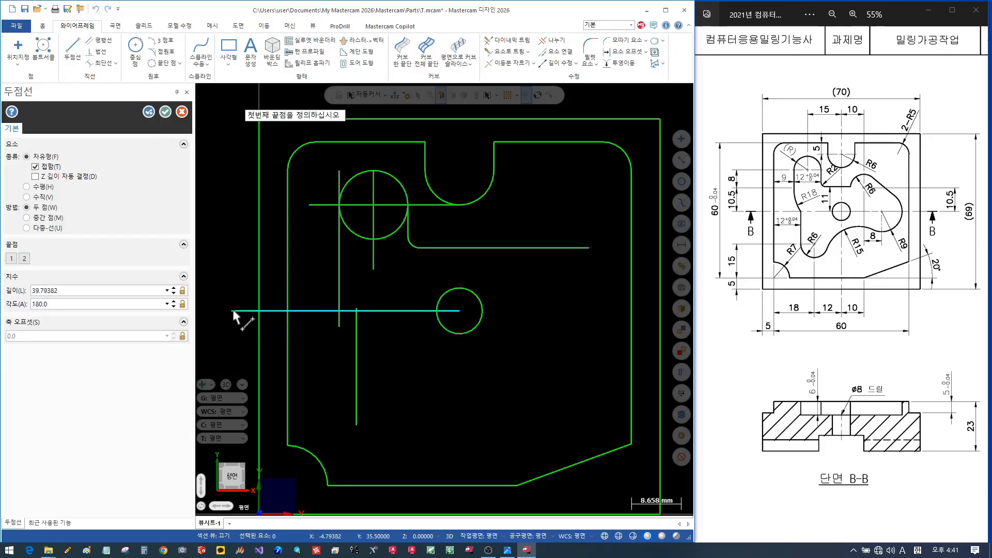
left_click(165, 111)
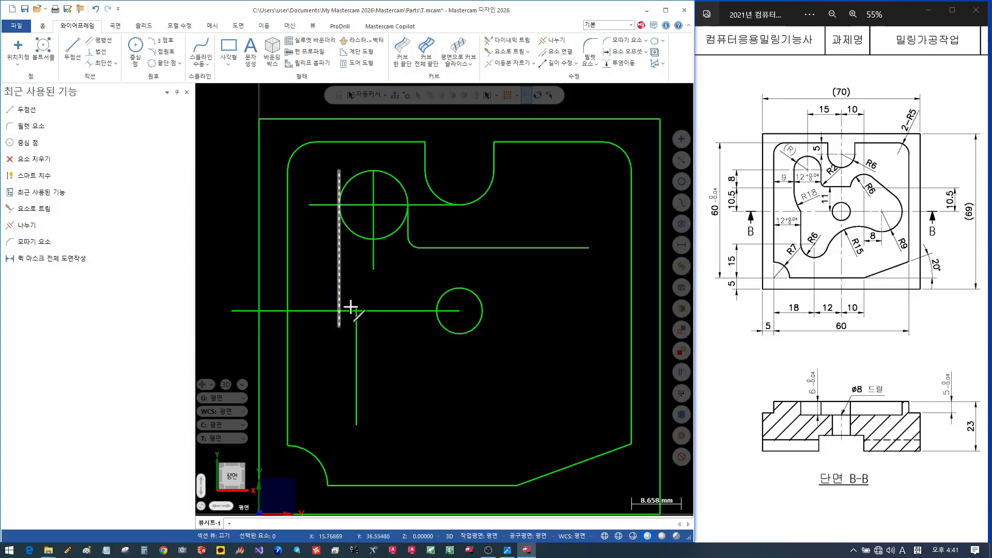
Create an 18 mm radius one-point tangent arc (한점) from the X14 vertical line through the X17 line's upper end, keeping the upper-left arc.
scroll(310, 295, "up", 2)
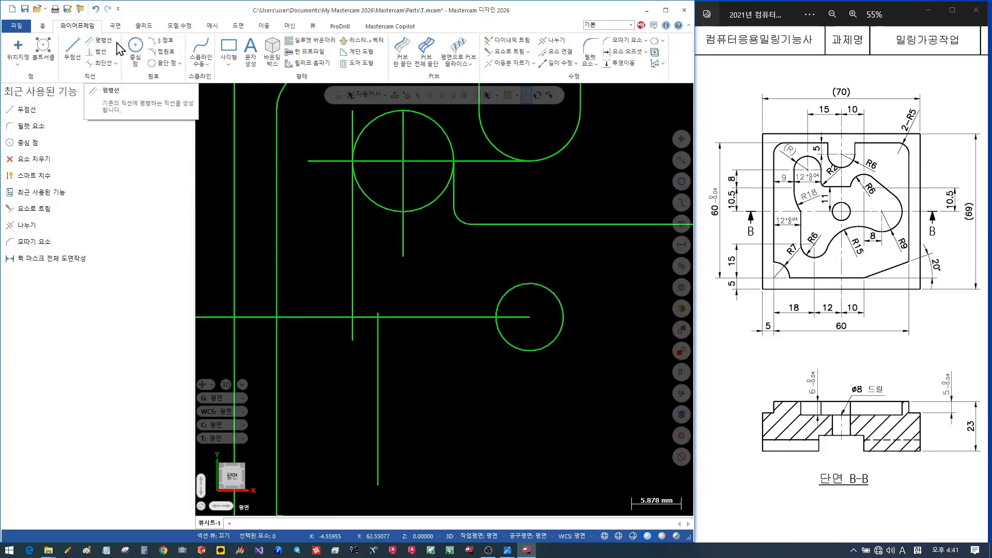
left_click(165, 53)
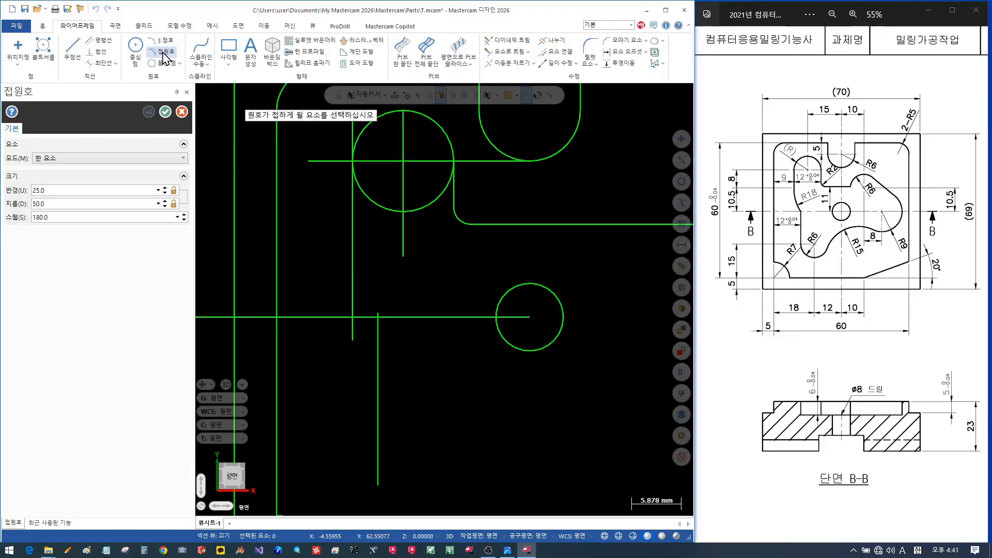
left_click(103, 158)
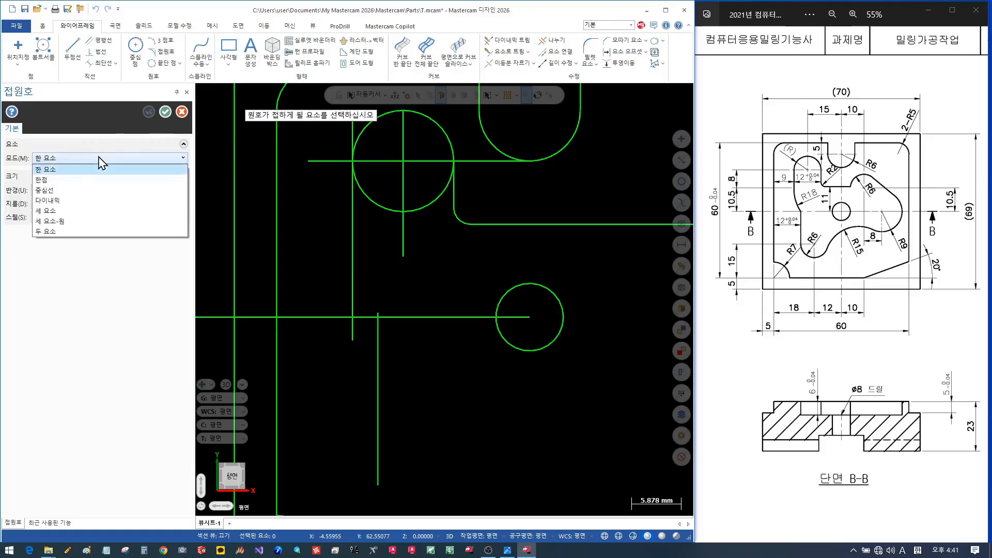
left_click(58, 181)
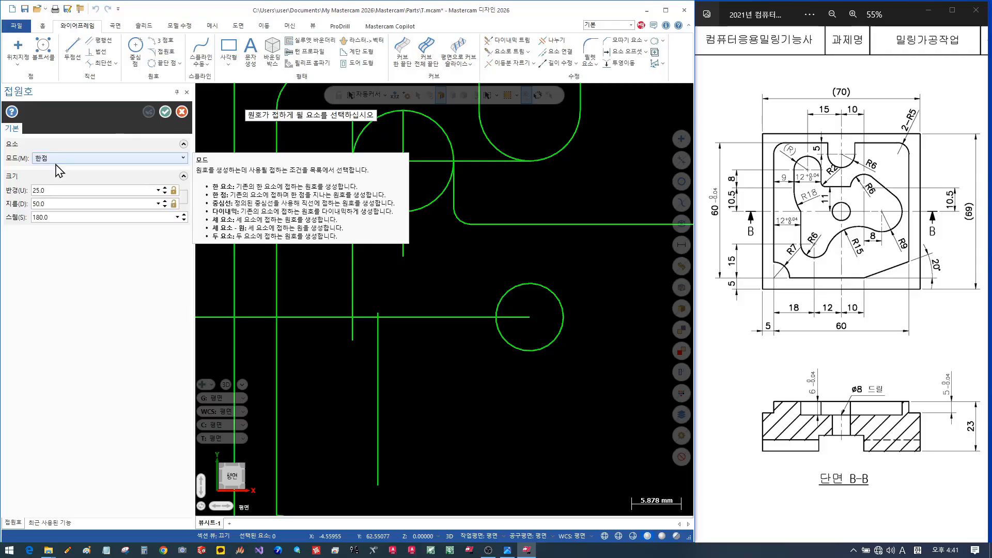
double_click(67, 192)
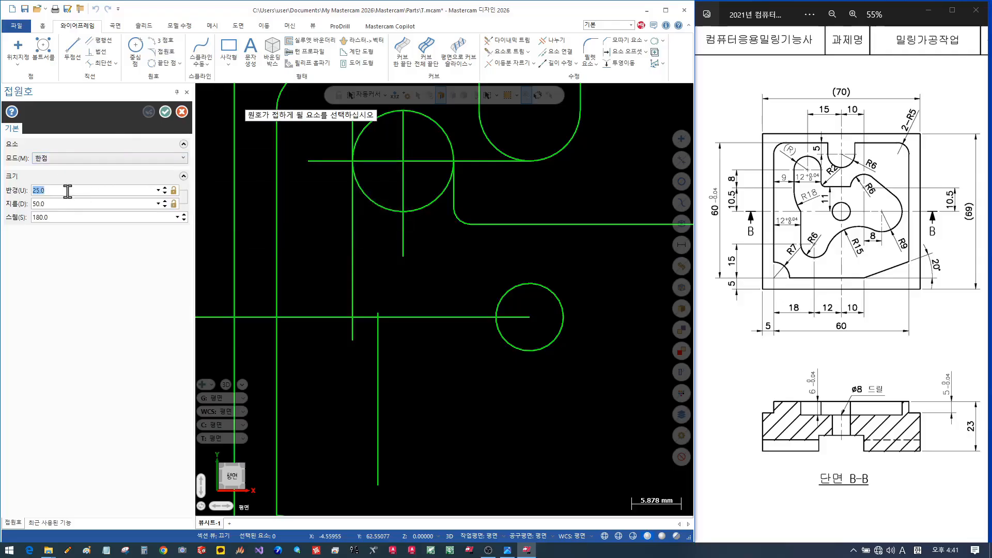
type("18")
left_click(353, 244)
scroll(376, 290, "up", 1)
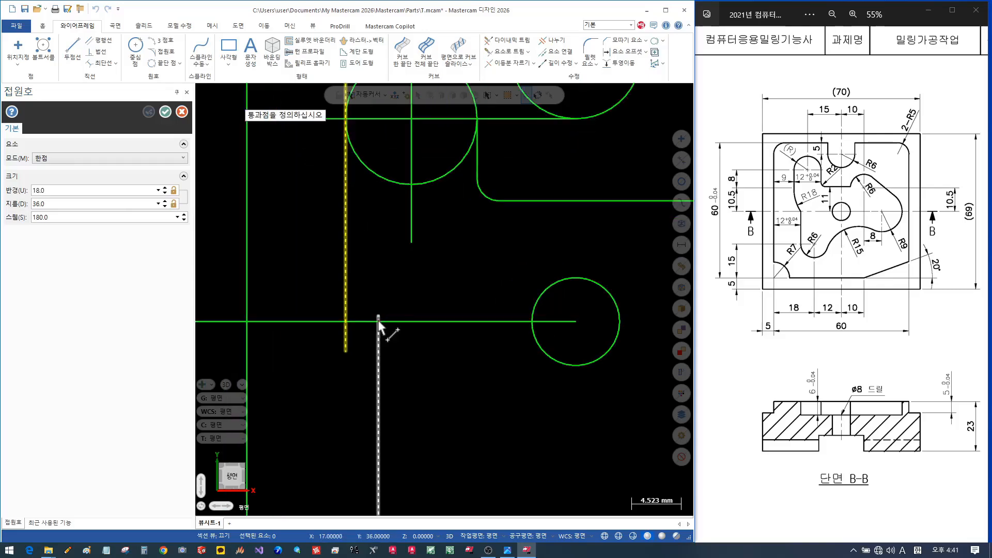
left_click(378, 322)
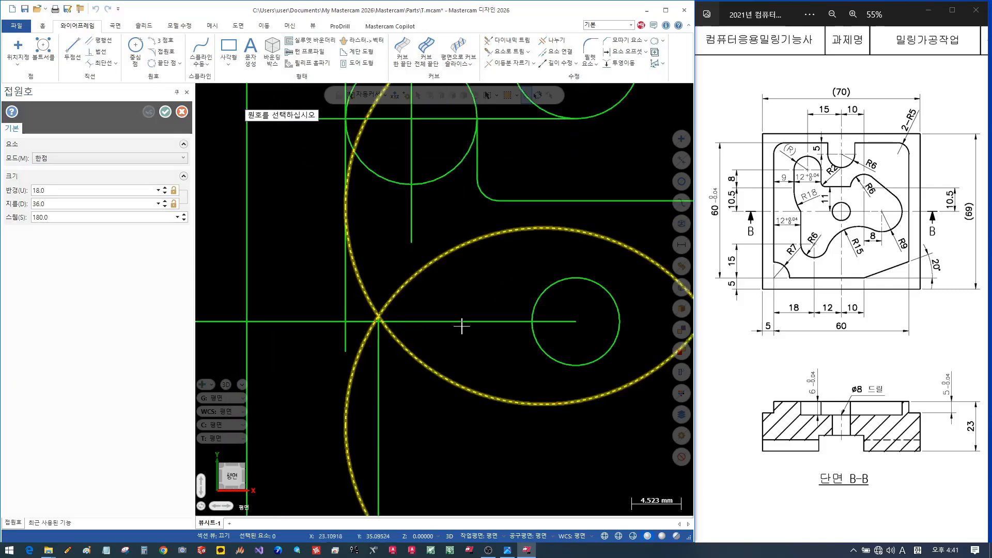
left_click(361, 278)
scroll(450, 361, "down", 3)
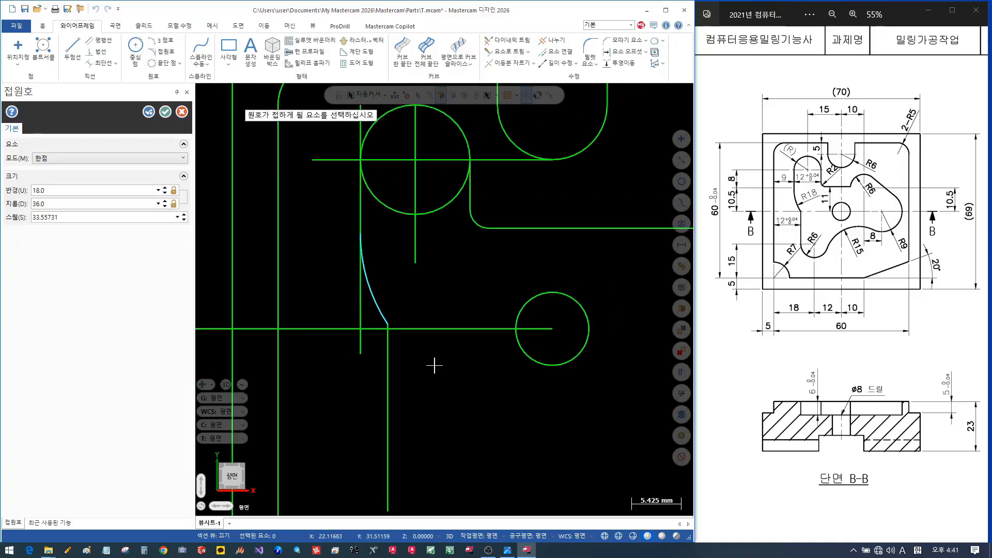
scroll(373, 335, "up", 3)
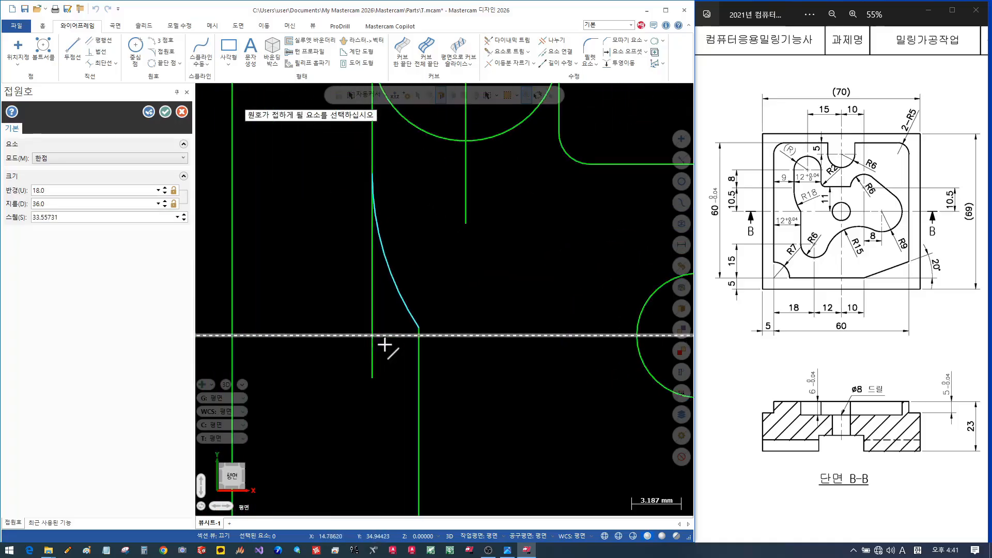
scroll(424, 347, "up", 2)
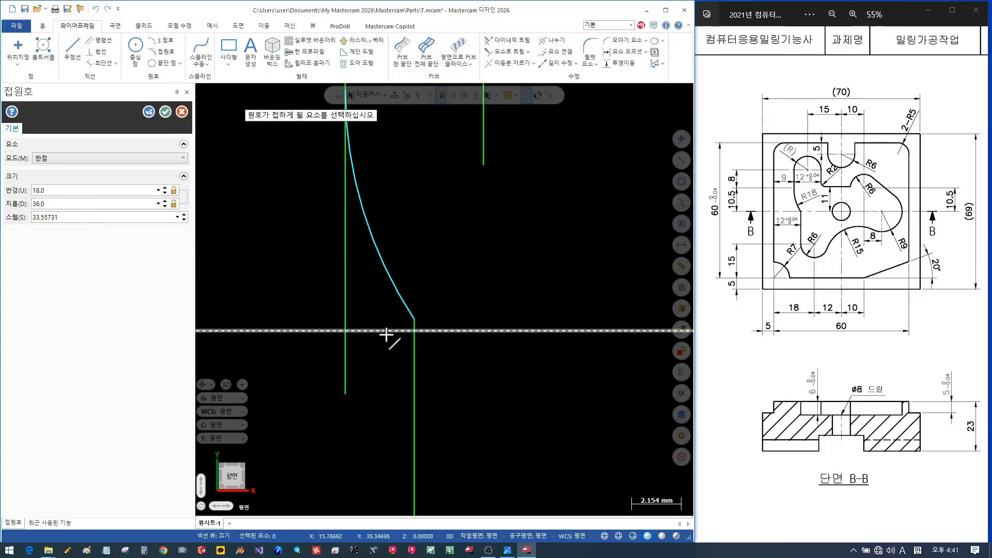
scroll(387, 336, "up", 1)
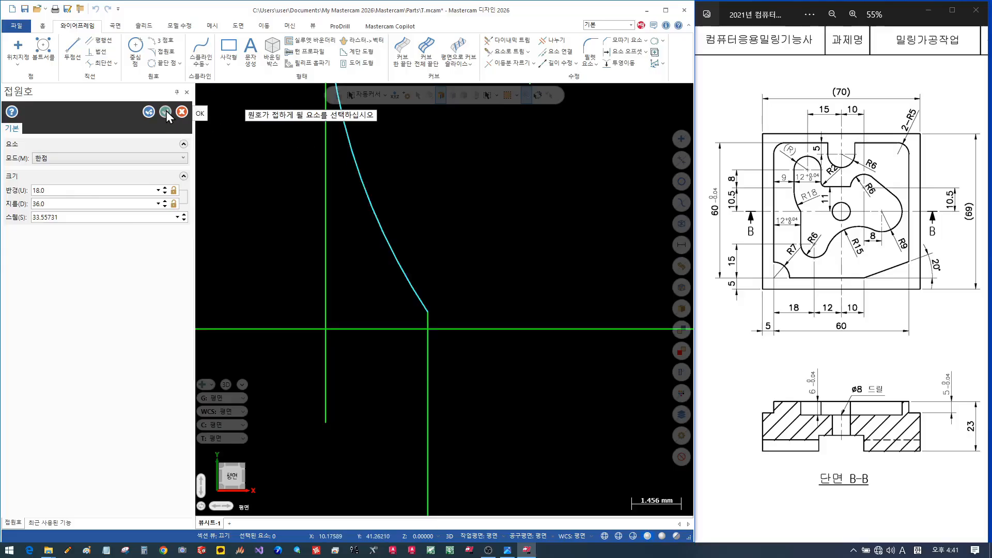
Leave the tangent arc command and delete the 18 mm radius arc between the X14 and X17 vertical lines.
scroll(387, 366, "down", 2)
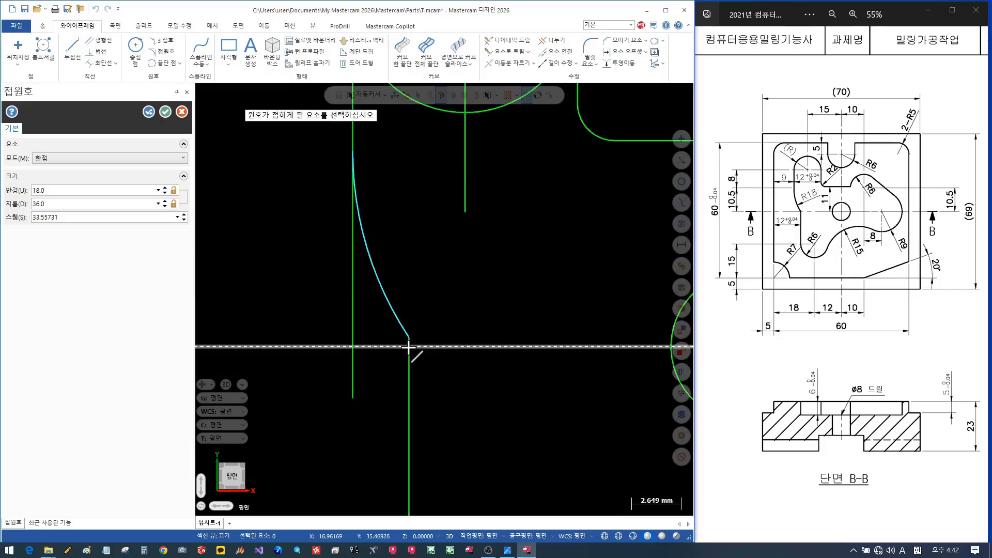
left_click(182, 111)
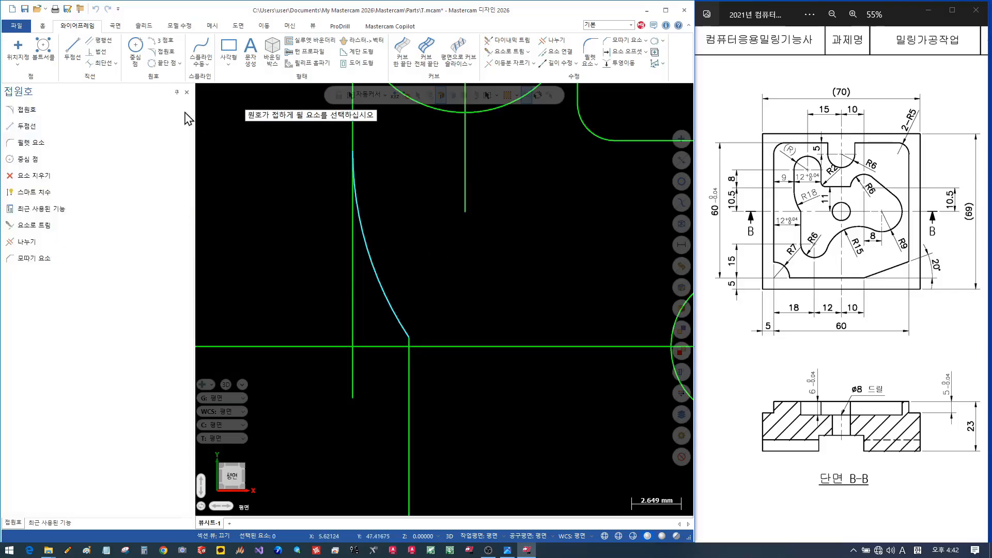
left_click(398, 321)
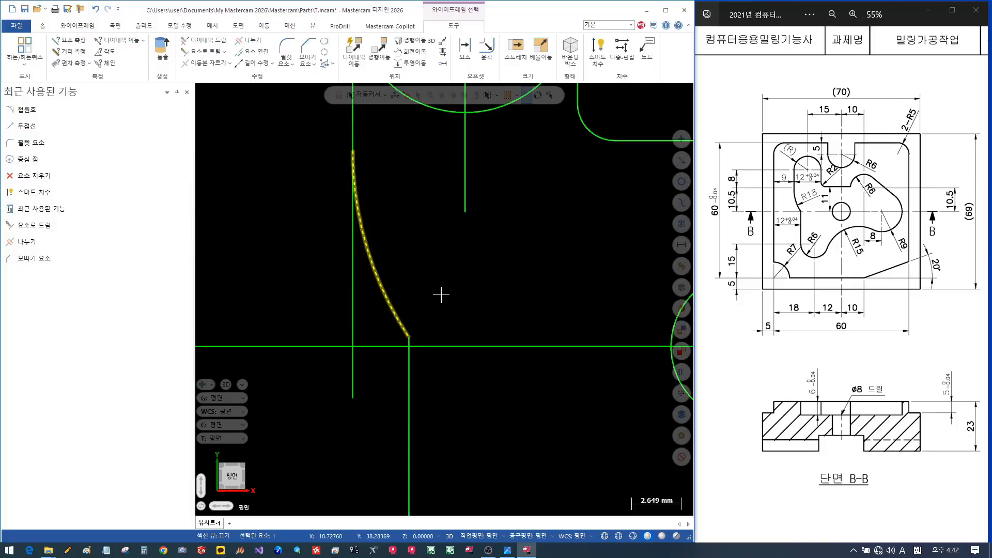
key("Delete")
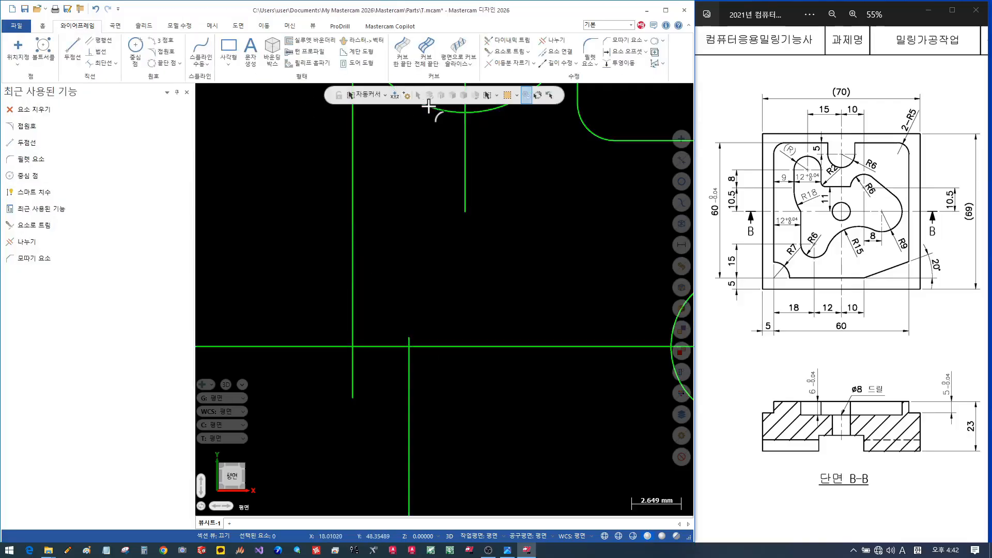
Trim the X17 vertical line's upper end to the horizontal centre line with the one-entity trim, keeping the part below.
left_click(510, 51)
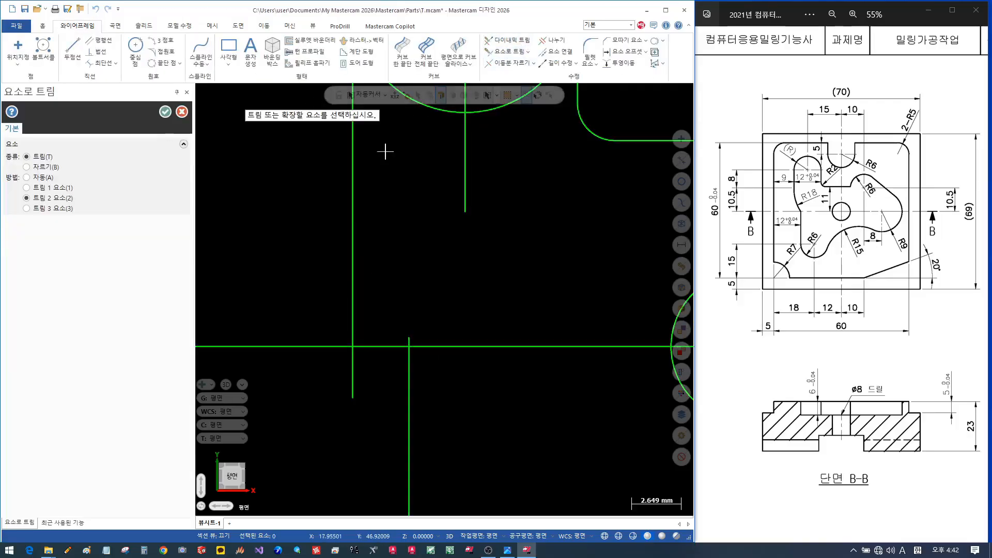
left_click(53, 188)
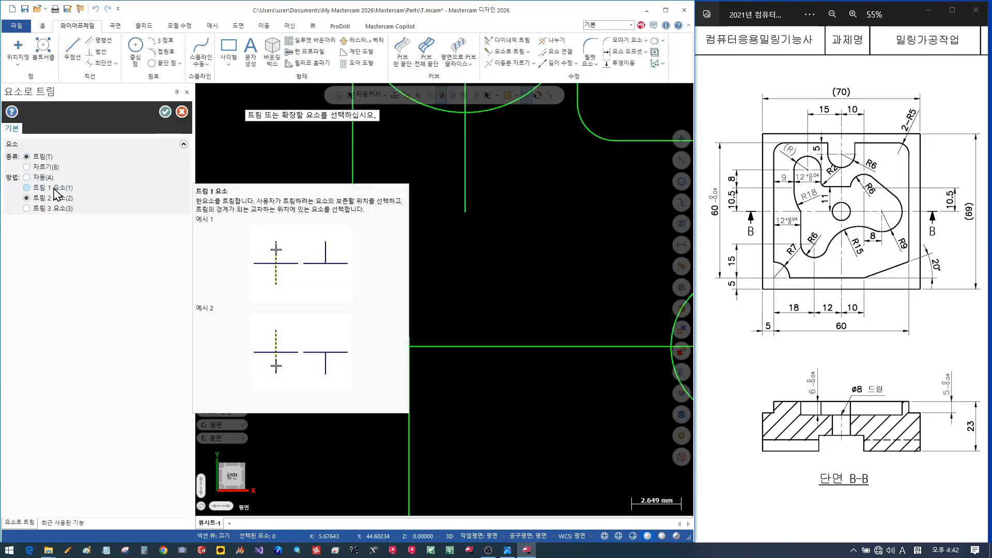
left_click(408, 361)
left_click(441, 346)
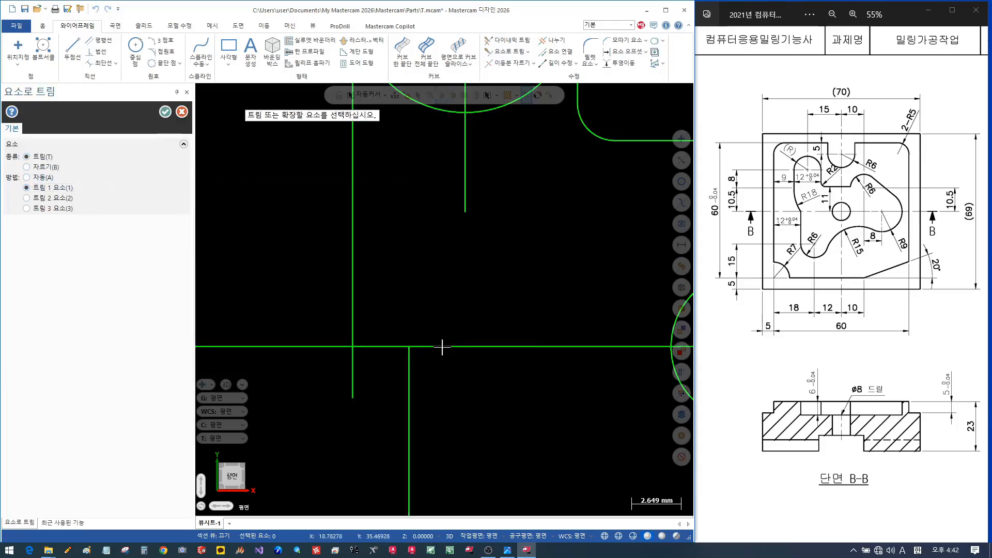
left_click(166, 111)
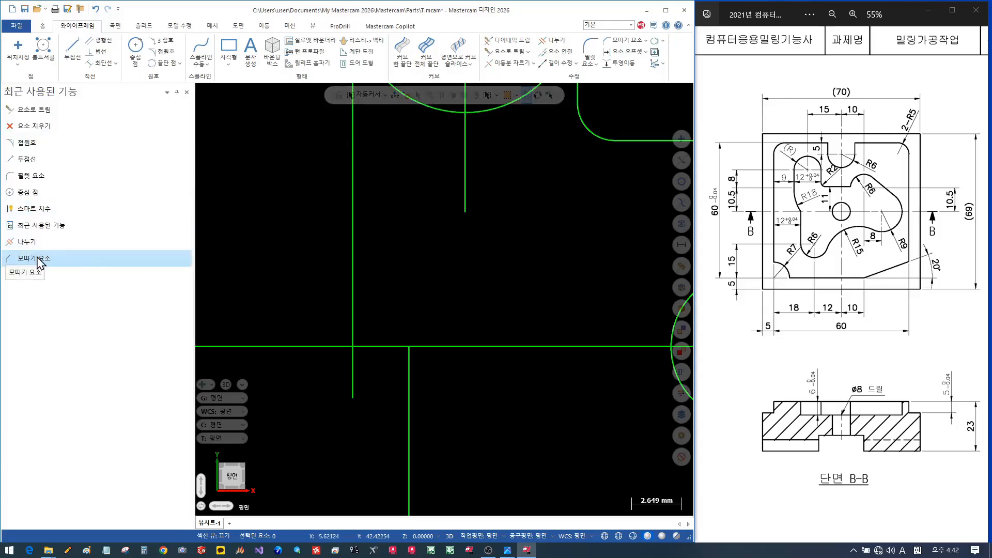
Create an 18 mm radius one-point tangent arc (한점) from the X14 vertical line through the trimmed X17 line's upper end, keeping the upper-left arc.
left_click(28, 142)
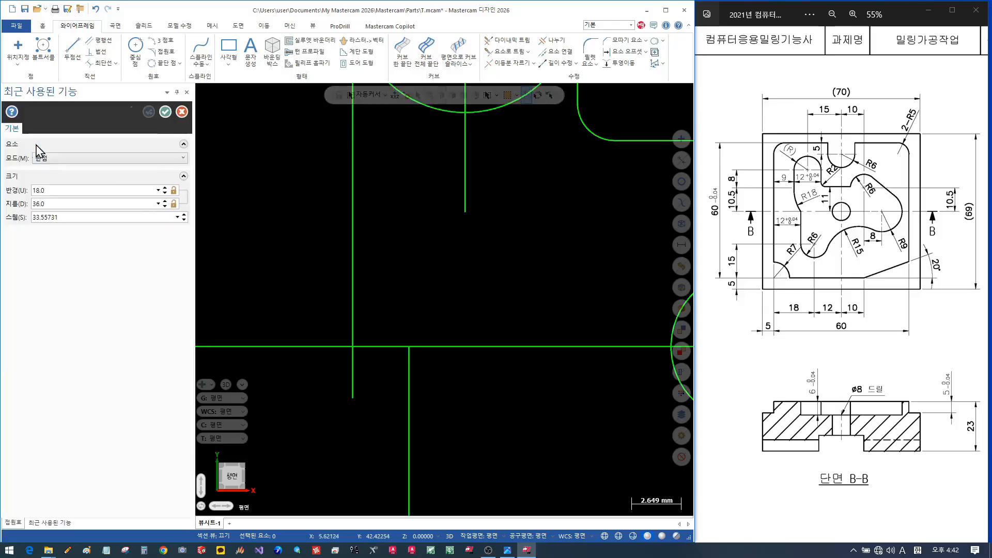
left_click(354, 195)
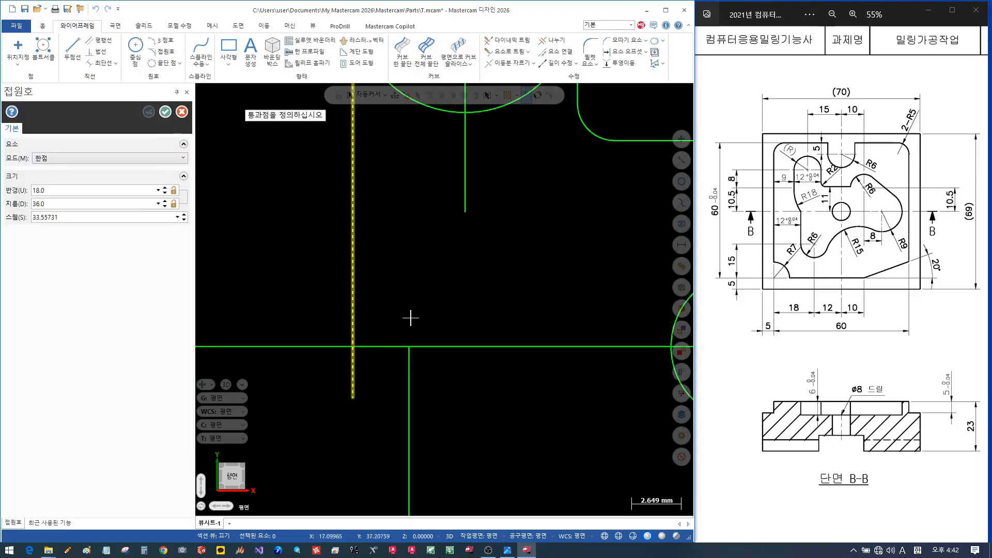
left_click(408, 346)
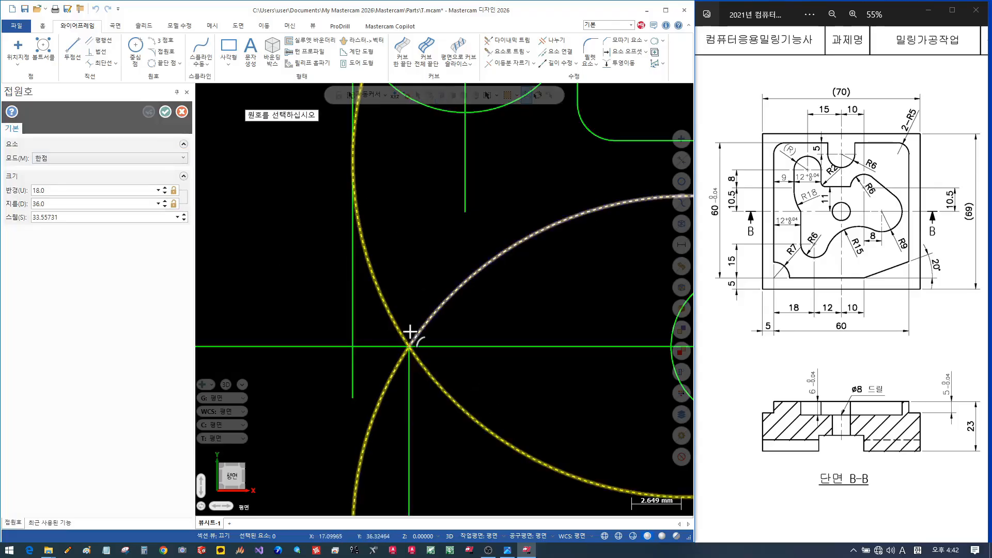
left_click(392, 309)
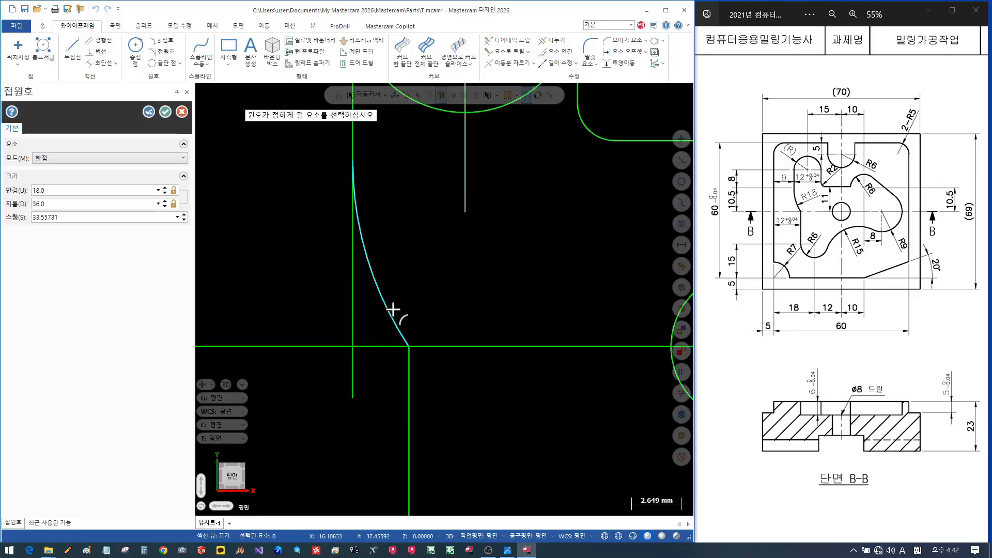
left_click(165, 112)
Trim the X14 and X17 vertical lines to the R18 arc between them with the three-entity trim.
scroll(277, 376, "down", 5)
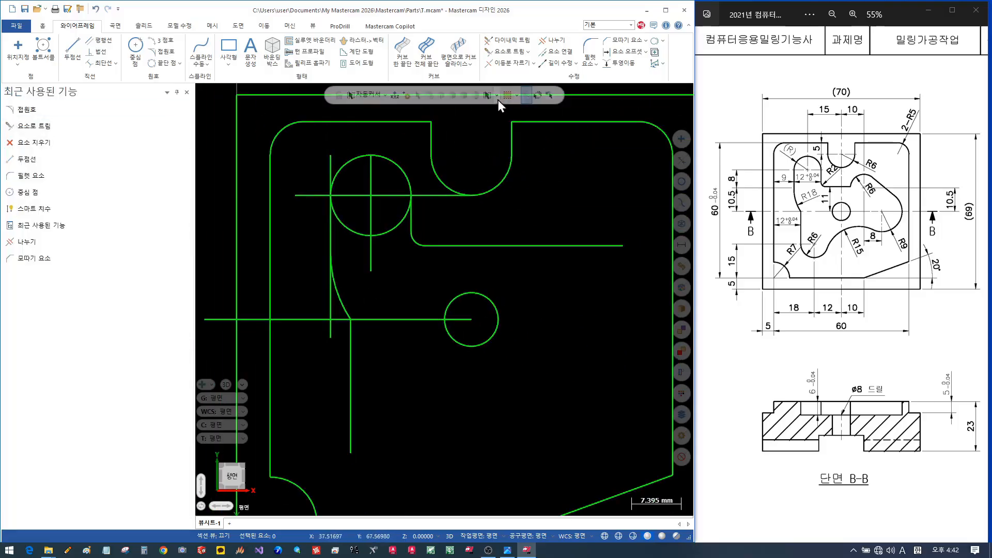
left_click(508, 51)
left_click(52, 208)
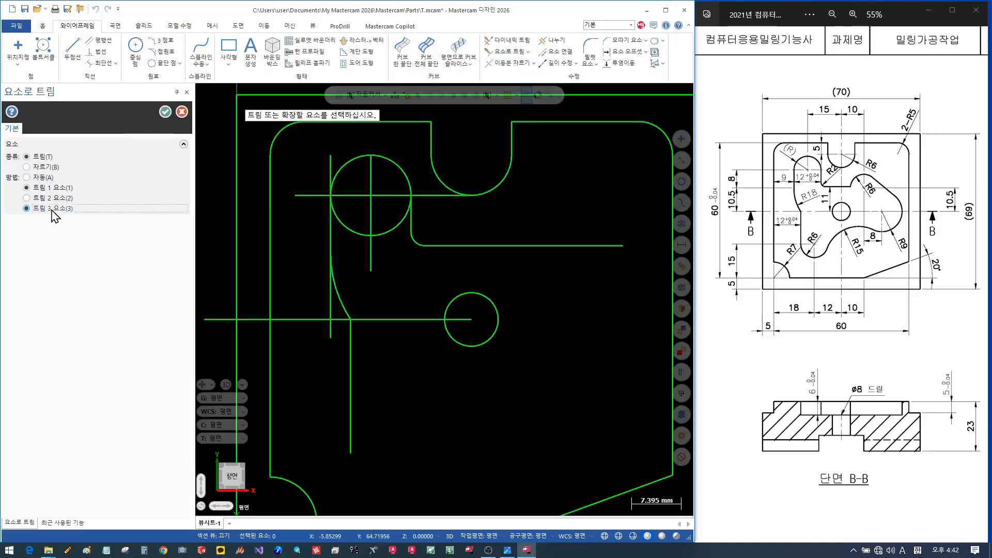
left_click(335, 231)
left_click(354, 352)
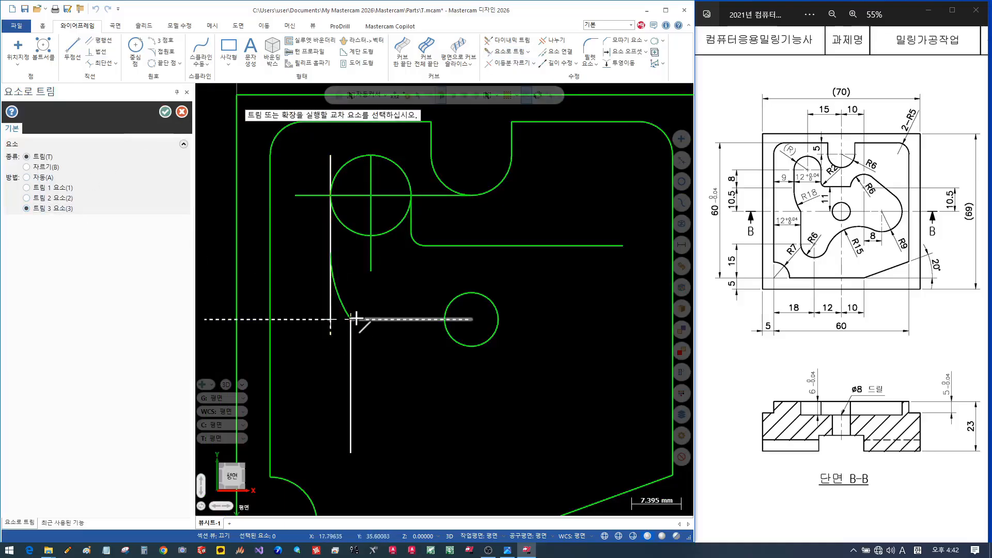
left_click(346, 304)
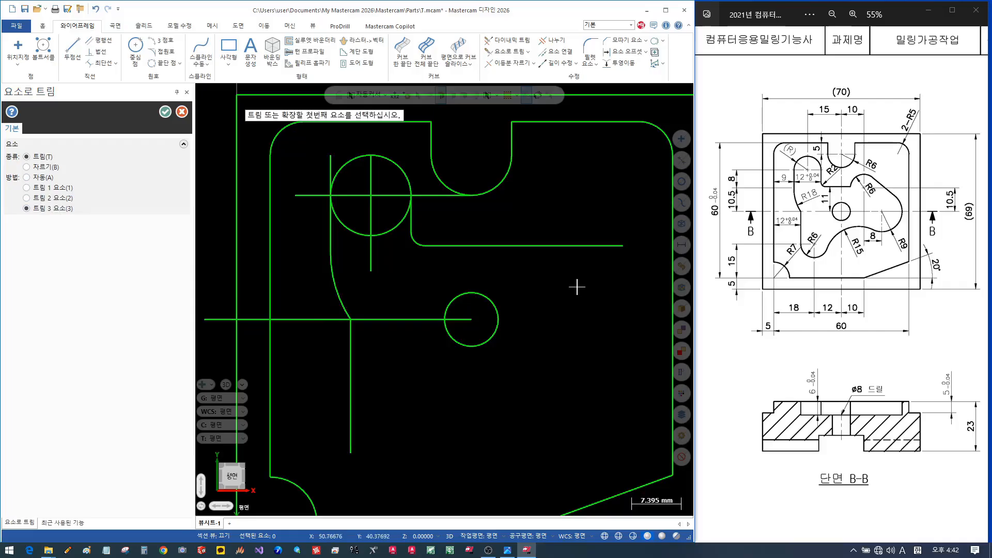
Trim the 12 mm circle against the vertical lines on both its sides with the three-entity trim, keeping its upper half.
scroll(366, 300, "down", 1)
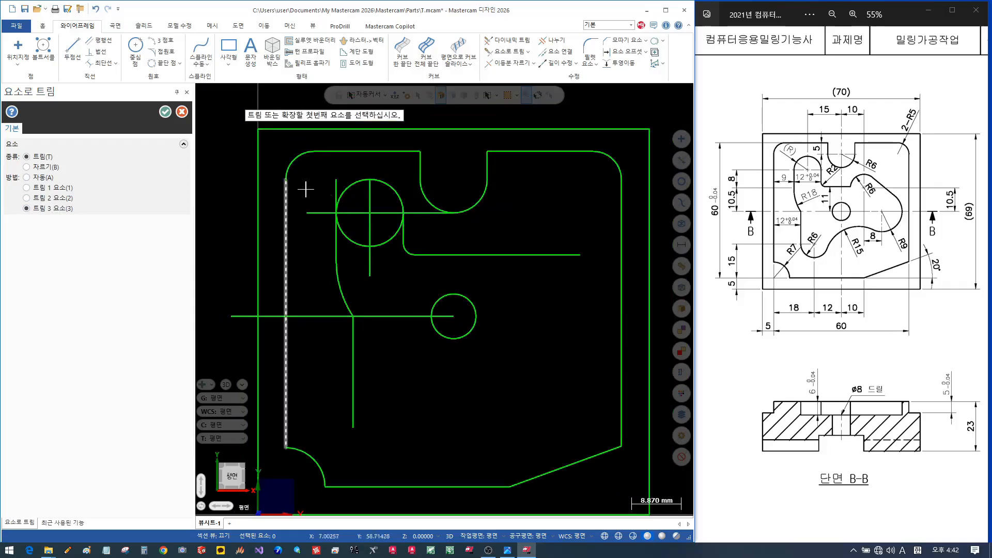
scroll(392, 197, "up", 2)
left_click(315, 265)
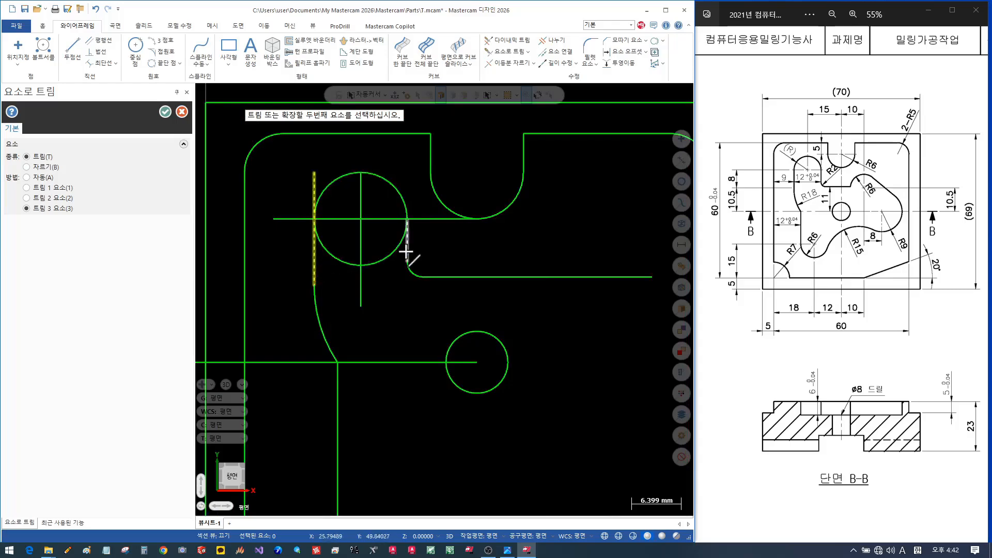
left_click(407, 252)
left_click(375, 176)
Draw a vertical line about 30.3 mm long upward from the central circle's centre height, with its X offset set to 45.
scroll(317, 222, "down", 1)
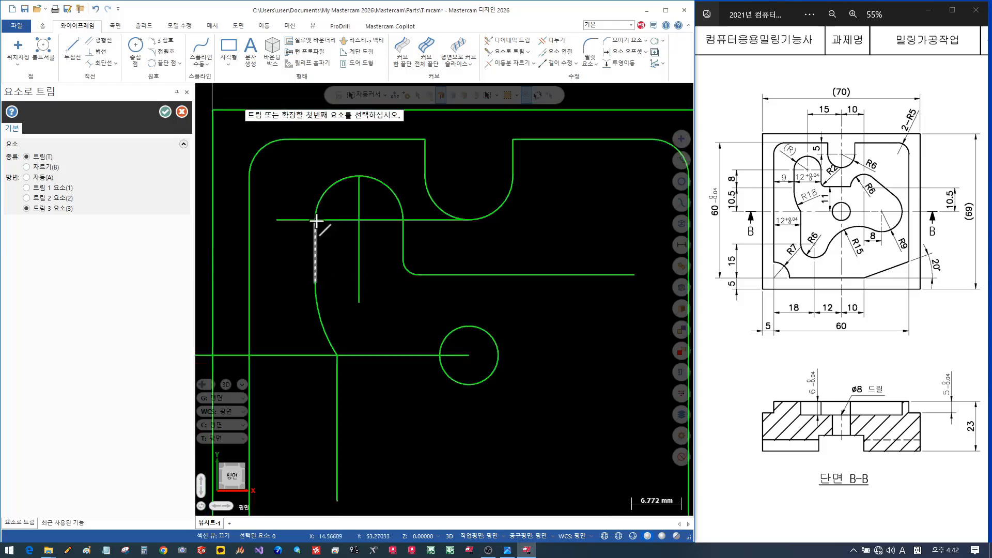
scroll(316, 221, "down", 1)
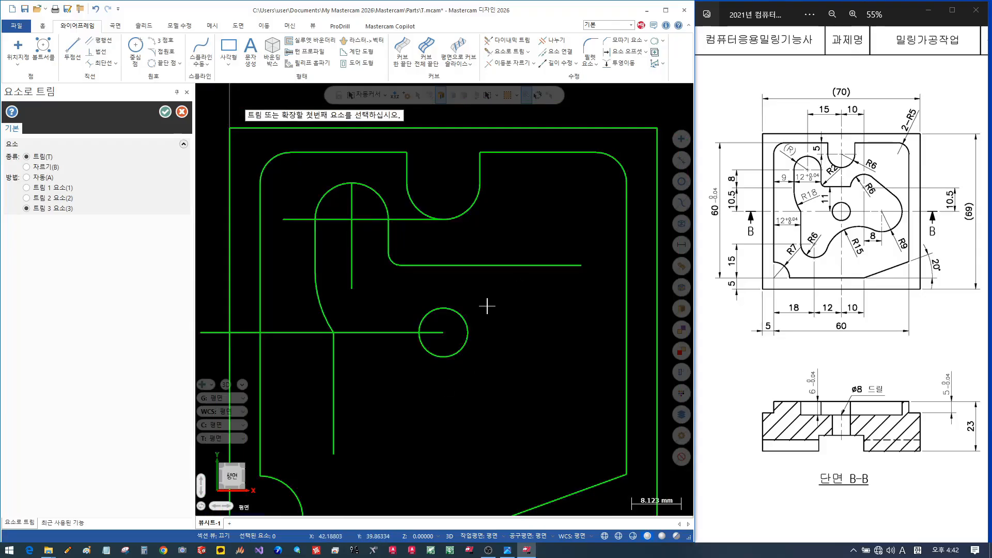
left_click(72, 51)
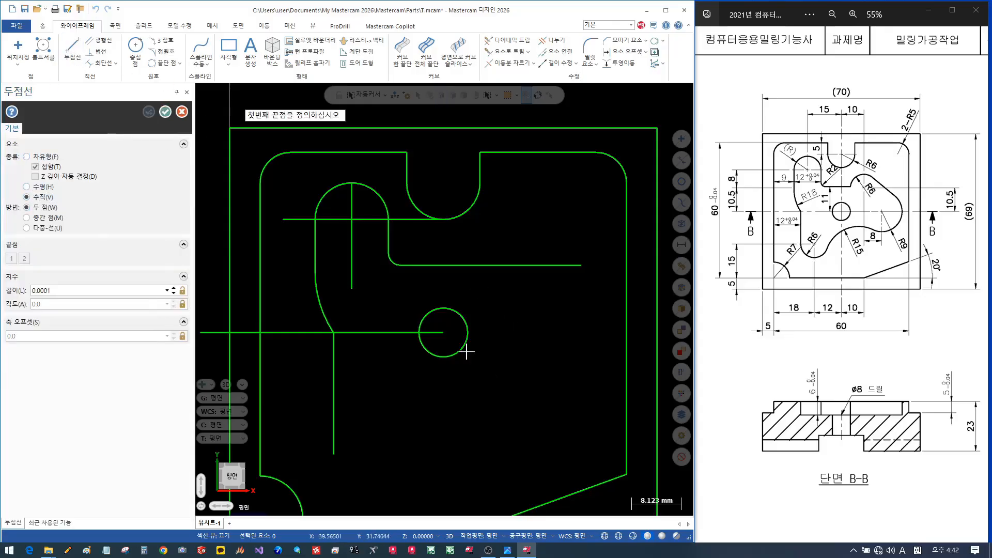
left_click(442, 332)
left_click(443, 147)
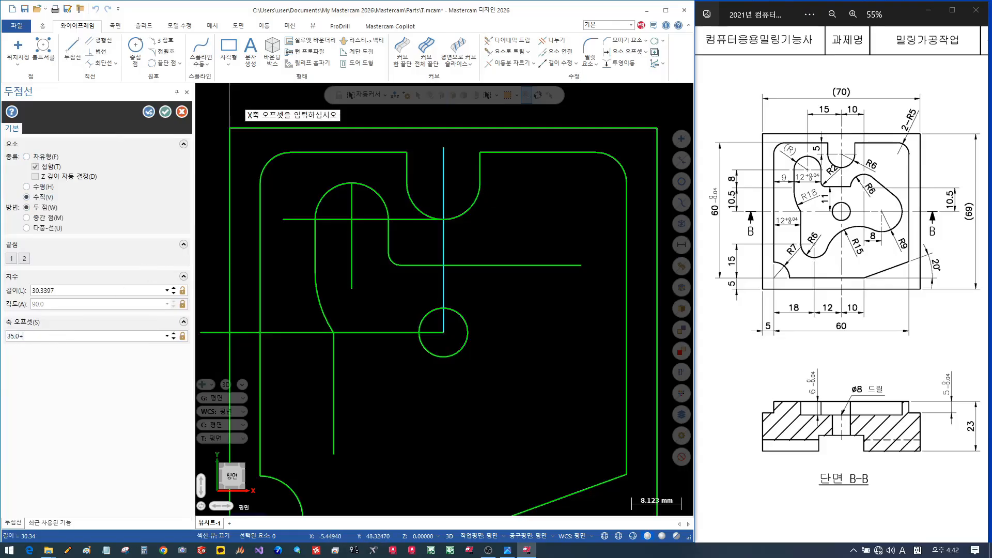
key("Return")
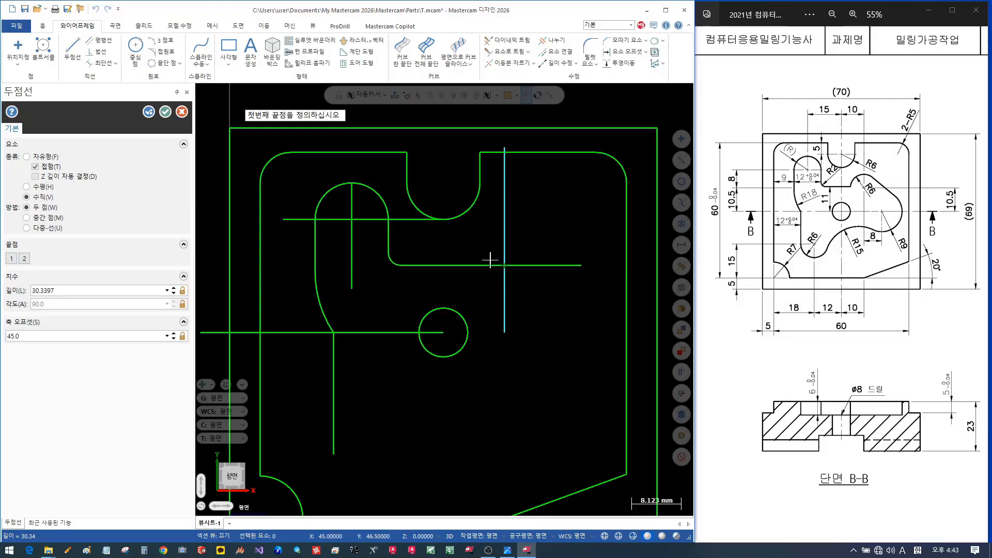
left_click(165, 111)
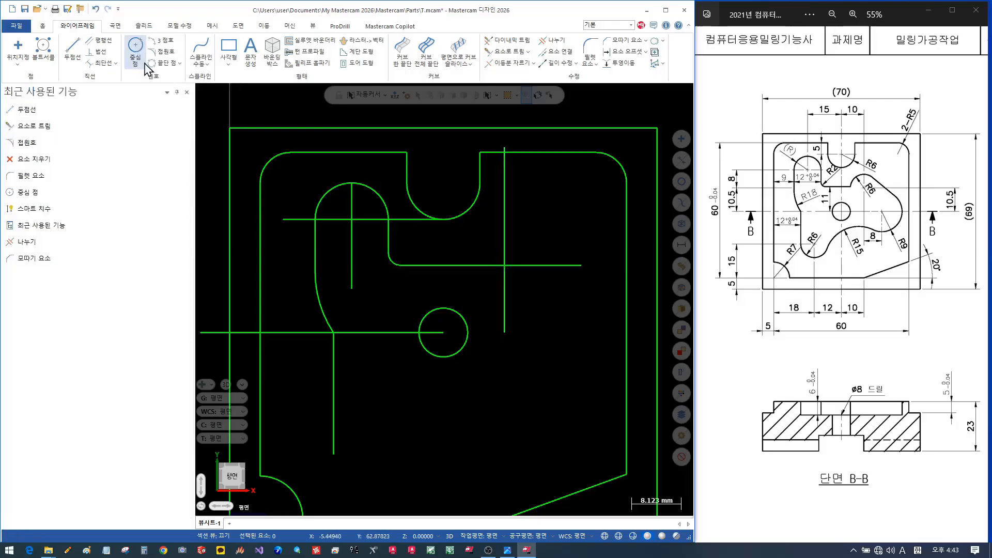
Draw a 6 mm radius circle centred where the X45 vertical line crosses the horizontal line above the central circle.
left_click(136, 52)
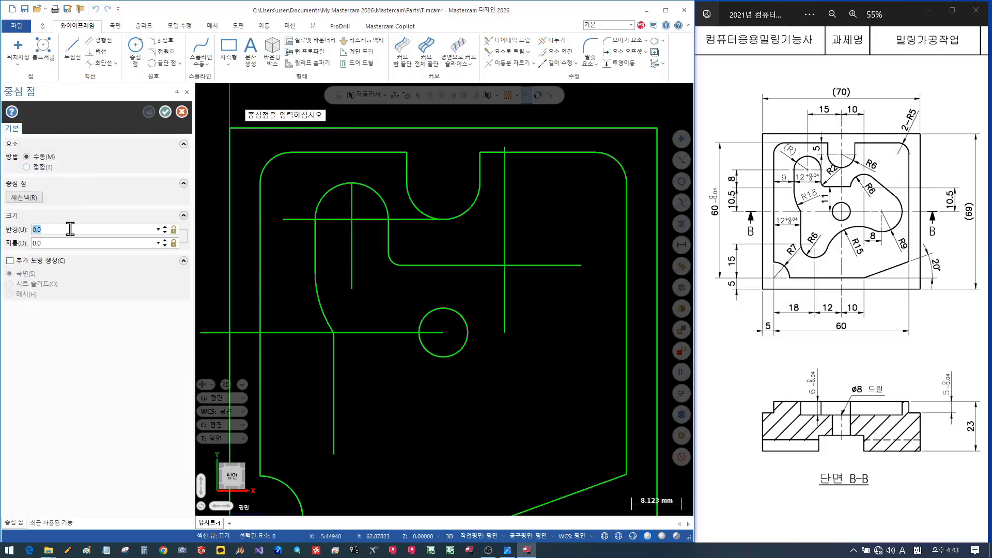
type("6")
key("Return")
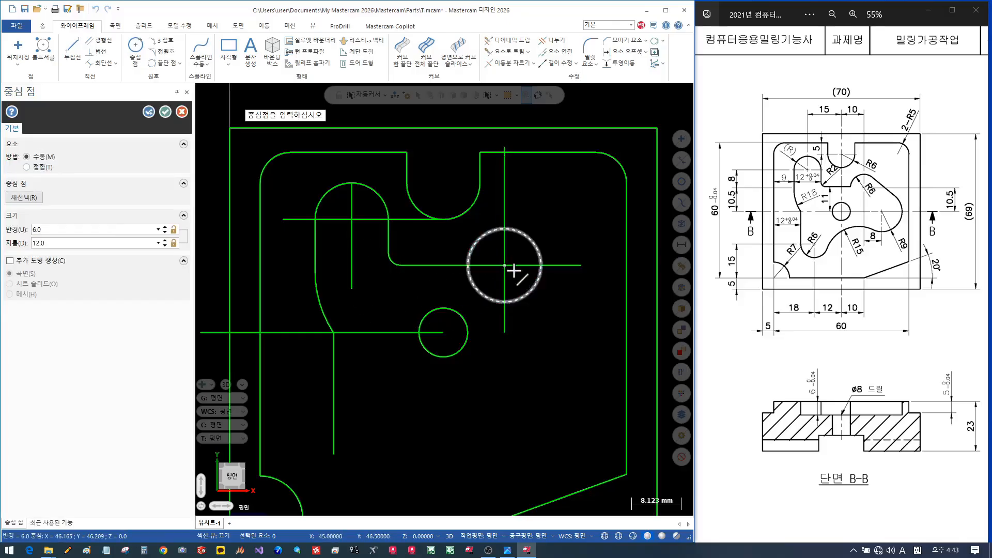
left_click(514, 269)
left_click(164, 111)
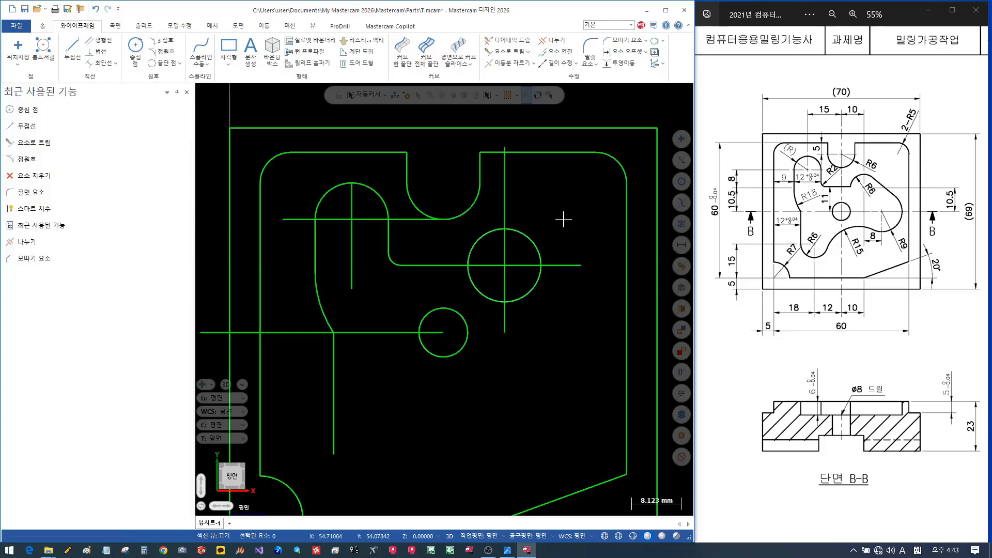
Draw a vertical line about 16.8 mm long downward from the X45 line's lower end, with its X offset set to 53.
scroll(563, 219, "up", 2)
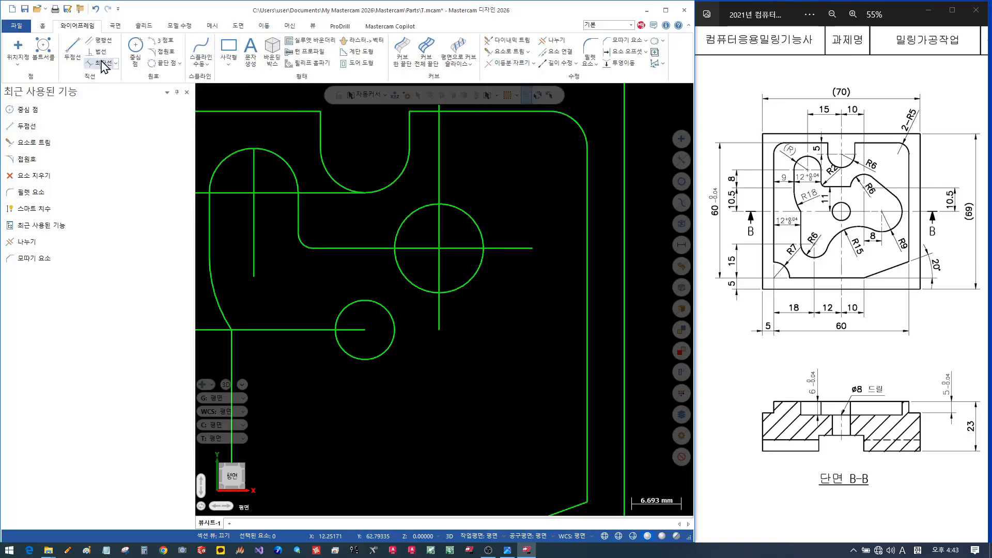
left_click(73, 49)
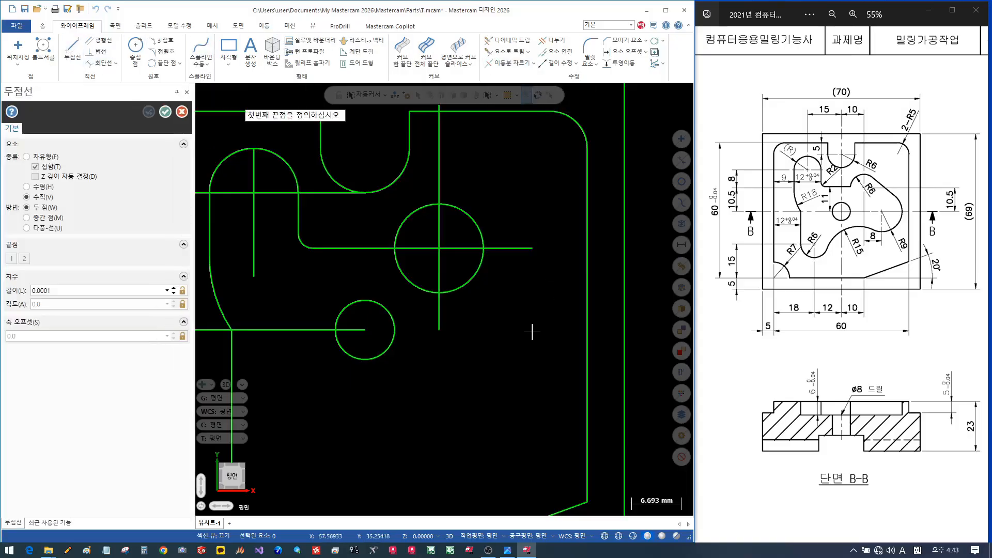
left_click(442, 330)
left_click(444, 454)
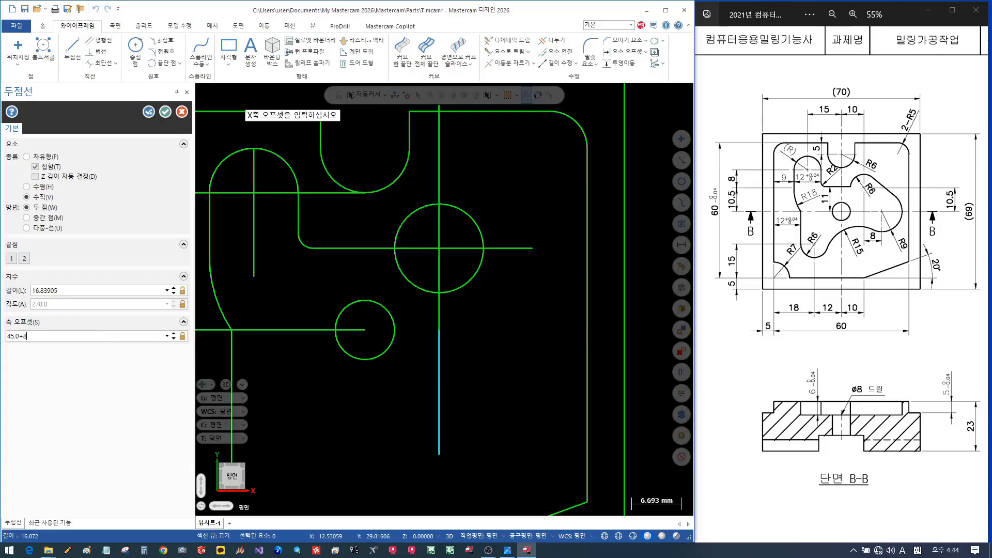
key("Return")
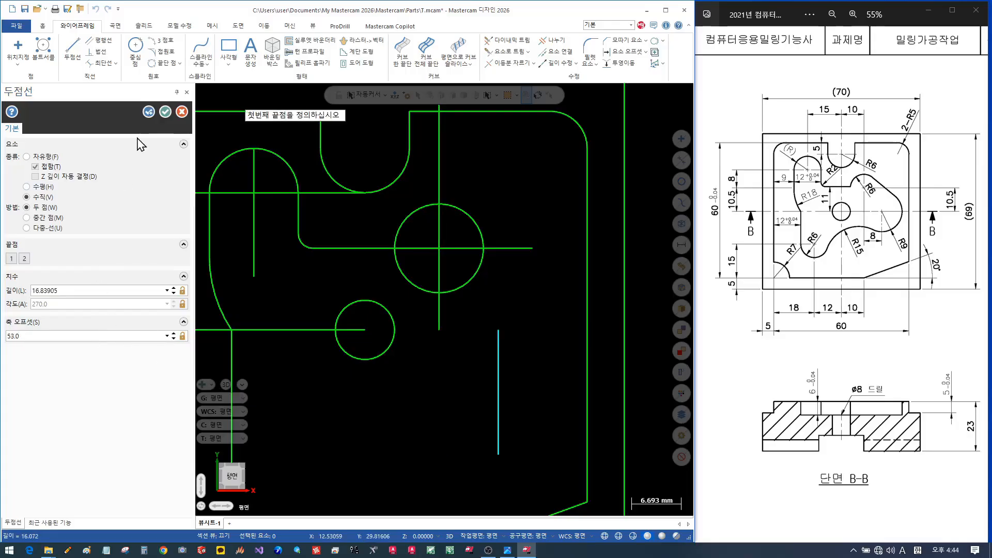
Draw an 18 mm freeform line horizontally from the central circle's centre to the X53 line's upper end.
left_click(47, 156)
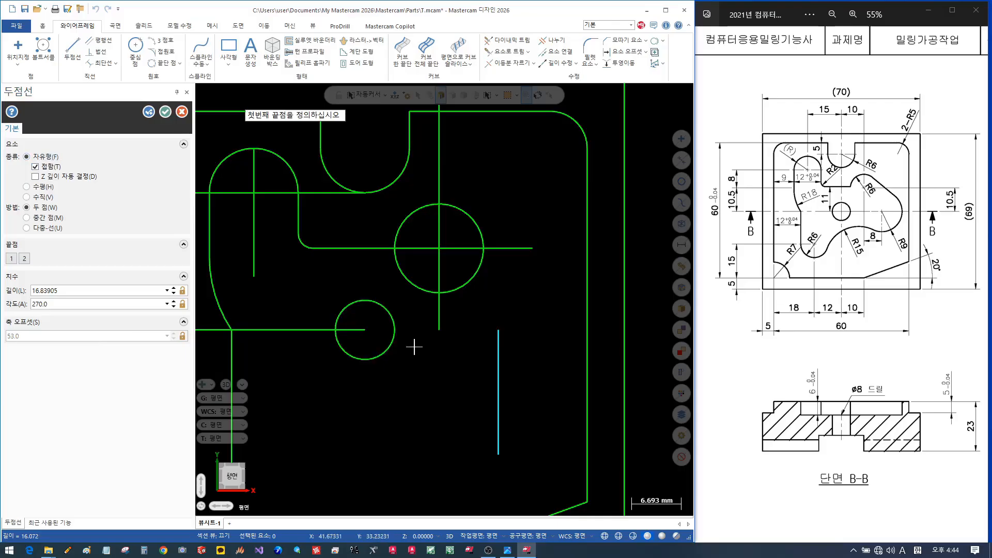
left_click(365, 329)
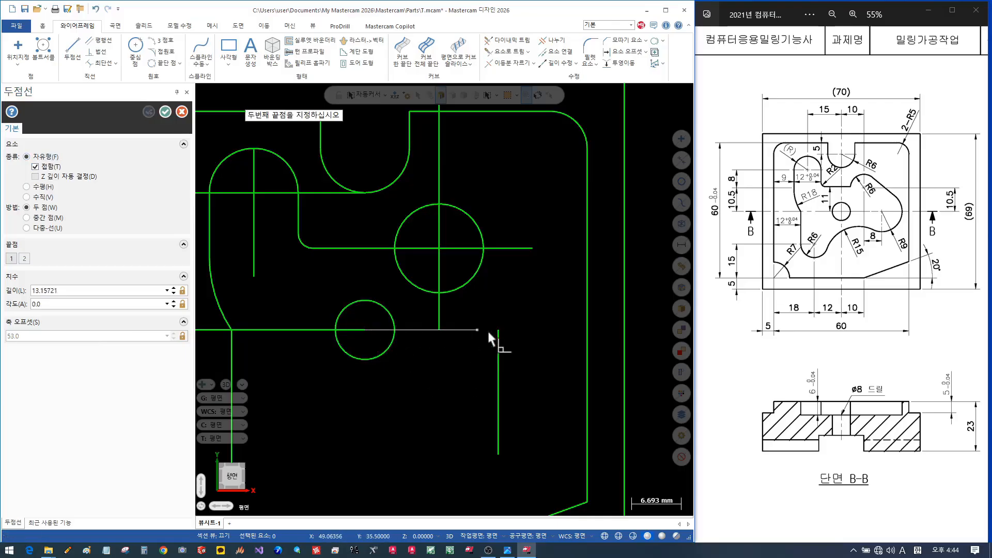
left_click(498, 330)
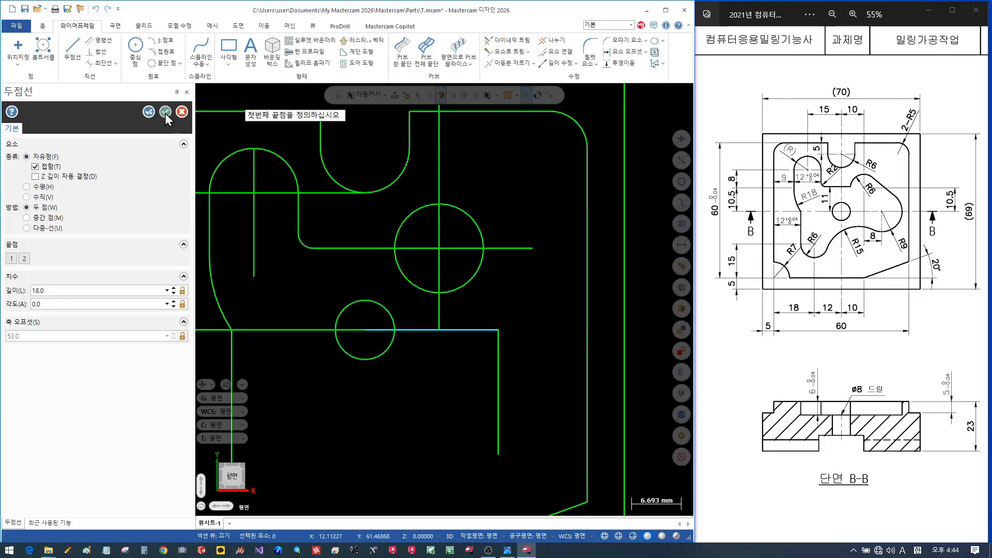
key("Escape")
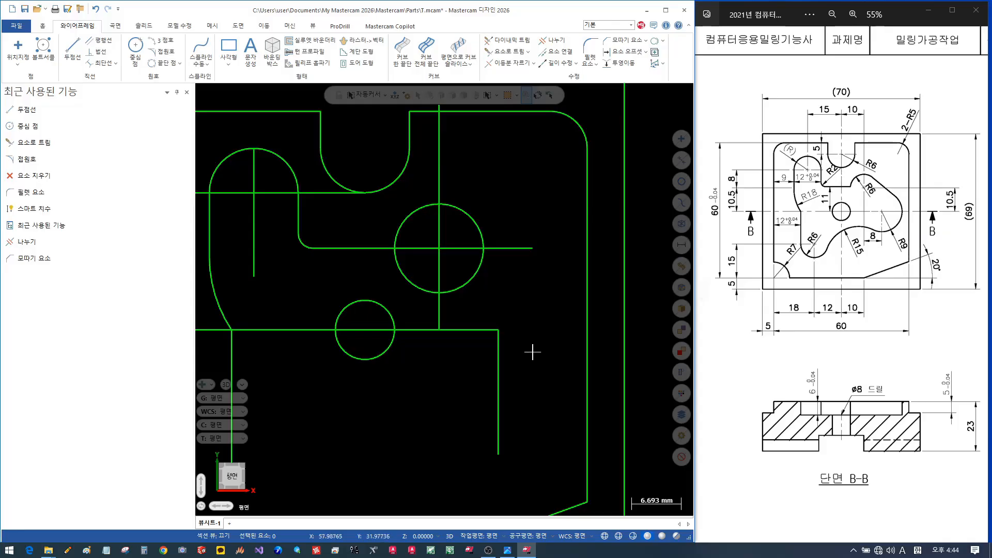
Draw a 9 mm radius circle centred on the upper end of the X53 vertical line.
left_click(136, 47)
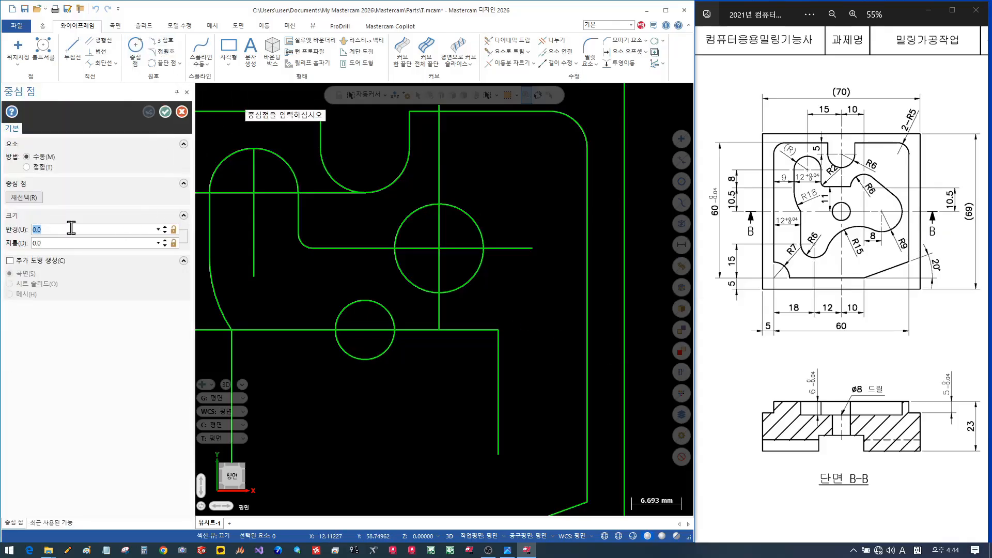
type("9")
key("Return")
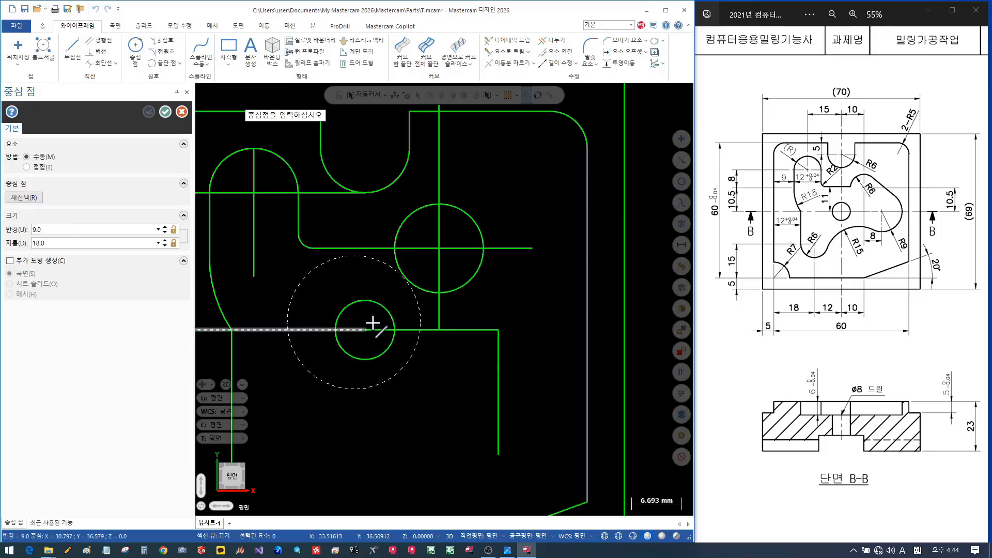
left_click(498, 329)
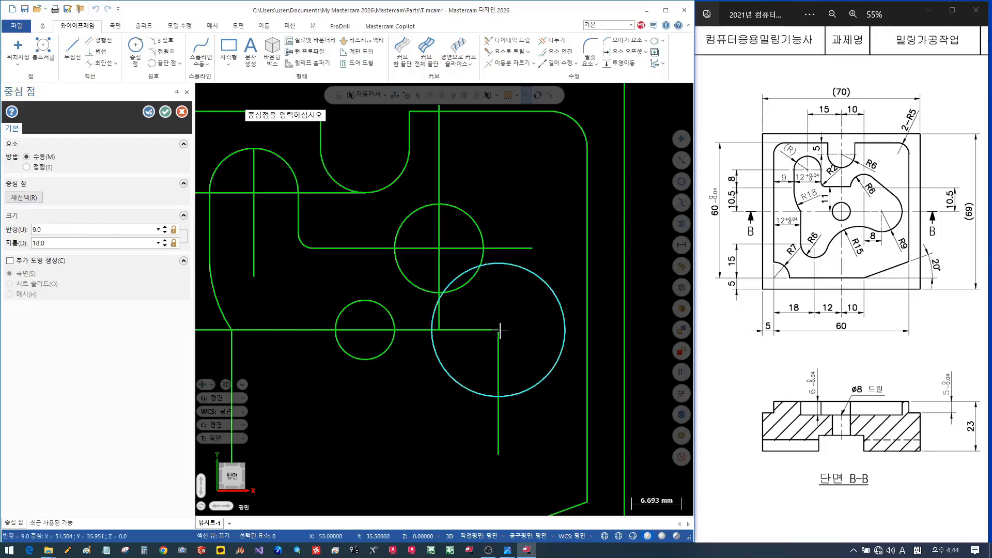
left_click(165, 113)
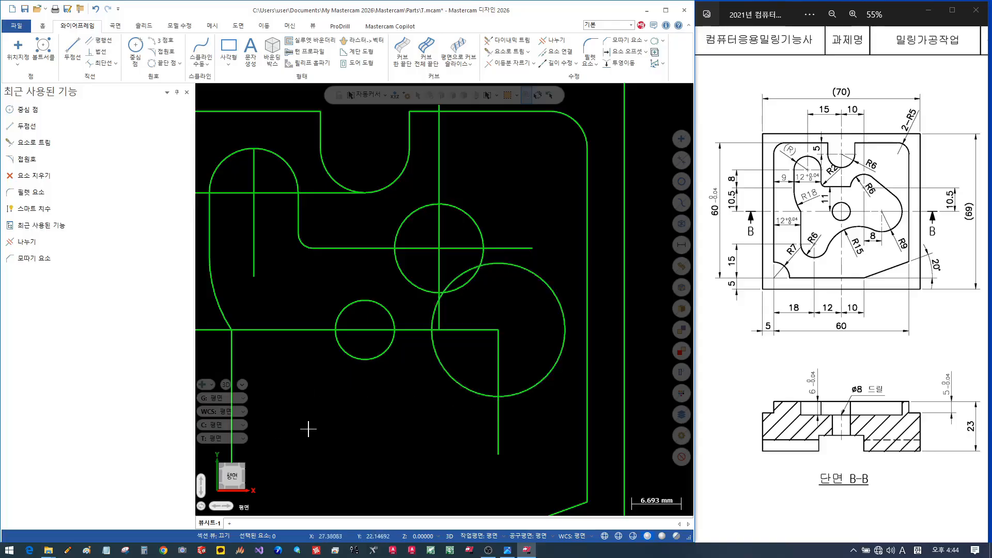
Draw a 6 mm radius circle centred at X 18+5, Y 20, beside the vertical line below the R18 arc.
scroll(505, 332, "down", 4)
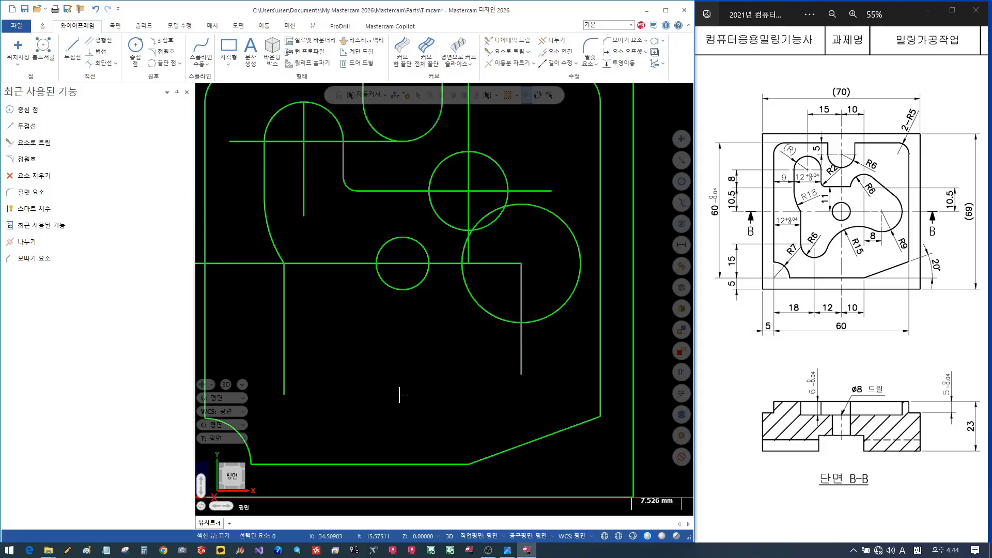
middle_click_drag(399, 394, 501, 336)
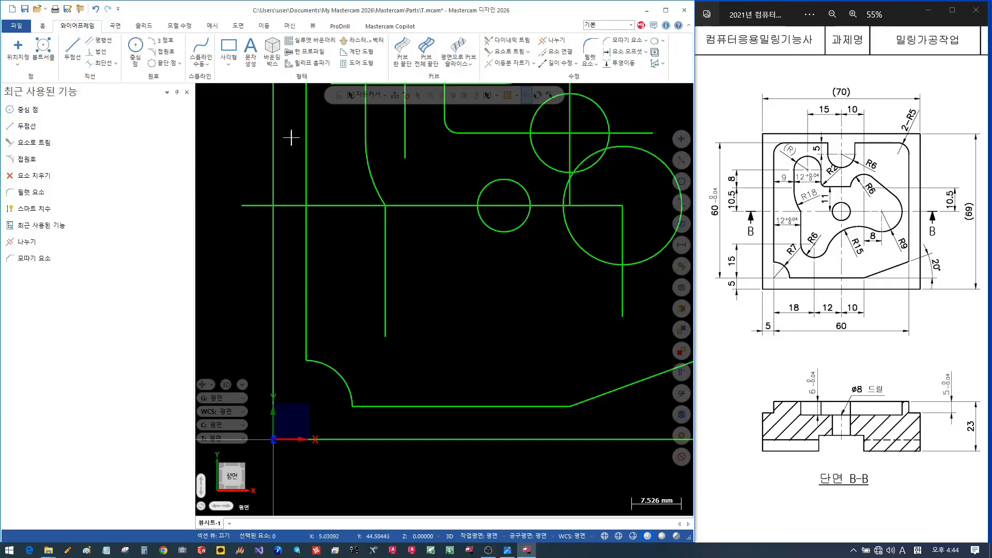
left_click(135, 52)
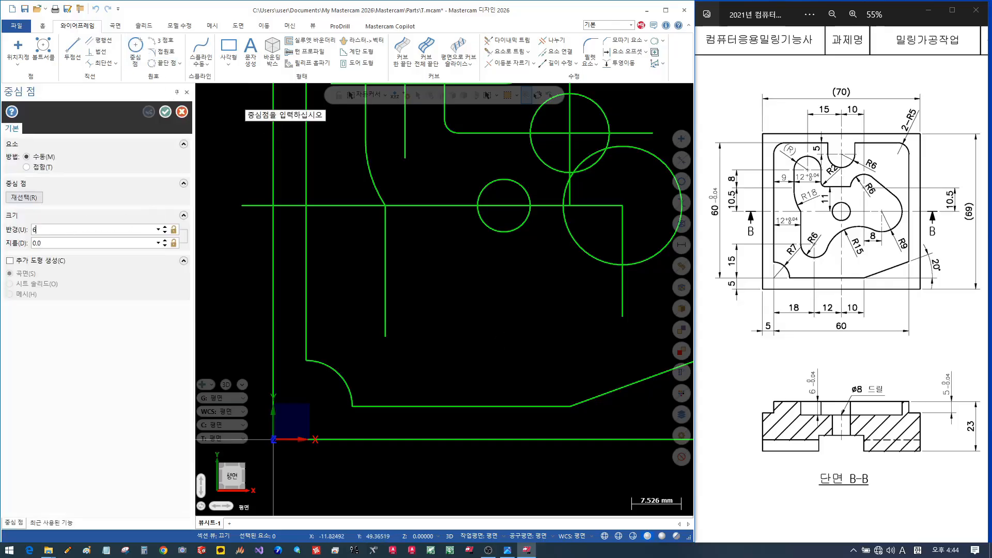
type("6")
key("Return")
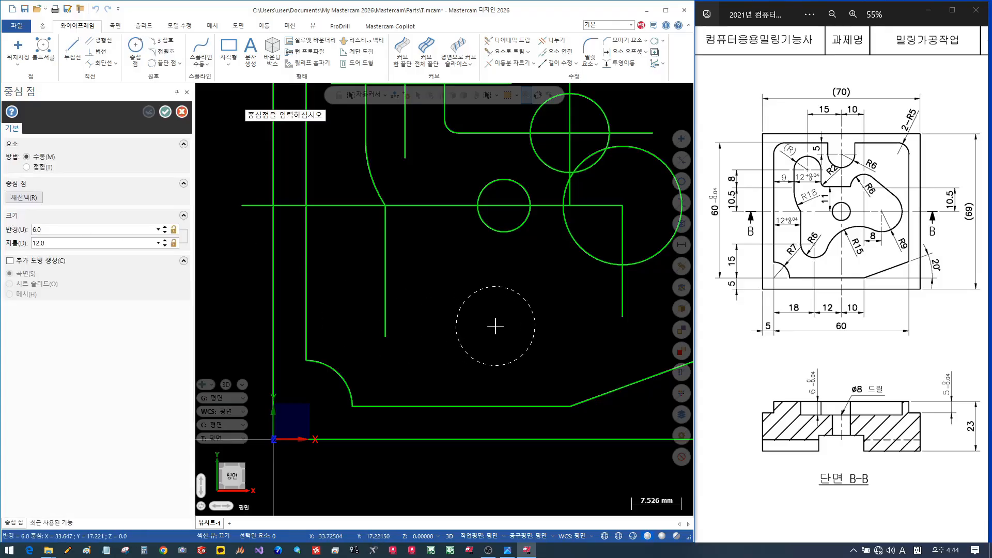
type("x")
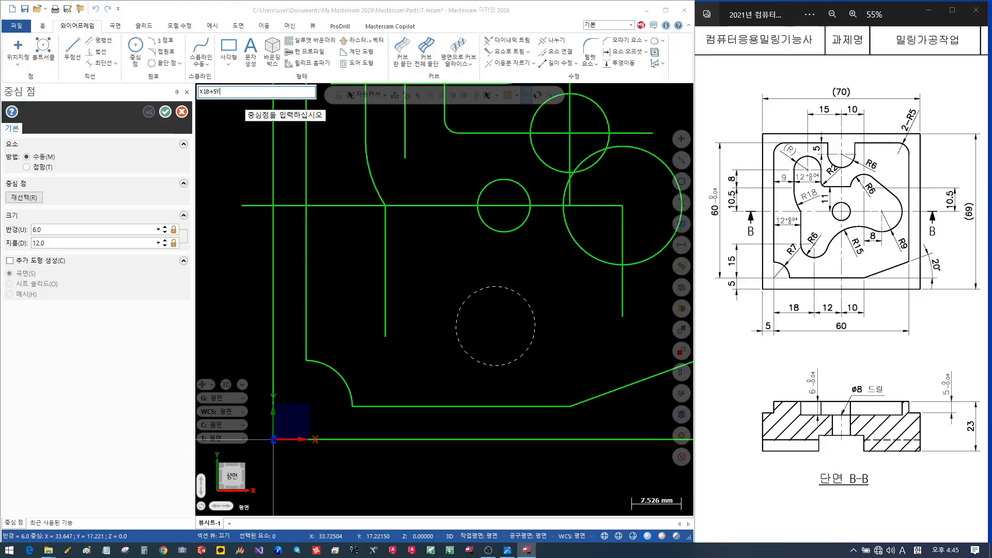
key("Return")
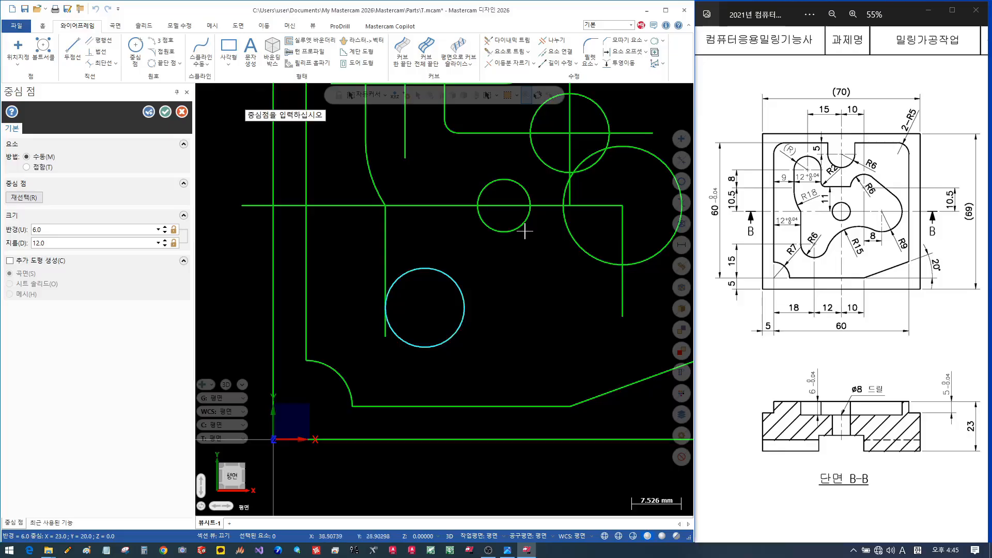
left_click(166, 115)
Draw a 15 mm radius arc tangent to two entities, the lower-left R6 circle and the R9 circle, keeping the upward-bulging arc between them.
scroll(365, 245, "down", 1)
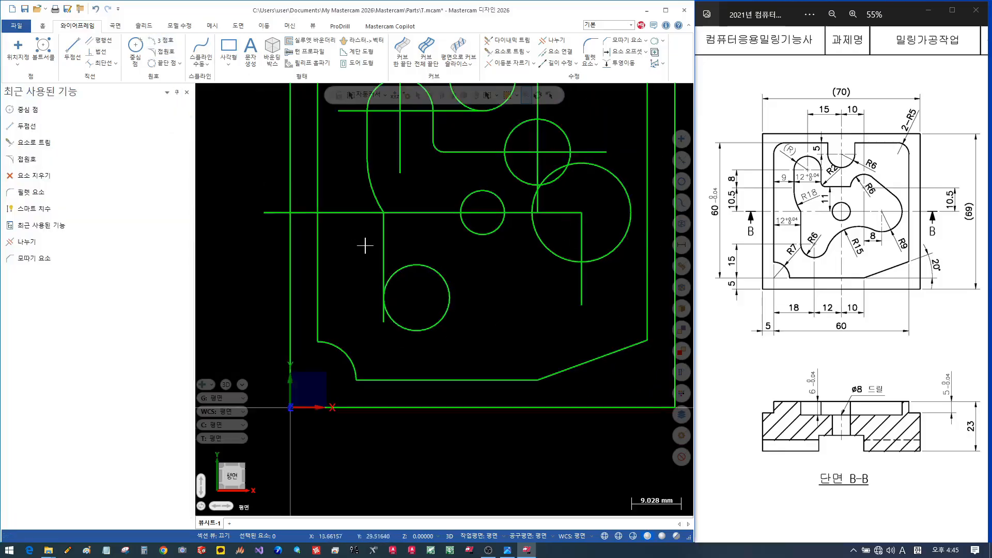
mouse_move(470, 267)
middle_mouse_down()
mouse_move(385, 290)
mouse_move(368, 315)
middle_mouse_up()
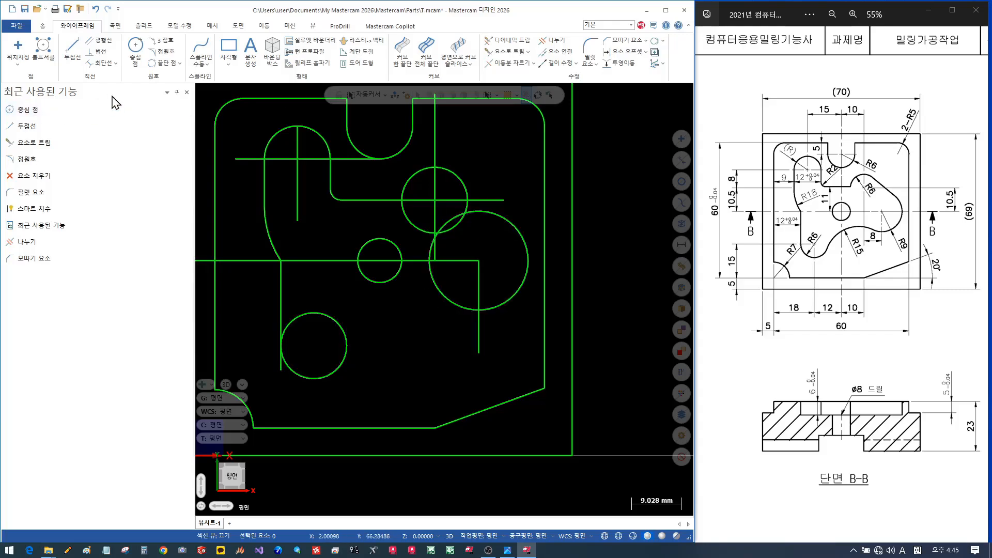
left_click(165, 51)
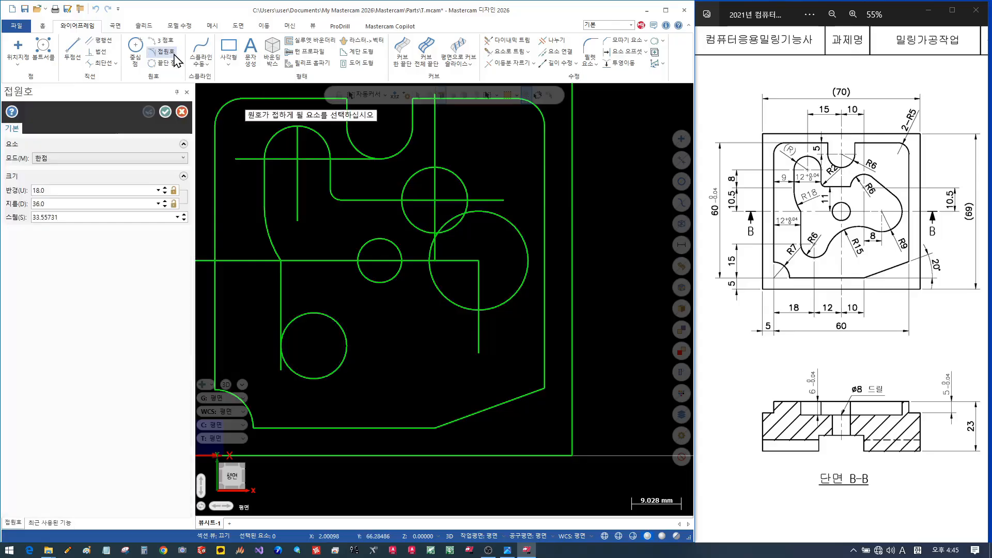
left_click(88, 160)
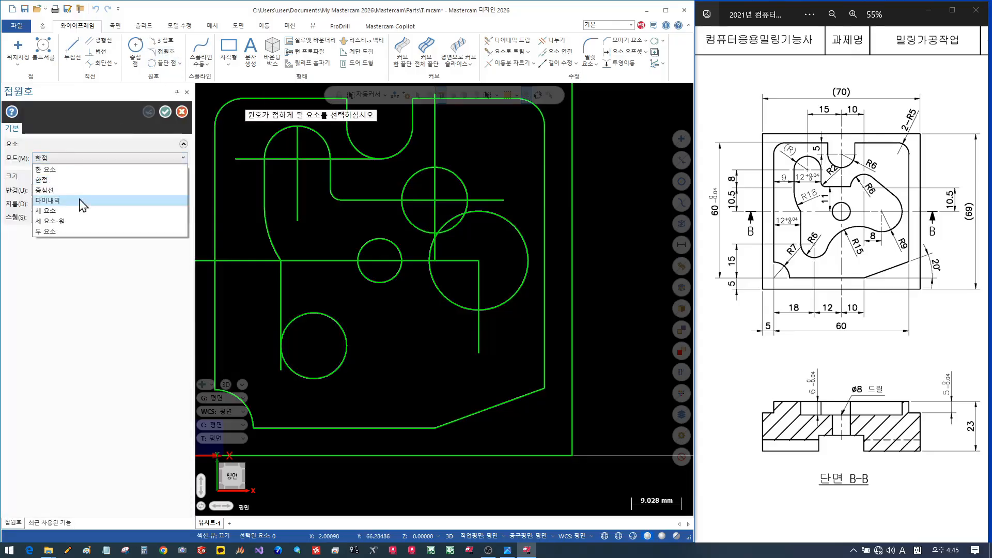
left_click(61, 233)
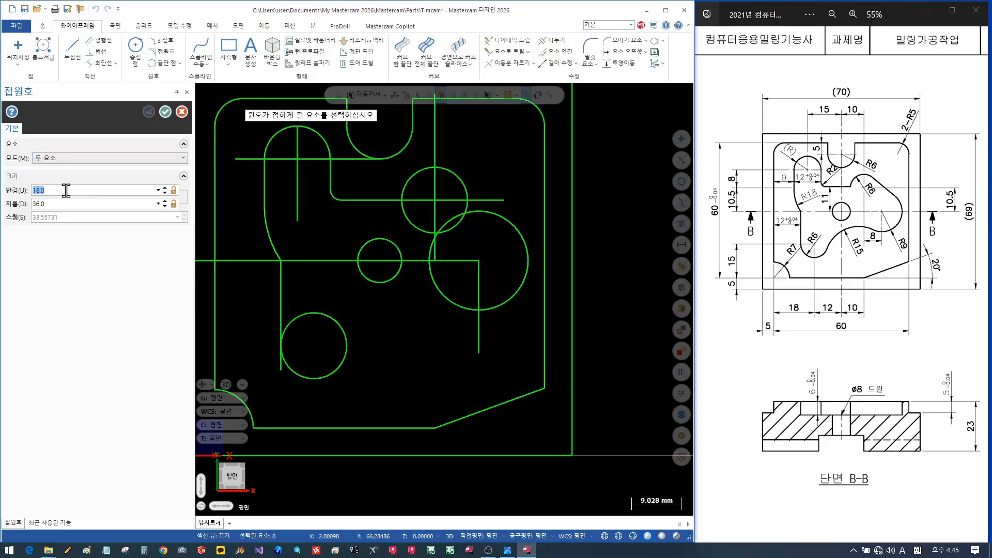
type("1")
left_click(349, 348)
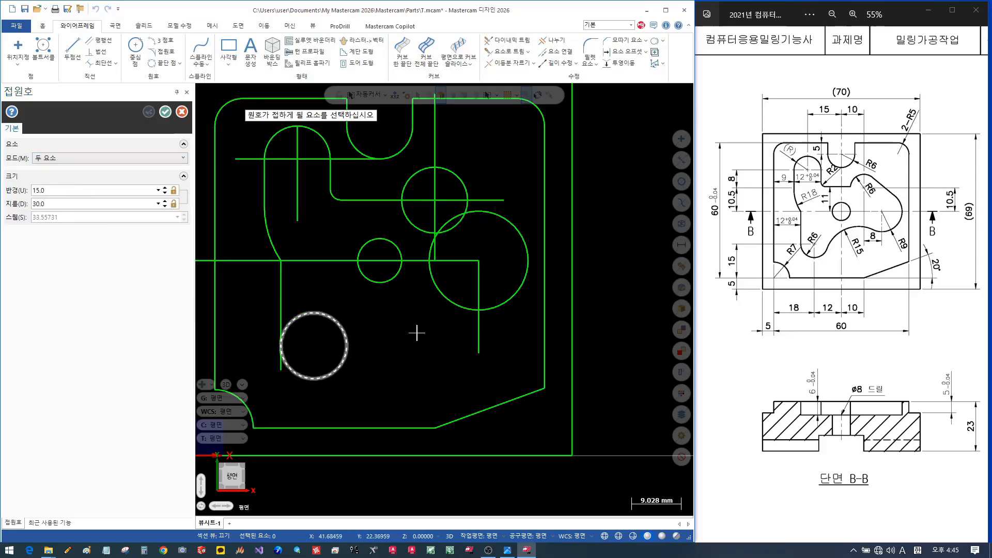
left_click(454, 311)
left_click(427, 300)
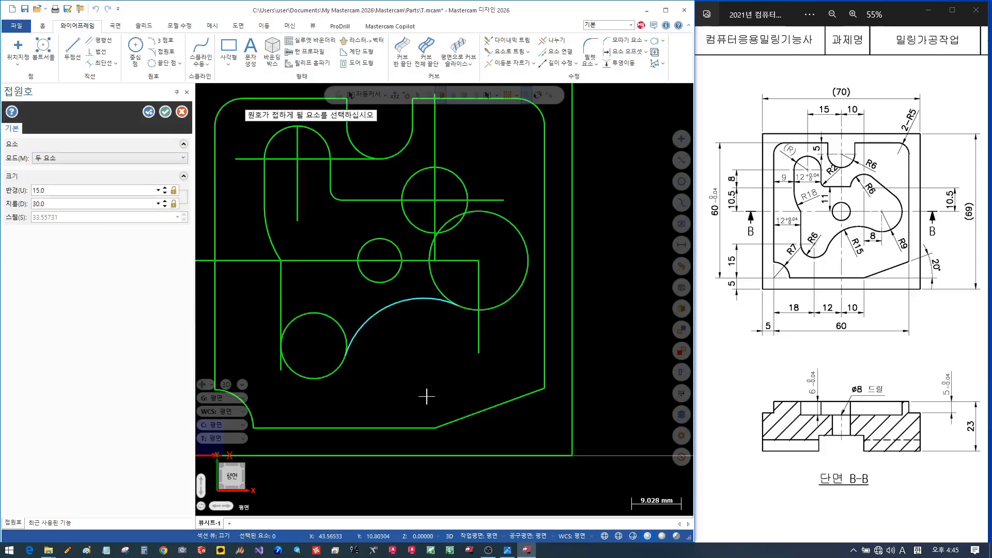
scroll(382, 377, "down", 1)
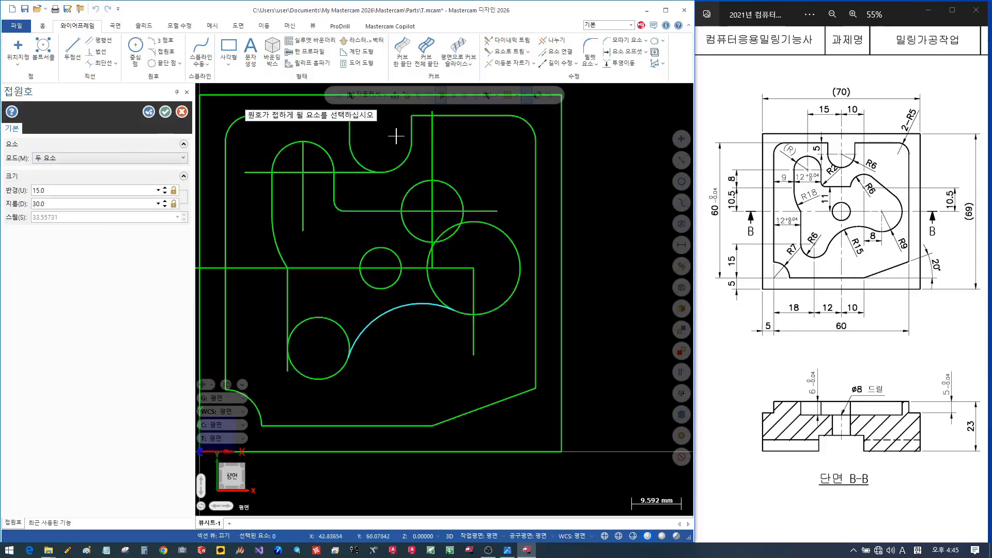
left_click(165, 111)
Draw a freeform tangent line joining the upper-right sides of the upper R6 circle and the R9 circle.
left_click(72, 51)
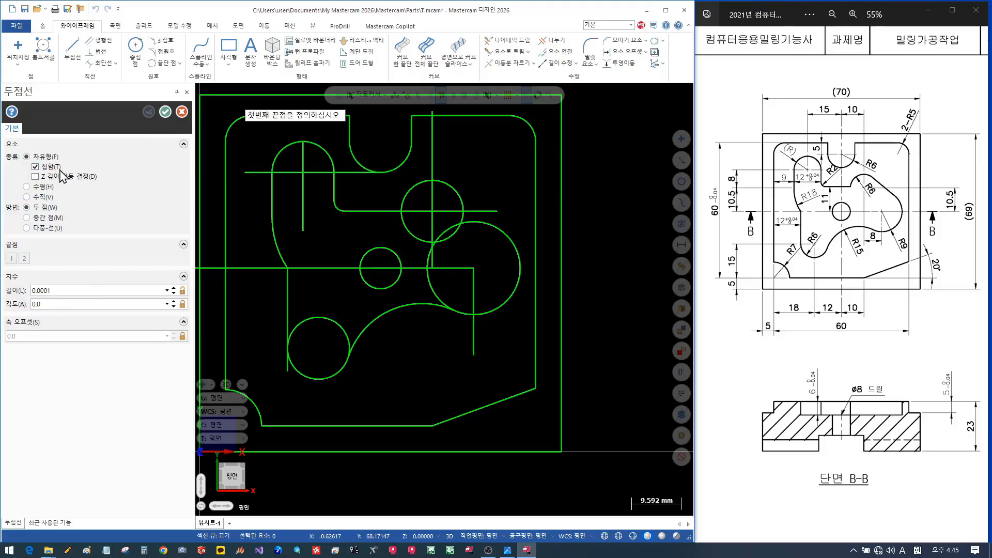
left_click(458, 190)
left_click(510, 235)
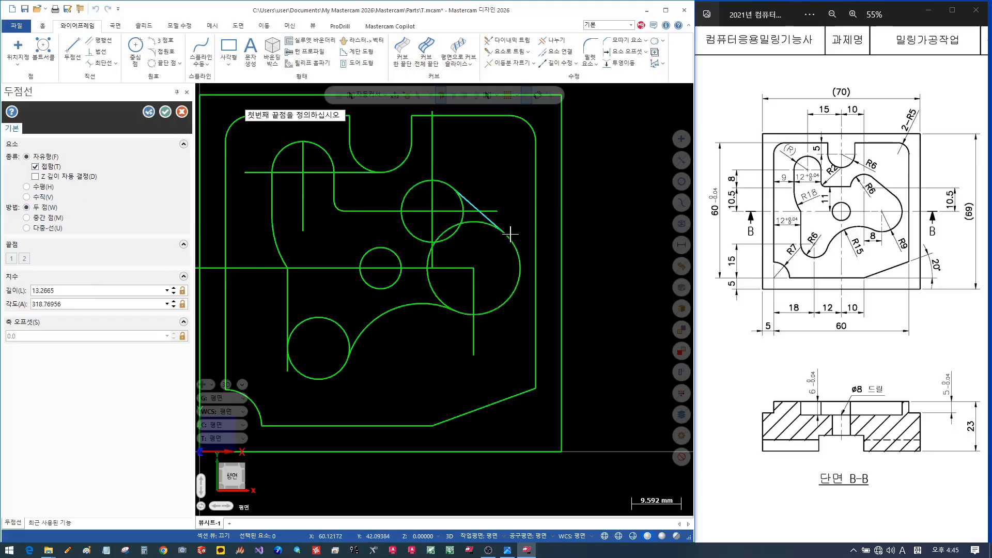
left_click(166, 113)
Trim the lower-left R6 circle with the three-entity trim between the vertical line and the R15 arc, keeping its lower part.
scroll(310, 222, "down", 3)
scroll(344, 225, "up", 1)
scroll(324, 219, "up", 1)
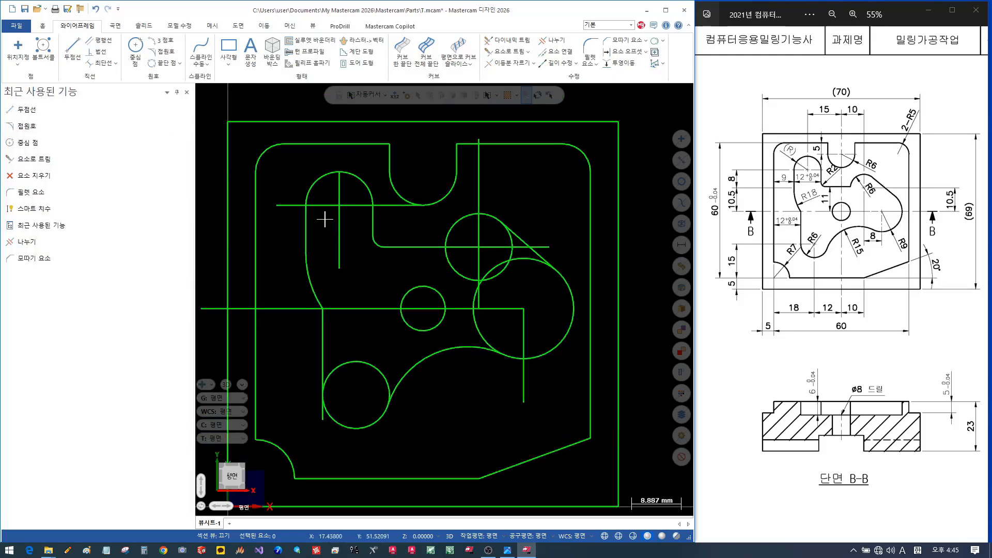
left_click(506, 51)
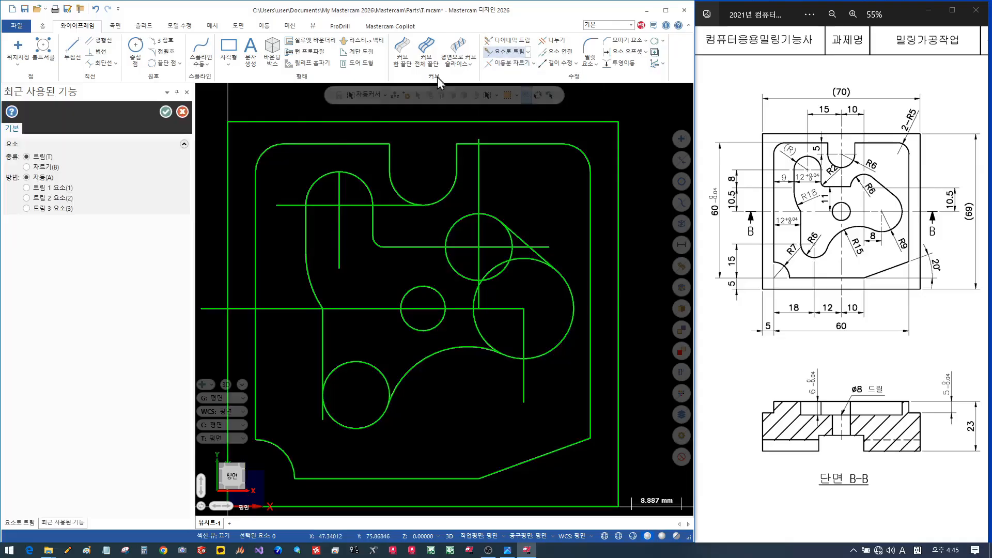
left_click(324, 350)
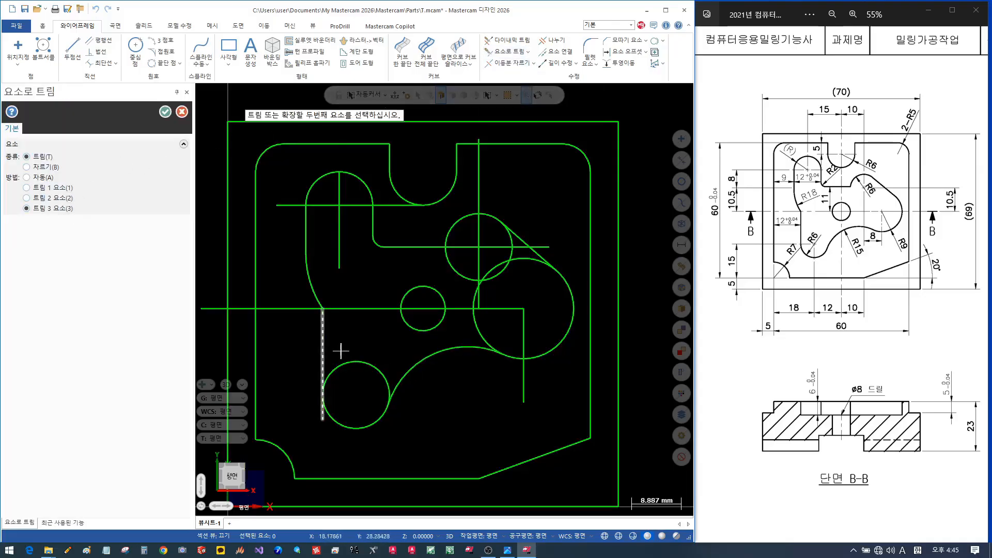
left_click(405, 362)
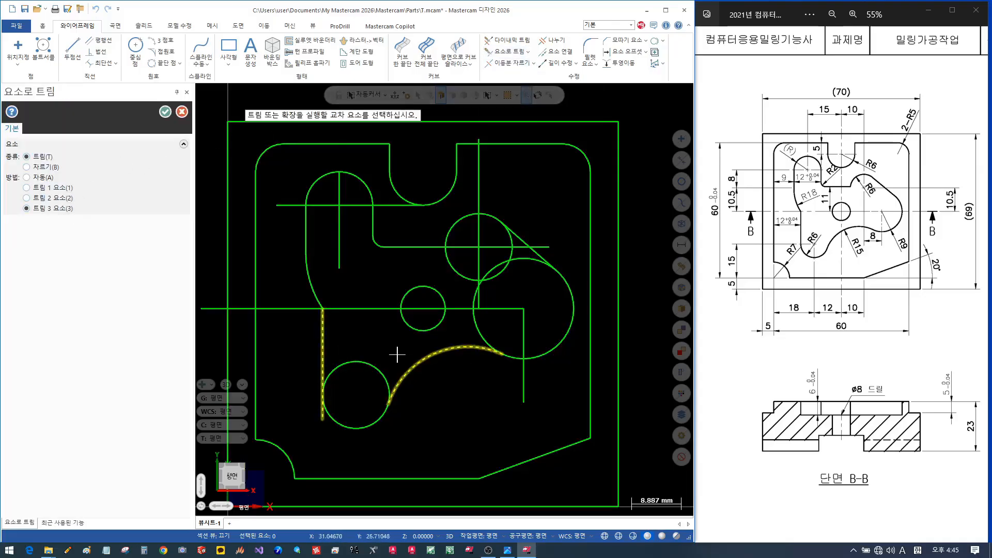
left_click(369, 433)
Trim the R9 circle between the R15 arc and the tangent line, keeping its outer right part.
left_click(480, 354)
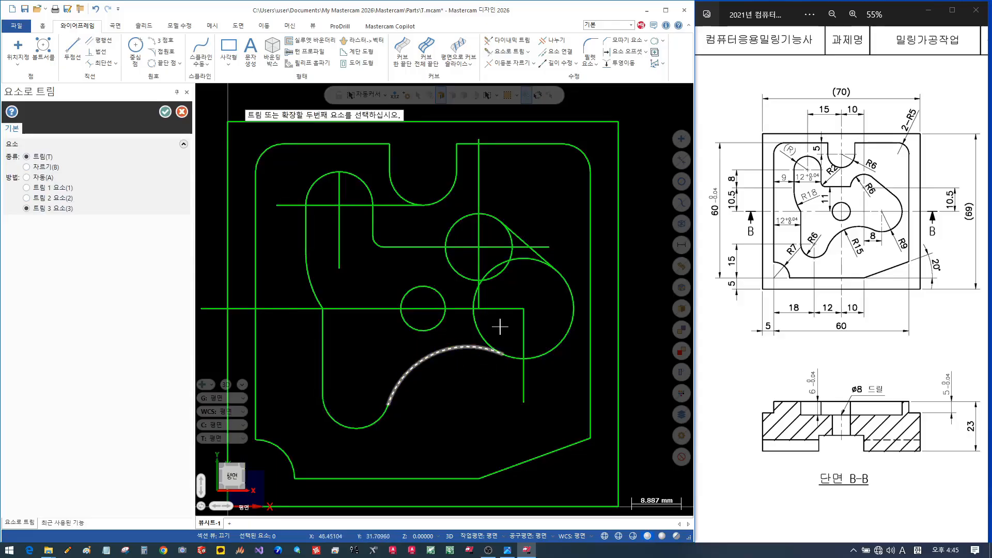
left_click(535, 230)
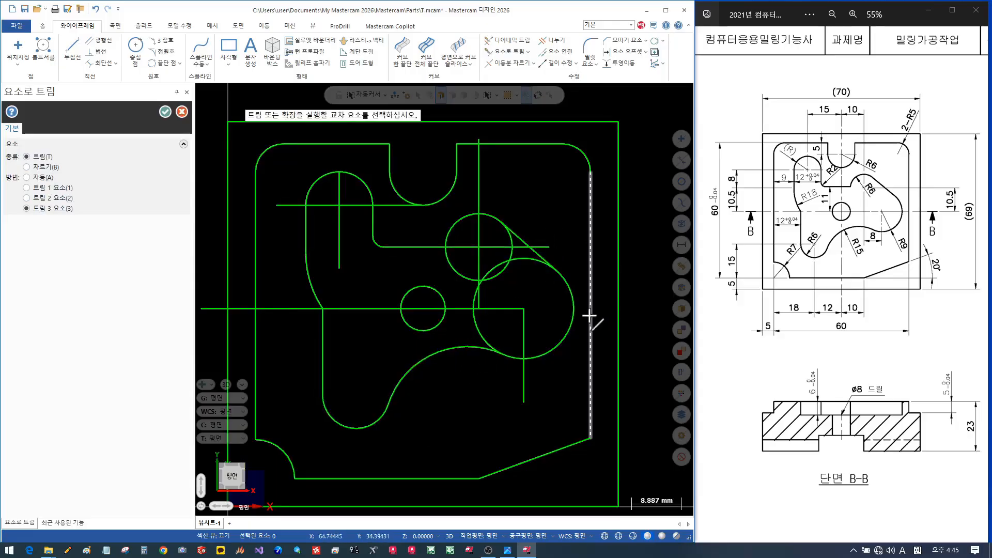
left_click(571, 332)
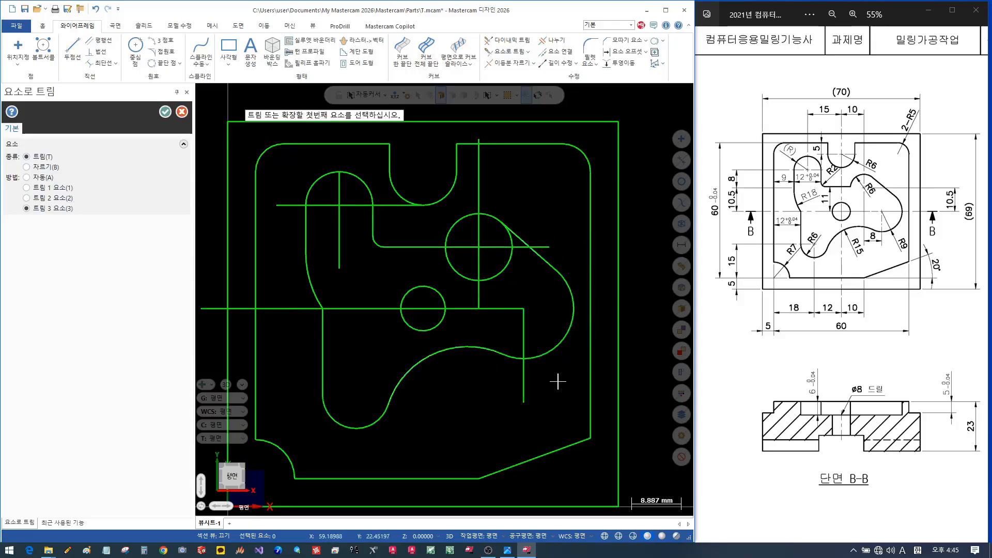
Trim the upper R6 circle between the horizontal pocket line and the tangent line, keeping its upper part.
left_click(431, 247)
left_click(518, 237)
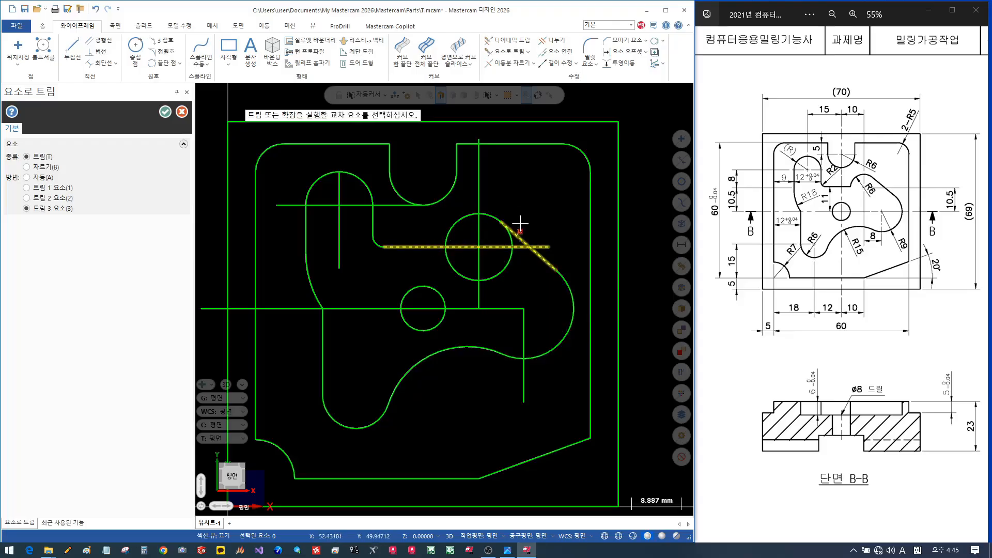
left_click(450, 219)
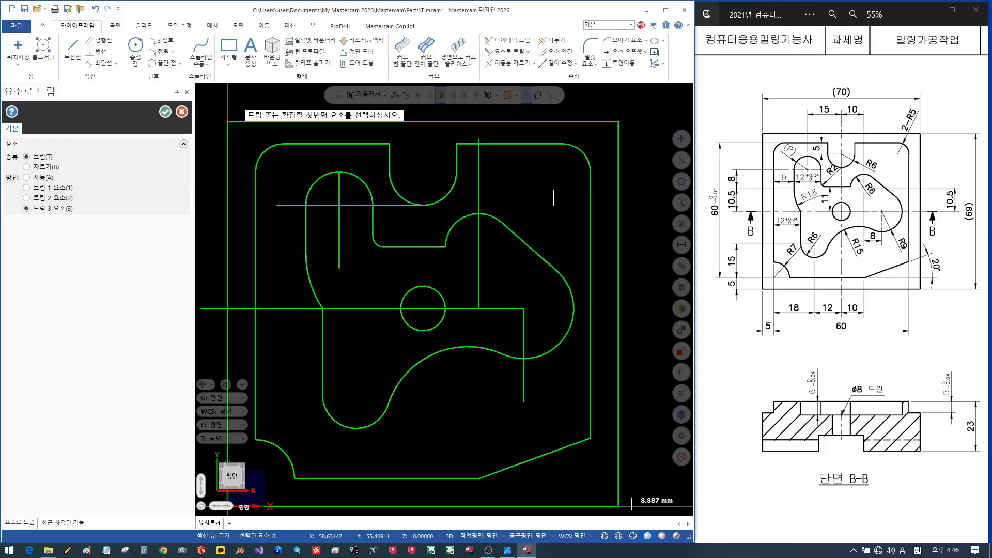
scroll(552, 199, "down", 1)
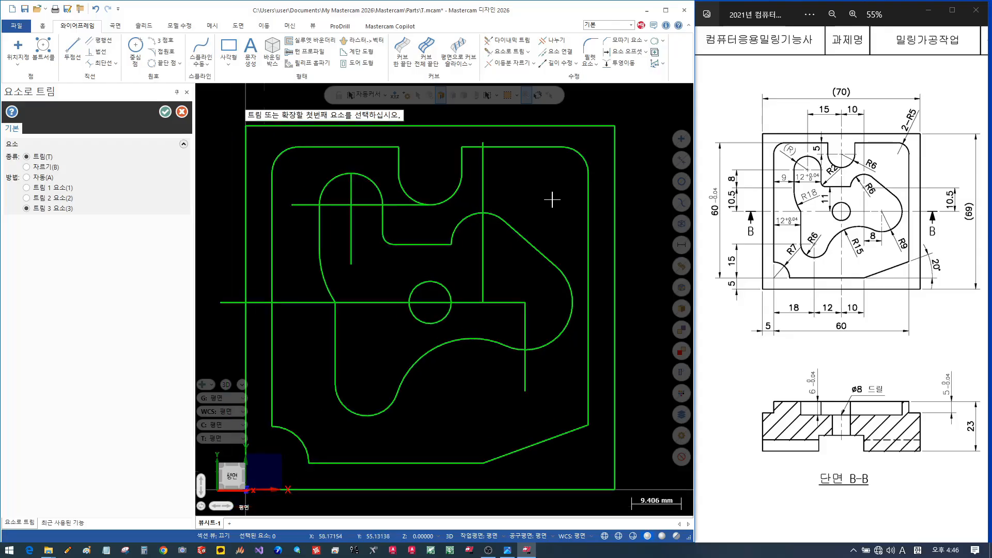
scroll(551, 201, "down", 1)
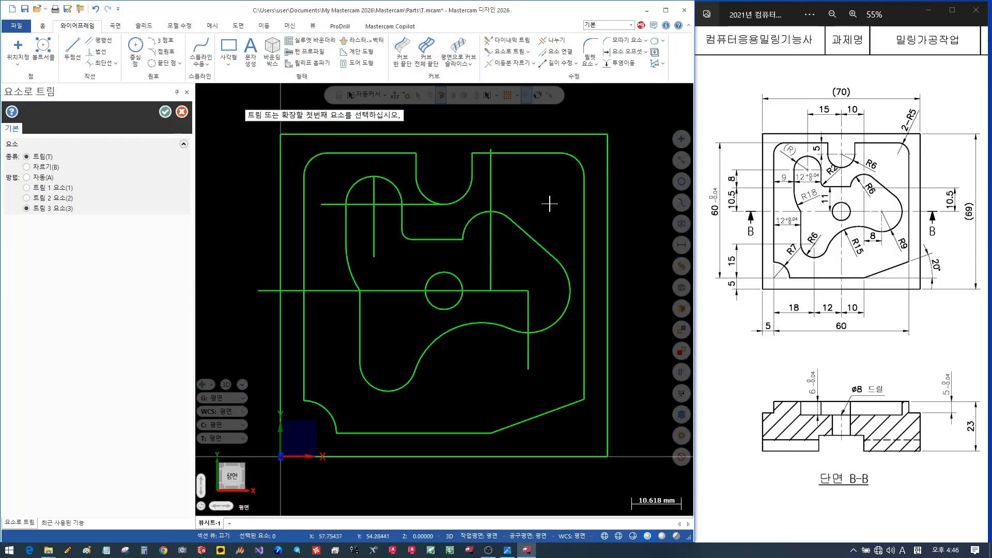
left_click(165, 112)
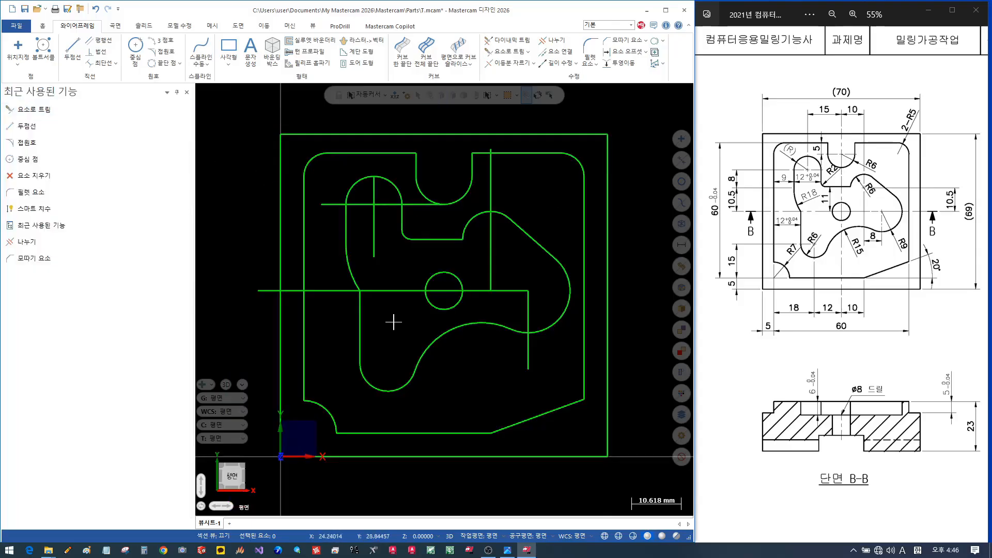
Delete the leftover horizontal and vertical construction lines around the pocket, leaving only the part contours and the central circle.
left_click(388, 292)
left_click(373, 225)
left_click(378, 204)
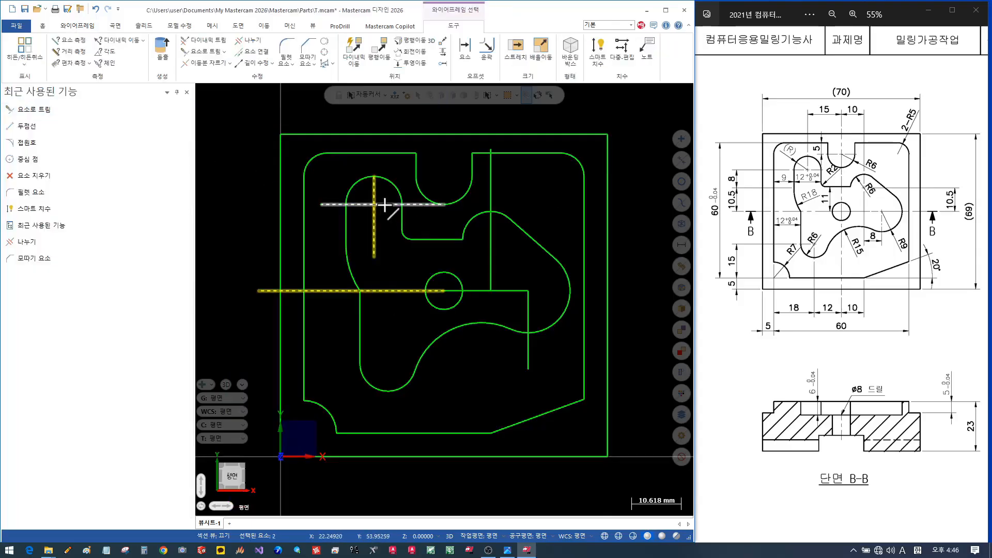
left_click(522, 291)
left_click(528, 297)
key("Delete")
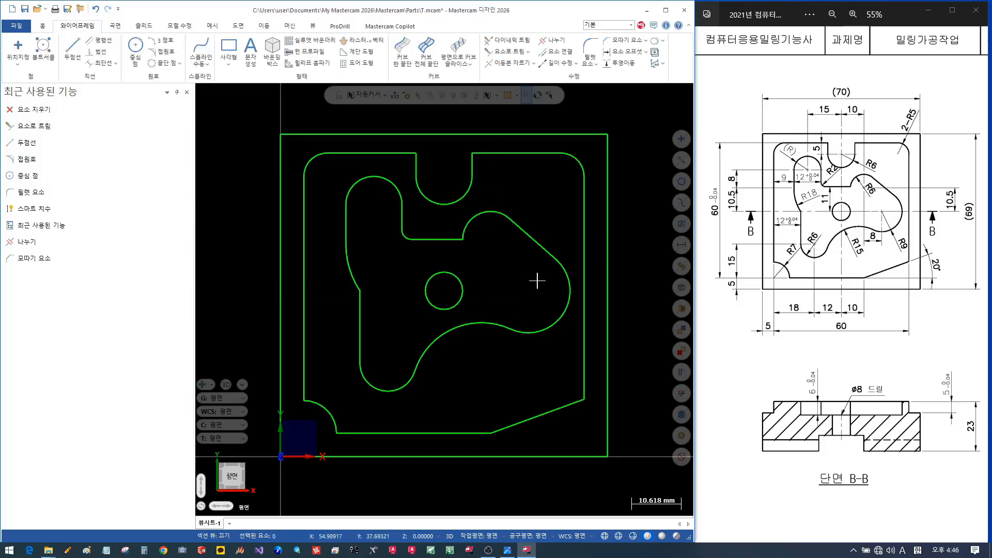
scroll(538, 280, "down", 1)
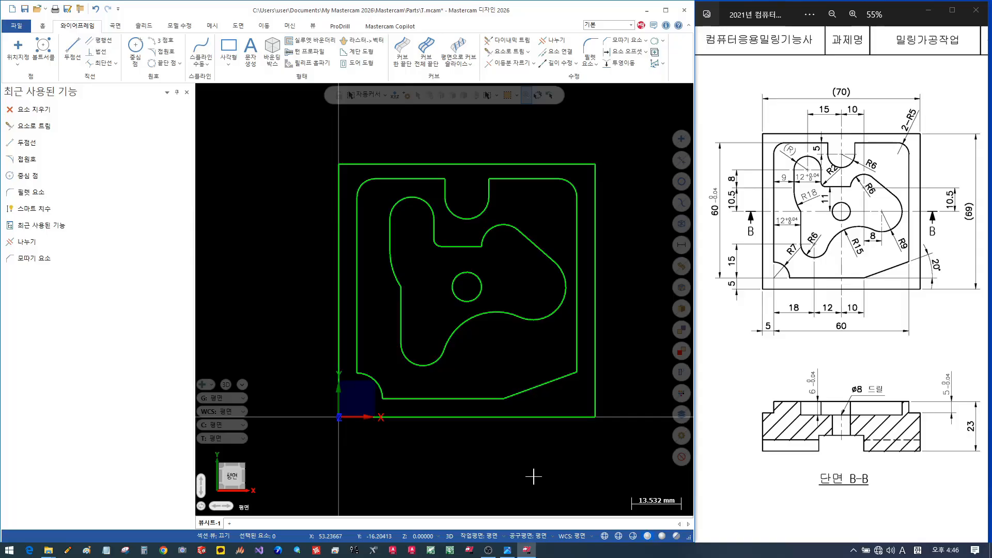
Show the Solids manager and switch the finished wireframe to the isometric view.
scroll(615, 302, "up", 1)
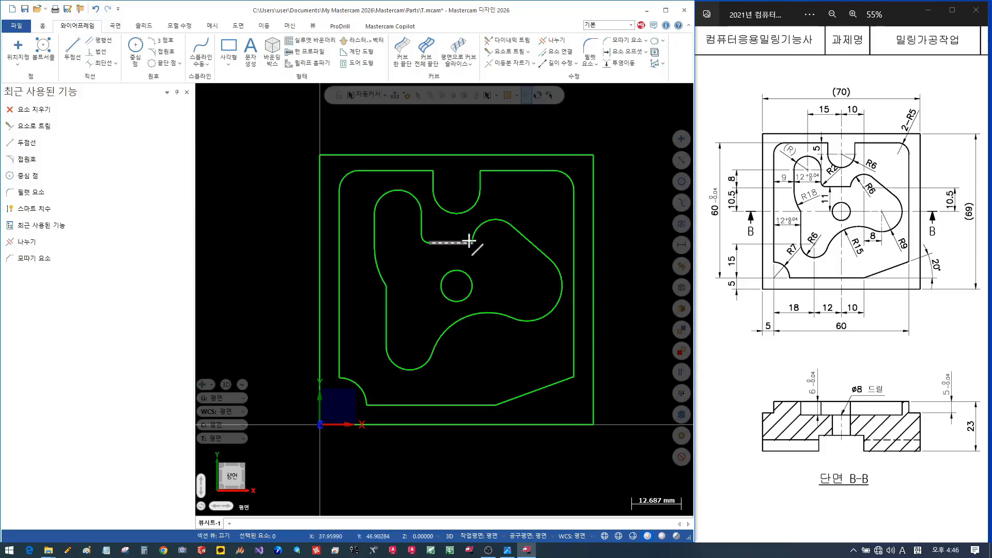
scroll(476, 235, "down", 1)
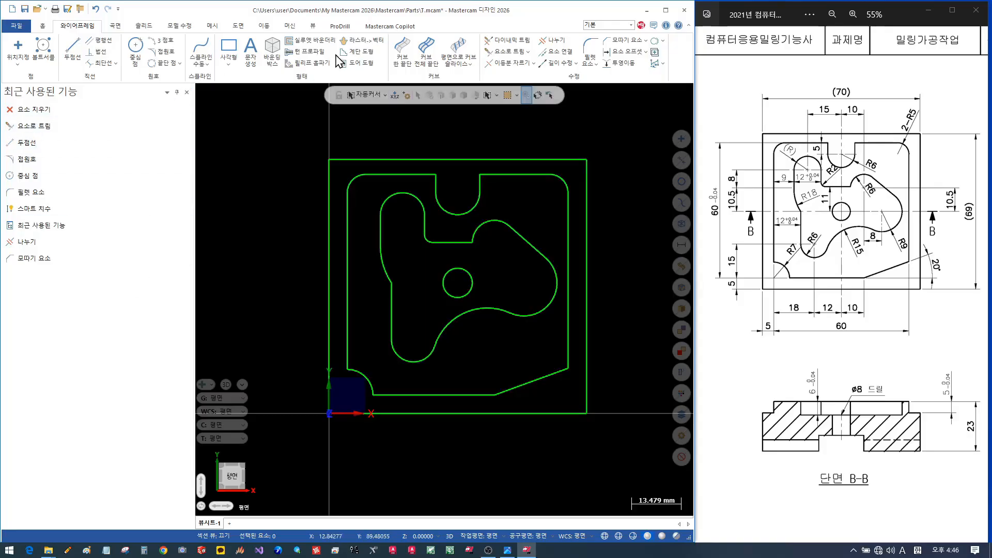
left_click(313, 27)
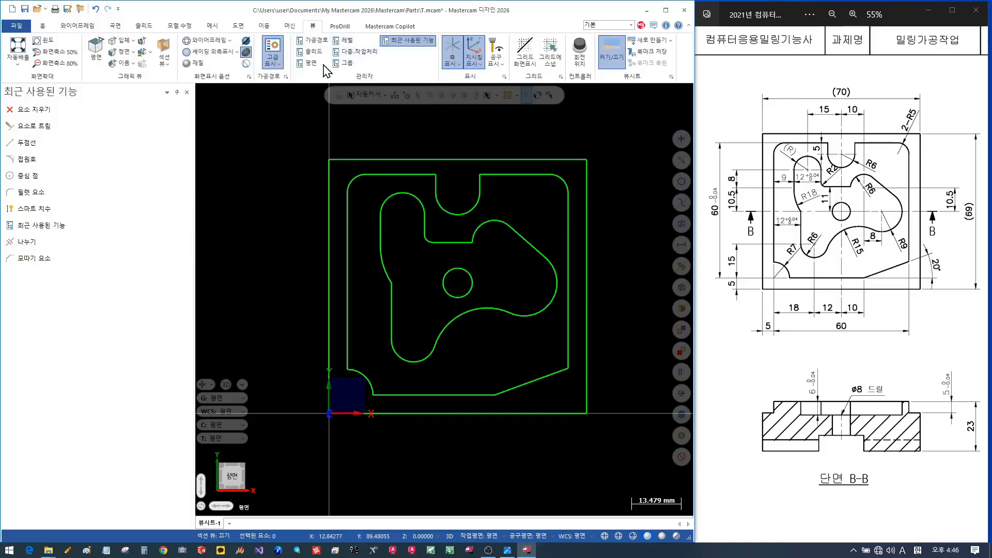
left_click(311, 52)
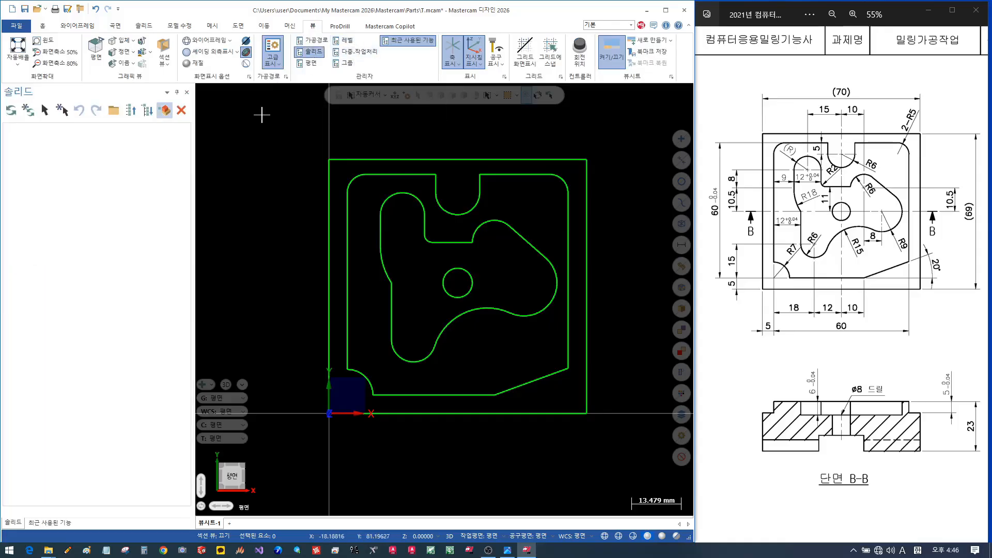
right_click(298, 138)
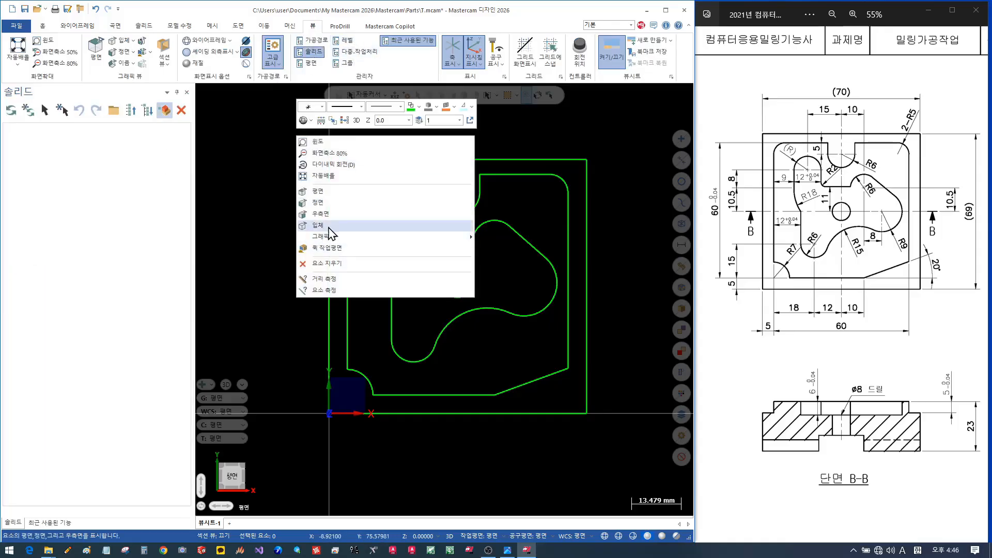
left_click(326, 225)
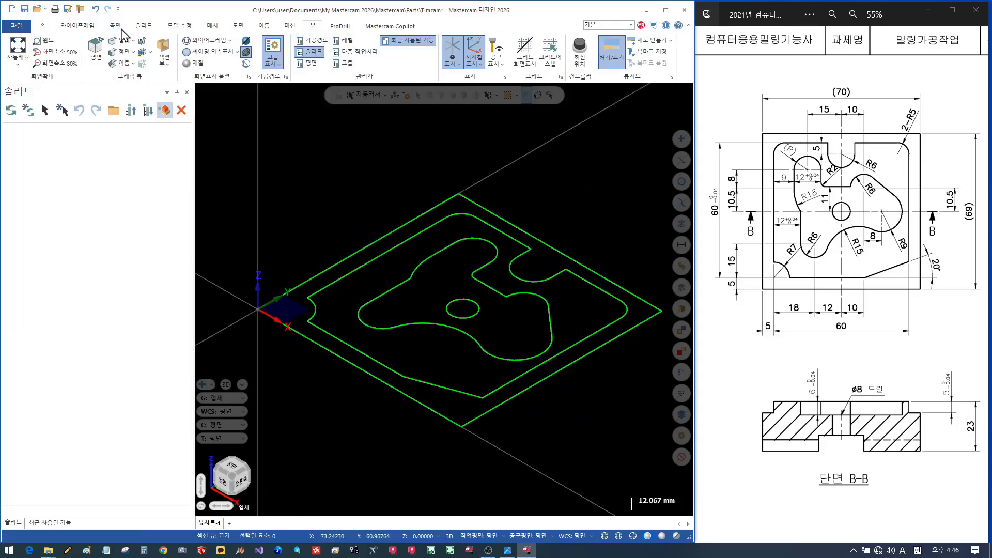
Extrude the outer rectangle 23 mm downward as a new solid body.
left_click(144, 25)
left_click(91, 52)
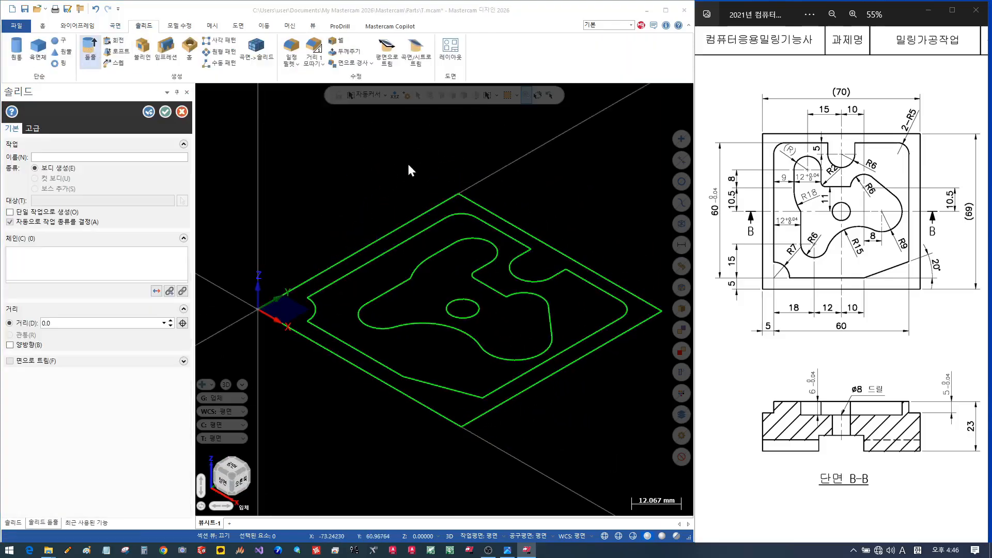
left_click(334, 266)
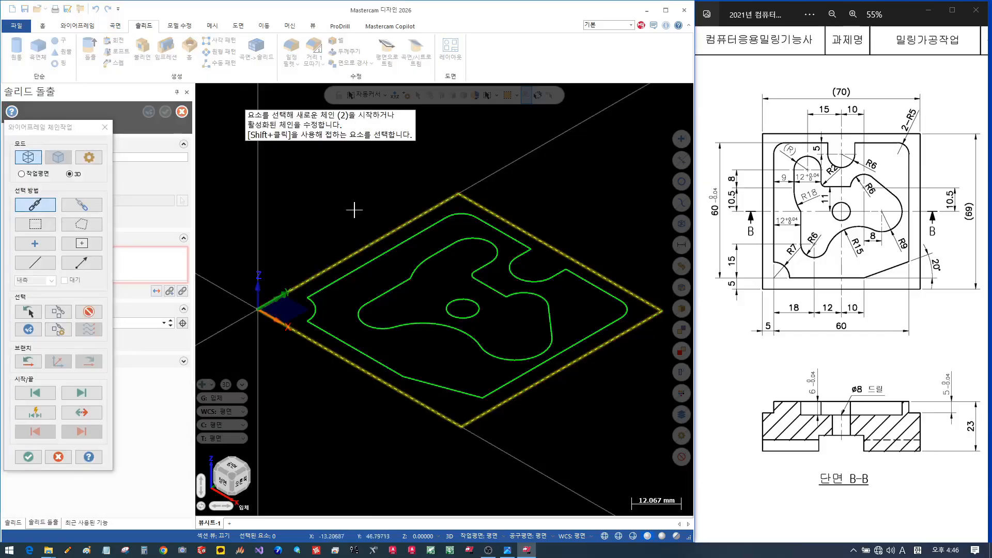
left_click(29, 457)
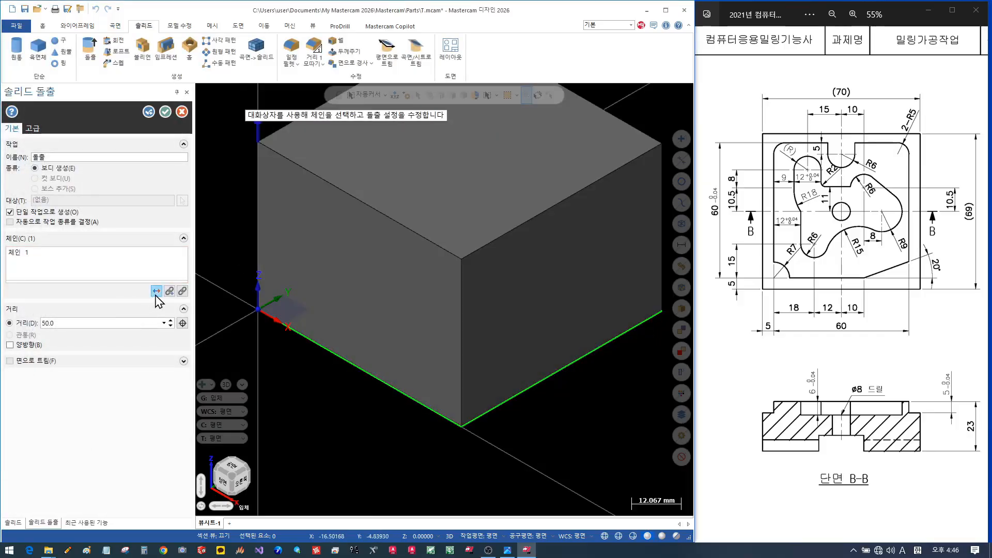
double_click(69, 323)
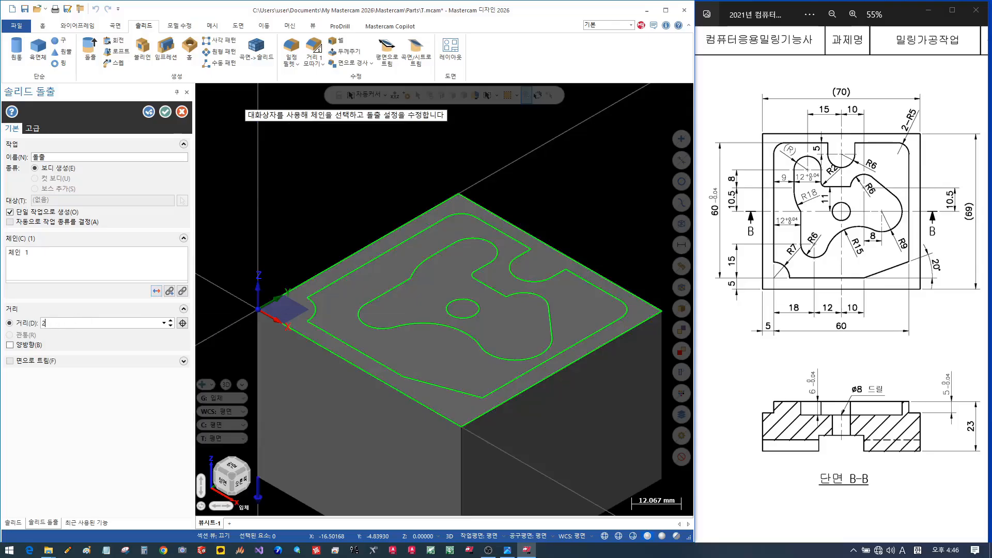
left_click(148, 111)
Cut the body 5 mm deep between the outer rectangle and the notched inner profile, leaving the raised island.
scroll(471, 170, "down", 1)
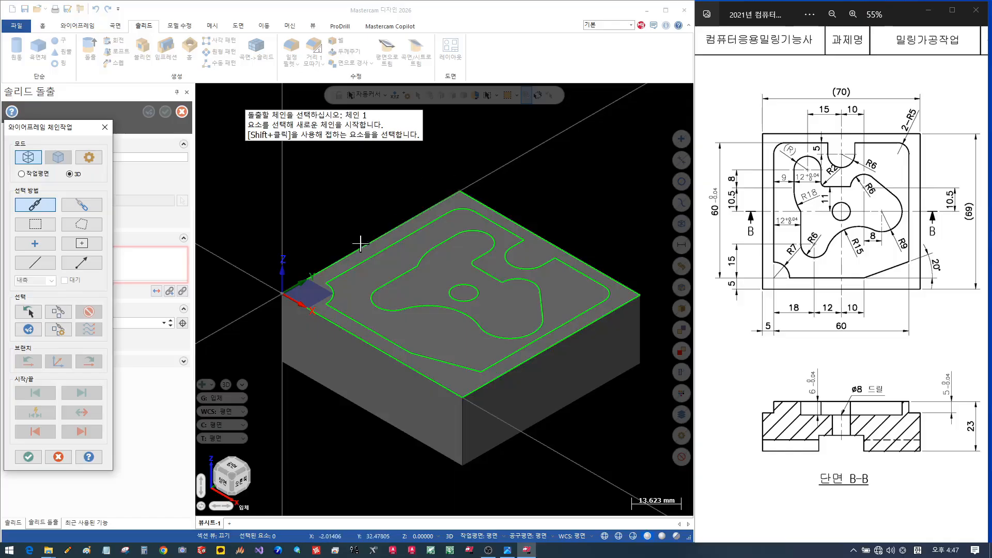
left_click(371, 256)
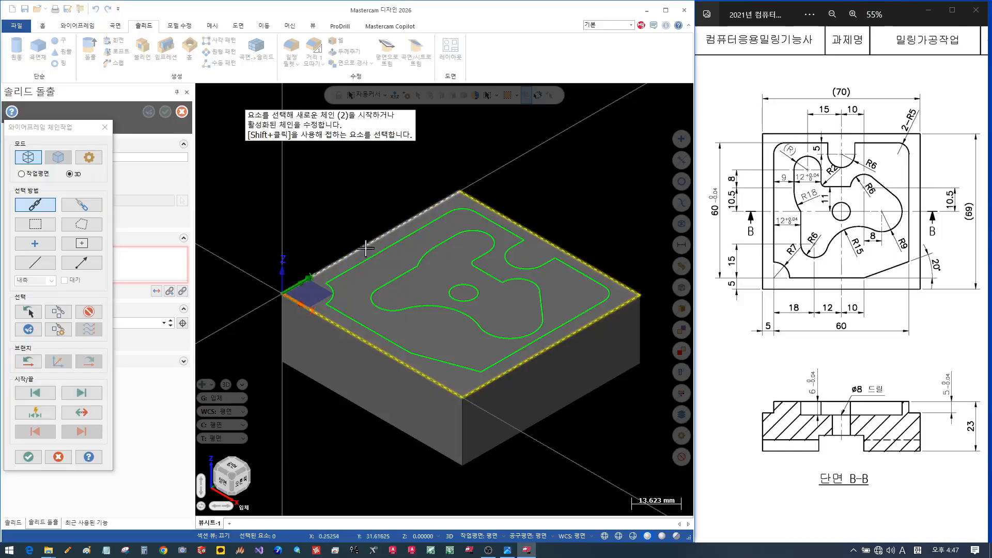
left_click(29, 456)
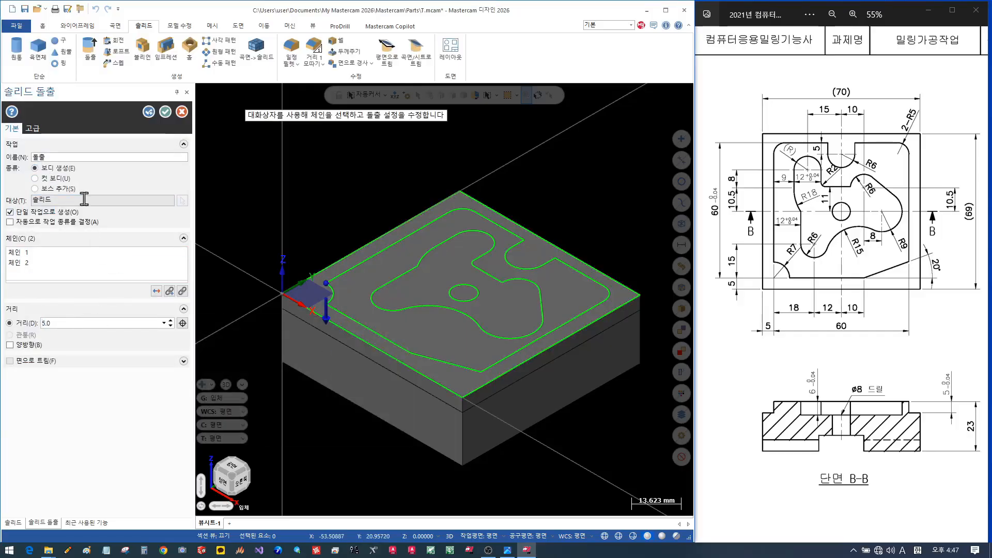
left_click(50, 179)
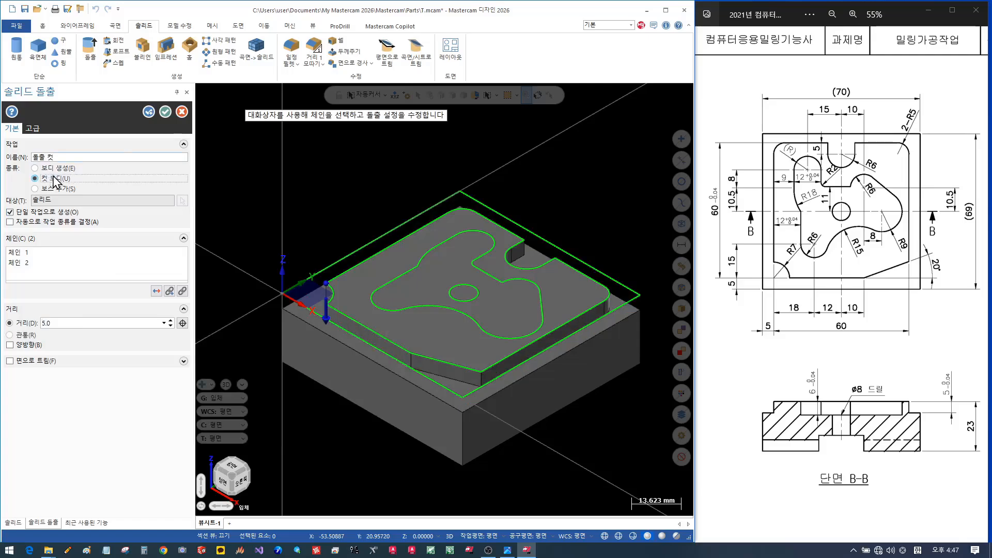
left_click(150, 113)
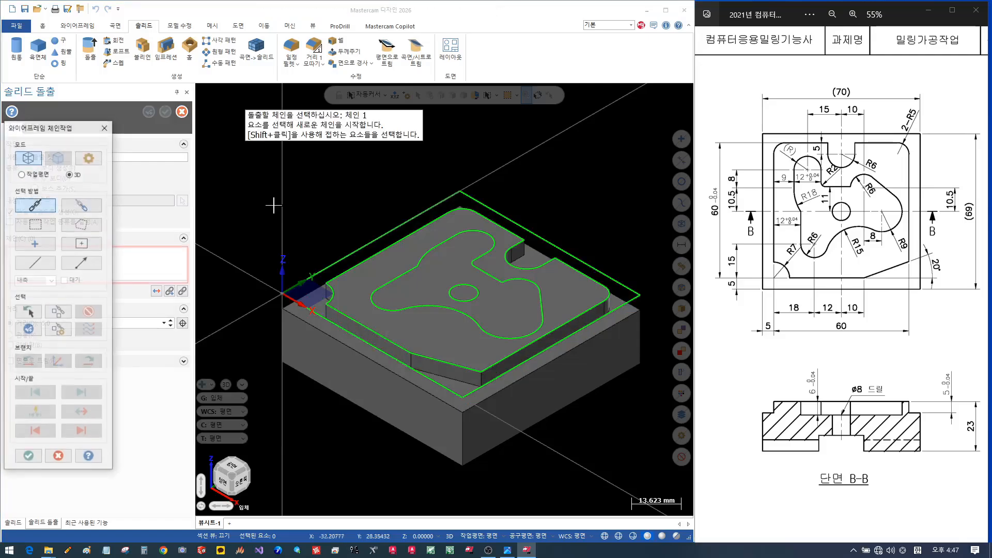
Extrude-cut the closed inner pocket contour 6 mm deep into the body.
left_click(406, 278)
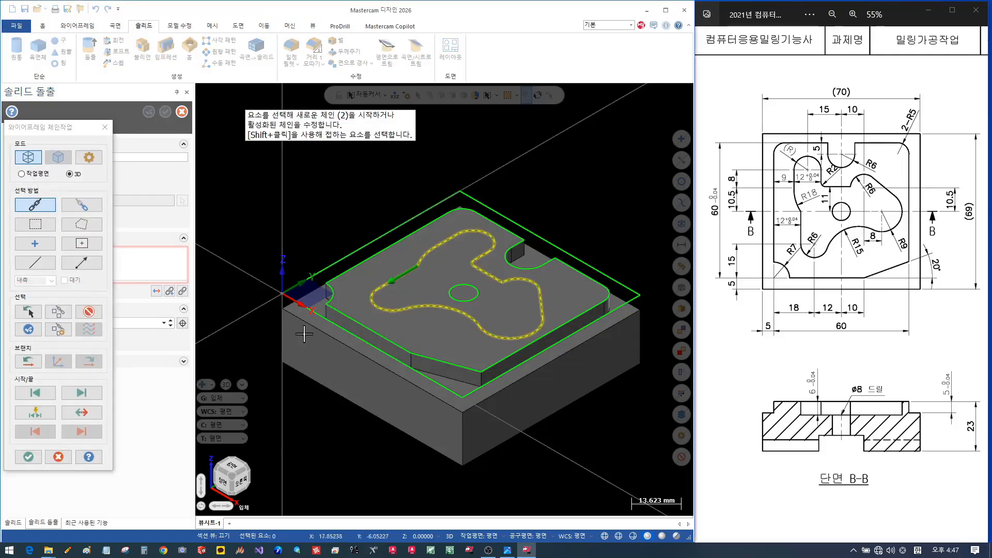
left_click(28, 457)
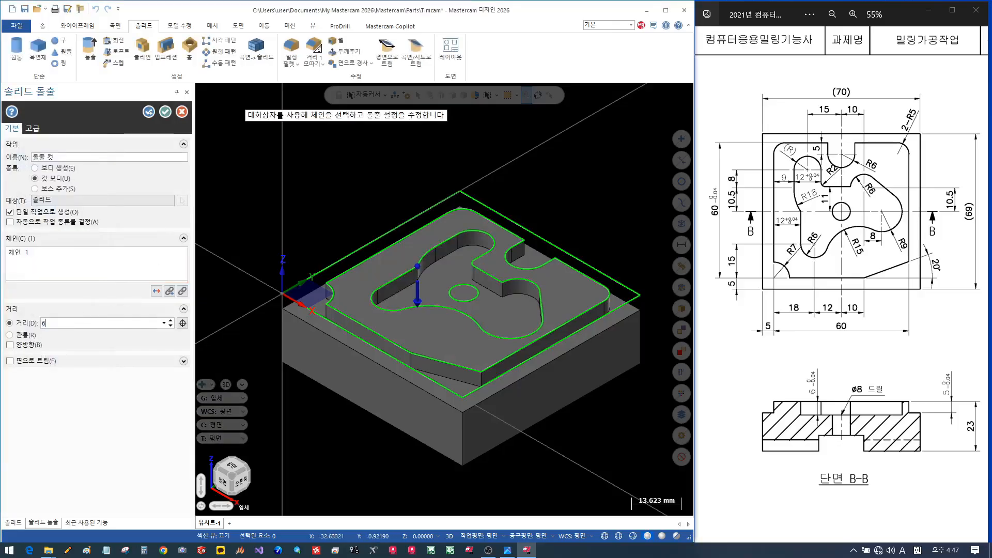
key("Return")
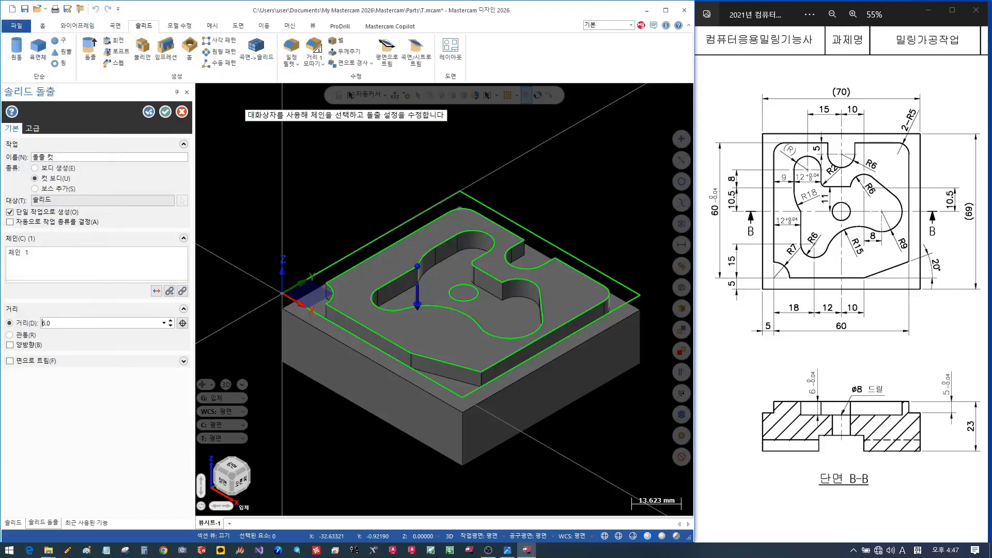
left_click(148, 111)
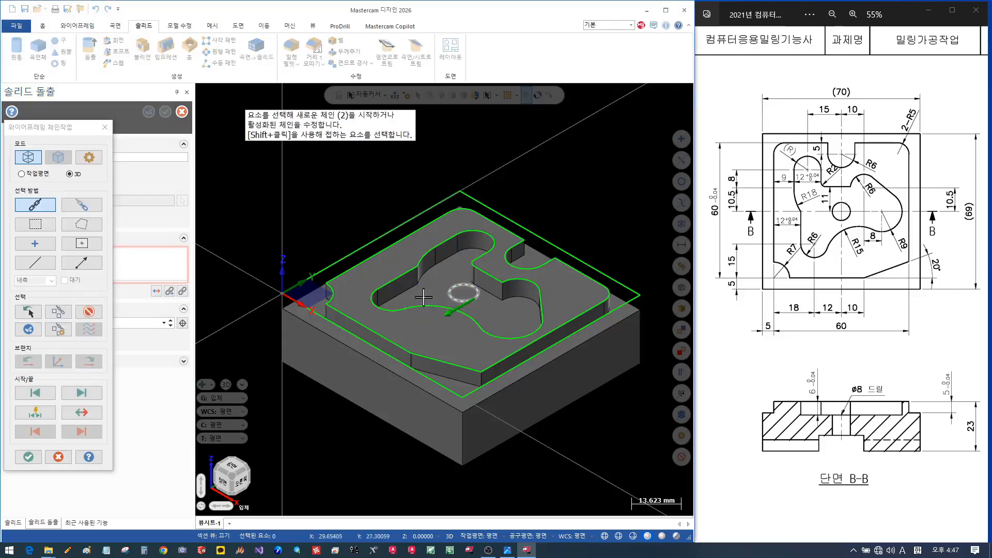
Extrude-cut the central circle through the whole body and finish the extrusion.
left_click(35, 456)
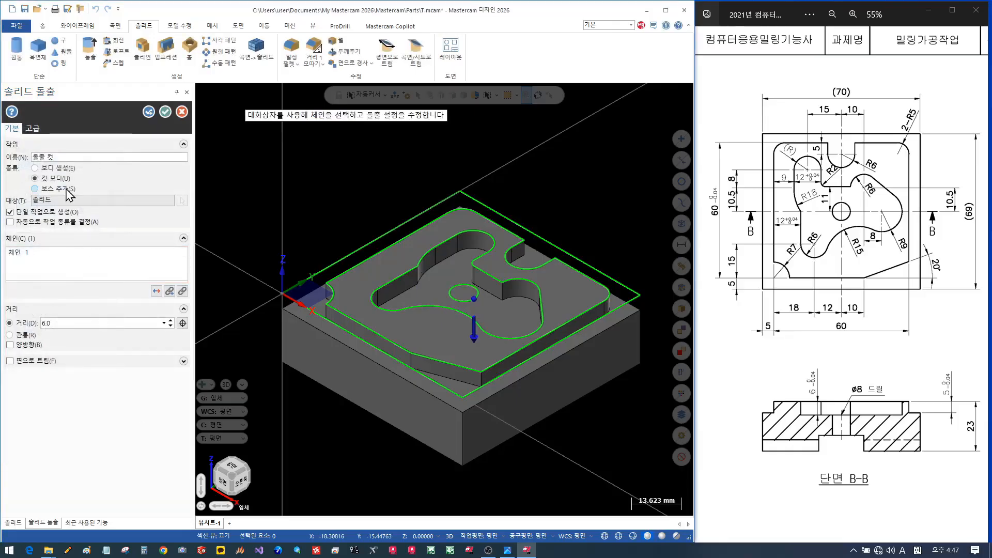
left_click(23, 336)
left_click(165, 111)
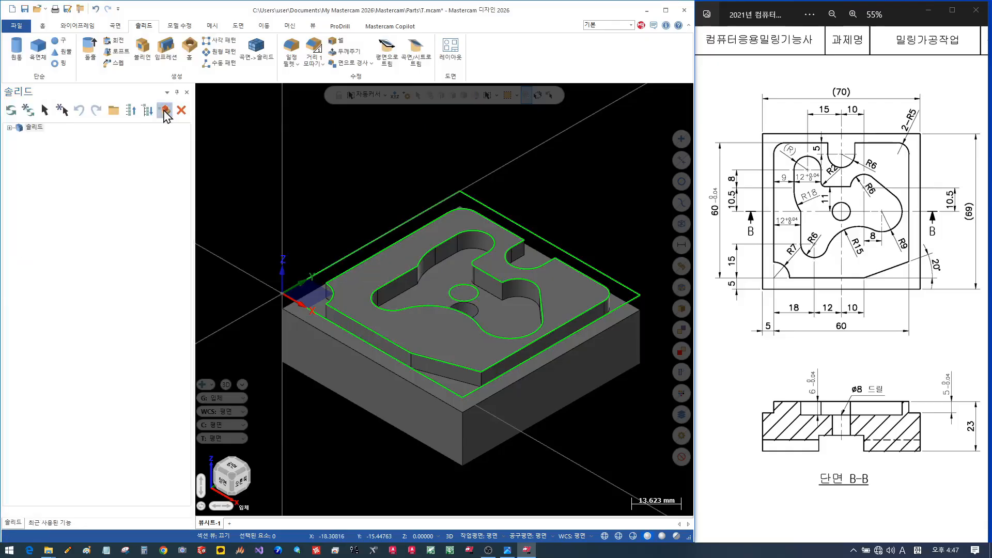
Show the Toolpaths manager and add a machine group with the default milling machine.
mouse_move(392, 173)
middle_mouse_down()
mouse_move(399, 192)
mouse_move(398, 157)
mouse_move(393, 205)
mouse_move(399, 181)
middle_mouse_up()
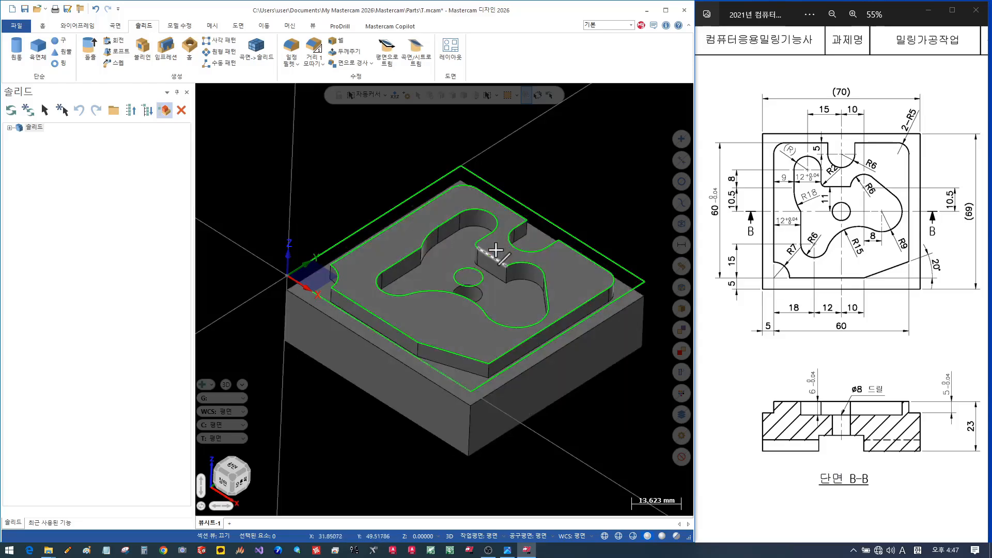
scroll(425, 265, "down", 2)
middle_click_drag(525, 236, 496, 228)
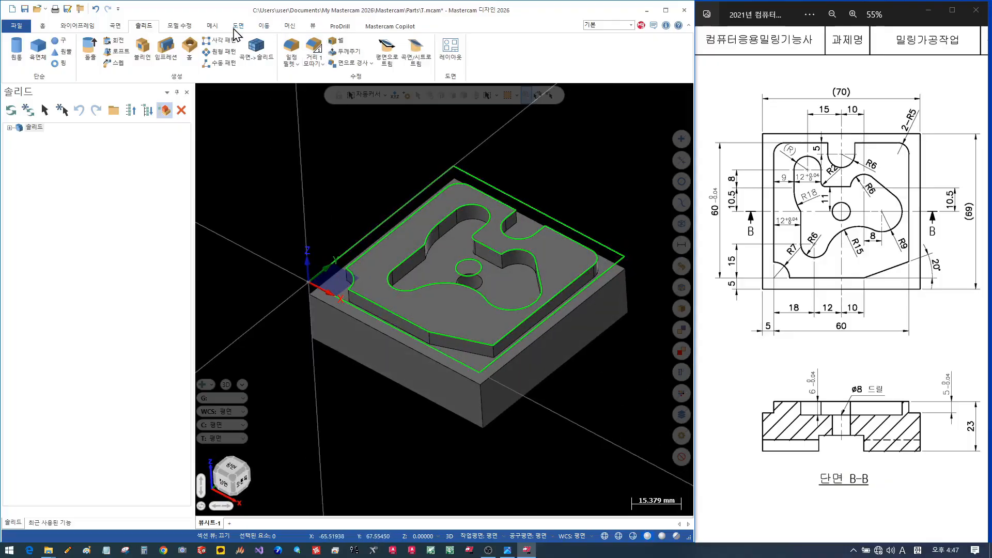
left_click(312, 26)
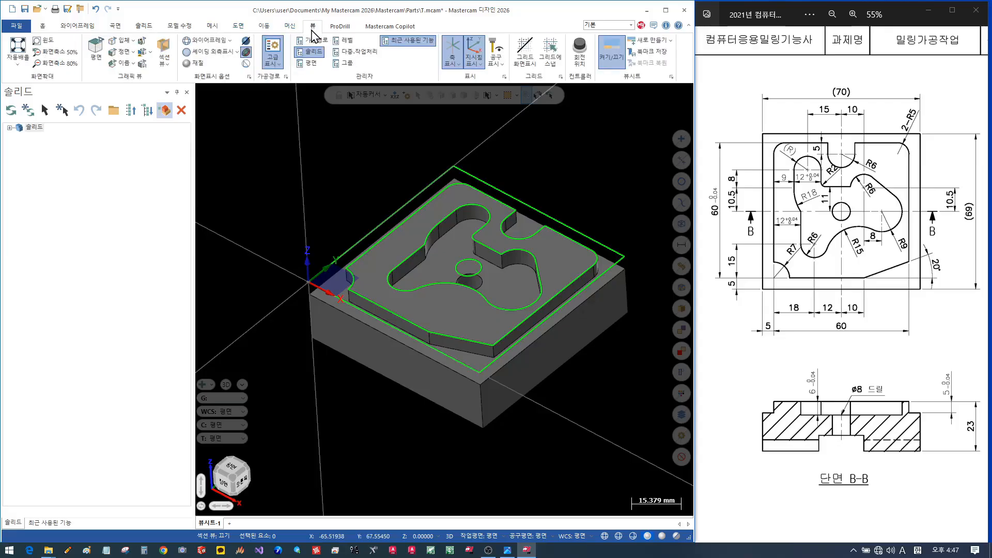
left_click(314, 40)
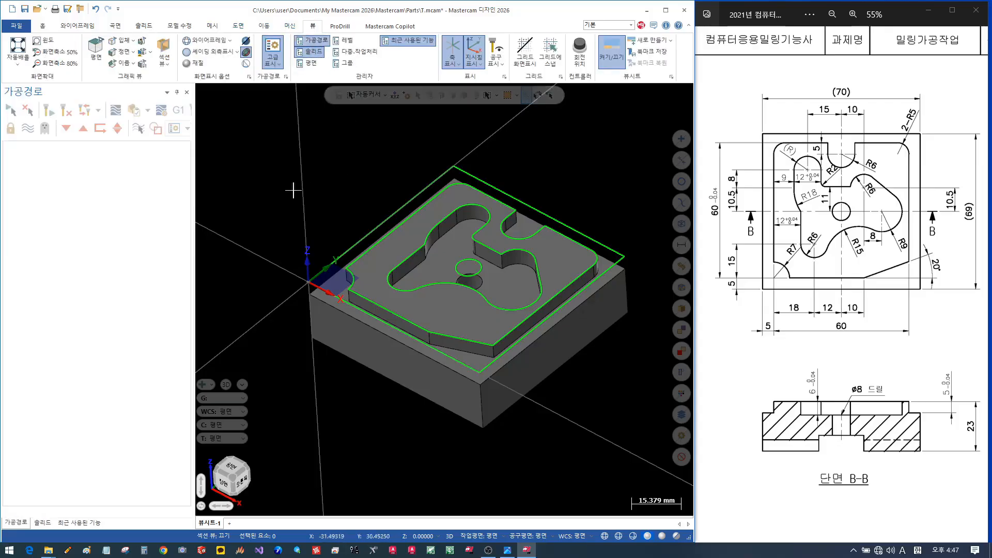
left_click(292, 29)
left_click(21, 63)
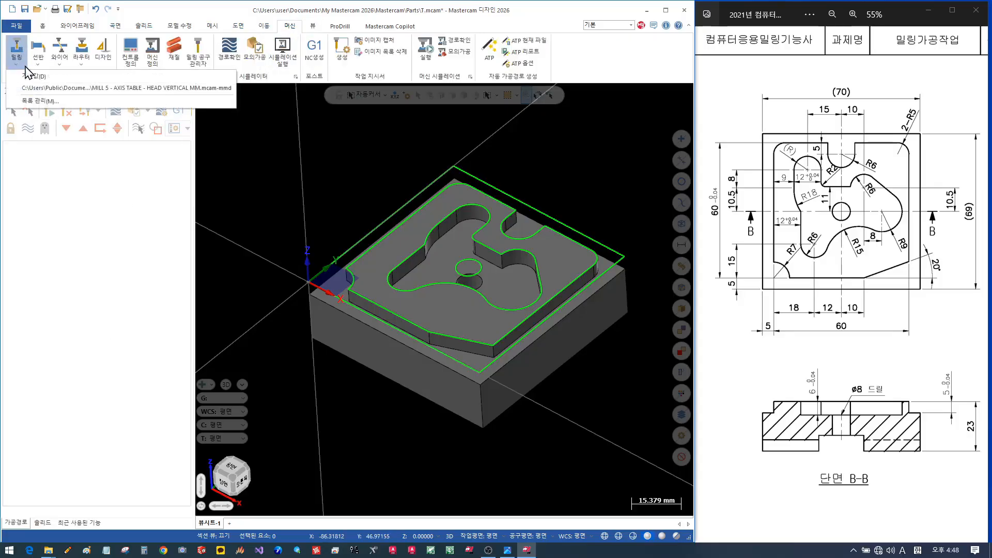
left_click(31, 75)
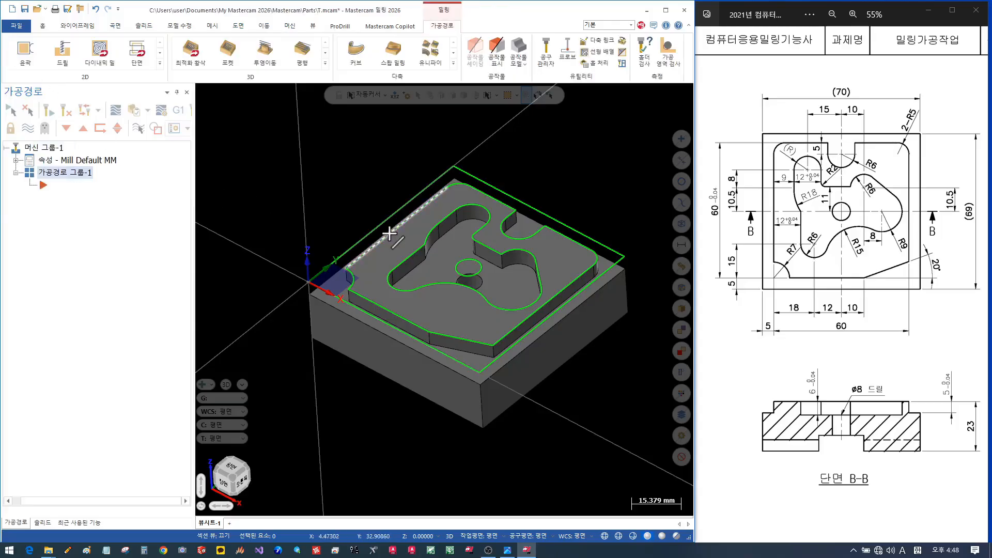
Open the machine group's stock setup and create rectangular stock spanning the block's lower front corner to the opposite upper corner.
middle_click_drag(376, 237, 348, 226)
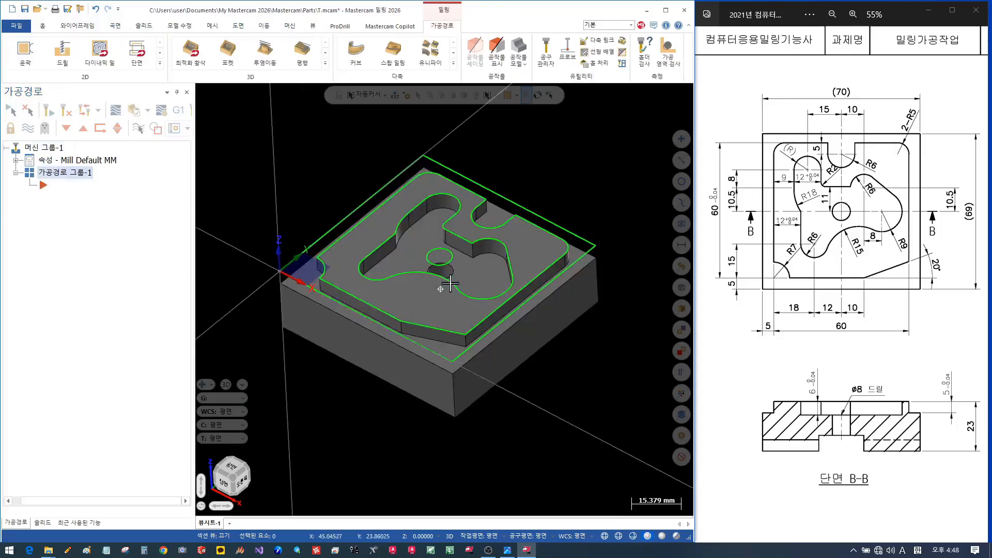
middle_click_drag(450, 283, 458, 265)
scroll(470, 272, "up", 4)
scroll(563, 177, "down", 3)
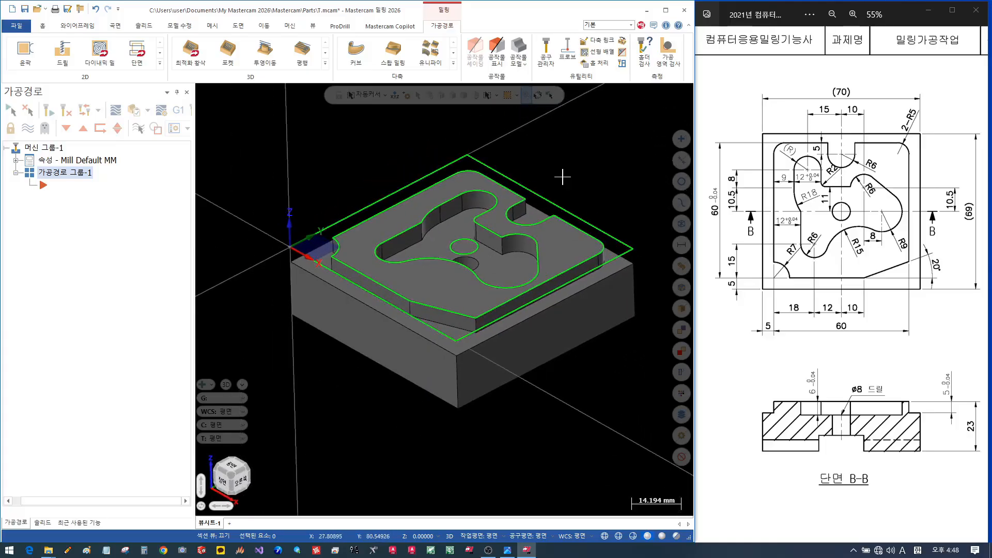
left_click(17, 160)
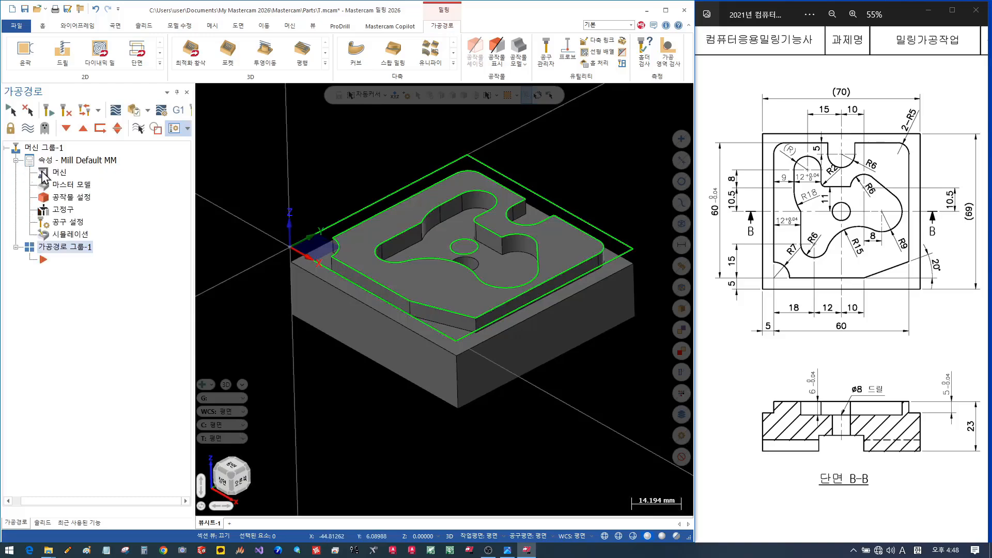
left_click(81, 203)
double_click(81, 203)
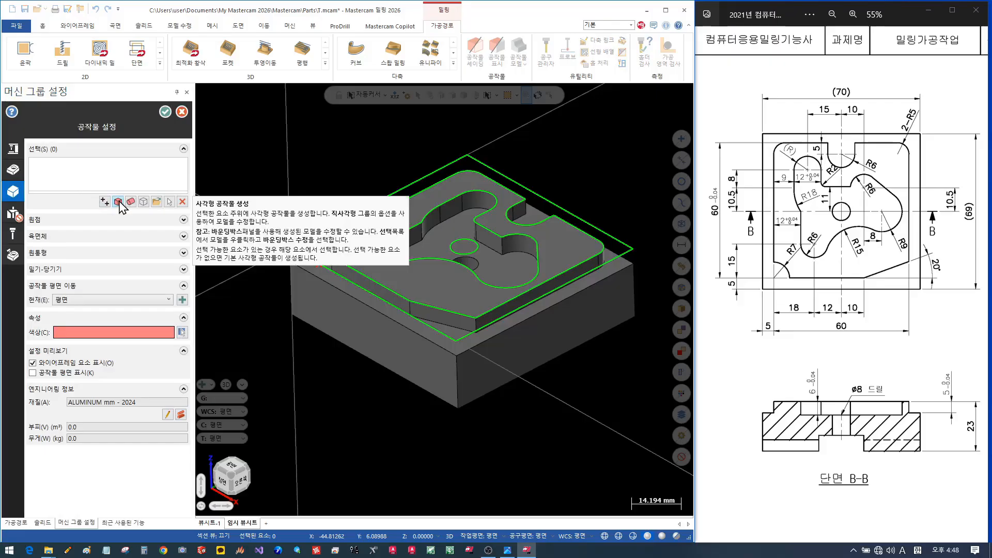
left_click(119, 202)
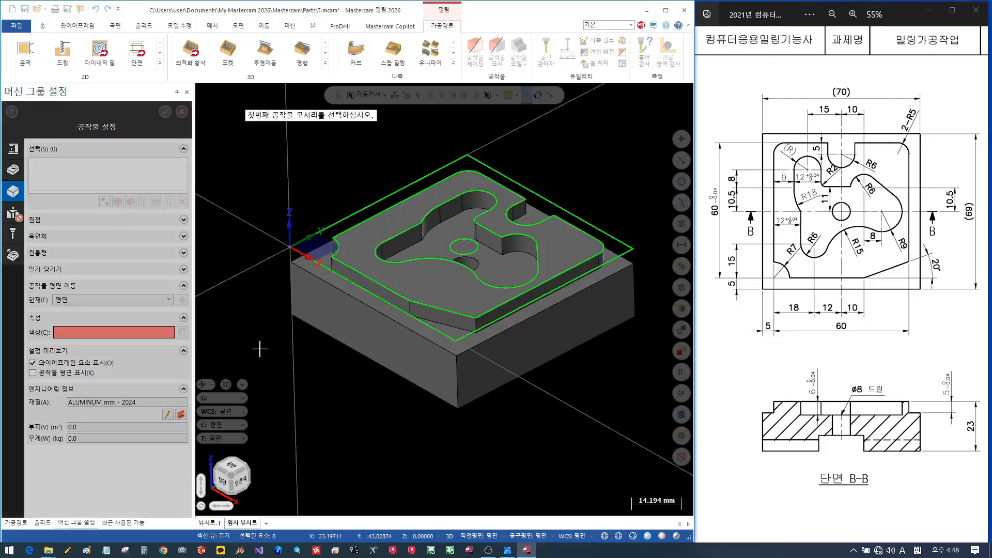
left_click(292, 315)
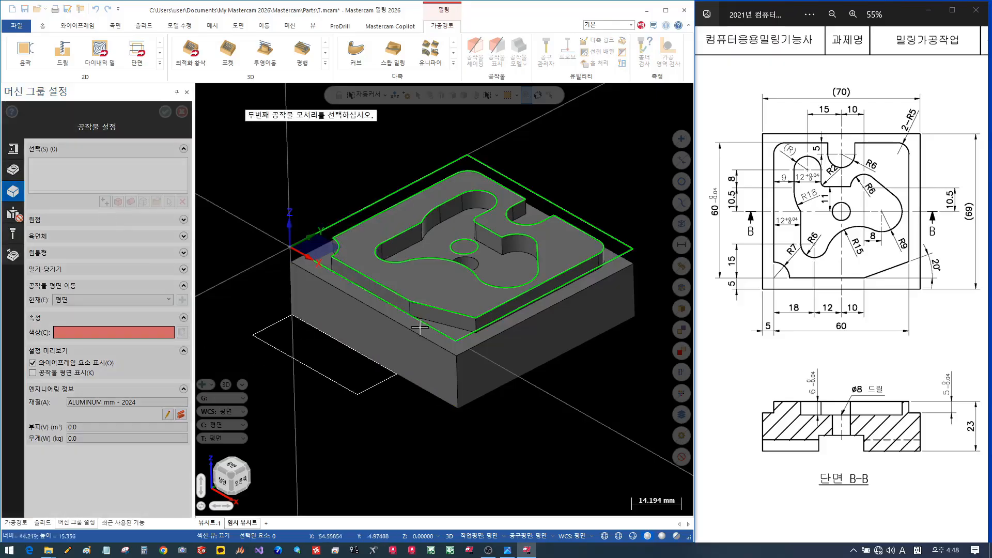
left_click(633, 250)
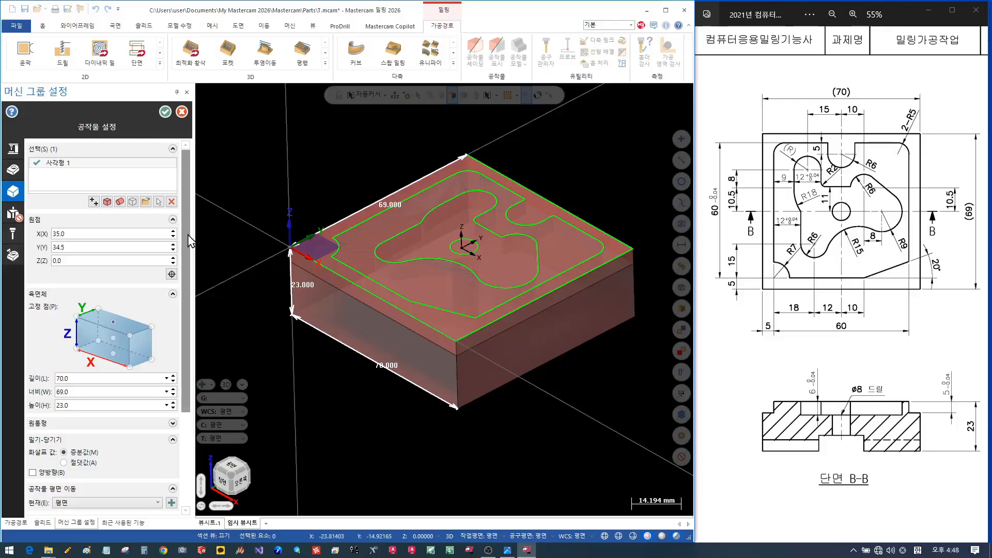
Set the rectangular stock's height to 24 mm.
scroll(182, 244, "down", 2)
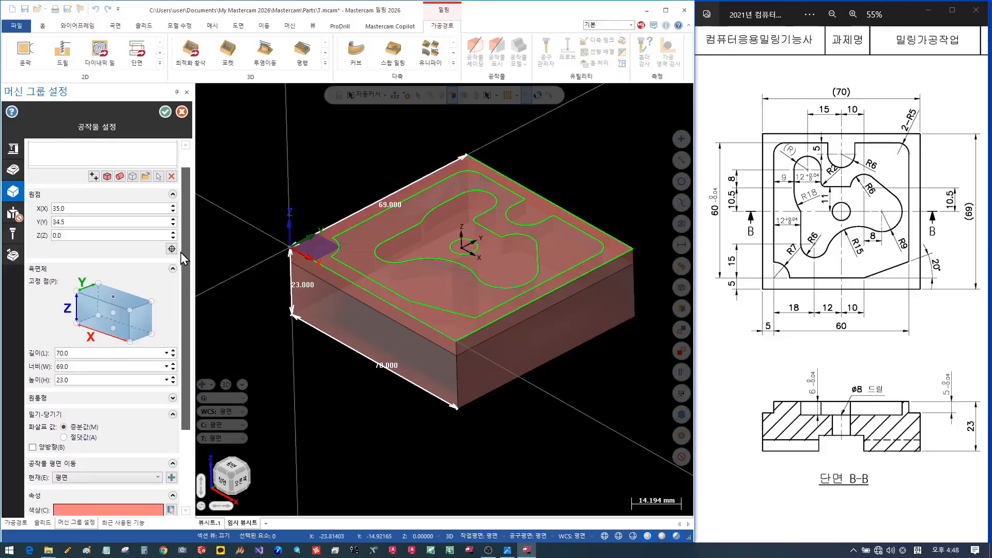
mouse_move(181, 256)
left_mouse_down()
mouse_move(185, 234)
mouse_move(184, 252)
left_mouse_up()
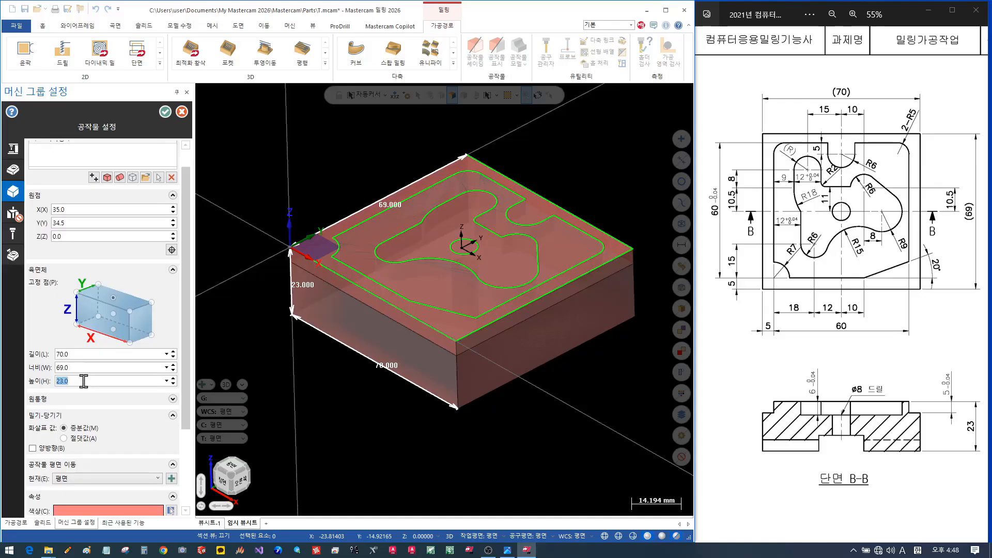
left_click_drag(186, 334, 178, 359)
scroll(177, 359, "up", 2)
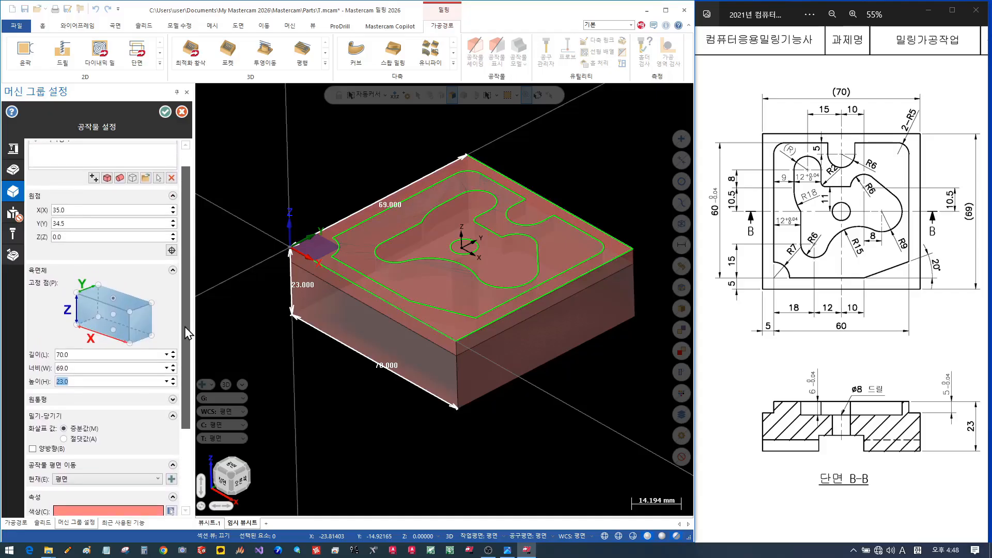
left_click(114, 383)
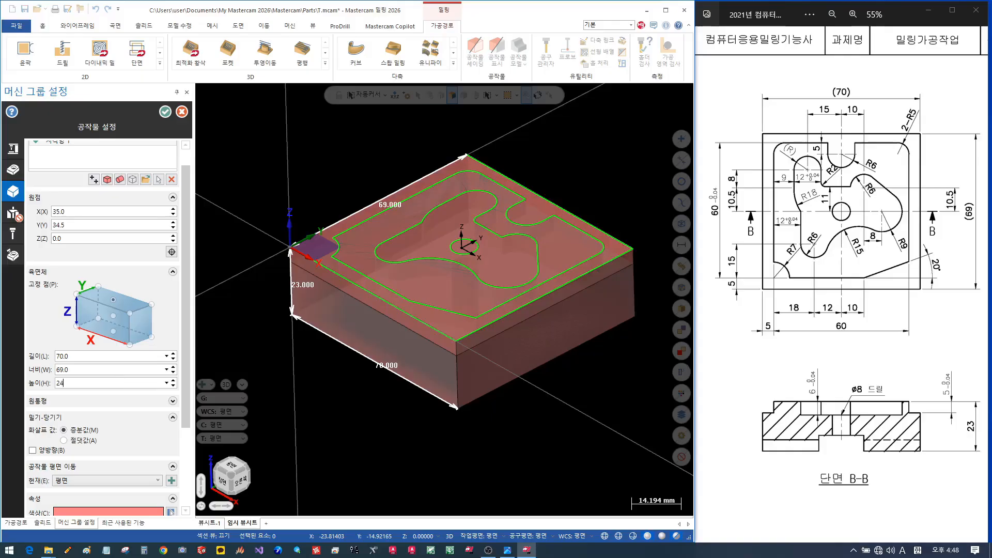
key("Return")
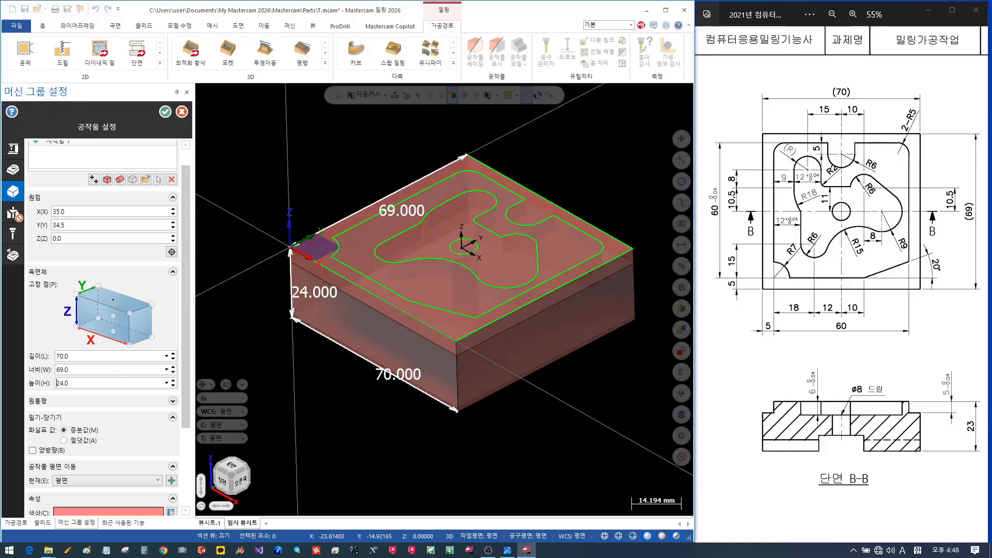
Set the stock origin's Z value to 1.0 and accept the stock setup.
double_click(75, 238)
key("Return")
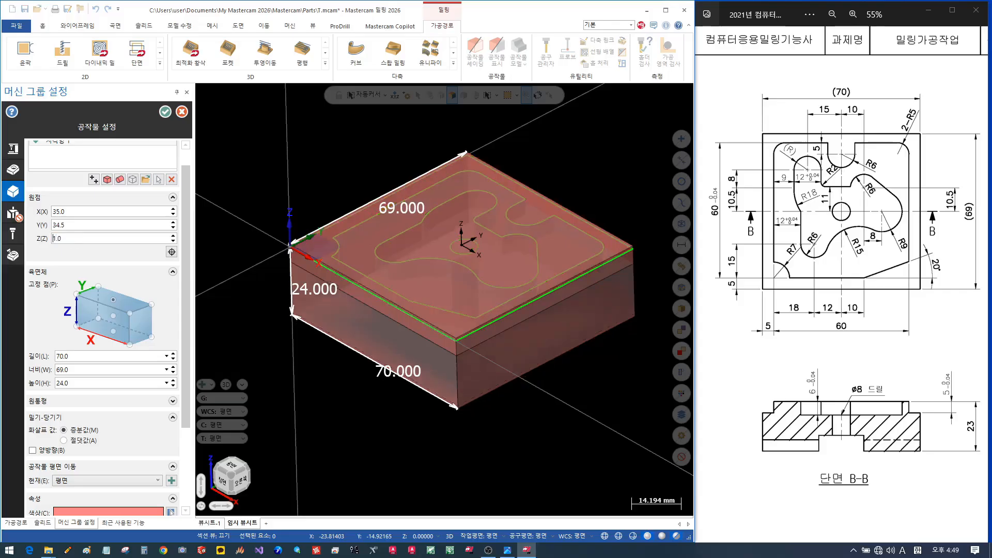
scroll(444, 304, "up", 3)
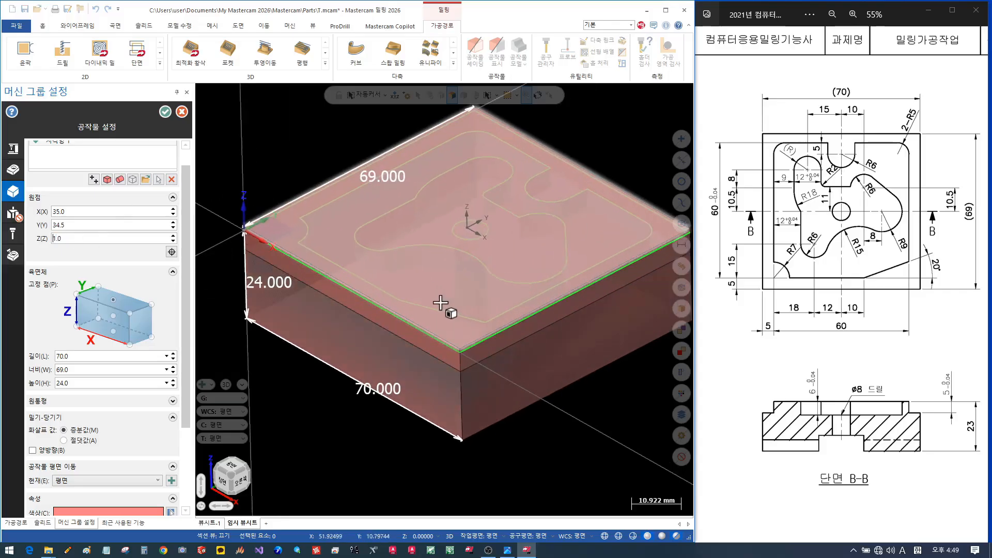
middle_click_drag(463, 298, 421, 342)
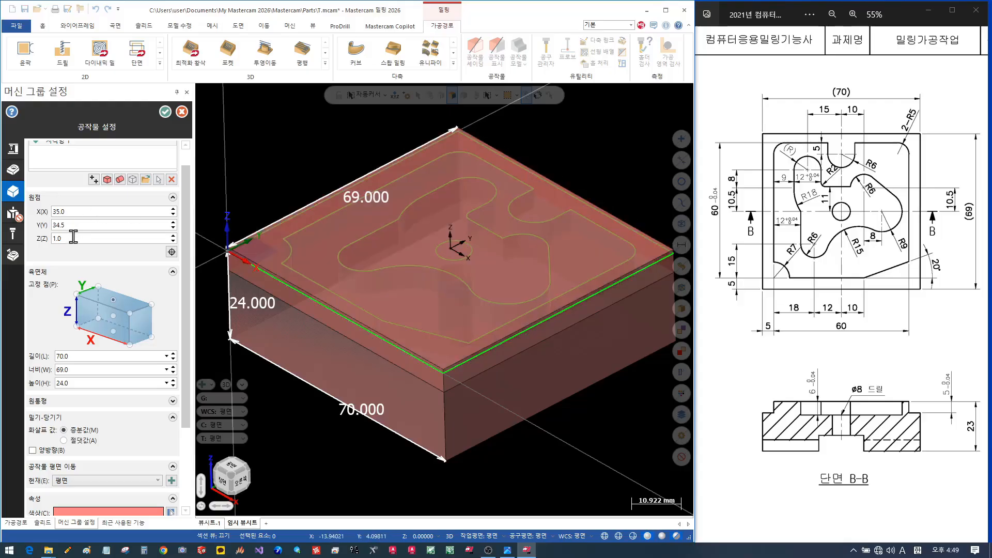
left_click(165, 112)
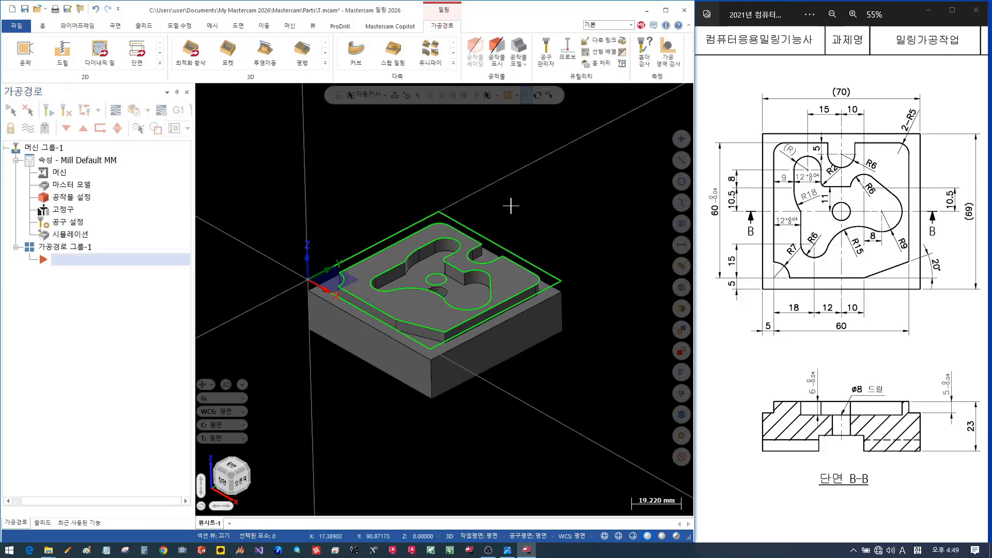
Display the stock outline, examine its top allowance in the front view, and return to the isometric view.
left_click(496, 52)
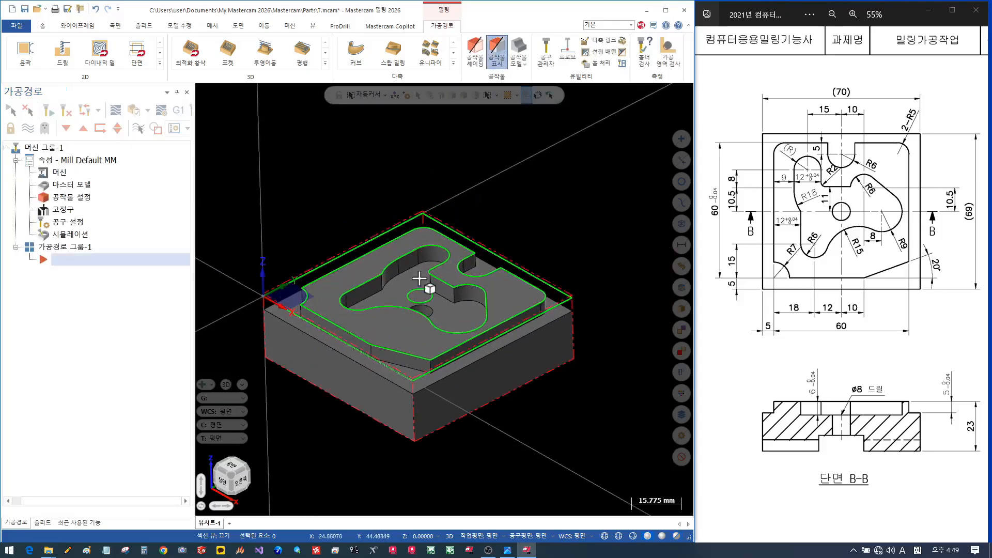
middle_click_drag(419, 279, 432, 259)
right_click(500, 155)
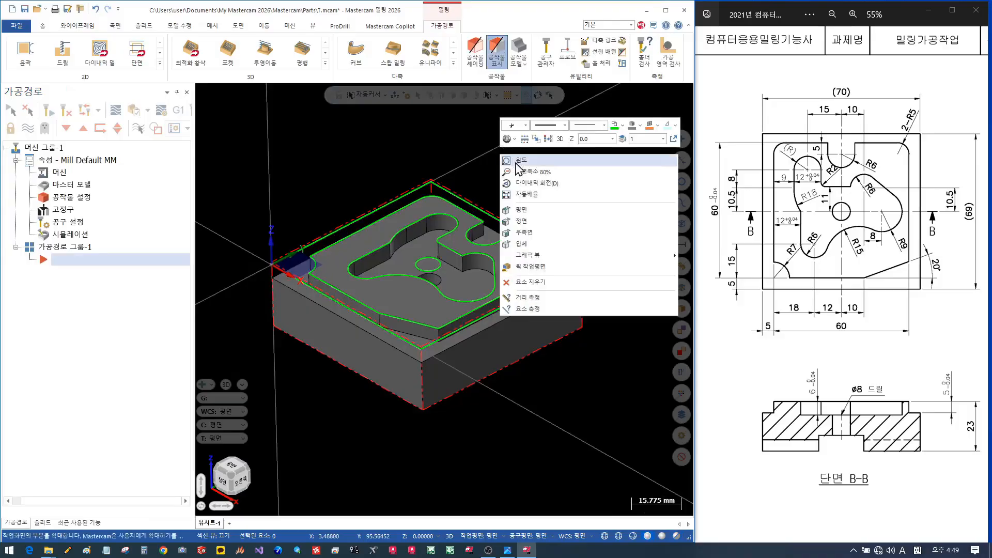
left_click(521, 221)
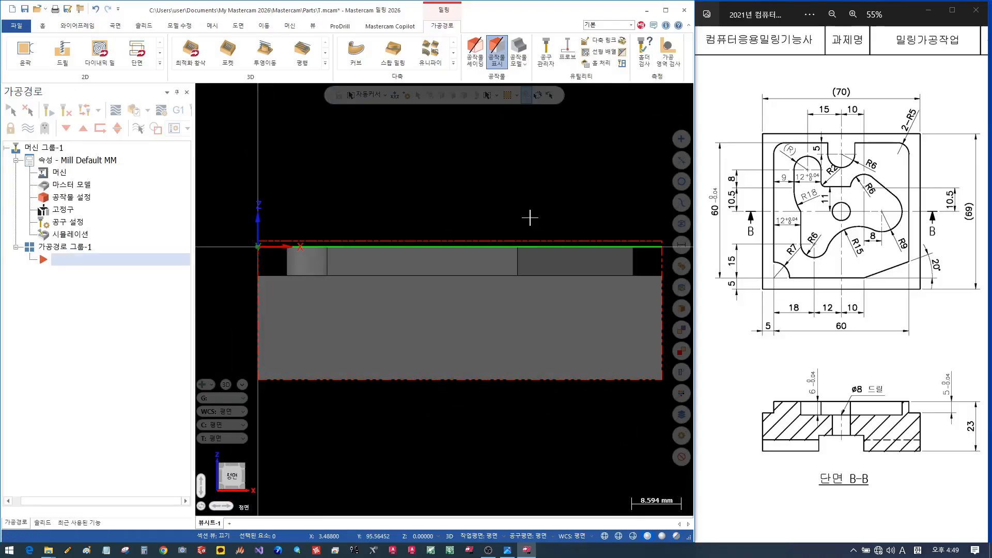
right_click(456, 172)
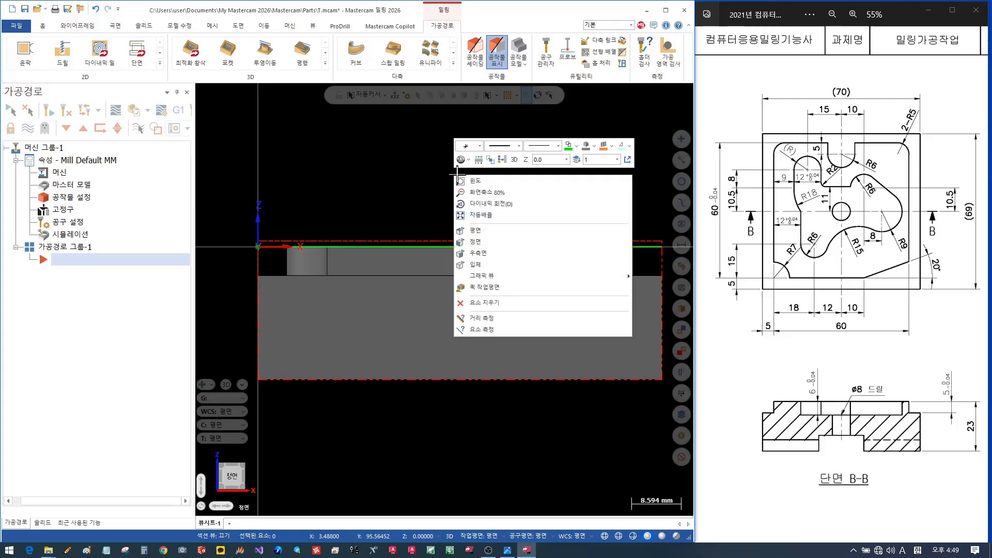
left_click(476, 264)
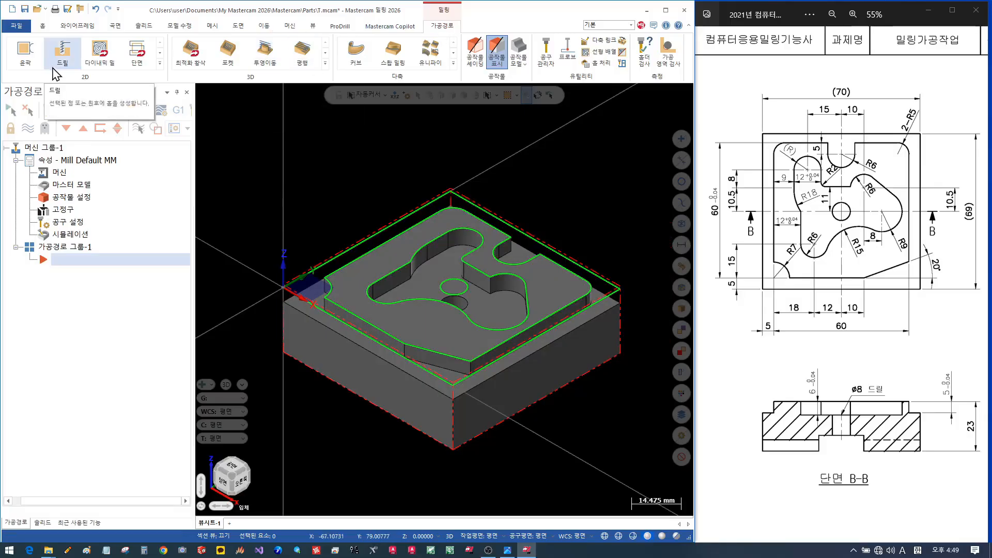
Start a 2D facing toolpath that uses the defined stock, without selecting any chain.
left_click(160, 63)
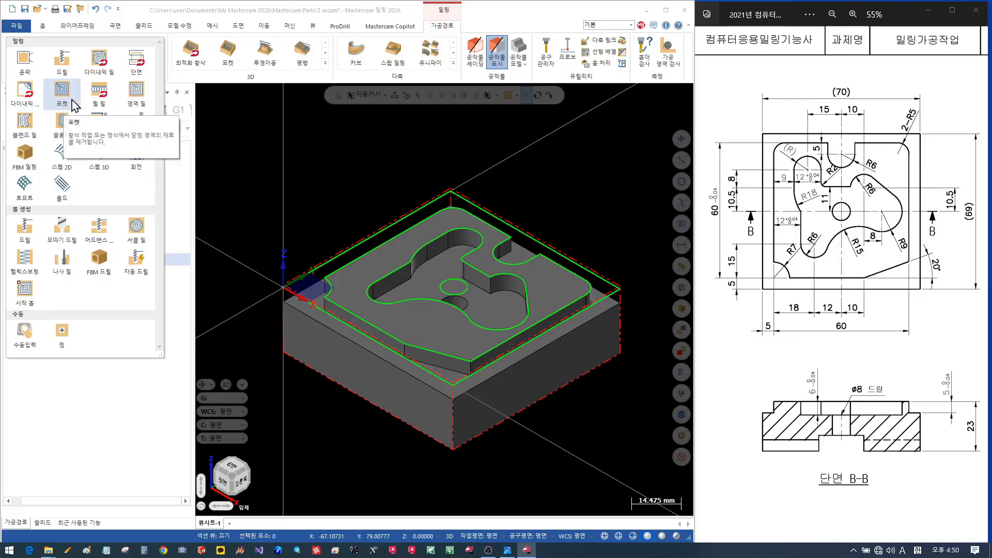
left_click(144, 103)
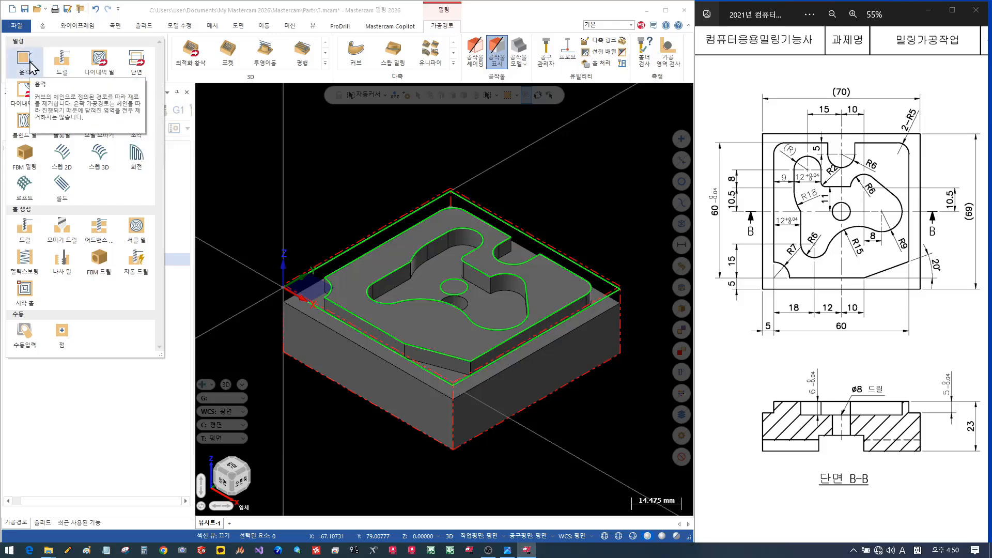
left_click(135, 62)
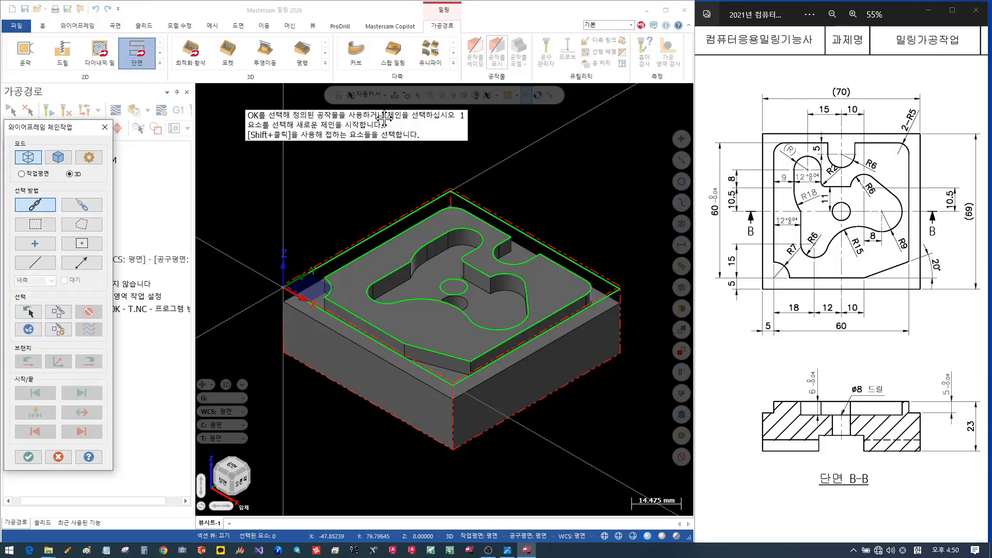
left_click(29, 456)
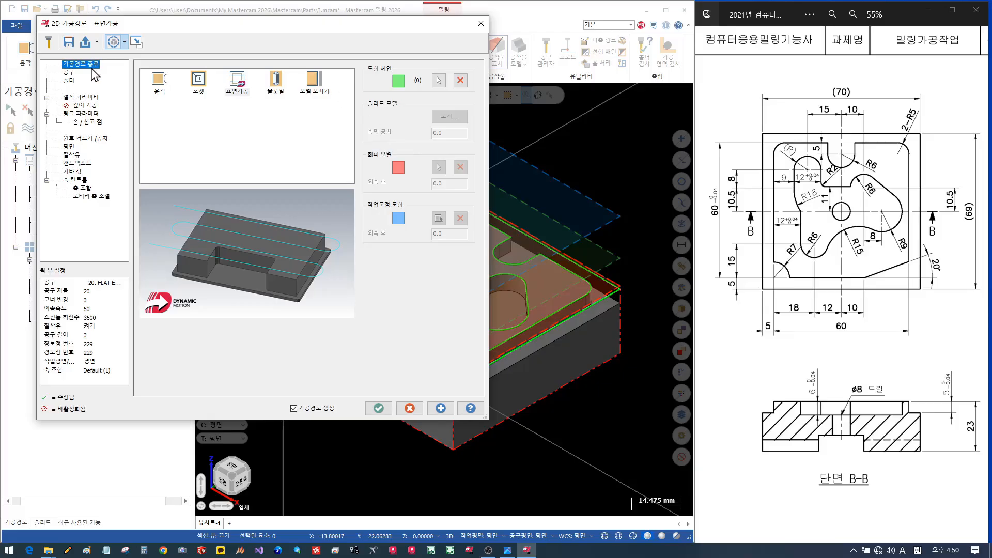
Open the Mill_mm tool library for the facing toolpath and filter it to face mills only.
left_click(71, 72)
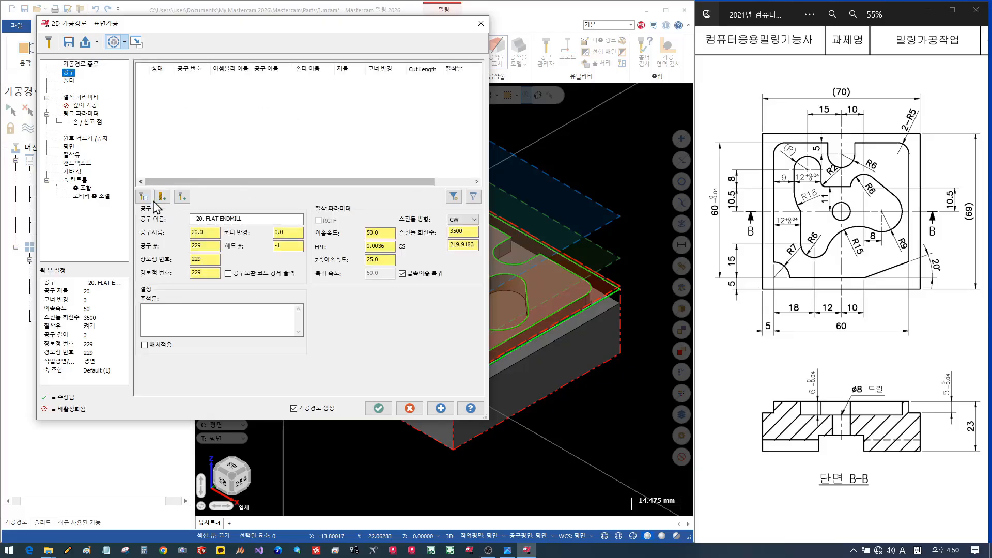
left_click(146, 197)
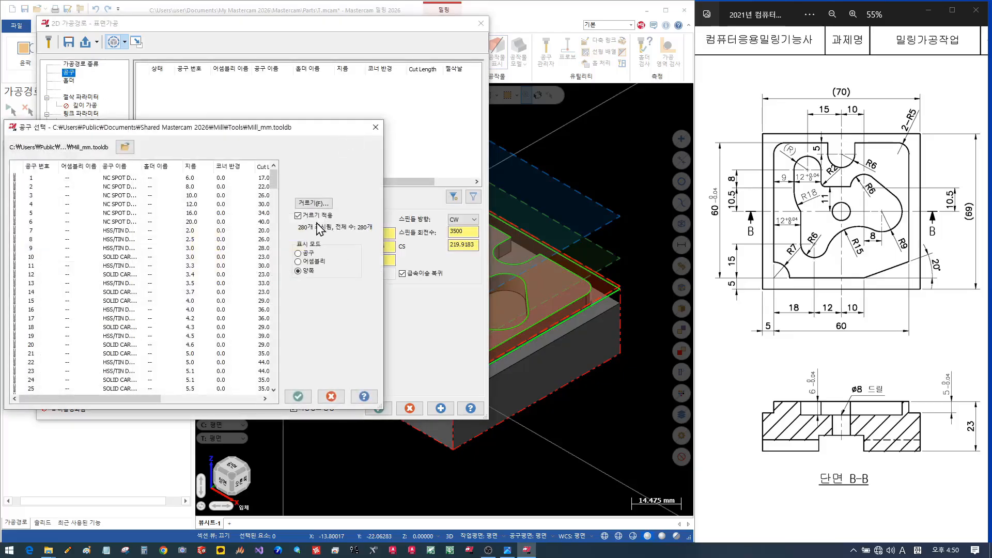
left_click(313, 203)
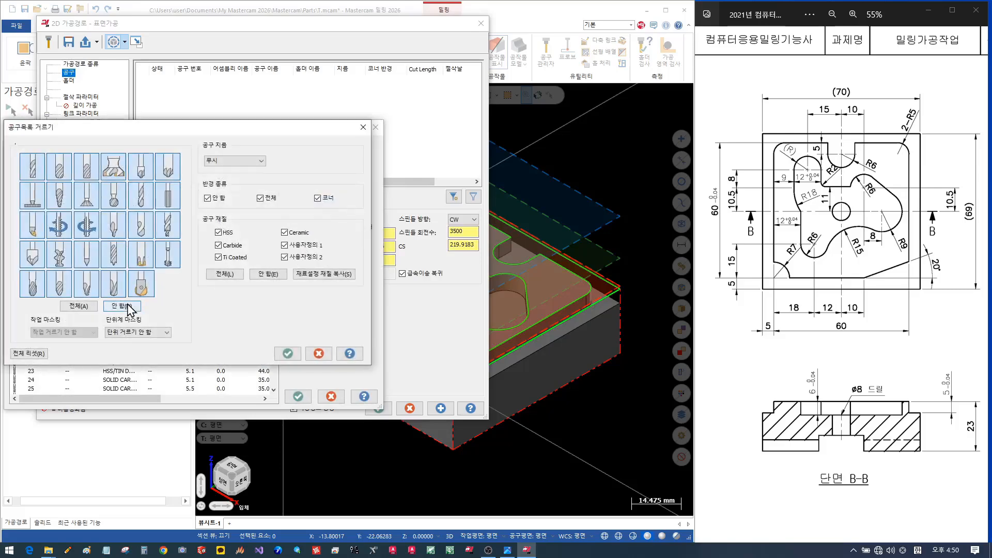
left_click(122, 305)
left_click(113, 166)
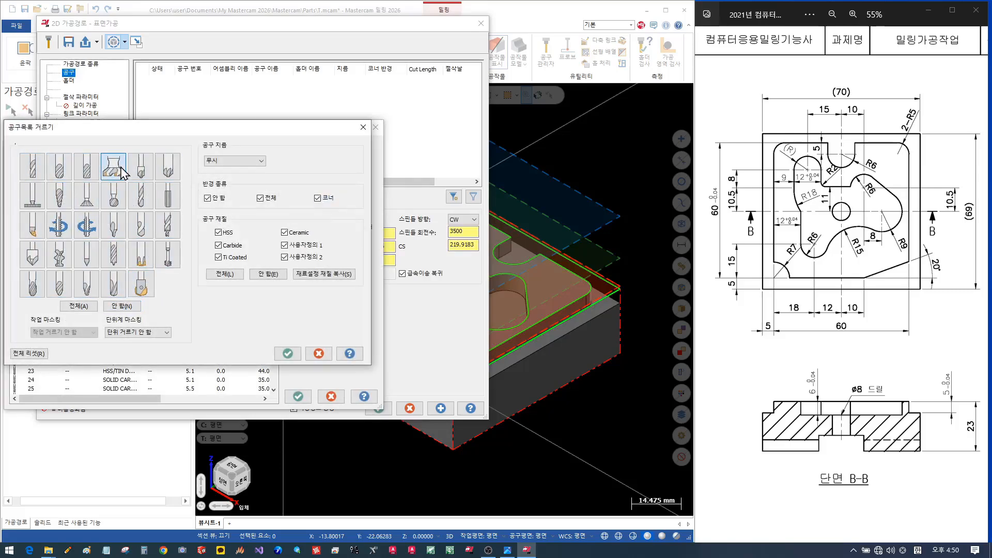
left_click(287, 353)
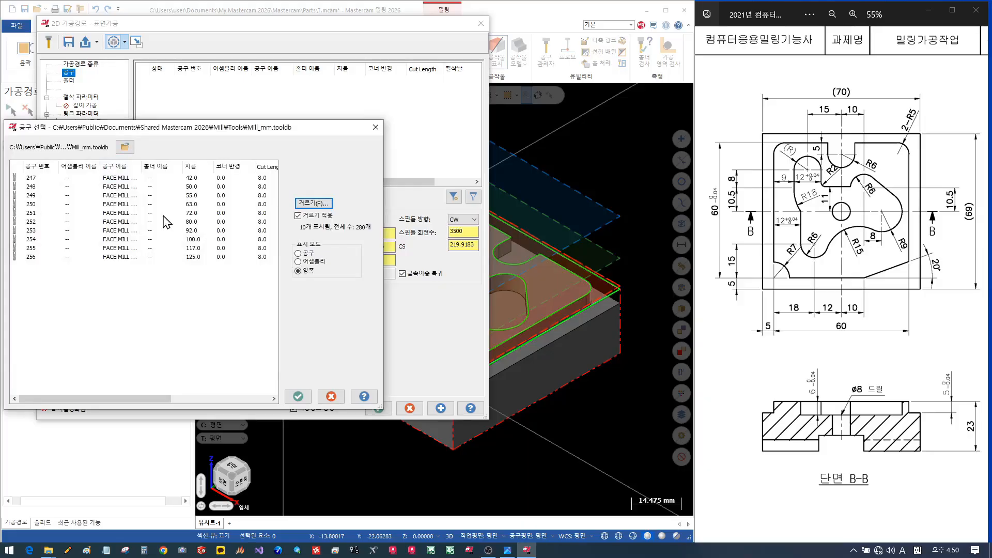
Choose the 80 mm diameter face mill as the facing tool.
left_click(138, 213)
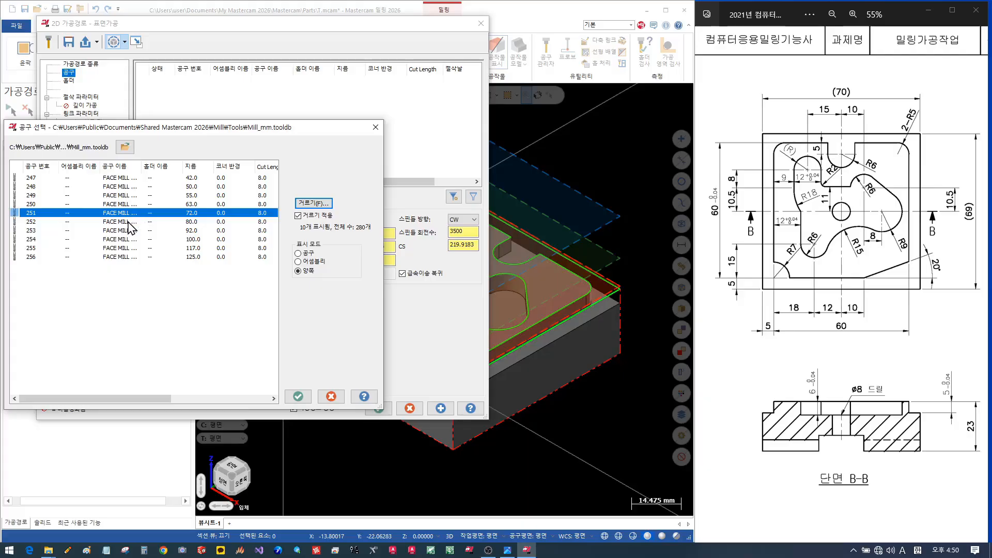
left_click(134, 222)
left_click(300, 396)
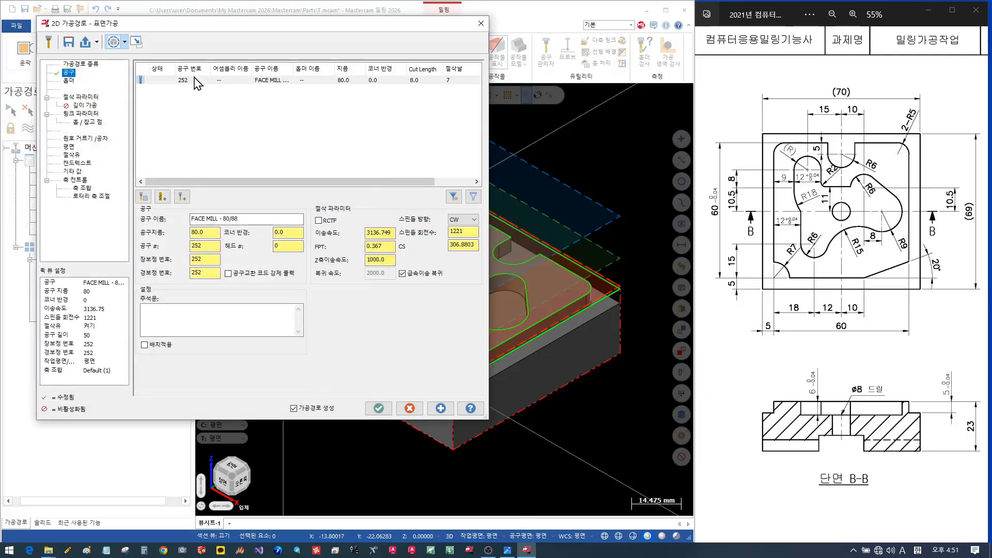
Set the face mill's tool number to 1 and open the facing toolpath's cut parameters.
double_click(197, 245)
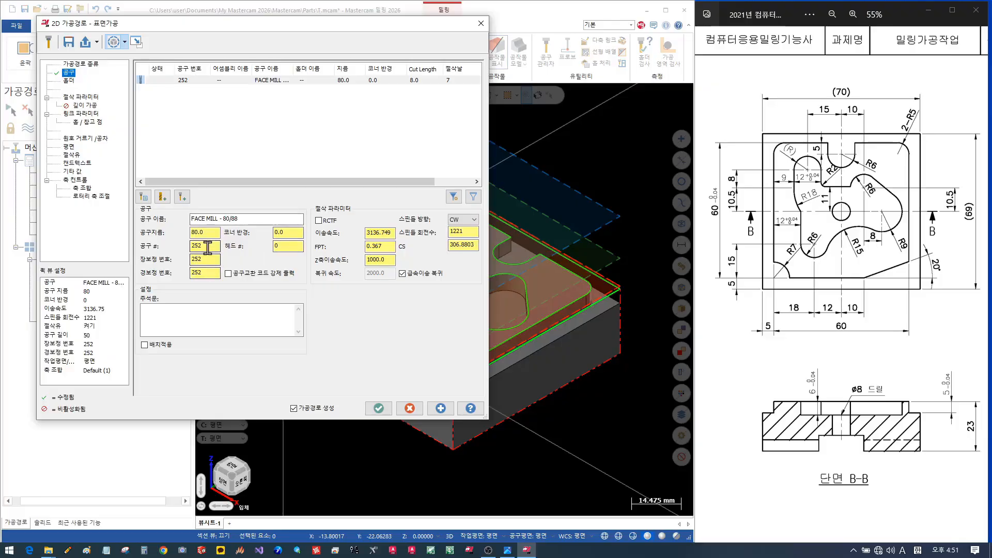
type("1")
key("Tab")
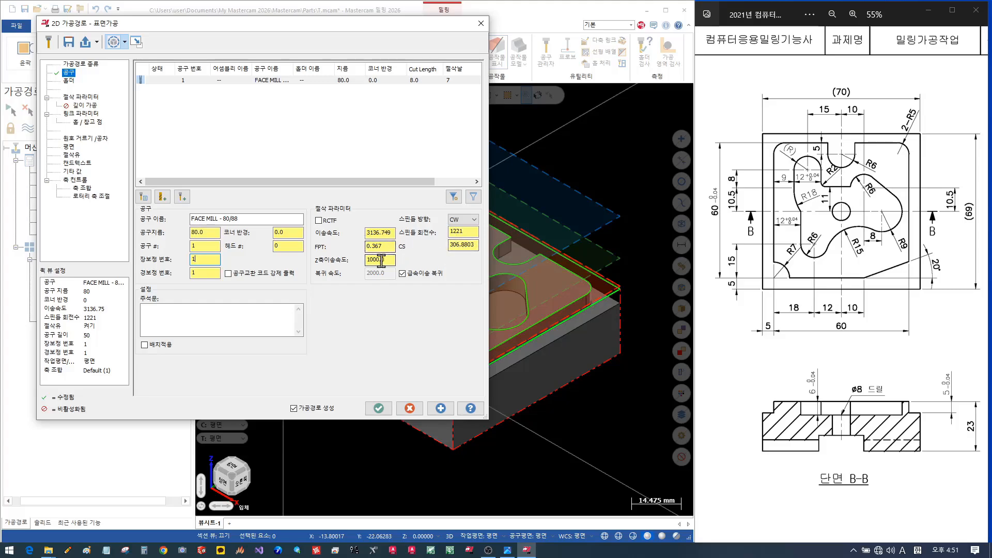
left_click(78, 97)
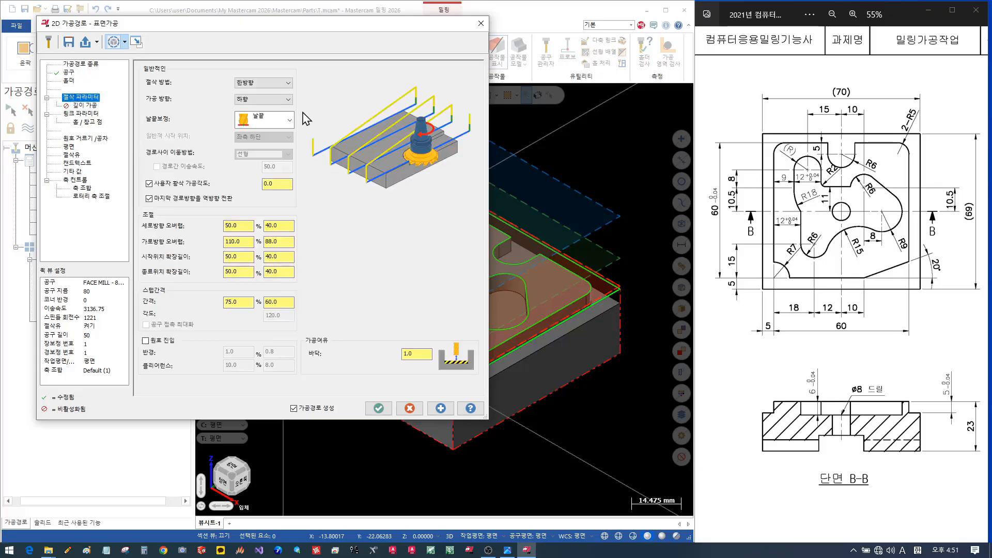
Set the facing cut to one pass with 60% across overlap and 0 stock left on the floor.
left_click(284, 83)
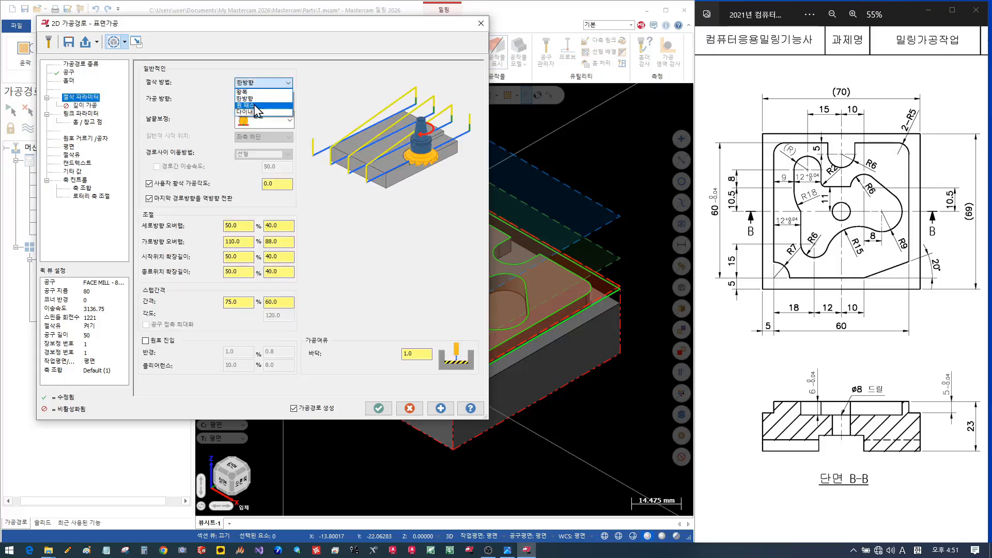
left_click(254, 106)
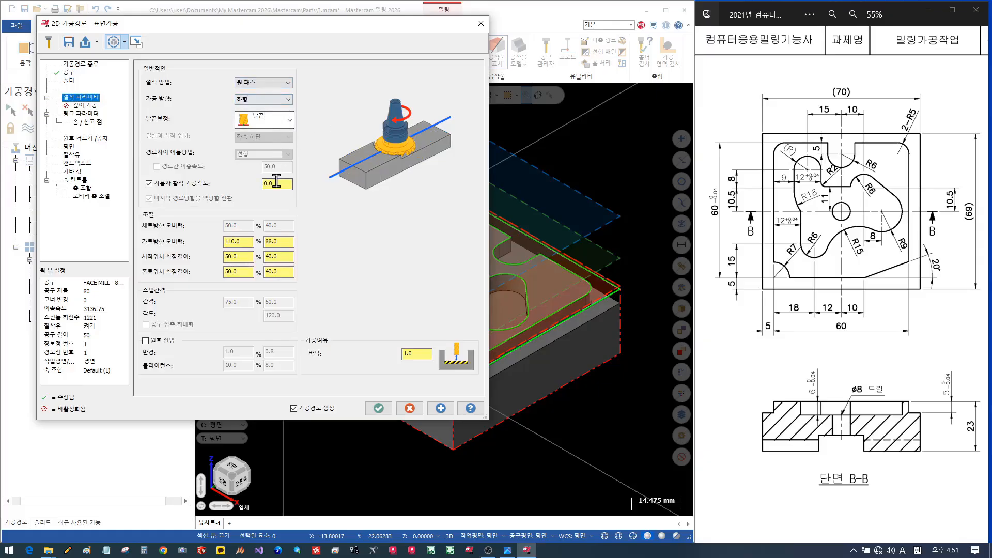
left_click_drag(245, 242, 222, 244)
type("60")
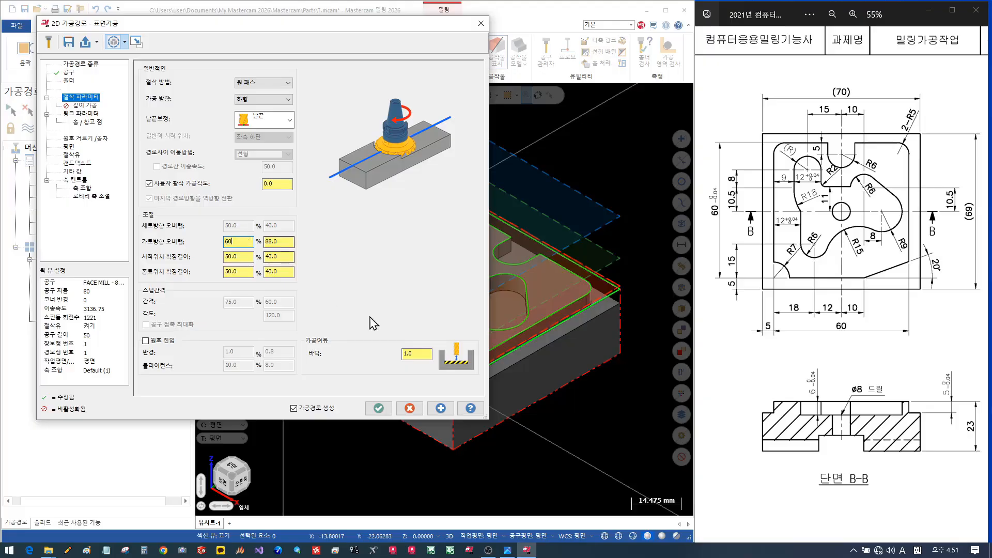
left_click_drag(415, 355, 392, 356)
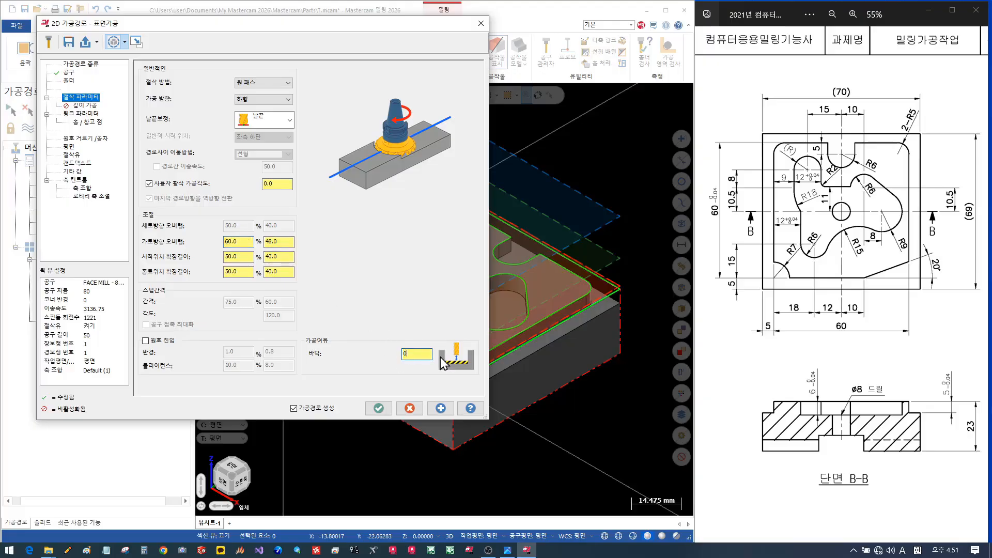
type("0")
In the facing linking parameters, make the 0.0 depth absolute, enable the absolute 50.0 clearance height, and generate the toolpath.
left_click(80, 113)
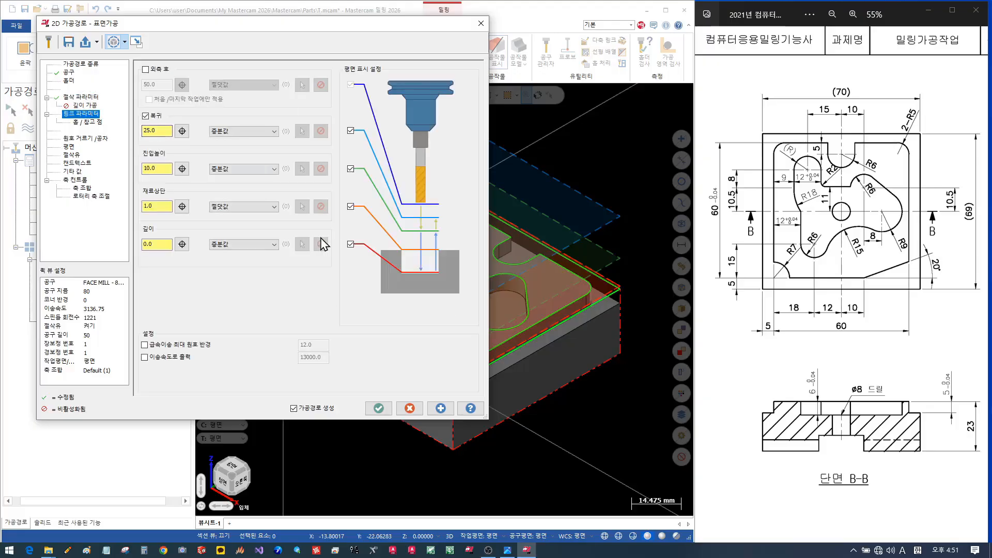
left_click(240, 245)
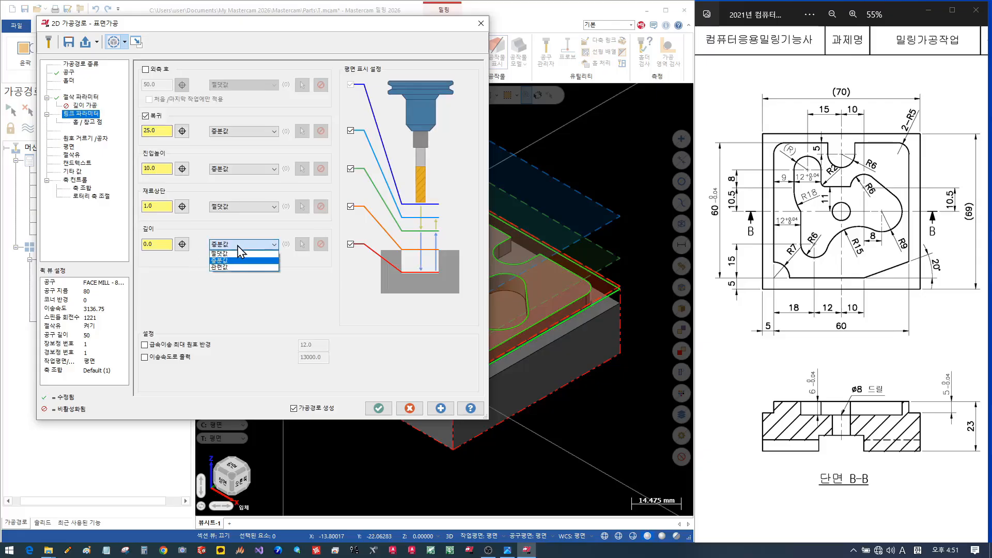
left_click(216, 259)
left_click(164, 245)
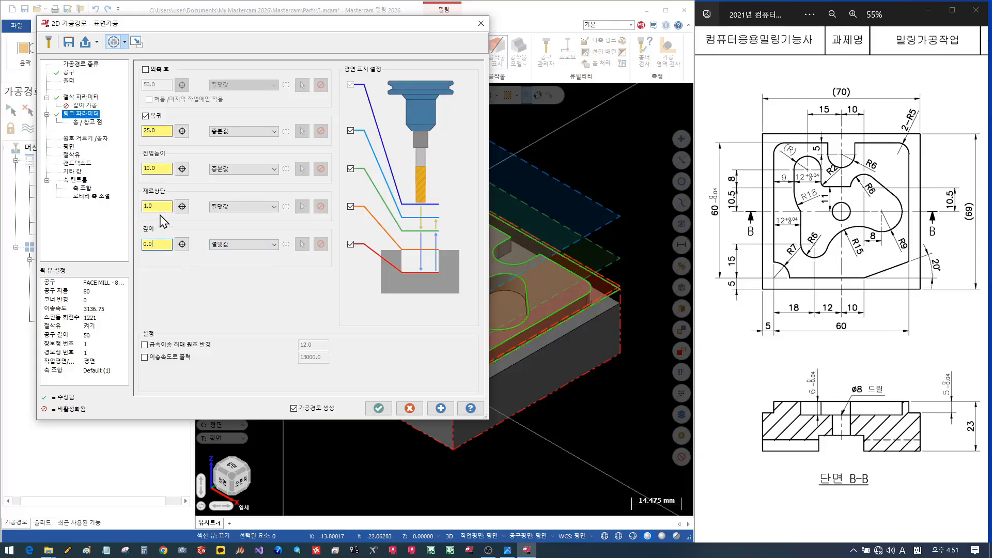
left_click(145, 69)
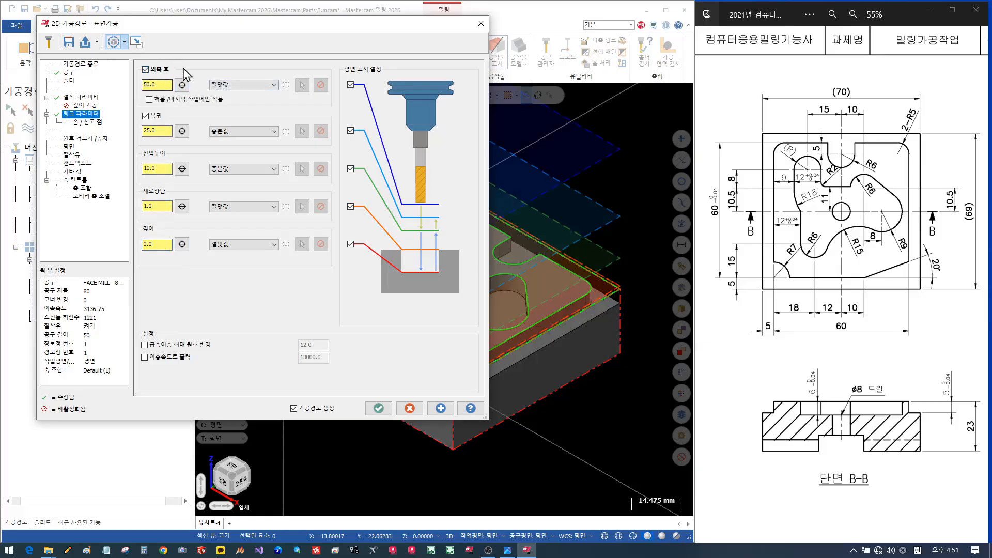
left_click(378, 408)
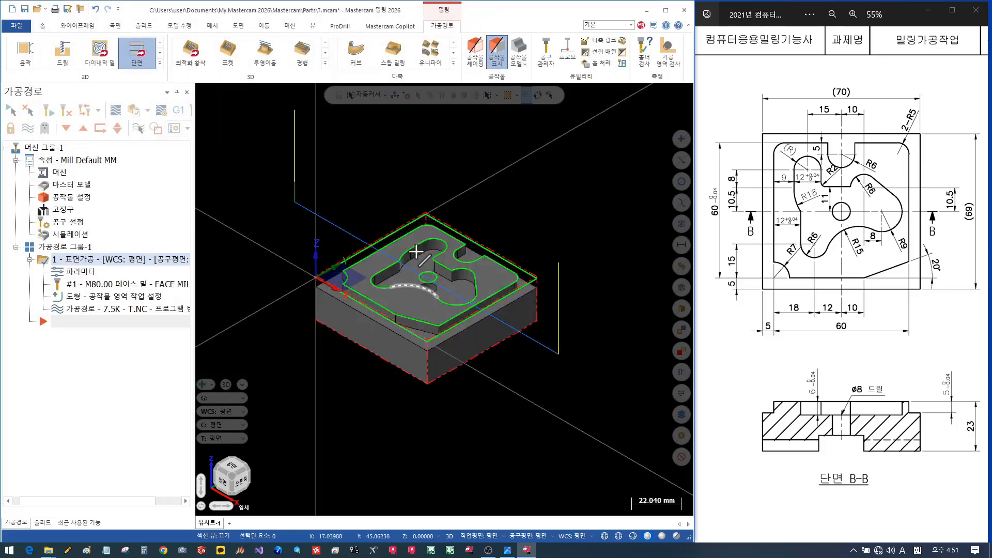
Backplot the facing toolpath to check the face mill's position over the stock, and close the backplot.
scroll(416, 251, "down", 1)
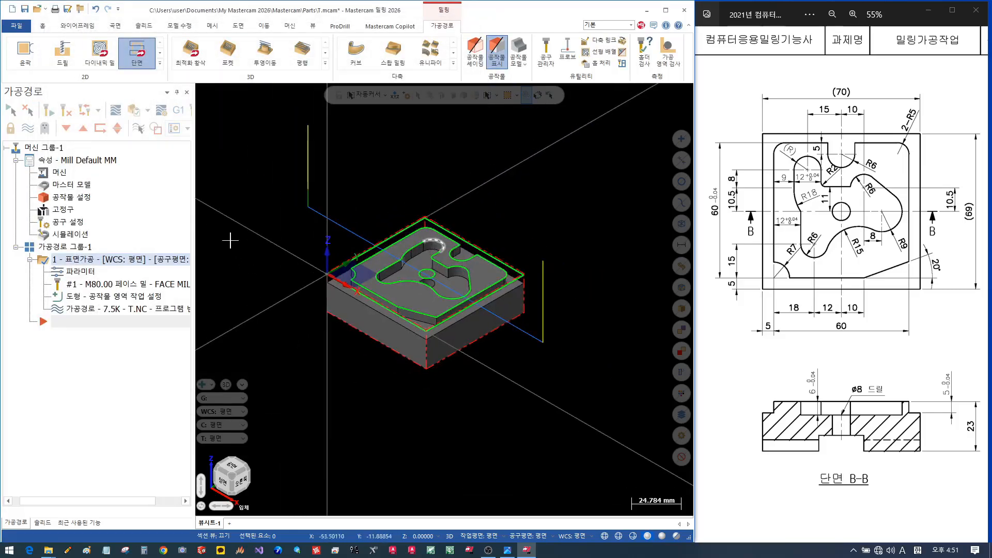
left_click(83, 311)
scroll(318, 323, "down", 4)
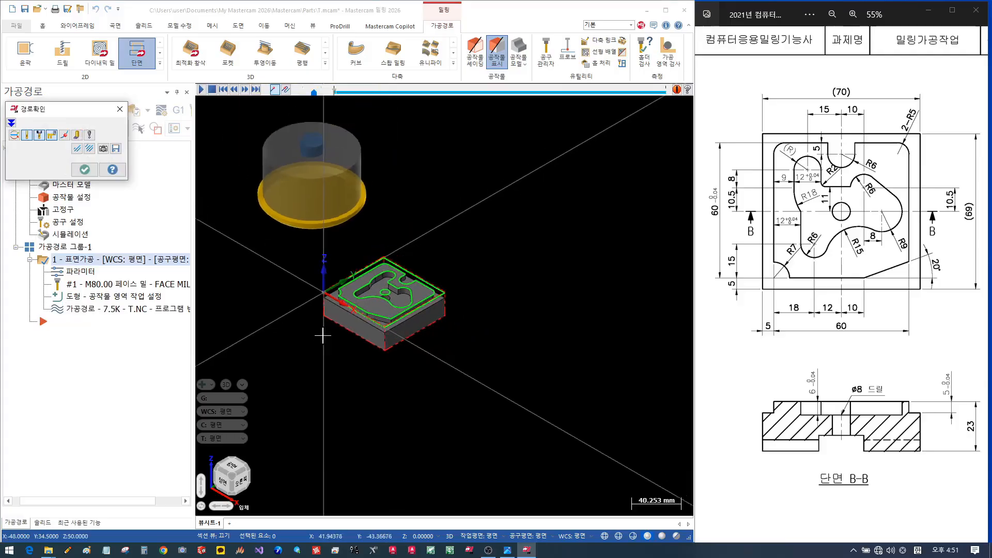
scroll(323, 336, "down", 1)
left_click_drag(334, 92, 363, 115)
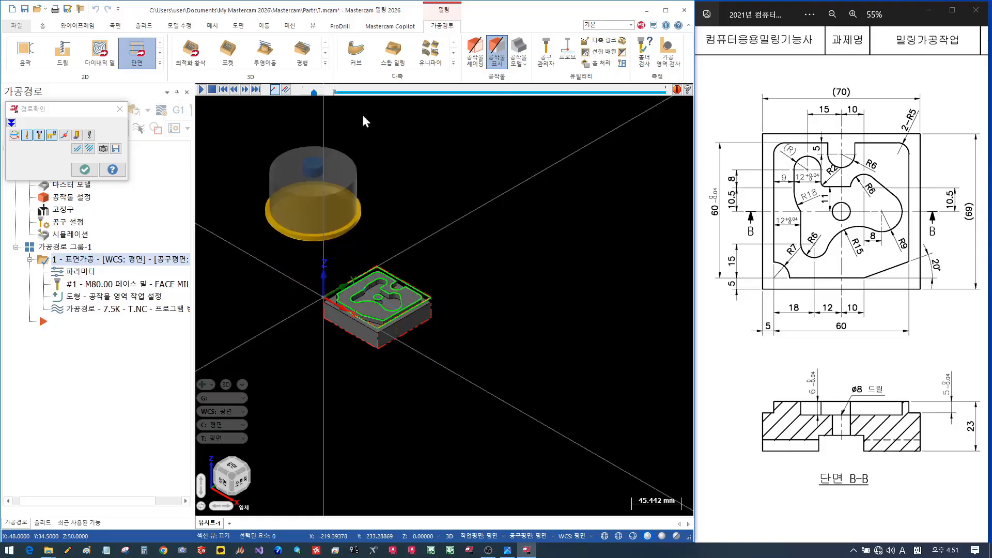
left_click(85, 169)
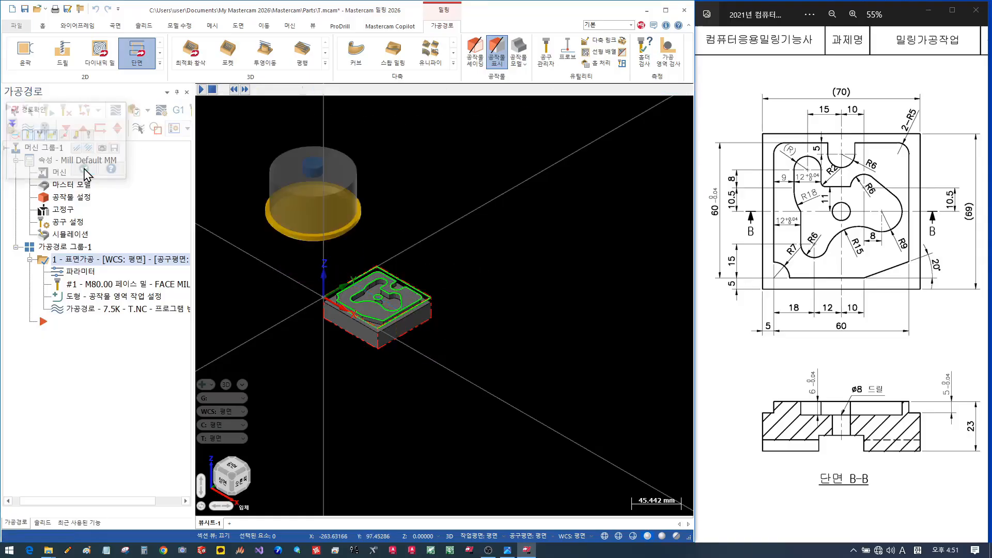
Review the facing operation's cut parameters, including the roughing angle, and inspect its toolpath over the part.
left_click(80, 272)
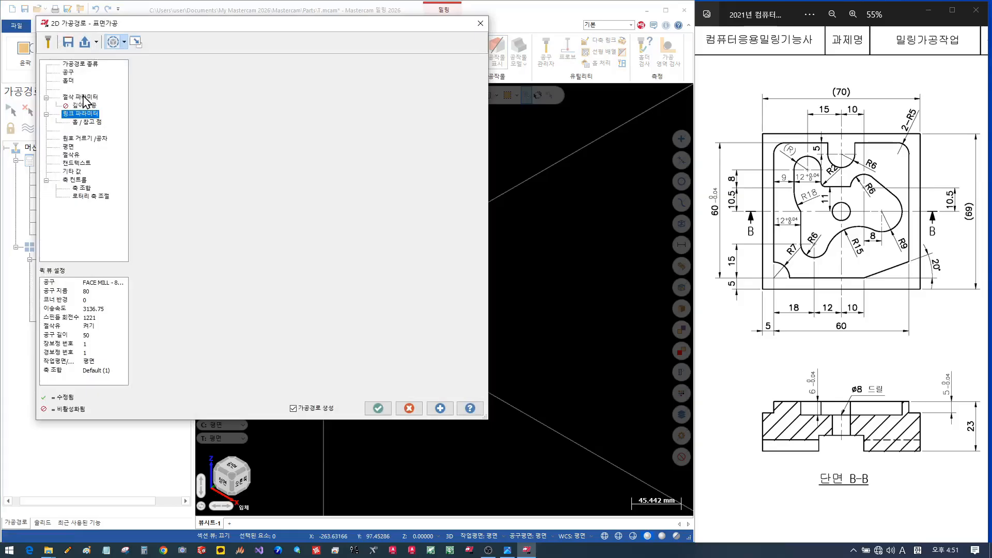
left_click(83, 97)
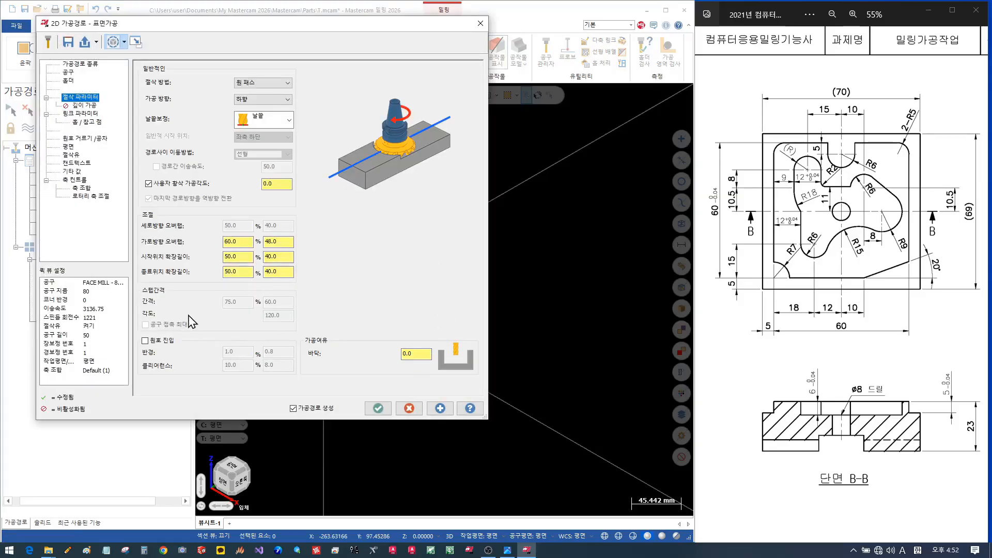
double_click(270, 184)
left_click(377, 408)
scroll(332, 267, "up", 5)
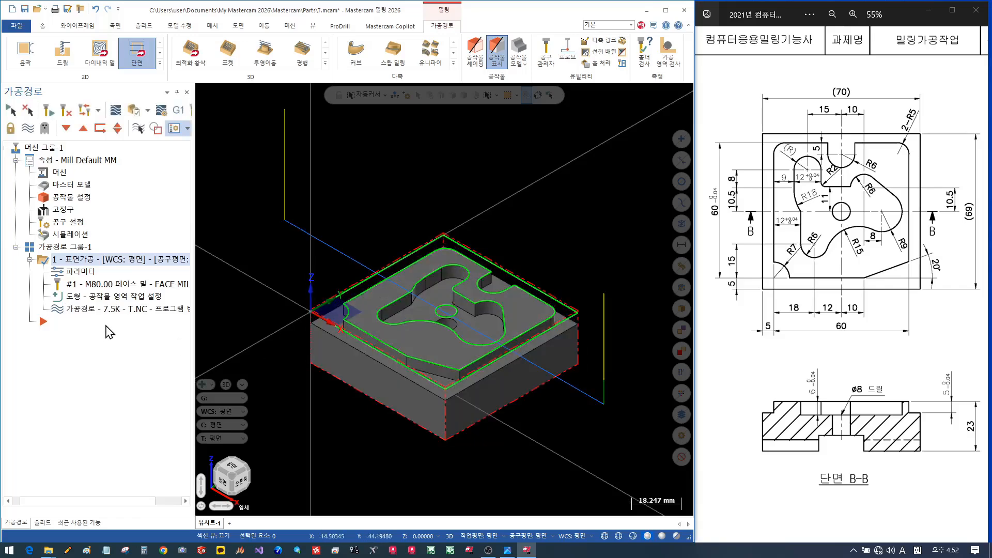
scroll(350, 209, "down", 1)
scroll(365, 195, "down", 1)
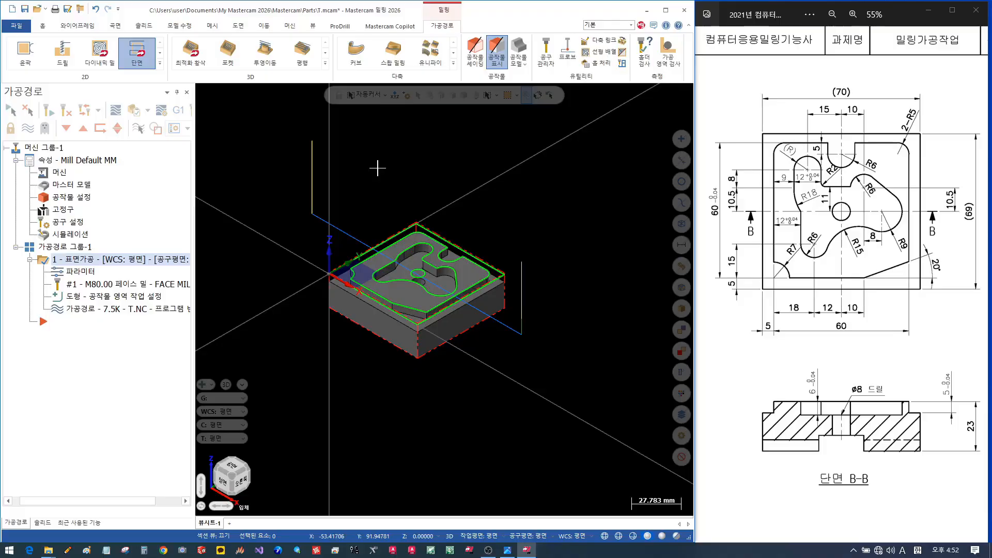
Start a drill toolpath on the 8 mm circle at the centre of the part.
left_click(62, 52)
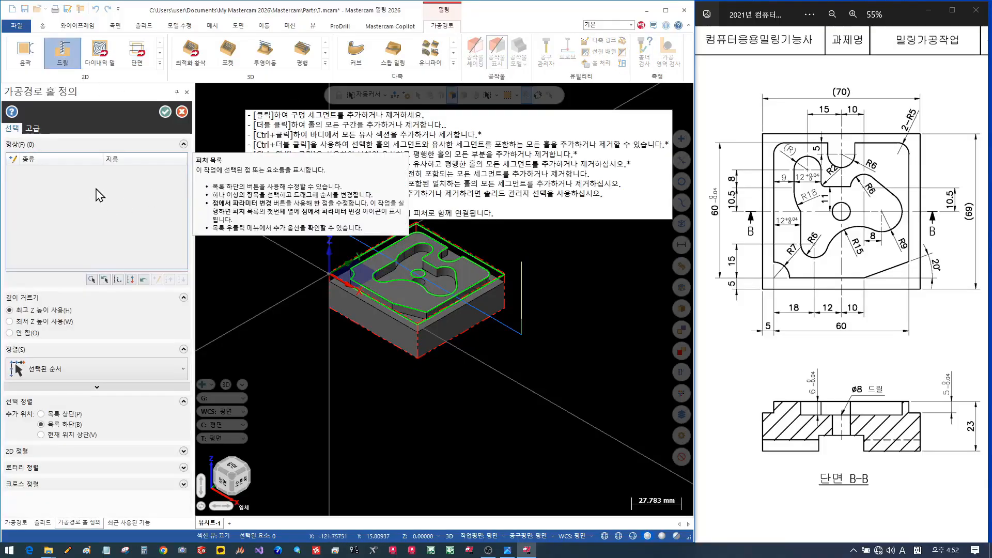
scroll(411, 271, "up", 5)
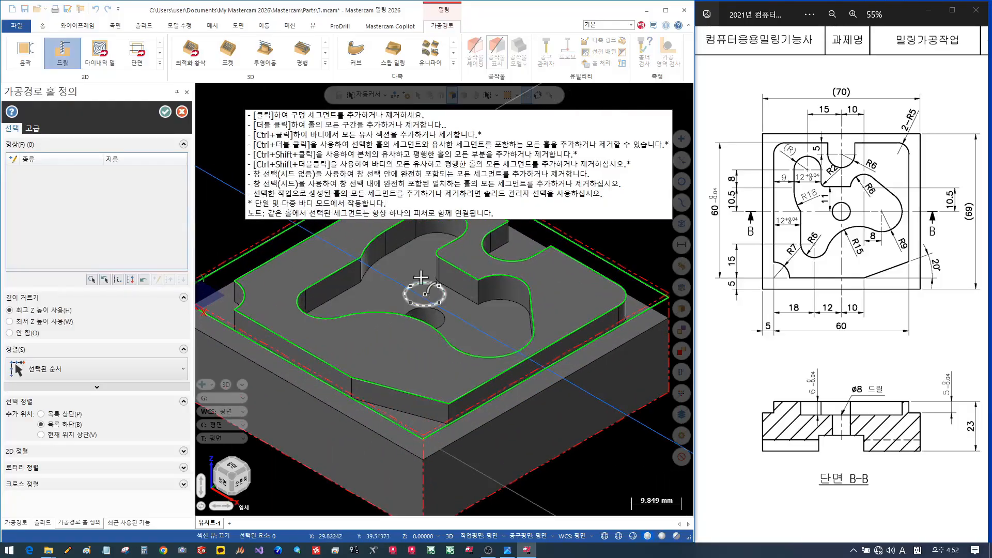
left_click(424, 294)
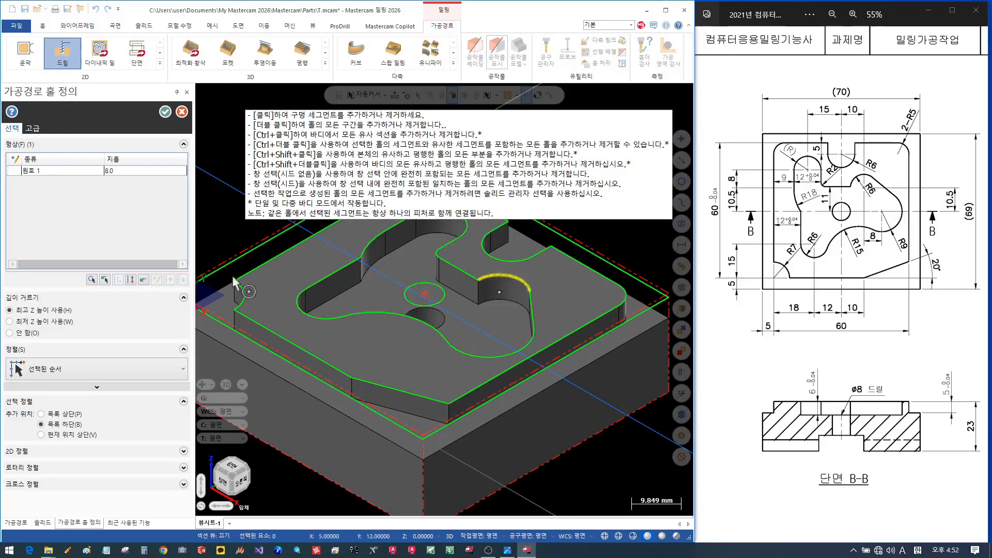
left_click(165, 112)
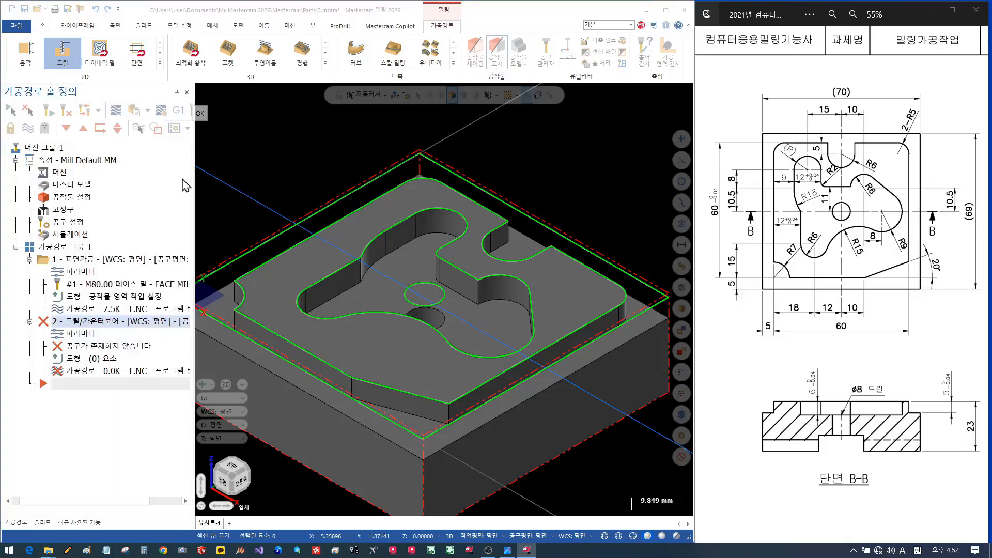
Open the Mill_mm tool library for the drill toolpath and filter it to spot drills only.
left_click(66, 72)
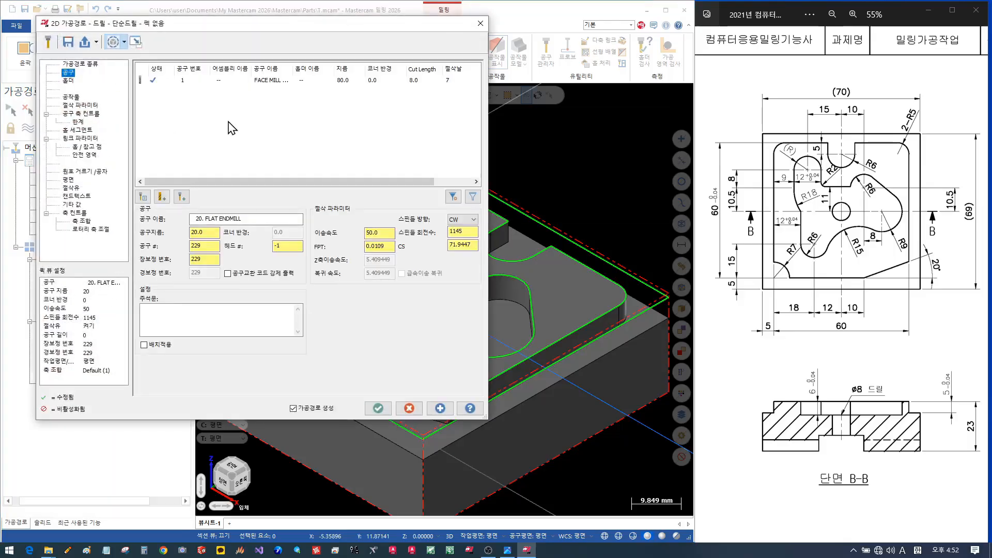
left_click(143, 197)
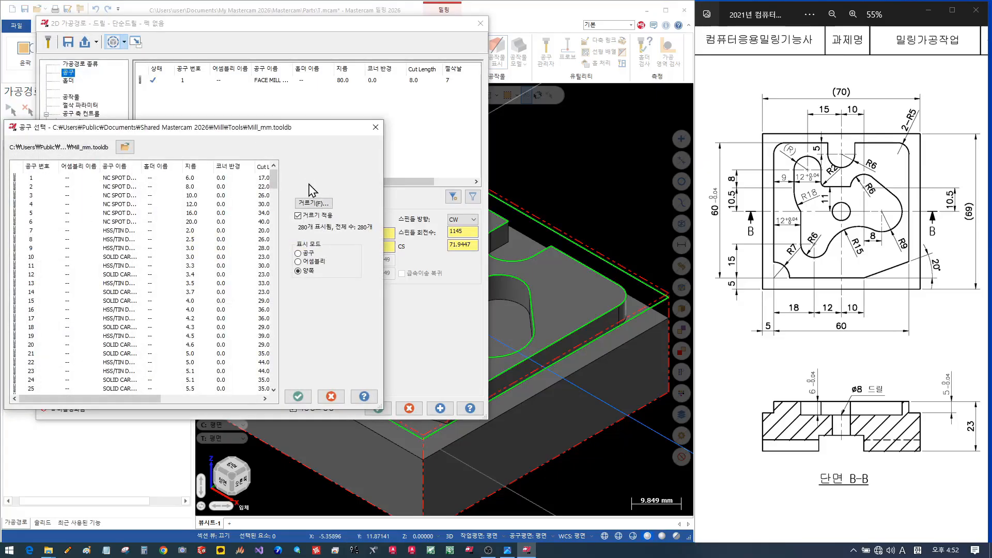
left_click(321, 205)
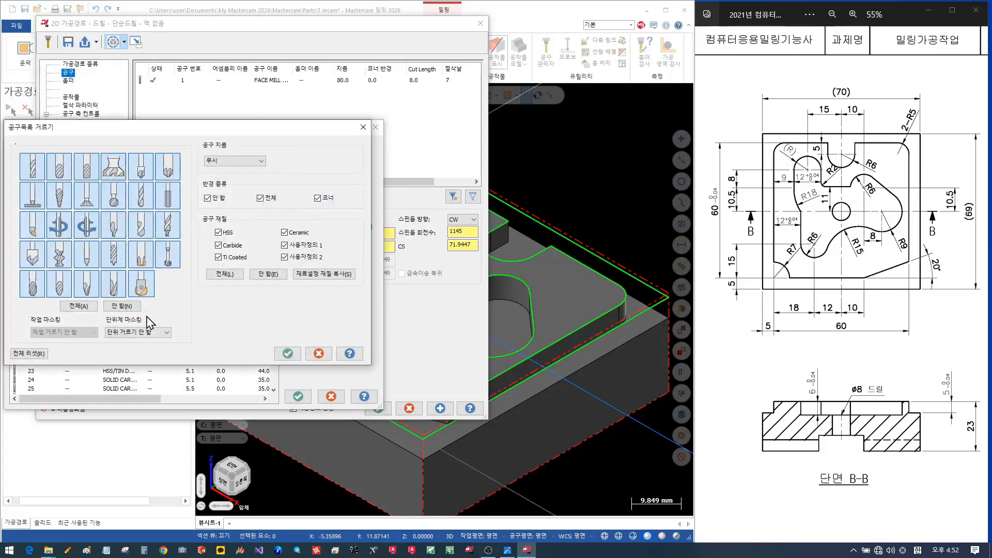
left_click(122, 306)
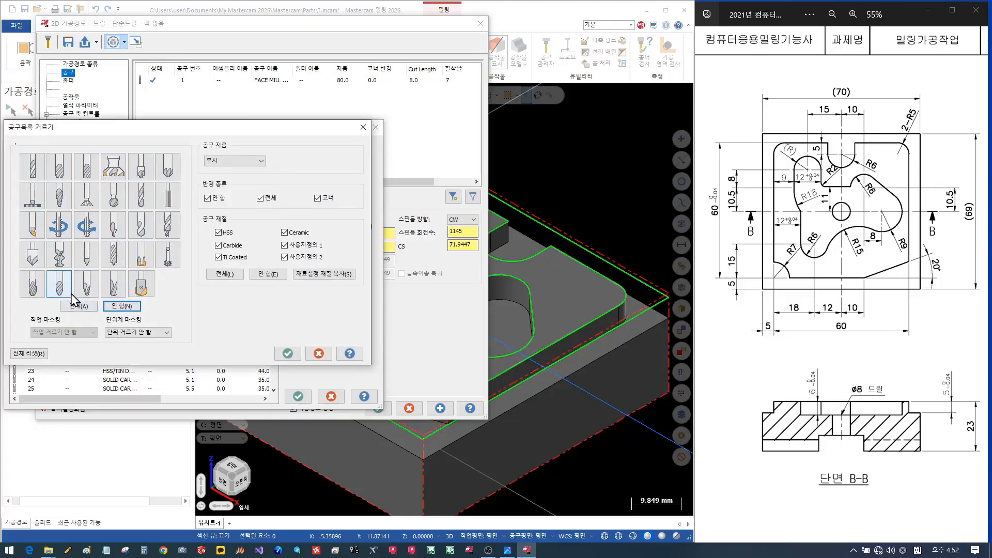
left_click(145, 234)
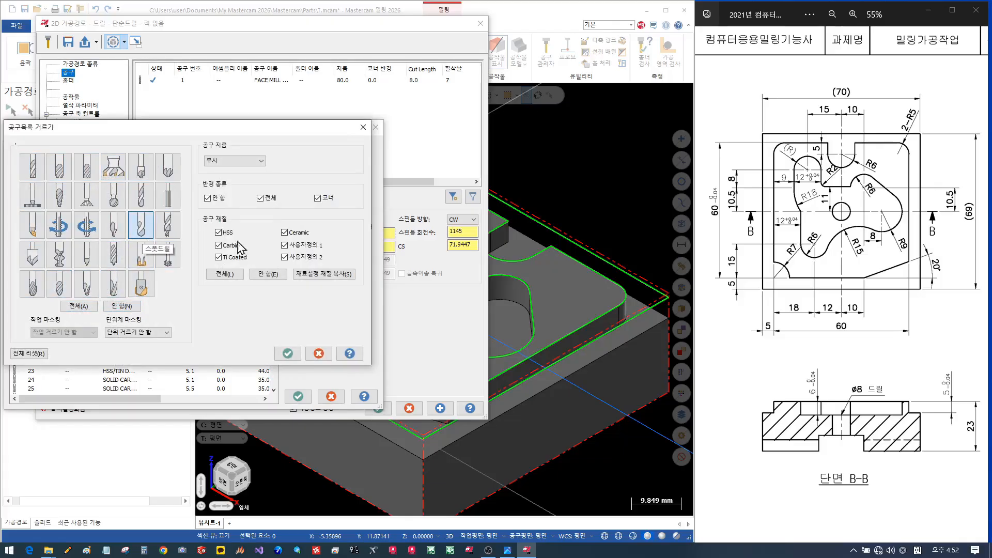
left_click(288, 353)
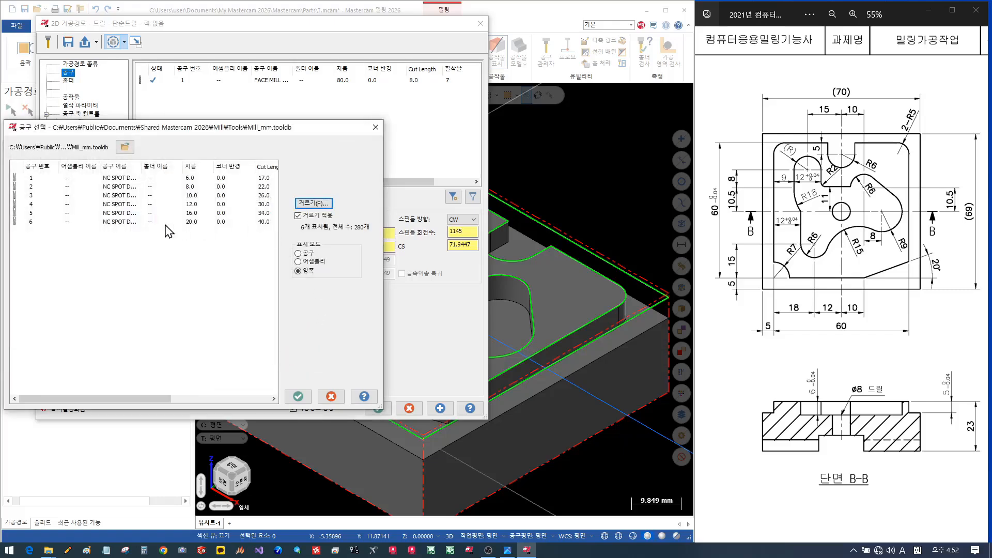
Choose the 10 mm NC spot drill for the drill toolpath and set its tool number to 2.
left_click(175, 196)
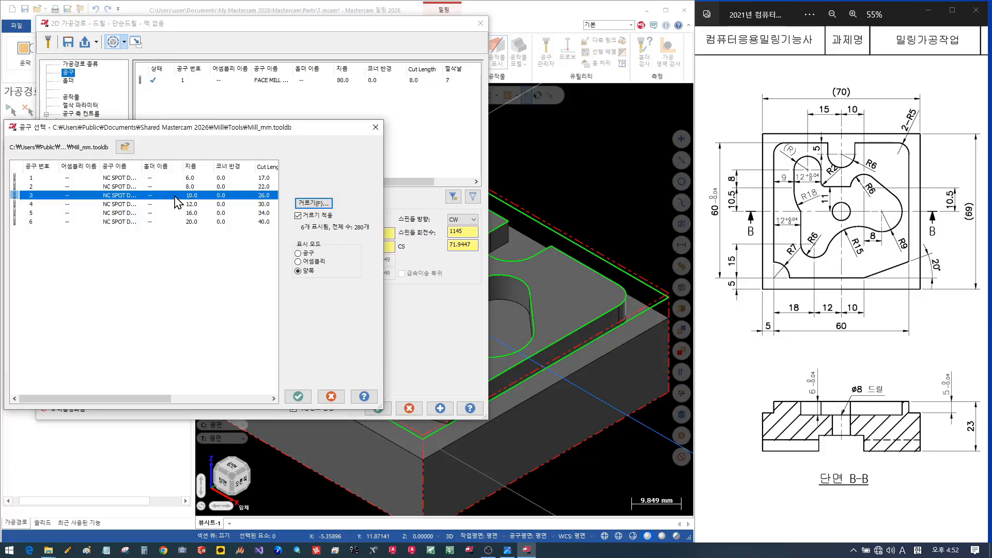
left_click(298, 397)
left_click_drag(200, 246, 169, 244)
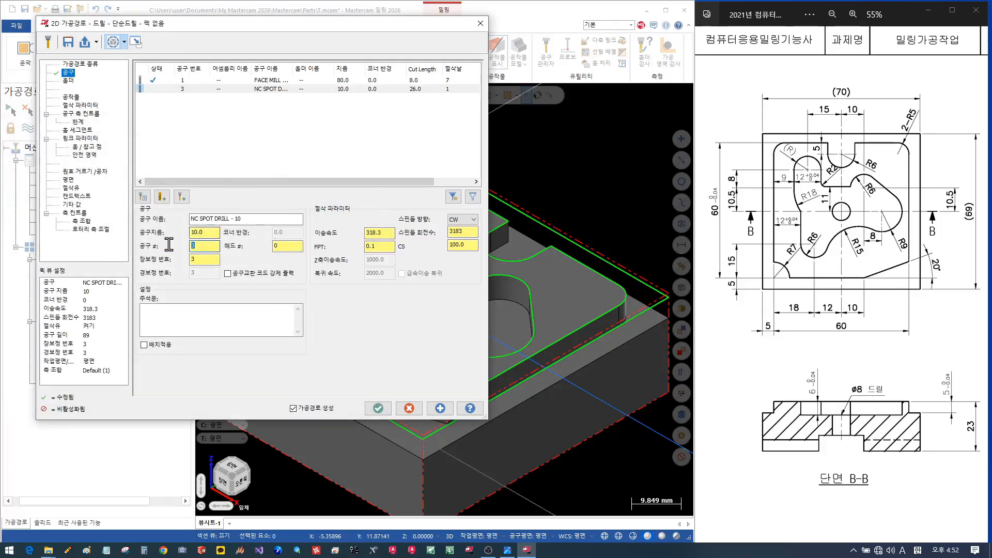
type("2")
left_click(215, 261)
Set the spot drill's depth to -2 mm as an absolute value and make the top of stock absolute too.
left_click(71, 97)
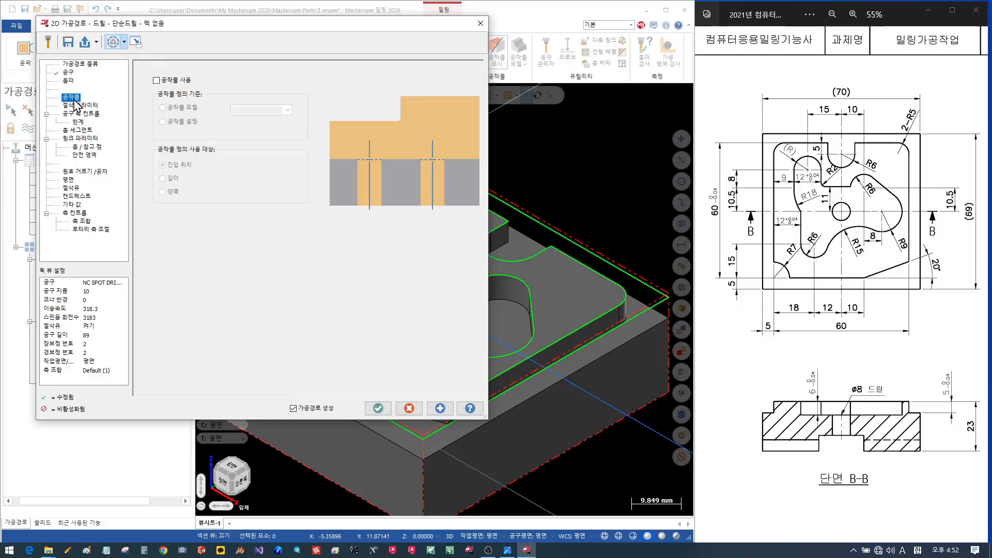
left_click(80, 105)
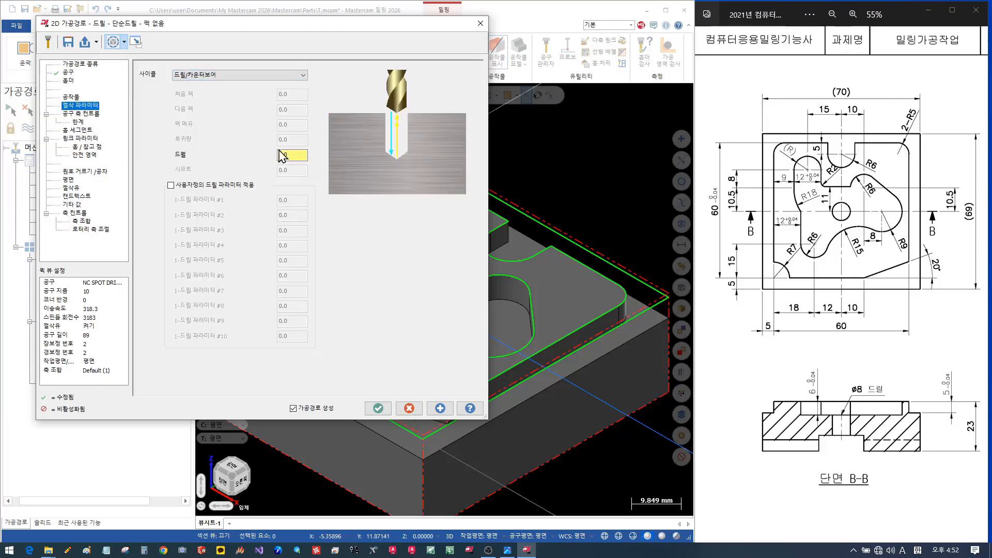
left_click(89, 114)
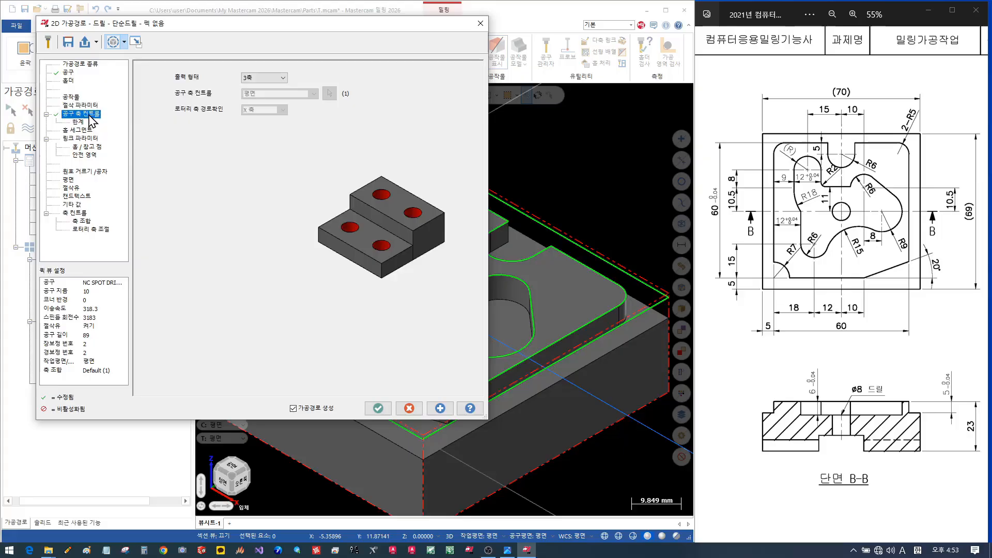
left_click(86, 140)
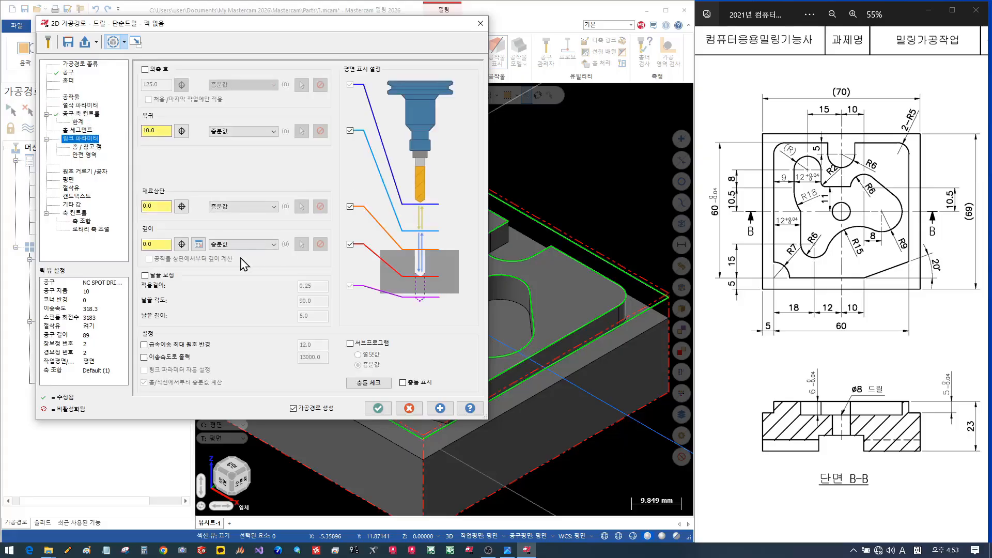
double_click(169, 243)
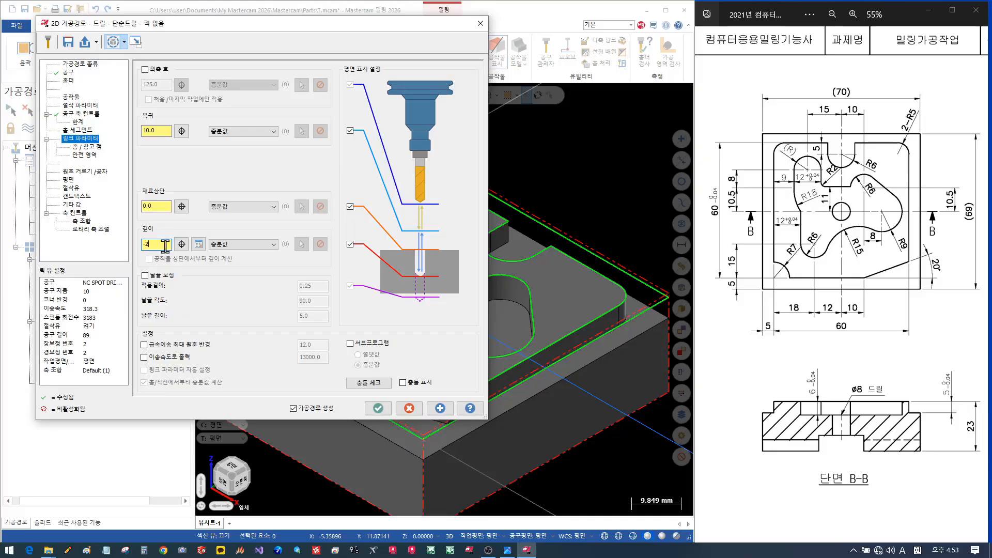
left_click(227, 244)
left_click(223, 257)
left_click(248, 207)
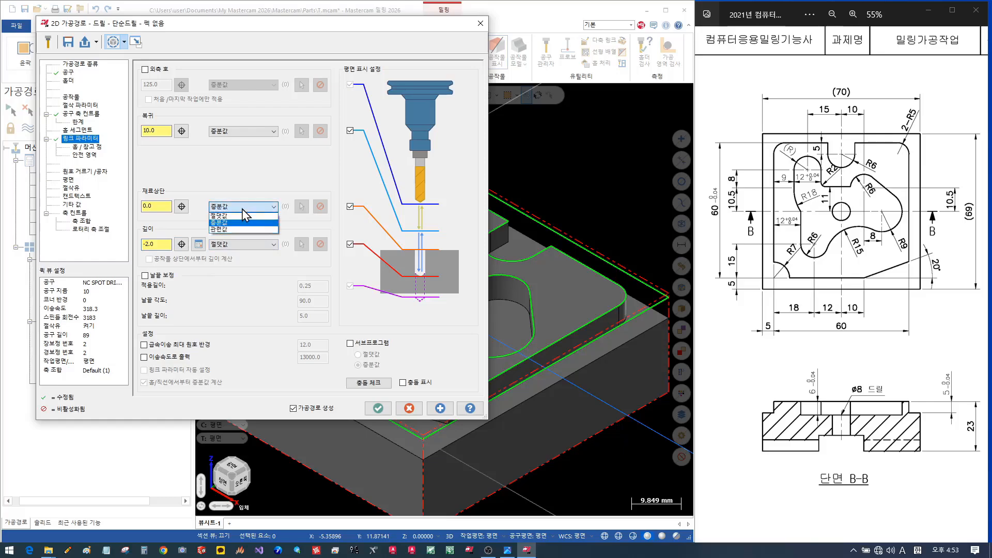
left_click(234, 216)
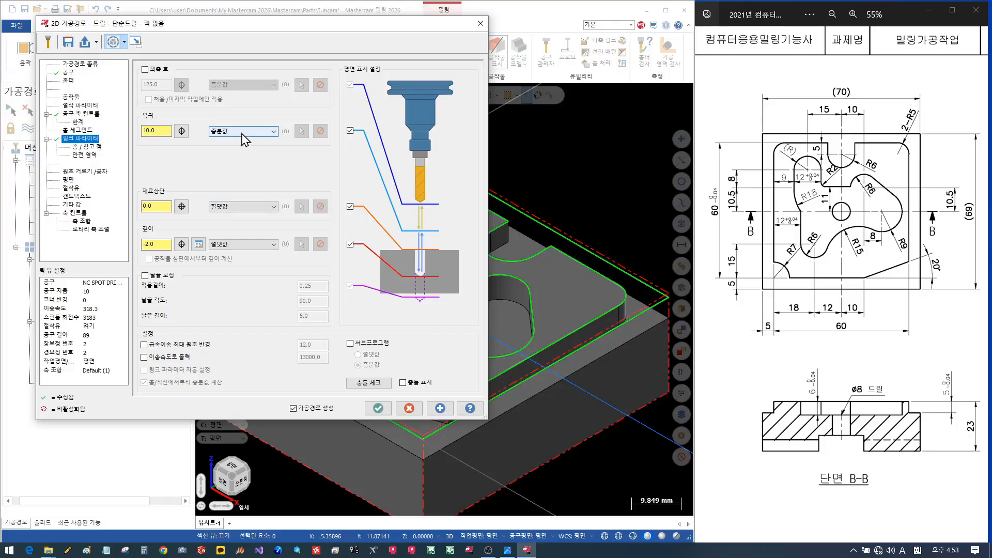
Enable a 50 mm clearance height only for the first and last operations, and generate the spot drill toolpath.
left_click(146, 69)
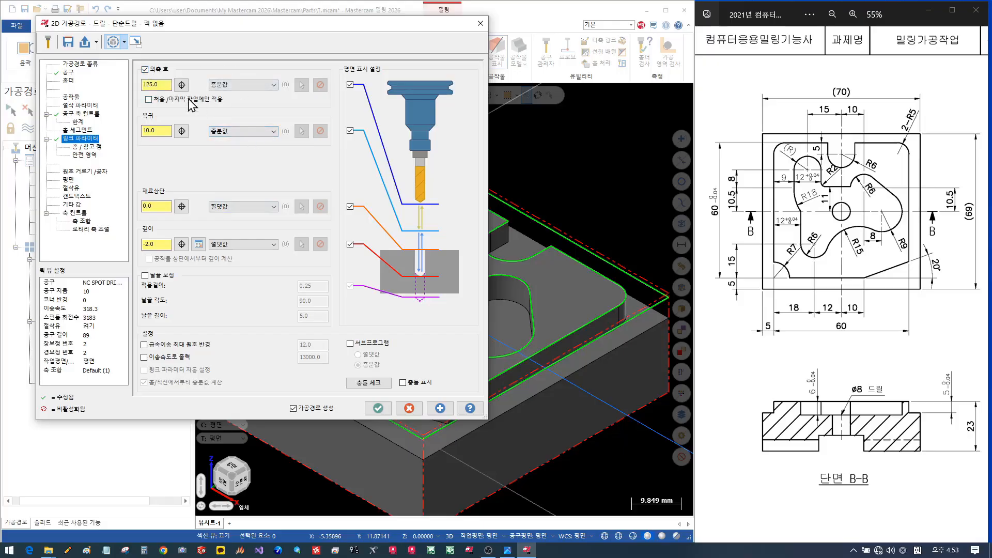
double_click(169, 84)
type("50")
left_click(168, 133)
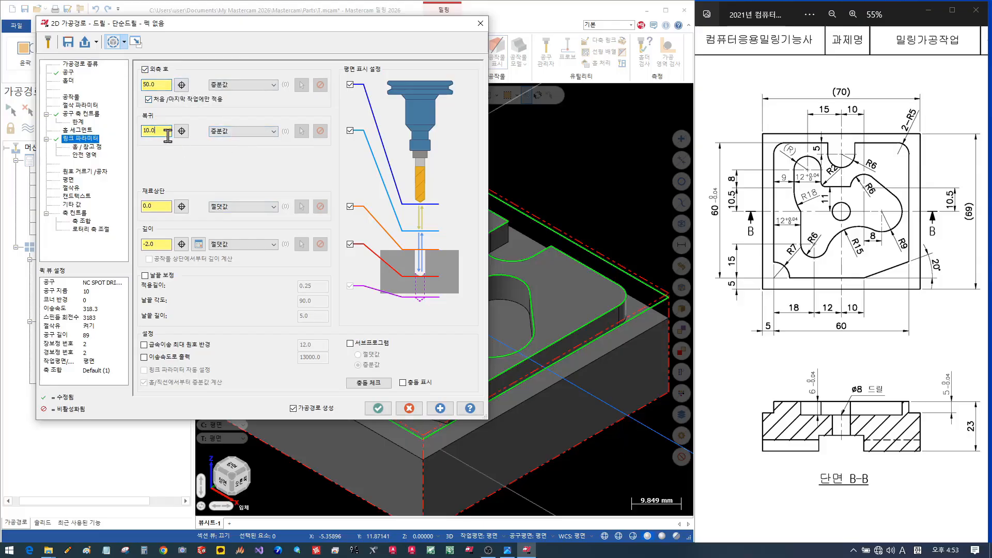
left_click(377, 409)
middle_click_drag(374, 405, 495, 235)
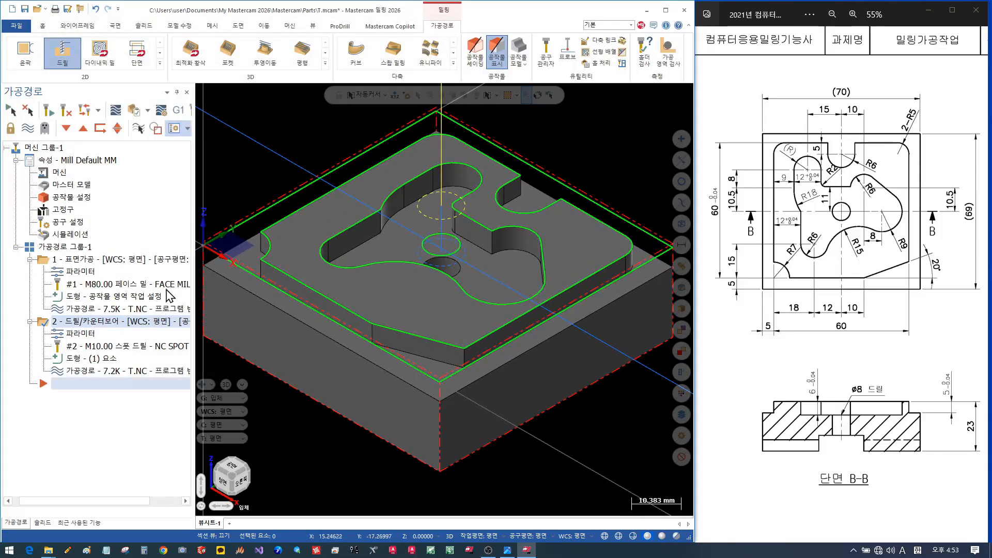
Collapse both operations and duplicate the spot drilling operation at the end of the toolpath group.
left_click(30, 259)
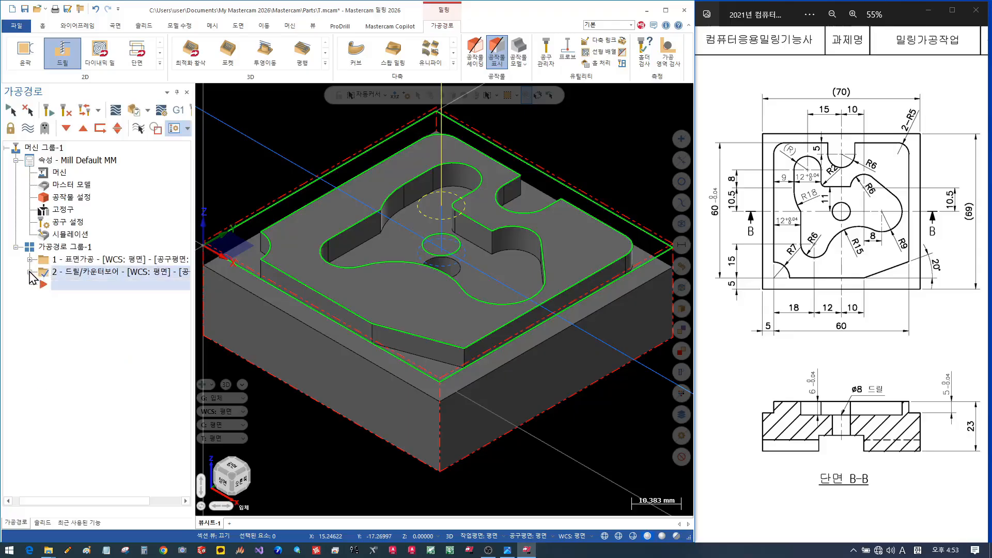
left_click(30, 272)
left_click(46, 273)
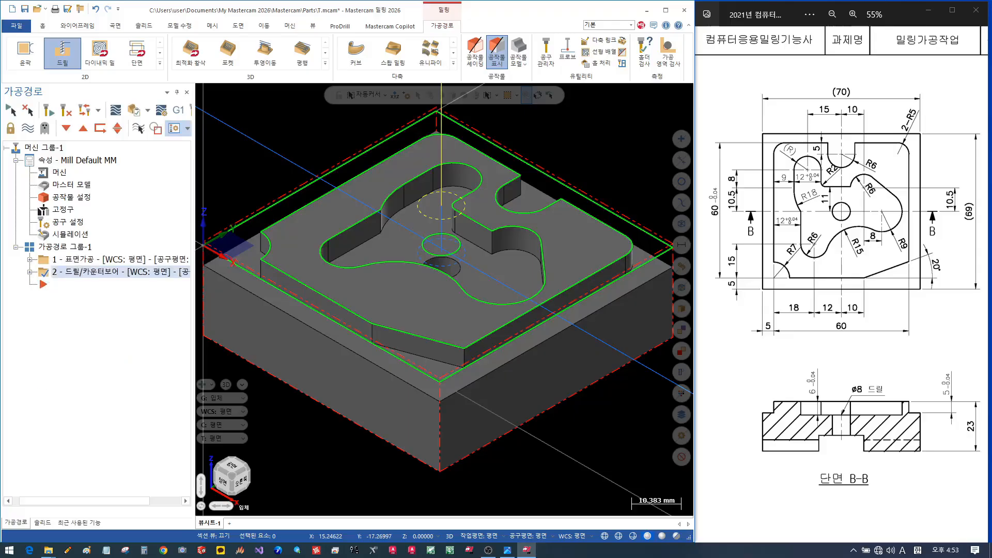
right_click(46, 318)
left_click(85, 361)
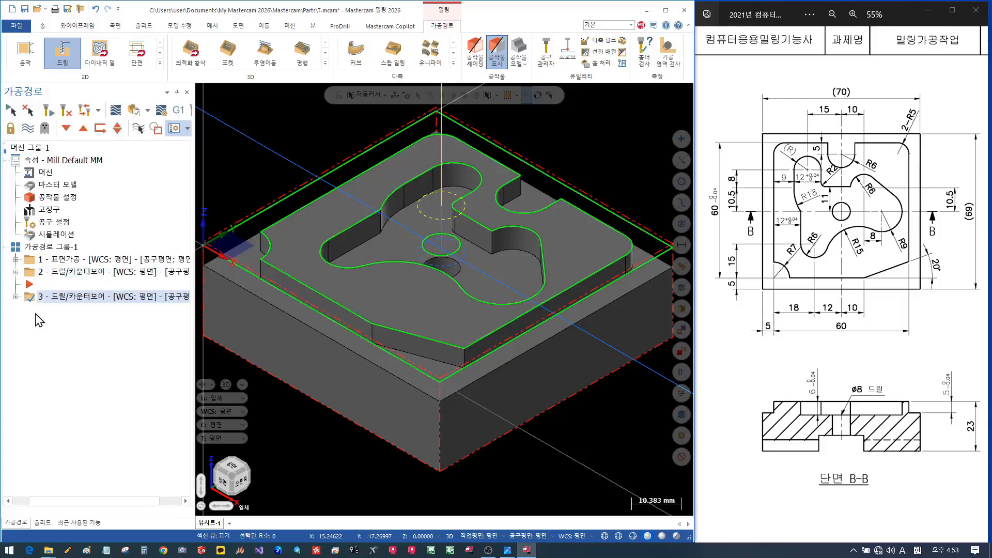
Open the tool library for the copied drilling operation and filter it to drills only.
left_click(16, 297)
left_click(58, 310)
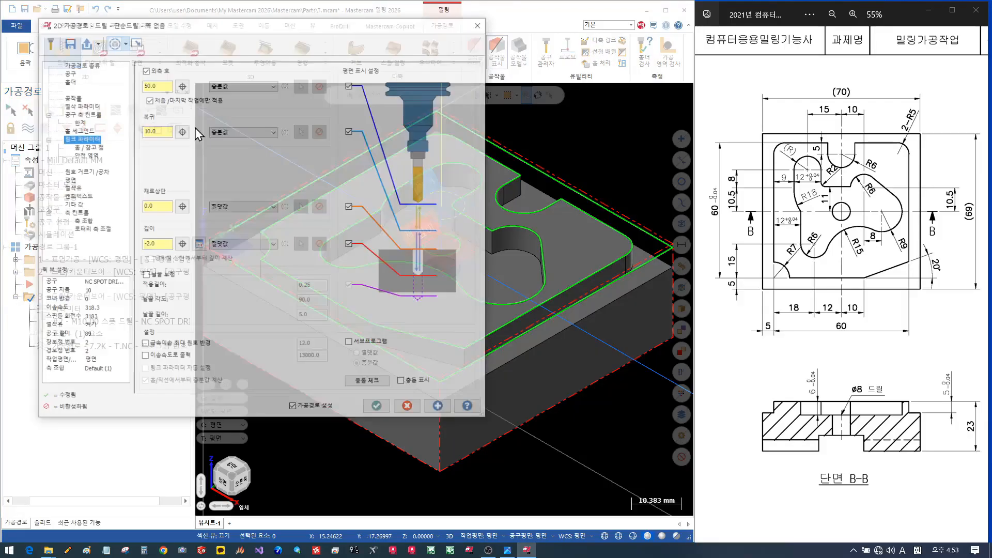
left_click(68, 73)
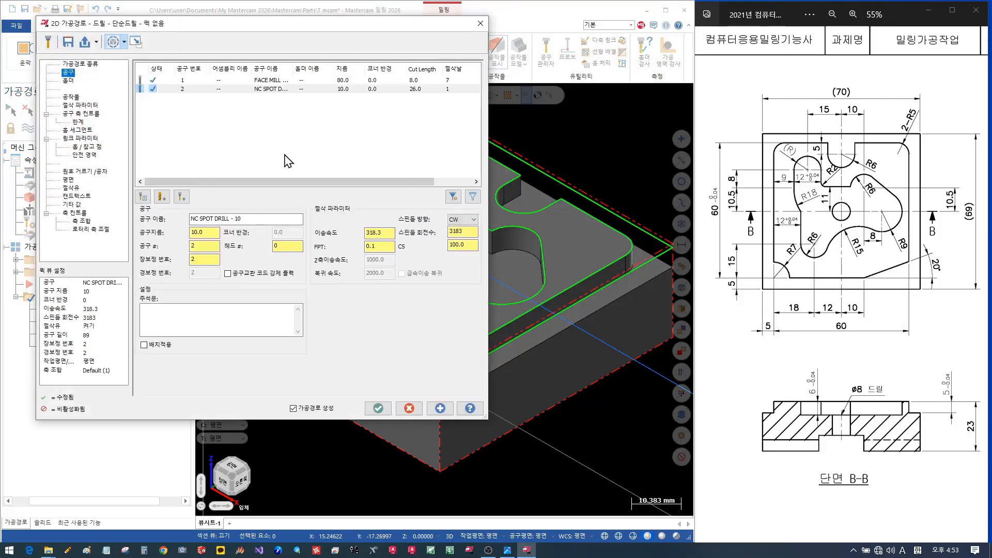
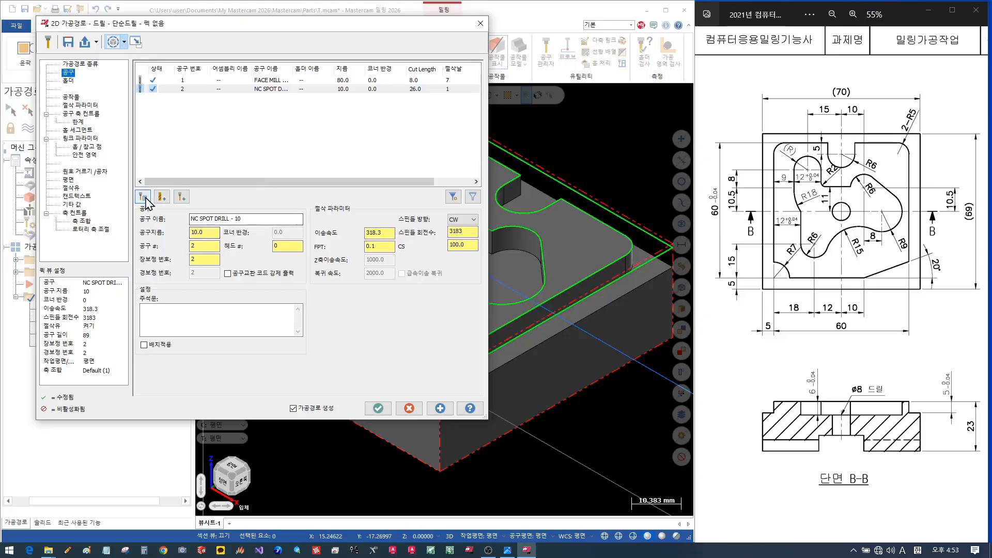
left_click(143, 197)
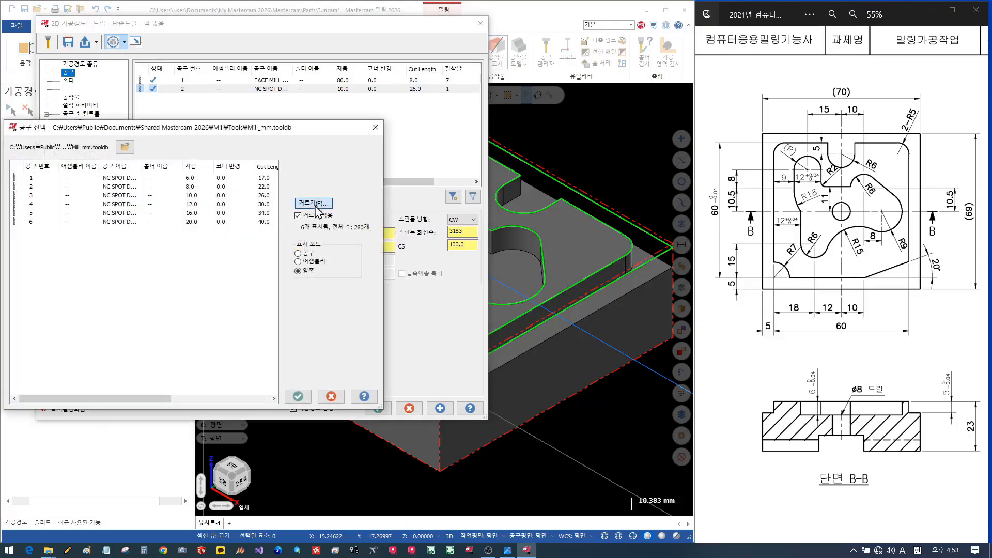
left_click(311, 203)
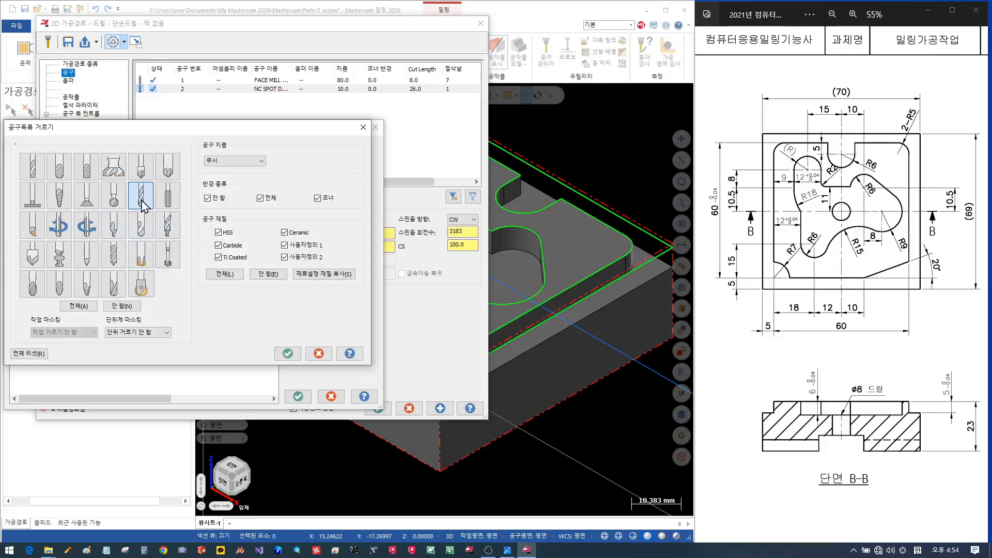
left_click(288, 354)
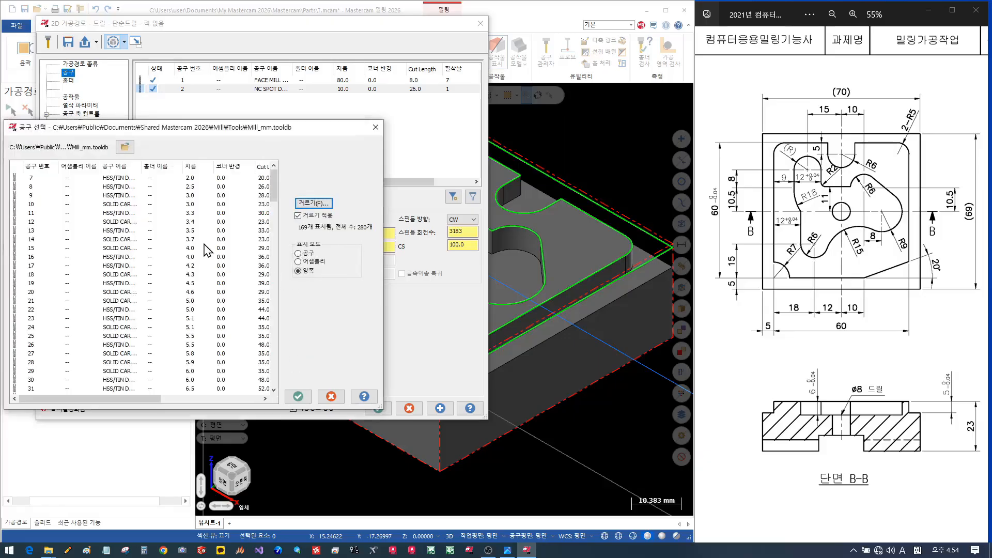
Choose the 6.8 mm HSS/TiN drill for the copied operation and set its tool and length offset numbers to 3.
scroll(203, 343, "down", 6)
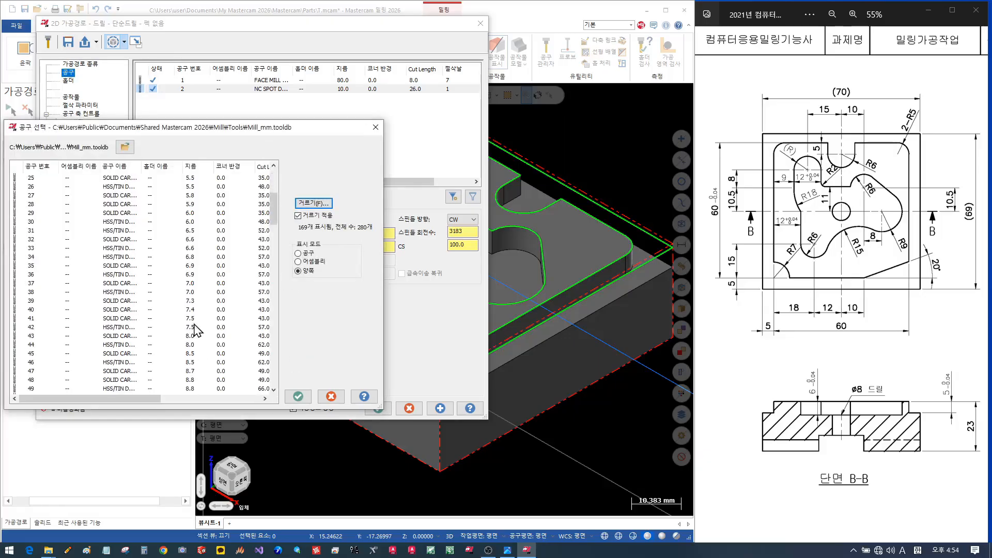
left_click(186, 259)
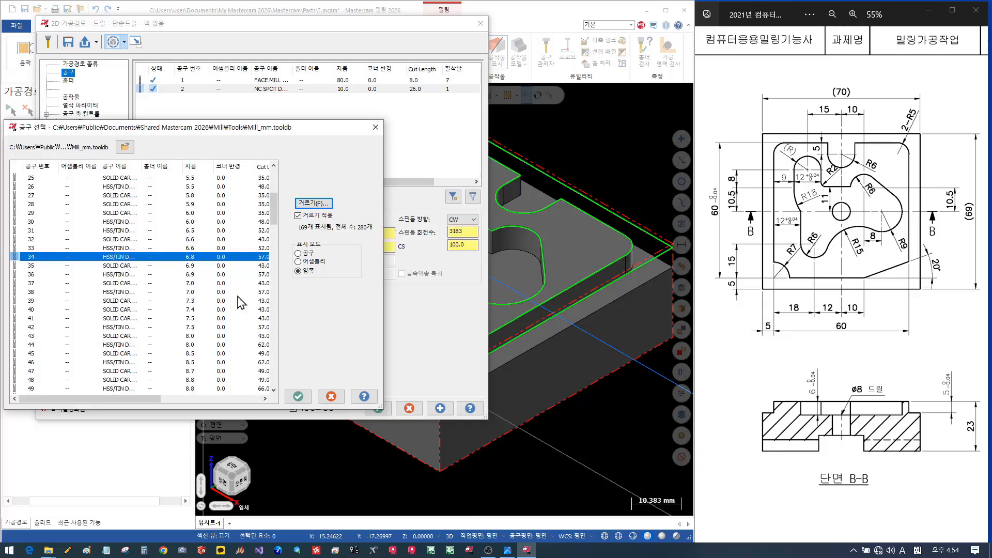
left_click(298, 397)
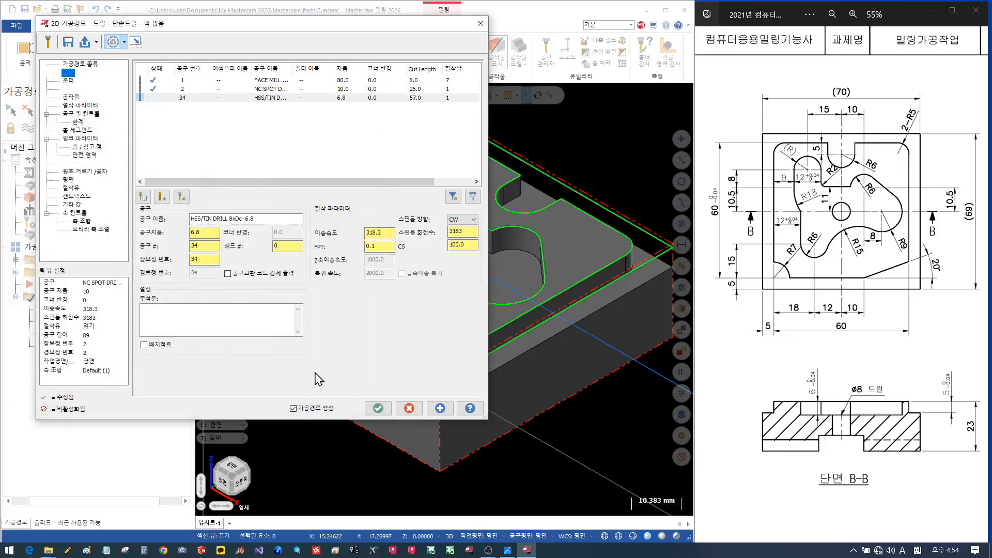
double_click(209, 247)
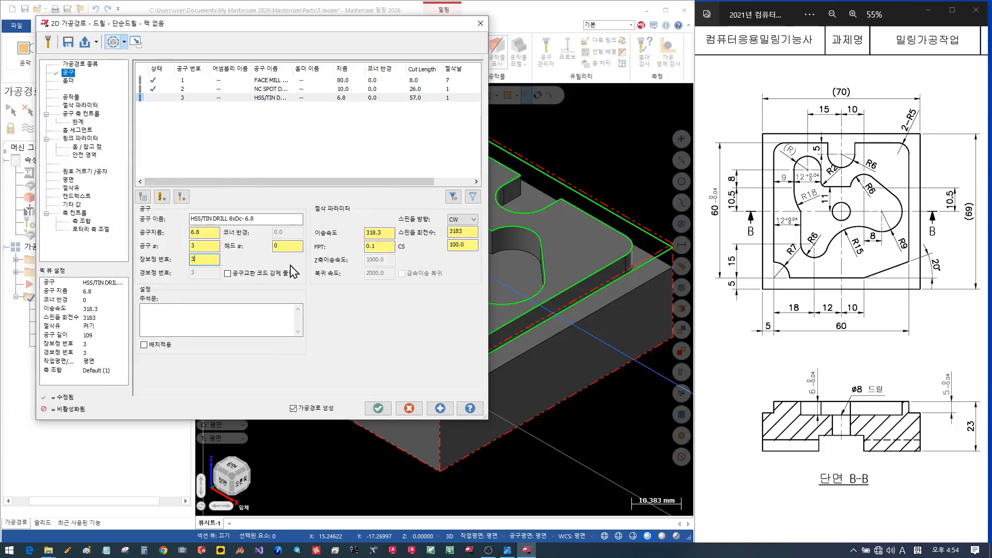
Change the copied operation's drilling cycle to peck drill and bring up its linking parameters.
left_click(80, 105)
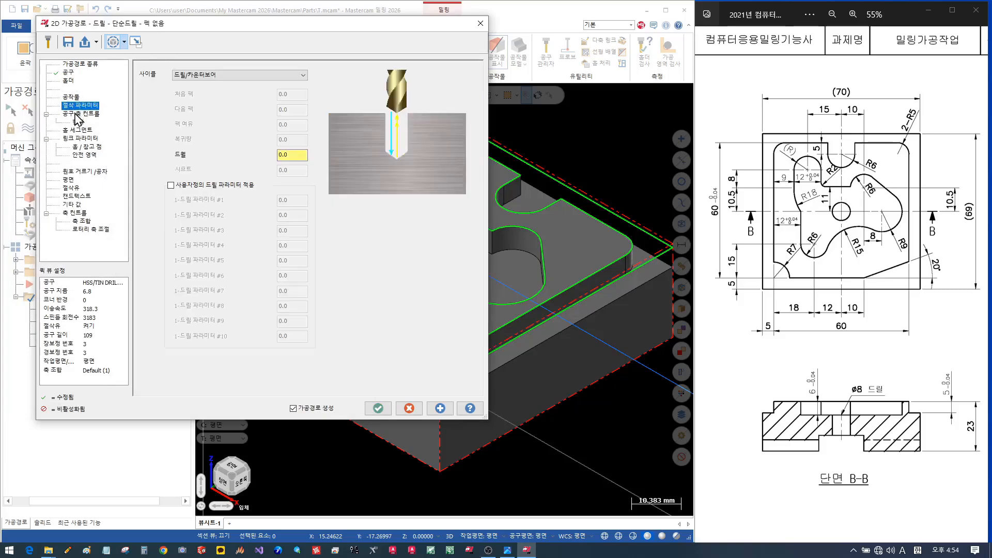
left_click(237, 75)
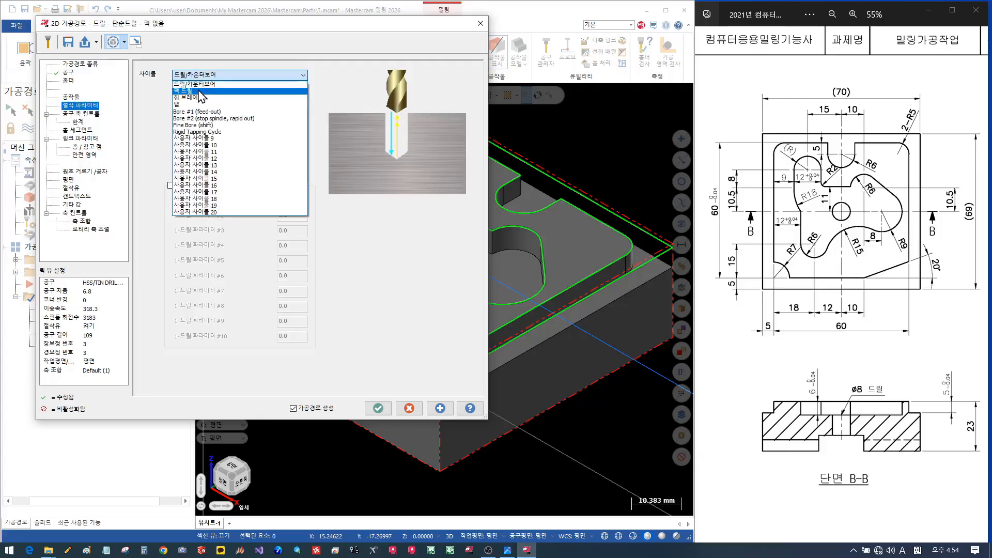
left_click(243, 91)
key("Tab")
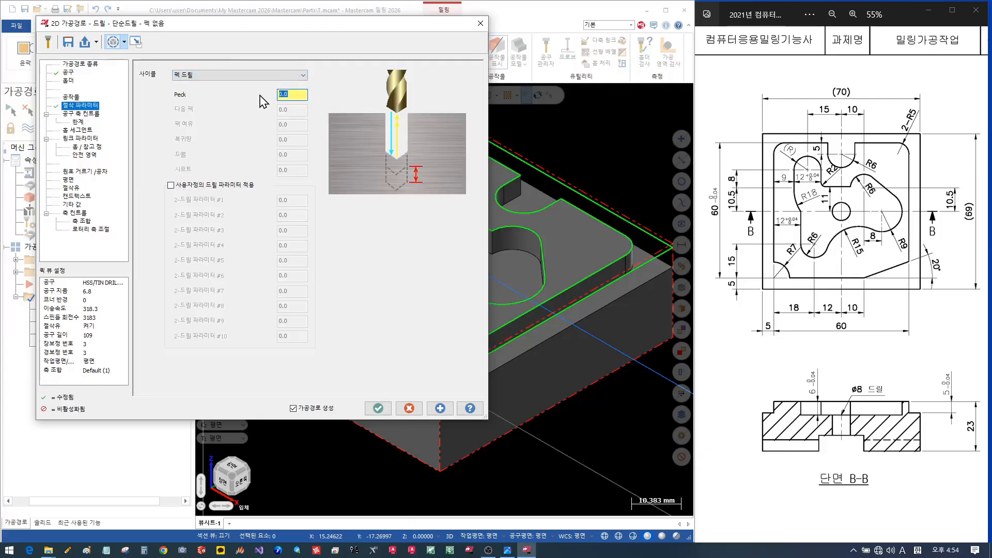
left_click(80, 122)
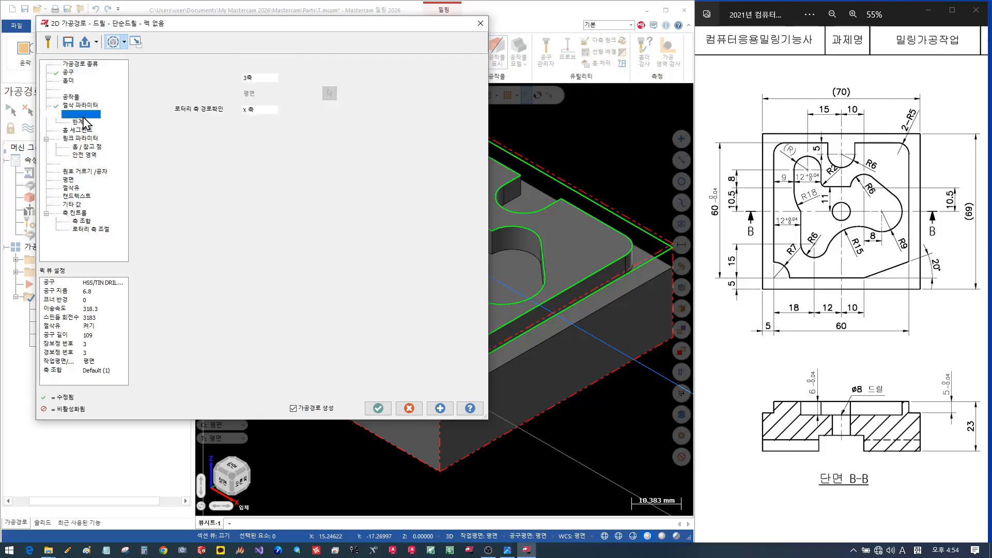
left_click(77, 130)
left_click(80, 139)
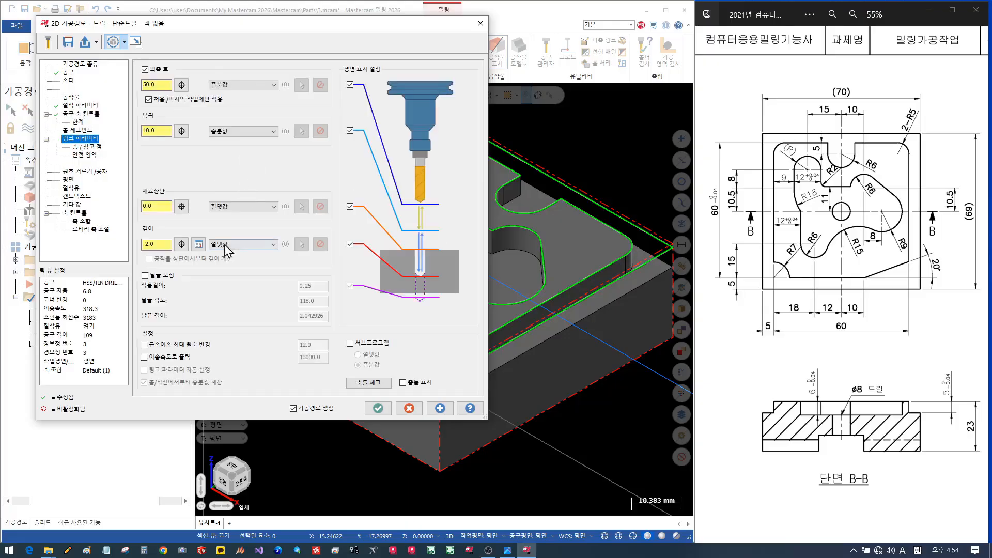
Try a drilling depth of -23 mm with the drill tip length added by the depth calculator.
double_click(163, 246)
left_click(199, 244)
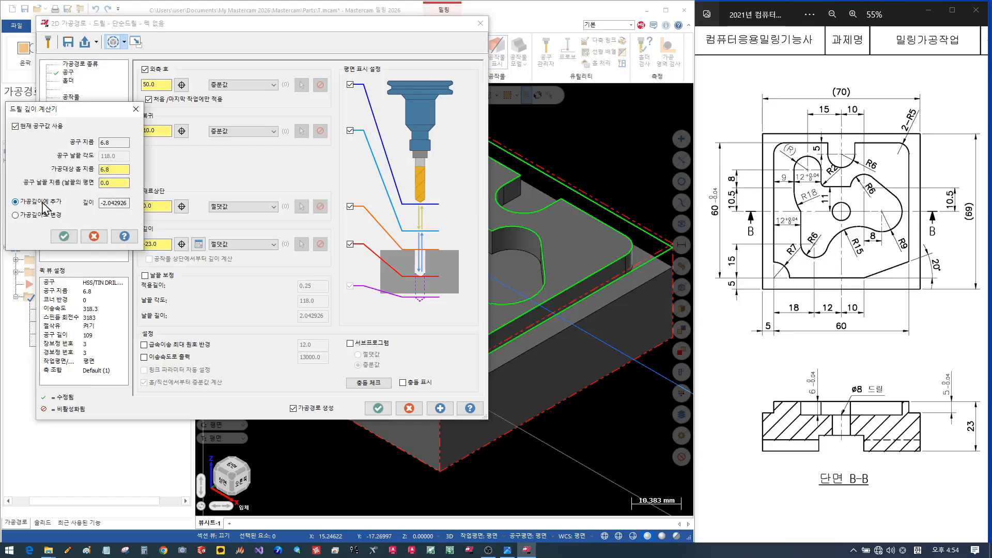
left_click(64, 237)
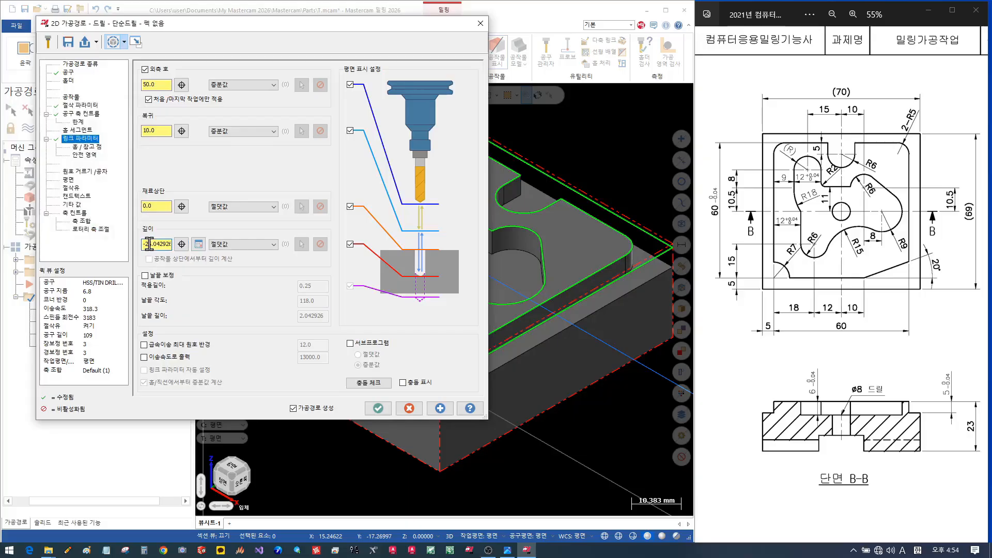
Set the peck drill's absolute depth to -27 mm and generate its toolpath.
left_click_drag(149, 244, 180, 240)
type("7")
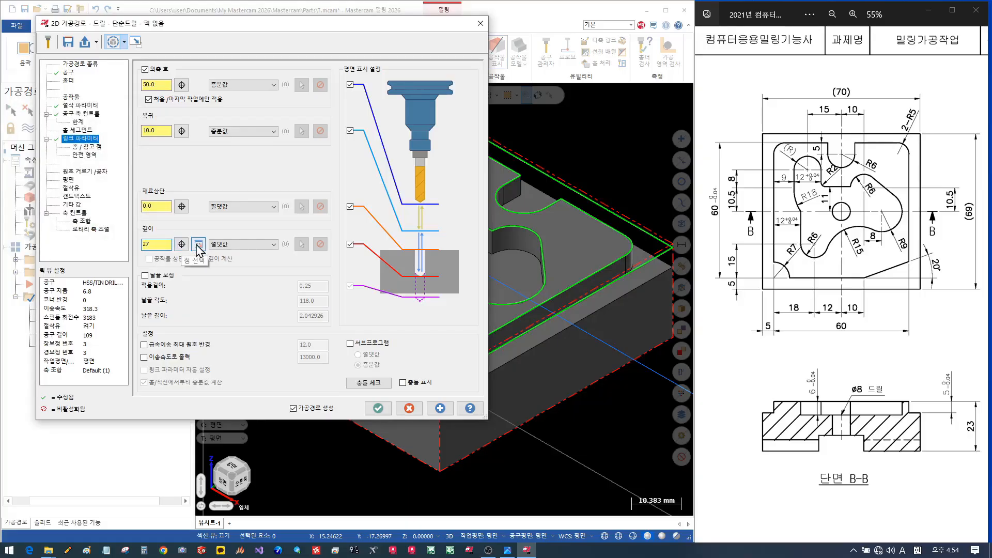
left_click(165, 207)
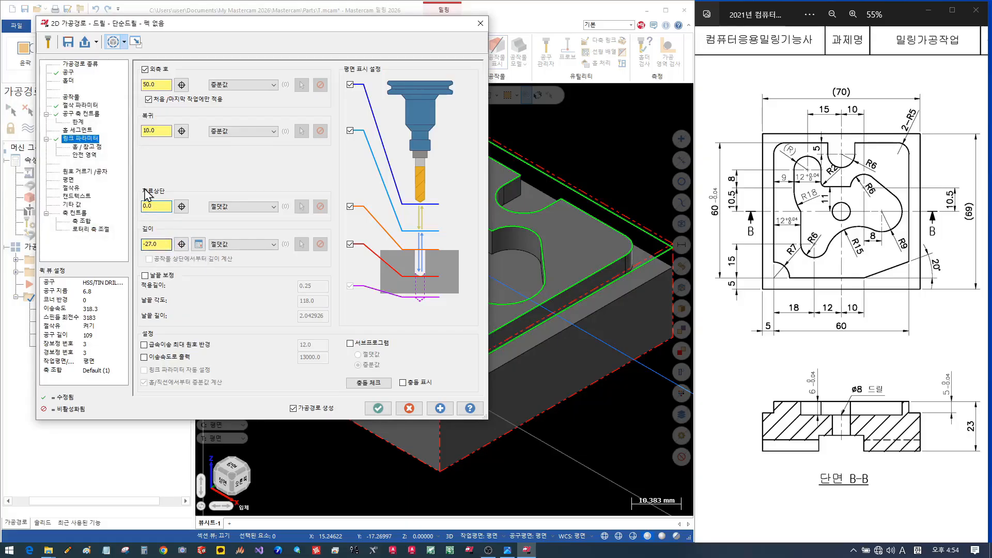
left_click(380, 409)
scroll(419, 299, "down", 3)
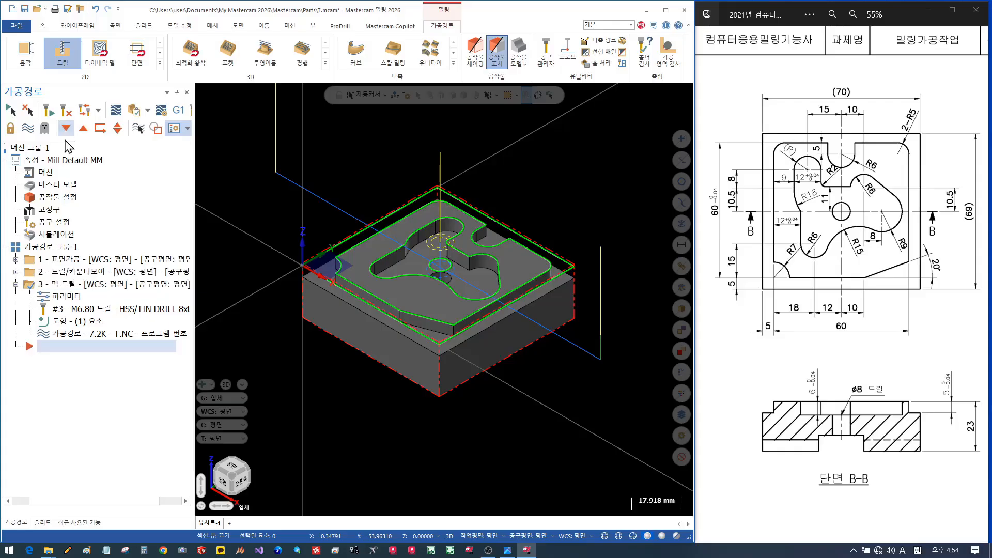
Start a pocket toolpath with a point chain at the drilled hole's centre and a chain of the inner pocket outline.
left_click(18, 285)
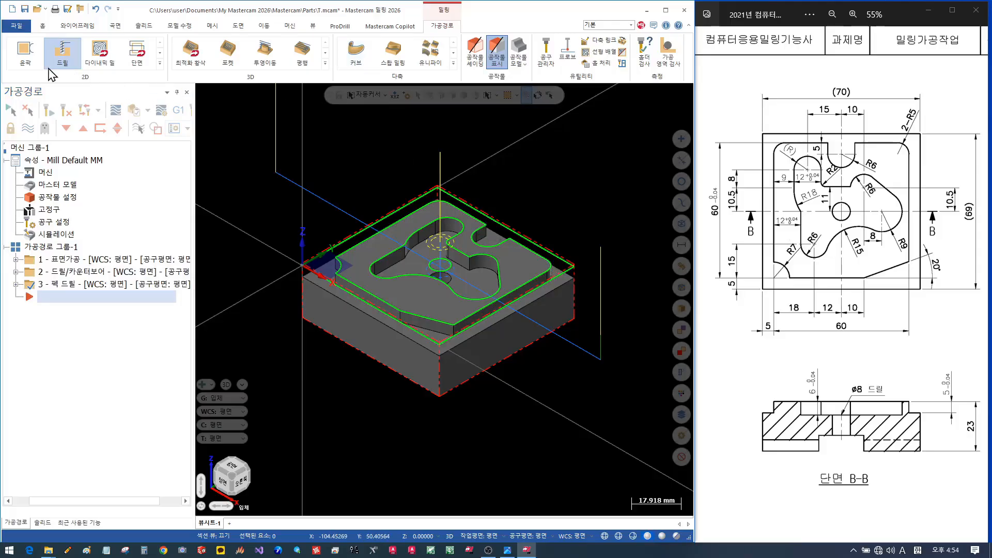
left_click(159, 62)
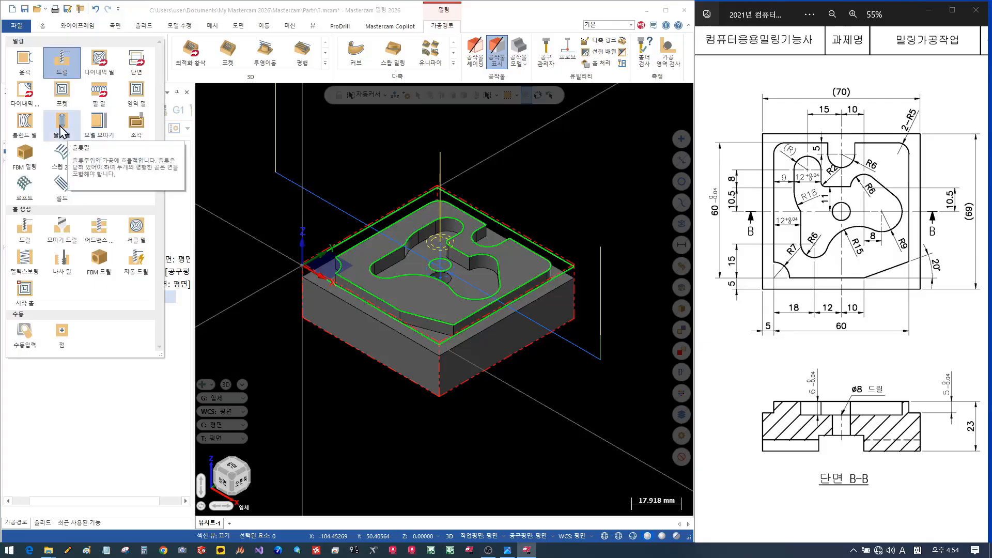
left_click(62, 91)
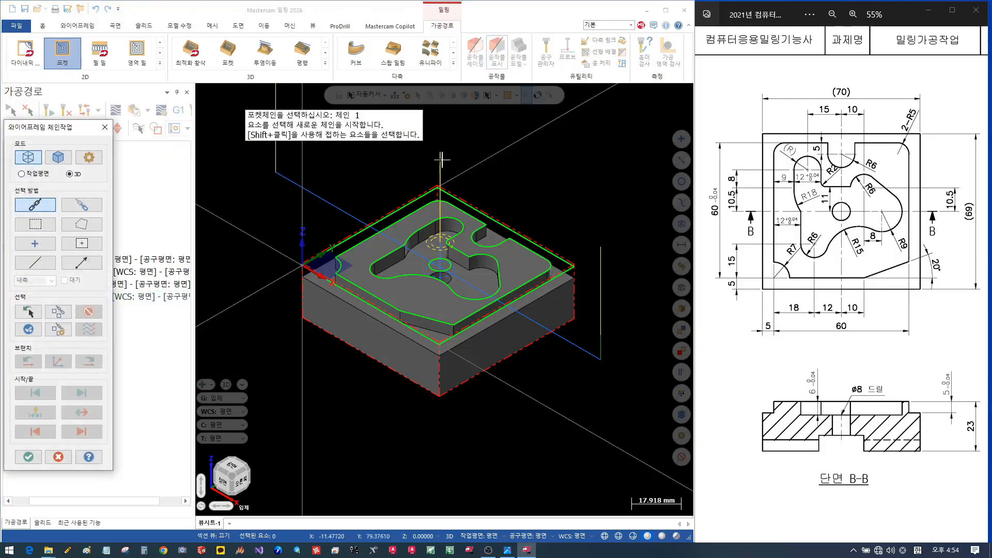
scroll(446, 165, "up", 2)
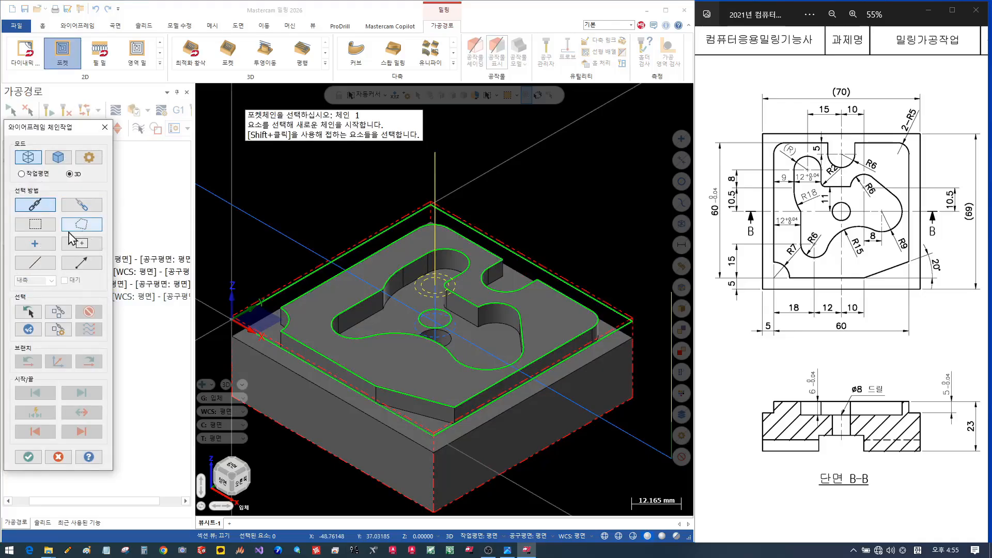
left_click(35, 243)
left_click(434, 318)
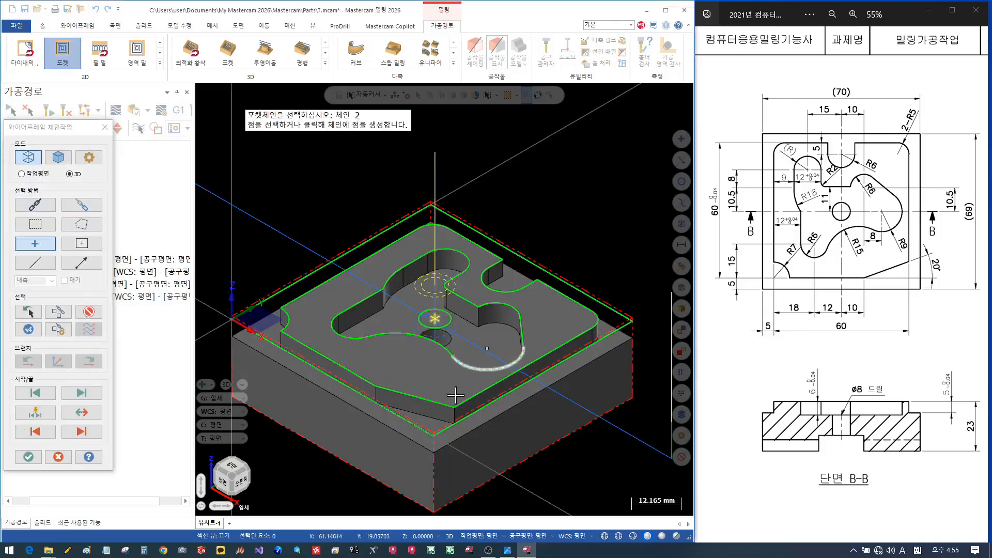
left_click(44, 206)
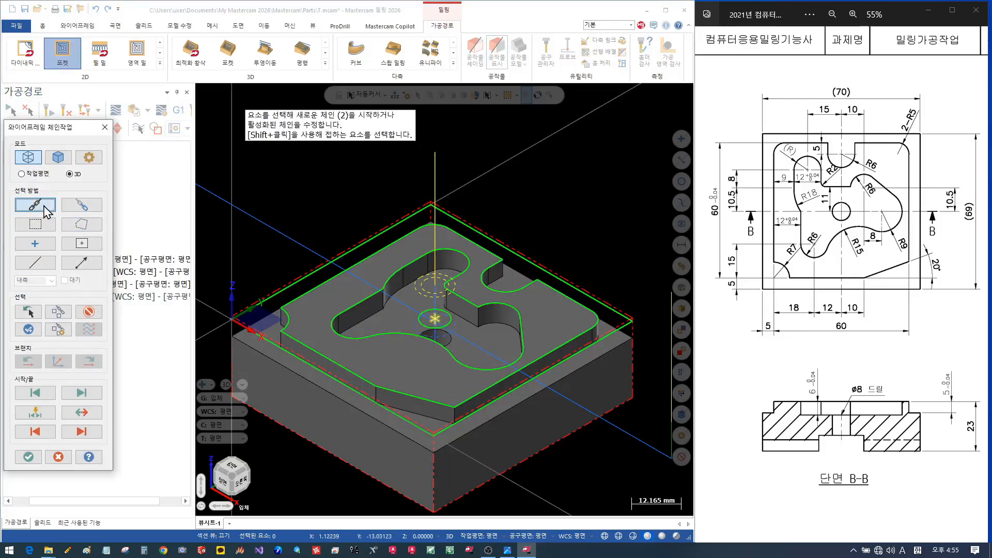
left_click(466, 300)
left_click(28, 457)
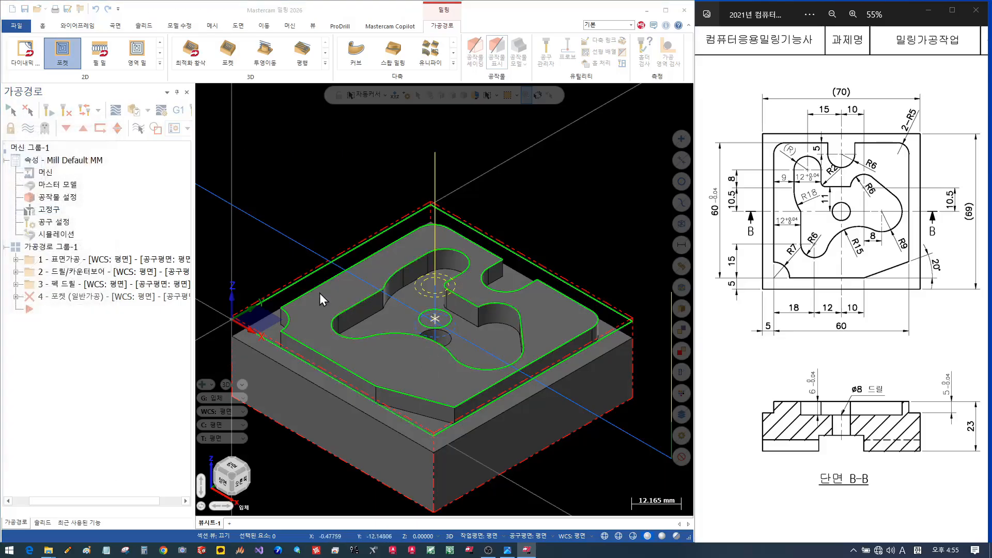
Filter the tool library for the pocket operation to show only flat end mills.
left_click(71, 73)
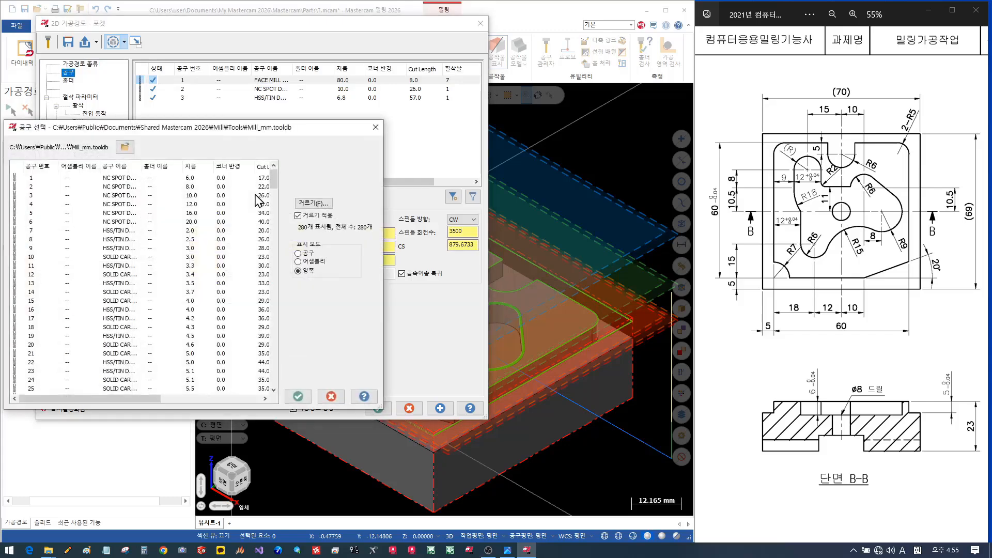
left_click(313, 203)
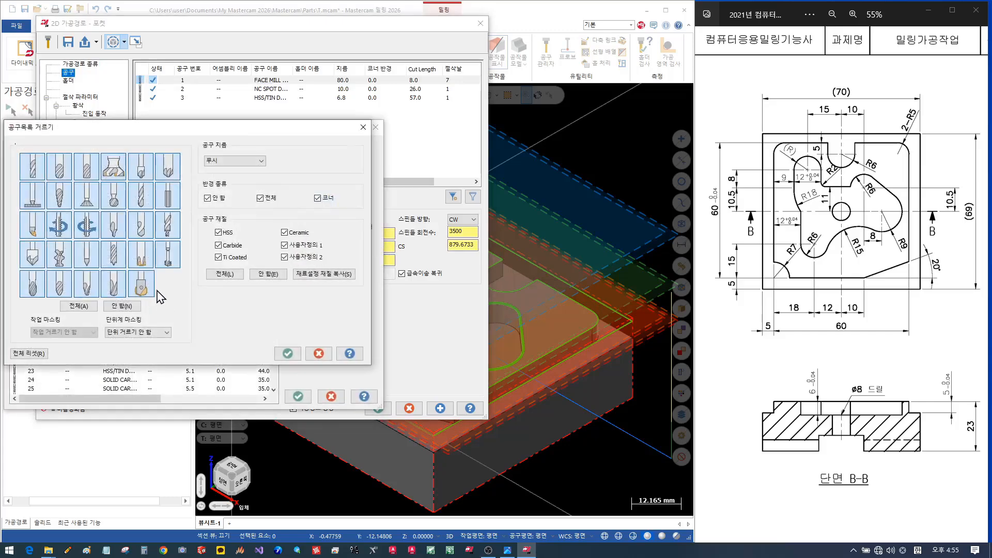
left_click(122, 305)
left_click(78, 192)
left_click(37, 170)
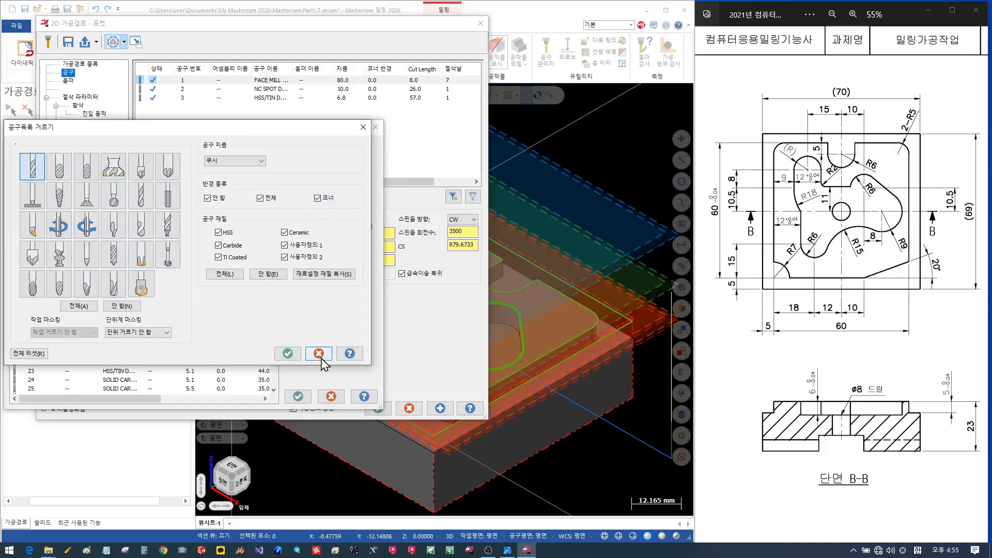
left_click(288, 356)
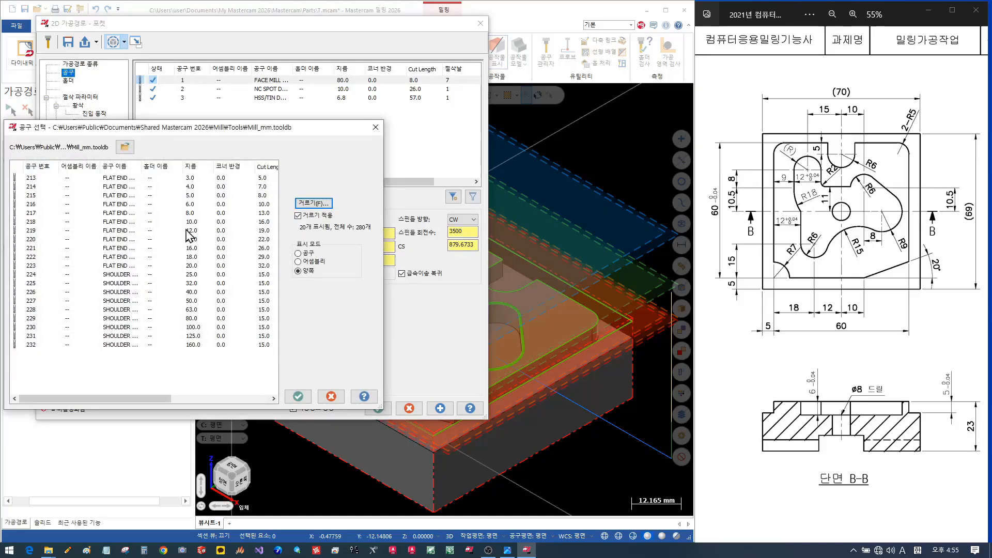
Choose the 10 mm flat end mill and set its tool, length offset and diameter offset numbers to 4.
double_click(188, 222)
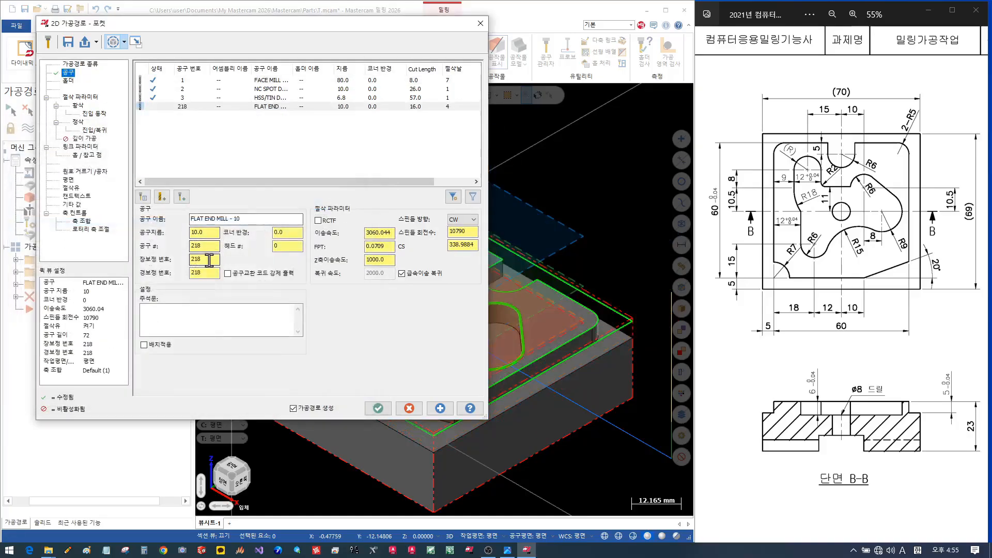
double_click(199, 246)
left_click(211, 261)
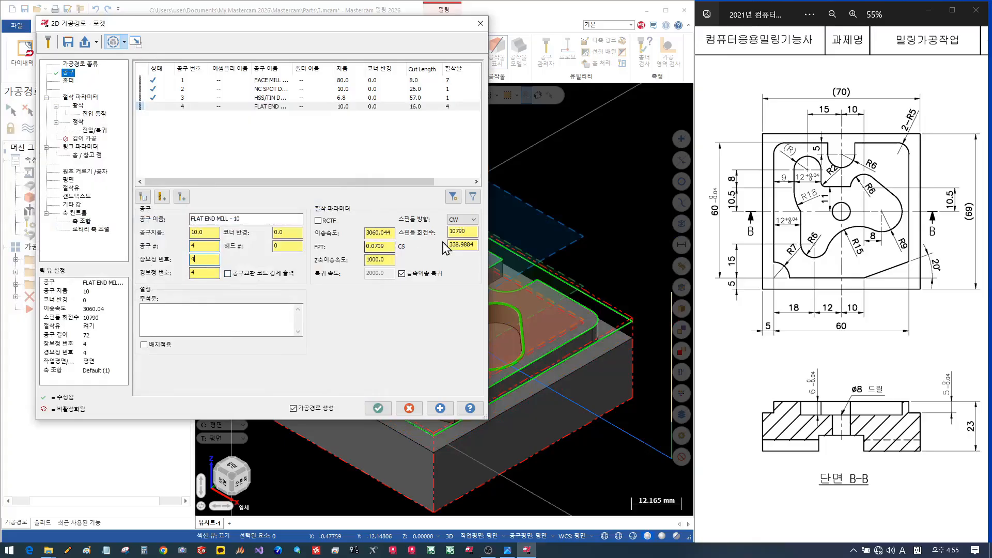
Set the pocket's stock to leave on walls and floor to 0.
left_click(83, 97)
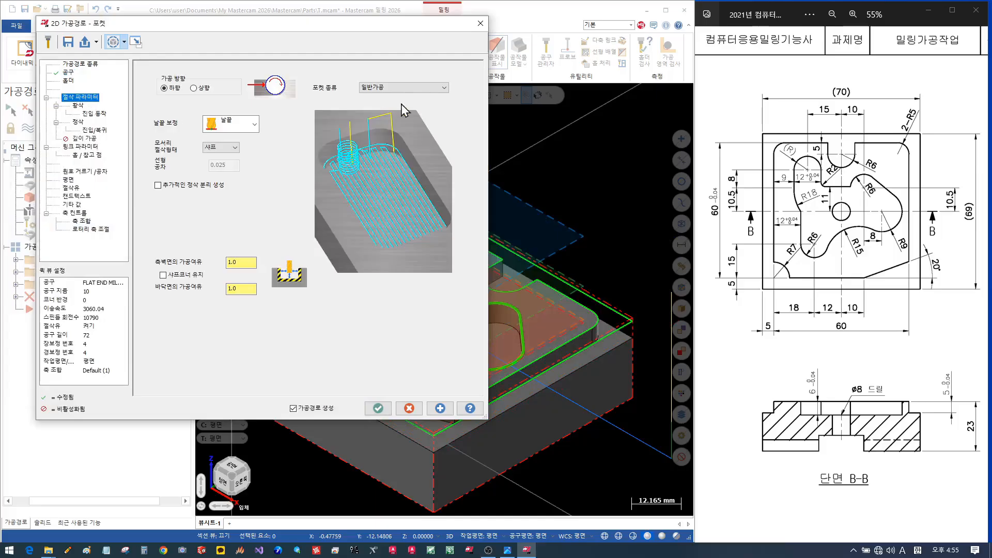
double_click(247, 265)
double_click(234, 287)
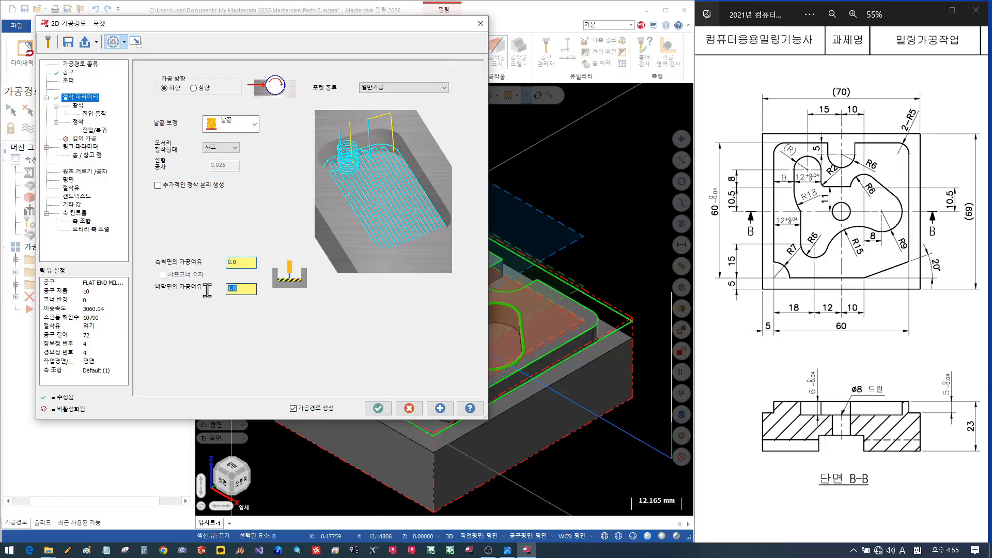
type("0")
Use the constant overlap spiral method for pocket roughing and turn off its entry motion.
left_click(81, 105)
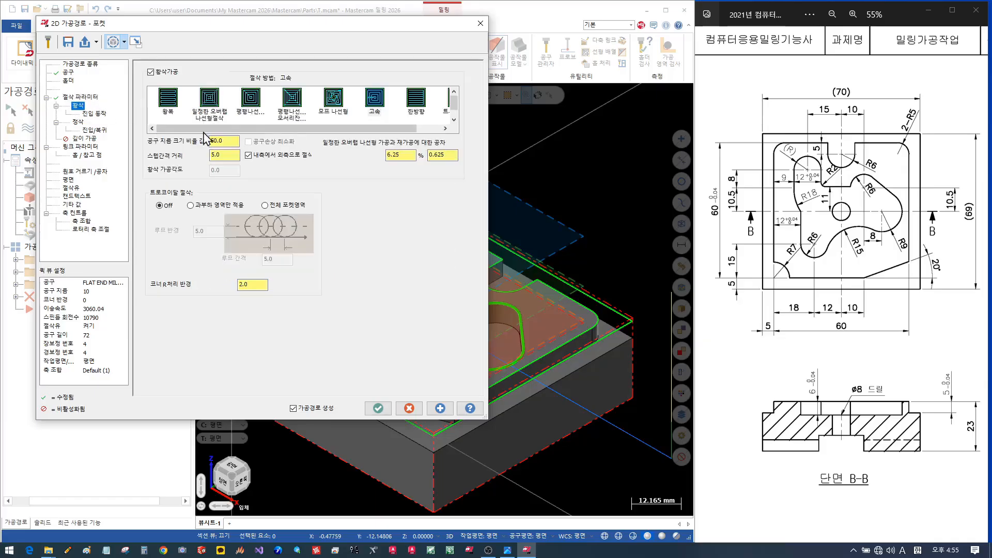
left_click(216, 109)
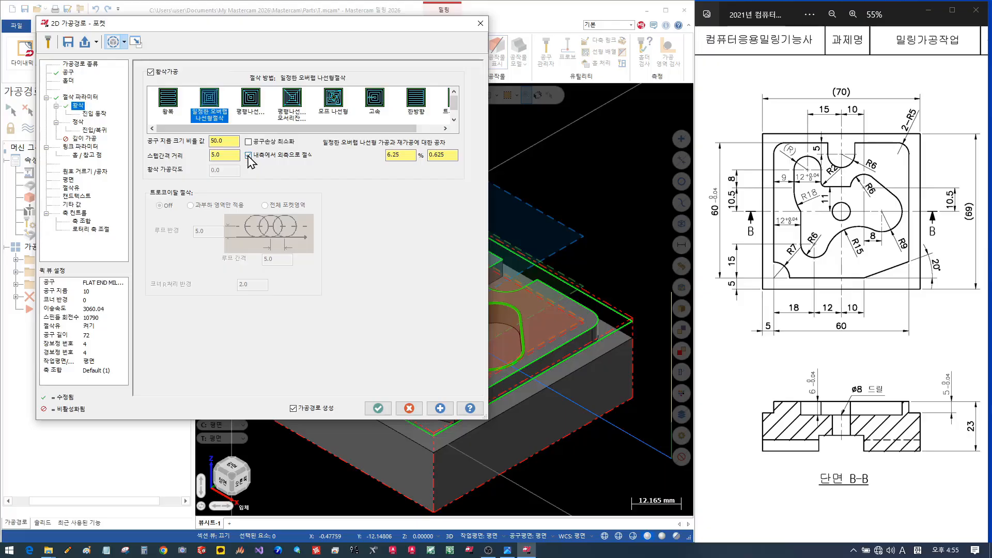
left_click(95, 114)
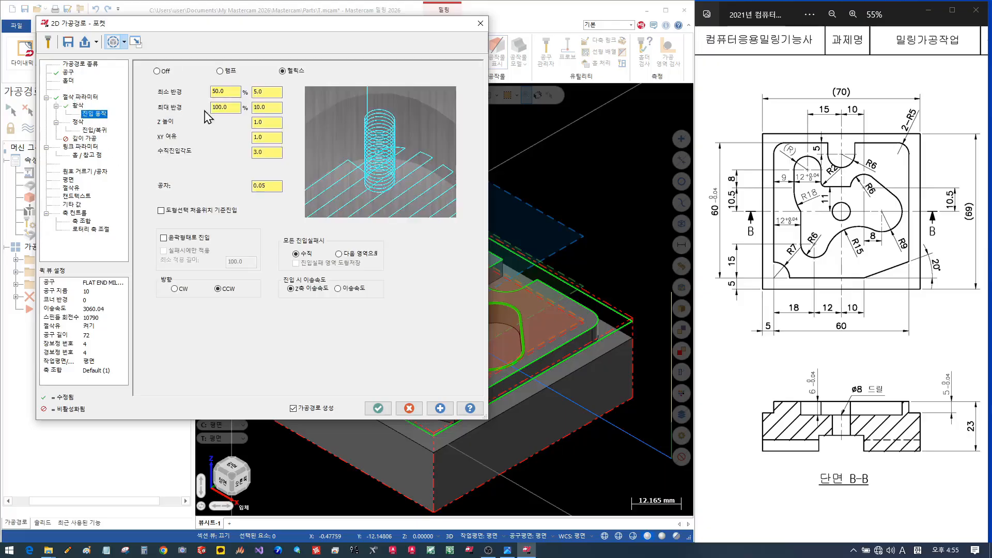
left_click(157, 71)
Set the finish pass spacing to 0.5 mm and the lead-in line length and arc radius to 1 mm, copied to the lead-out.
left_click(78, 122)
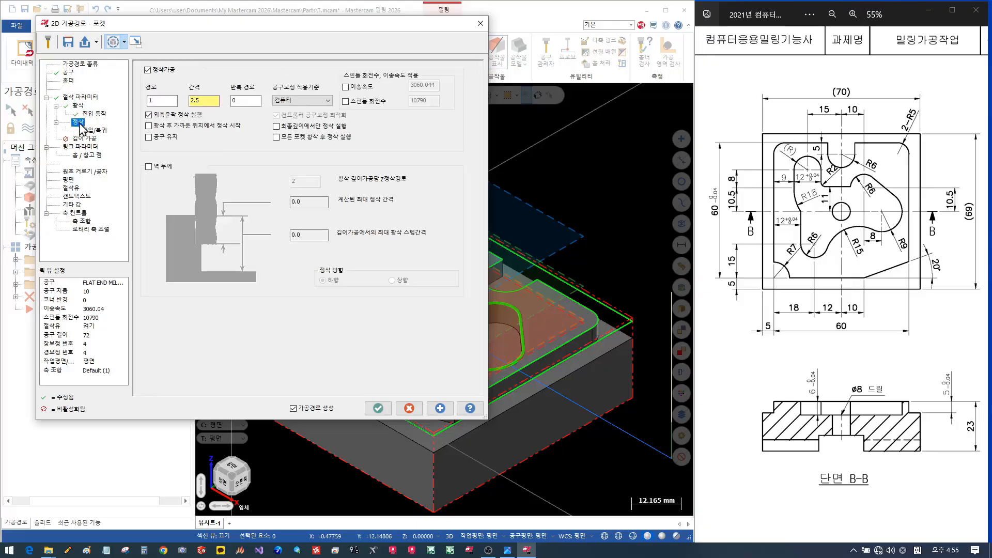
left_click(204, 100)
left_click(94, 129)
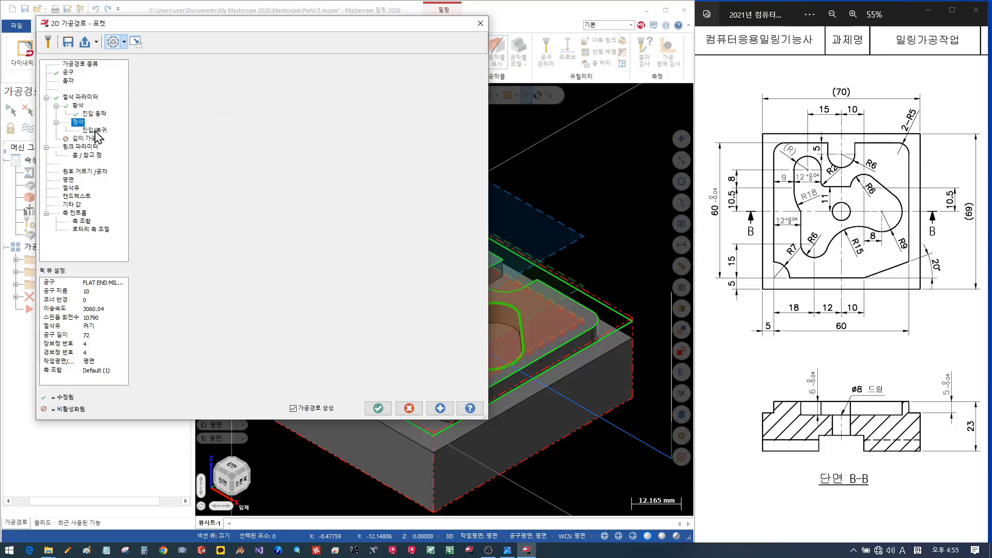
left_click_drag(242, 129, 210, 129)
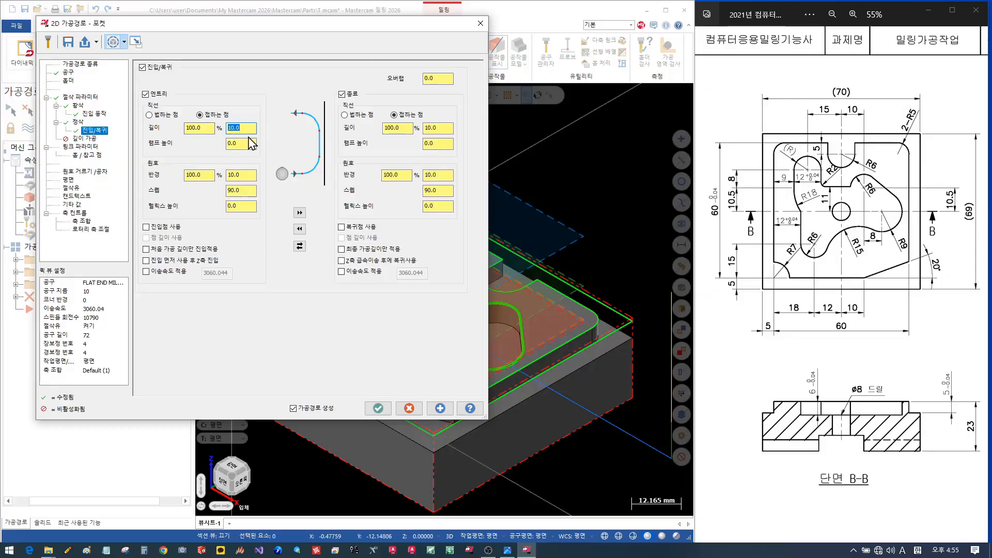
type("1")
double_click(241, 174)
type("1")
key("Tab")
left_click(299, 212)
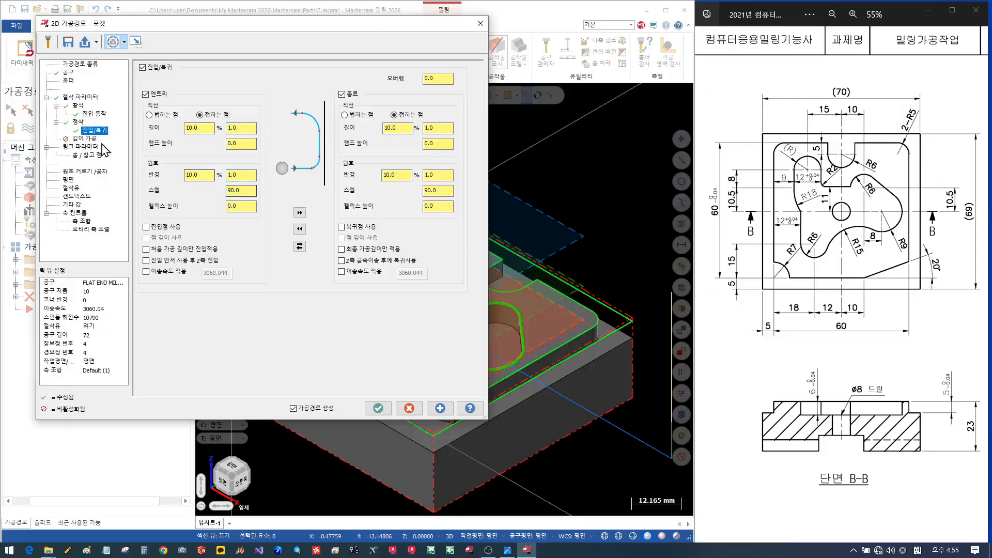
Set the pocket depth to -6 mm and top of stock to 0, enable clearance at 50 mm, and generate the toolpath.
left_click(98, 147)
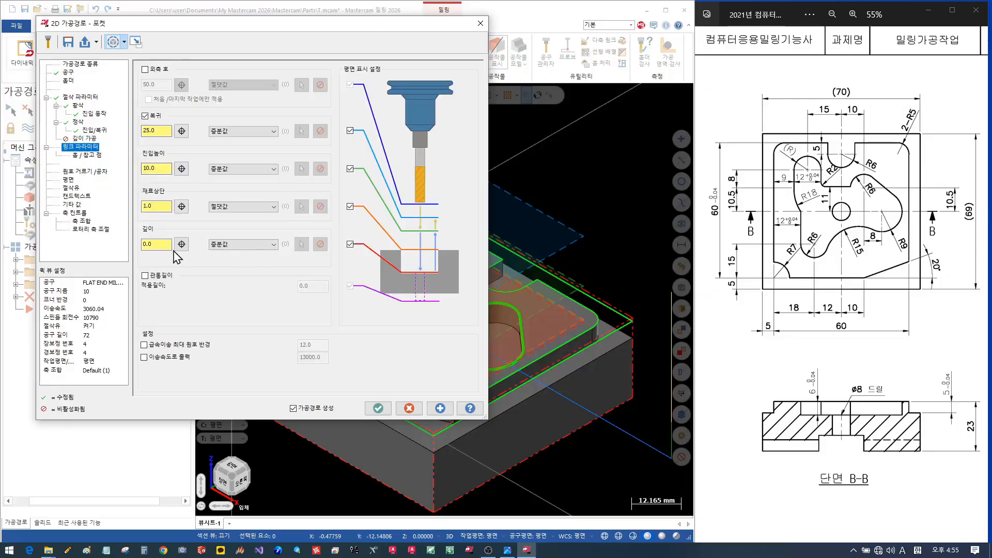
left_click_drag(168, 244, 125, 246)
left_click(146, 70)
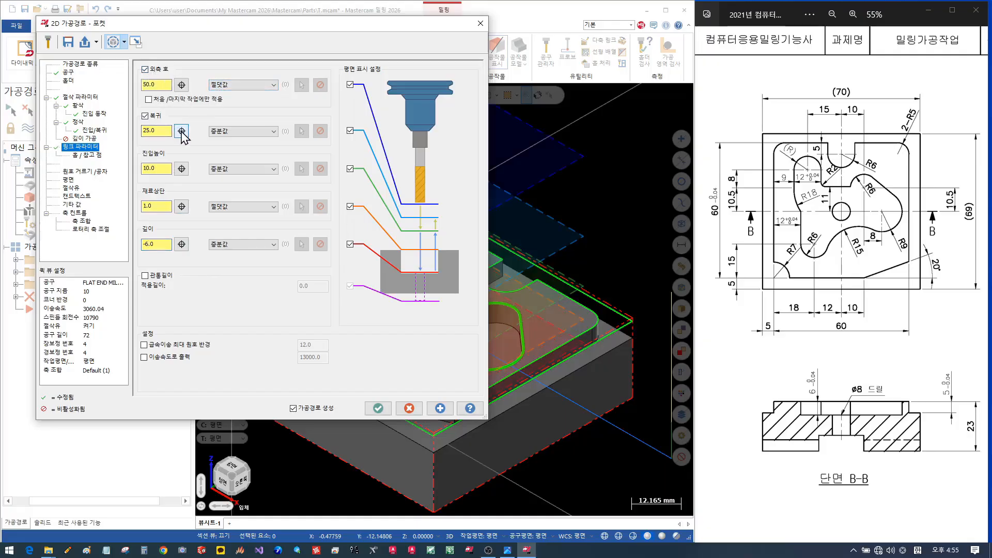
left_click(155, 206)
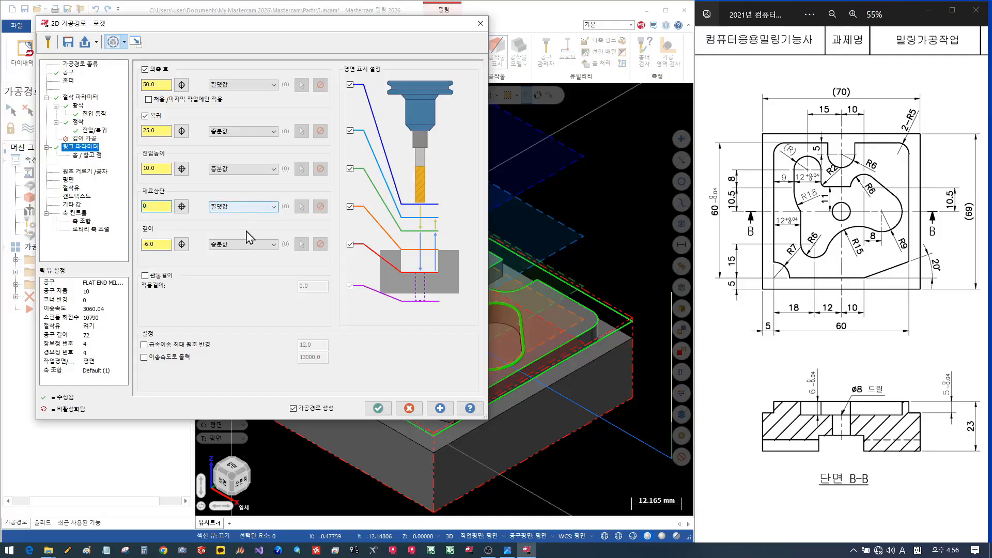
left_click(378, 408)
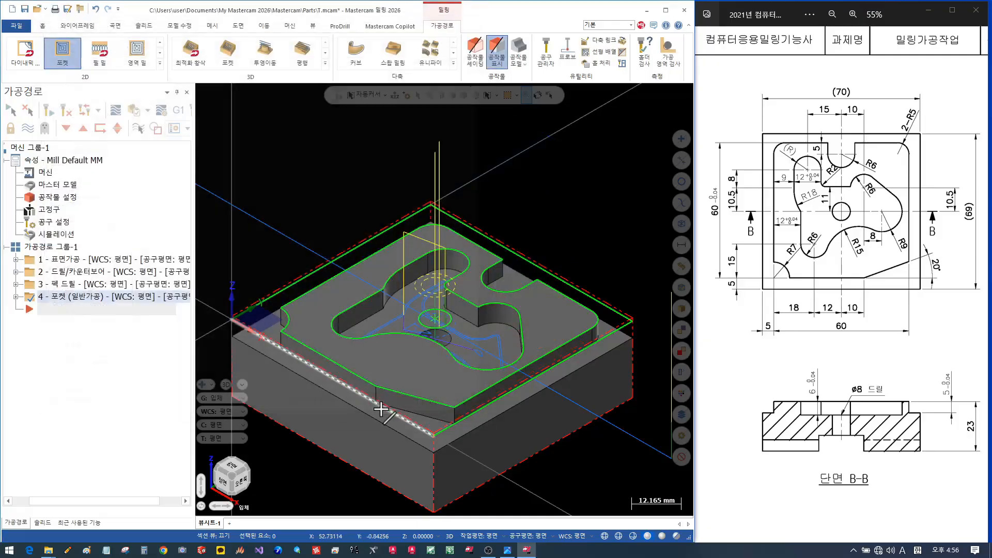
Make the pocket's finish pass start at the closest position after roughing with the tool kept down, and regenerate the toolpath.
scroll(472, 357, "up", 3)
scroll(472, 351, "up", 3)
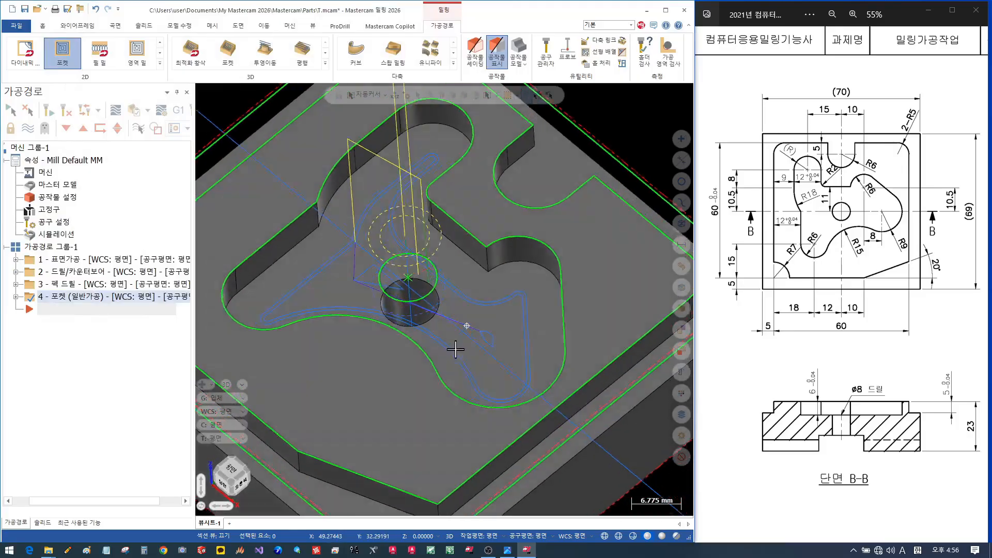
middle_click_drag(455, 350, 421, 302)
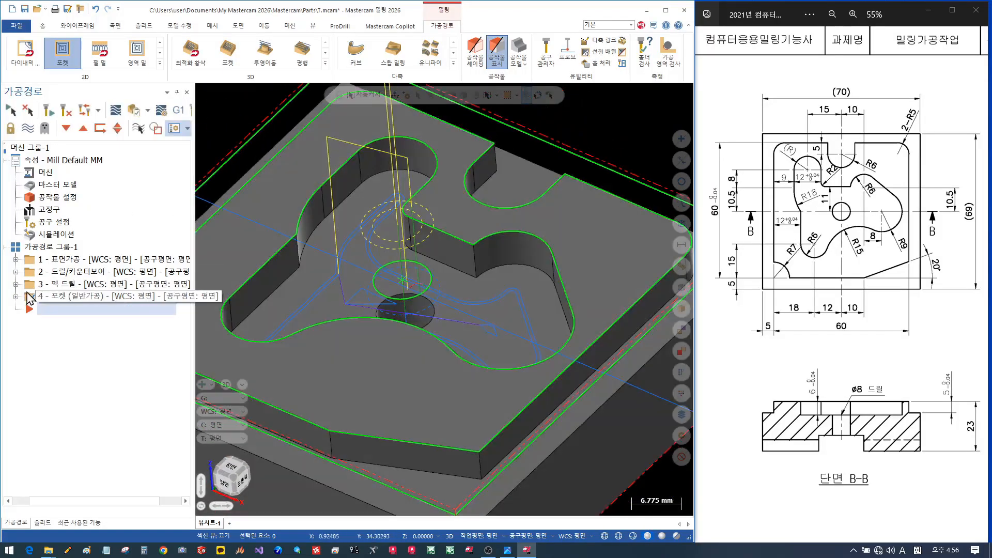
left_click(27, 296)
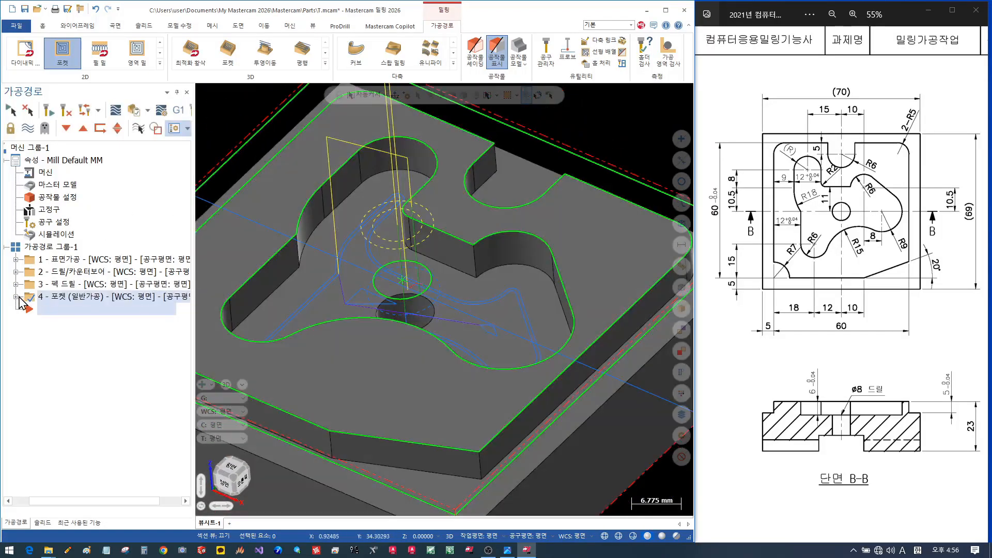
left_click(70, 309)
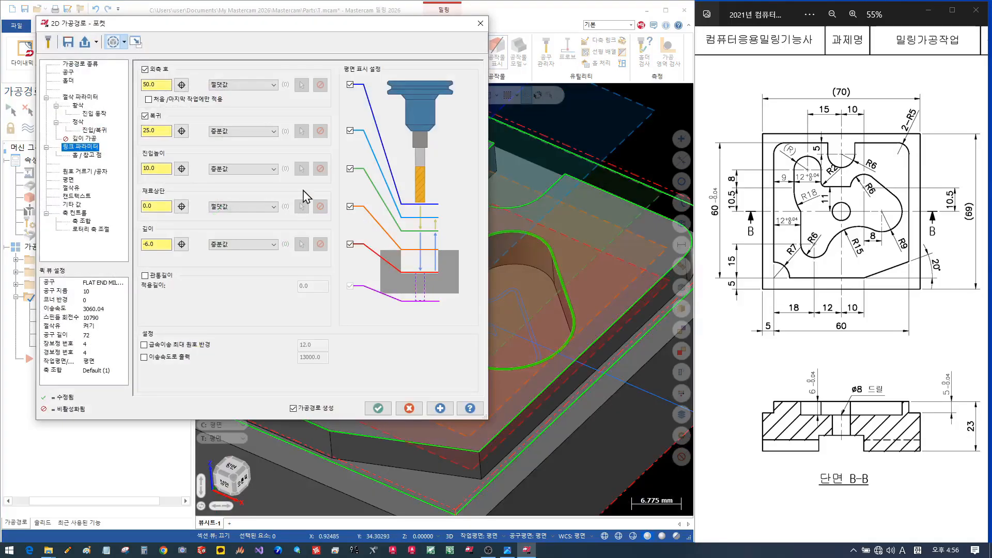
left_click(77, 123)
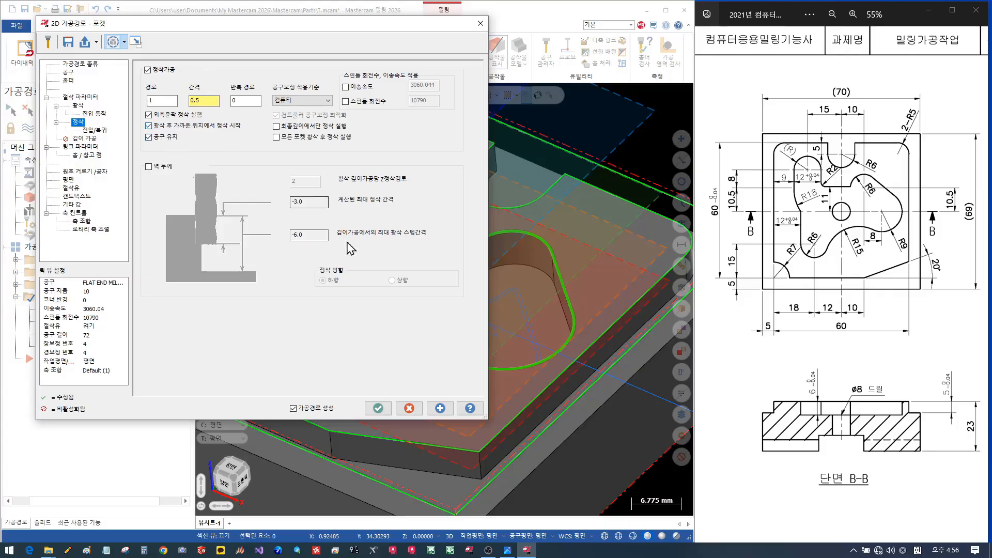
left_click(377, 408)
Examine the regenerated pocket toolpath's entry and finishing lead-in moves near the drilled hole.
scroll(382, 310, "up", 2)
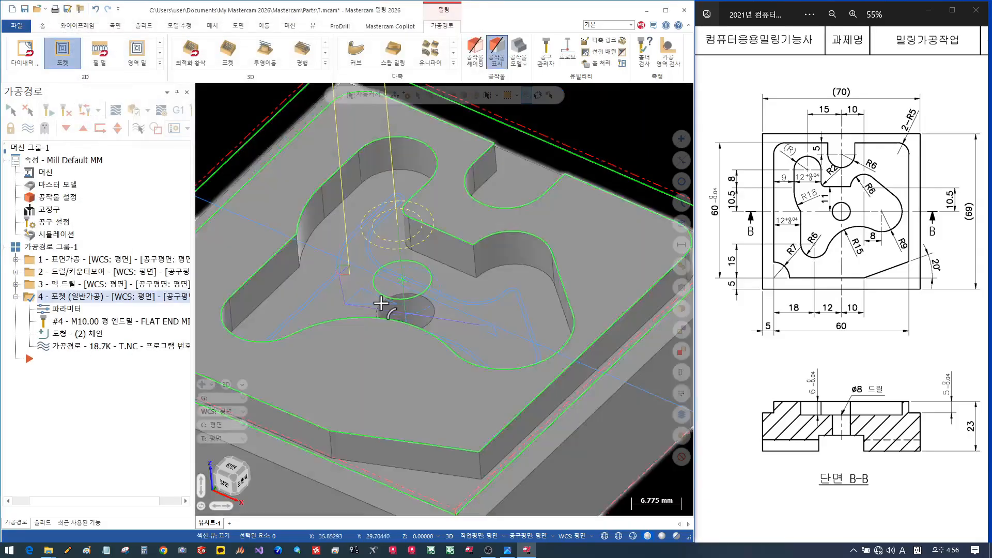
middle_click_drag(382, 305, 441, 309)
scroll(334, 294, "up", 2)
scroll(333, 293, "up", 4)
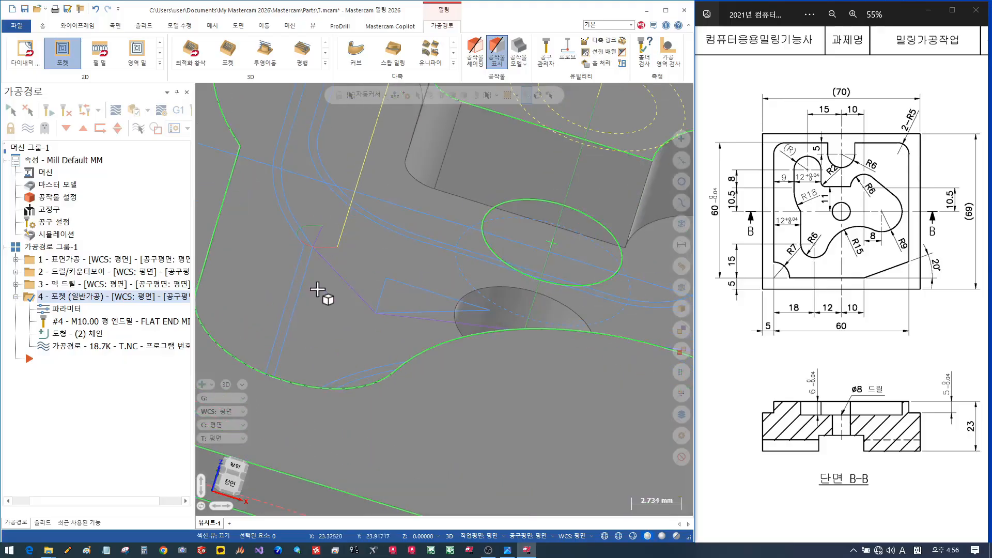
middle_click_drag(319, 289, 303, 323)
scroll(306, 234, "up", 2)
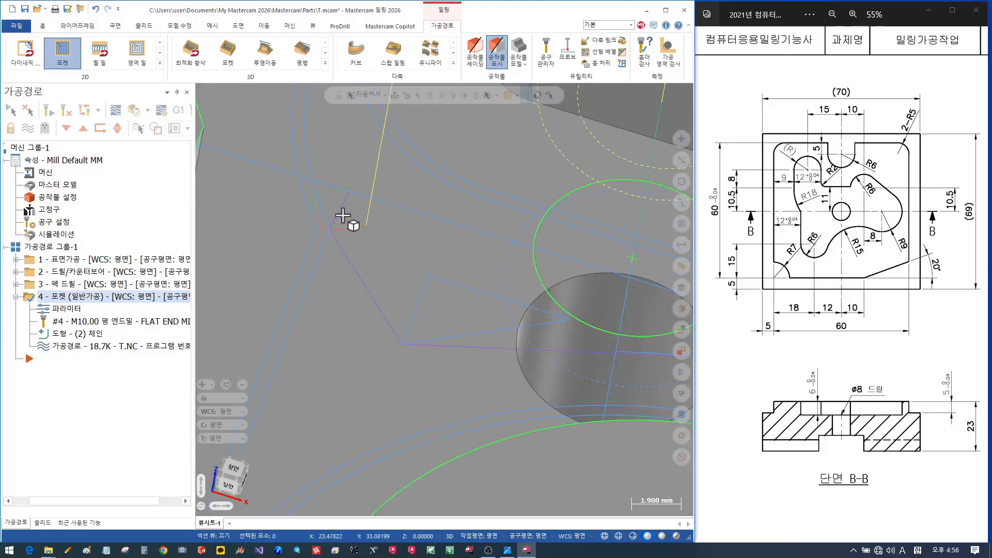
scroll(349, 235, "down", 10)
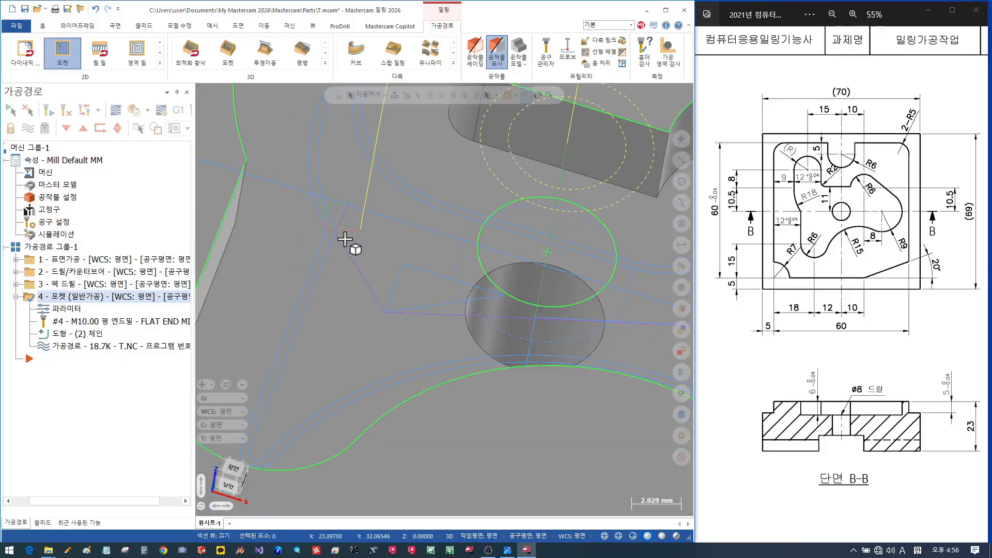
Start a 2D contour toolpath chained around the part's outer raised profile and assign tool 4, the 10 mm flat end mill.
middle_click_drag(356, 254, 512, 250)
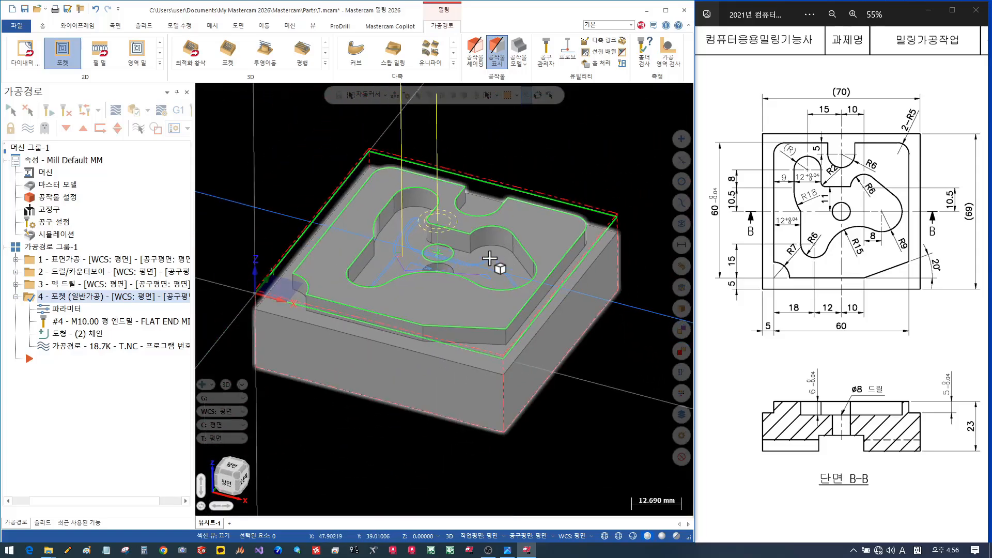
scroll(496, 266, "down", 1)
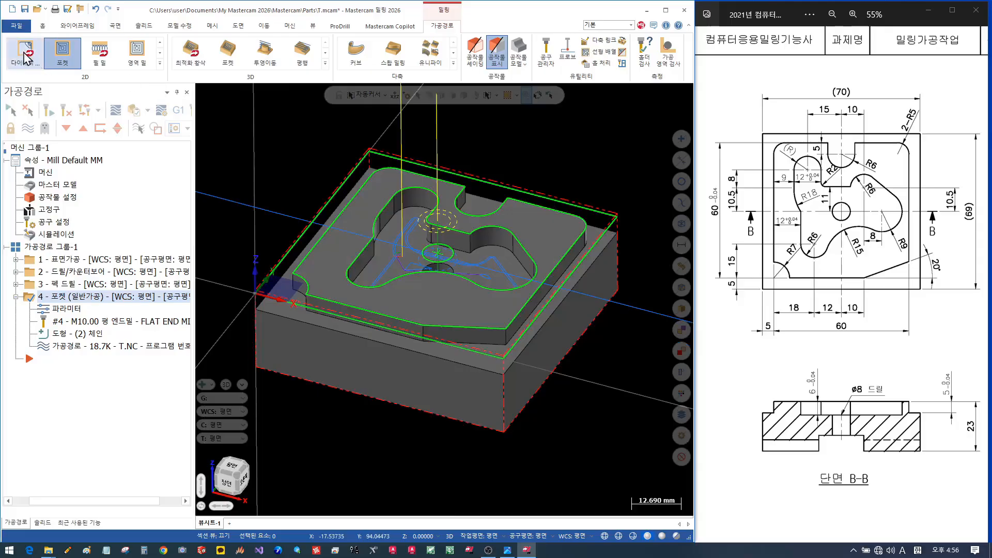
left_click(160, 42)
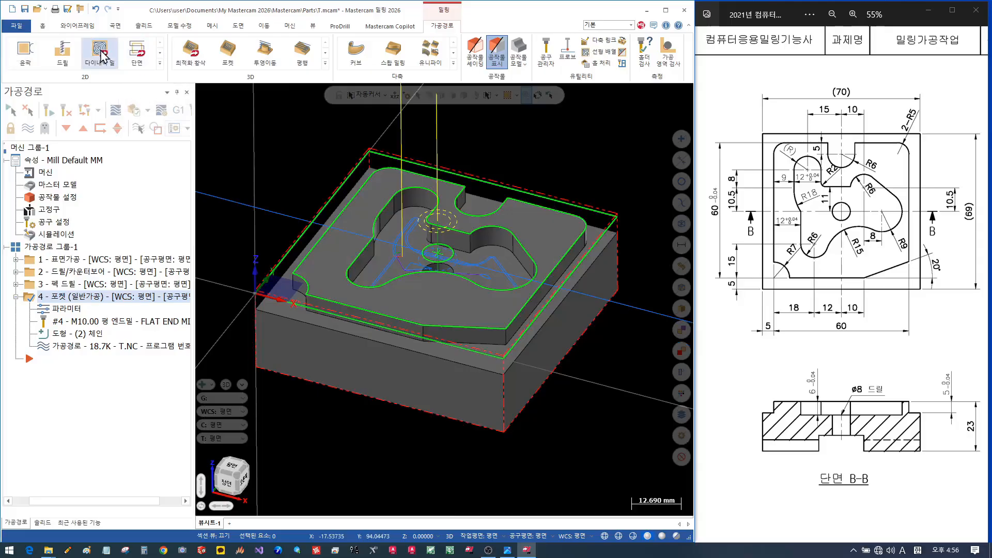
left_click(25, 52)
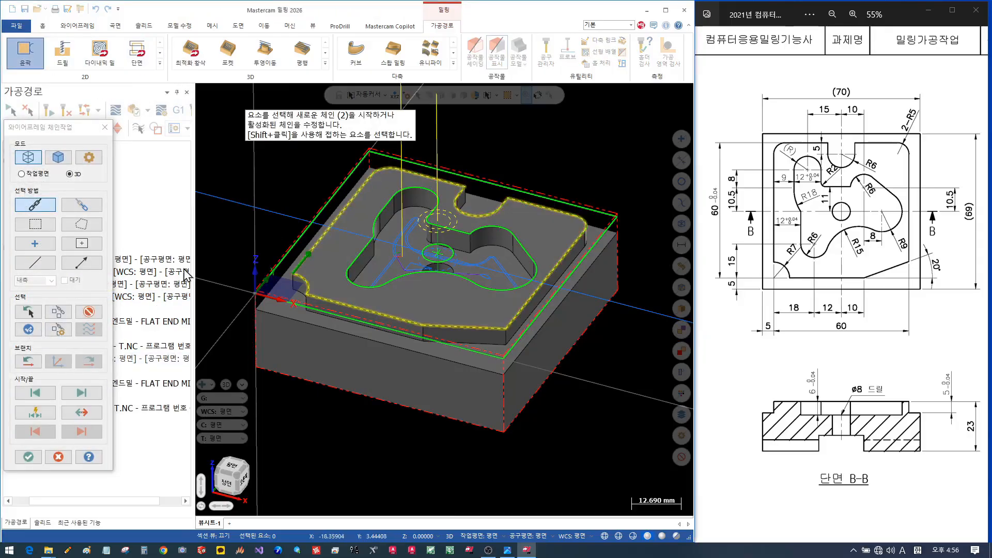
left_click(28, 457)
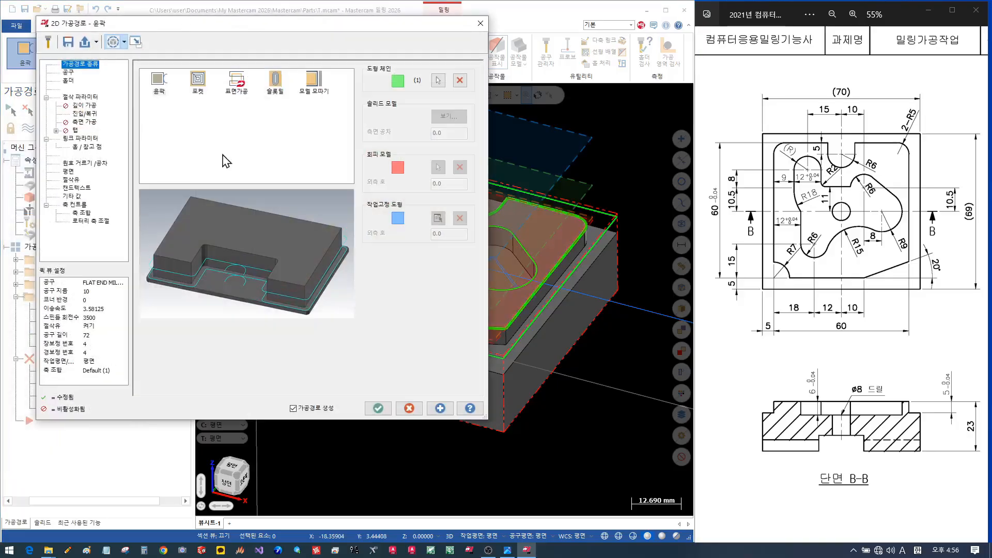
left_click(68, 72)
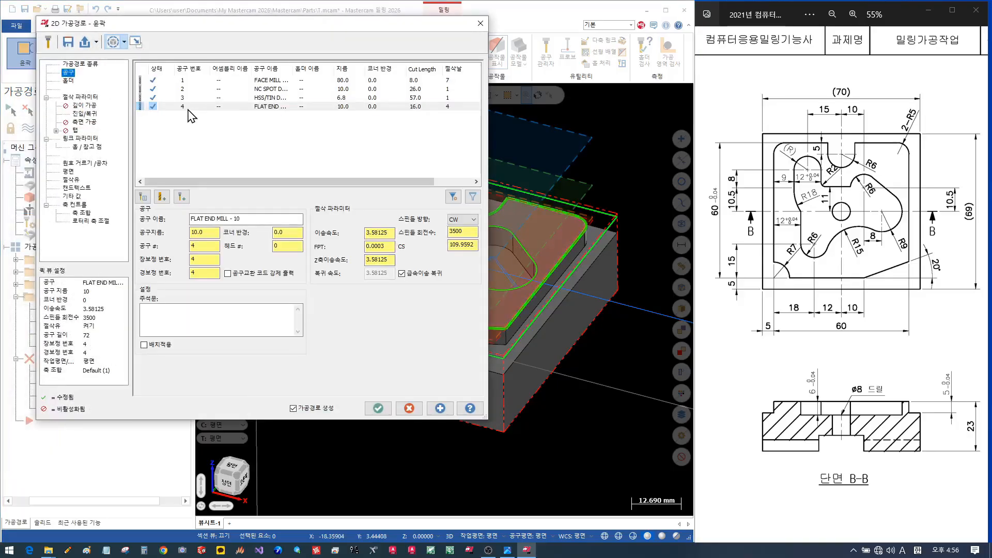
left_click(189, 109)
Set the contour's lead-in line length and arc radius to 0 and extend the contour start by 100% of the tool diameter.
left_click(82, 97)
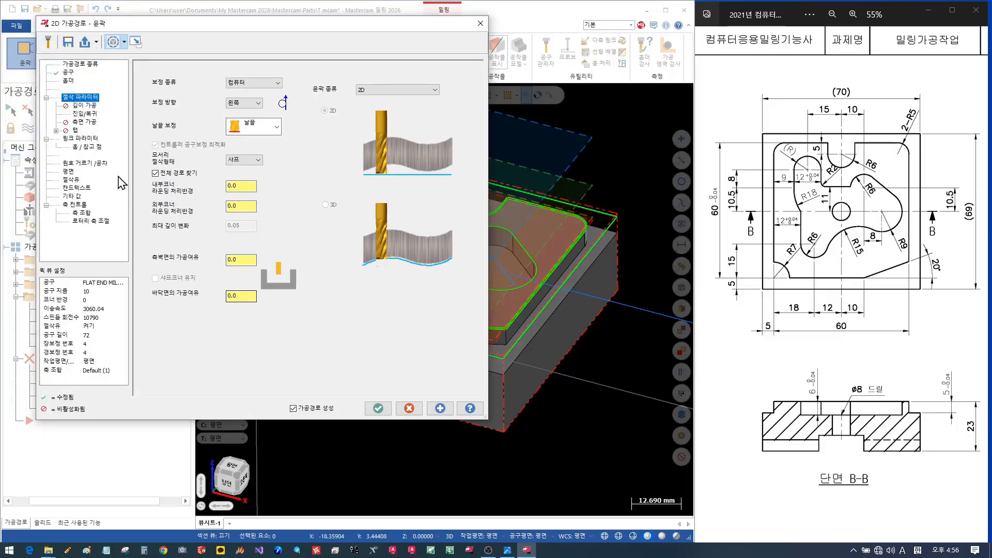
left_click(84, 113)
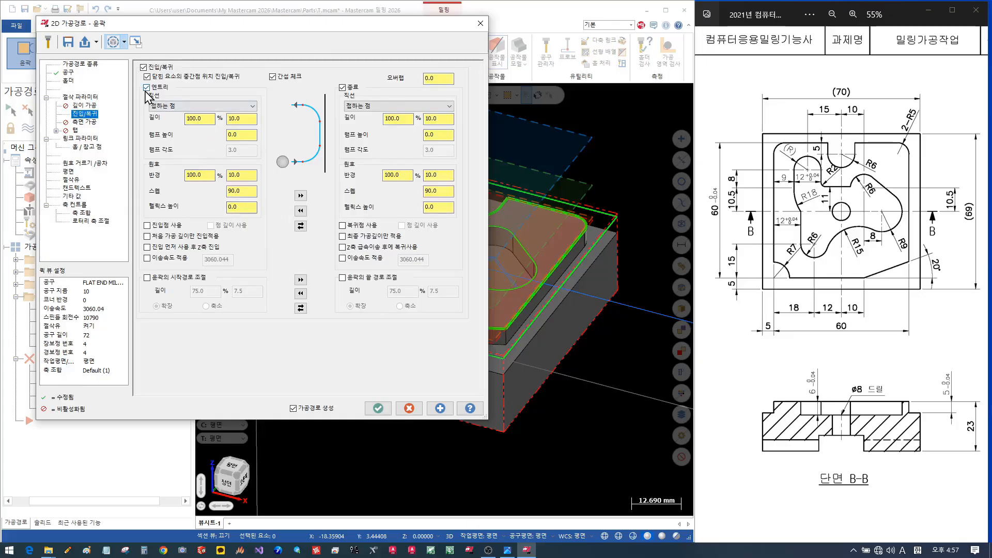
left_click(207, 121)
type("0")
left_click(206, 175)
type("0")
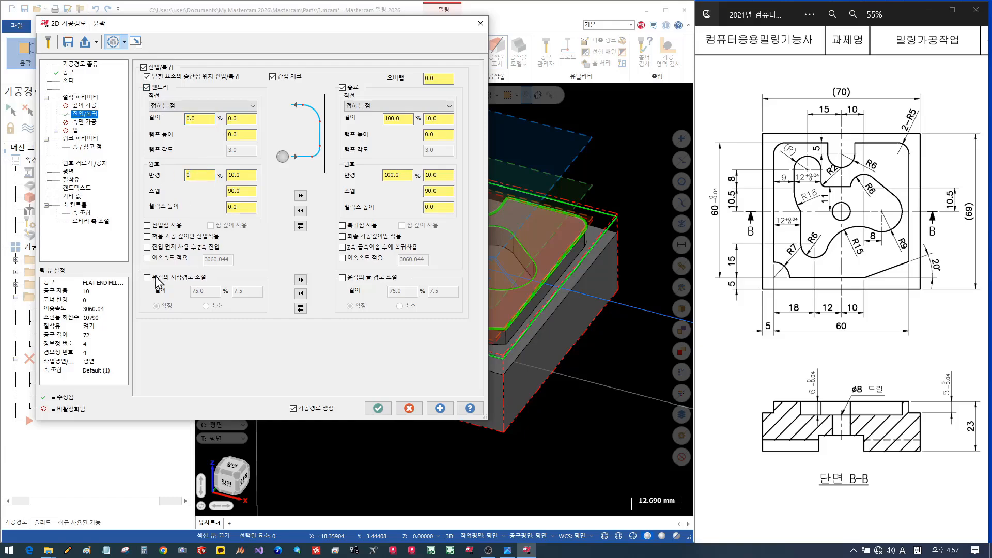
left_click(154, 278)
left_click(217, 292)
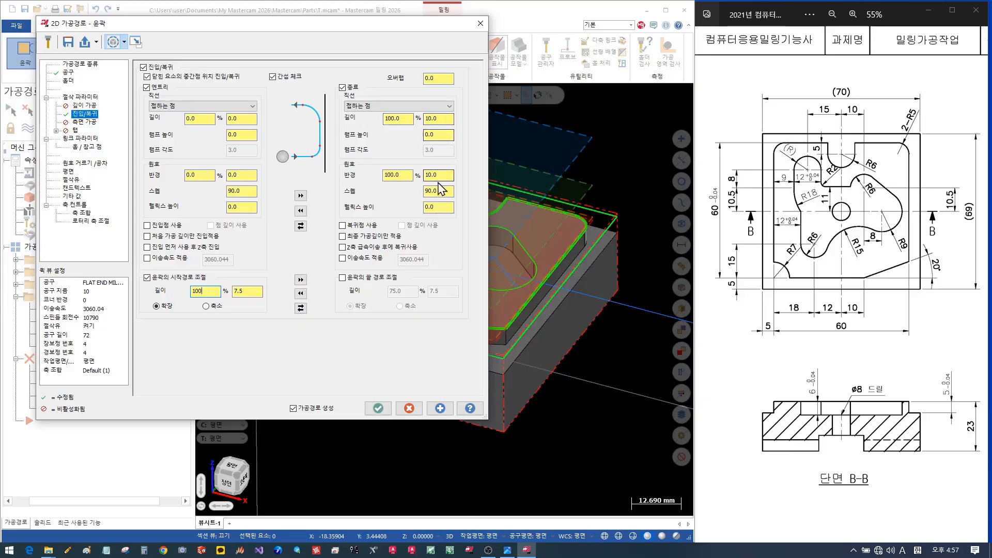
Set the contour's lead-out arc radius to 2 mm.
left_click(445, 175)
left_click_drag(445, 175, 415, 186)
type("2")
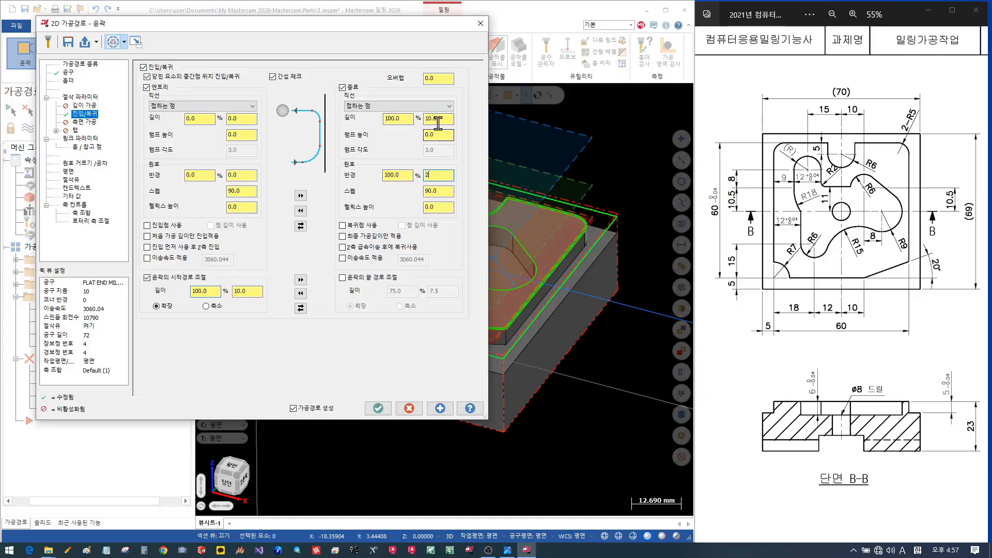
left_click(443, 119)
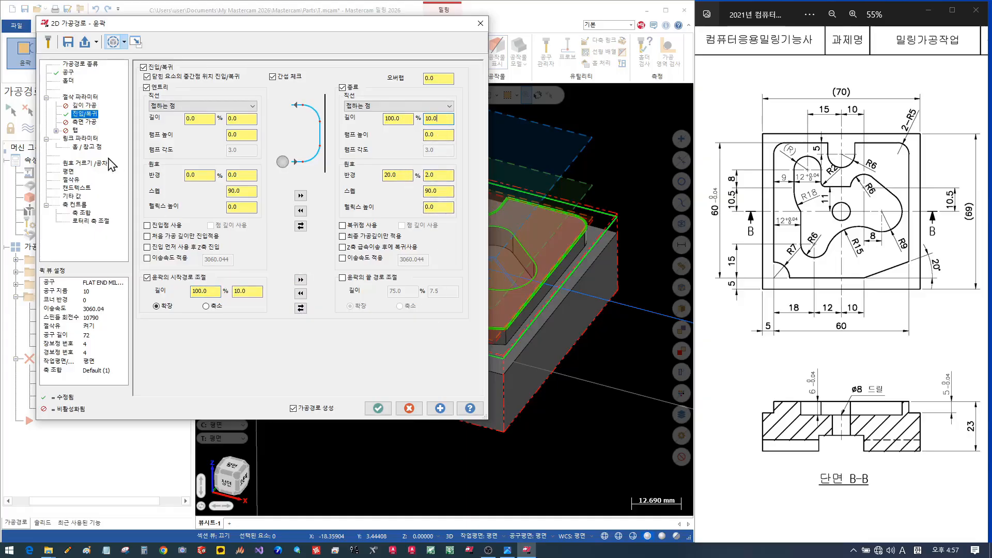
Set the contour depth to -5 mm and top of stock to 0, enable clearance at 50 mm, and generate the toolpath.
left_click(88, 138)
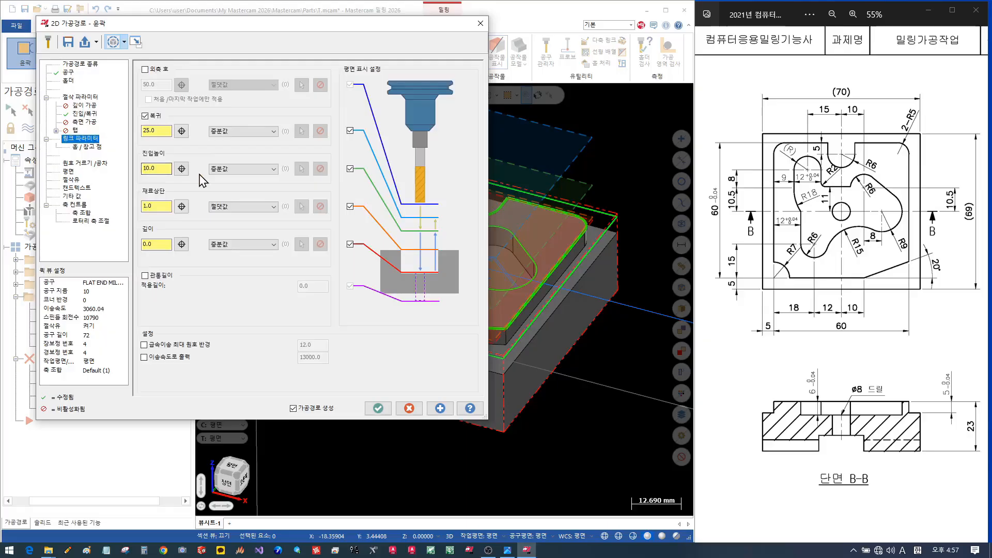
double_click(163, 244)
type("-5")
double_click(160, 206)
type("0")
left_click(145, 69)
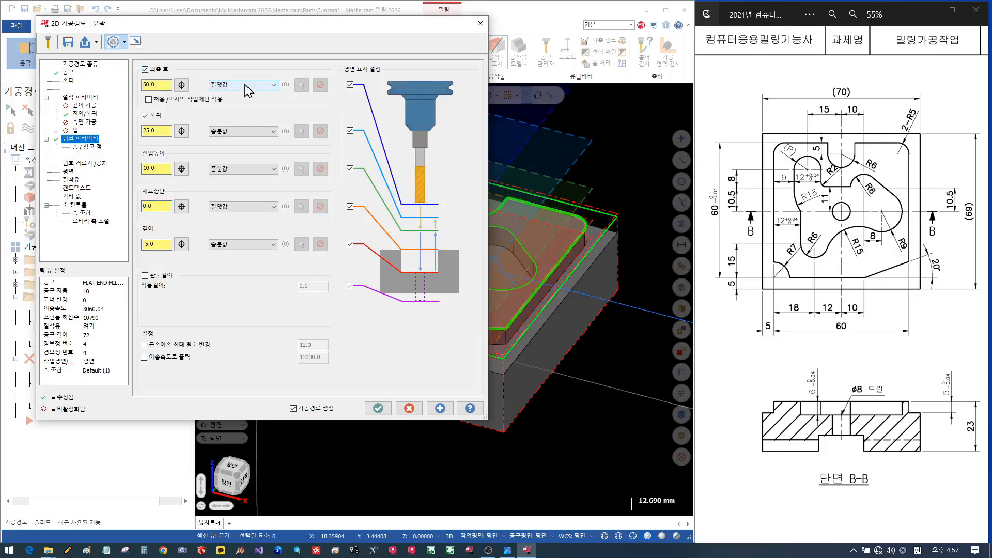
left_click(378, 408)
View the part from the top plane with only the selected contour toolpath displayed.
mouse_move(349, 158)
middle_mouse_down()
mouse_move(398, 172)
mouse_move(354, 155)
middle_mouse_up()
right_click(338, 147)
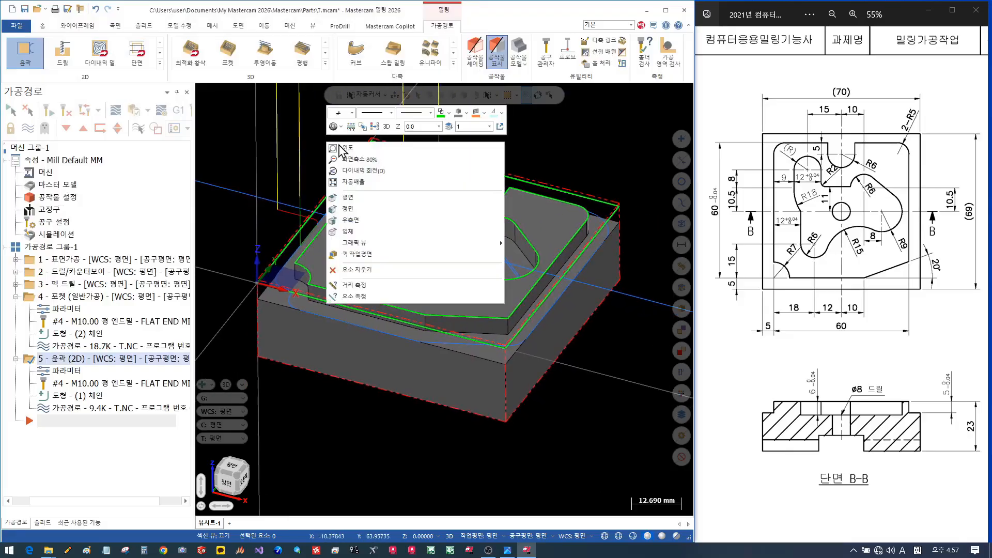
left_click(347, 196)
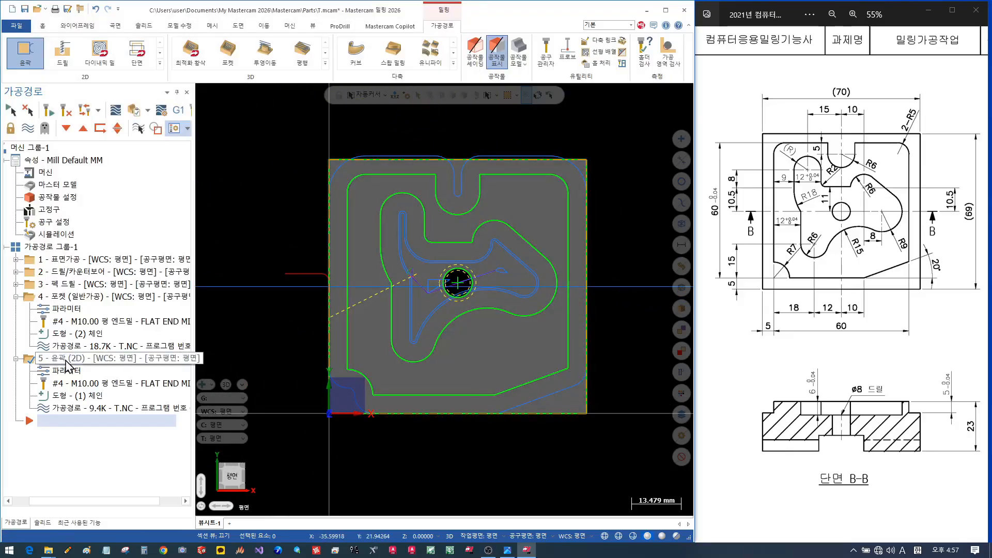
left_click(138, 128)
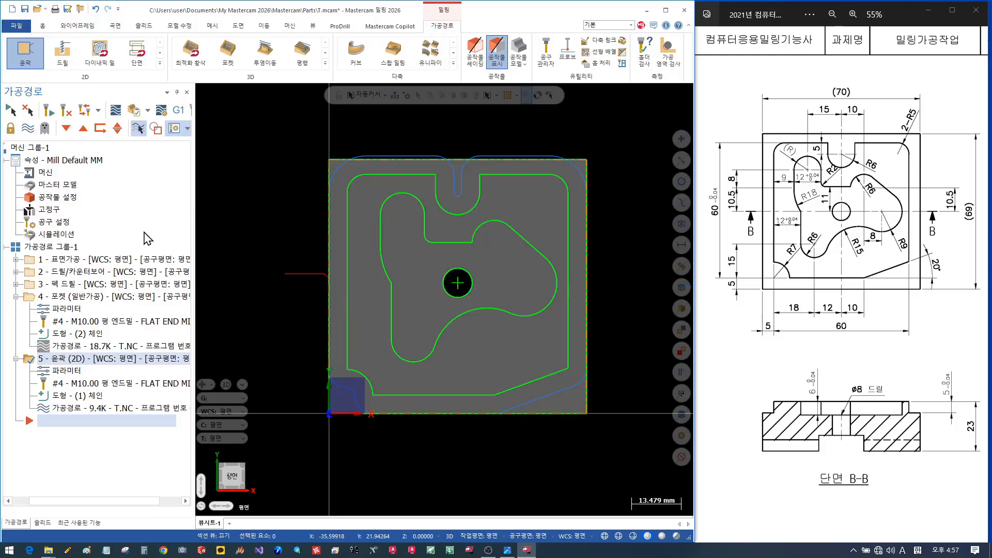
Backplot the contour toolpath with the holder hidden and follow the cut around the outer profile through the lead-out.
left_click(79, 409)
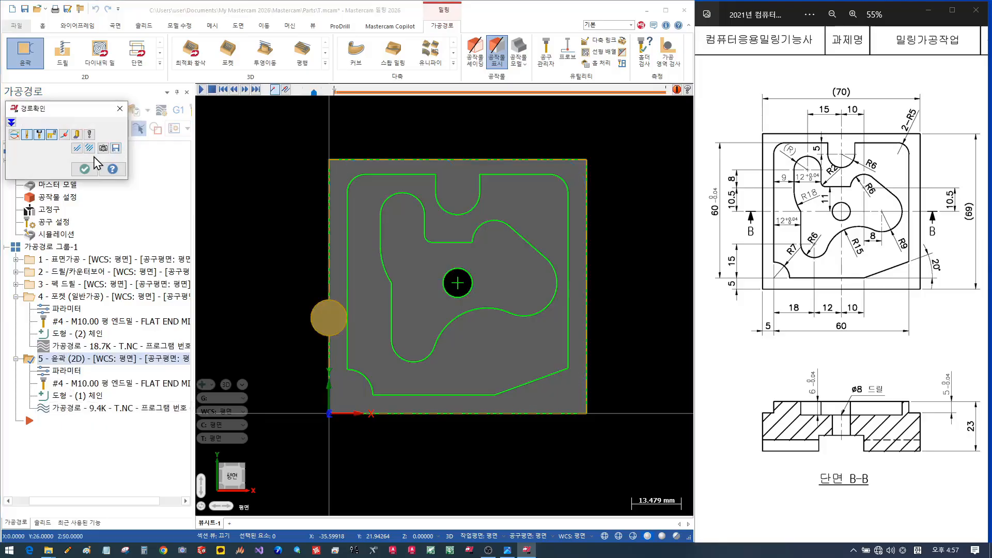
left_click(76, 134)
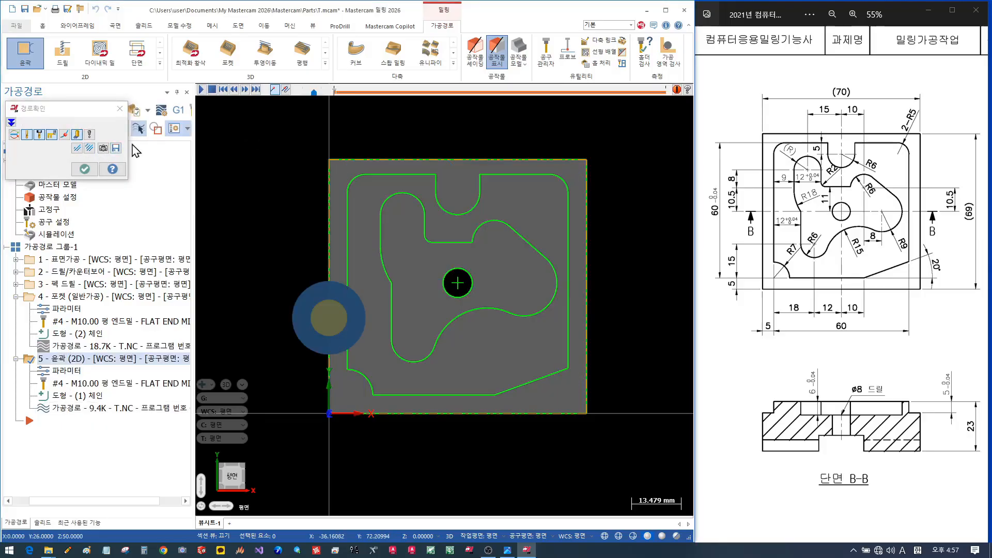
left_click(39, 134)
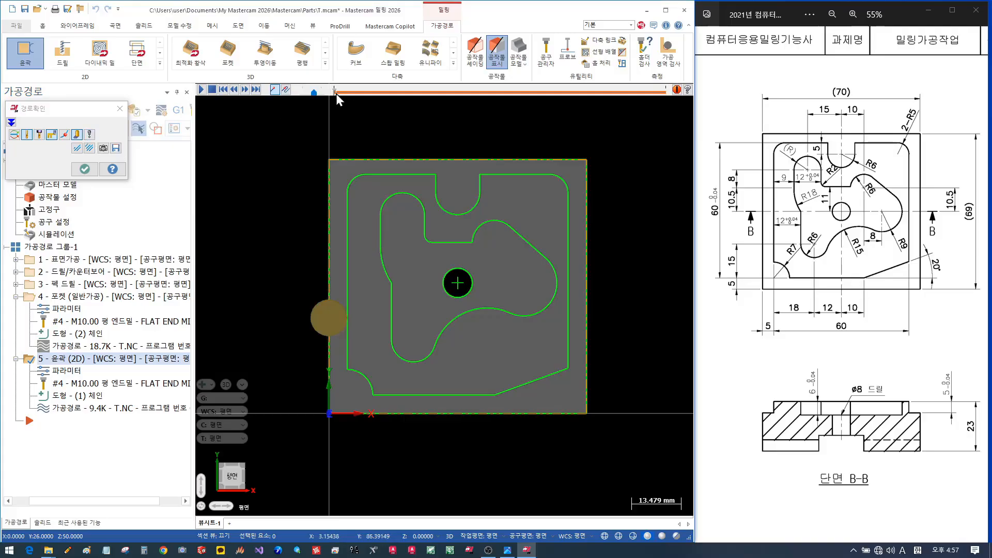
left_click_drag(334, 94, 639, 148)
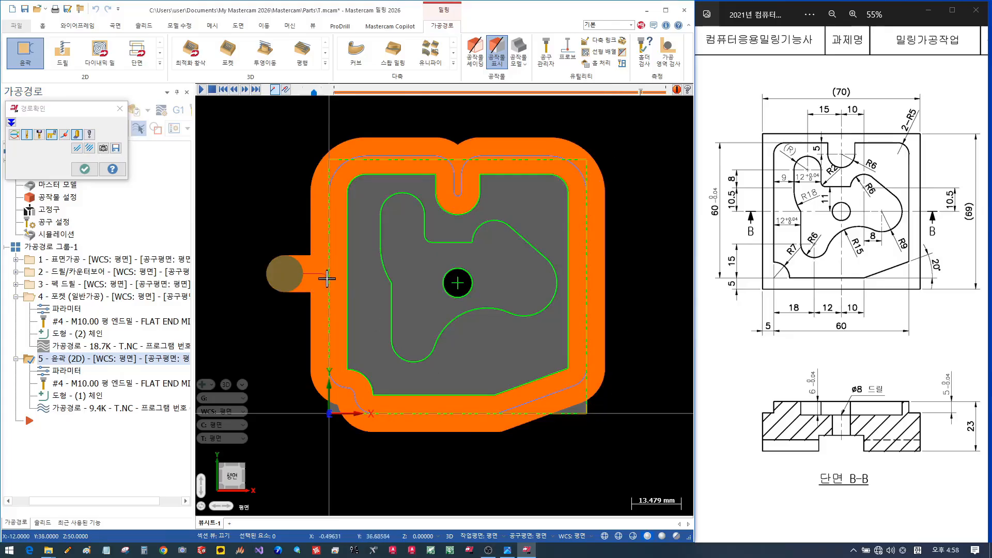
Turn off the midpoint entry/exit option for closed contours in the lead in/out parameters of 2D contour operation 5.
left_click(84, 169)
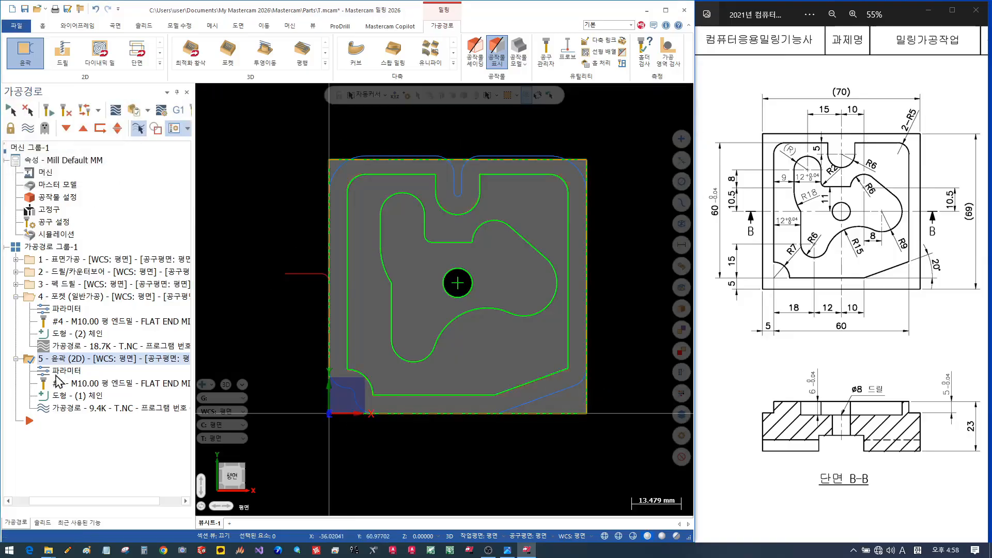
left_click(68, 371)
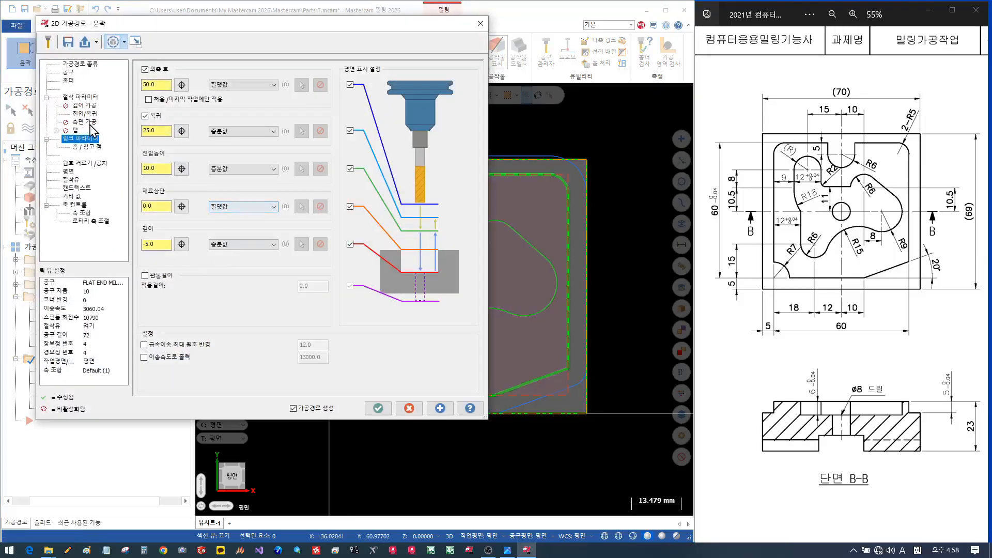
left_click(87, 114)
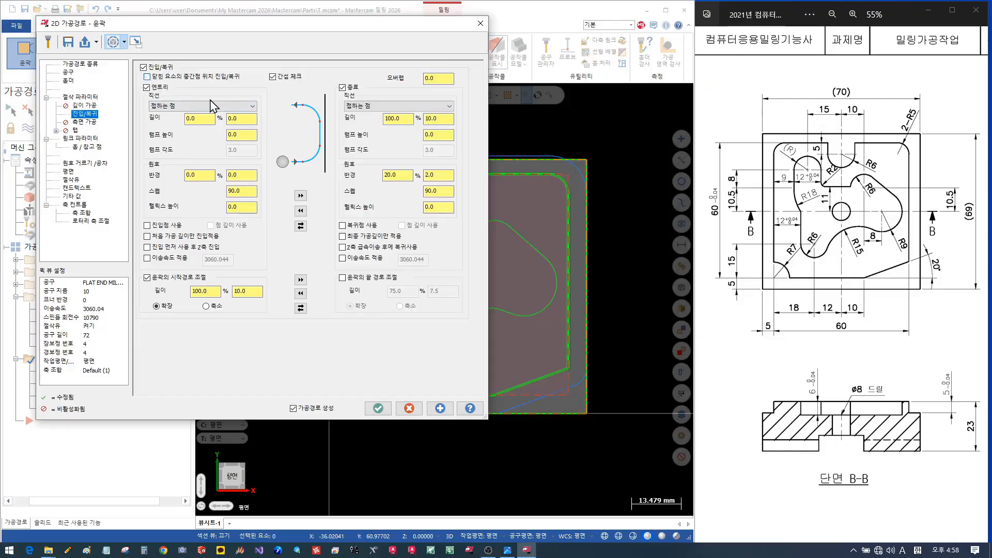
left_click(377, 408)
Backplot the revised 2D contour toolpath around the part's outer profile to examine its entry and exit moves.
scroll(338, 469, "up", 1)
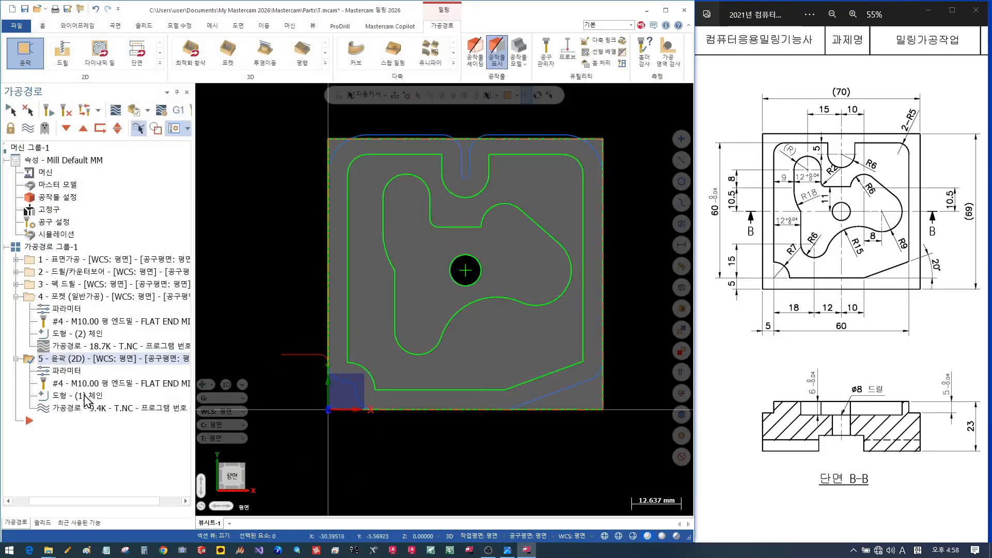
left_click(74, 412)
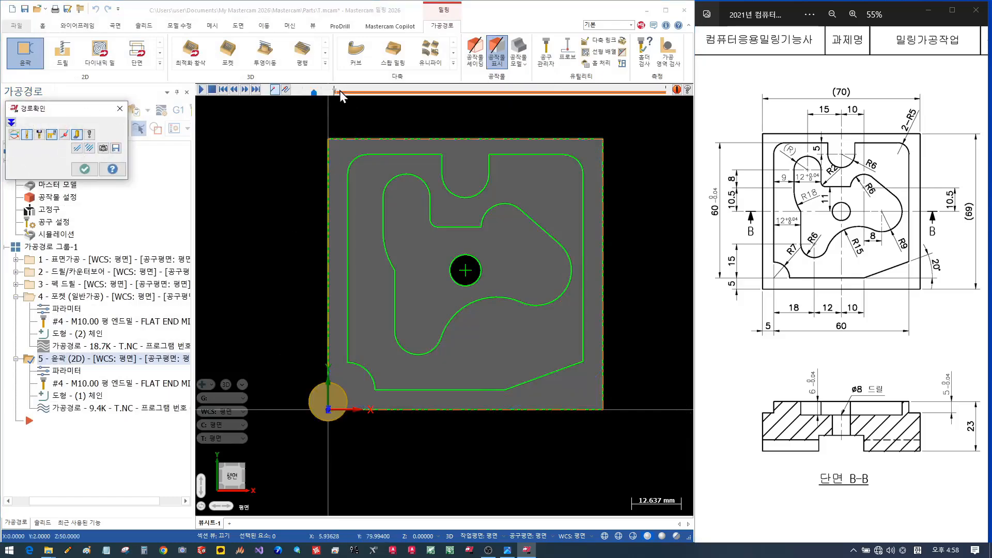
mouse_move(334, 92)
left_mouse_down()
mouse_move(428, 92)
mouse_move(633, 124)
mouse_move(605, 112)
mouse_move(640, 106)
left_mouse_up()
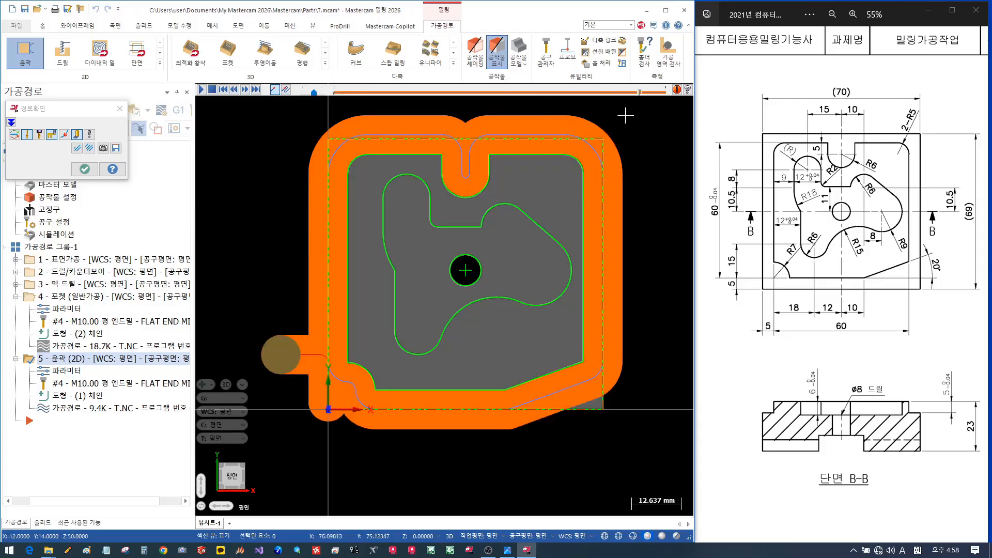
left_click(85, 169)
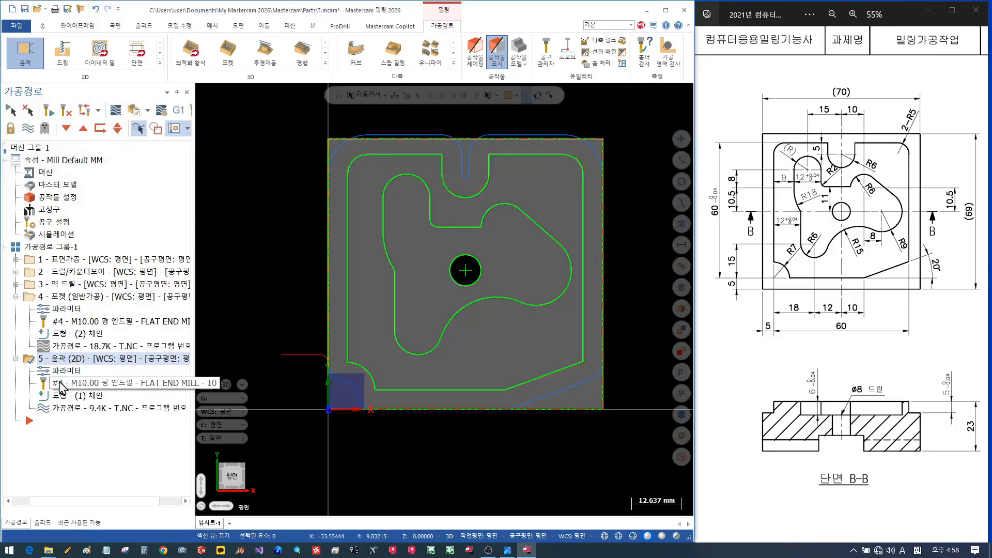
Set the start-of-contour extension of operation 5 to 150% and check the tool's start position in the backplot.
left_click(66, 370)
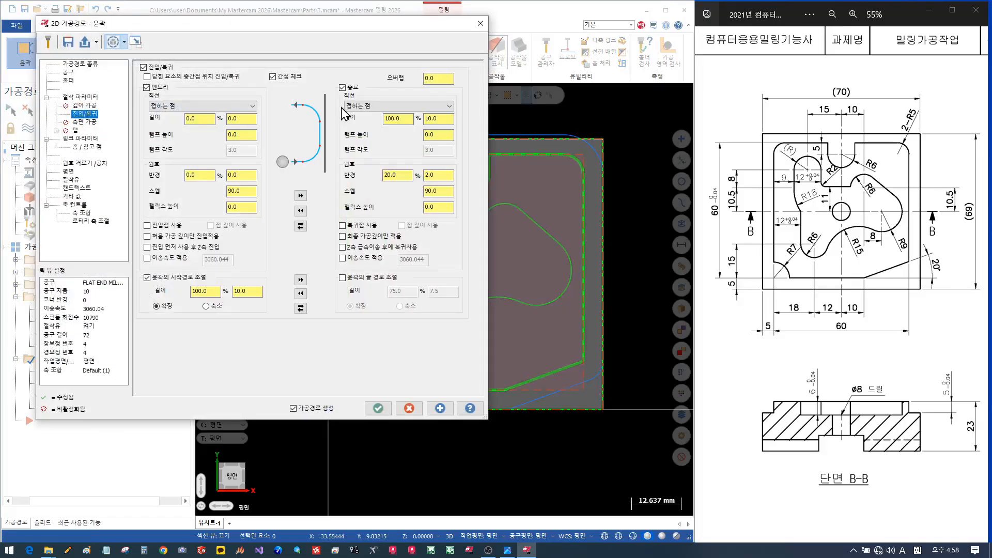
double_click(206, 291)
type("15")
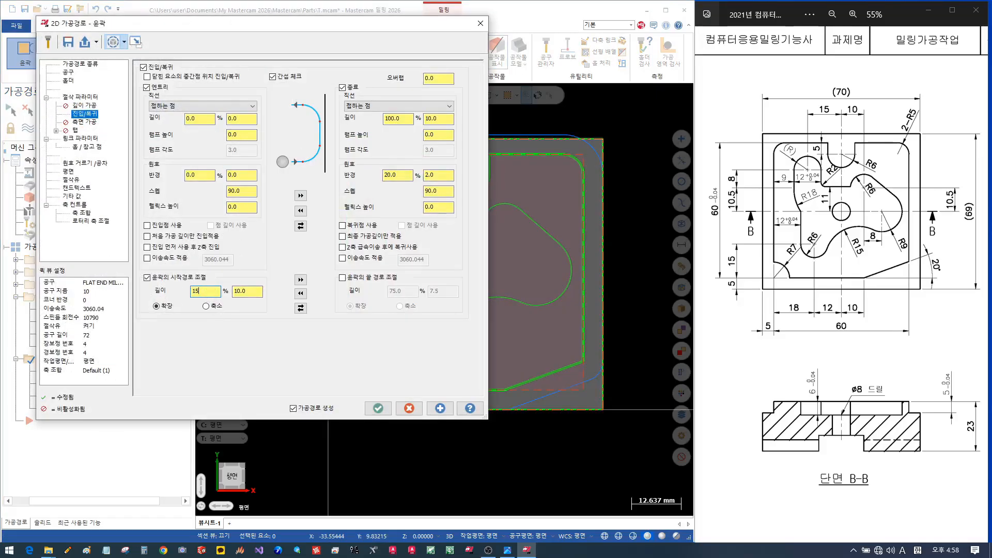
type("0")
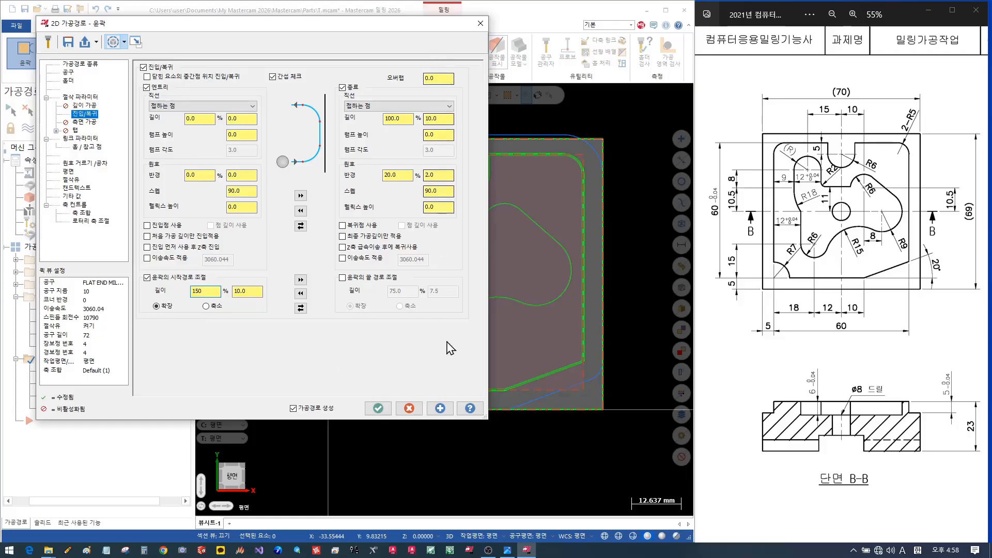
left_click(440, 408)
left_click_drag(428, 26, 218, 74)
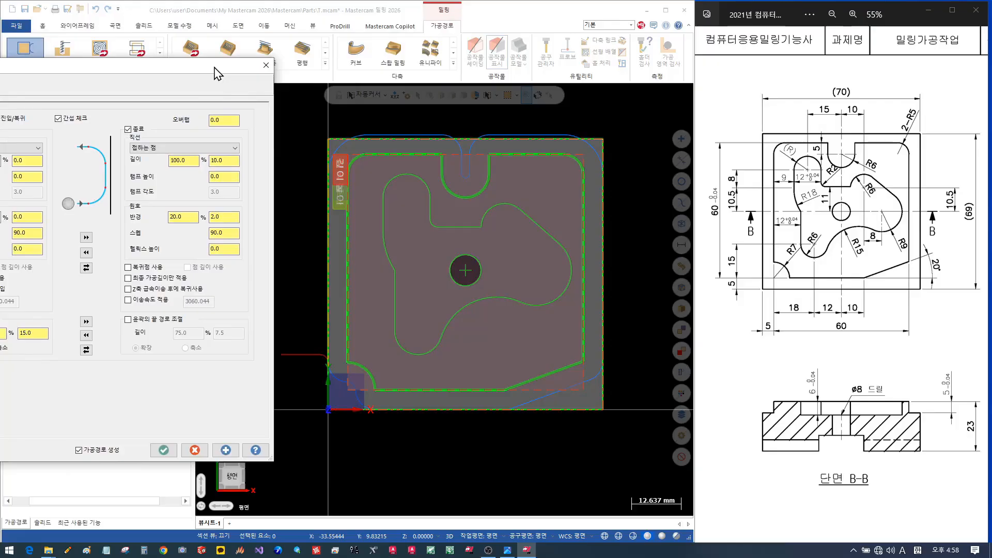
left_click_drag(219, 71, 516, 88)
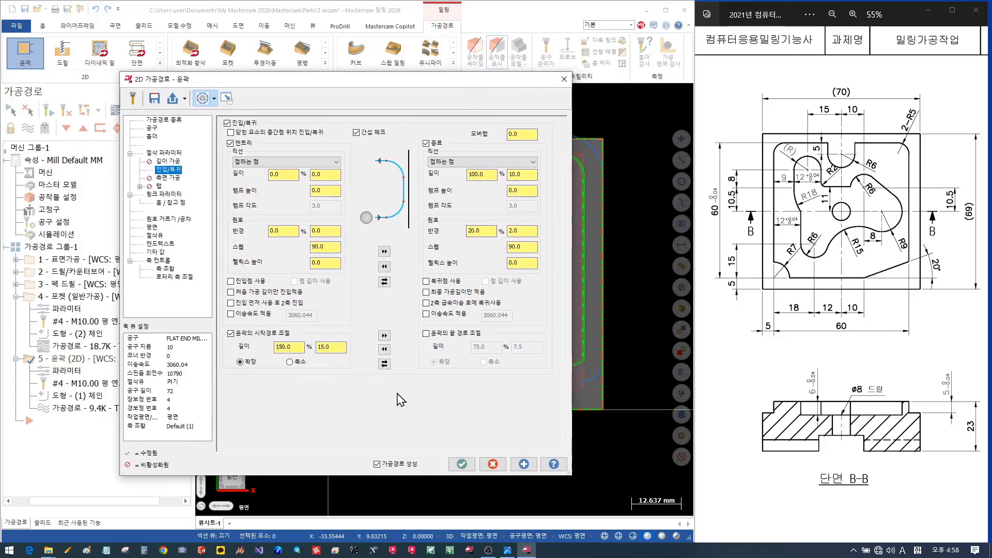
left_click(457, 463)
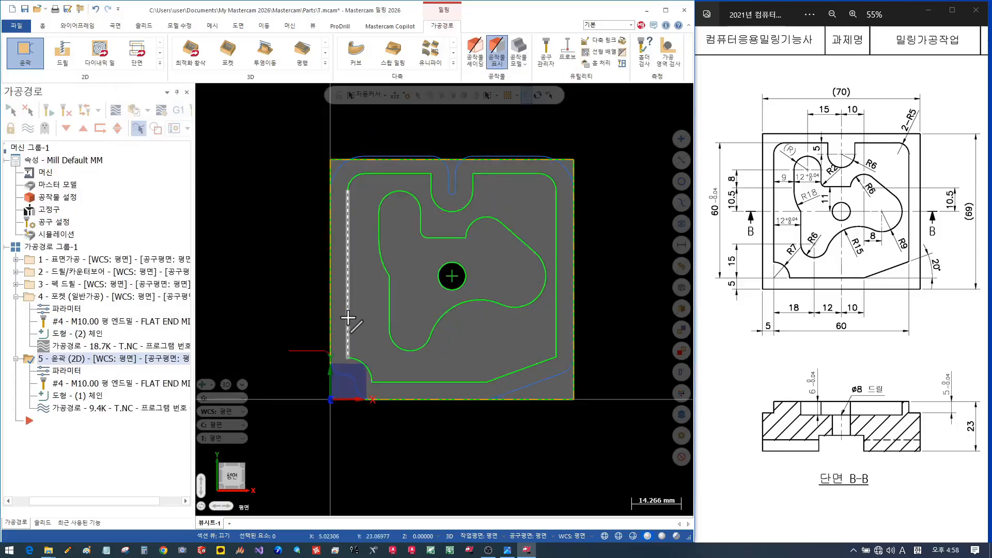
left_click(90, 410)
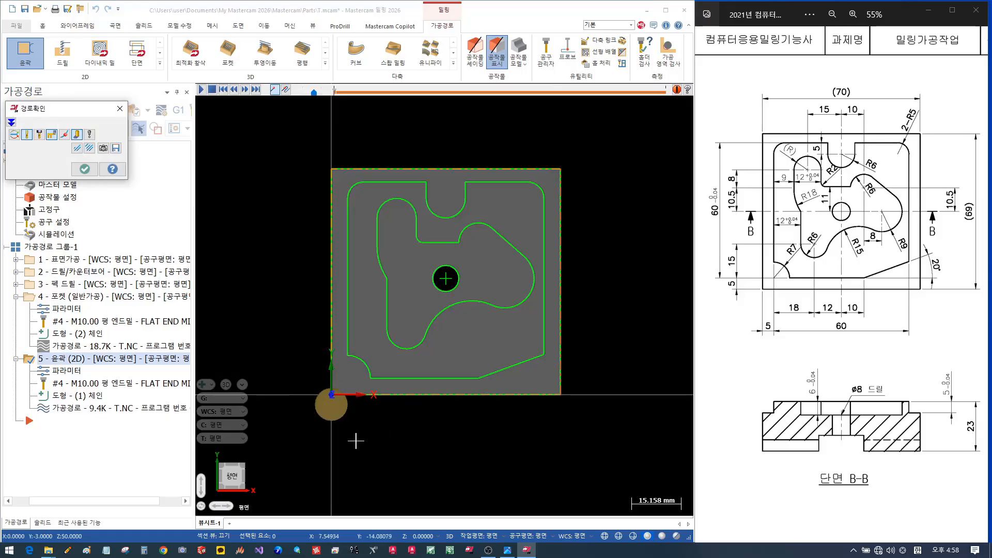
left_click(84, 169)
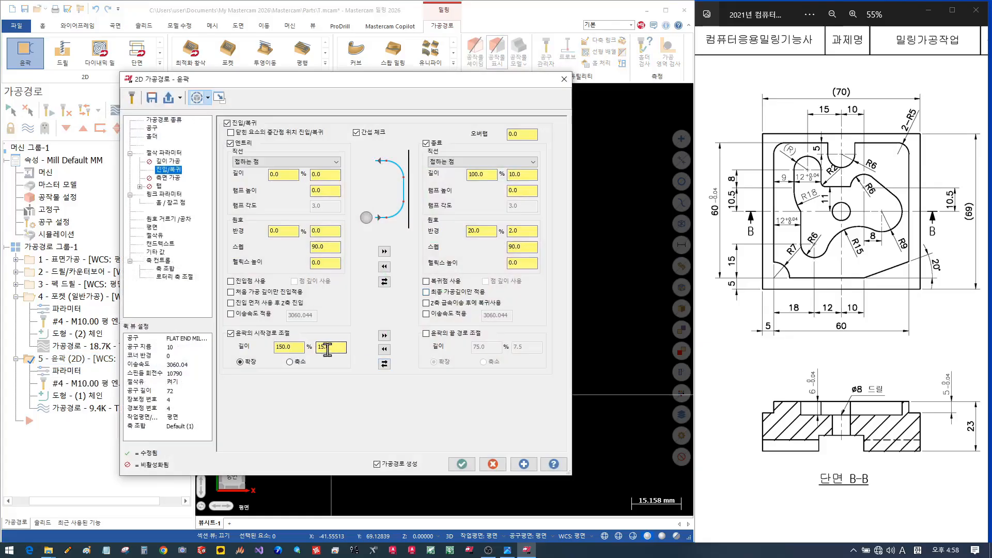
Set the start-of-contour extension length to 18 mm for the 2D contour operation.
left_click_drag(337, 347, 312, 354)
type("18")
left_click(461, 463)
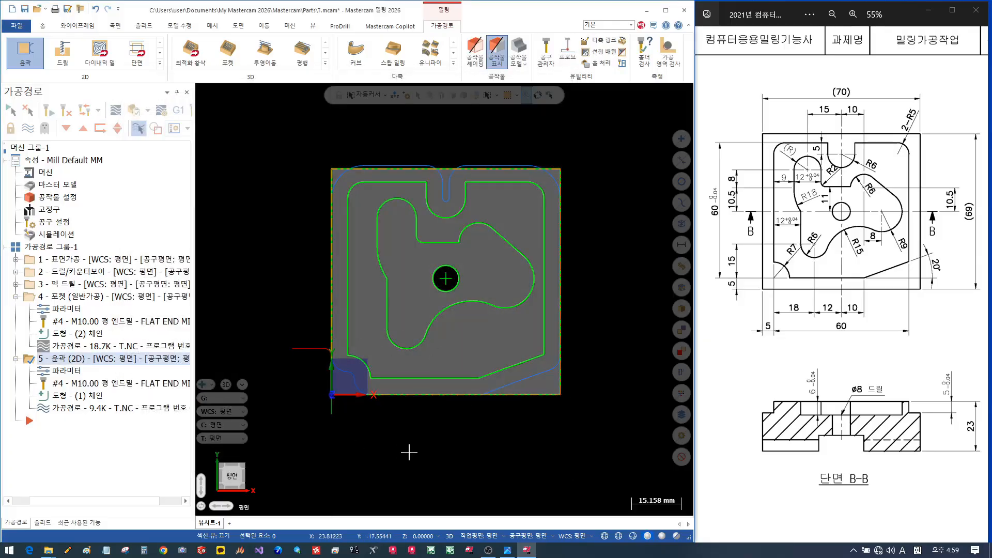
Backplot the extended contour toolpath and inspect the start point and the uncut material at the angled corner.
left_click(58, 409)
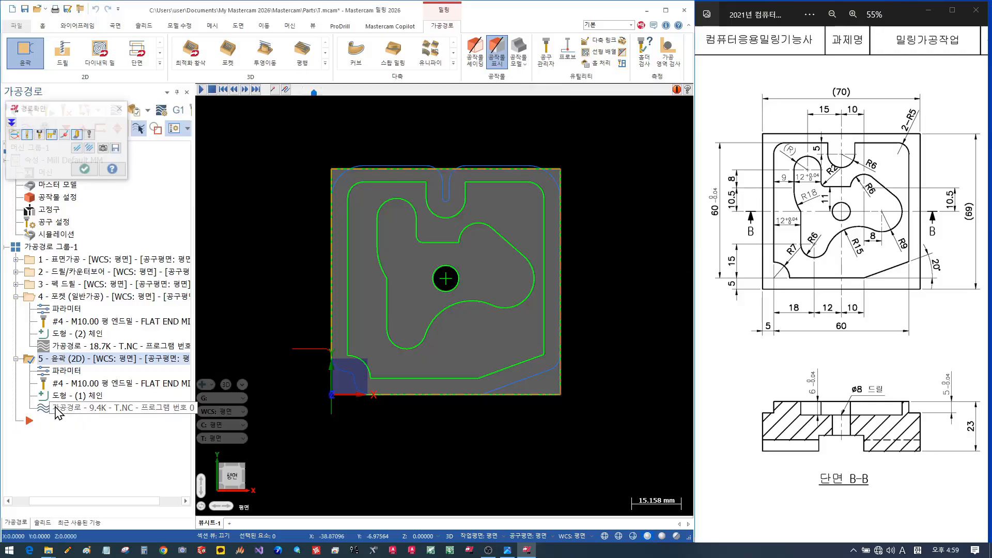
scroll(310, 436, "up", 3)
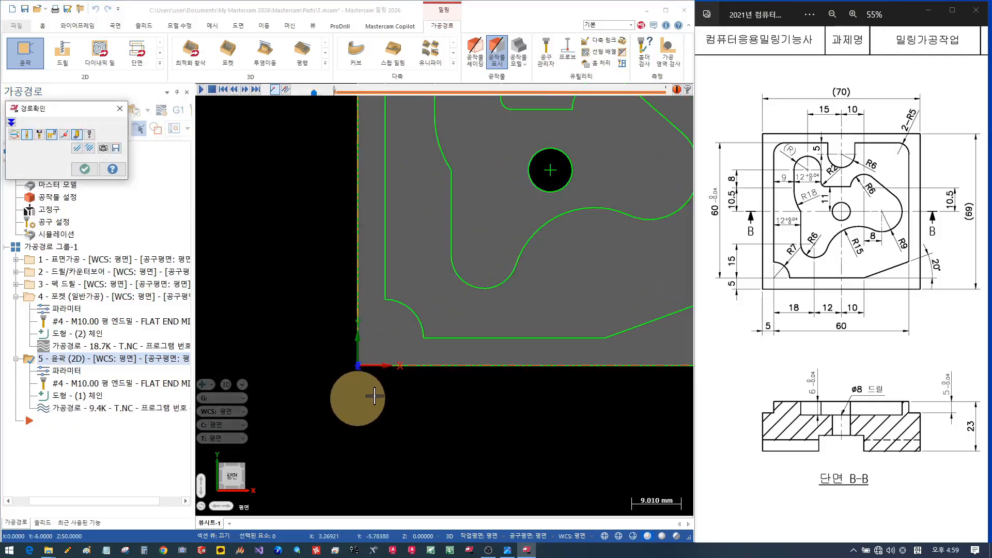
scroll(312, 442, "down", 4)
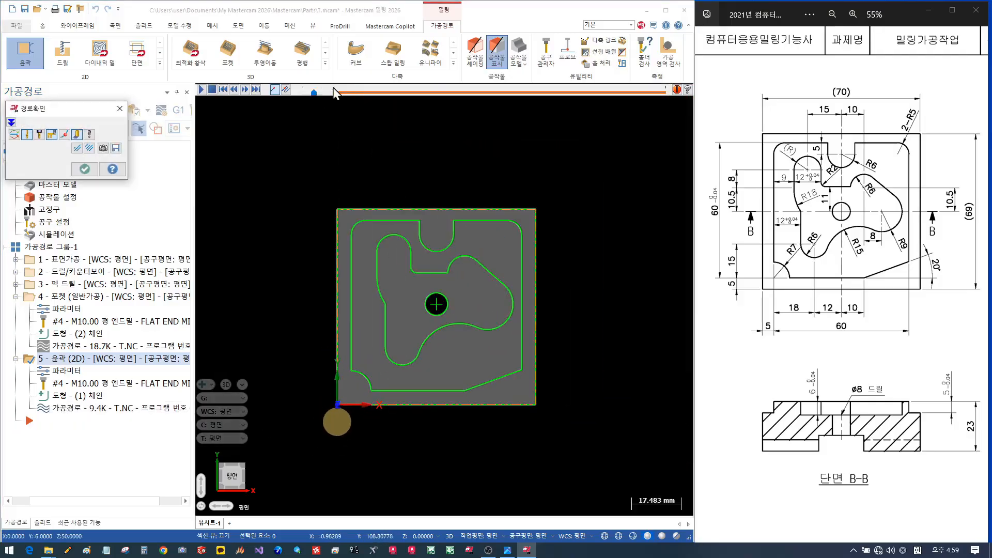
left_click_drag(336, 91, 649, 157)
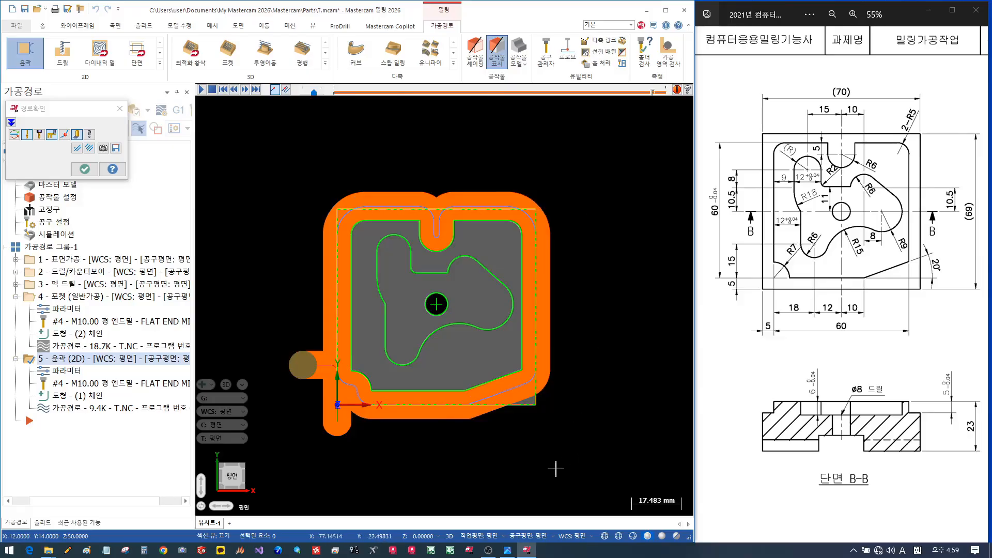
scroll(514, 395, "up", 2)
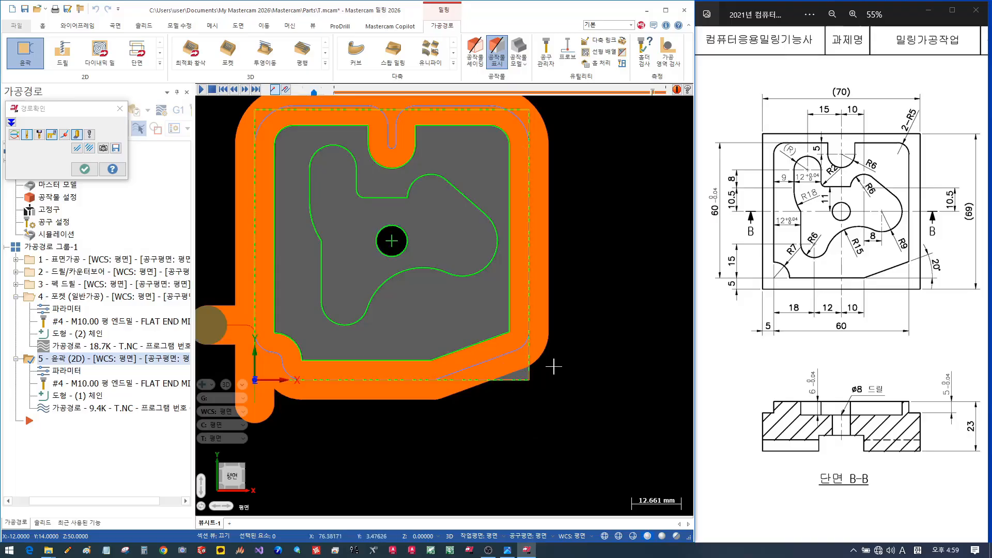
left_click(84, 169)
scroll(542, 320, "down", 2)
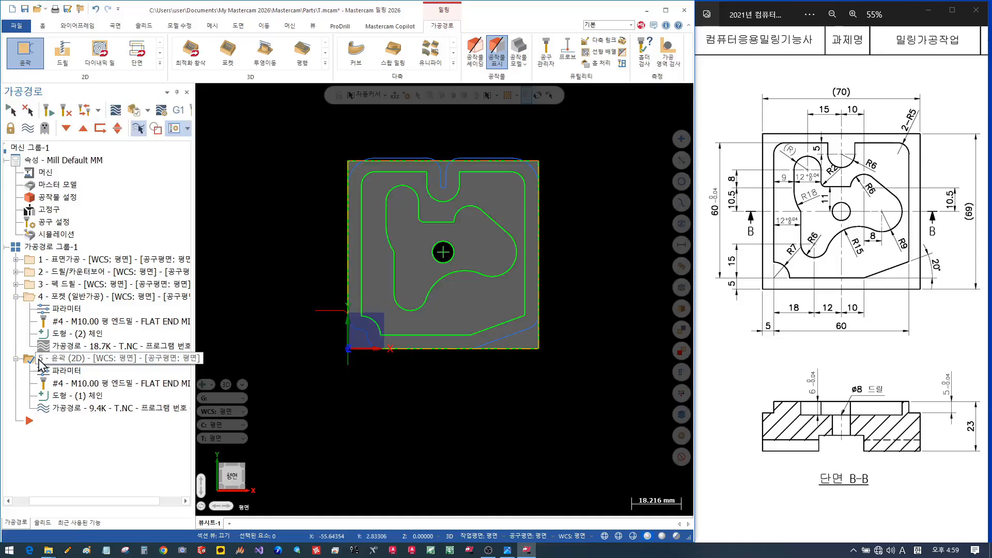
Insert a new contour operation before operation 5, chaining only the 20° angled line of the outer profile.
left_click(82, 129)
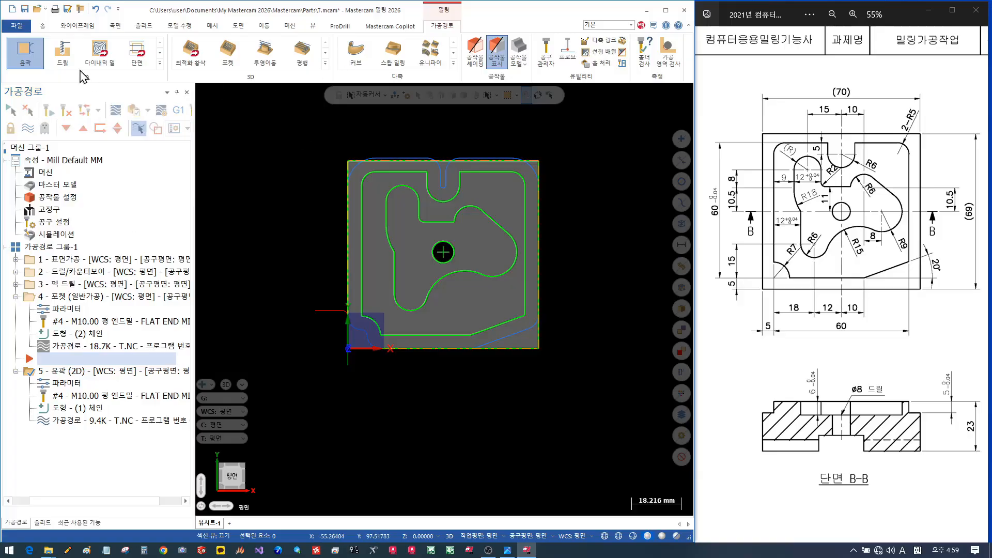
left_click(25, 52)
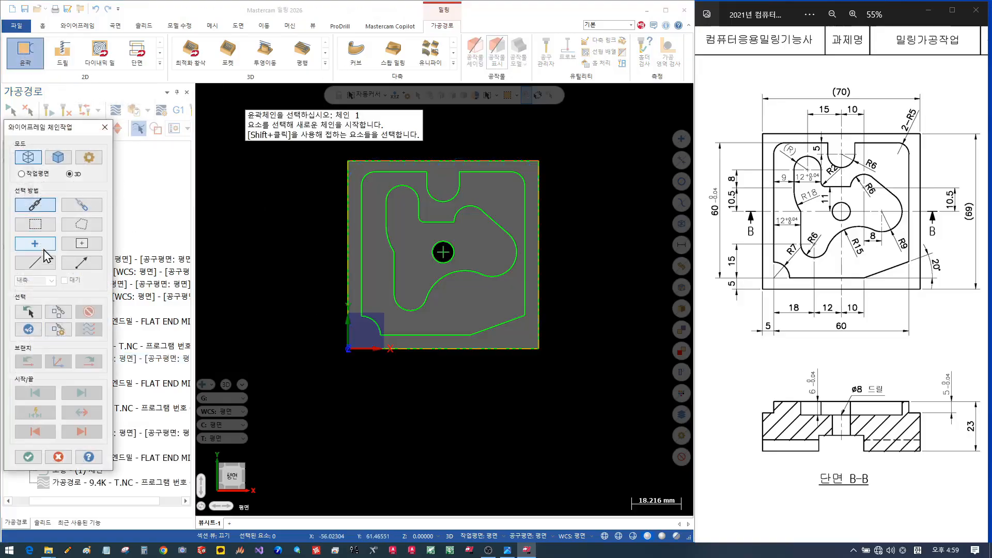
left_click(38, 261)
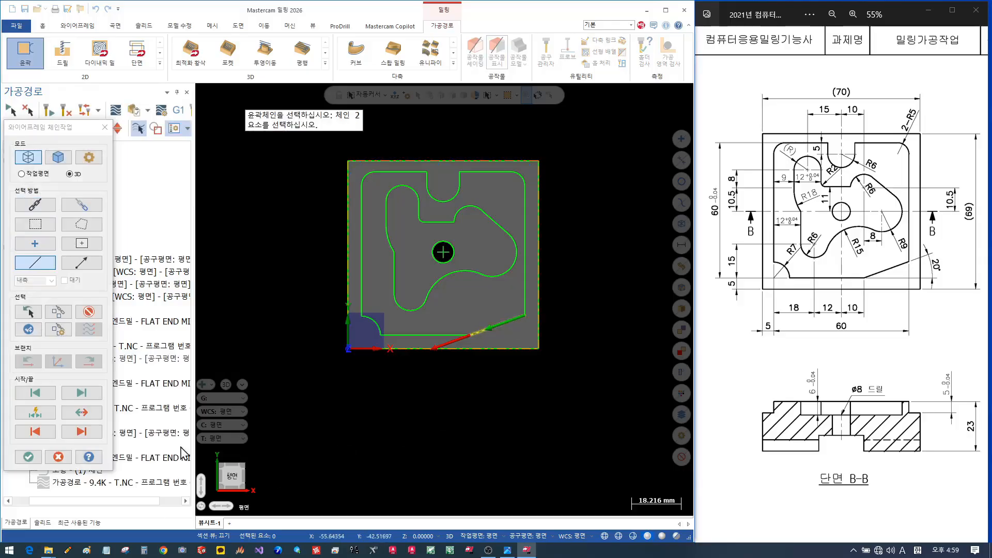
left_click(28, 456)
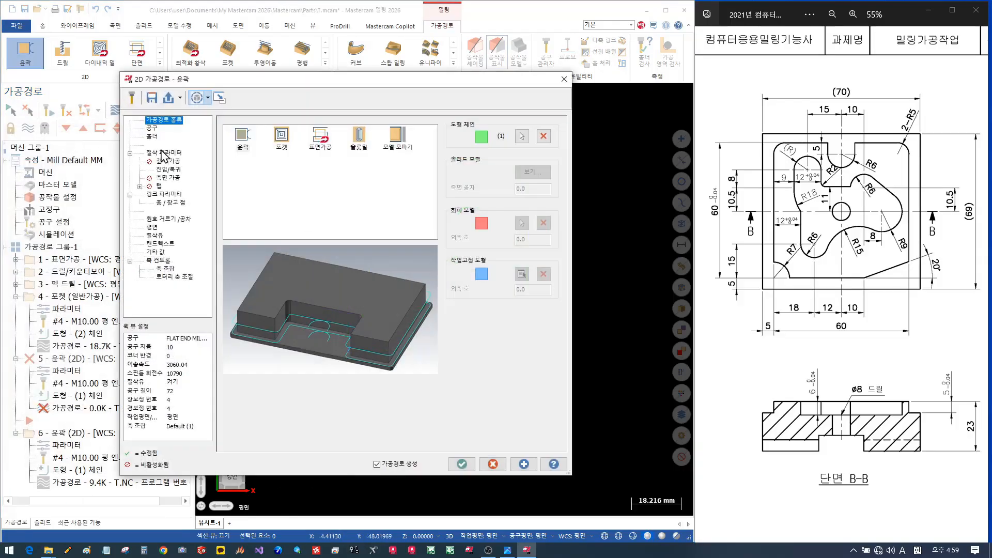
Set the new contour's entry line to perpendicular and turn off the start-of-contour extension.
left_click(151, 128)
left_click(165, 154)
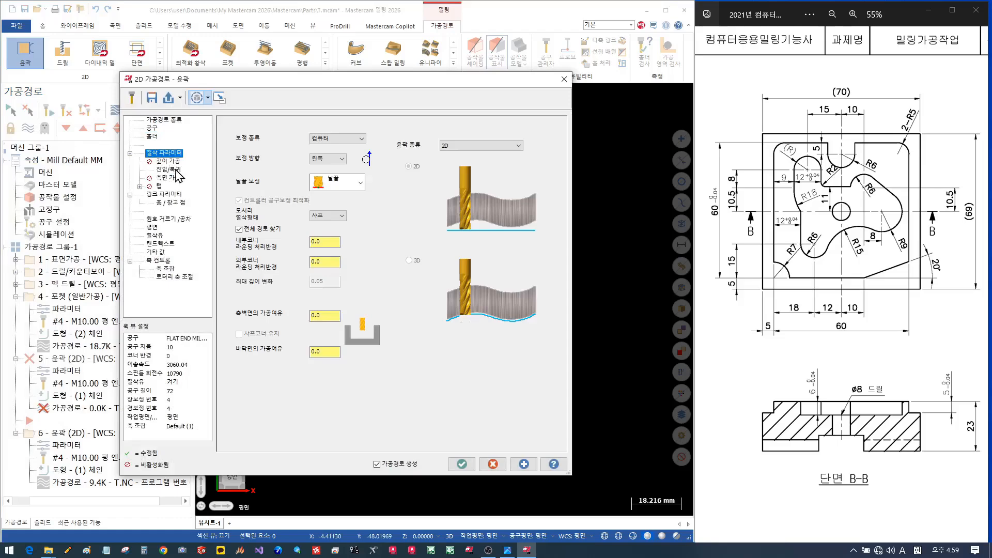
left_click(169, 169)
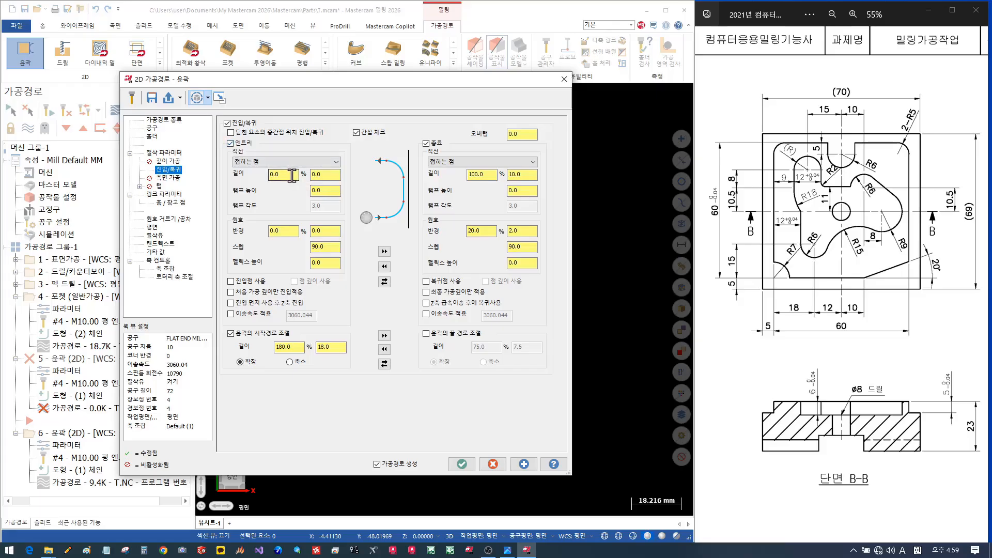
left_click(289, 162)
left_click(263, 178)
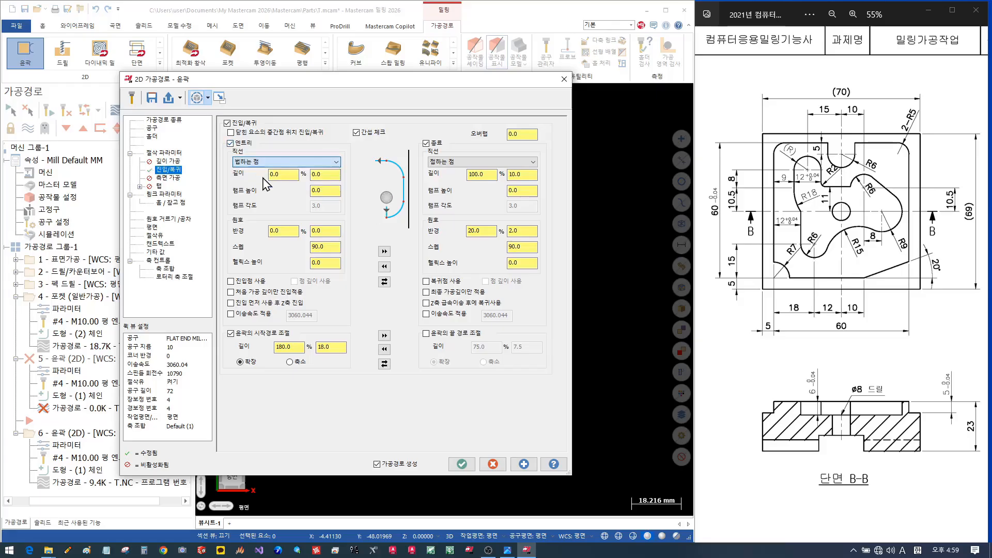
left_click(230, 333)
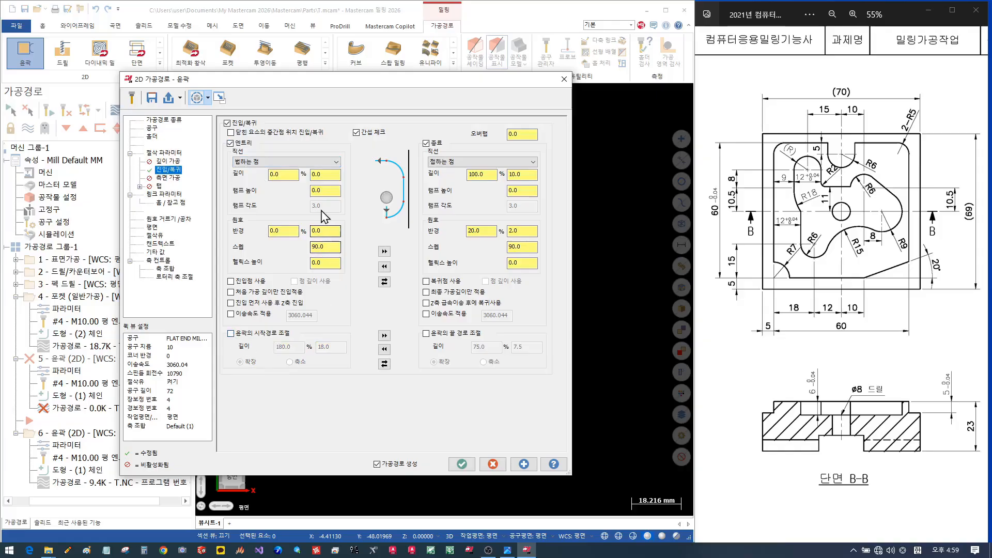
Set the entry line length to 100%, copy the entry settings to the exit, and apply them to the angled-line toolpath.
left_click(279, 174)
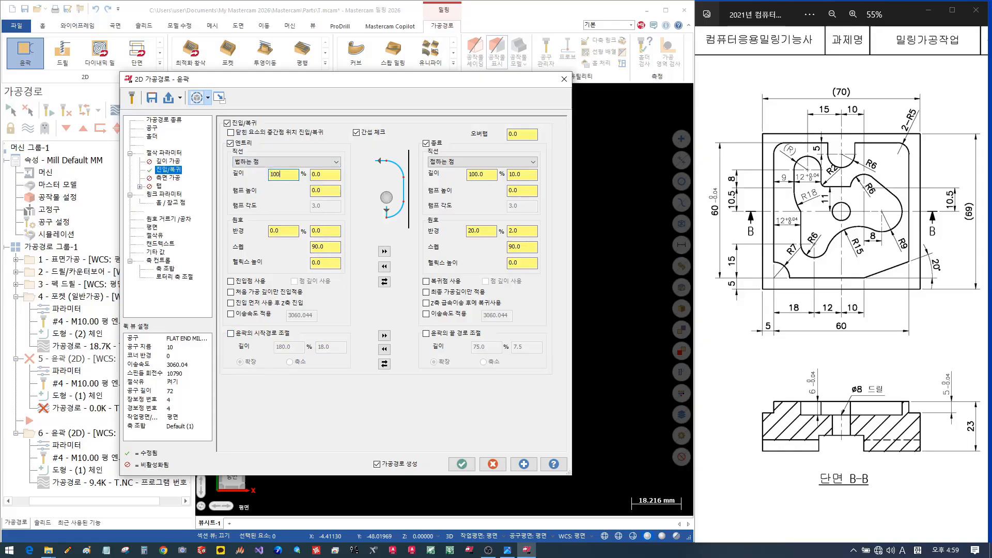
type("100")
left_click(289, 230)
left_click(384, 251)
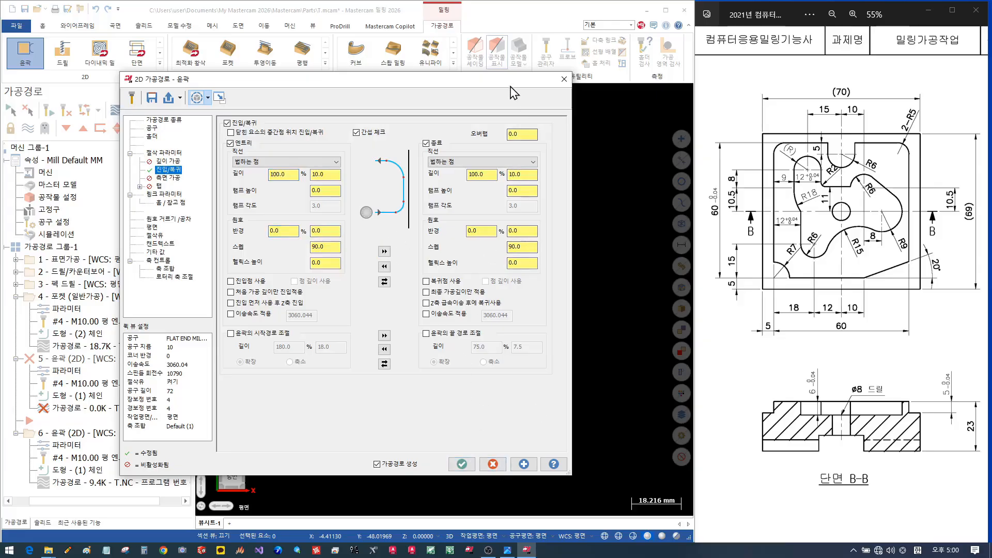
left_click_drag(516, 80, 319, 50)
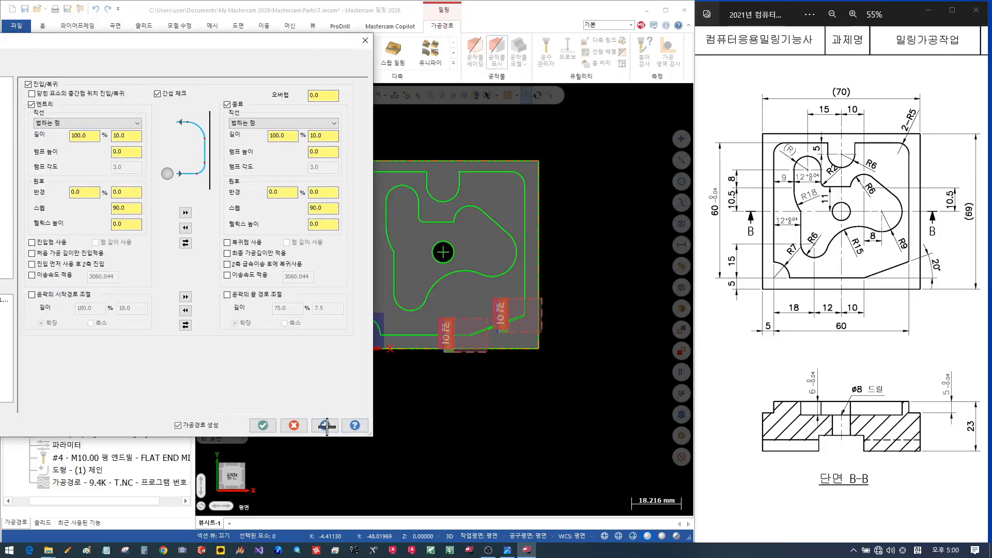
scroll(518, 357, "up", 2)
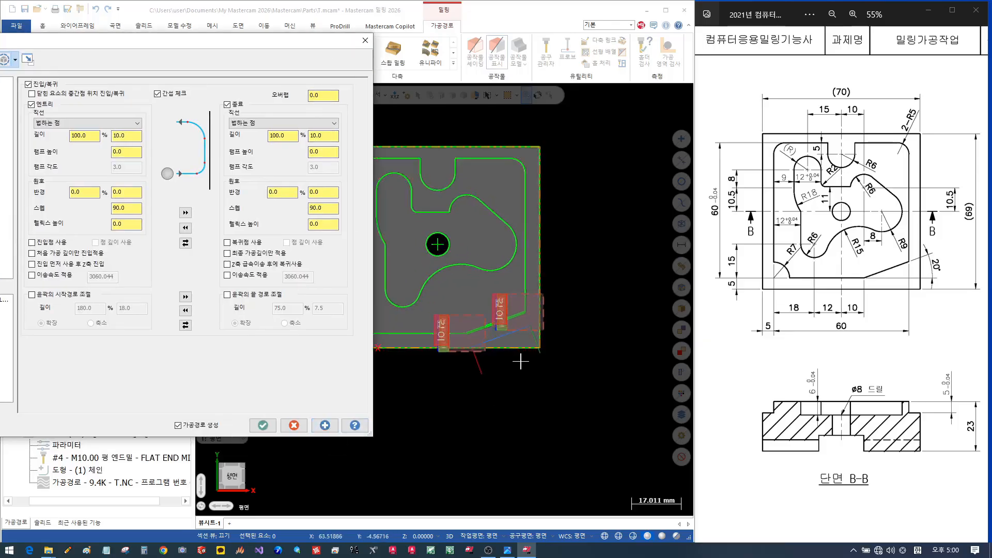
scroll(488, 367, "up", 1)
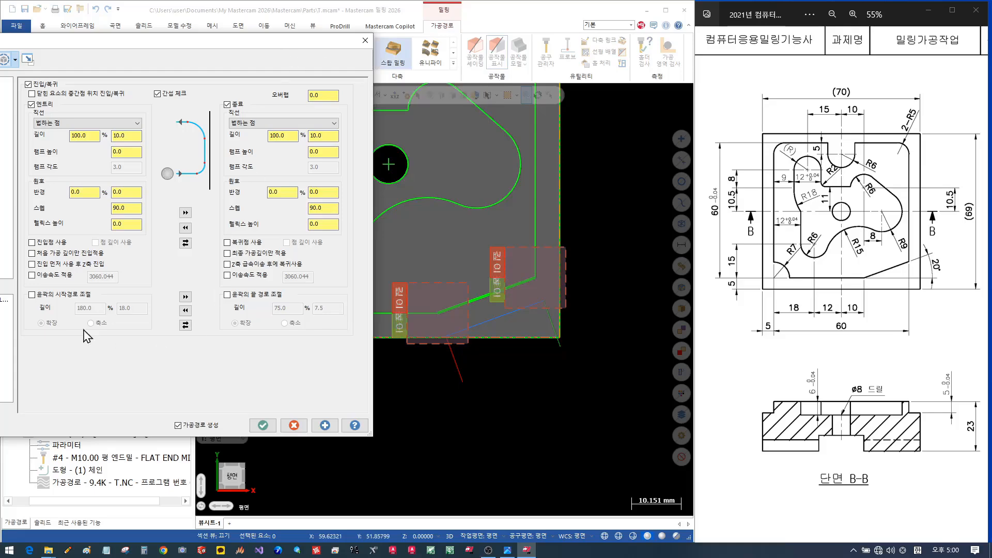
Turn on the start-of-contour extension for the angled-line contour, set its length to 3 mm, and apply it.
left_click(32, 295)
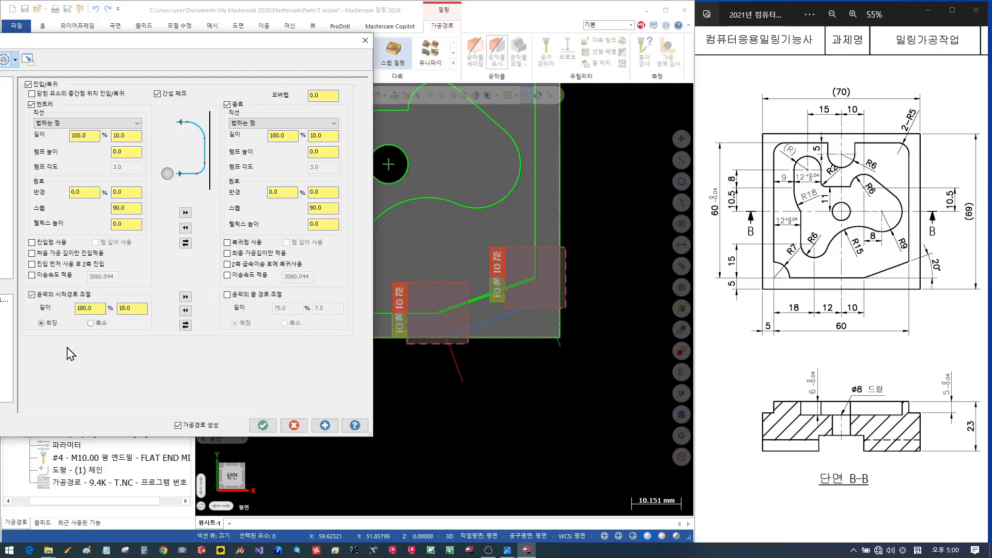
left_click(130, 308)
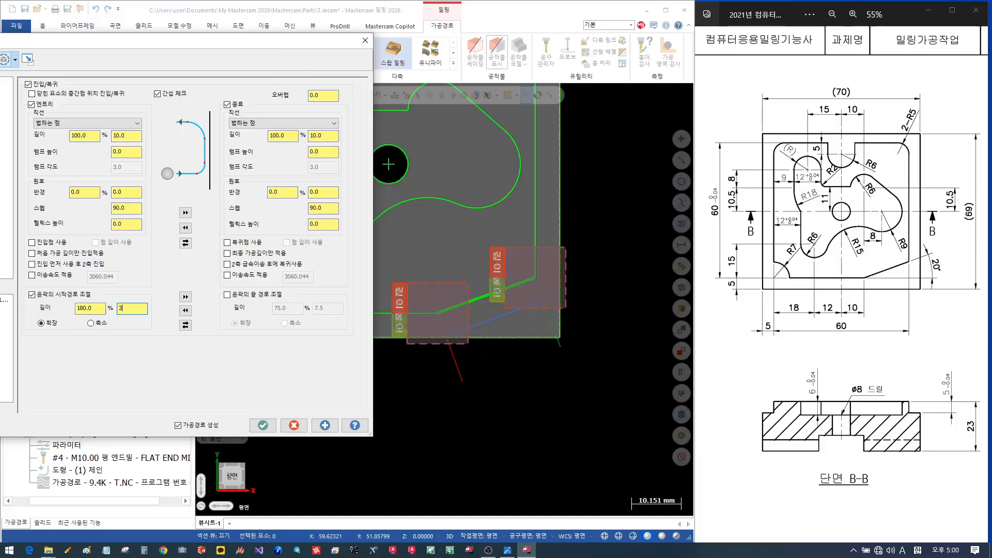
left_click(324, 425)
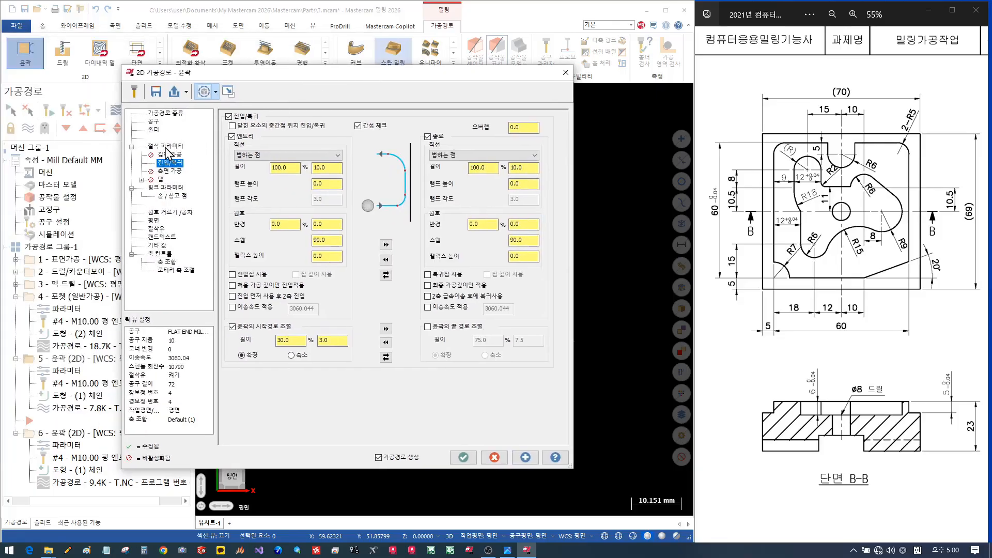
Set the wall stock allowance of the angled-line contour to 3 mm and apply it.
left_click(165, 147)
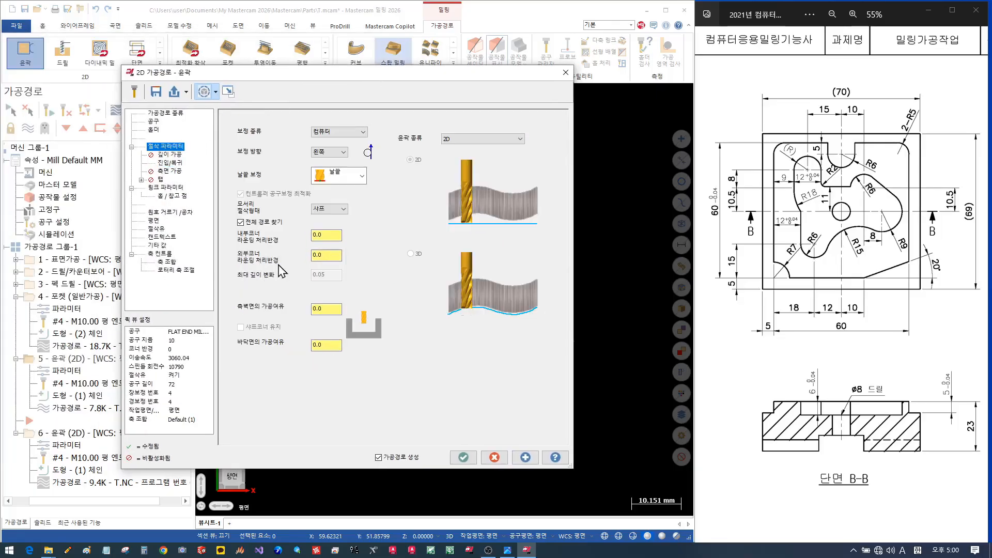
left_click(320, 309)
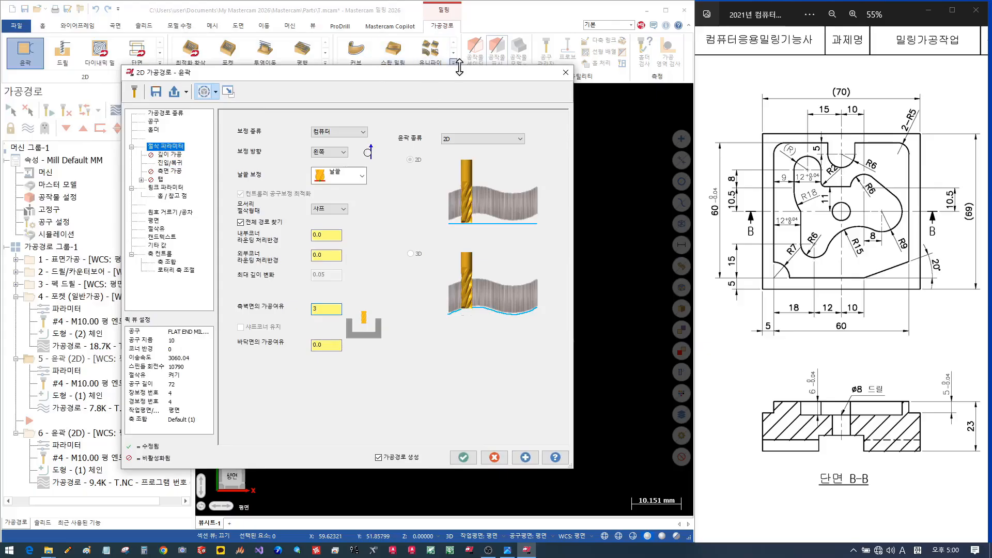
left_click_drag(469, 77, 317, 70)
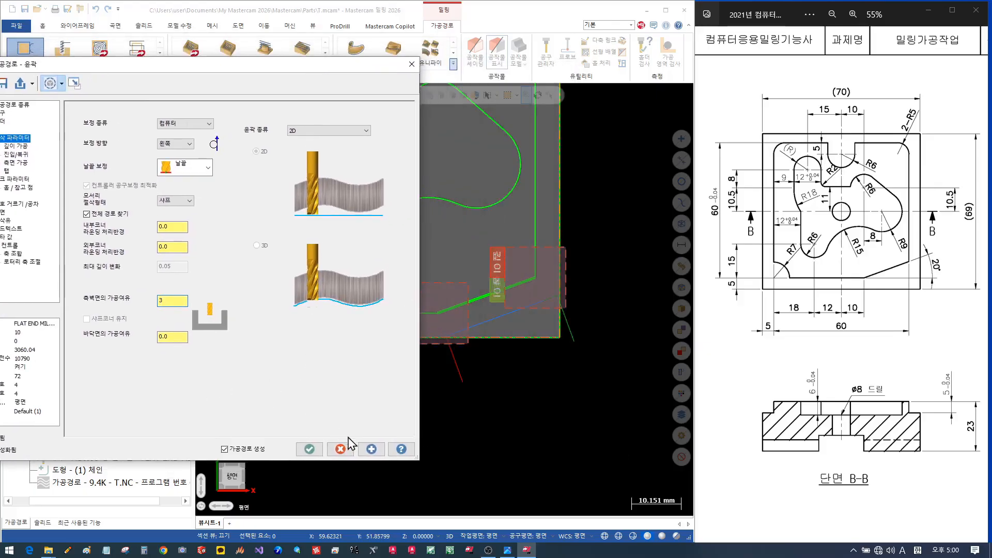
left_click(372, 449)
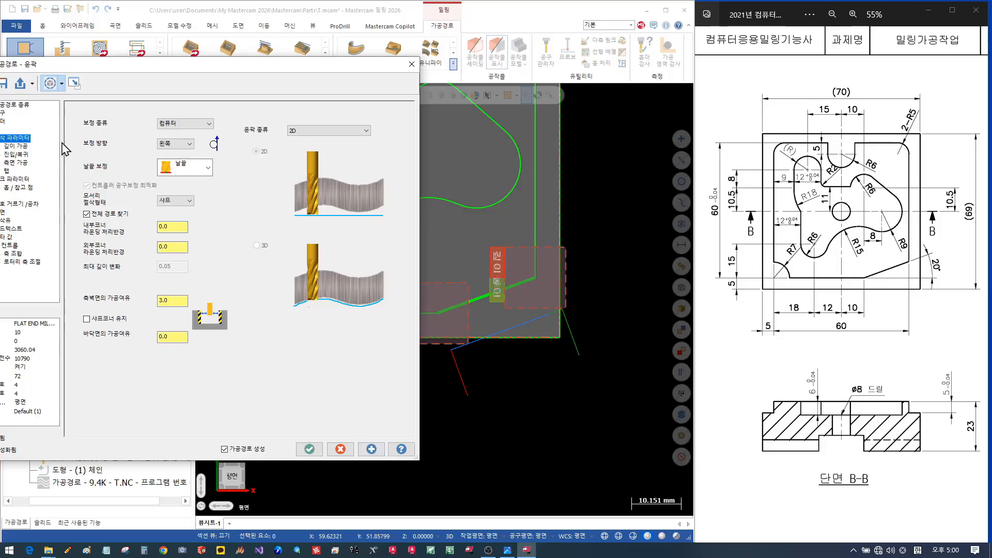
Try a 5 mm start-of-contour extension, increase it to 10 mm, and accept the angled-line toolpath.
left_click_drag(100, 66, 139, 67)
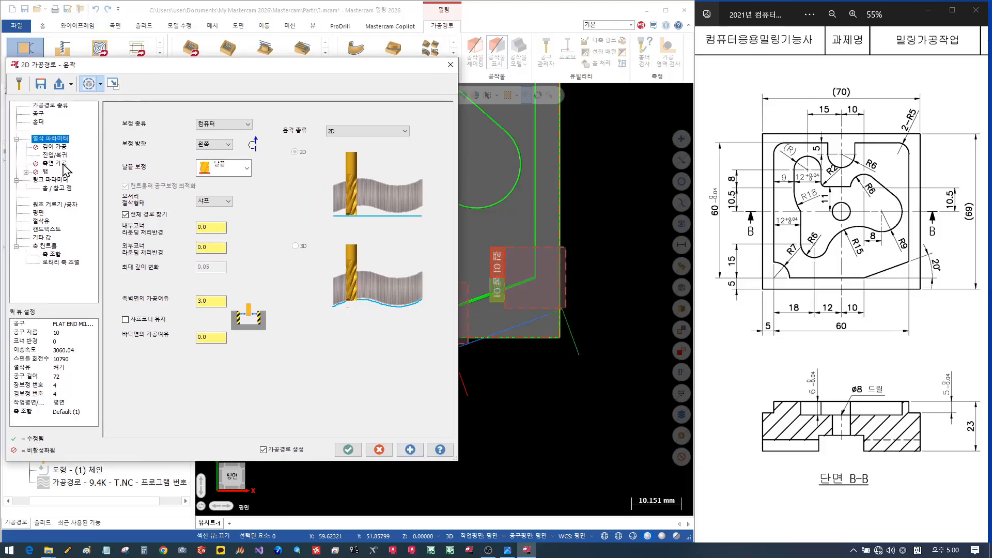
left_click(64, 156)
double_click(217, 332)
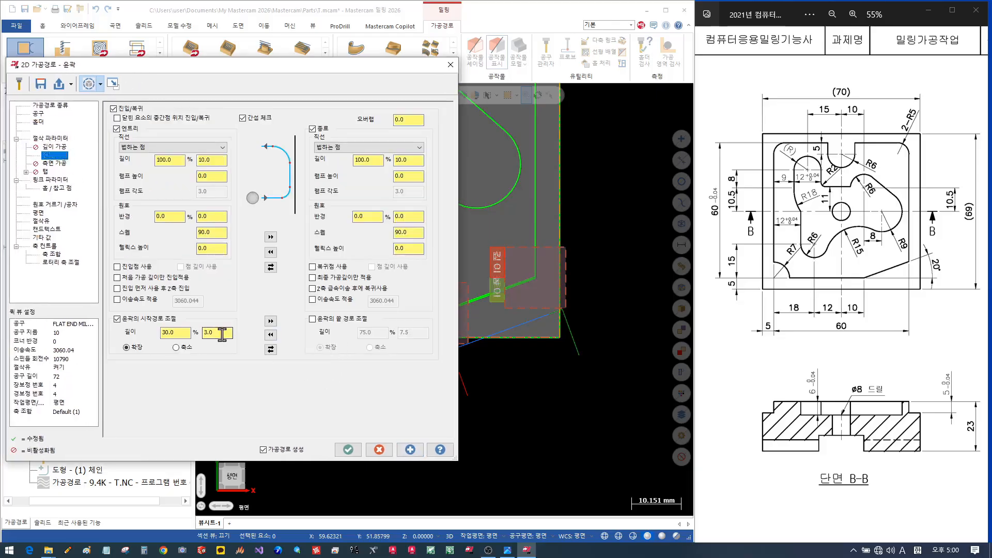
left_click(410, 450)
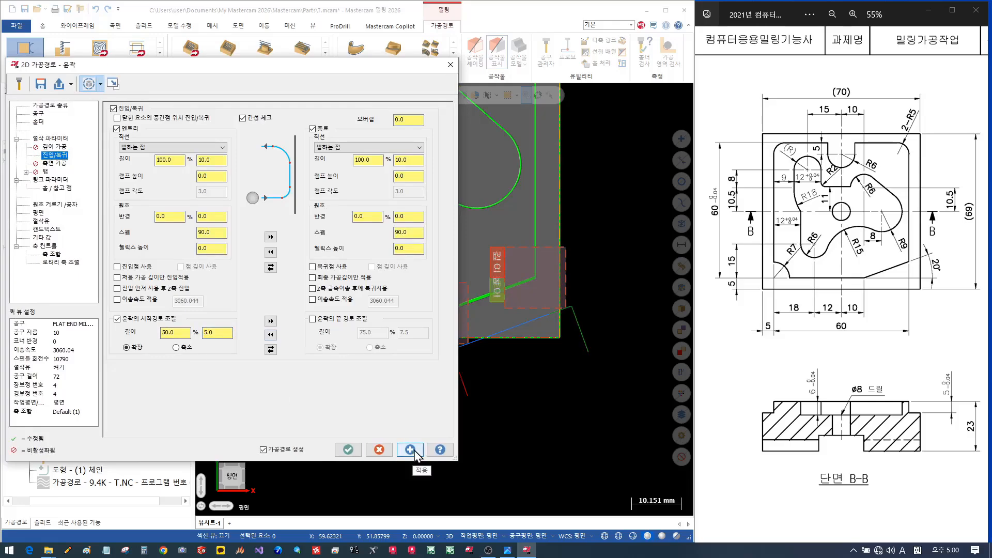
double_click(217, 332)
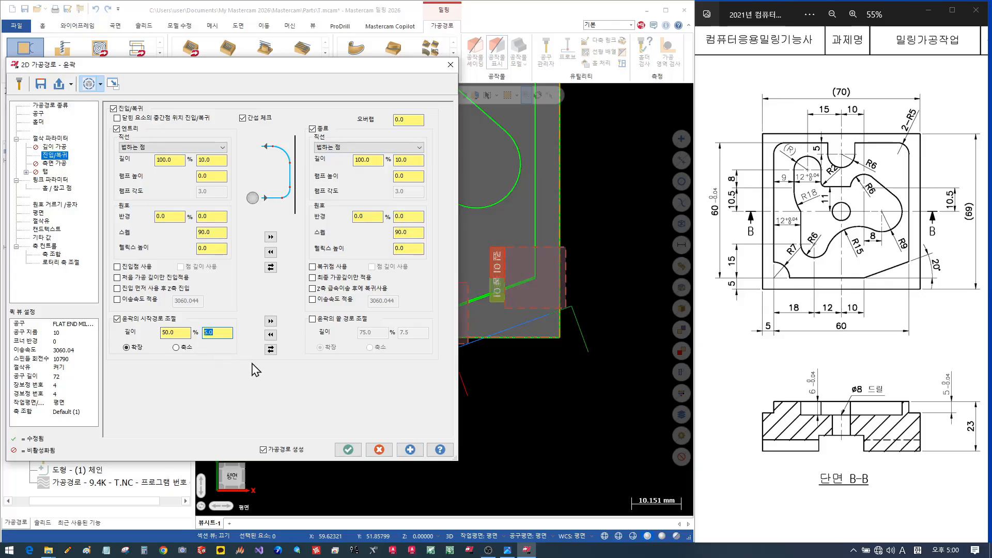
left_click(410, 449)
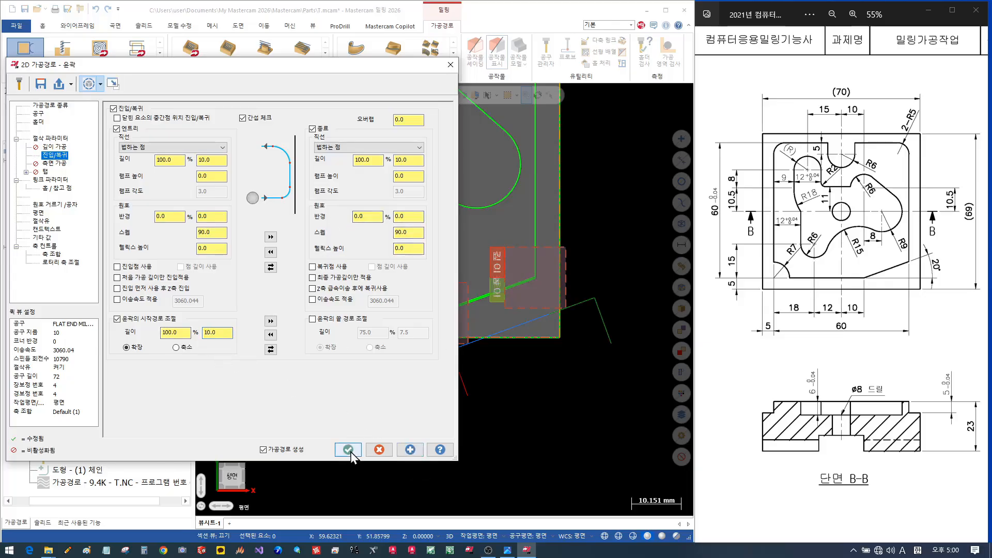
left_click_drag(399, 69, 456, 73)
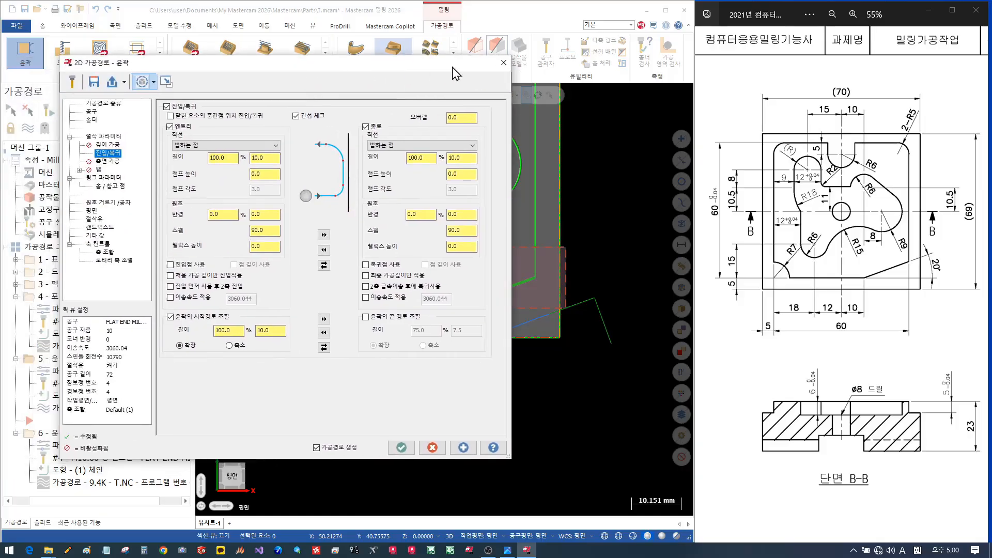
left_click(401, 448)
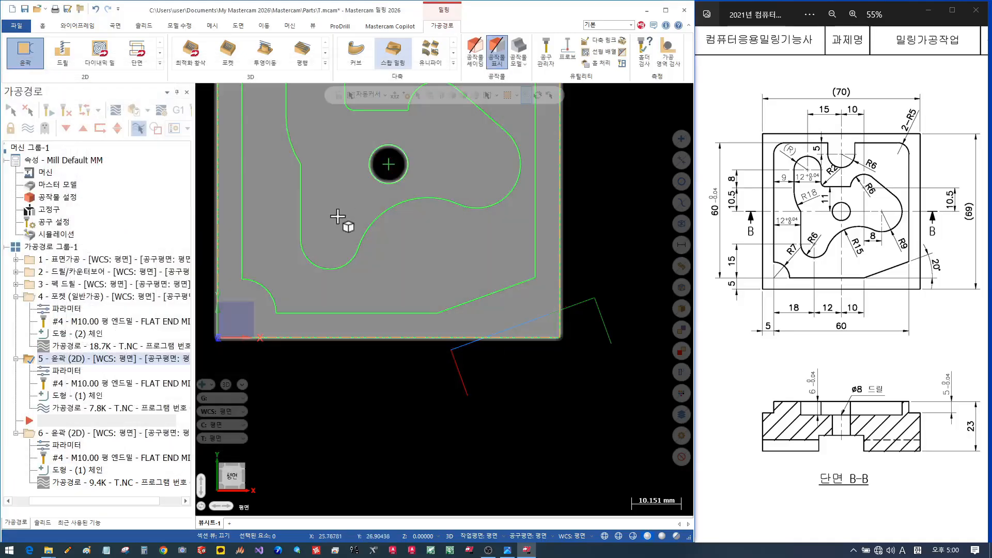
Backplot the angled-line toolpath move by move and examine the tool's coverage of the stock corner.
left_click(111, 408)
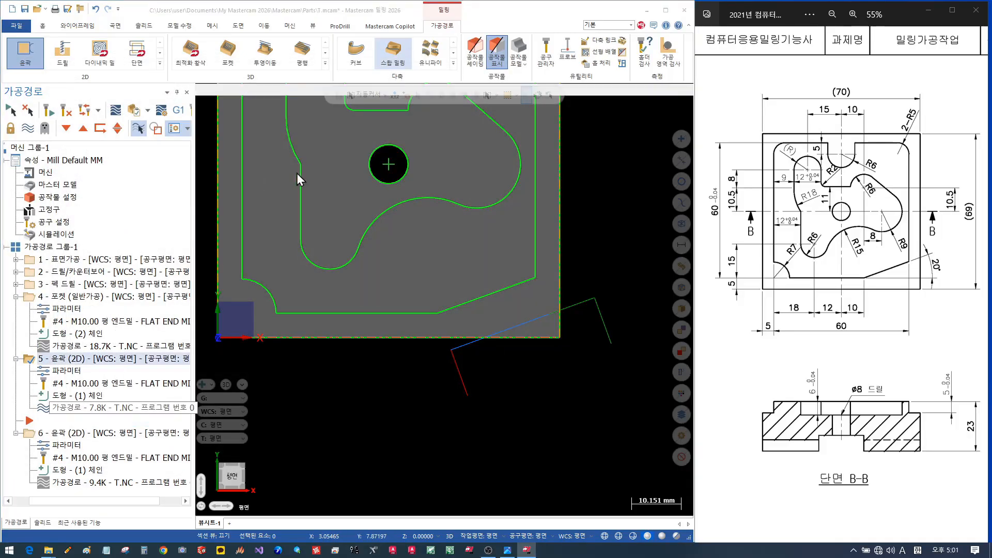
left_click(334, 90)
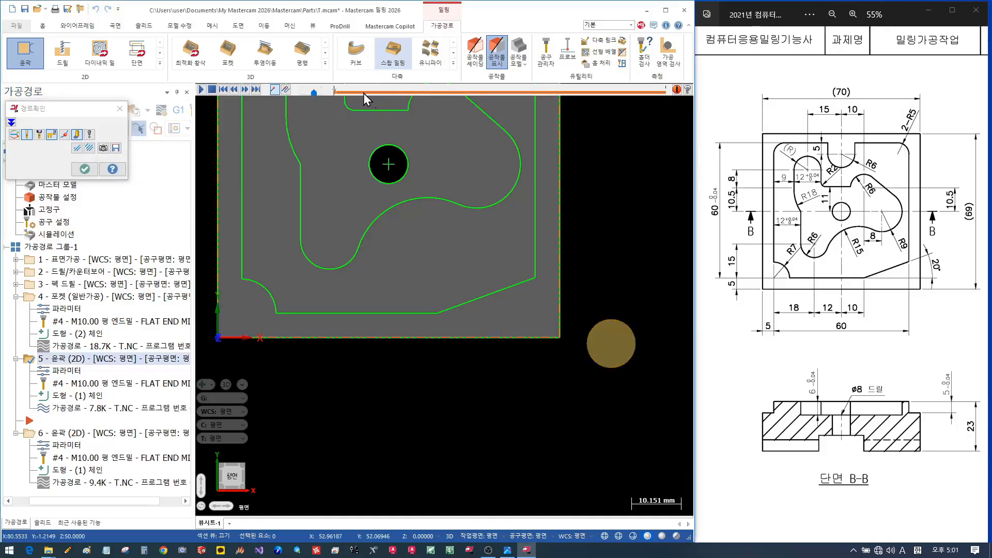
left_click(460, 91)
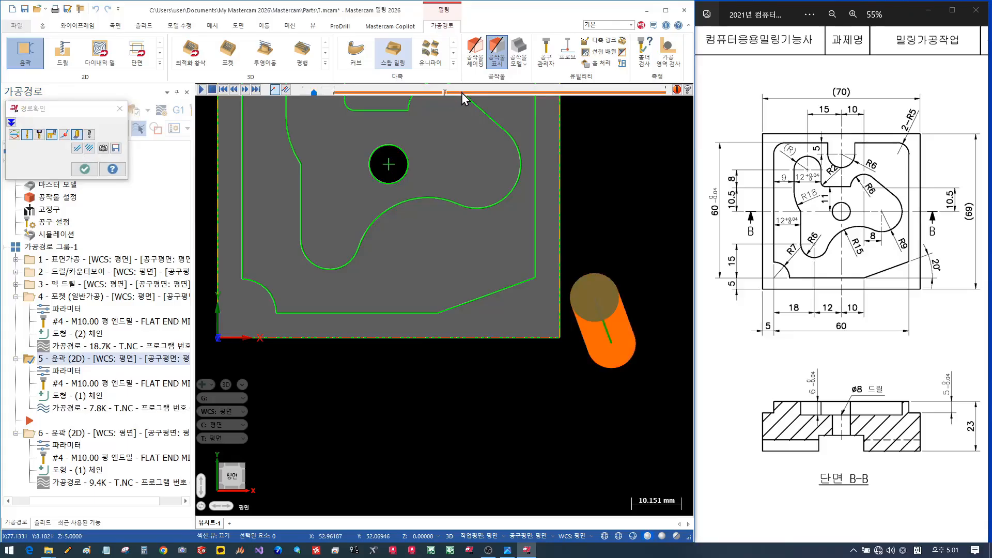
key("s")
key("s")
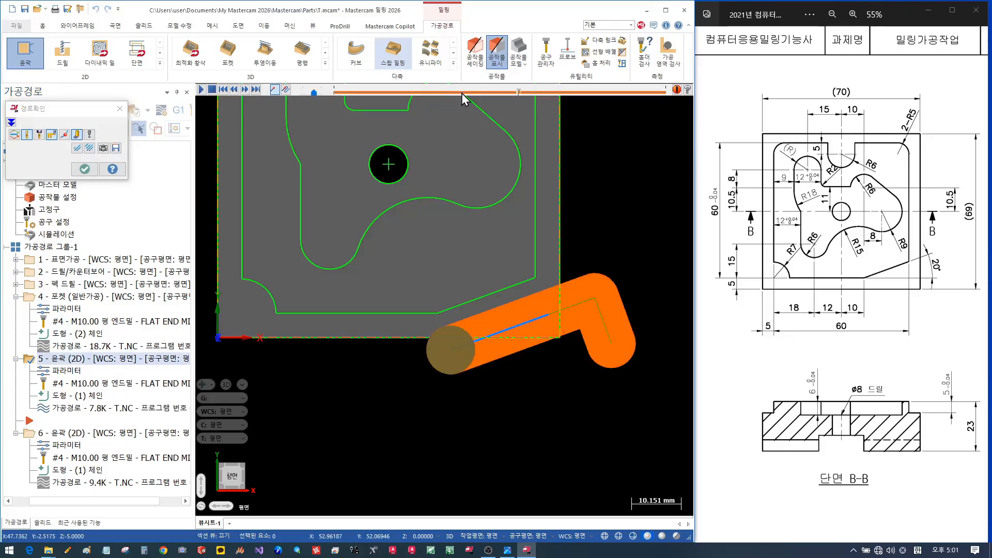
scroll(608, 318, "up", 5)
scroll(562, 343, "down", 4)
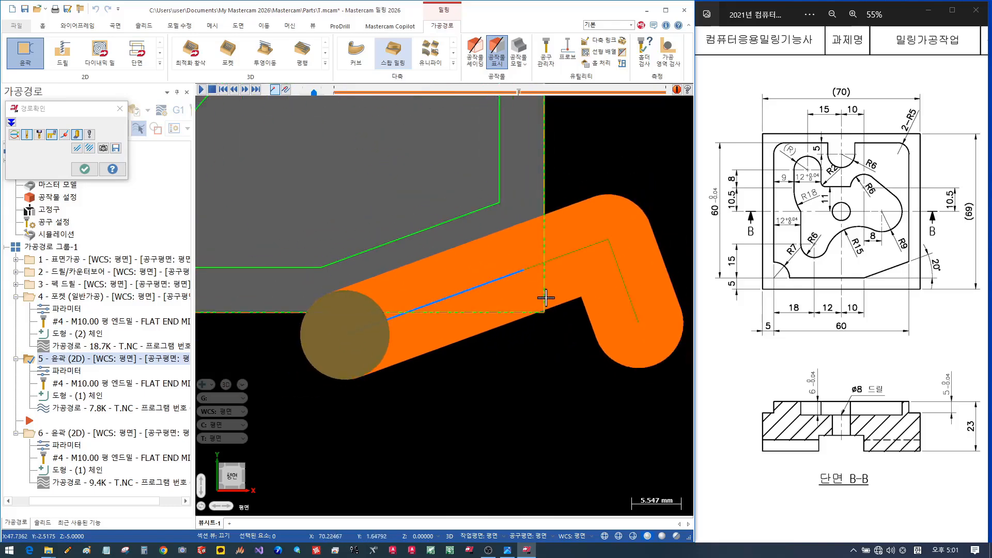
scroll(553, 292, "down", 1)
left_click(85, 169)
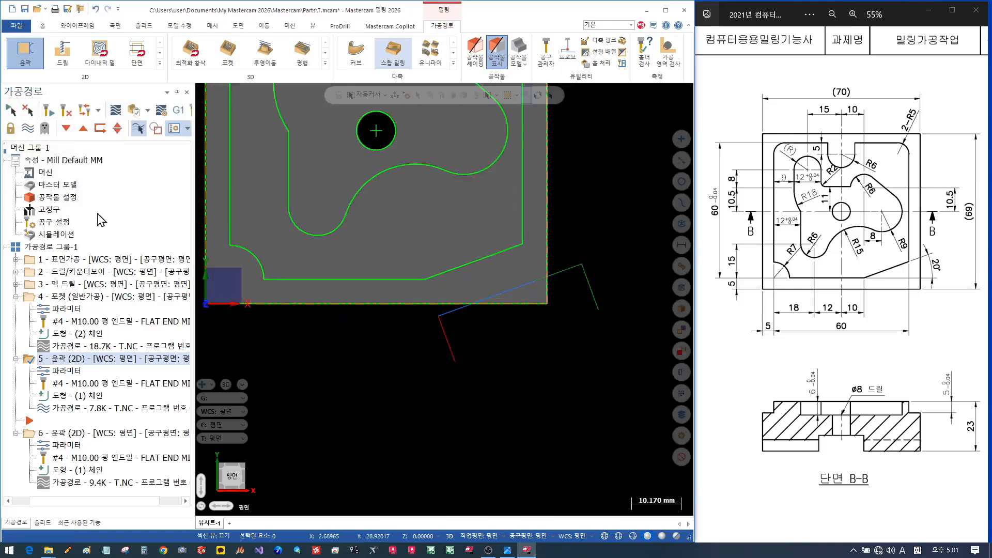
Set the wall stock allowance of the angled-line contour, operation 5, to 6 mm and accept the change.
left_click(66, 371)
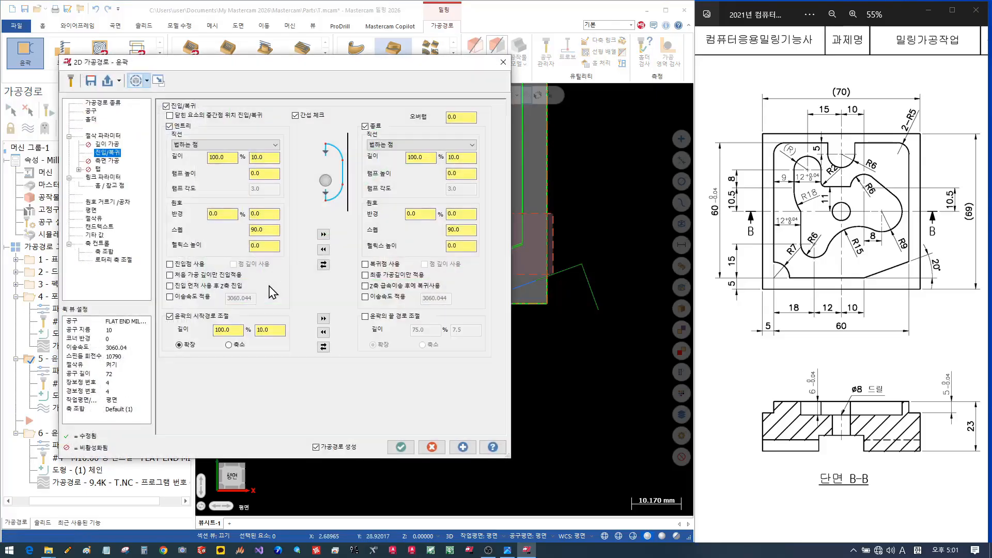
left_click(104, 137)
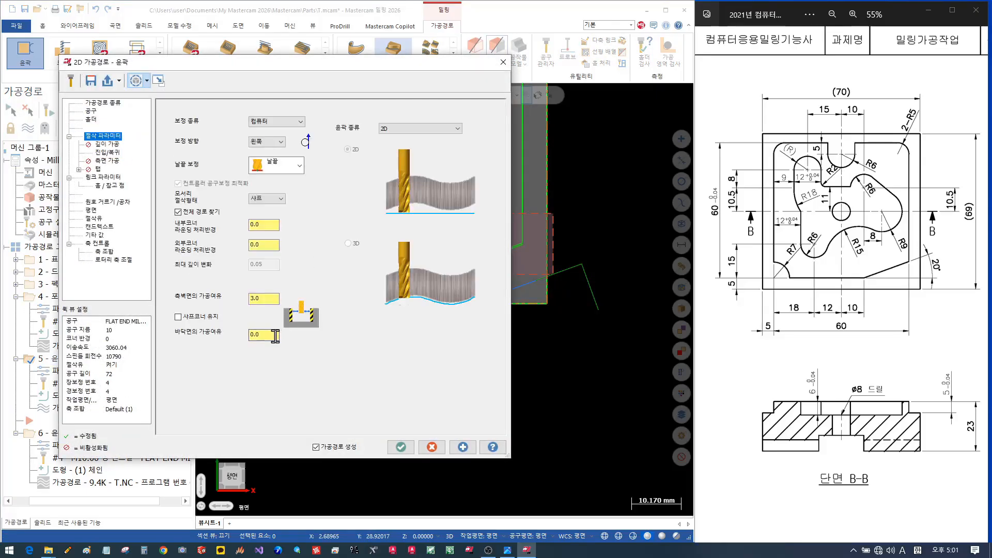
double_click(270, 298)
type("6")
left_click(462, 447)
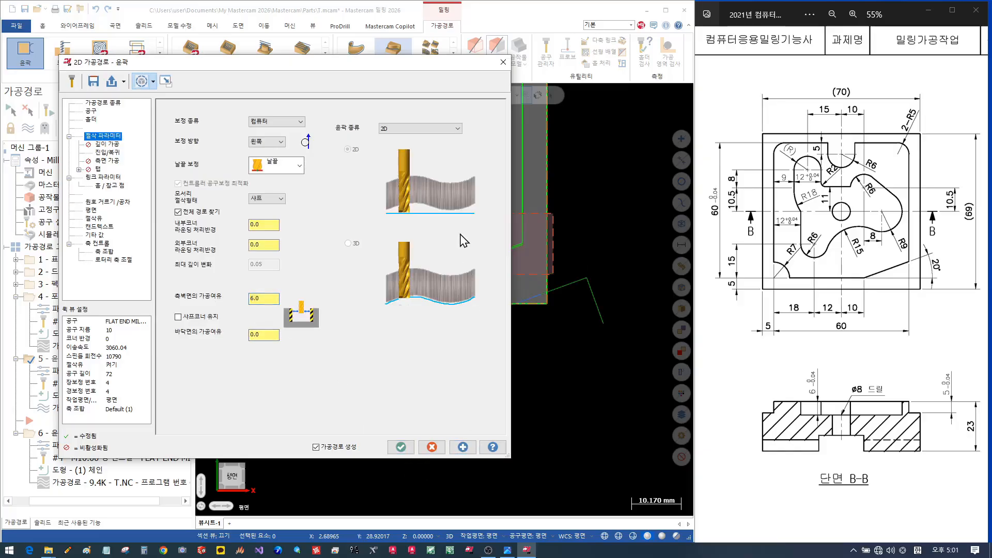
left_click_drag(416, 67, 472, 77)
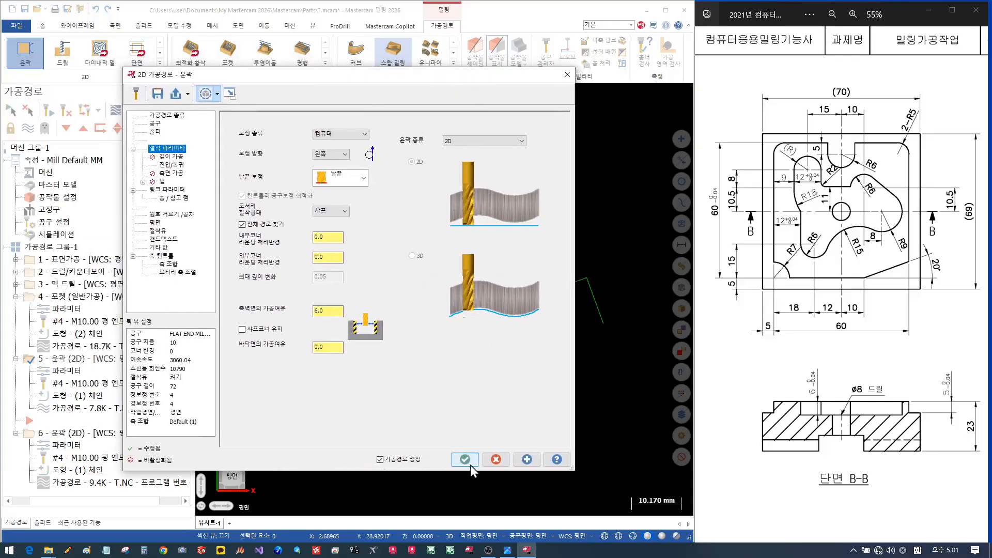
left_click(455, 451)
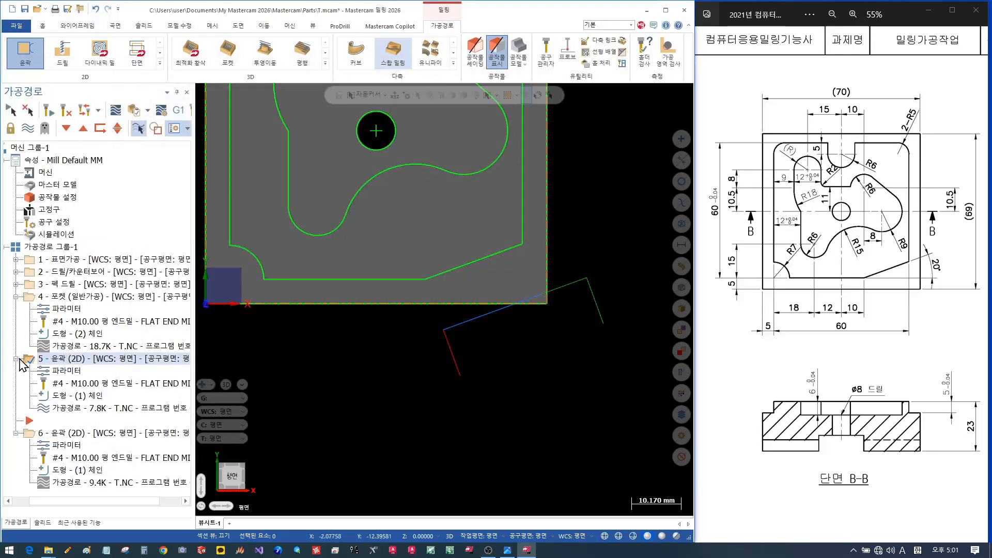
Collapse operations 4 and 5, and enable multiple side passes with one finish pass on the outer-profile contour, operation 6.
left_click(17, 358)
left_click(16, 297)
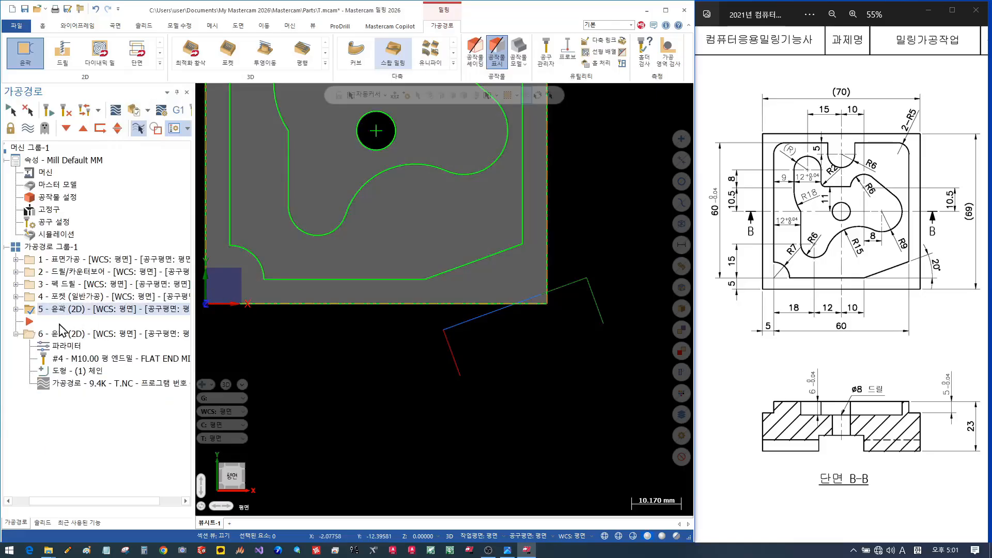
left_click(61, 334)
scroll(532, 429, "down", 4)
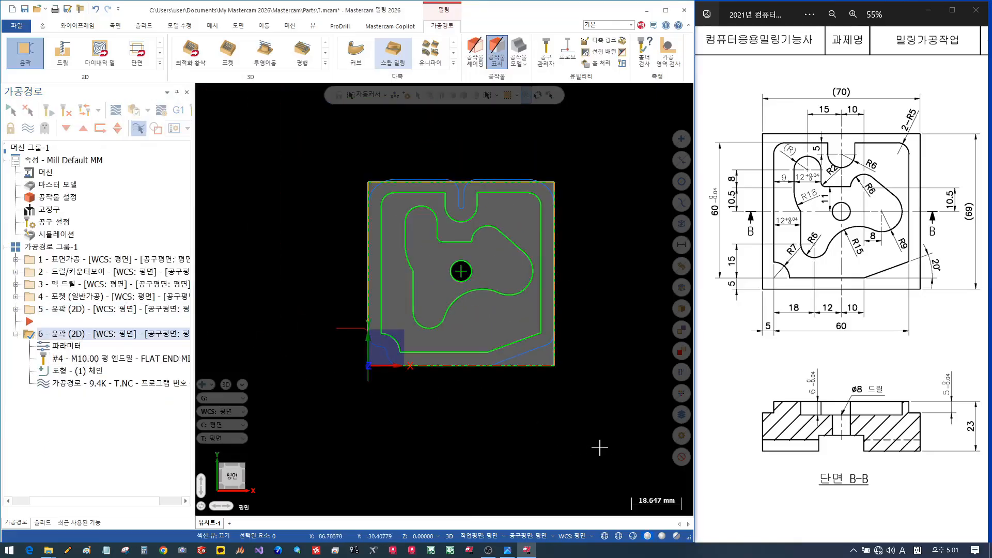
scroll(469, 249, "up", 3)
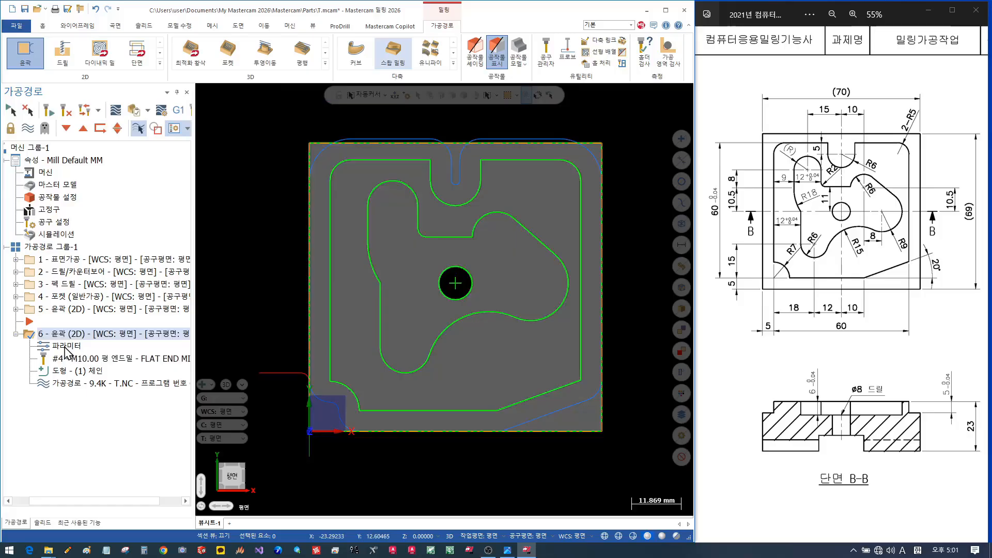
left_click(67, 345)
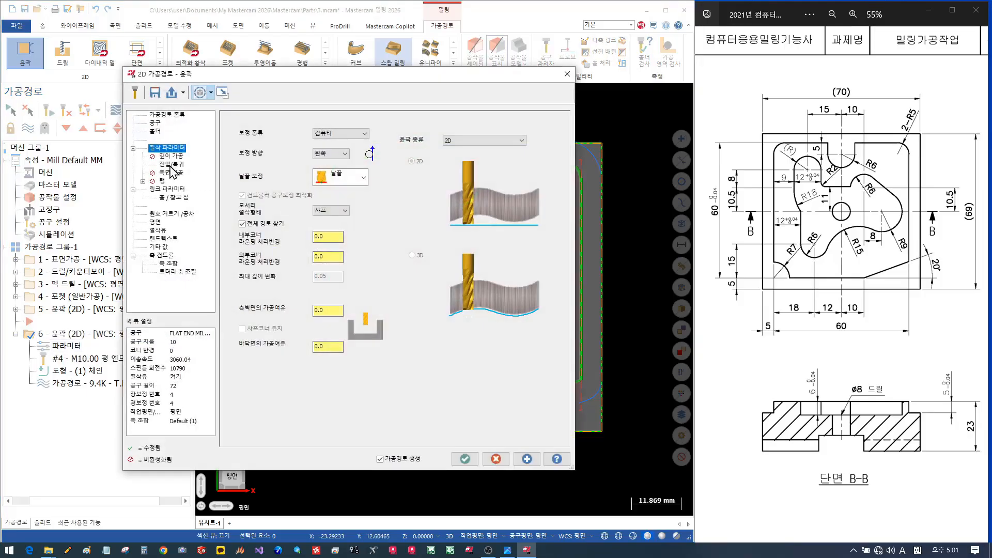
left_click(170, 173)
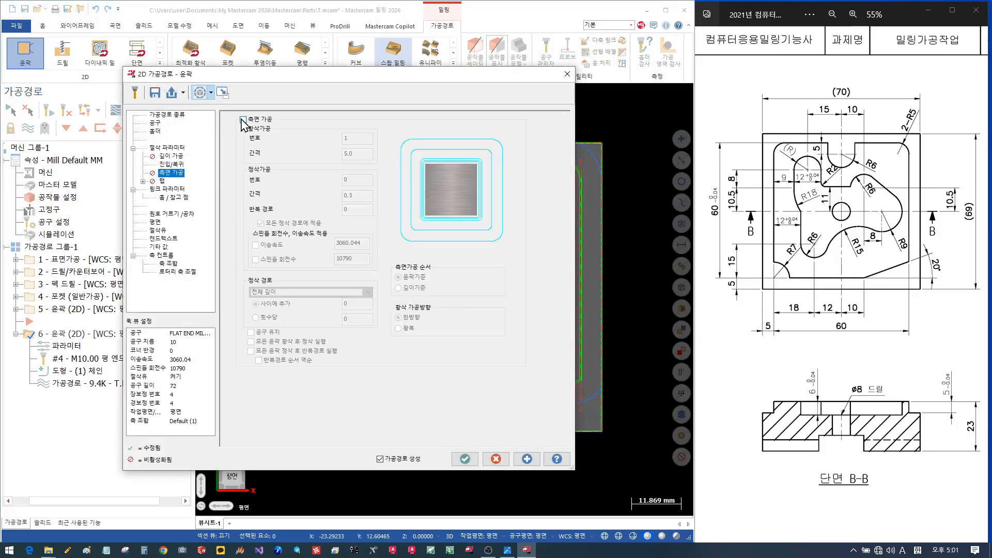
left_click(243, 119)
left_click(357, 180)
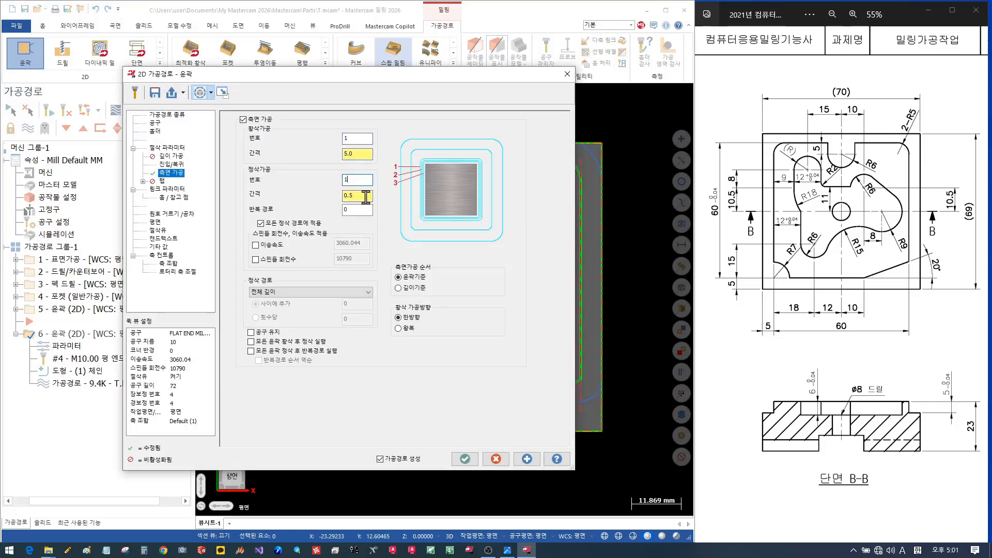
left_click(467, 461)
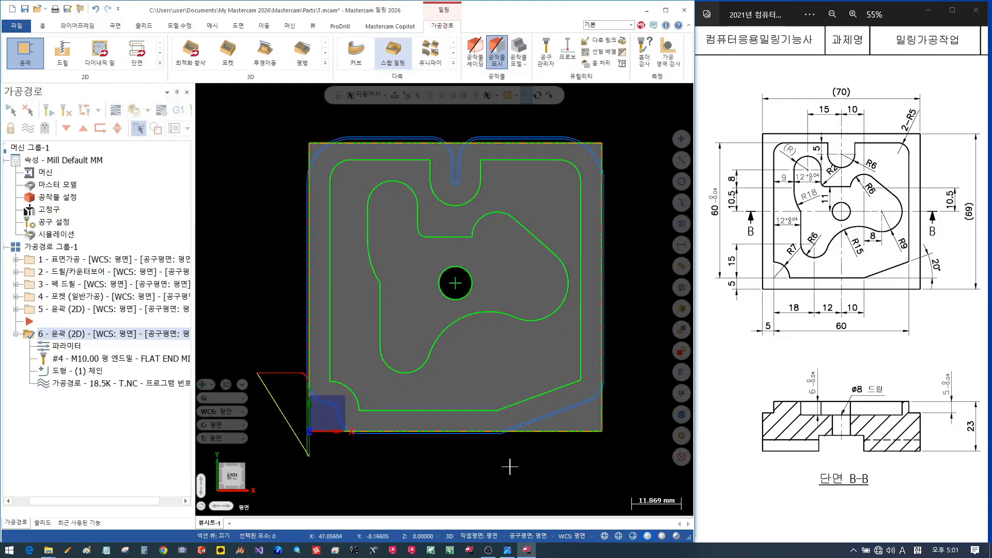
Backplot the outer-profile contour toolpath with its added finish pass and check the machined area around the part.
left_click(89, 384)
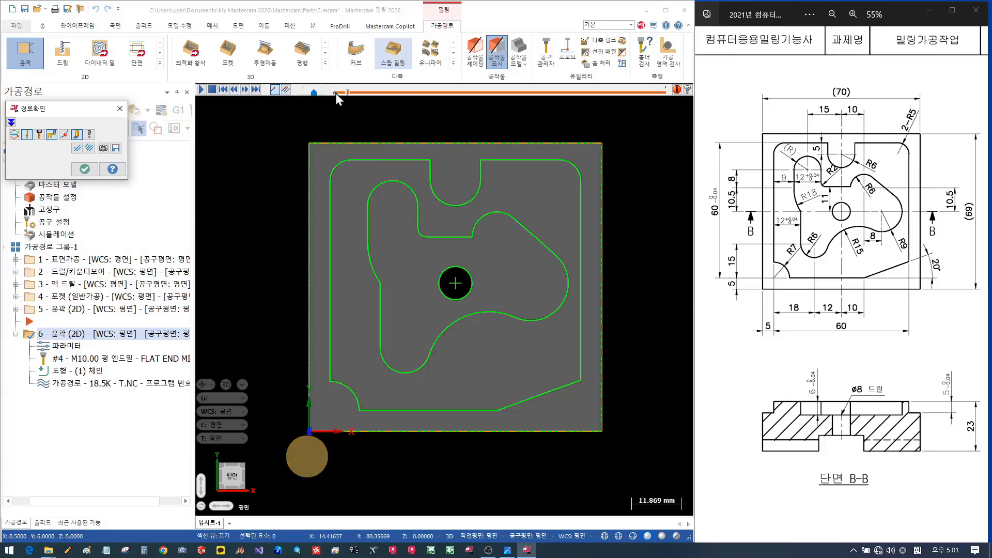
key("r")
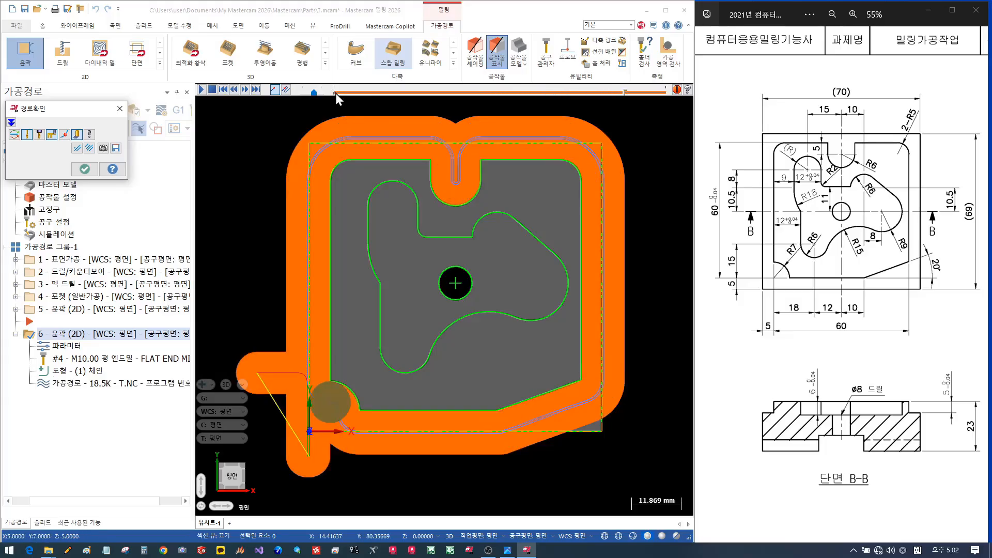
left_click(84, 169)
scroll(441, 211, "down", 2)
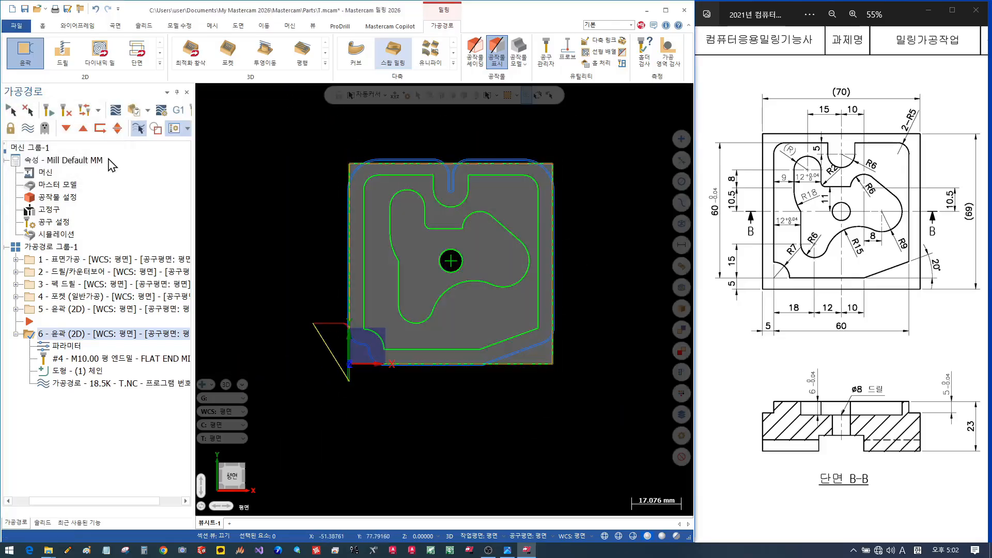
Move the toolpath insertion point below the outer-profile contour, operation 6.
left_click(65, 128)
left_click_drag(77, 299, 80, 320)
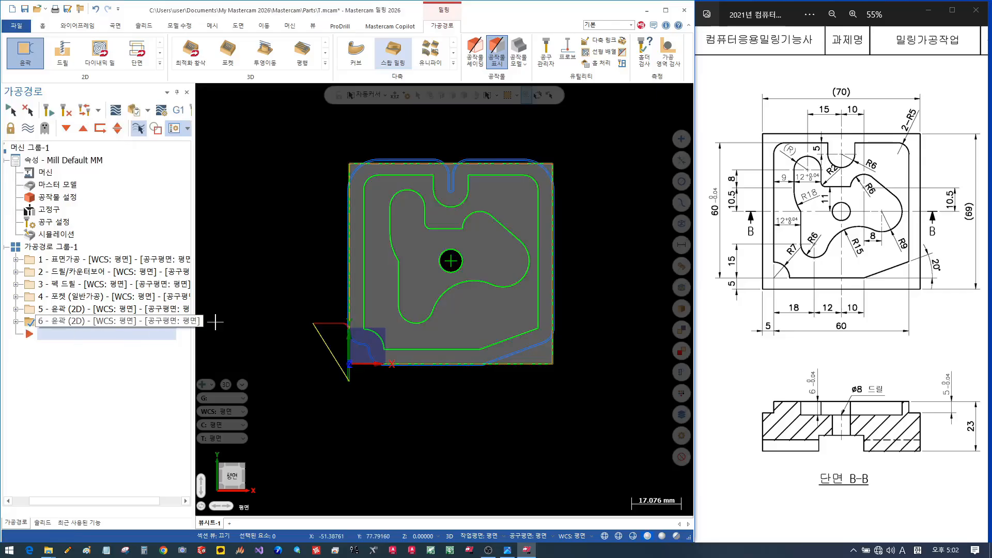
mouse_move(443, 282)
middle_mouse_down()
mouse_move(455, 372)
mouse_move(503, 401)
mouse_move(500, 358)
mouse_move(476, 393)
mouse_move(498, 391)
mouse_move(459, 343)
mouse_move(518, 433)
mouse_move(475, 449)
mouse_move(502, 337)
middle_mouse_up()
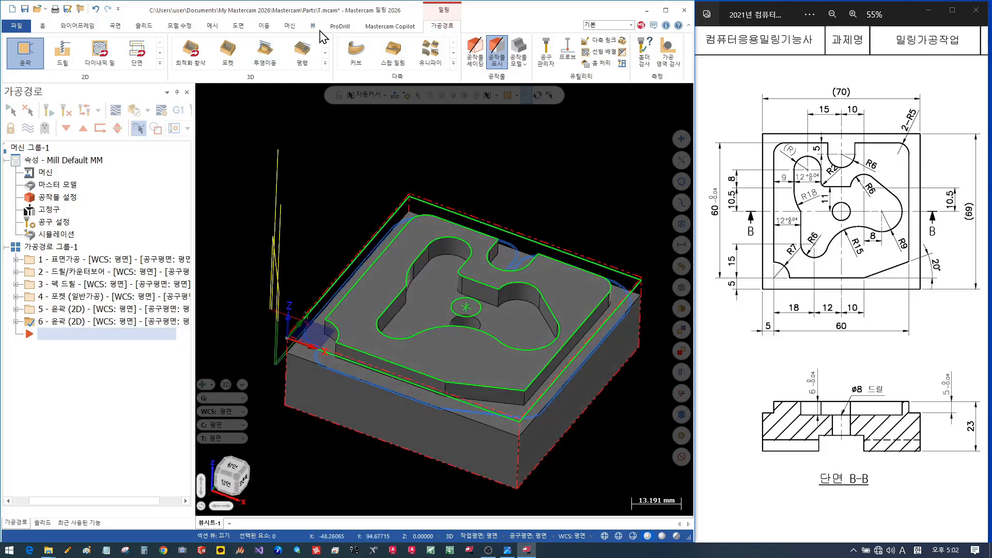
Start a new contour toolpath and chain the solid's pocket loop, raised outer-profile loop and base-block edge loop as its geometry.
left_click(26, 59)
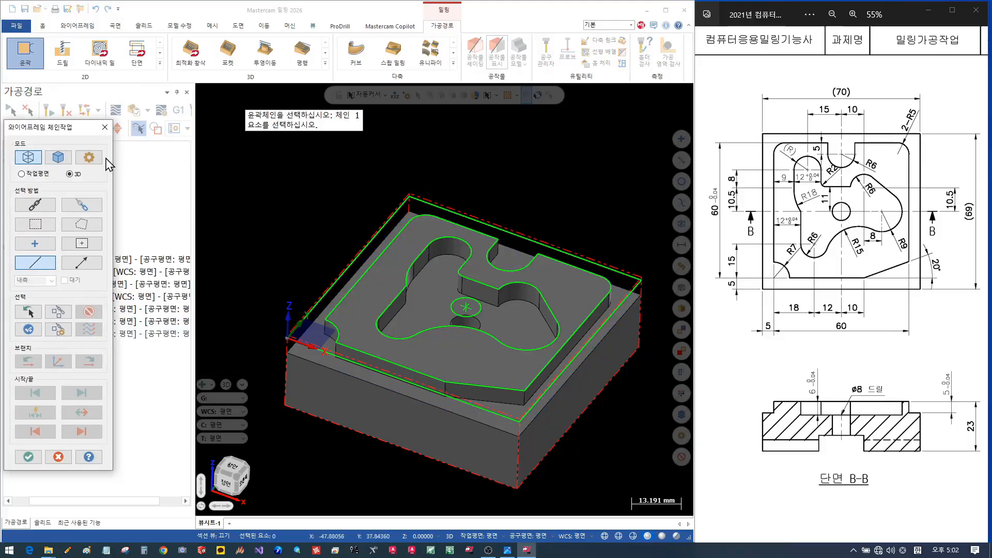
left_click(59, 157)
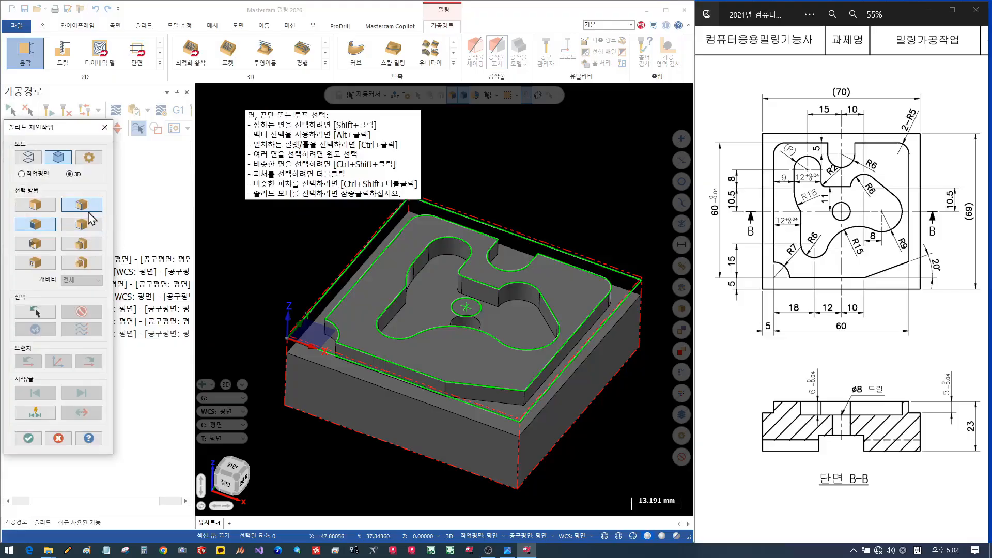
left_click(88, 209)
left_click(47, 228)
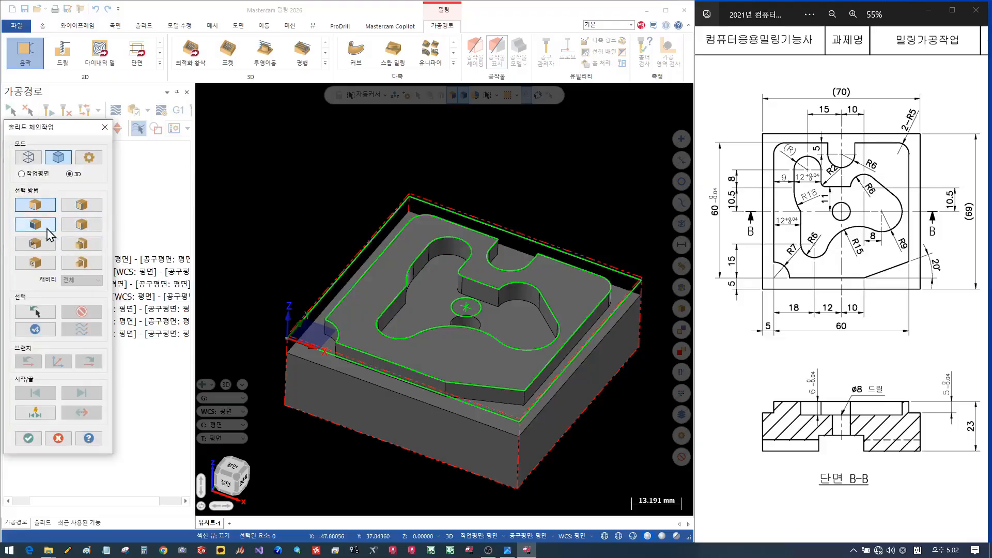
left_click(90, 208)
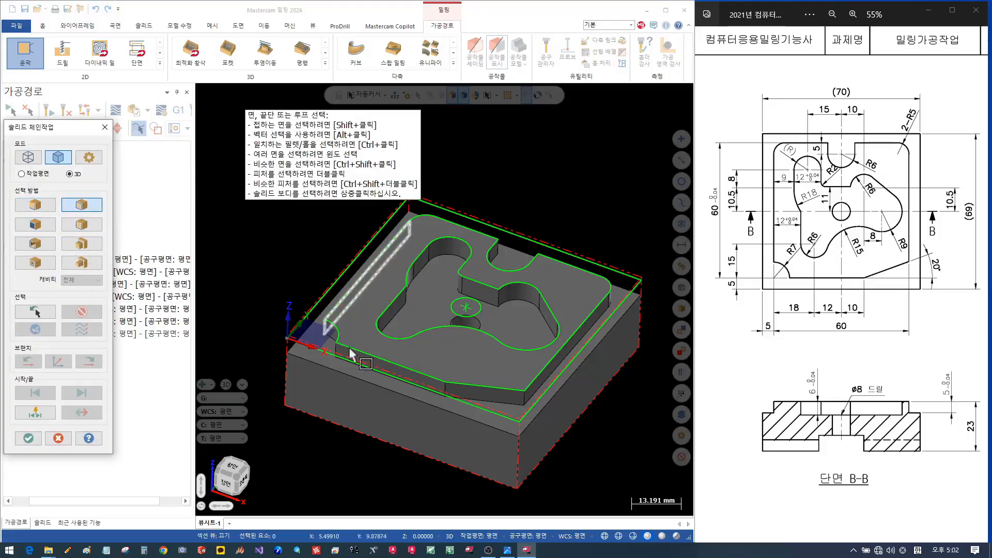
left_click(489, 285)
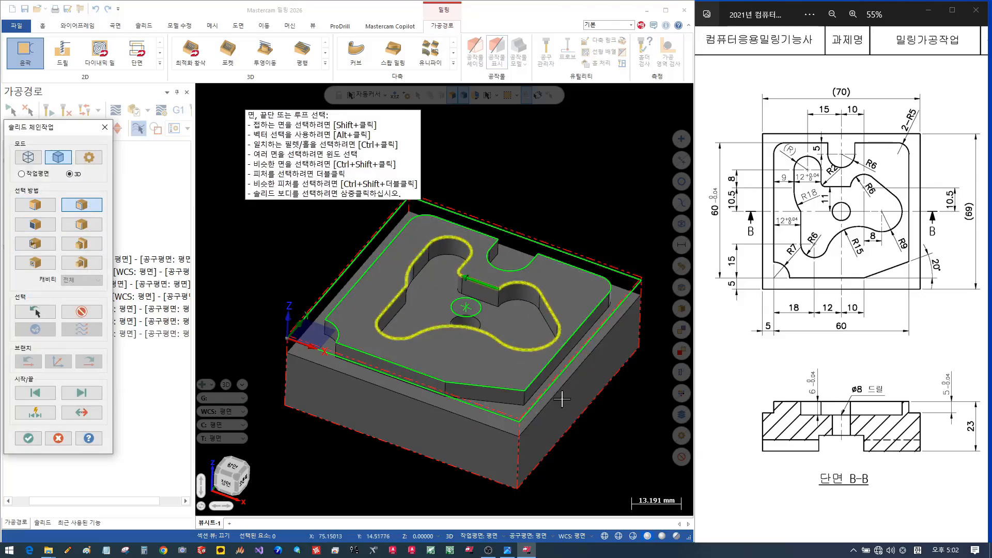
left_click(338, 310)
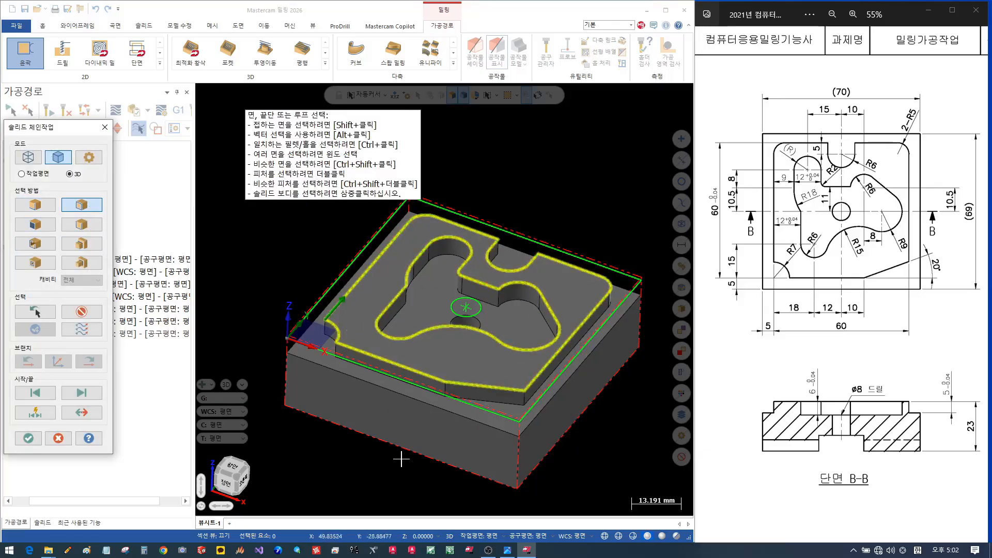
left_click(301, 355)
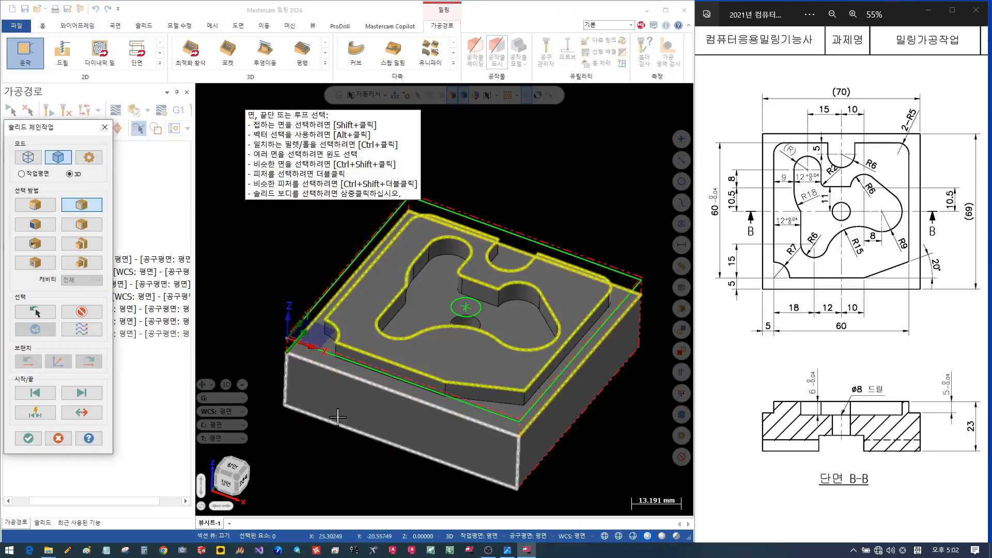
left_click(28, 438)
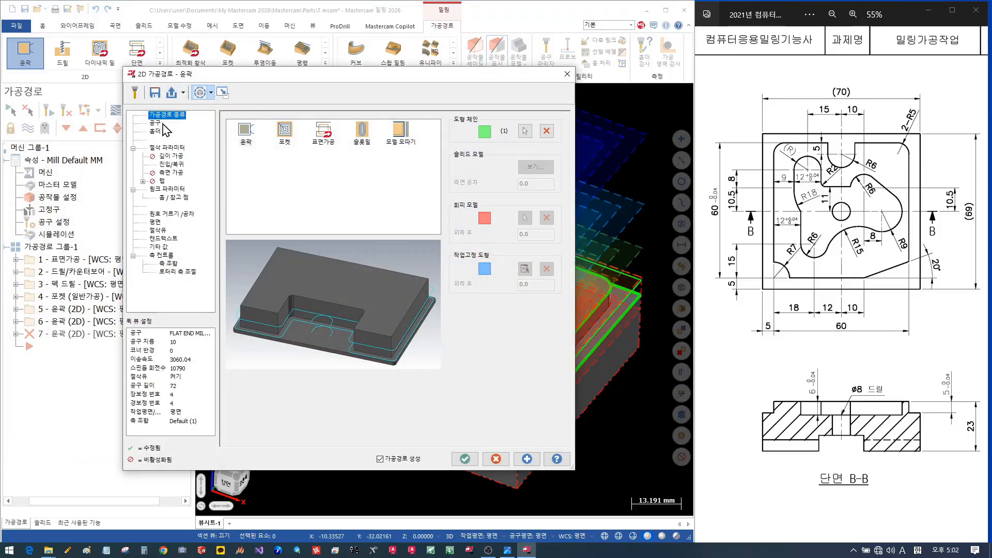
Assign the 10 mm NC spot drill, tool 2, to the new contour and set its contour type to 2D chamfer.
left_click(156, 124)
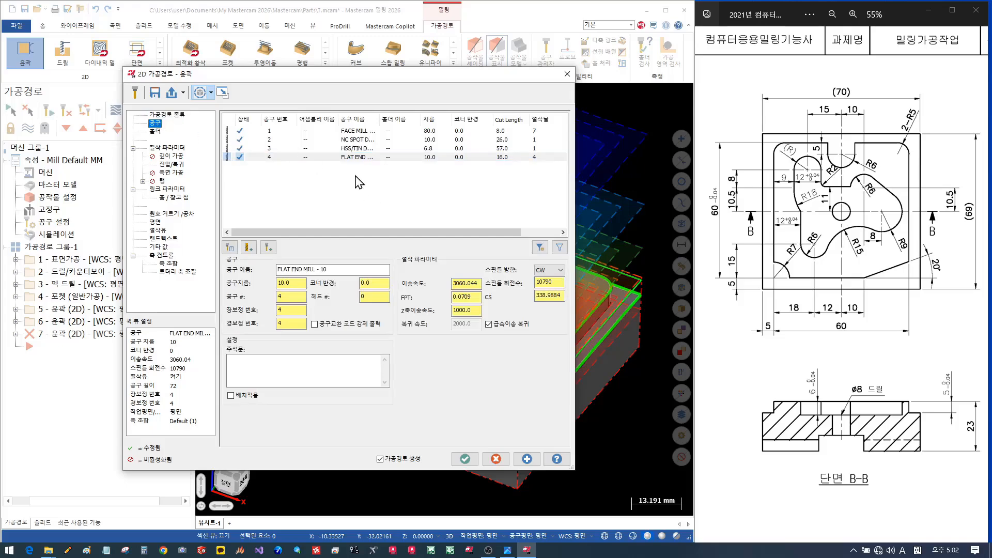
left_click(357, 140)
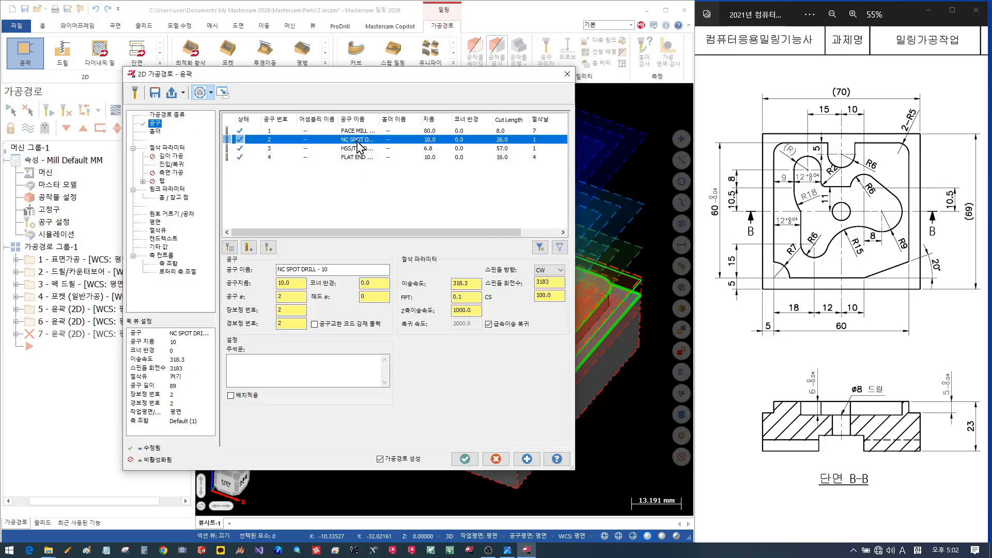
left_click(166, 147)
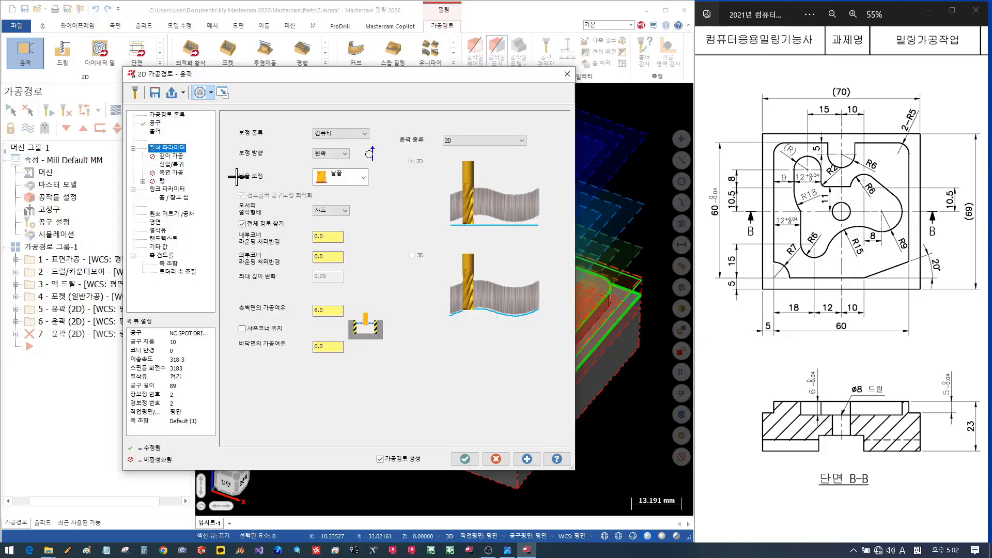
left_click(488, 140)
left_click(465, 156)
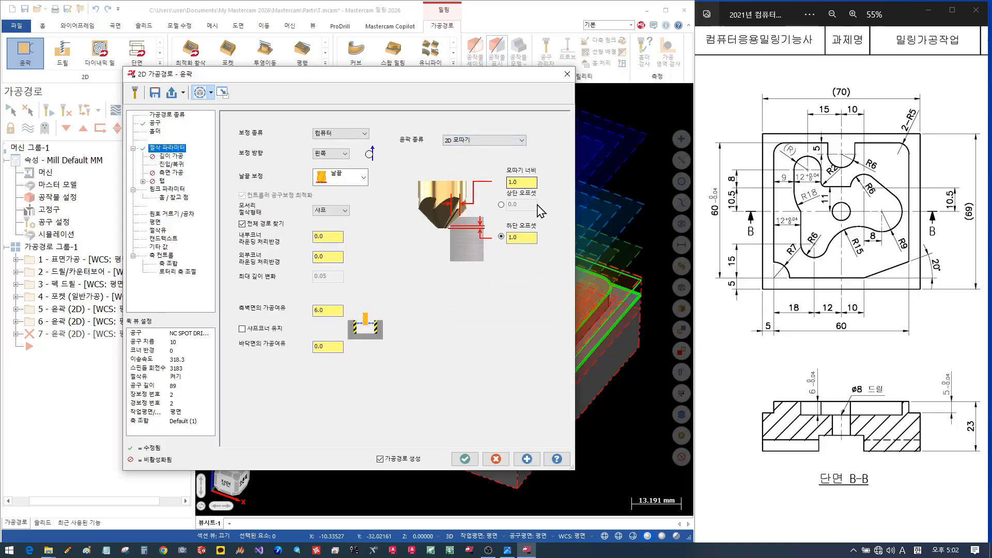
Set the chamfer width to 0.5 and the wall stock allowance to 0.
left_click_drag(528, 238, 480, 241)
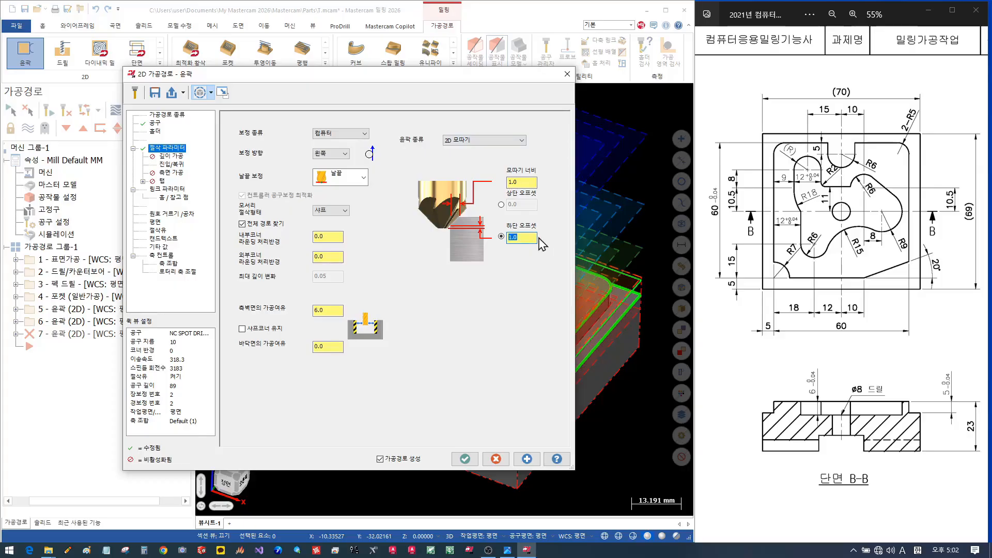
double_click(520, 181)
left_click(528, 238)
double_click(337, 310)
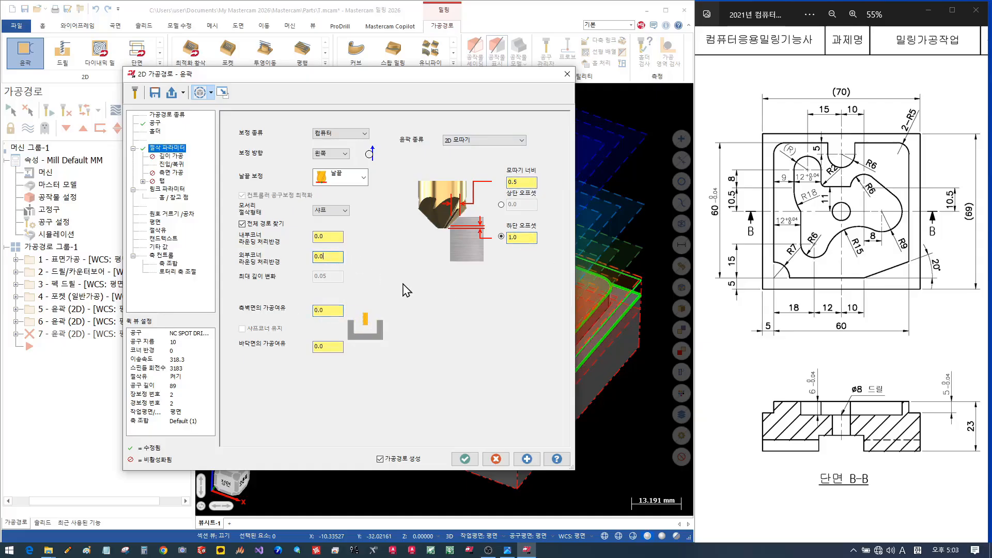
Set the chamfer contour's top of stock and depth to incremental 0, and accept the toolpath.
left_click(171, 164)
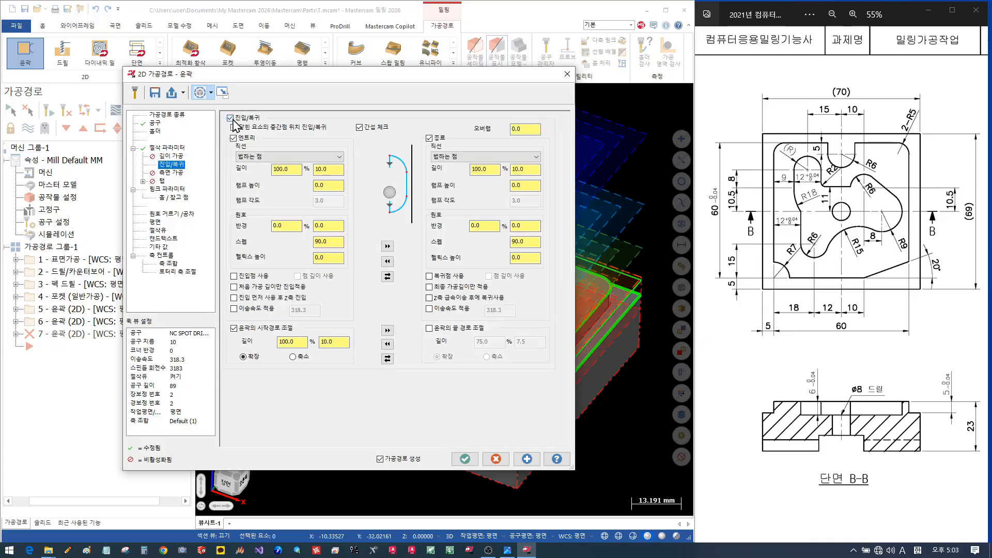
left_click(167, 189)
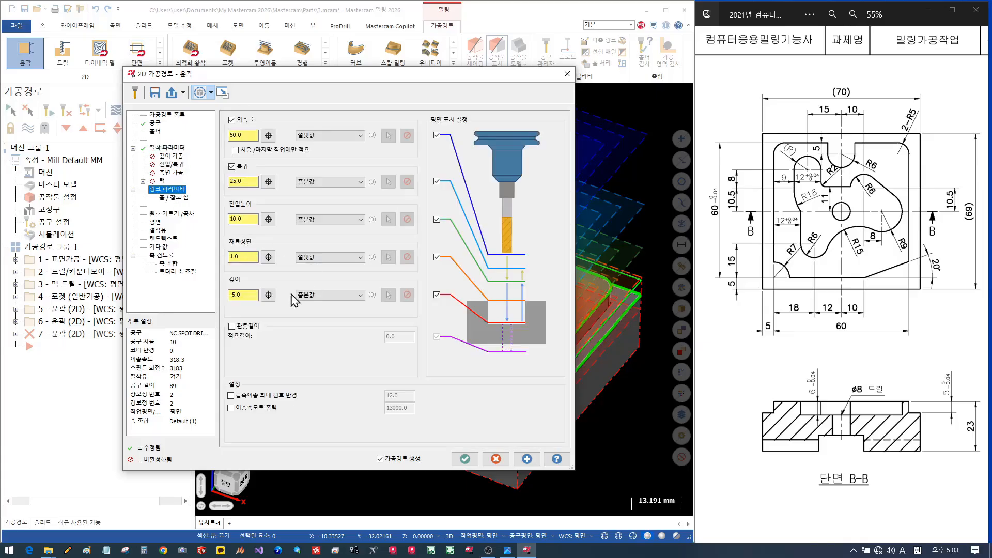
left_click(332, 257)
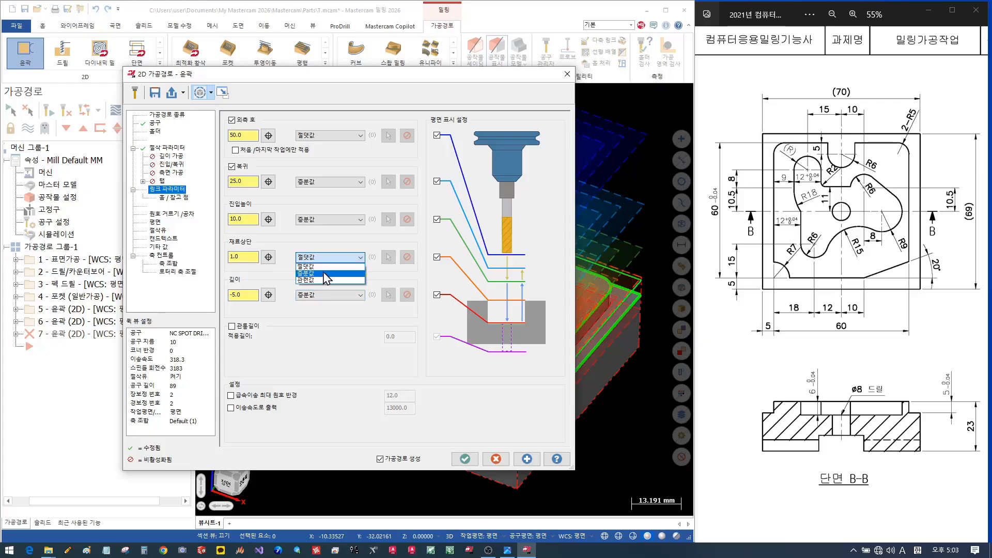
left_click(326, 274)
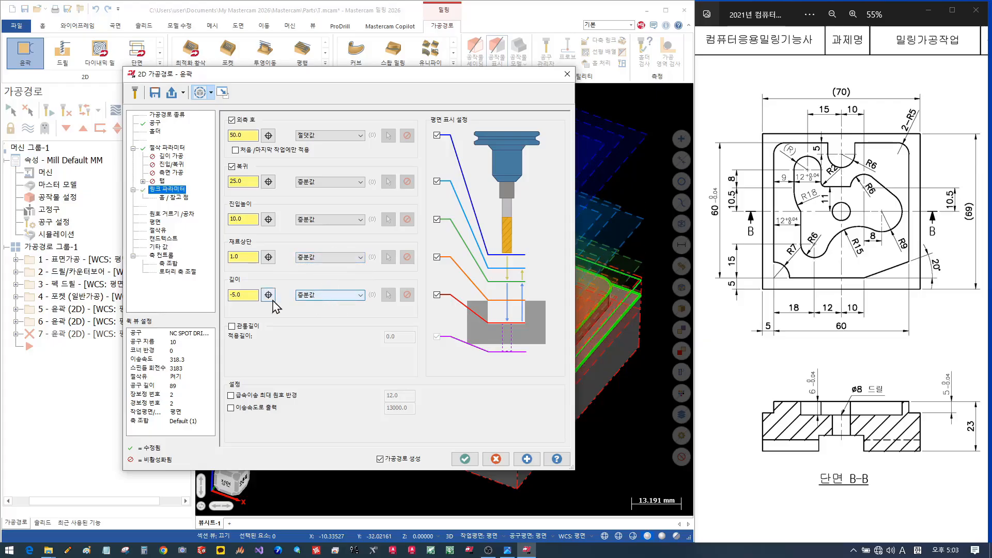
double_click(231, 298)
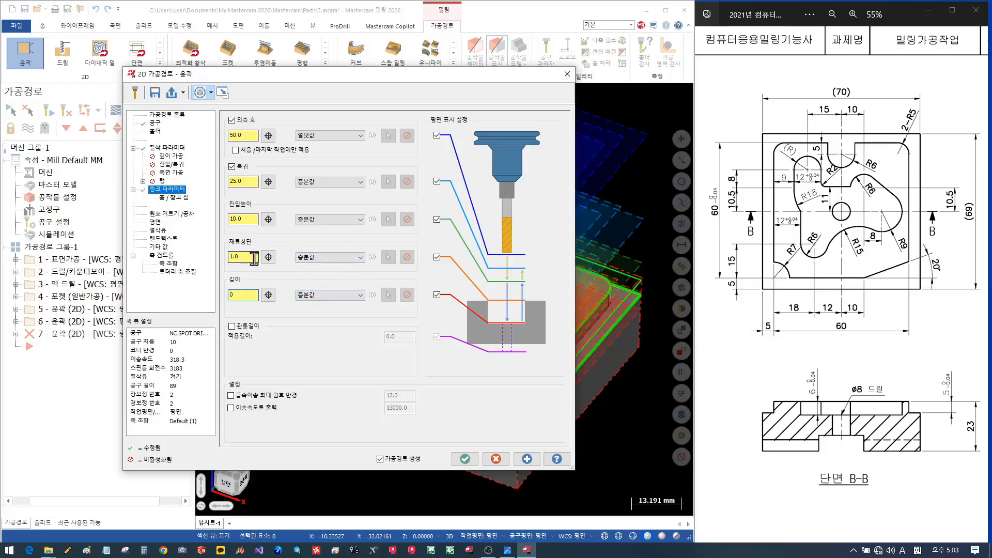
left_click_drag(254, 258, 220, 273)
type("0")
left_click(248, 294)
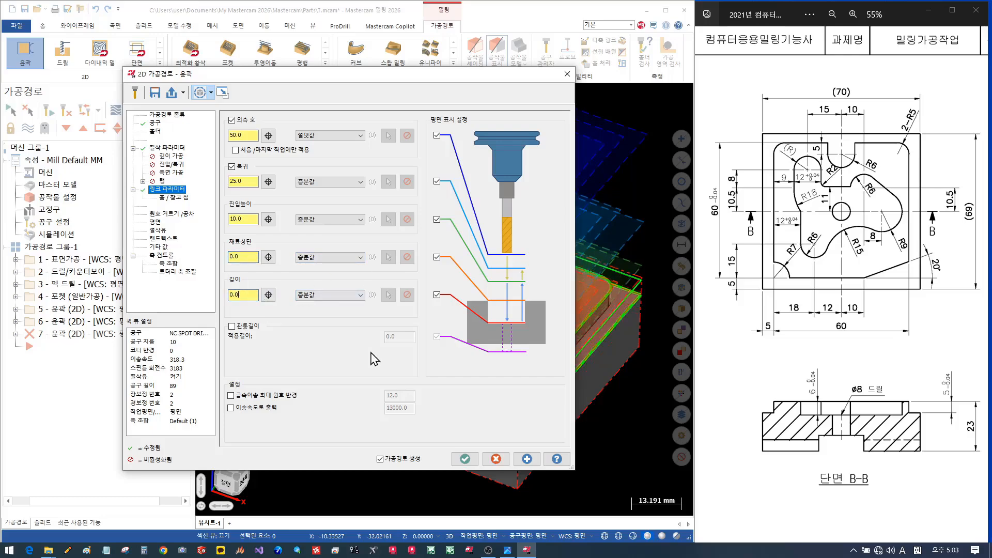
left_click(465, 459)
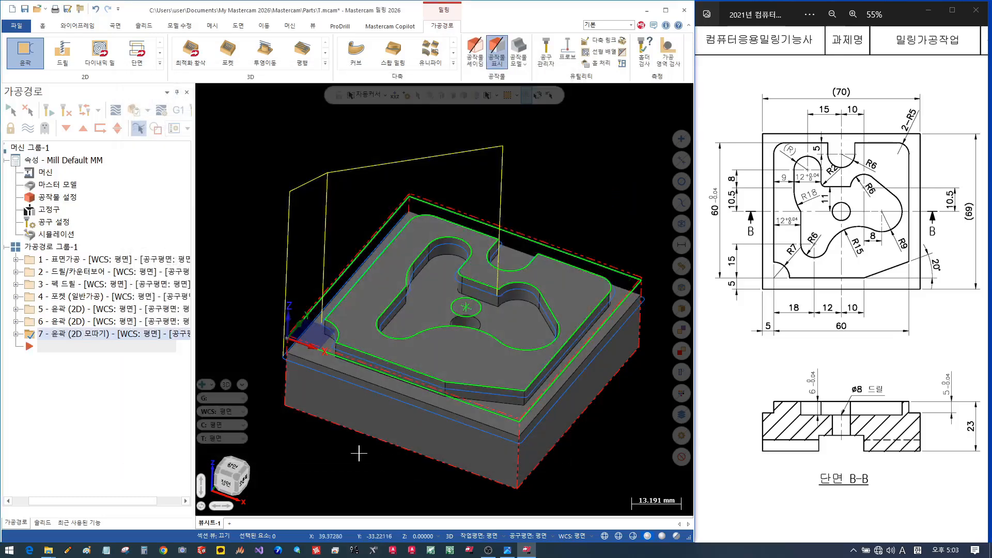
Copy the spot-drill operation 2 to after the 2D chamfer contour, operation 7.
mouse_move(515, 418)
middle_mouse_down()
mouse_move(532, 374)
mouse_move(517, 413)
mouse_move(492, 365)
mouse_move(523, 368)
mouse_move(542, 428)
mouse_move(533, 392)
mouse_move(530, 403)
middle_mouse_up()
scroll(476, 317, "up", 5)
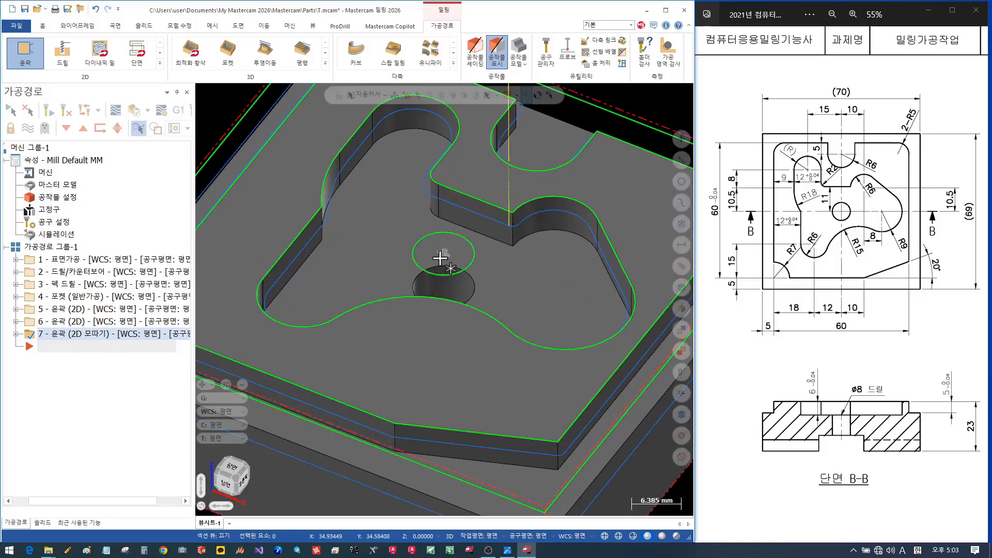
middle_click_drag(462, 281, 503, 312)
scroll(457, 288, "up", 2)
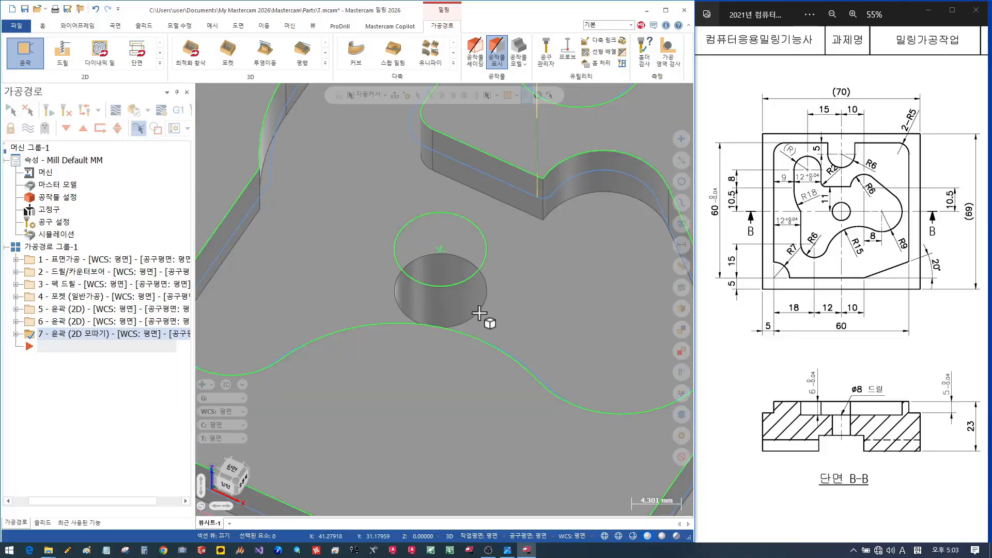
scroll(443, 235, "down", 3)
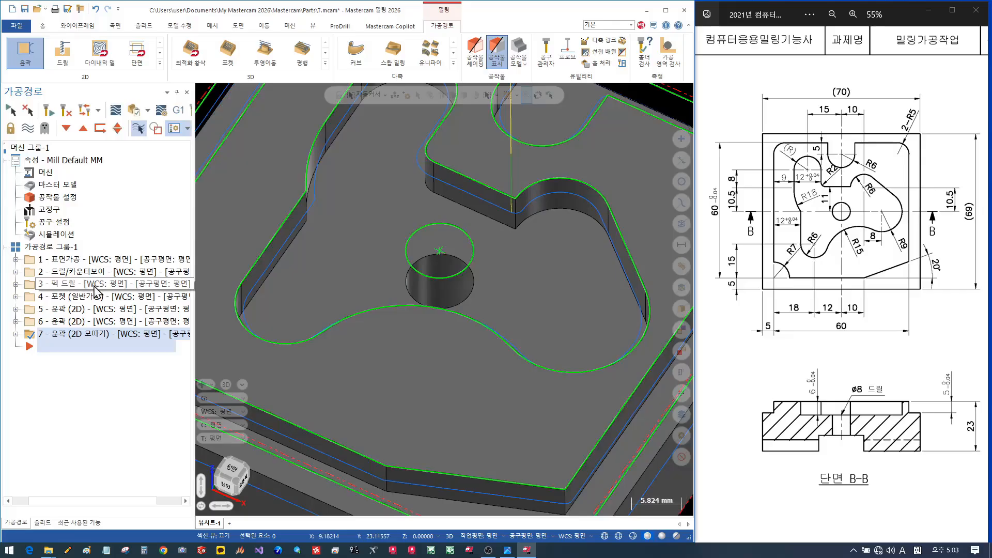
left_click(84, 273)
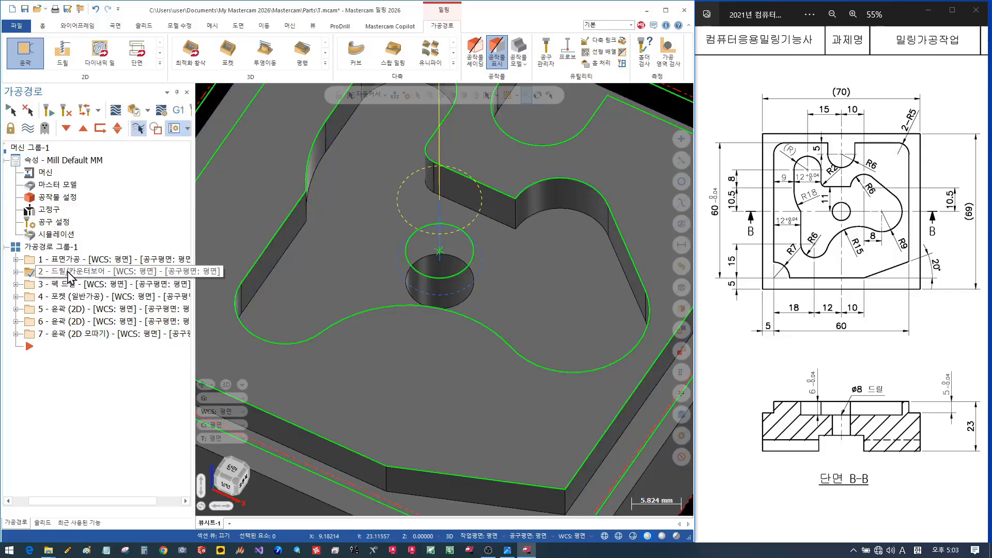
left_click(78, 333, "shift")
right_click_drag(77, 333, 73, 371)
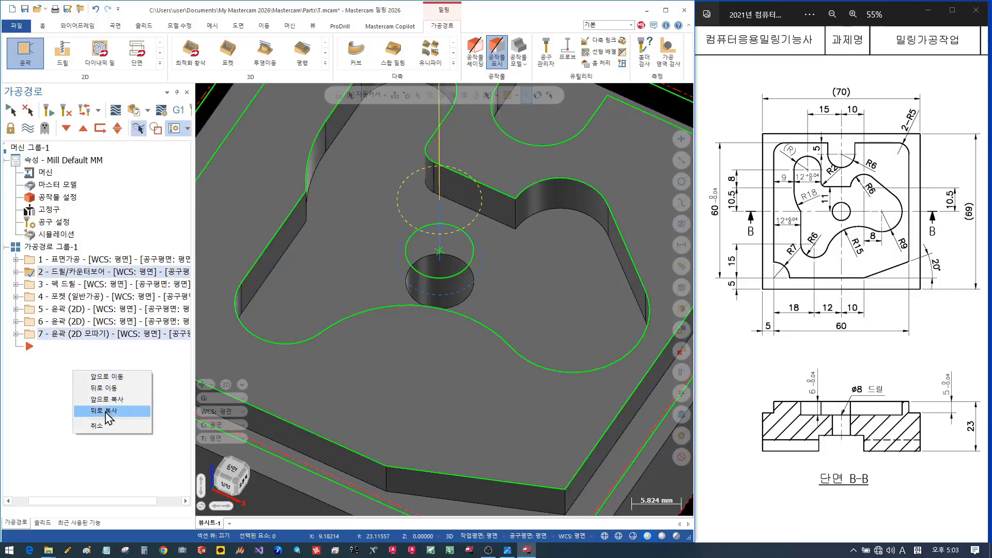
left_click(109, 411)
Set the absolute drilling depth of the copied spot-drill operation 8 to -10.5 and accept the change.
left_click(16, 359)
left_click(66, 371)
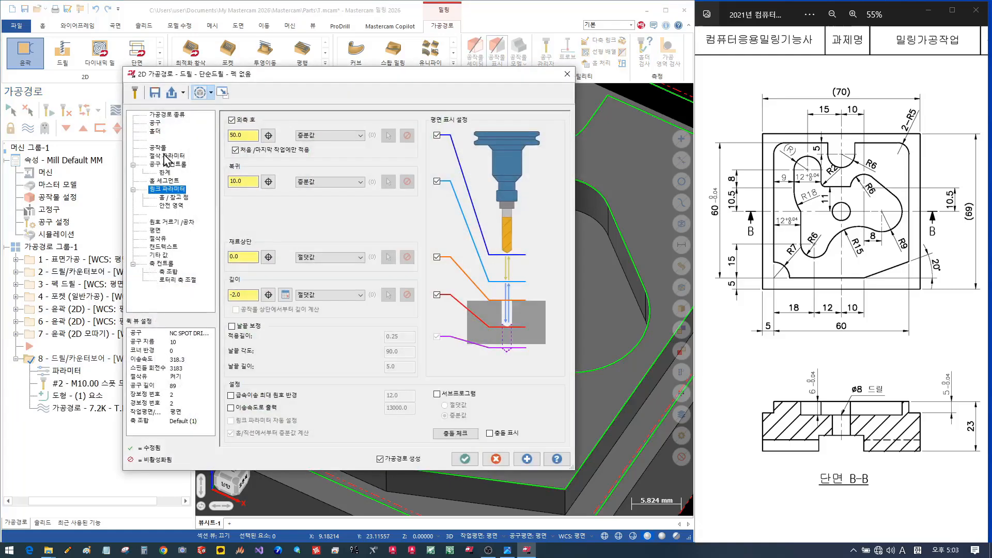
left_click(239, 294)
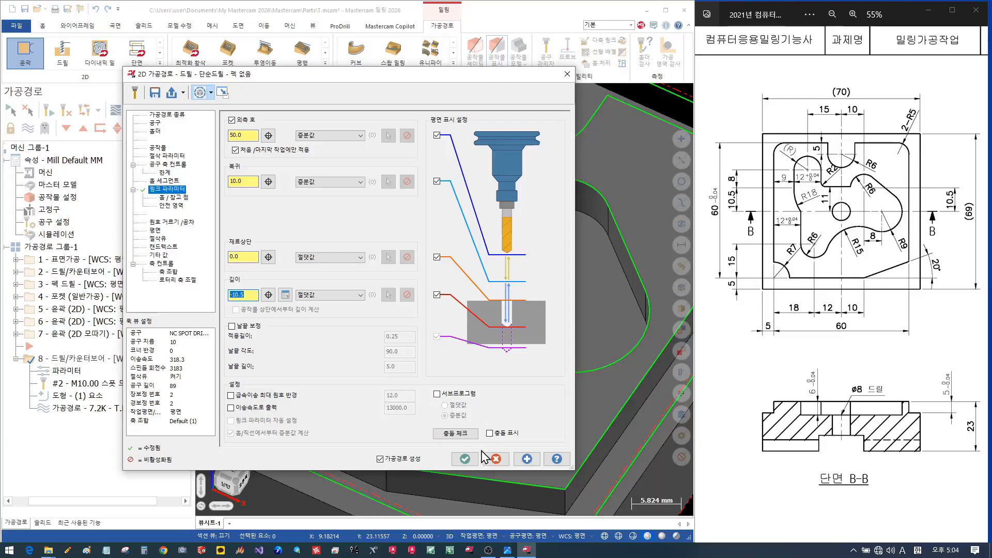
left_click(465, 458)
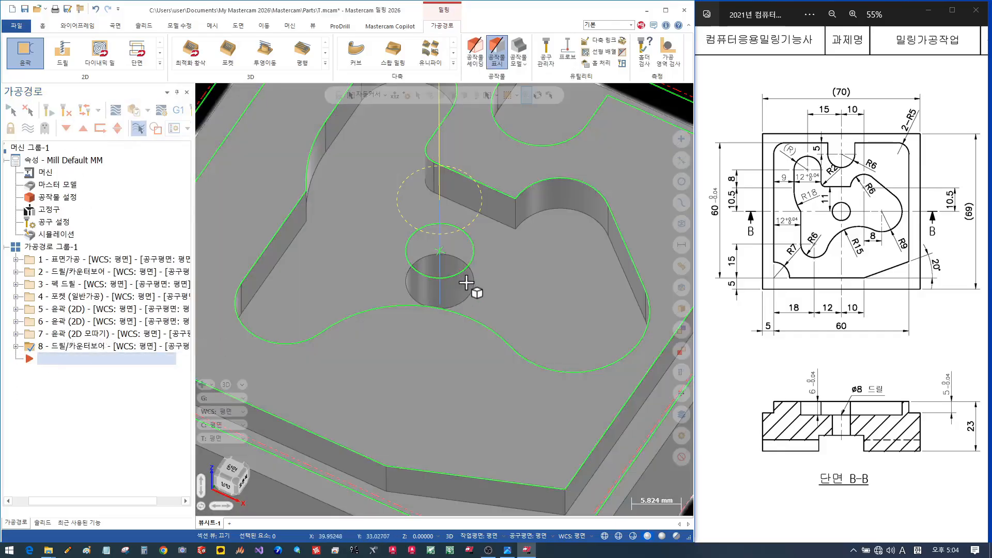
Copy the peck-drill operation 3 to the end of the toolpath list, after operation 8.
middle_click_drag(414, 232, 391, 217)
scroll(447, 278, "down", 4)
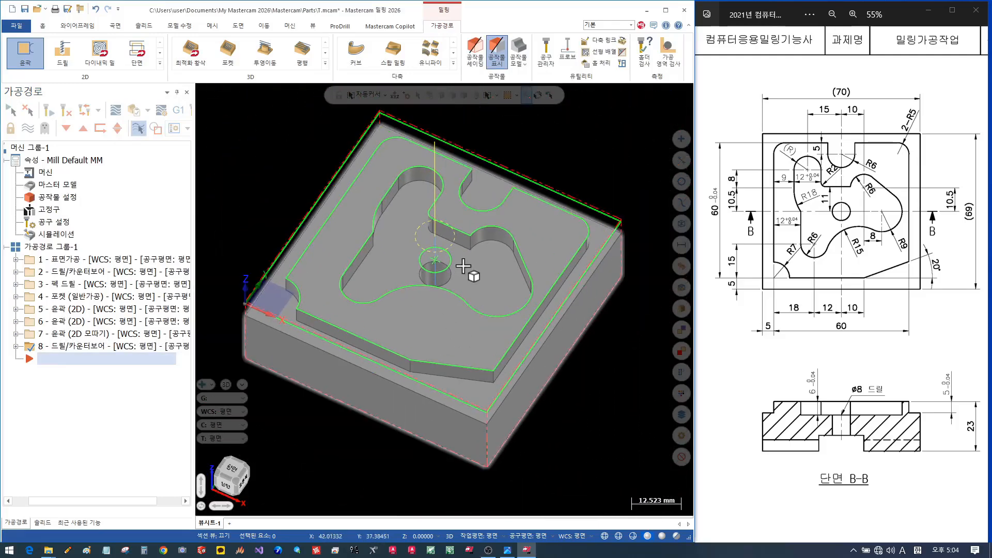
middle_click_drag(471, 270, 470, 254)
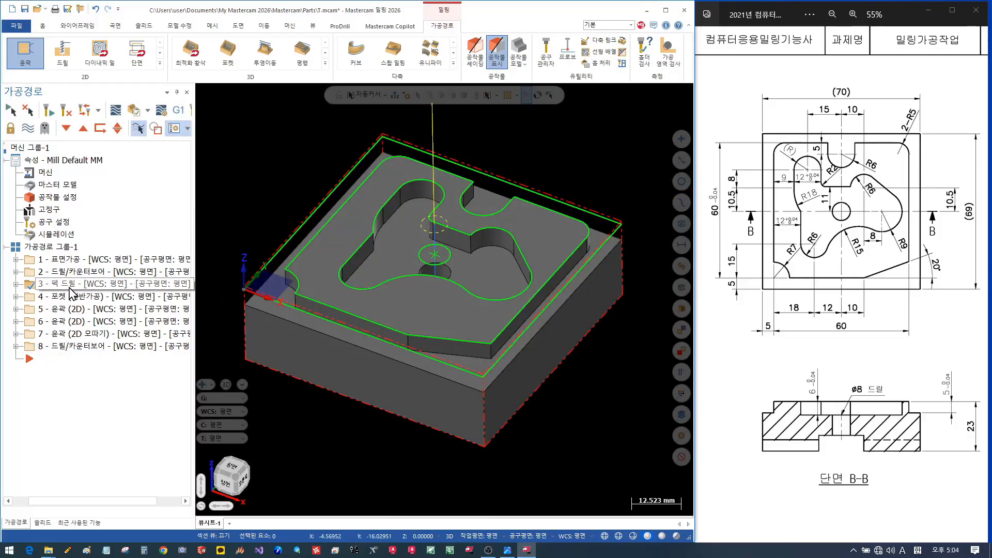
left_click(71, 286)
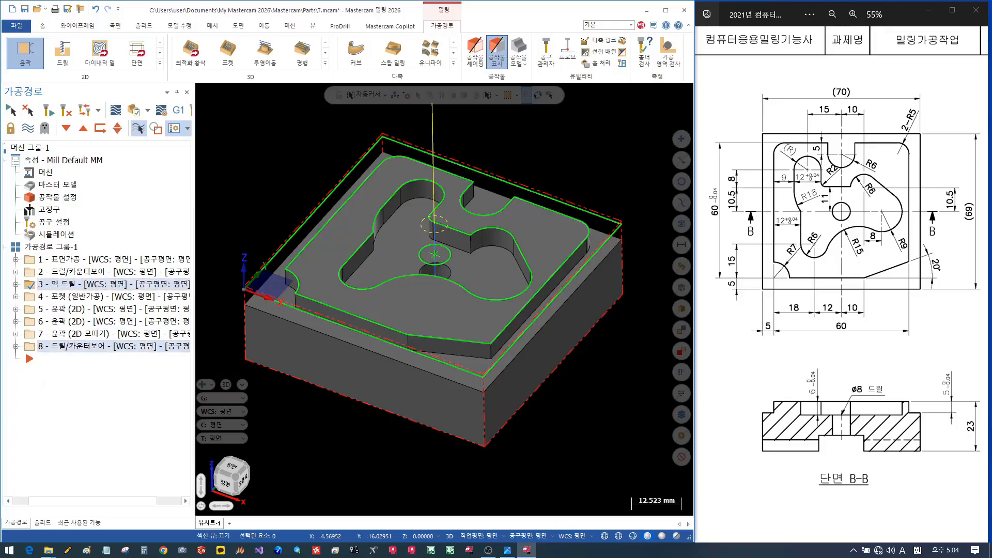
right_click(66, 382)
left_click(93, 411)
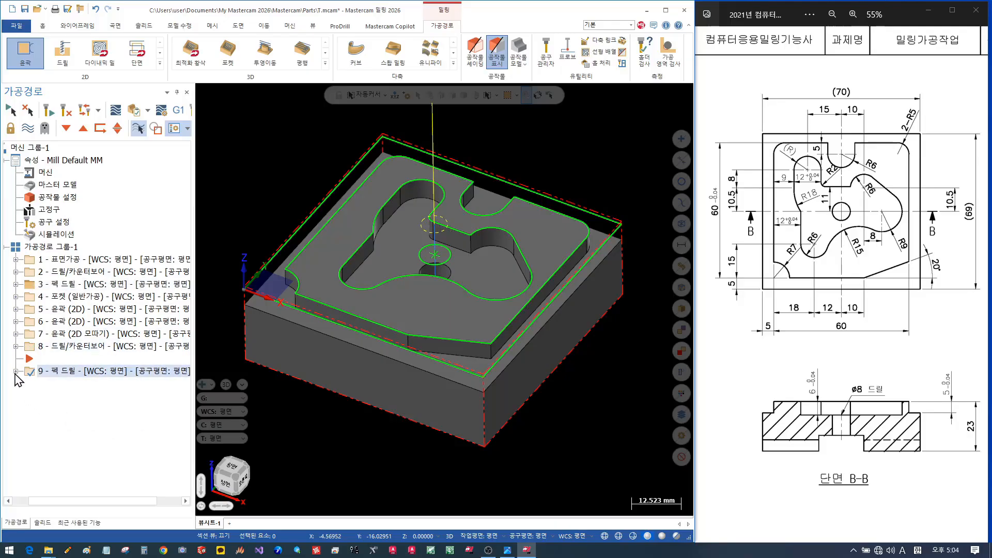
Replace the drill in copied operation 9 with the M8 x 1.25 forming thread tap, filtering the tool library to right-hand taps of diameter 8.
left_click(16, 371)
left_click(62, 383)
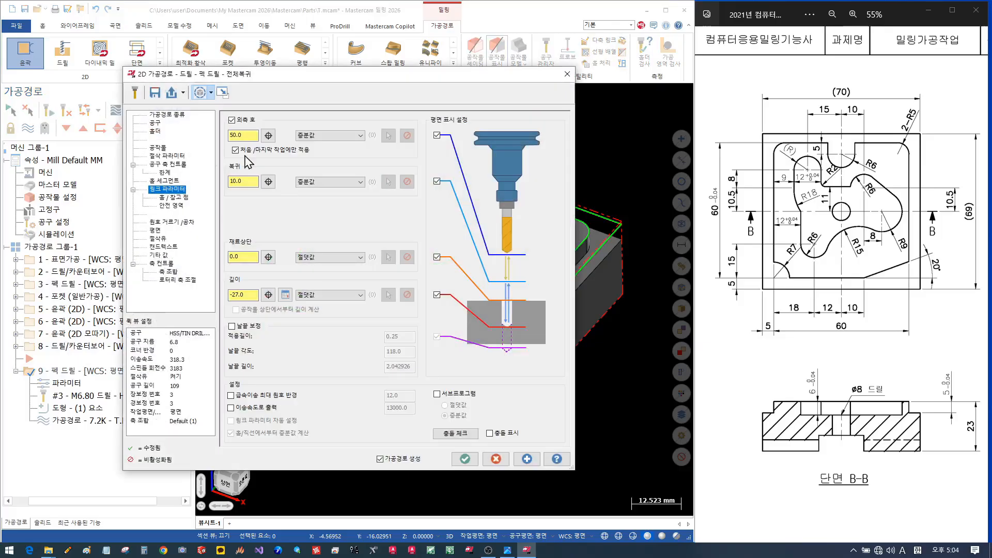
left_click(155, 124)
left_click(248, 248)
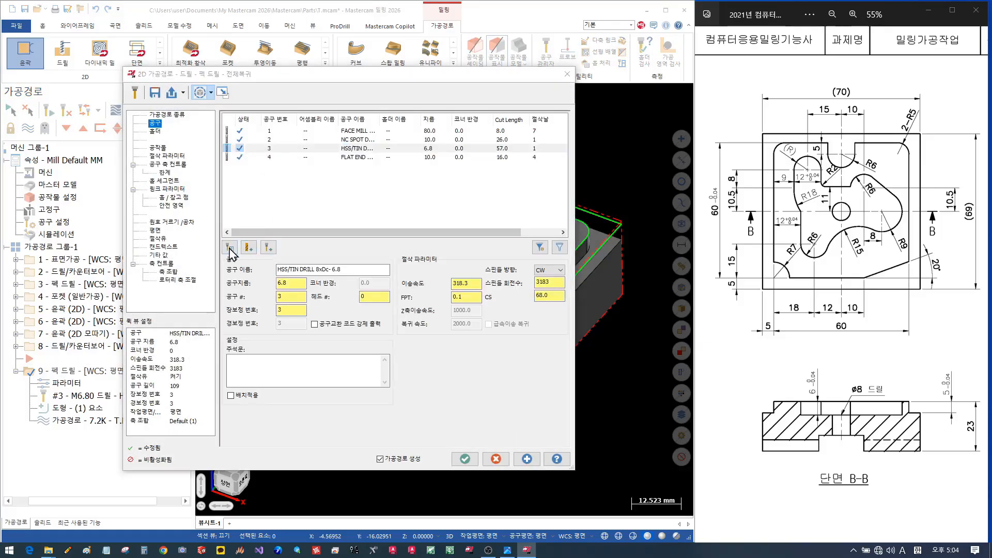
left_click(319, 204)
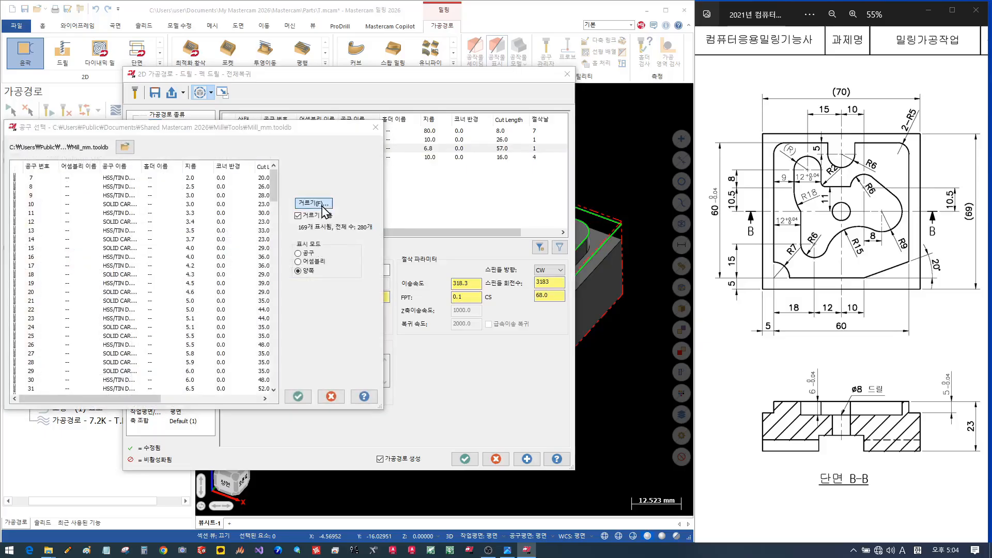
left_click(123, 306)
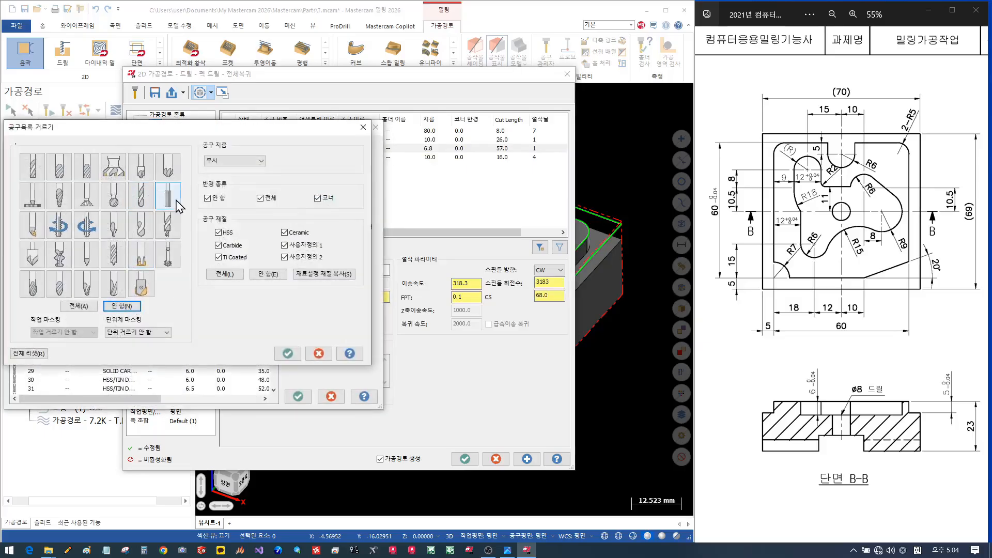
left_click(61, 230)
left_click(238, 161)
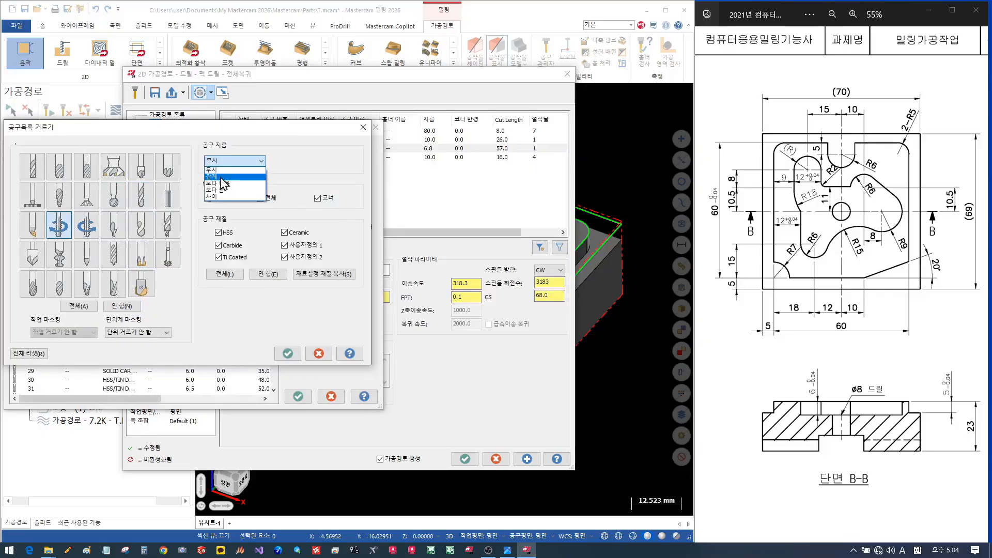
left_click(224, 181)
type("8")
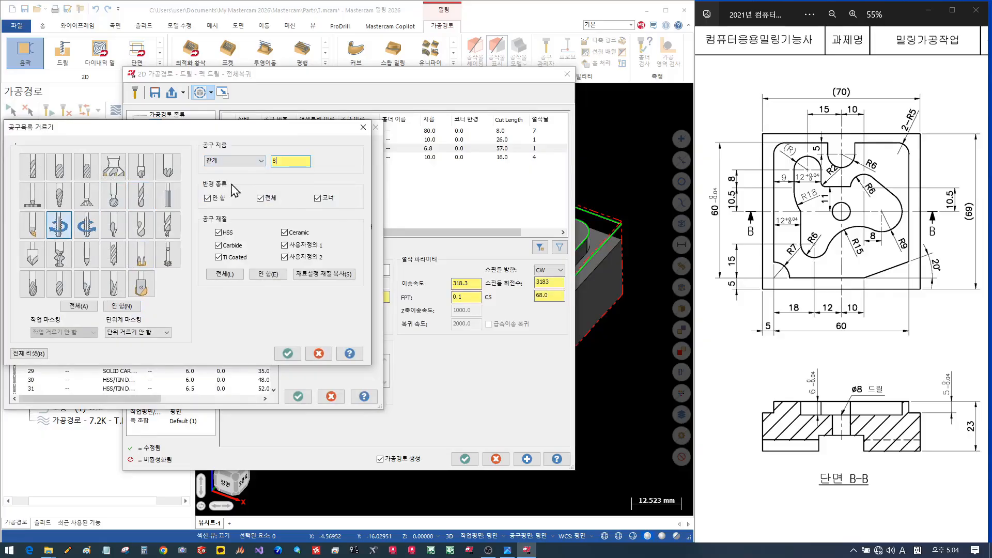
left_click(298, 354)
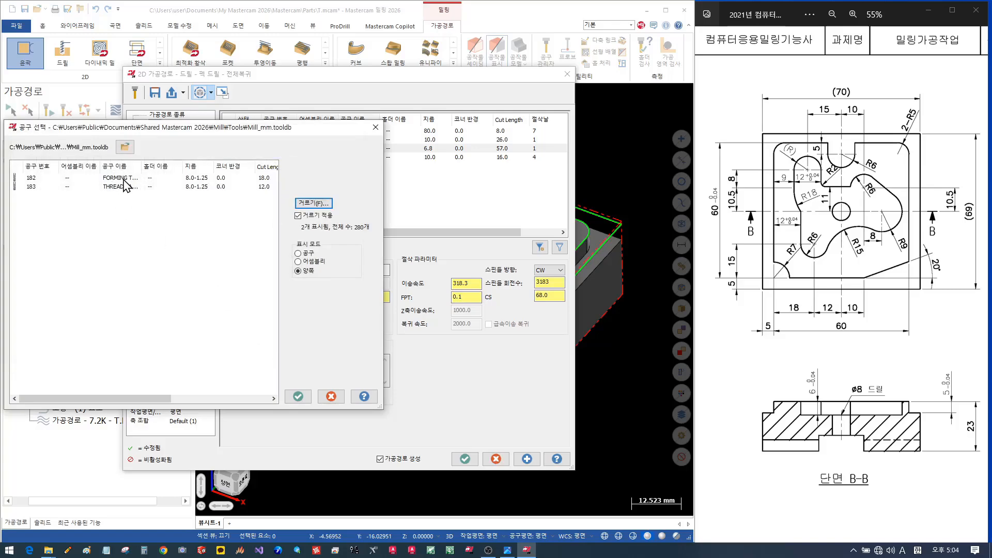
double_click(125, 178)
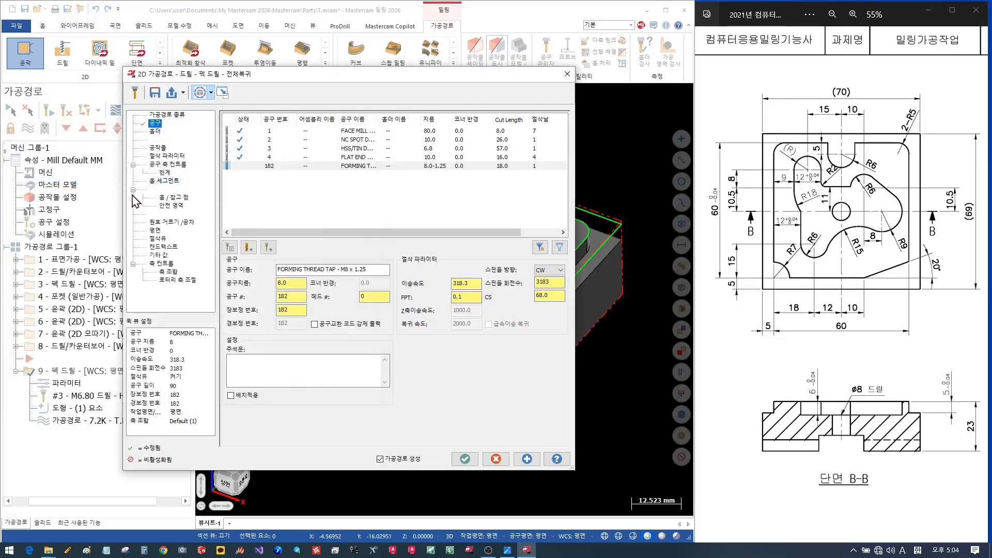
Give the tap tool number 5 and length offset 5, and set its feed rate to 500 and spindle speed to 400.
double_click(298, 298)
type("5")
left_click(298, 311)
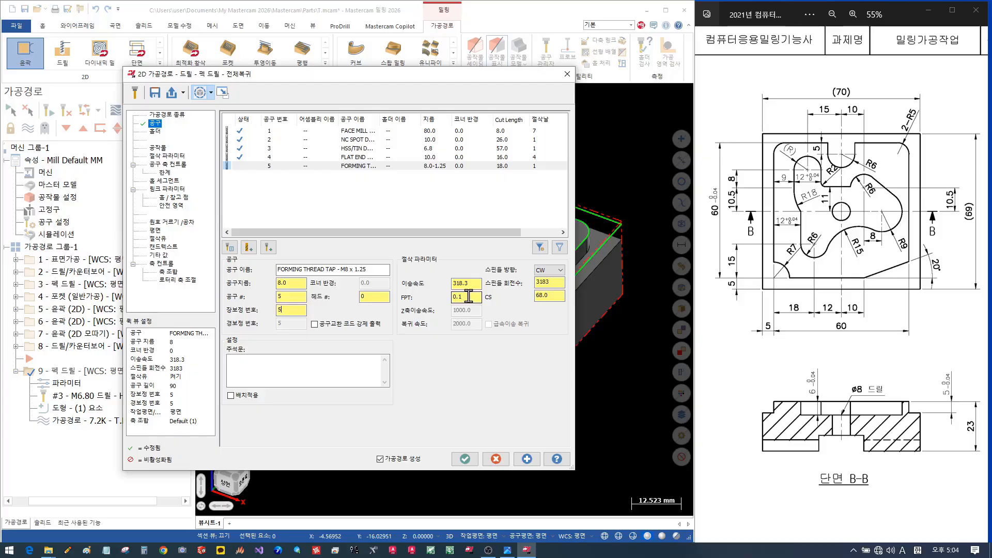
double_click(547, 282)
double_click(465, 283)
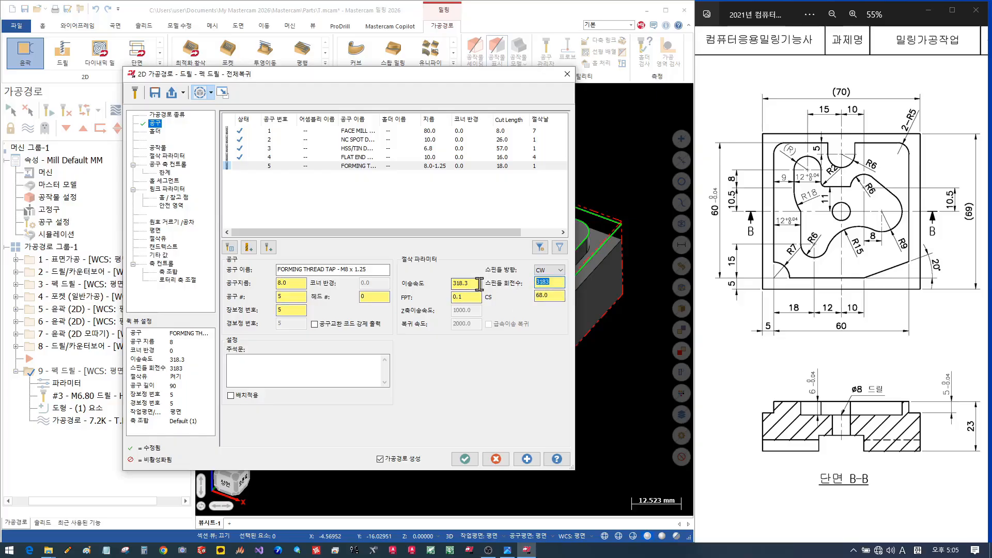
type("5")
left_click(557, 284)
Change operation 9's cut parameters from peck drilling to the Rigid Tapping Cycle.
left_click(169, 189)
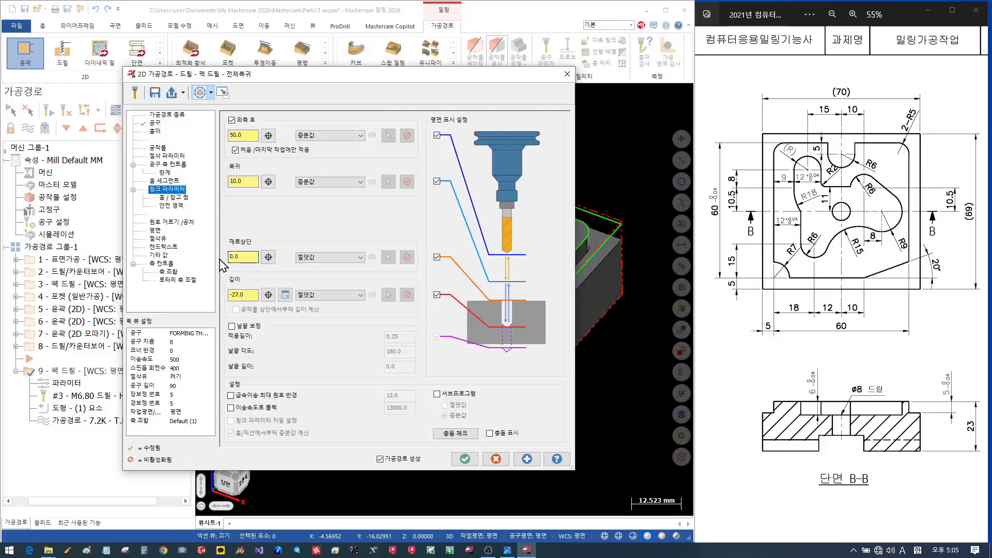
left_click(165, 164)
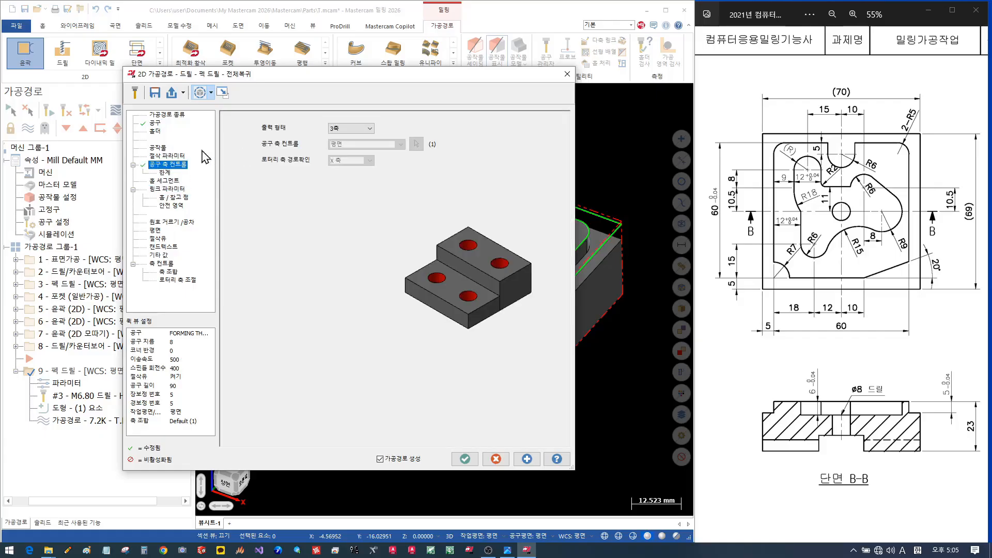
key("Up")
key("Up")
left_click(167, 155)
left_click(372, 147)
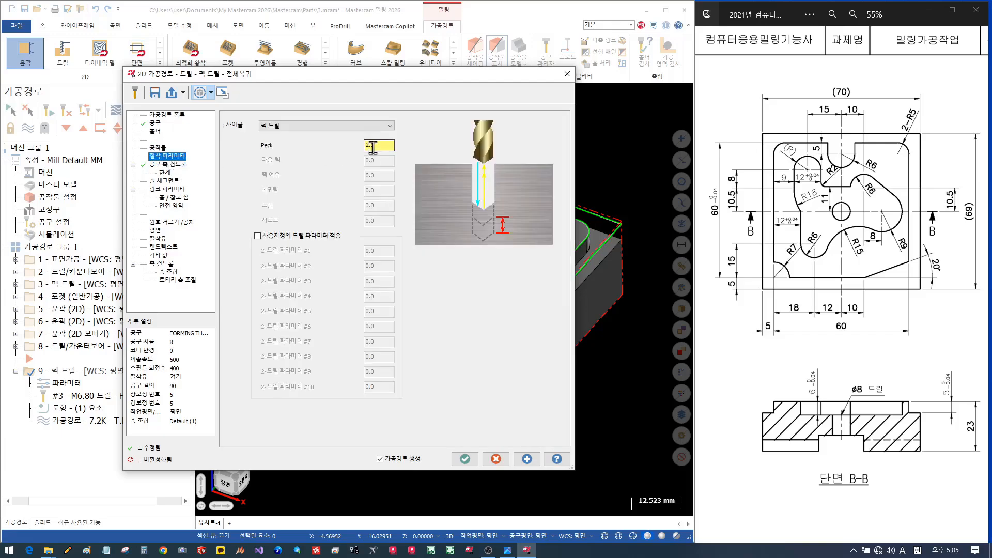
left_click(384, 126)
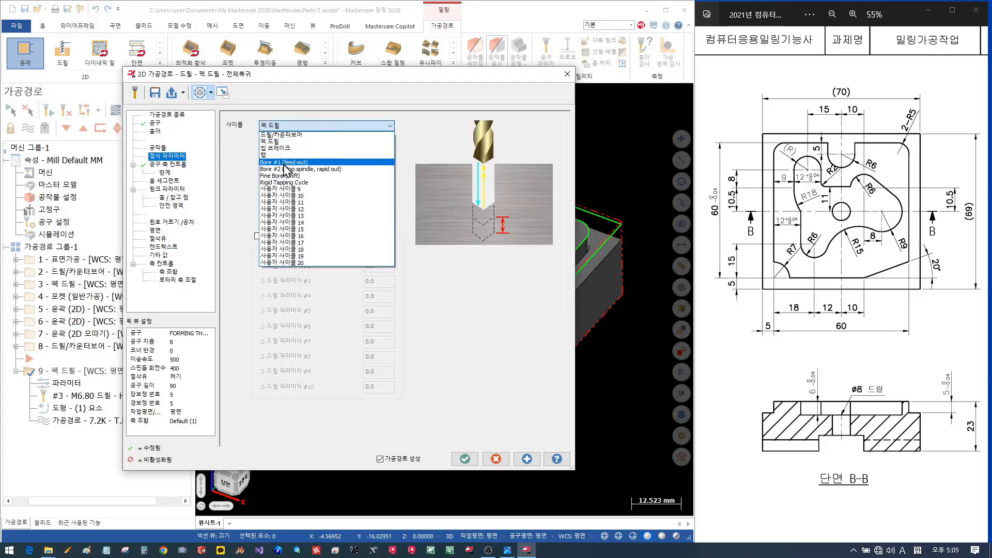
left_click(283, 183)
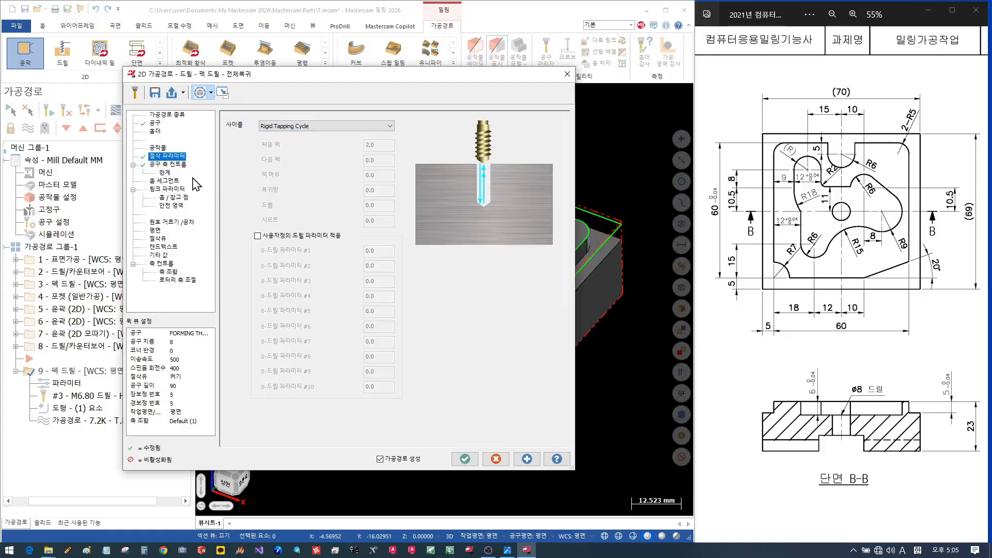
Set the tapping operation's absolute top of stock to -6 and accept the toolpath parameters.
left_click(175, 165)
left_click(164, 180)
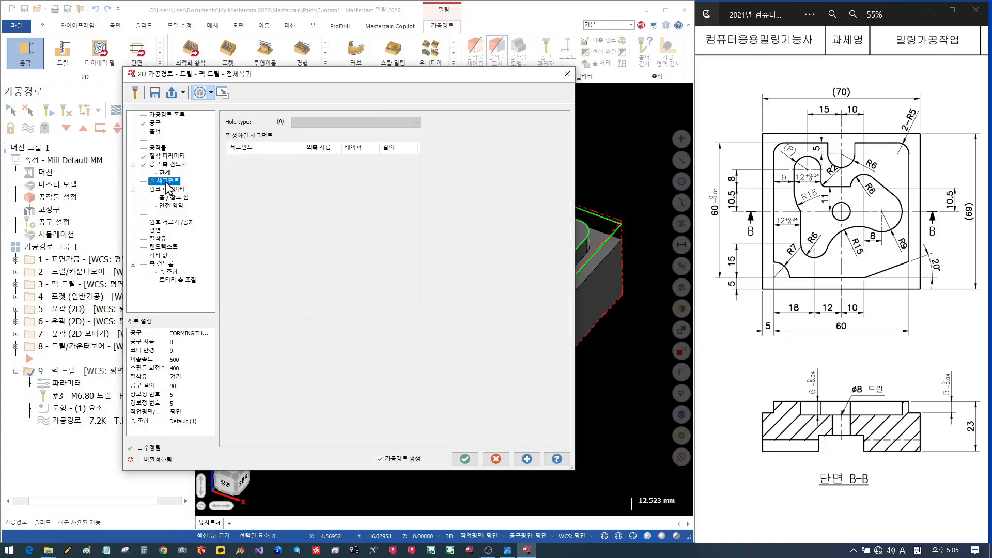
left_click(166, 189)
left_click(251, 295)
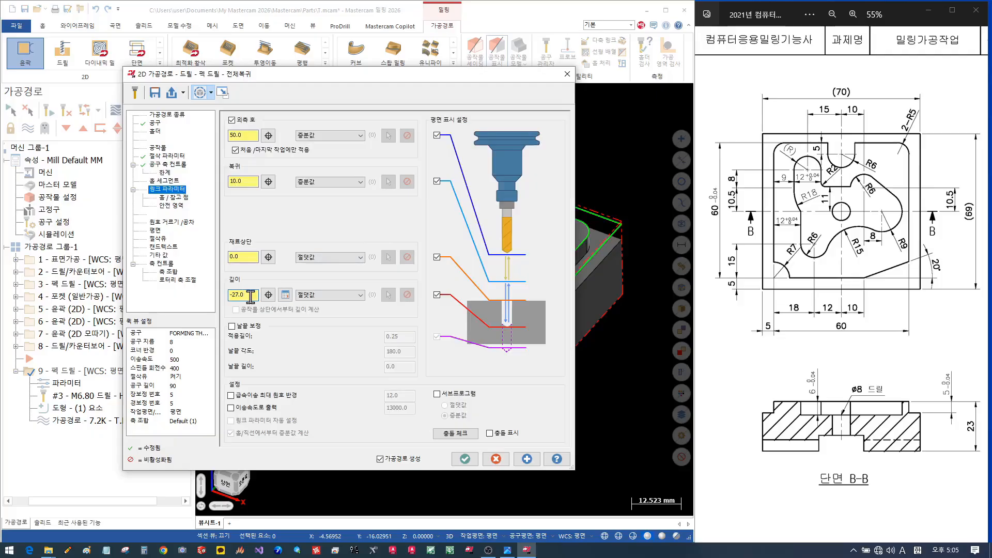
double_click(241, 256)
type("-6")
left_click(250, 296)
left_click(465, 459)
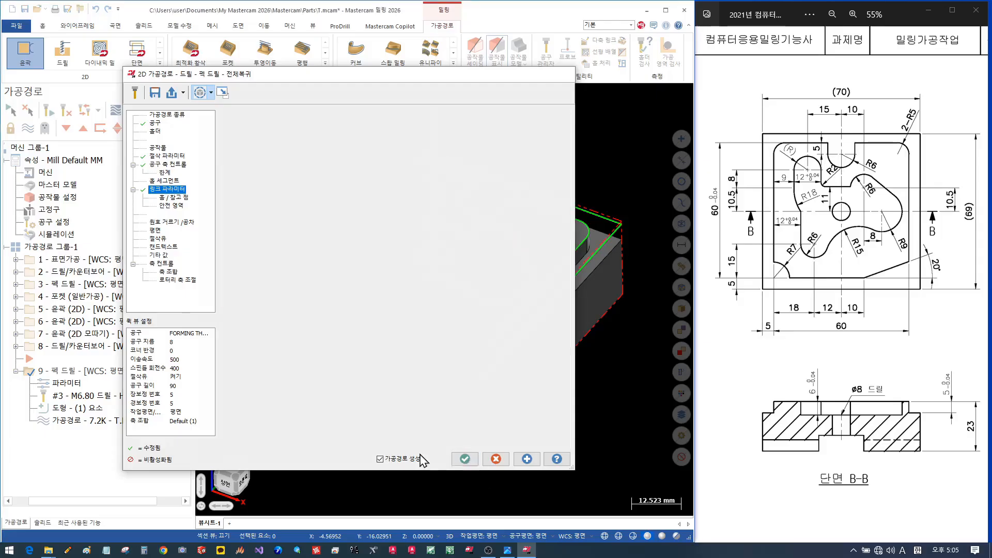
Backplot the rigid tapping toolpath of operation 9 and check the tap's travel through the part in the front view.
scroll(453, 293, "up", 3)
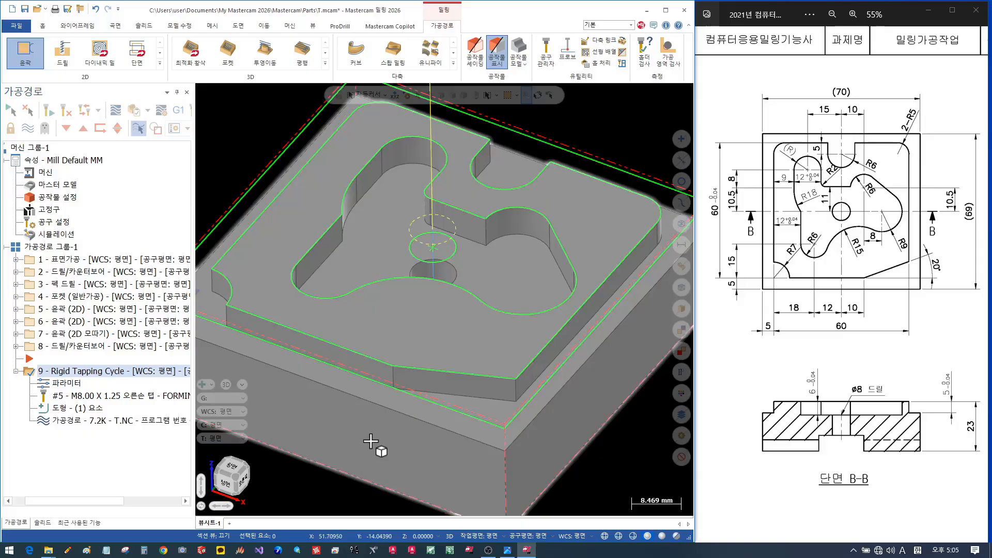
left_click(414, 438)
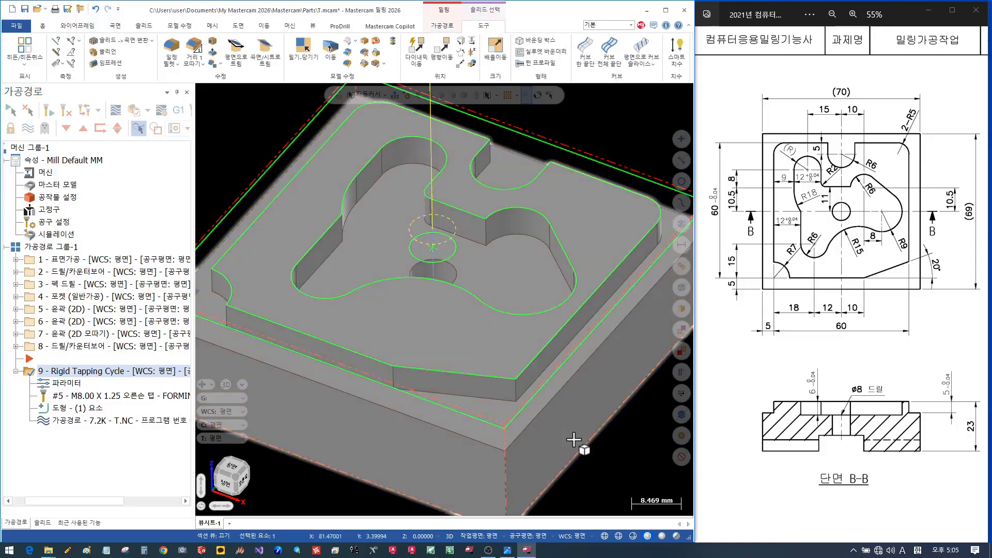
left_click(130, 423)
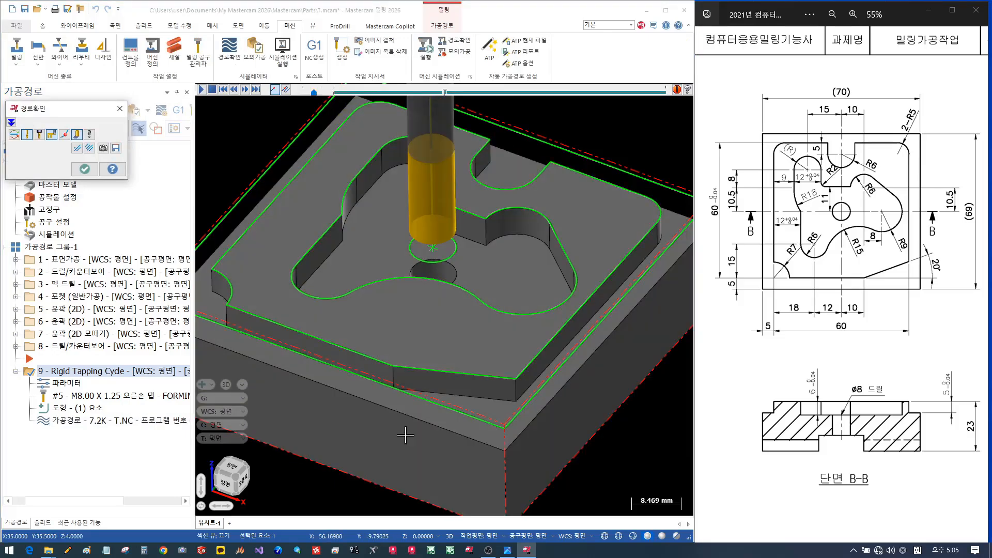
middle_click_drag(405, 414, 448, 409)
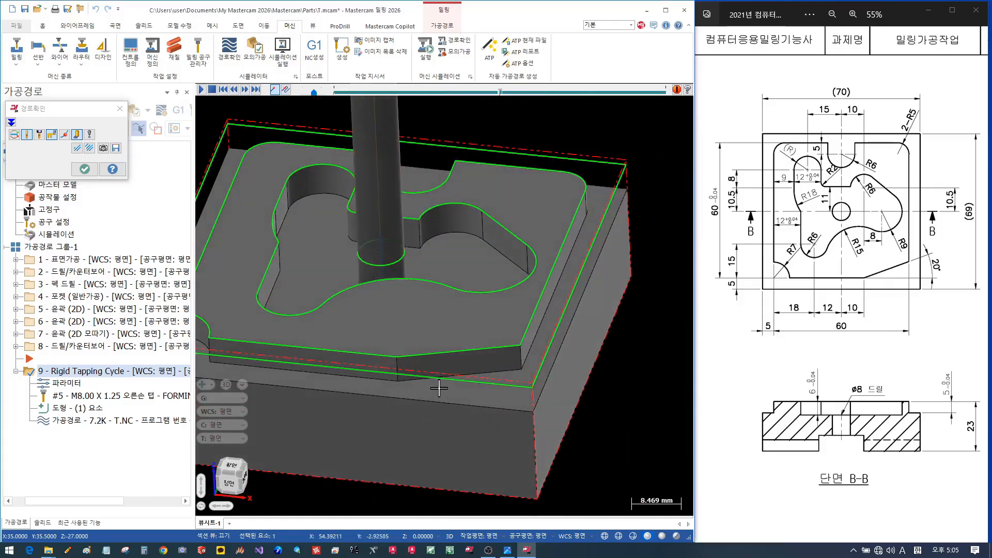
right_click(541, 149)
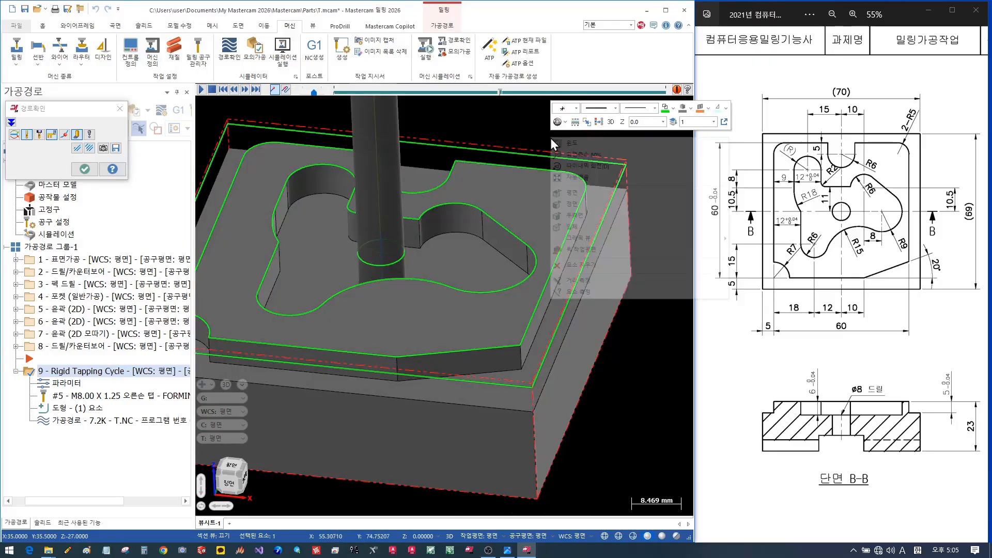
left_click(573, 202)
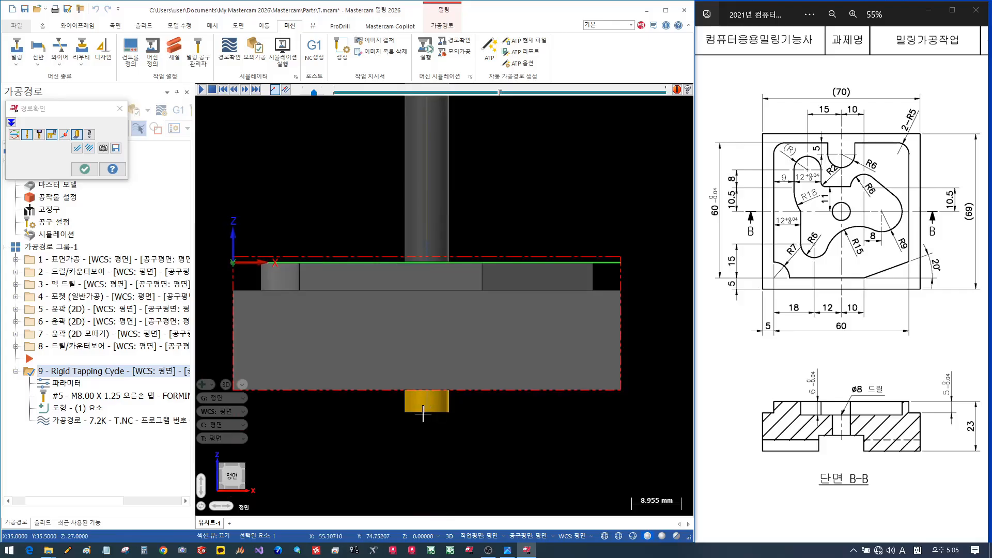
left_click(84, 169)
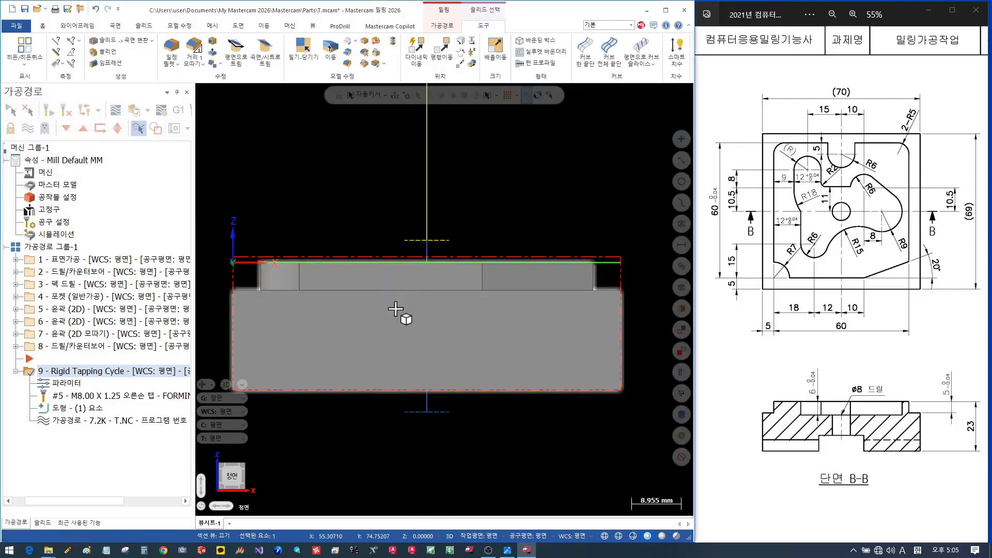
left_click(401, 312)
middle_click_drag(536, 203, 485, 222)
scroll(485, 221, "down", 3)
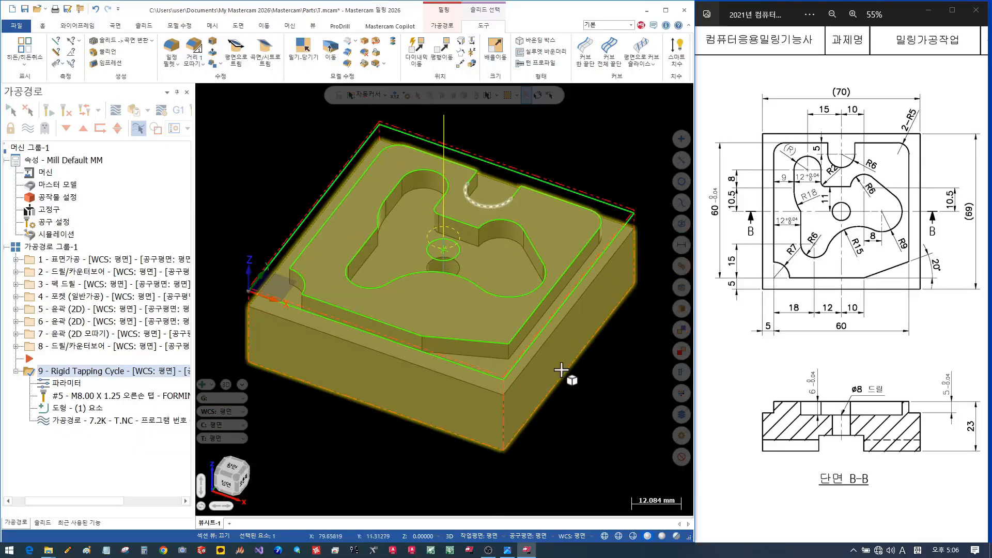
left_click(592, 434)
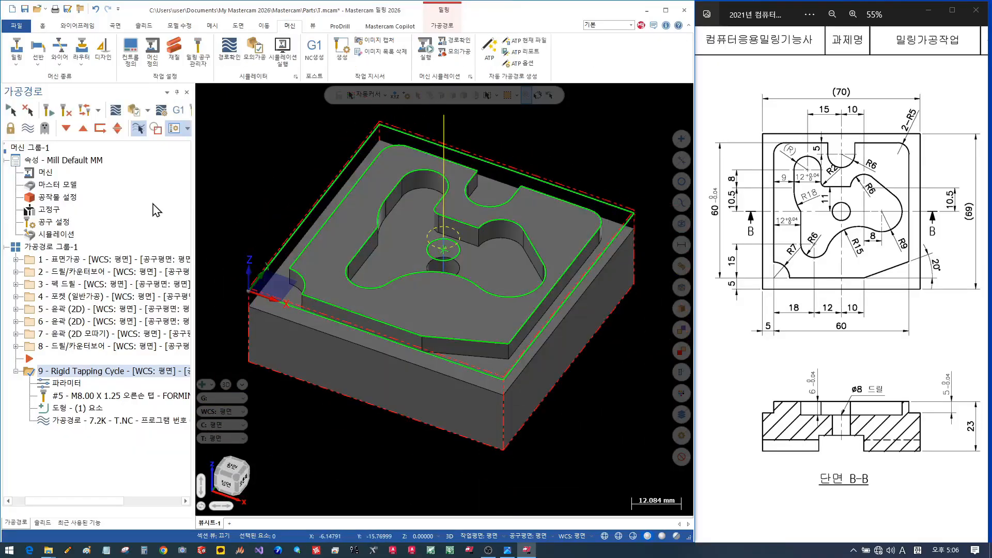
Move the insert position below operation 9, collapse the operation, and save the part over the existing T.mcam file.
left_click(66, 128)
left_click(18, 358)
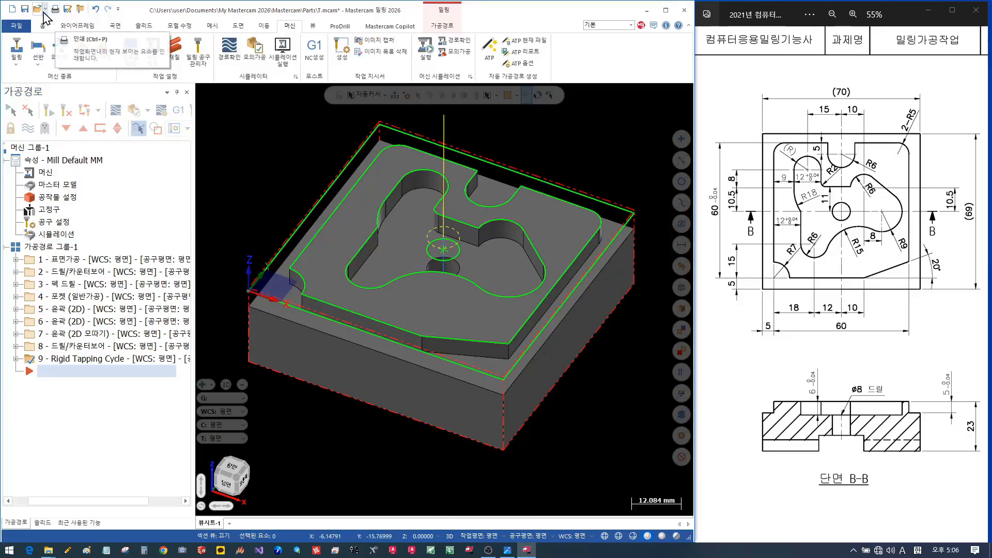
left_click(24, 9)
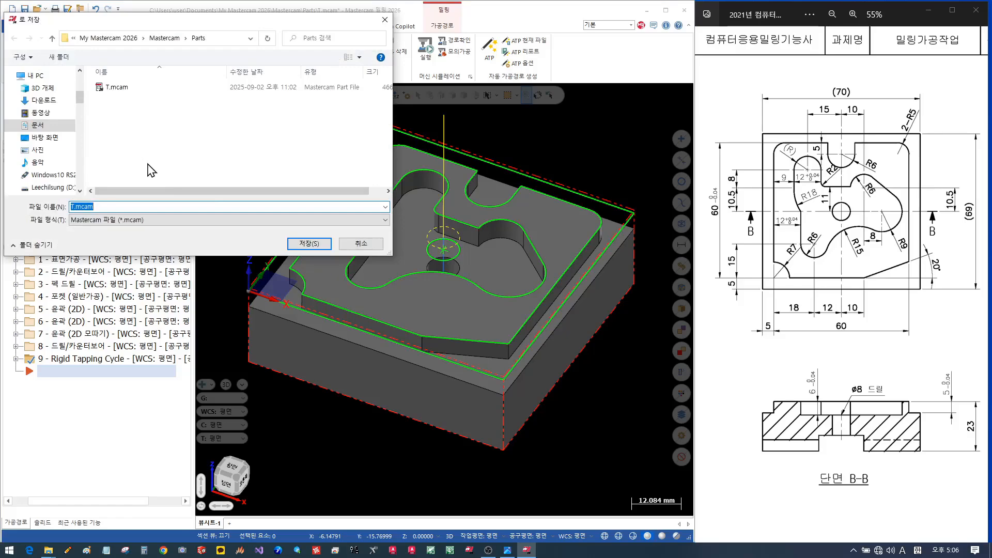
left_click(310, 245)
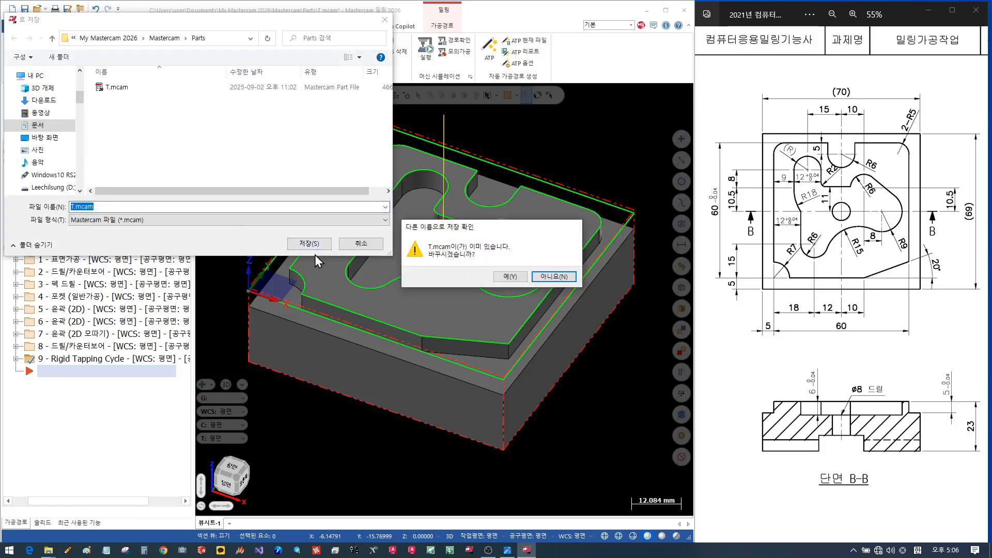
left_click(509, 277)
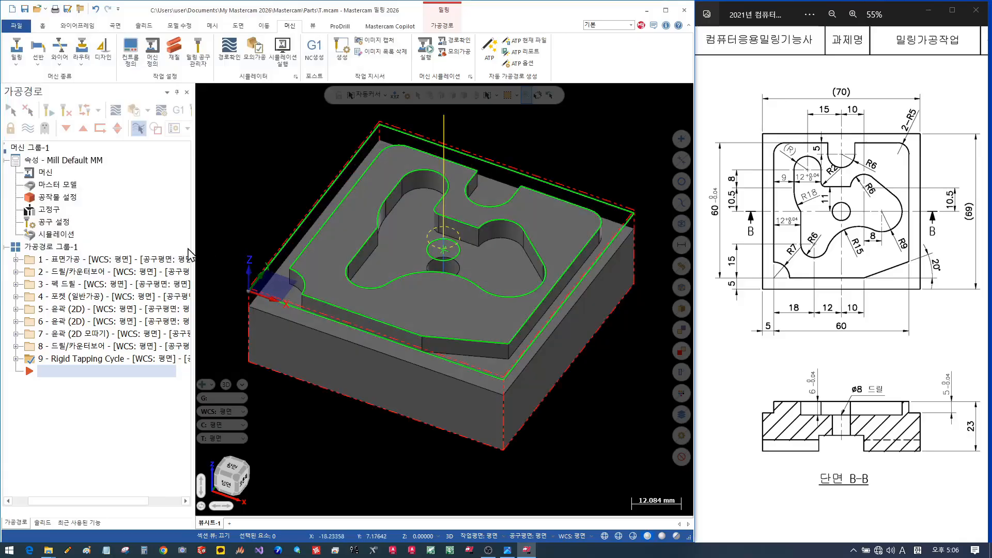
Select the entire toolpath group to display and review the paths of all nine operations on the part.
left_click(61, 250)
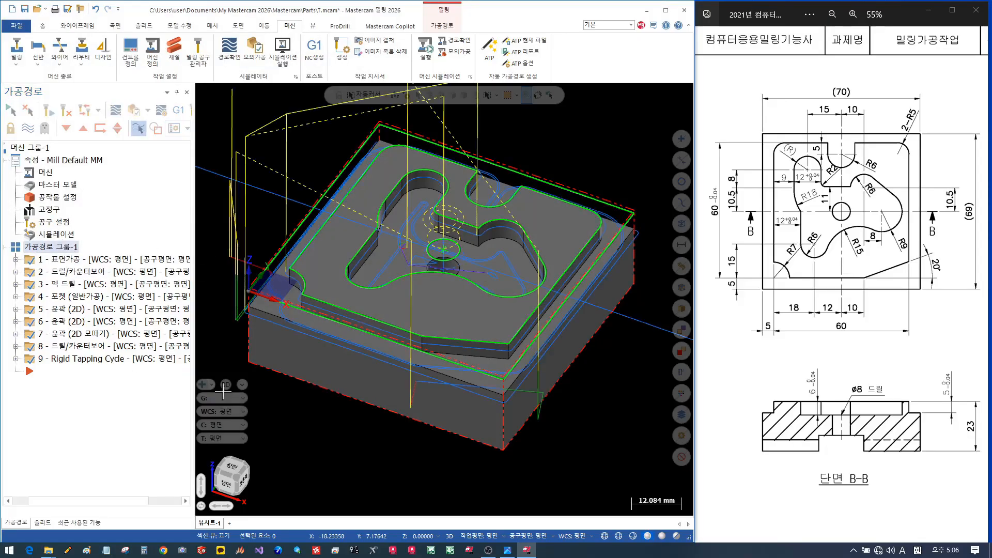
scroll(510, 346, "down", 1)
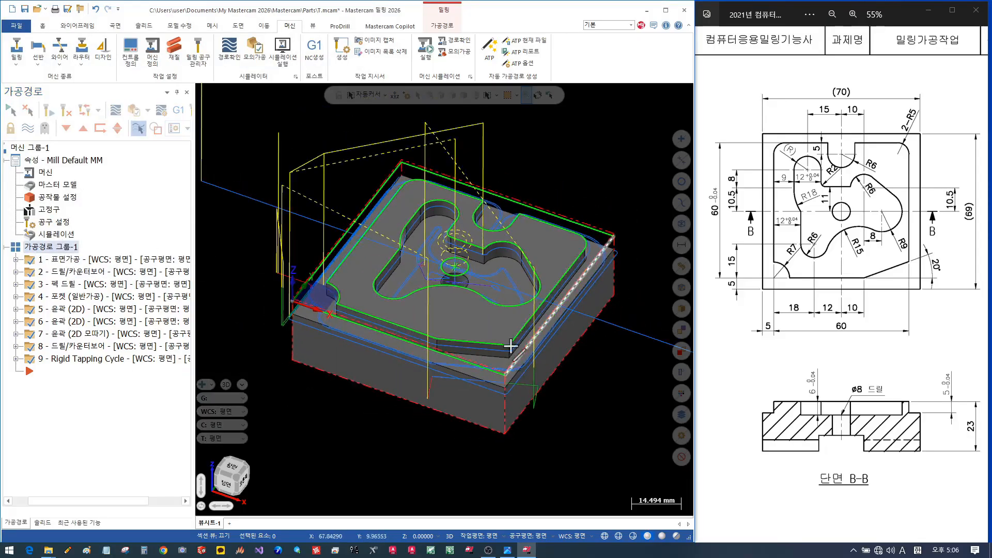
mouse_move(500, 322)
middle_mouse_down()
mouse_move(496, 305)
mouse_move(513, 329)
middle_mouse_up()
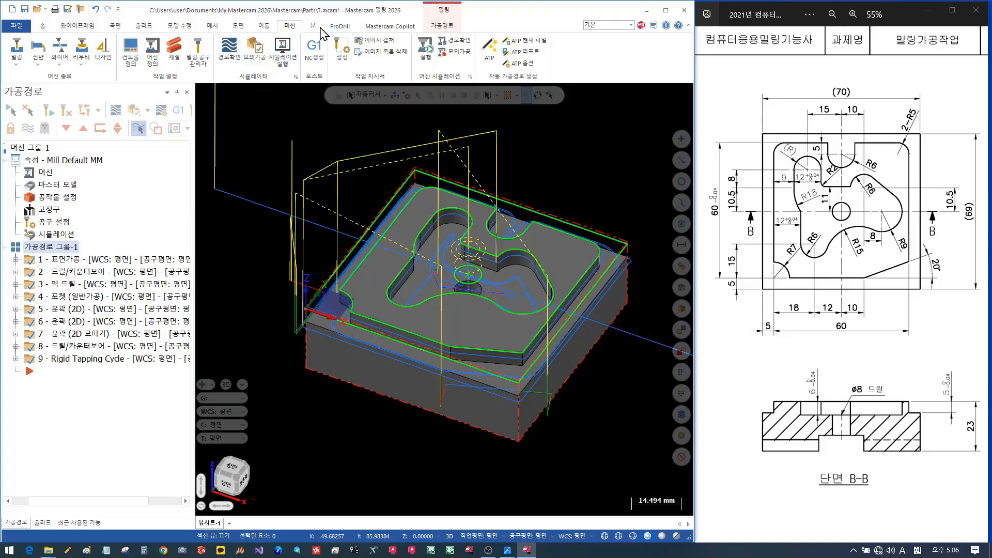
Create a stock model operation named 1 from the stock setup, with every operation in the toolpath group as a source operation.
left_click(442, 26)
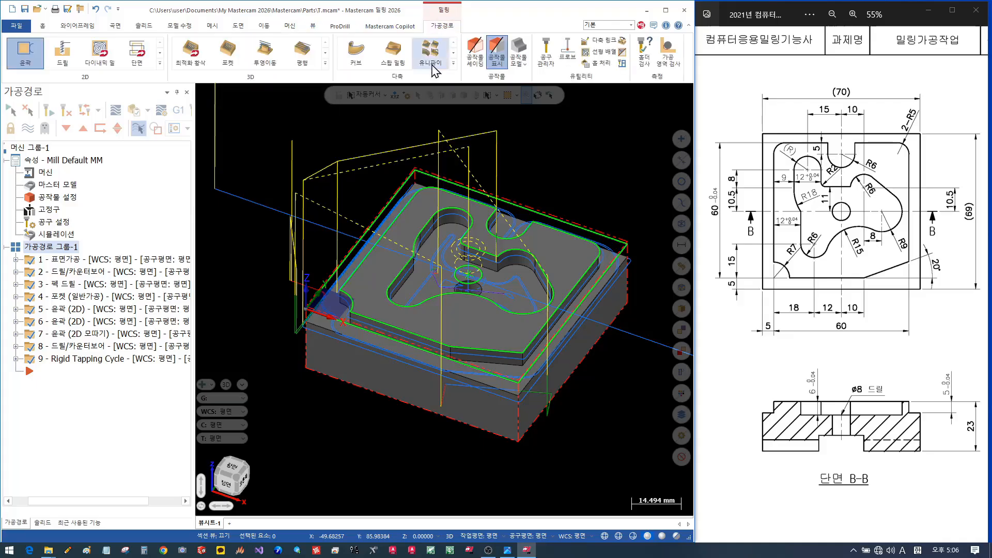
left_click(518, 51)
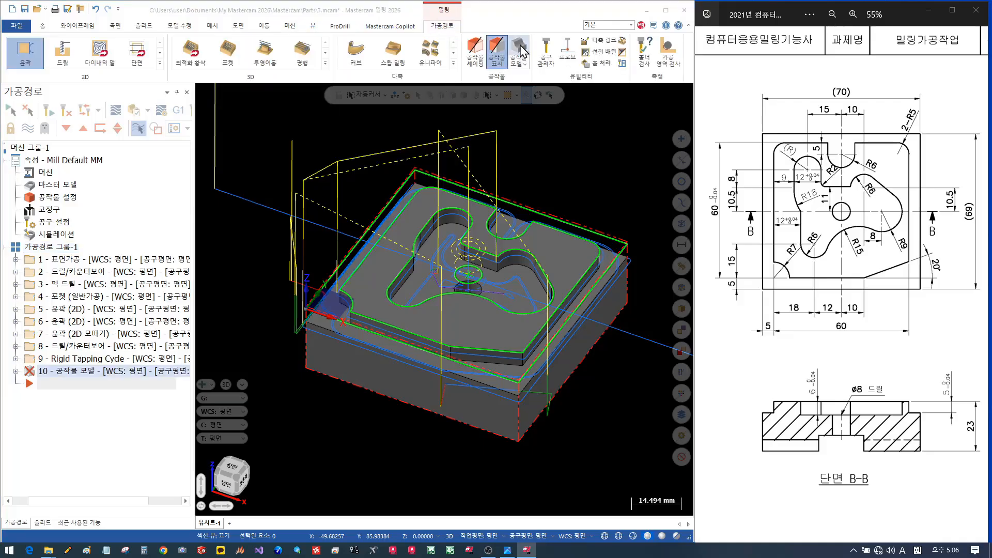
left_click(317, 120)
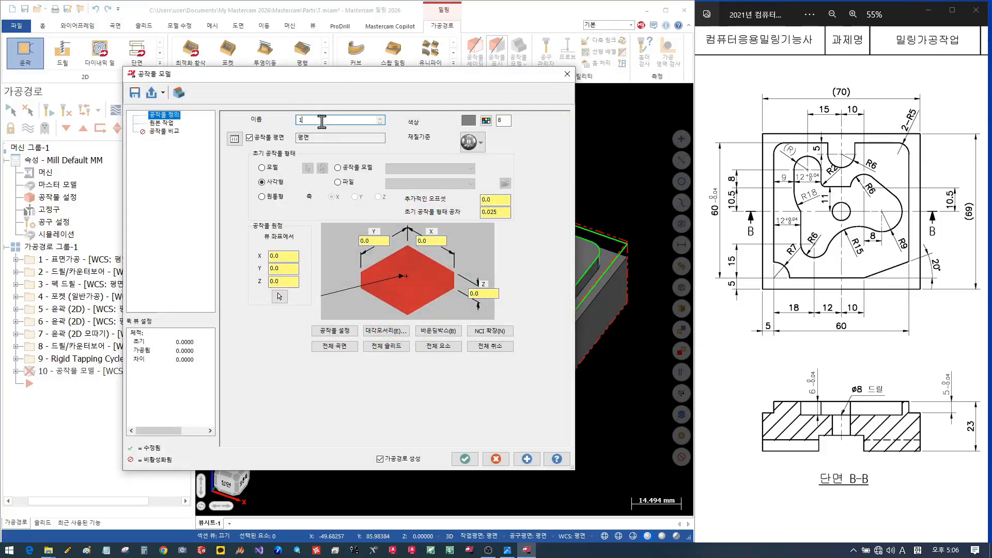
left_click(349, 333)
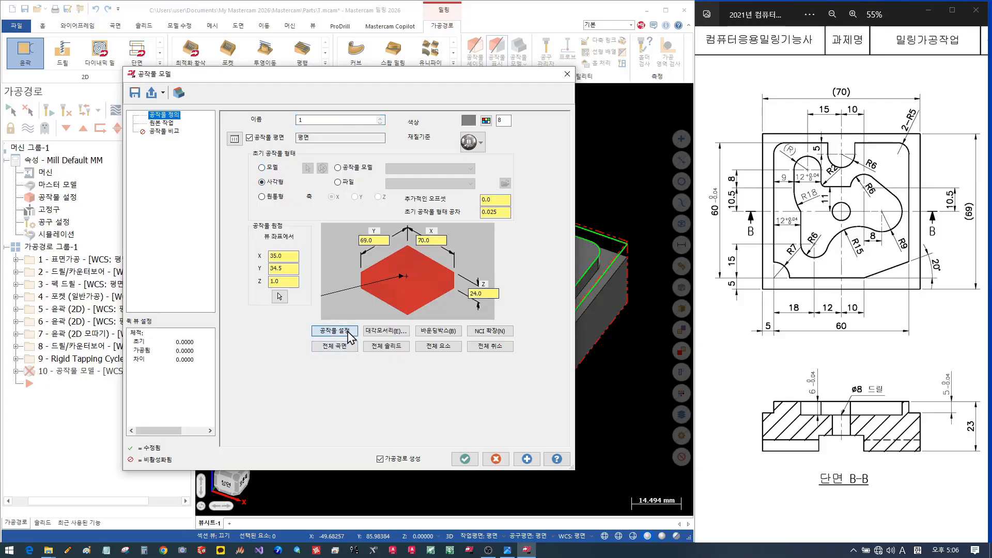
left_click(164, 124)
left_click(380, 198)
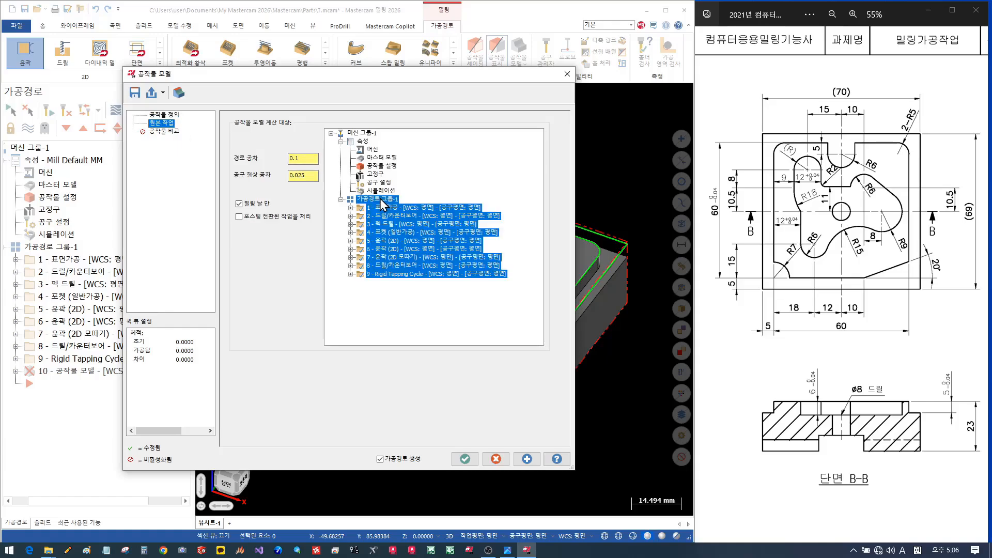
Enable stock comparison with the part solid as the comparison model, and accept the stock model parameters.
left_click(164, 132)
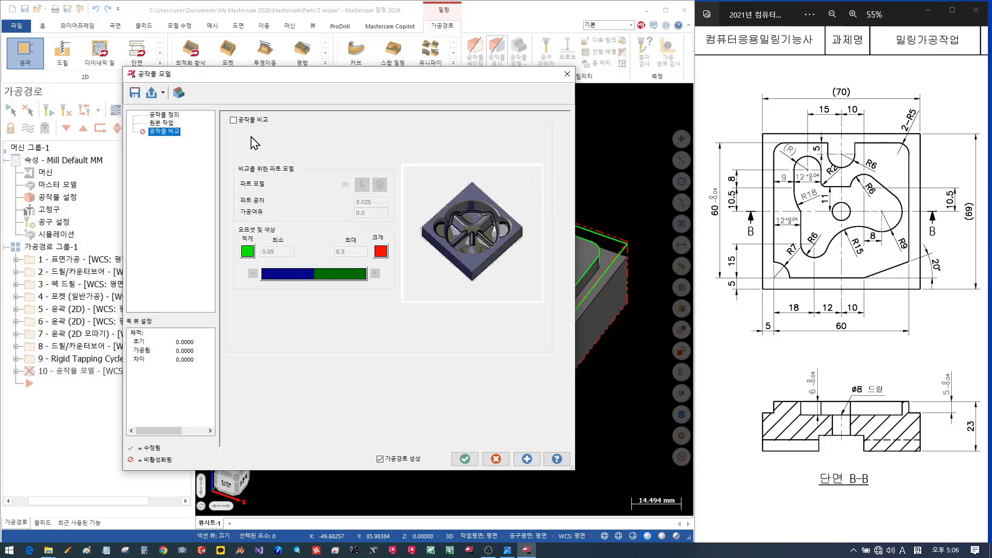
left_click(247, 122)
left_click(362, 184)
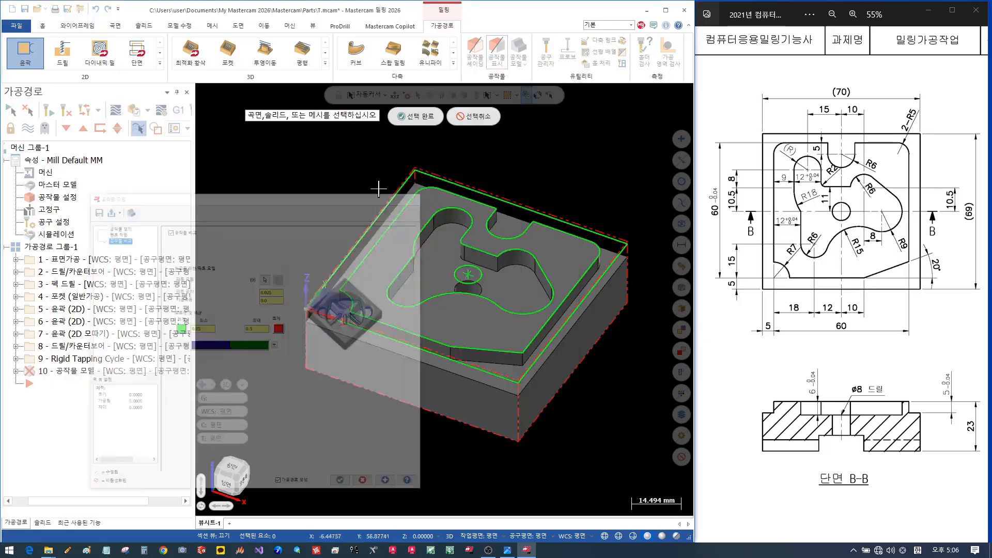
left_click(434, 244)
left_click(415, 116)
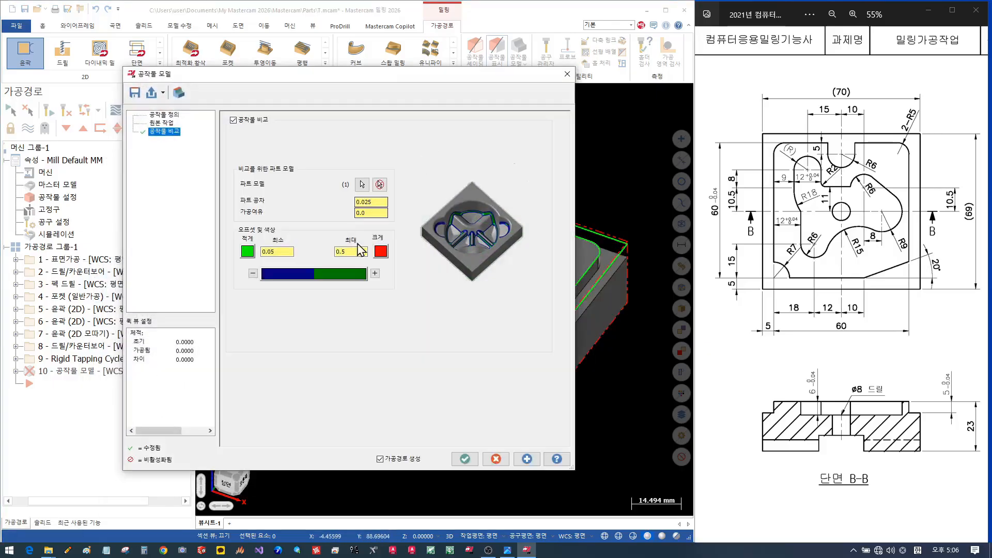
left_click(471, 461)
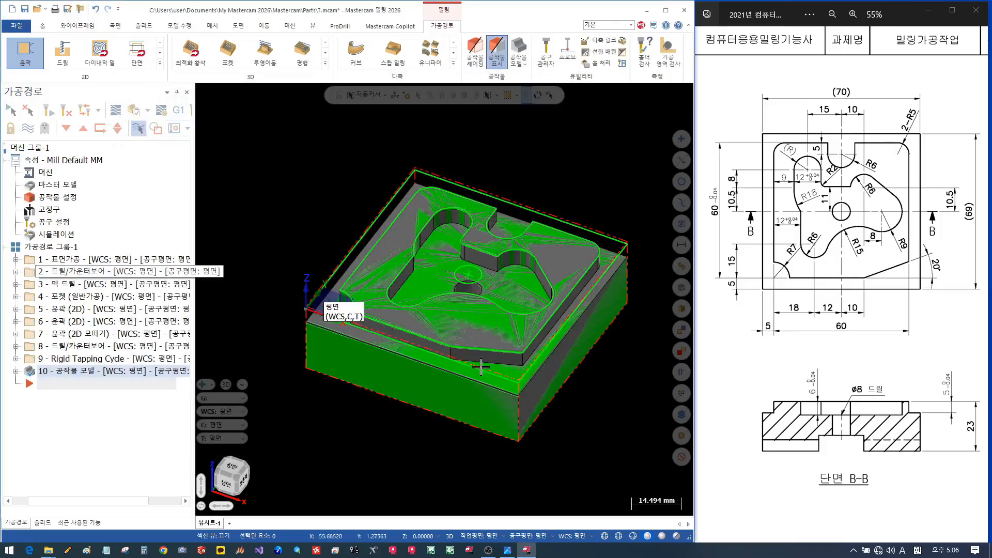
Hide the part solid and its wireframe geometry so only the compared stock model is displayed.
scroll(509, 381, "up", 2)
scroll(509, 354, "up", 3)
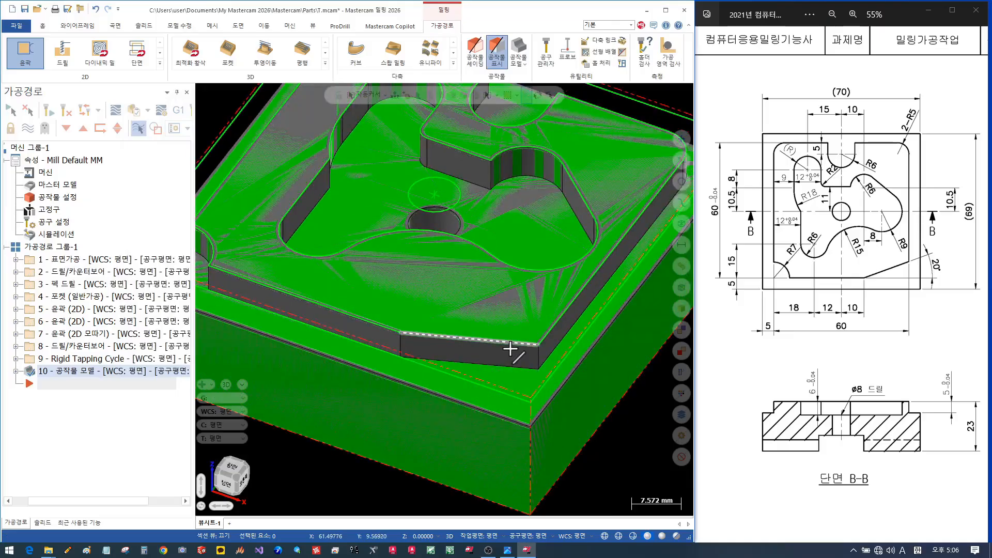
middle_click_drag(510, 344, 487, 332)
left_click(436, 246)
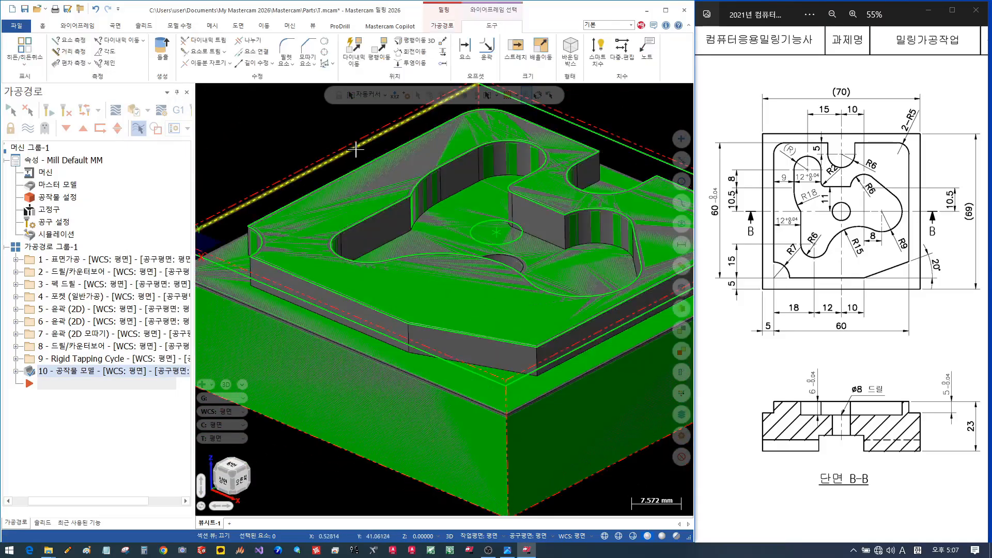
scroll(430, 235, "down", 3)
key("Escape")
key("alt+t")
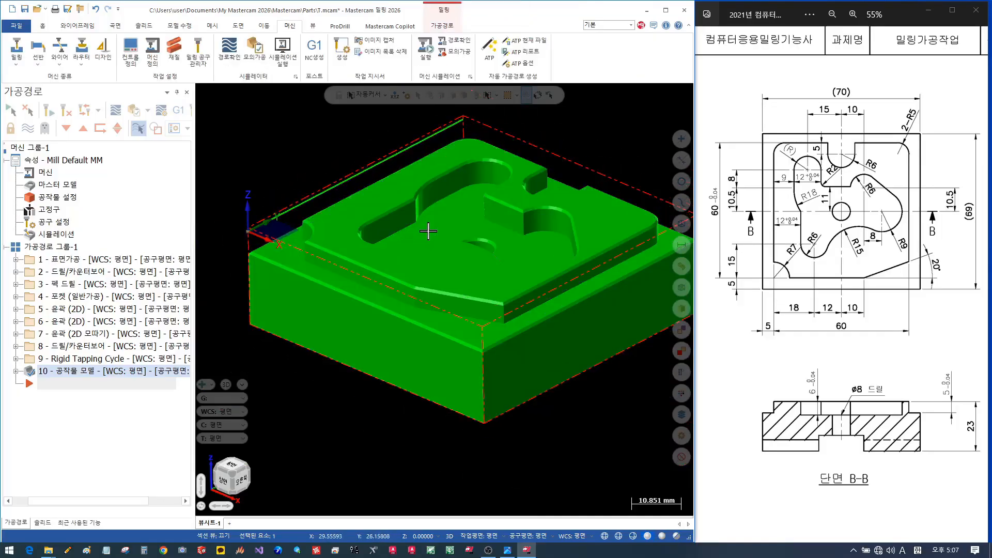
Examine the compared stock model from above and below, checking the pocket, chamfered edges and through hole.
middle_click_drag(456, 259, 465, 281)
scroll(556, 345, "up", 5)
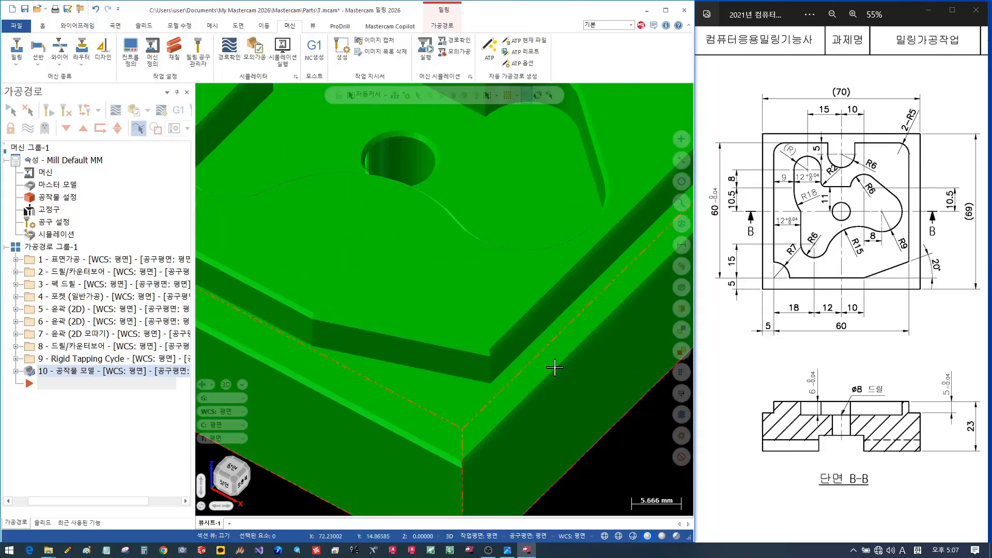
scroll(580, 372, "down", 5)
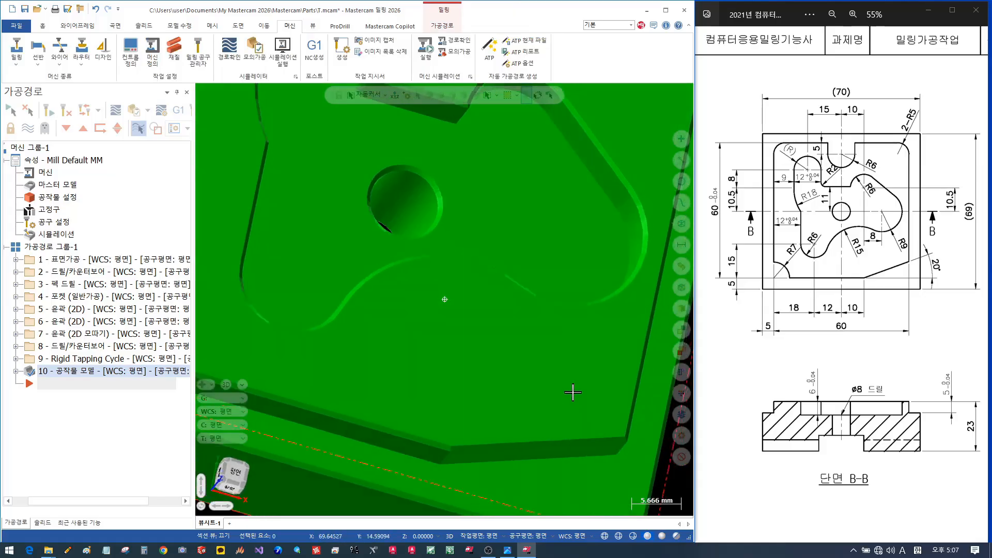
middle_click_drag(413, 327, 347, 226)
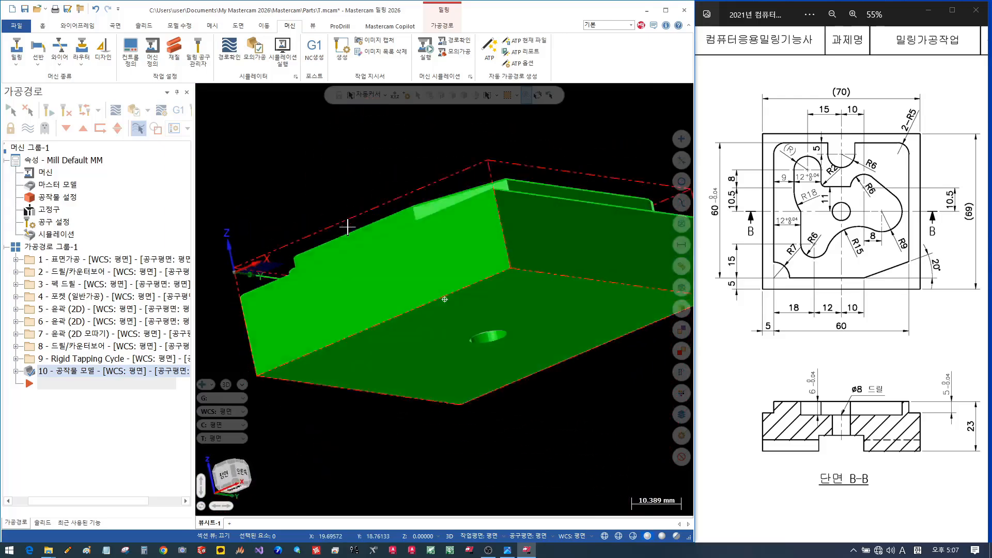
middle_click_drag(345, 306, 342, 319)
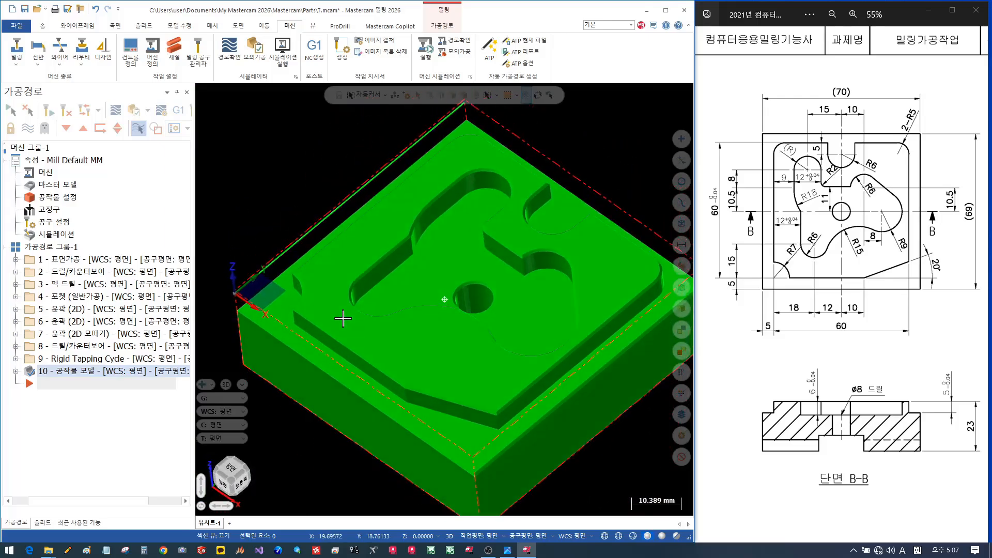
scroll(482, 256, "up", 2)
scroll(465, 233, "down", 1)
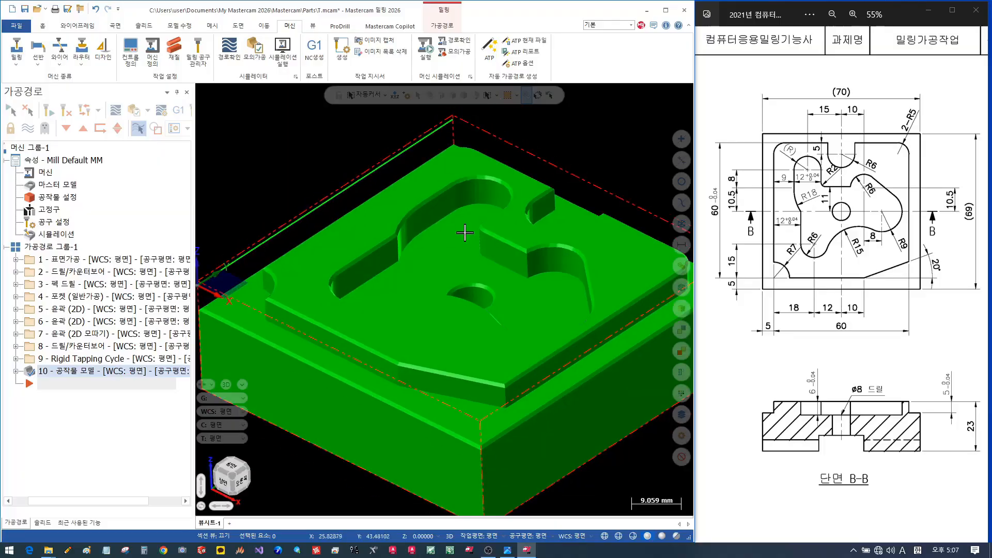
middle_click_drag(428, 276, 442, 285)
scroll(402, 194, "down", 2)
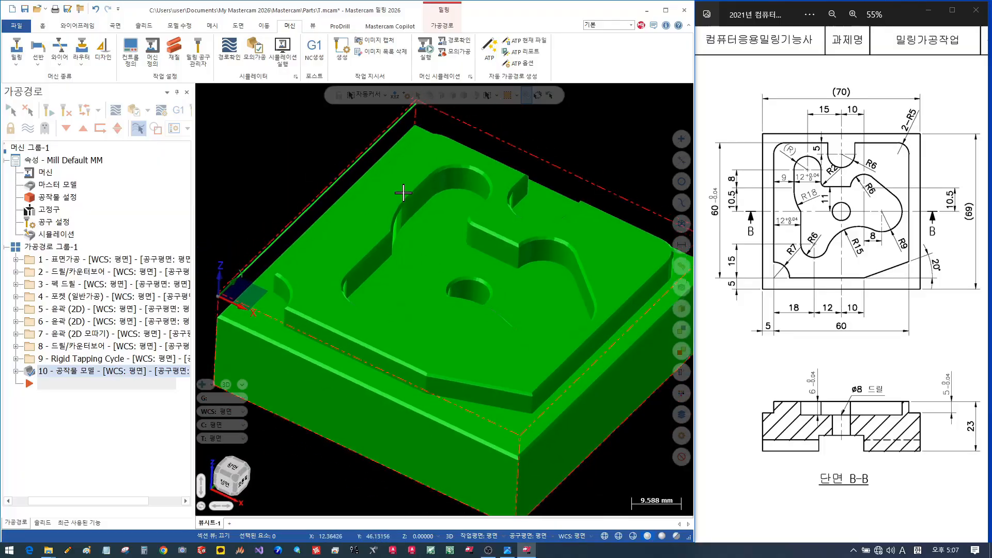
Verify all operations of the toolpath group by running the solid machining simulation through to the end.
left_click(56, 247)
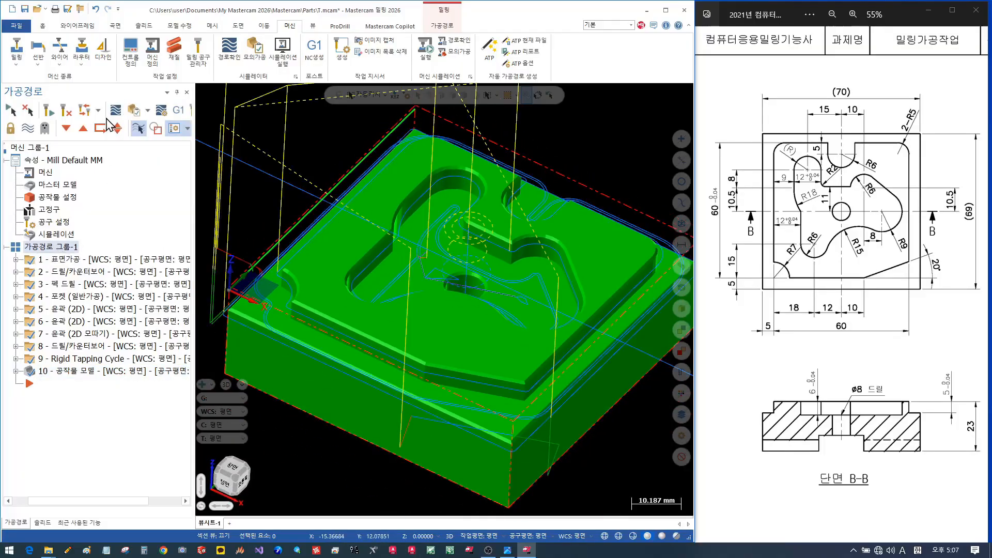
left_click(131, 111)
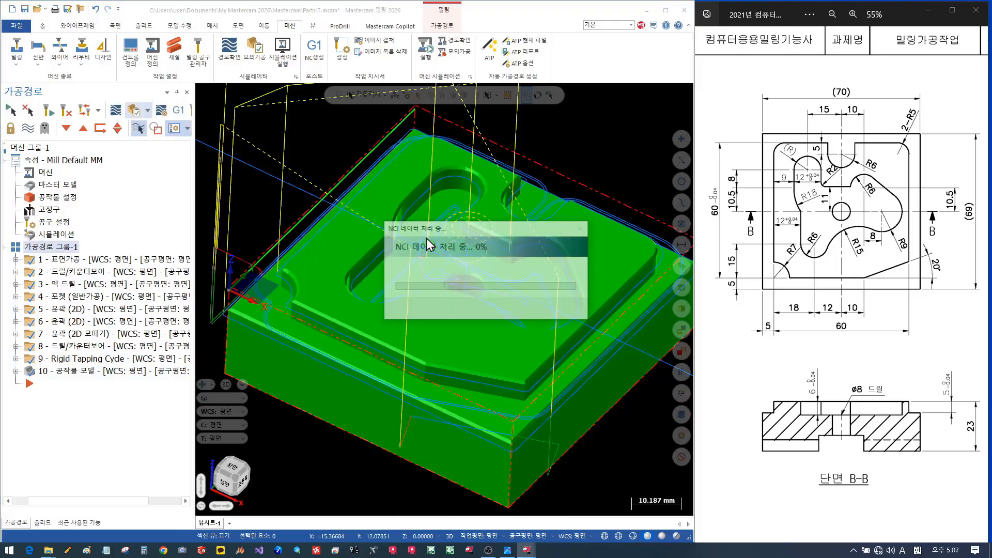
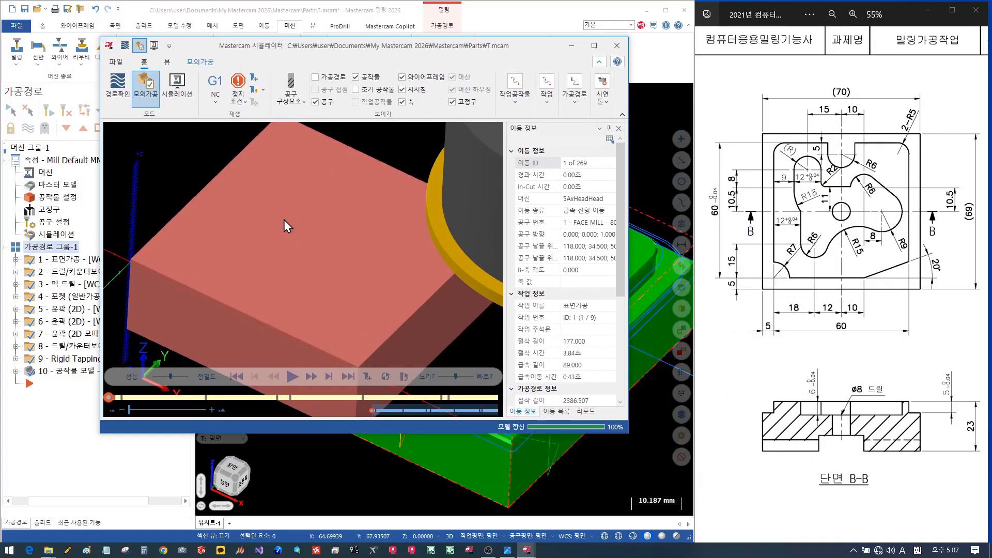
left_click(292, 376)
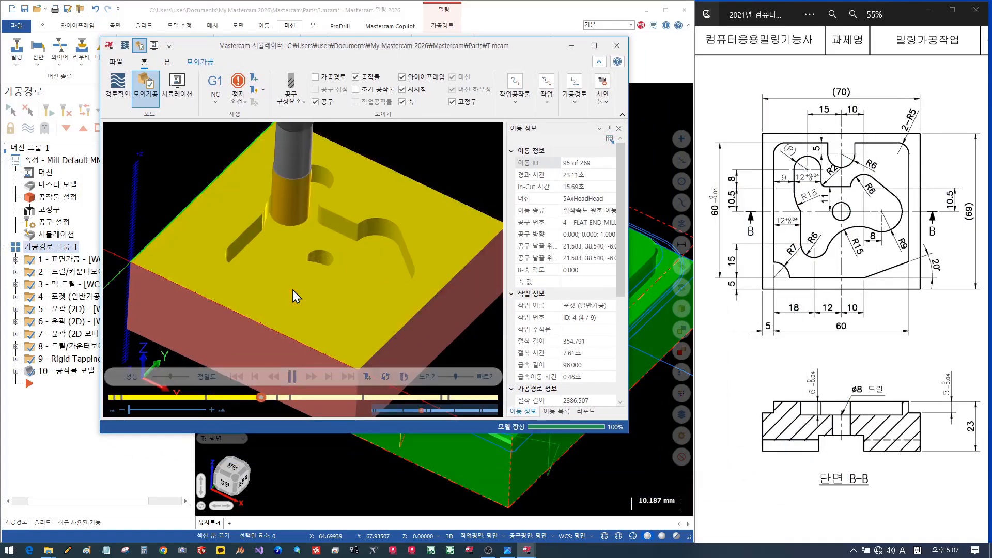
left_click(116, 62)
left_click(117, 65)
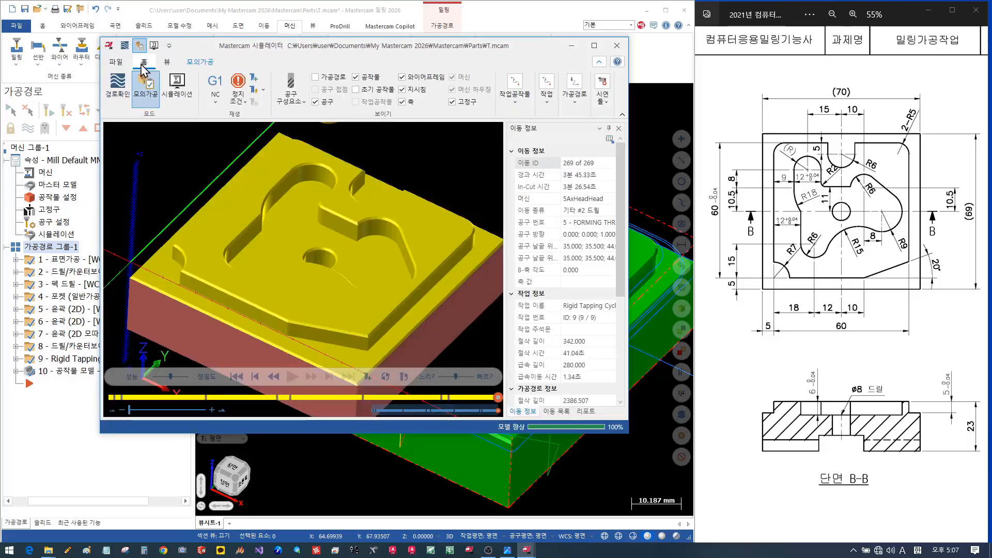
Turn on the color loop in the verification, inspect the color-coded cuts on the stock, and close the simulator.
left_click(167, 62)
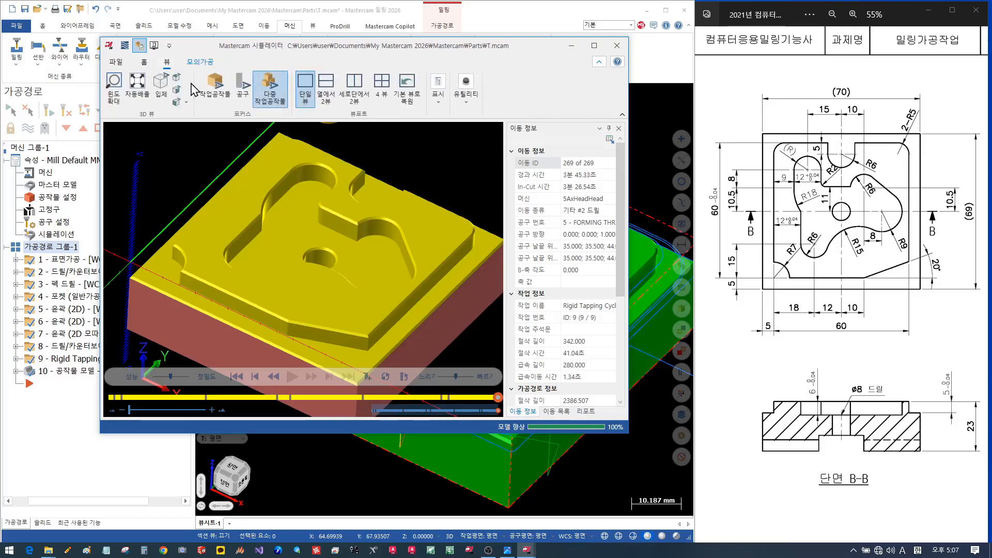
left_click(200, 62)
left_click(118, 89)
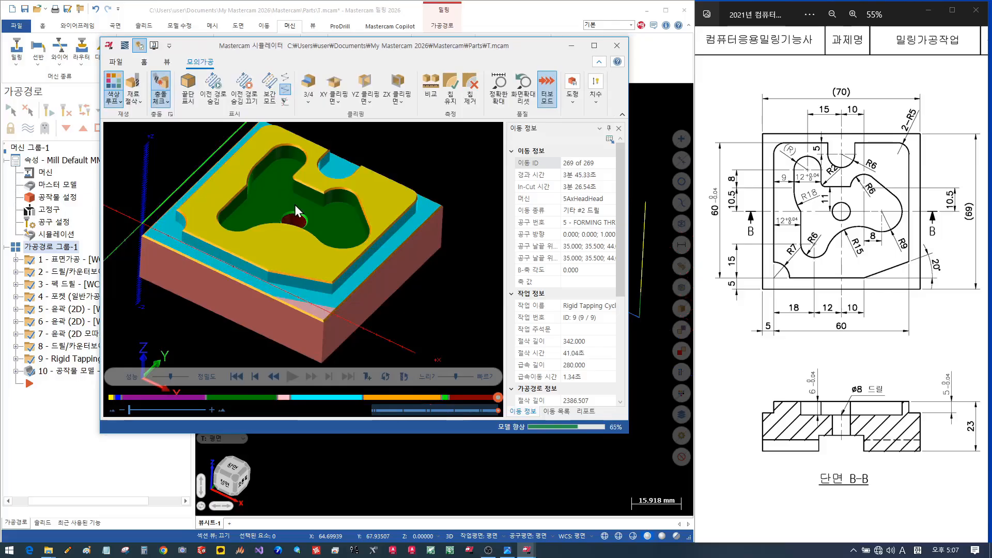
middle_click_drag(294, 205, 310, 222)
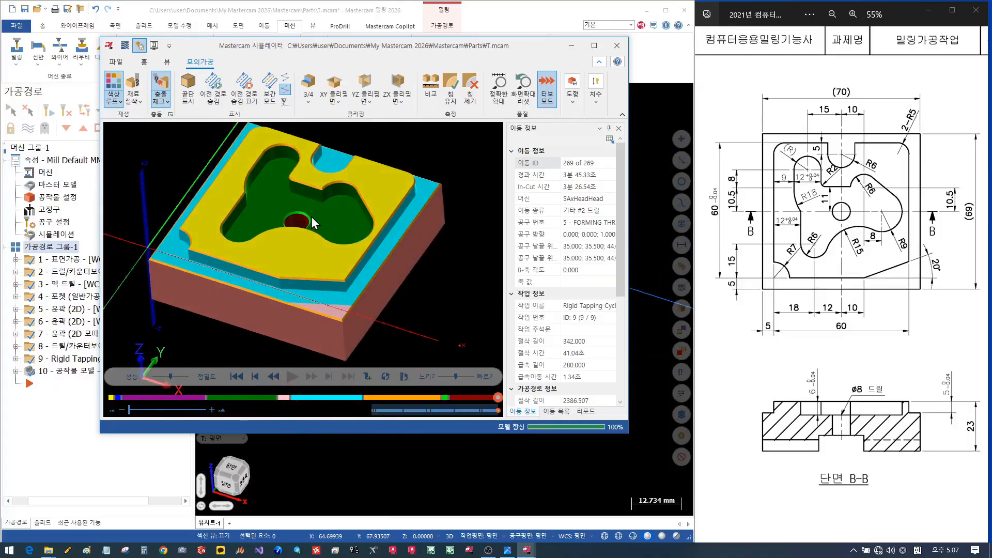
left_click(616, 46)
scroll(433, 150, "up", 2)
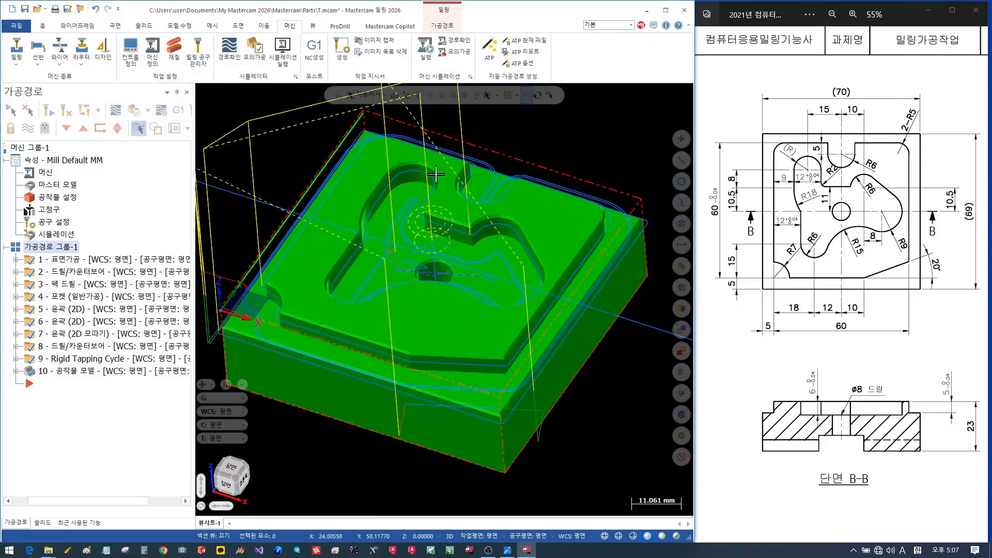
Choose 1_3AXGEN_VMC as the machine in the machine group's simulation settings.
left_click(296, 76)
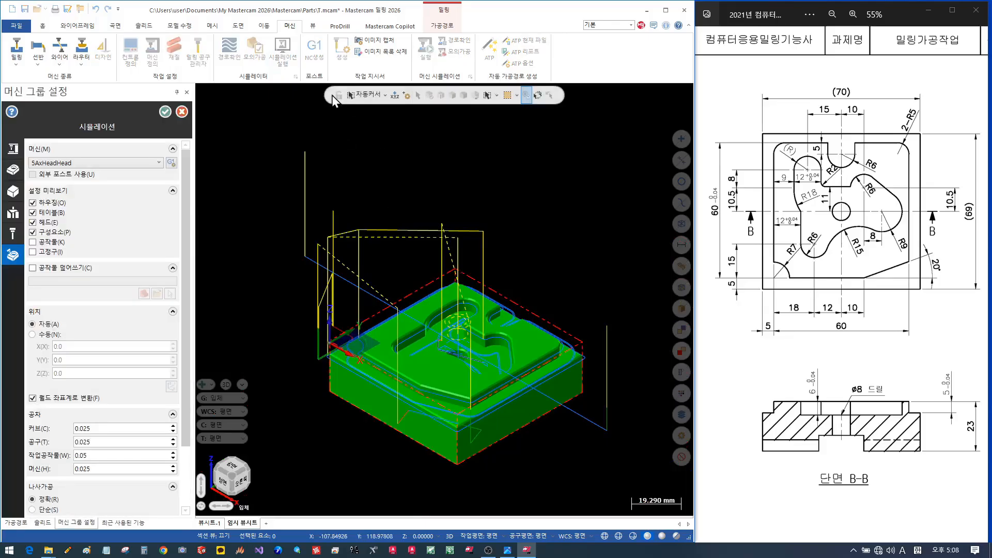
left_click(112, 163)
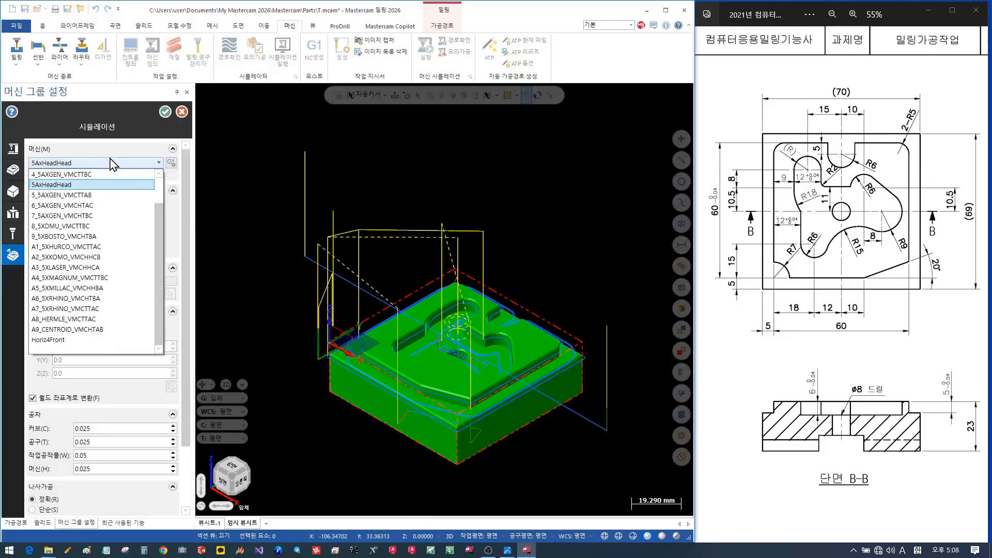
scroll(161, 195, "up", 1)
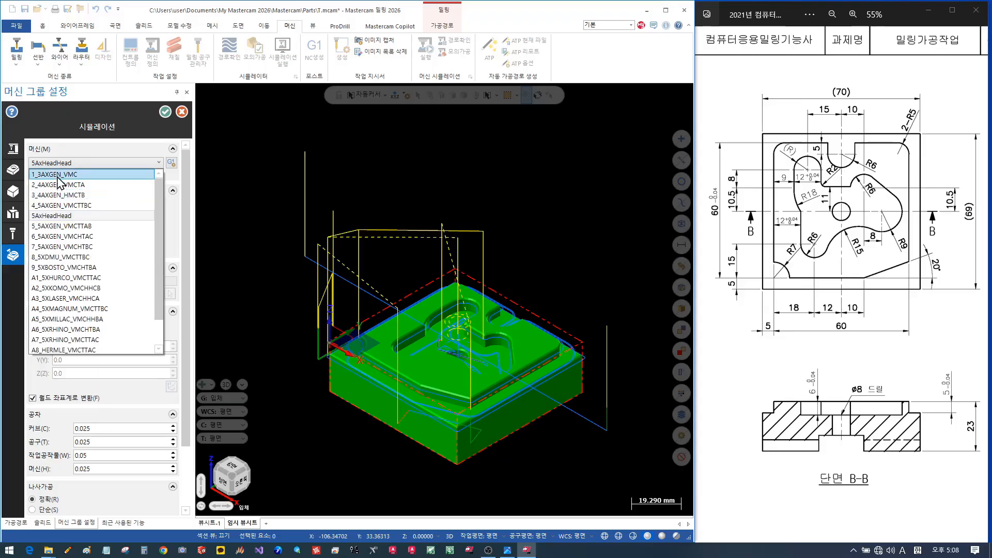
left_click(78, 174)
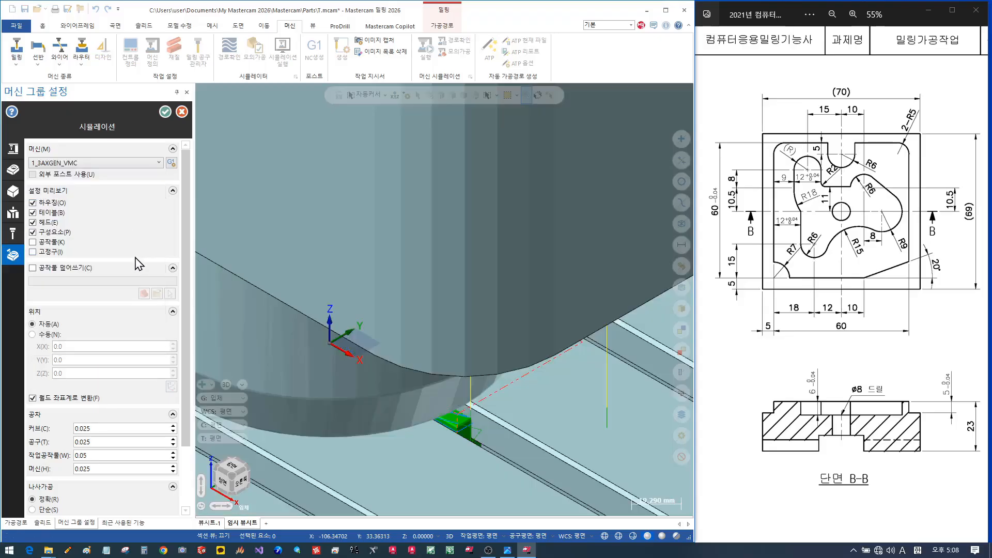
scroll(356, 264, "down", 3)
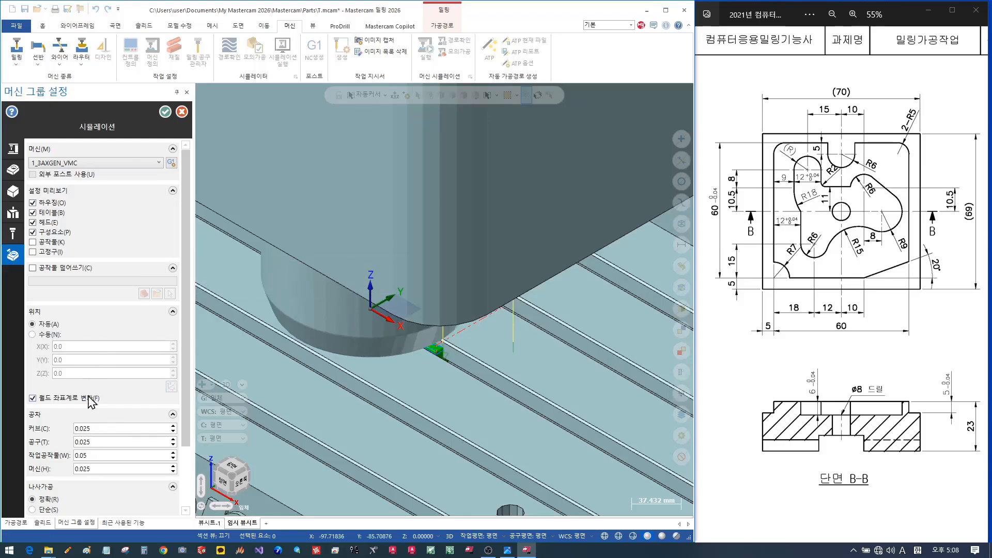
Switch the part's position on the machine table to manual and set its Z value to 30.
left_click(50, 336)
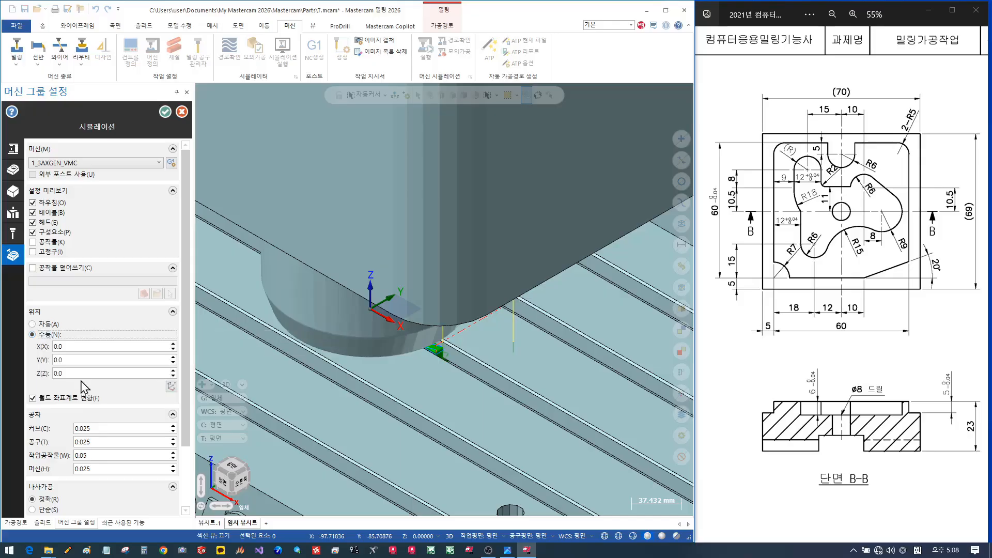
double_click(81, 373)
type("30")
key("Return")
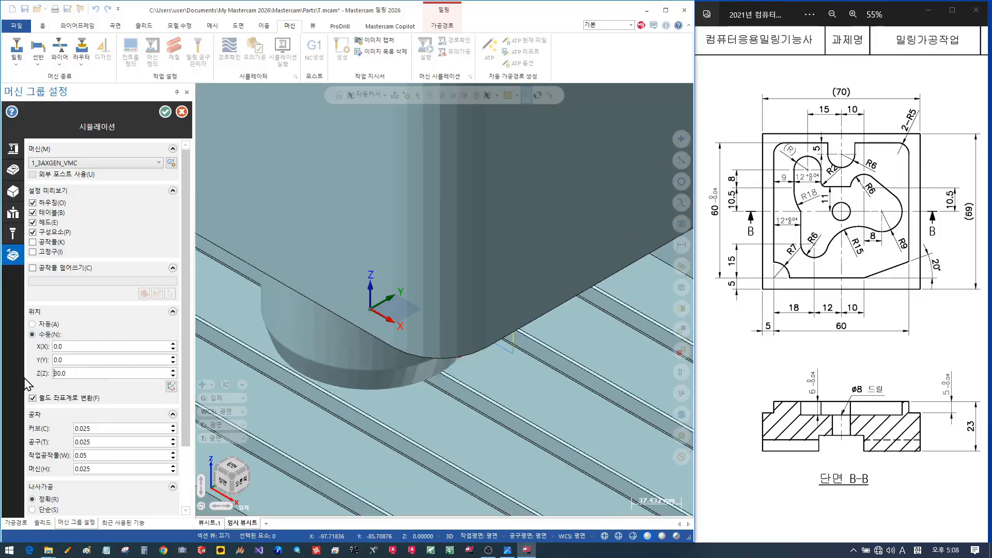
scroll(441, 356, "down", 3)
mouse_move(442, 356)
middle_mouse_down()
mouse_move(391, 330)
mouse_move(450, 359)
middle_mouse_up()
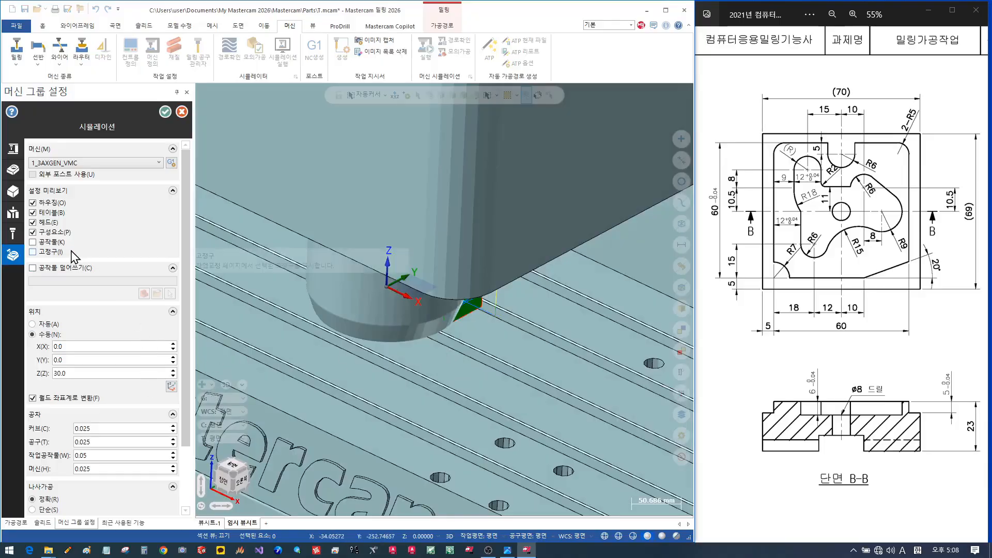
Include the stock in the setup preview, toggle the stock override on and back off, and accept the simulation settings.
left_click_drag(185, 273, 184, 345)
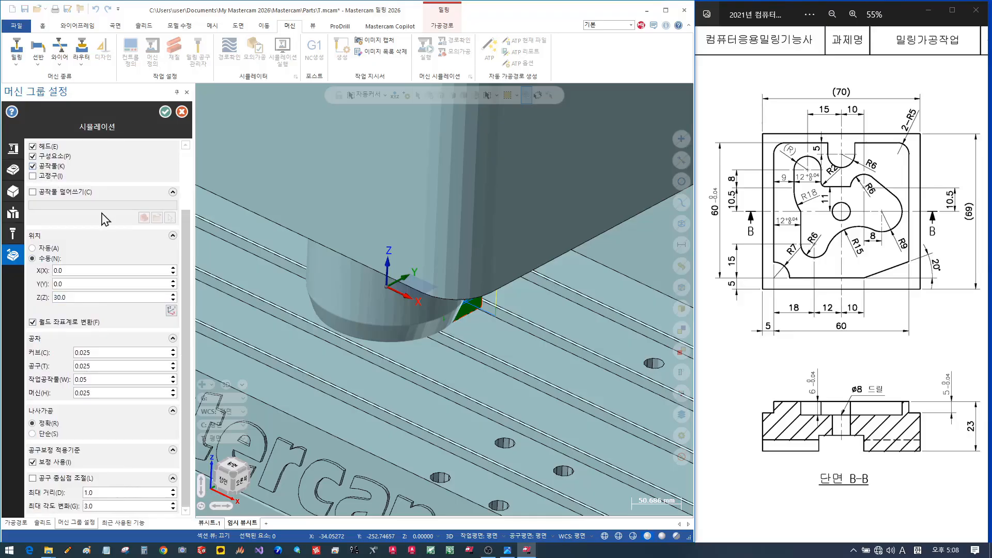
left_click_drag(188, 302, 185, 240)
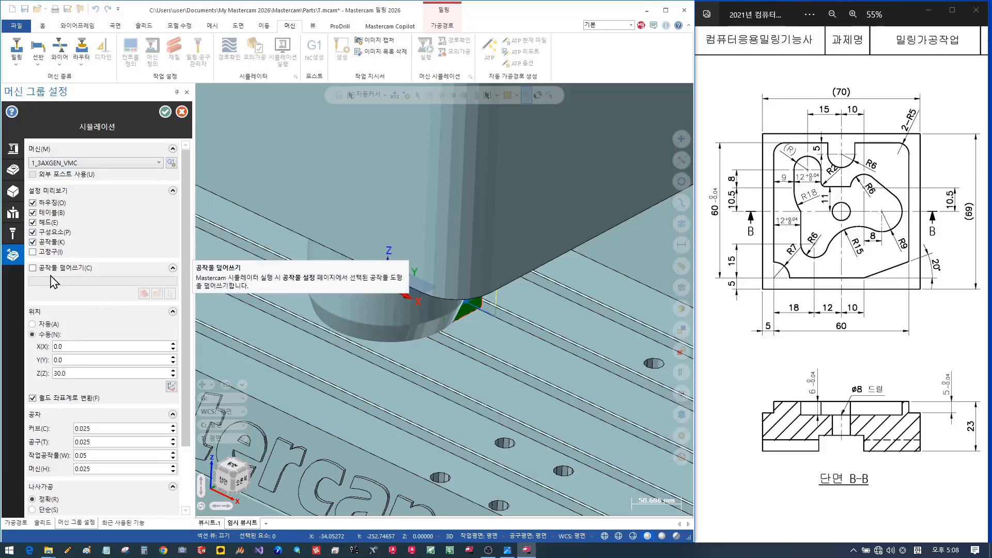
left_click(33, 268)
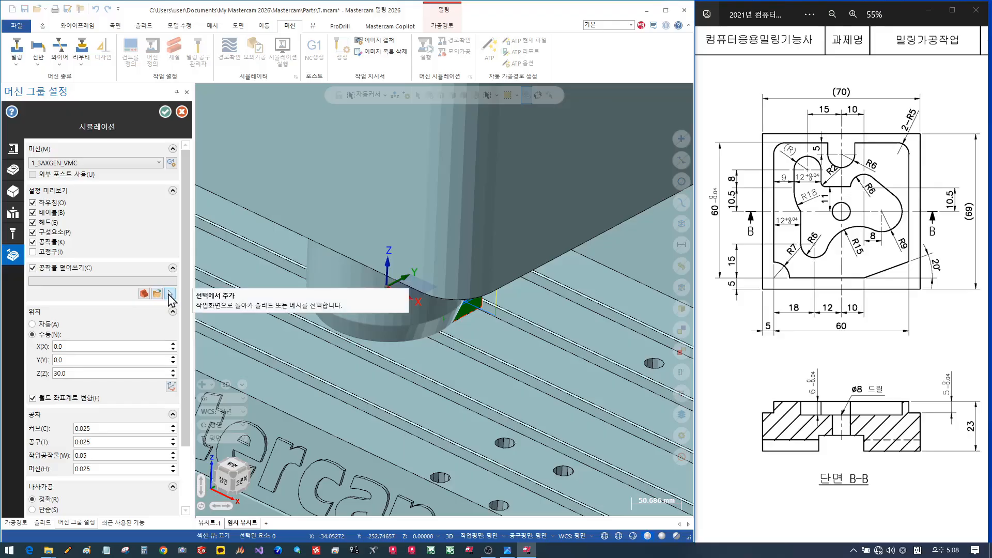
left_click(33, 267)
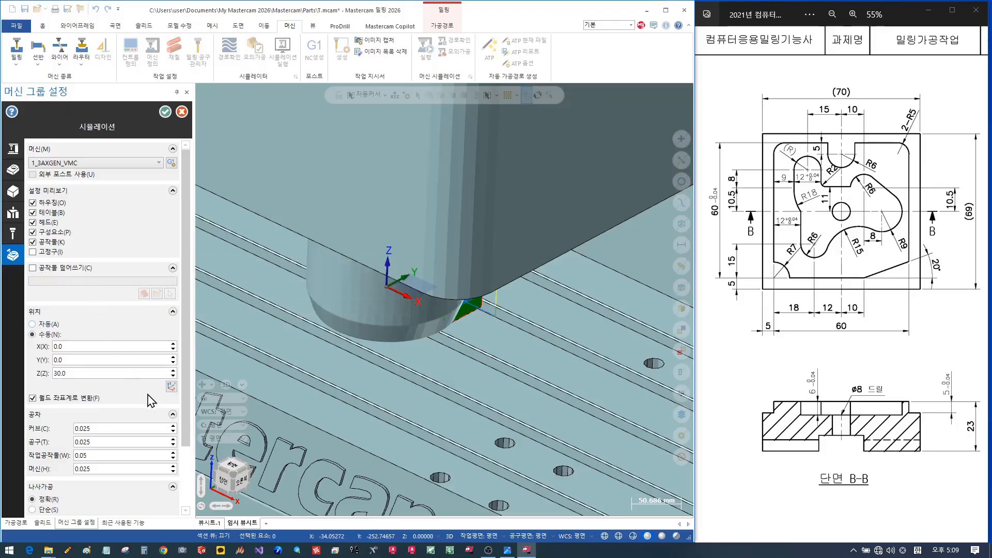
scroll(152, 400, "down", 3)
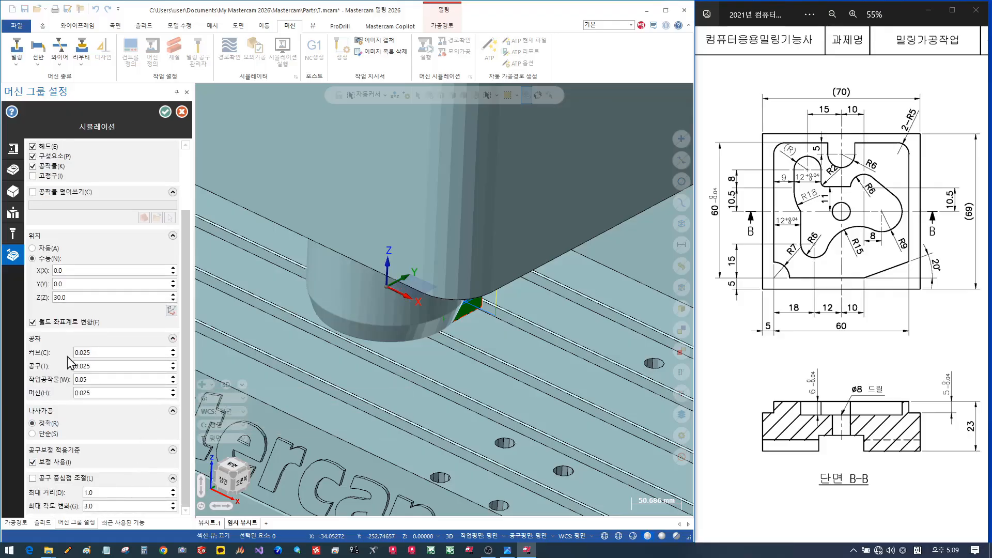
middle_click_drag(415, 369, 411, 349)
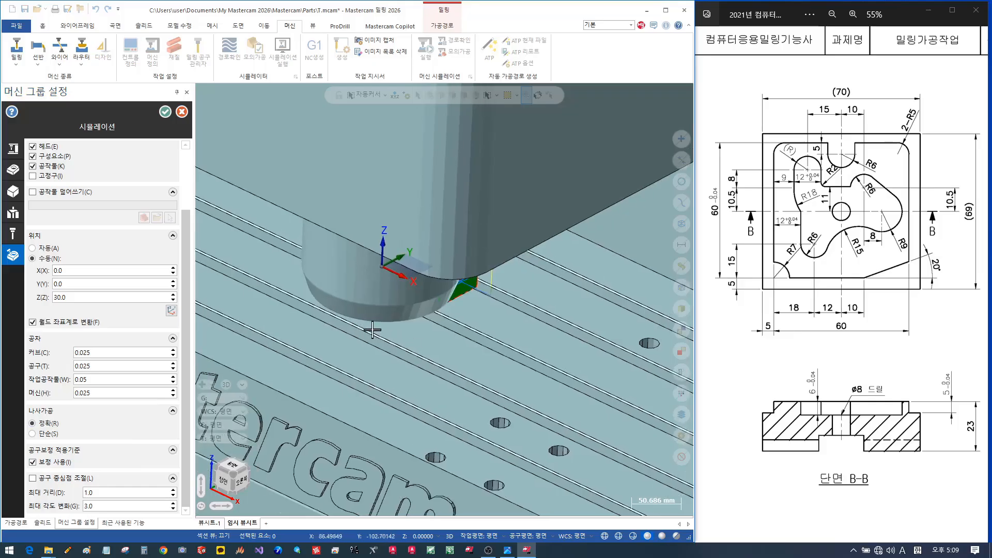
scroll(100, 162, "up", 2)
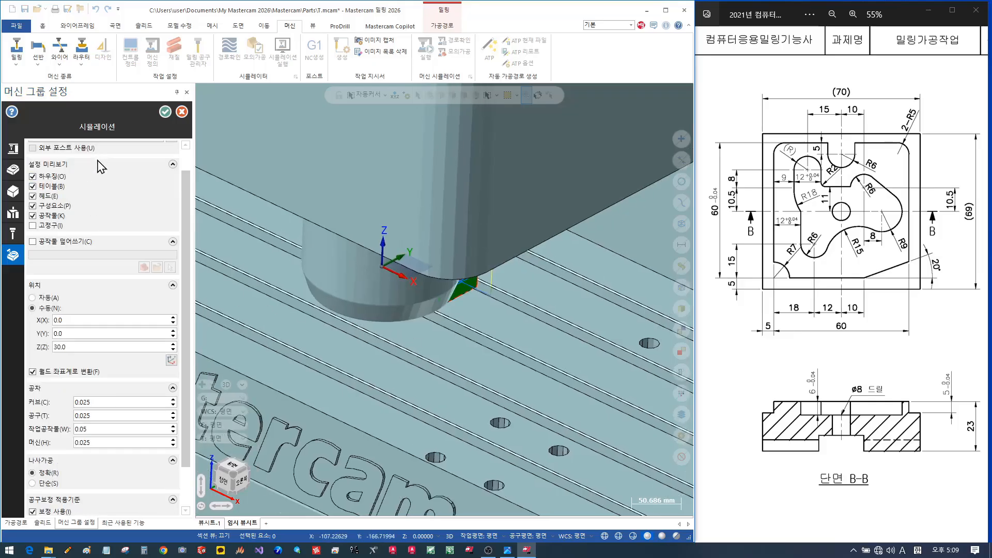
left_click(166, 112)
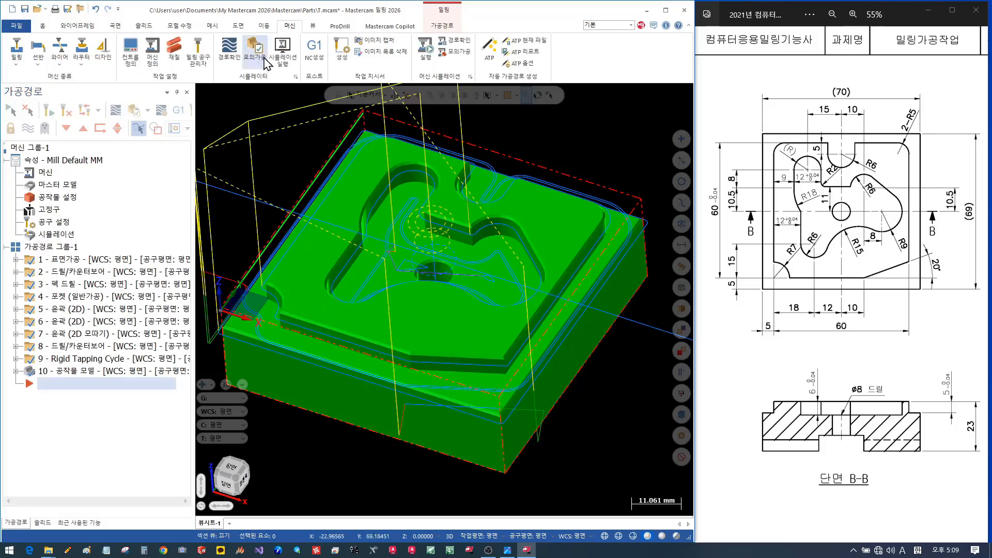
Launch the machine simulation with the toolpaths displayed and play all operations through to the end.
left_click(282, 49)
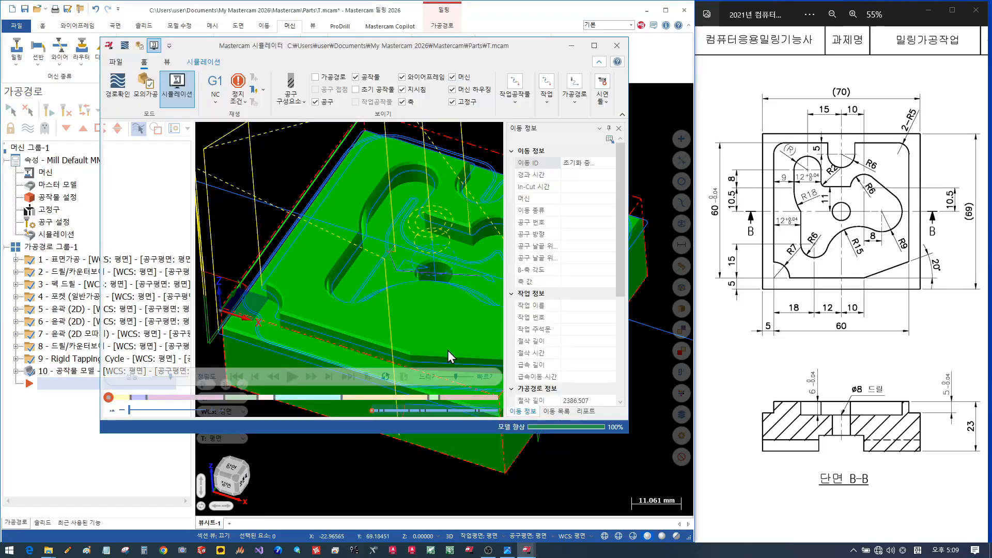
scroll(408, 281, "down", 4)
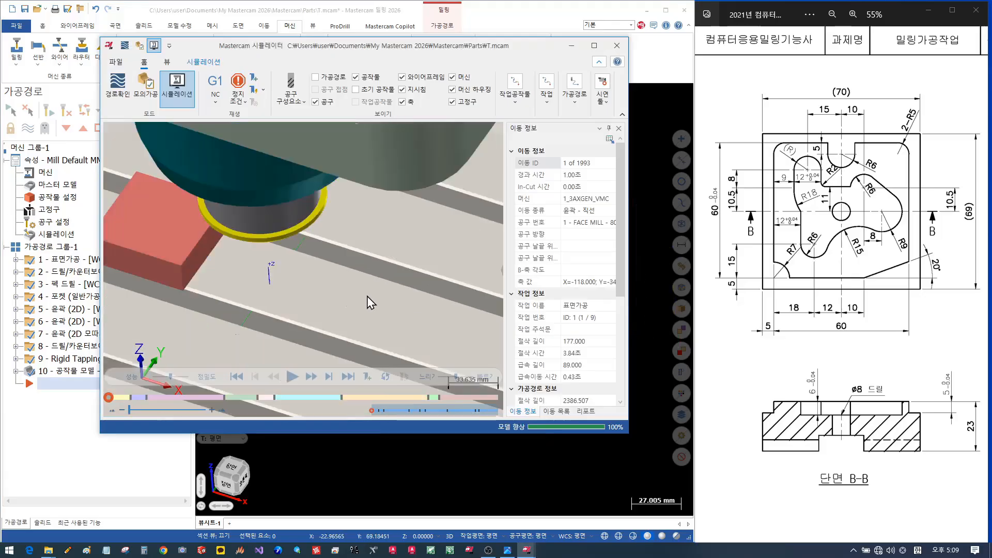
middle_click_drag(386, 271, 384, 272)
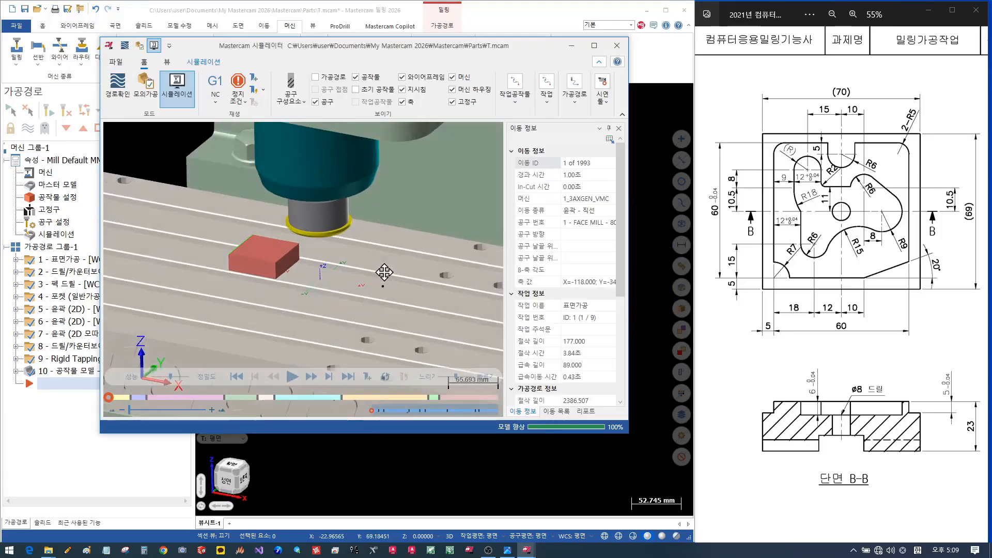
scroll(248, 233, "up", 2)
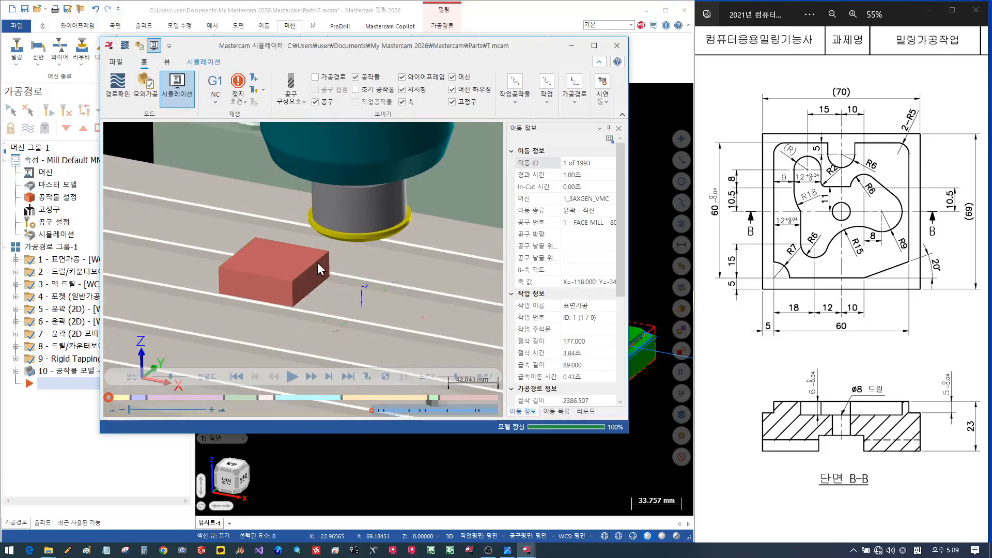
middle_click_drag(318, 265, 321, 252)
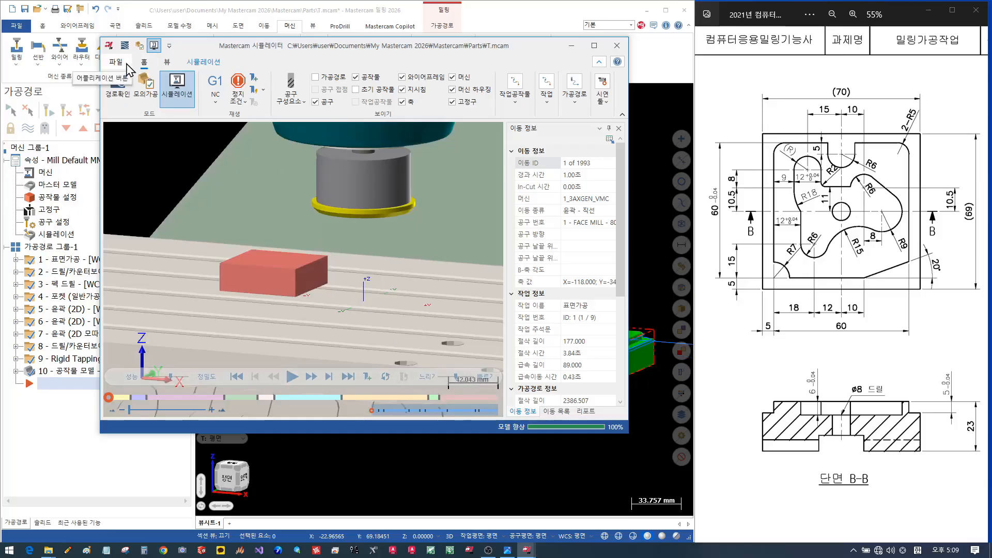
left_click(331, 78)
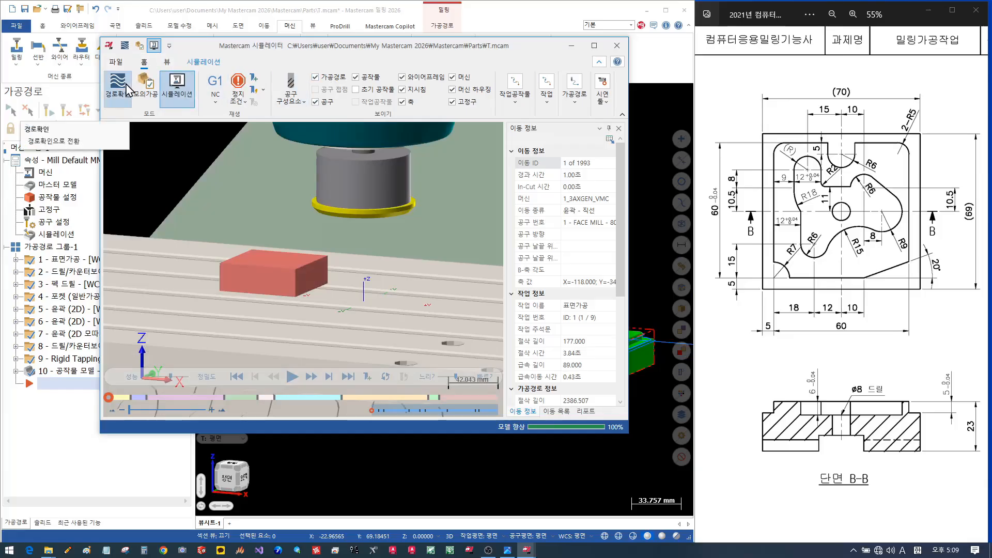
left_click(292, 376)
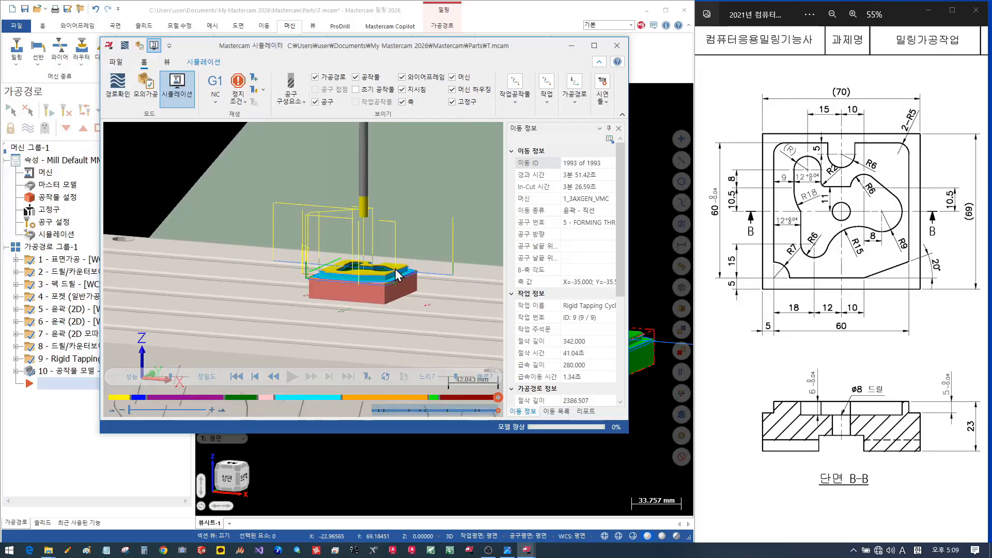
Inspect the machined part on the machine table up close, then close the simulator.
scroll(408, 305, "up", 5)
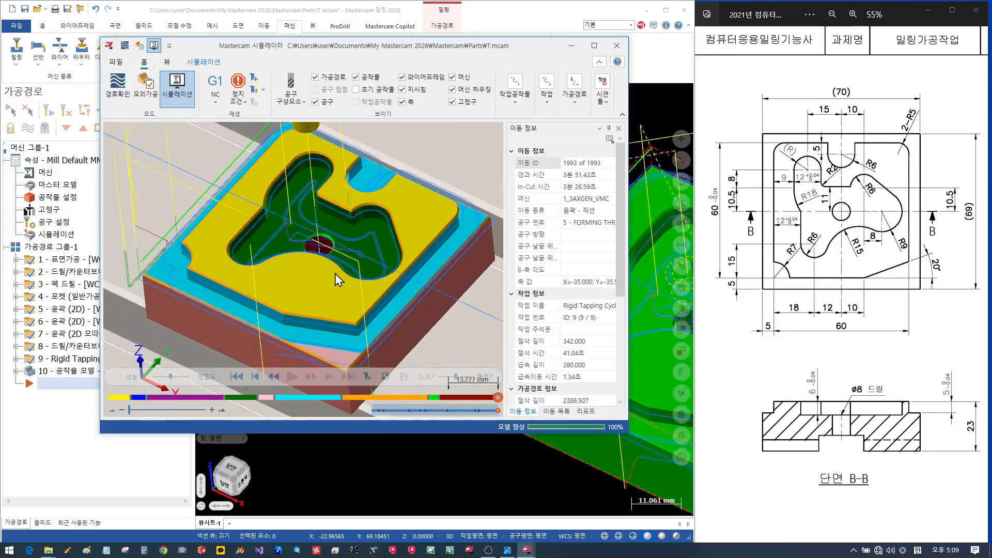
middle_click_drag(337, 279, 319, 248)
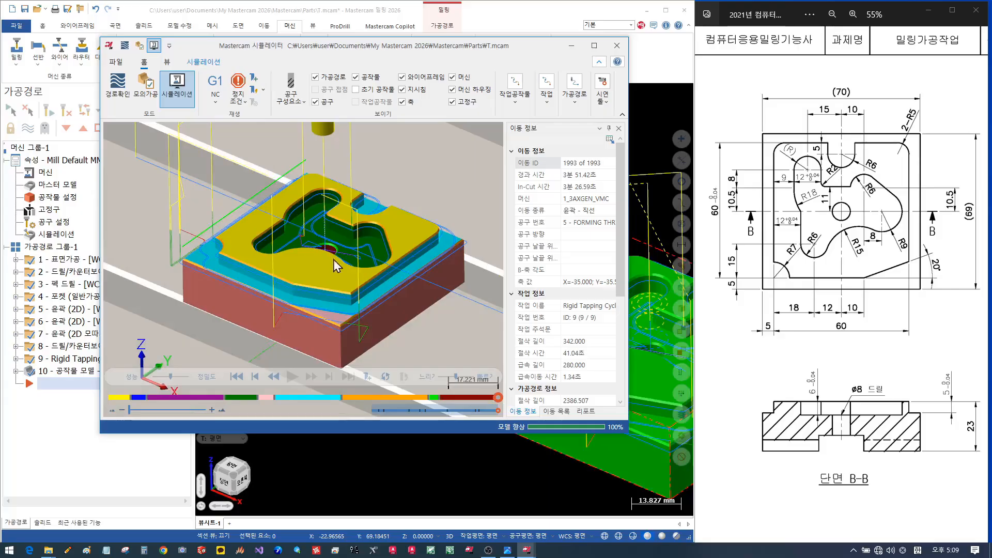
left_click(617, 46)
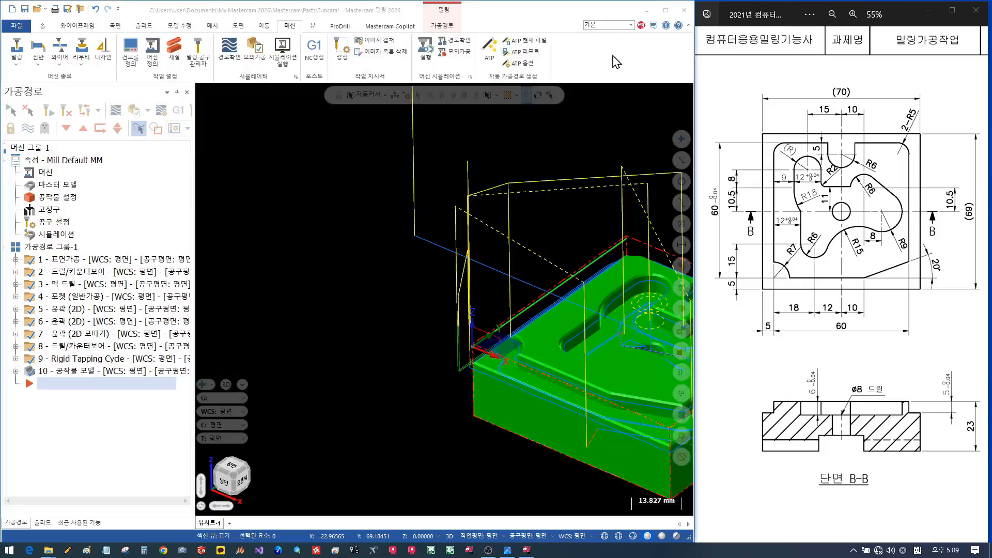
Restore the isometric view and post the operations to an .NC file, overwriting any existing file and opening it for editing.
middle_click_drag(268, 285, 269, 264)
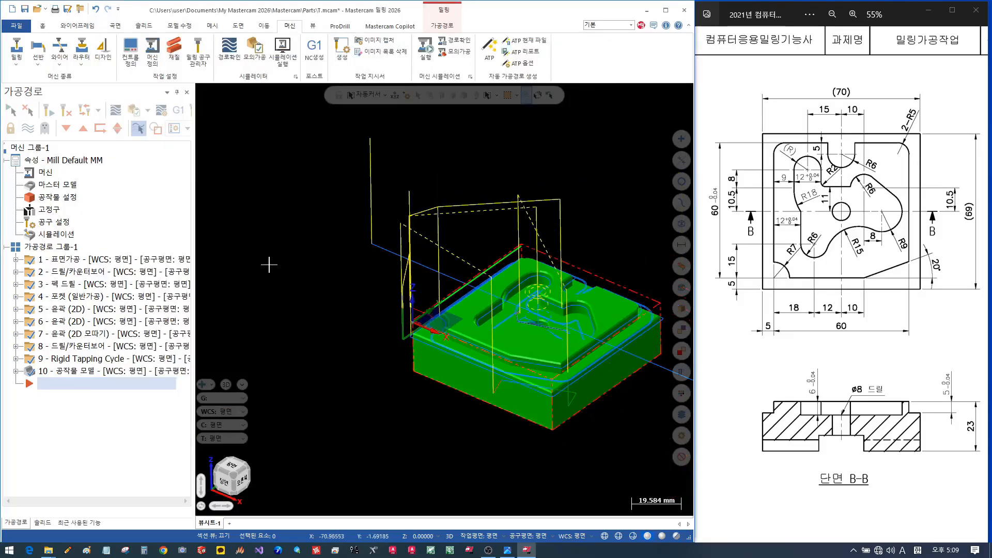
right_click(296, 250)
left_click(320, 345)
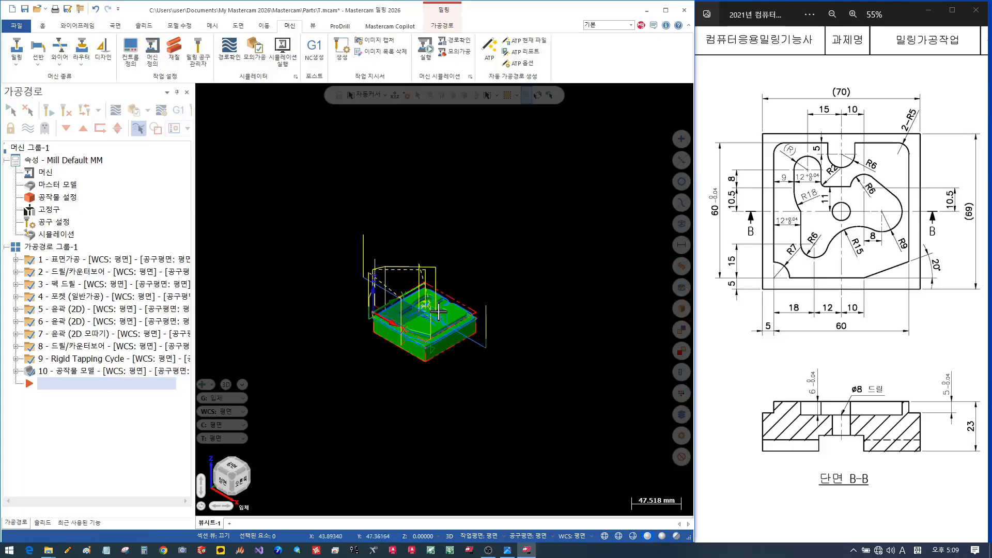
scroll(438, 312, "up", 8)
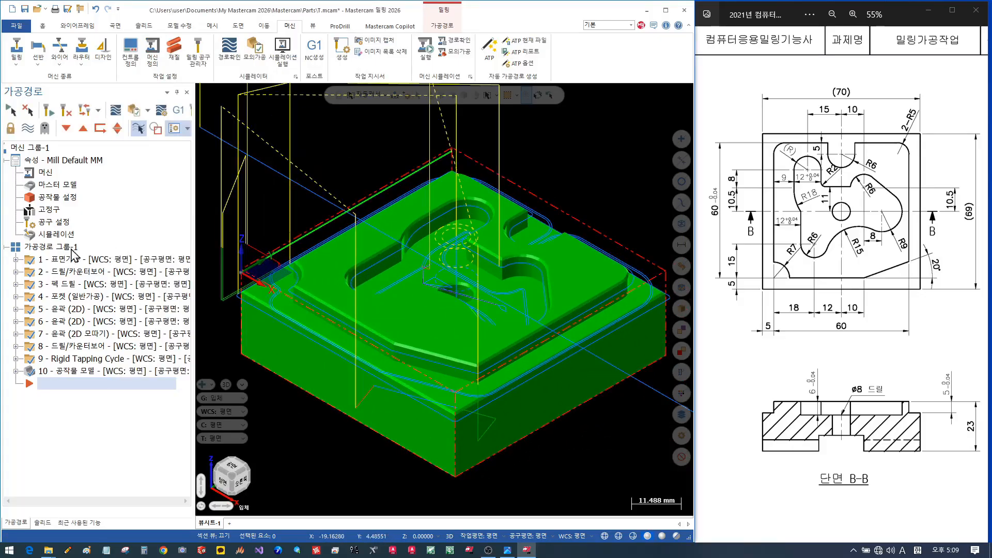
left_click(178, 110)
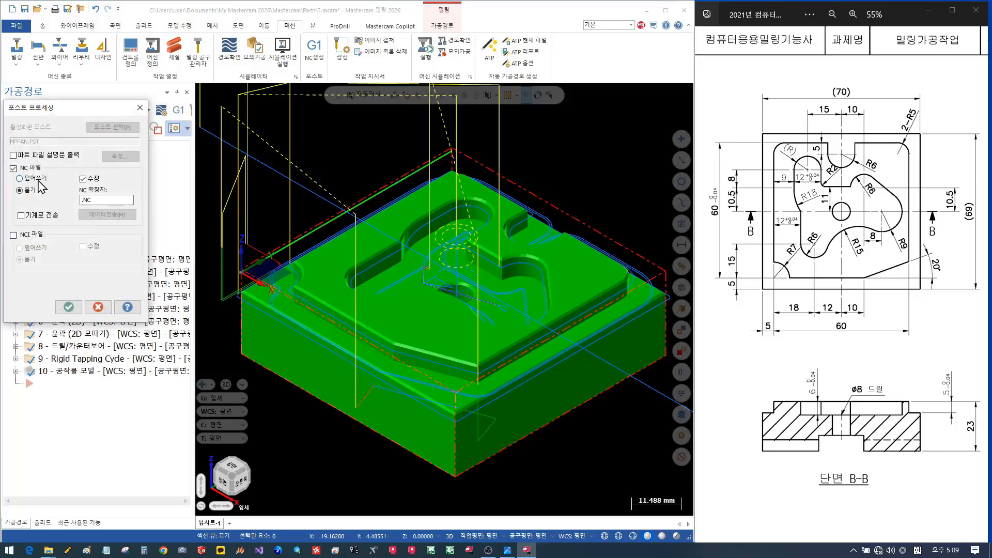
left_click_drag(66, 111, 310, 136)
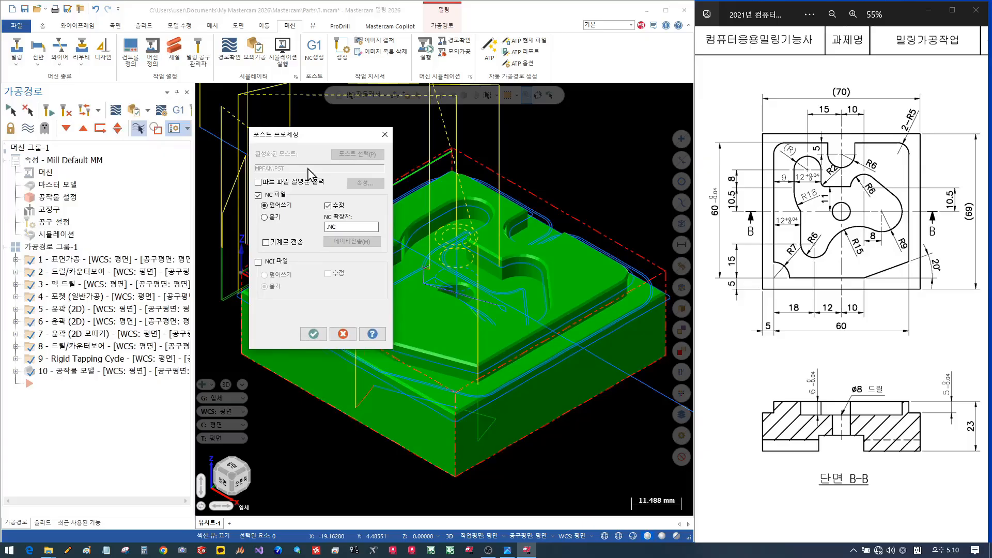
left_click(314, 334)
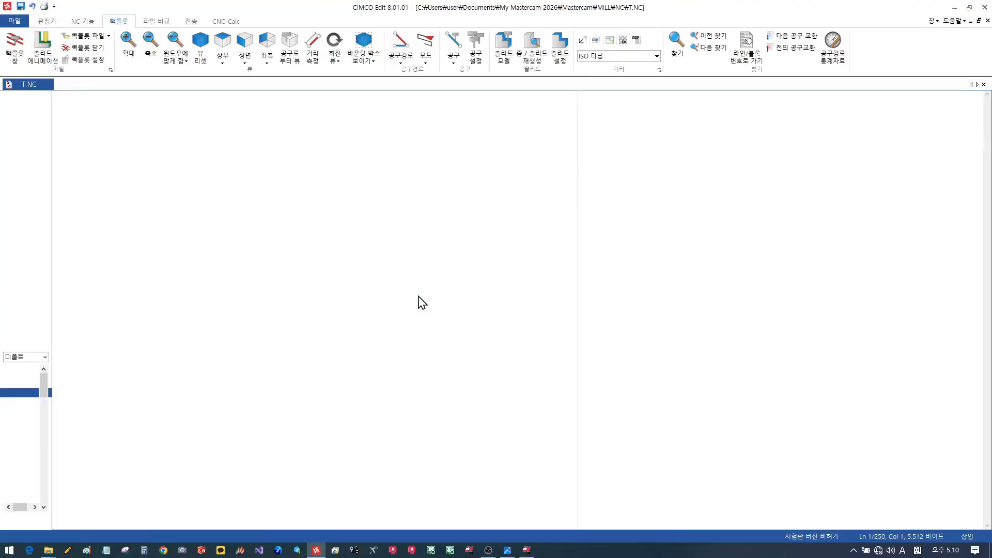
Look through the posted T.NC code in CIMCO Edit and open a backplot of the program.
scroll(457, 239, "down", 9)
scroll(457, 241, "down", 5)
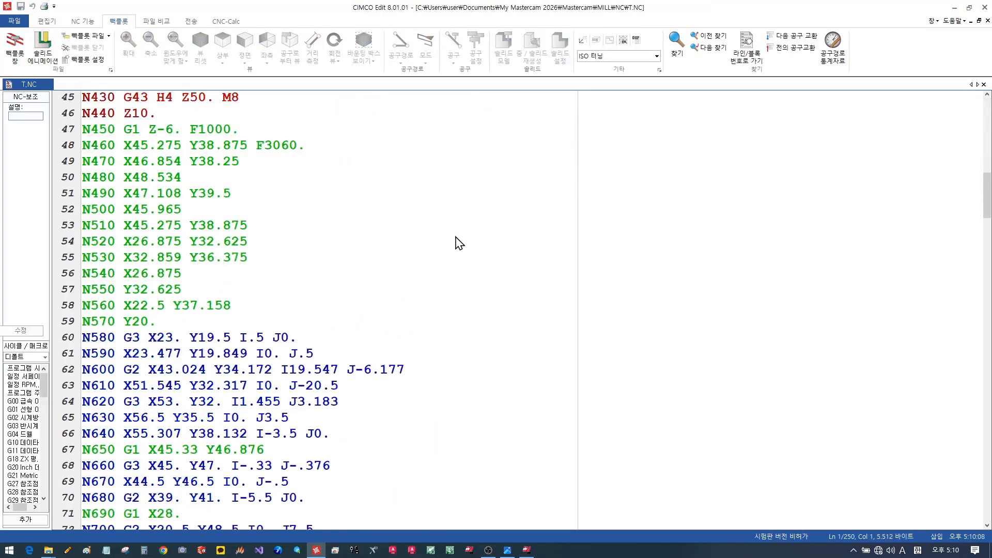
scroll(462, 258, "up", 15)
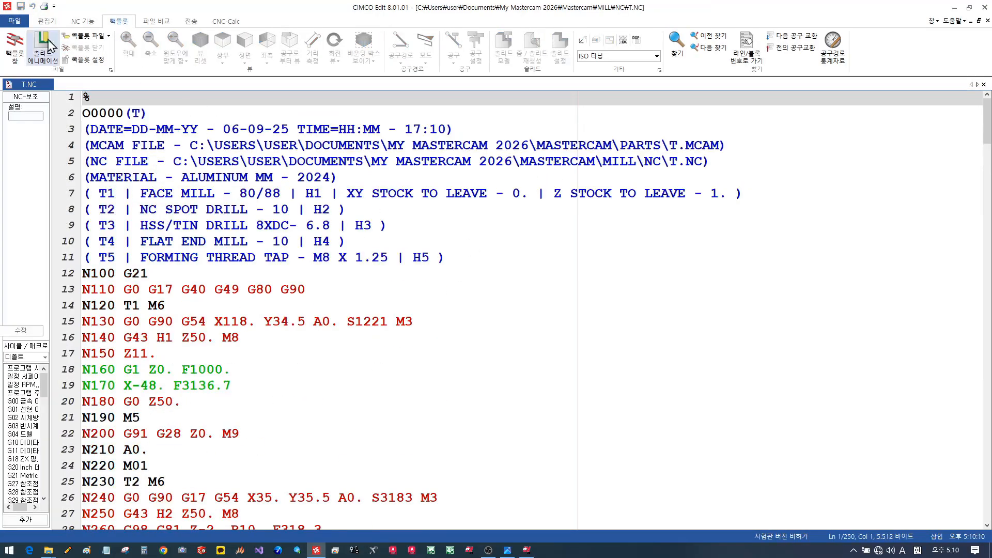
left_click(15, 43)
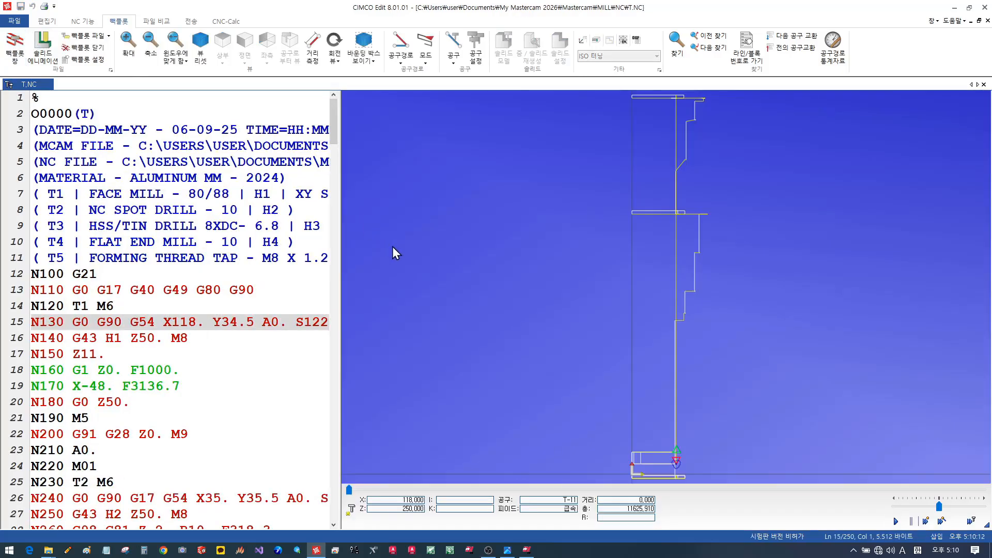
Set the program's file type to ISO 밀링 (milling) and inspect the backplotted toolpaths in 3D.
left_click(46, 21)
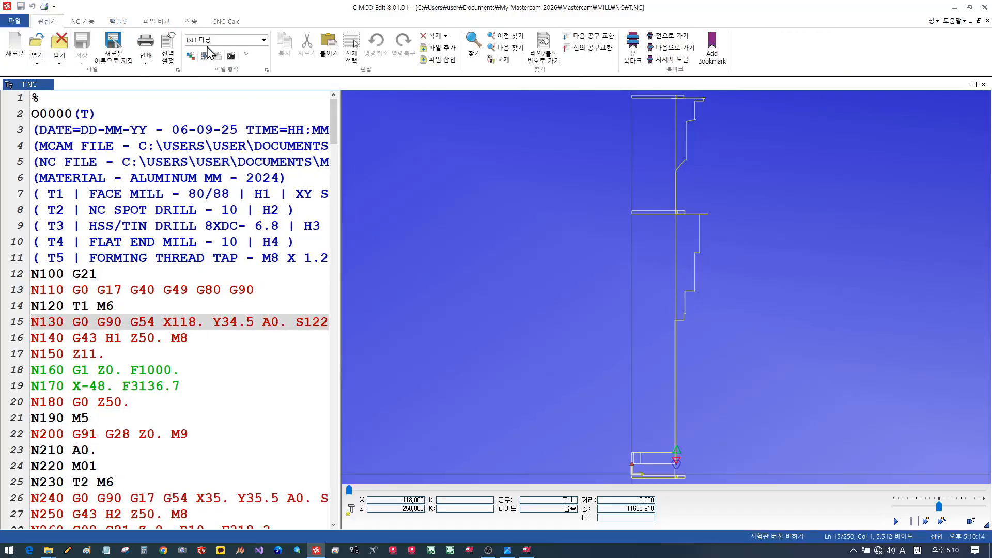
left_click(212, 40)
left_click(207, 66)
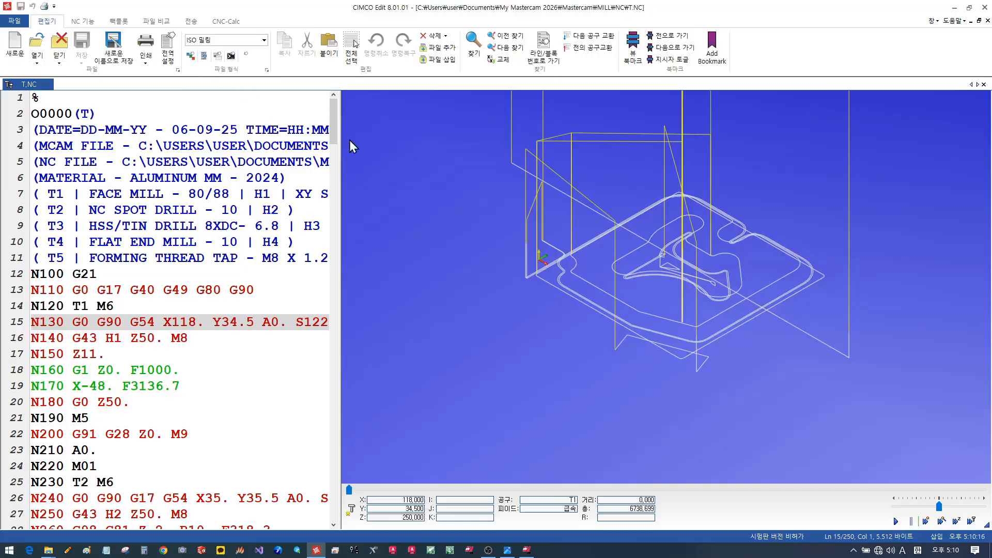
scroll(746, 178, "up", 3)
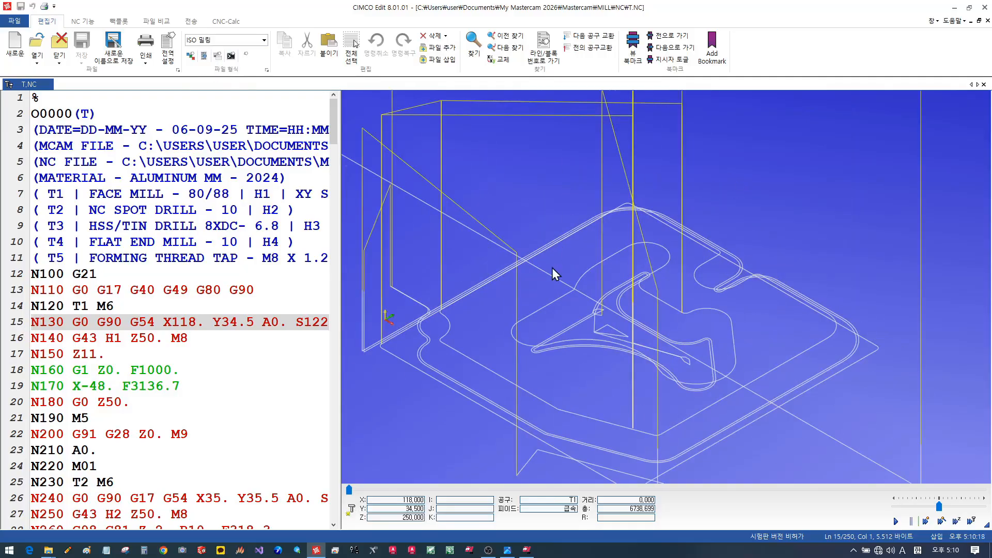
left_click_drag(552, 268, 616, 228)
scroll(625, 220, "down", 4)
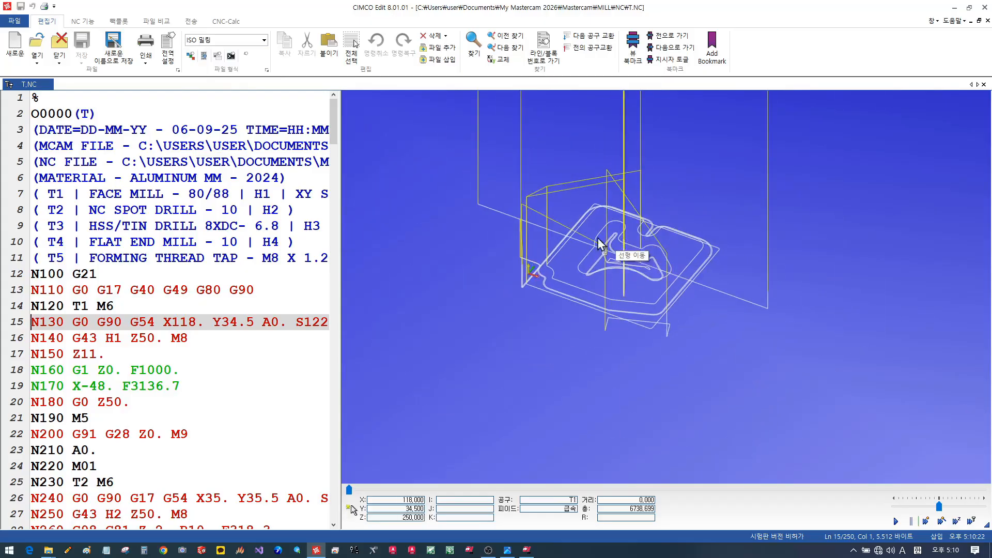
scroll(569, 220, "up", 5)
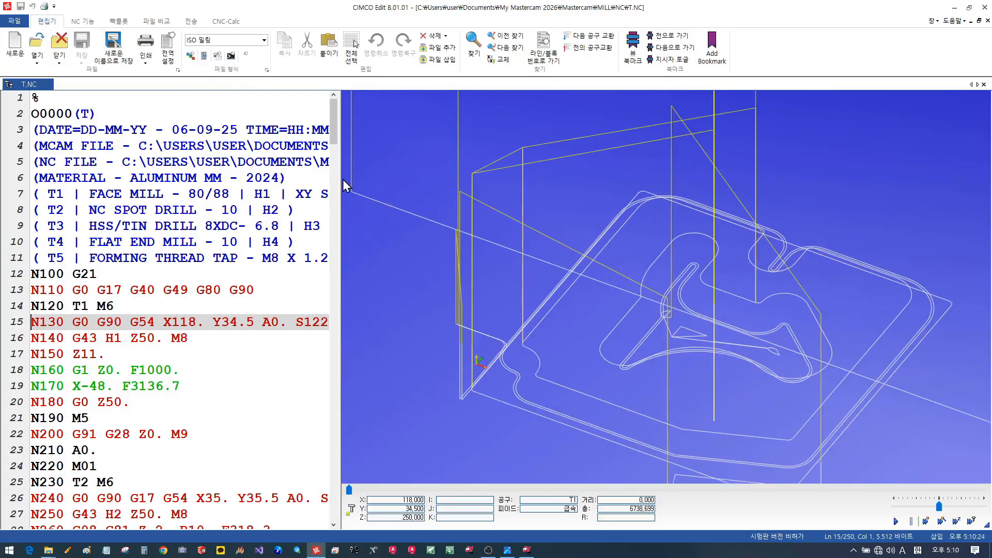
Widen the code view and review the A0. word, the header comment lines and the N block numbers.
left_click_drag(344, 186, 444, 185)
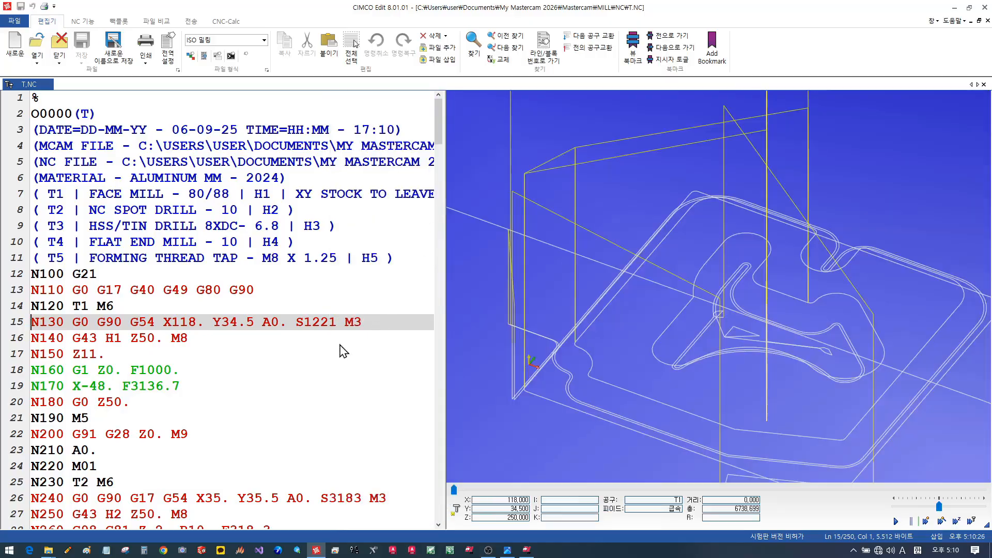
left_click(333, 356)
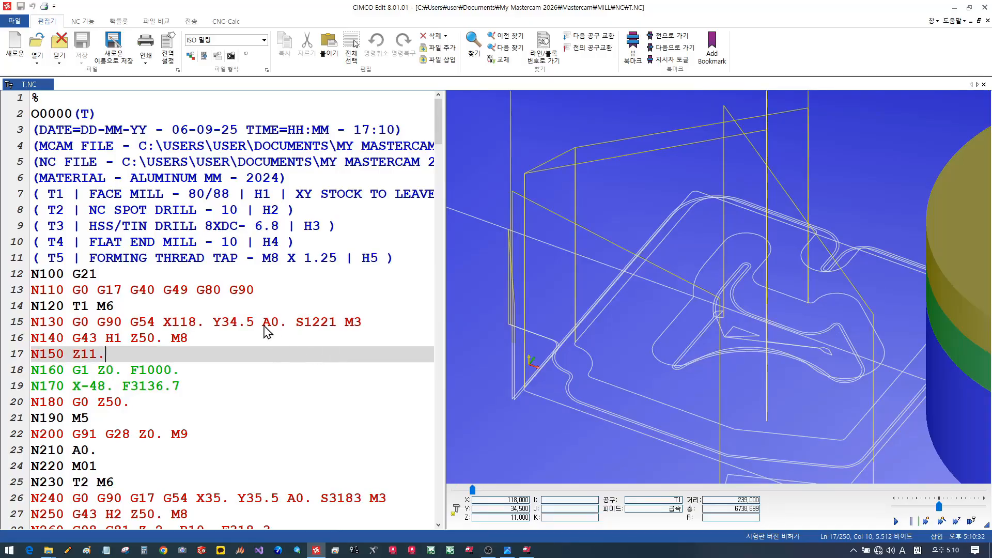
left_click(280, 324)
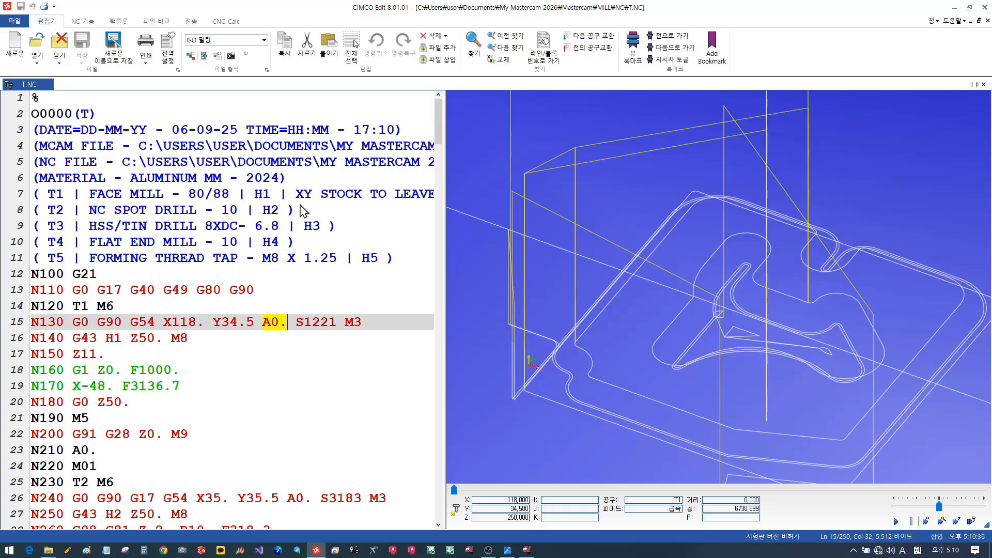
left_click_drag(288, 181, 22, 133)
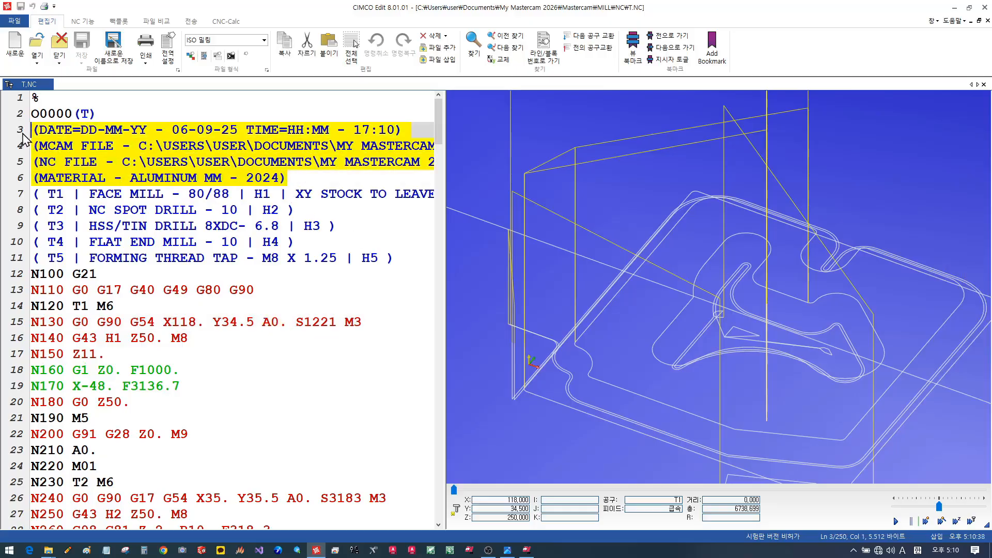
left_click(21, 278)
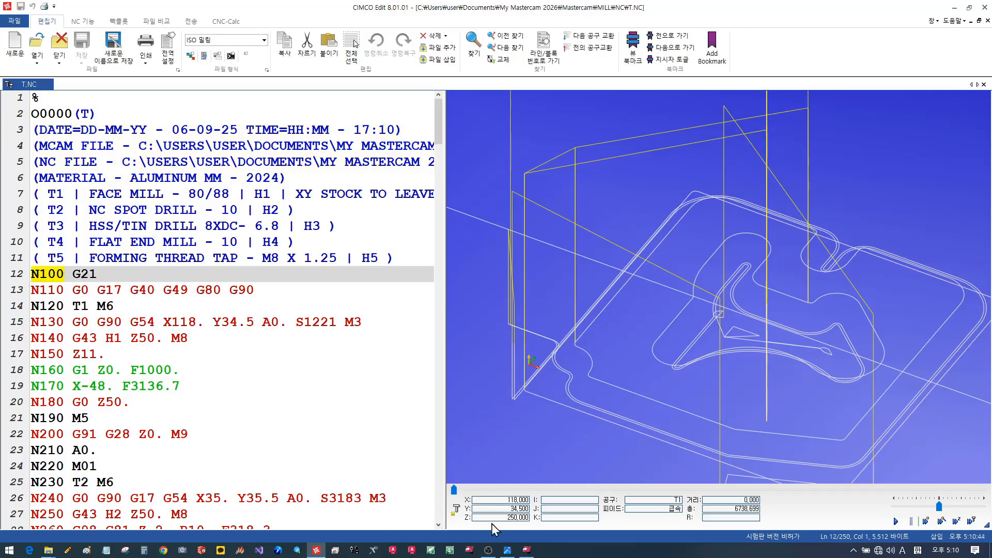
Switch to Mastercam and turn off block number output in the NC output settings of the machine group's control definition.
left_click(527, 549)
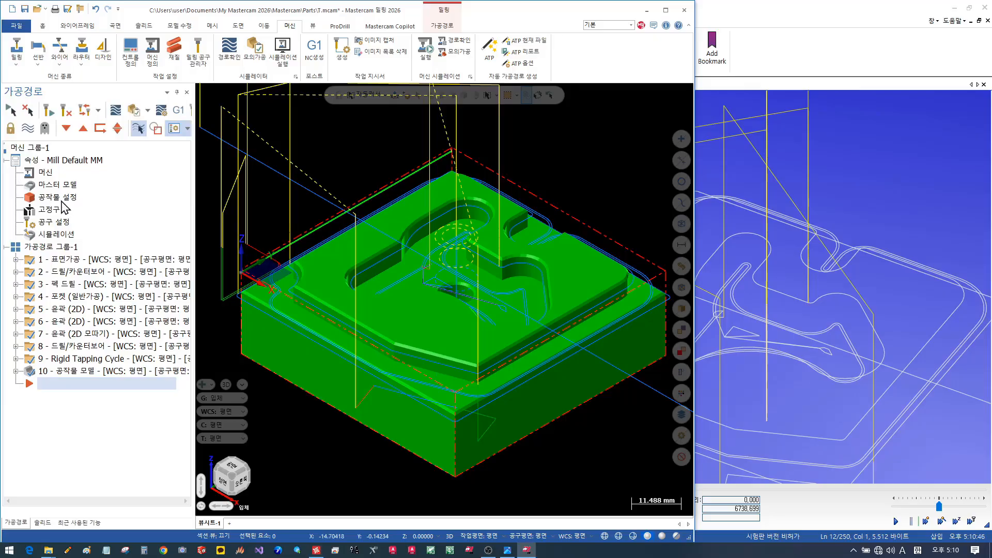
left_click(46, 172)
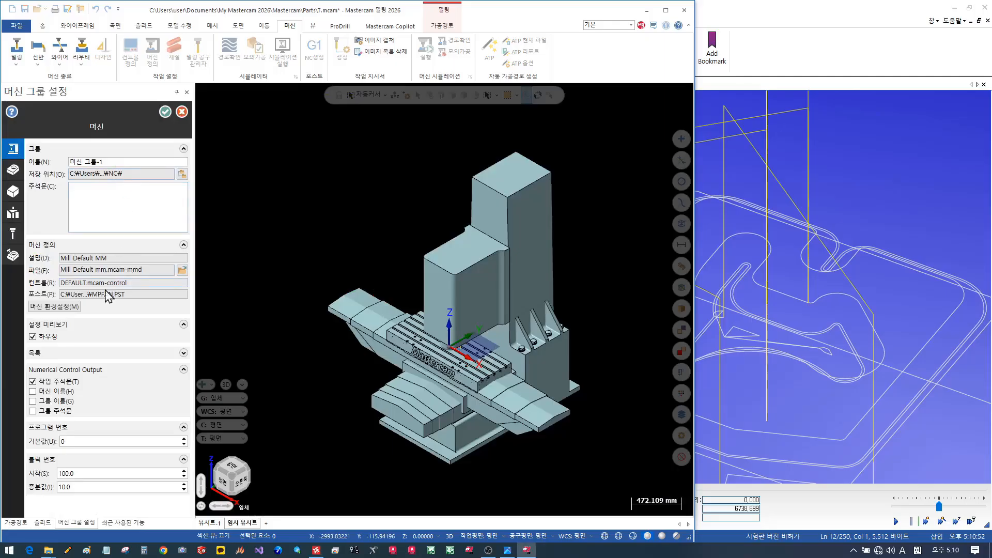
left_click(61, 307)
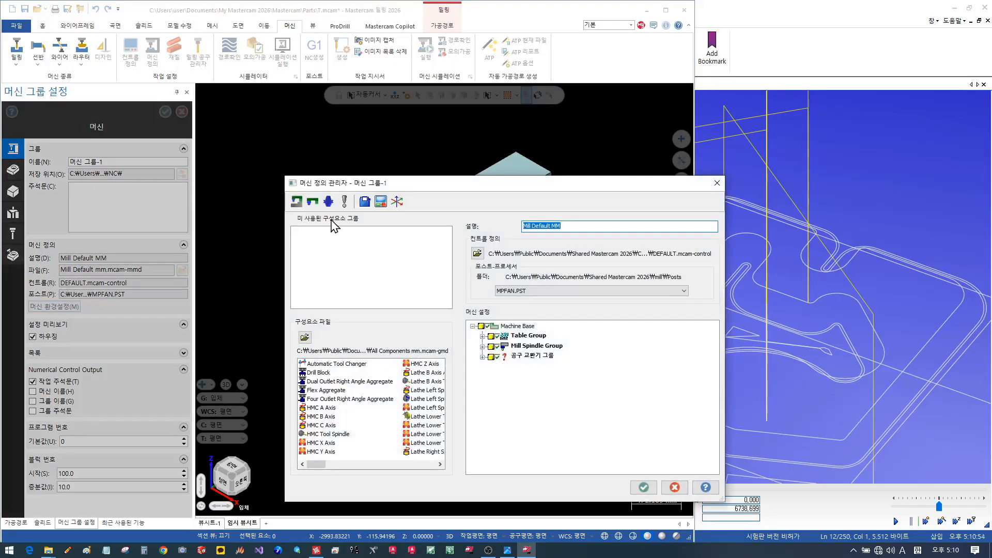
left_click(381, 200)
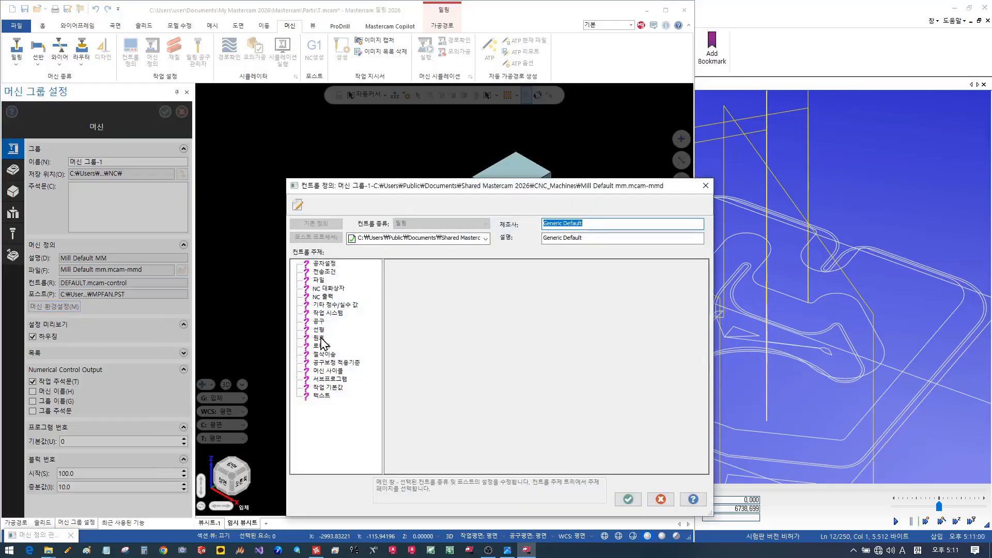
left_click(323, 297)
left_click(397, 339)
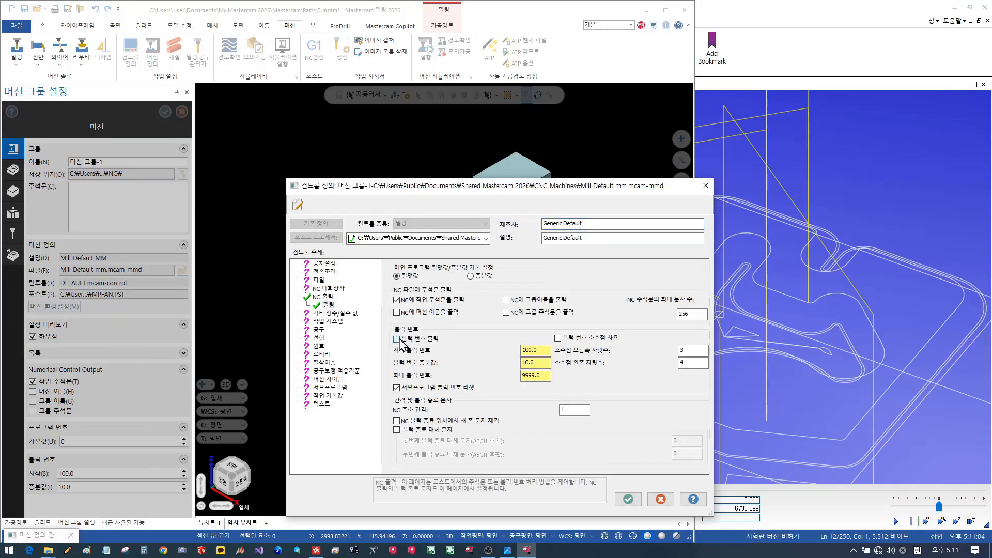
Set the milling arc center type to 반경 (radius) for the XY, XZ and YZ planes.
left_click(319, 345)
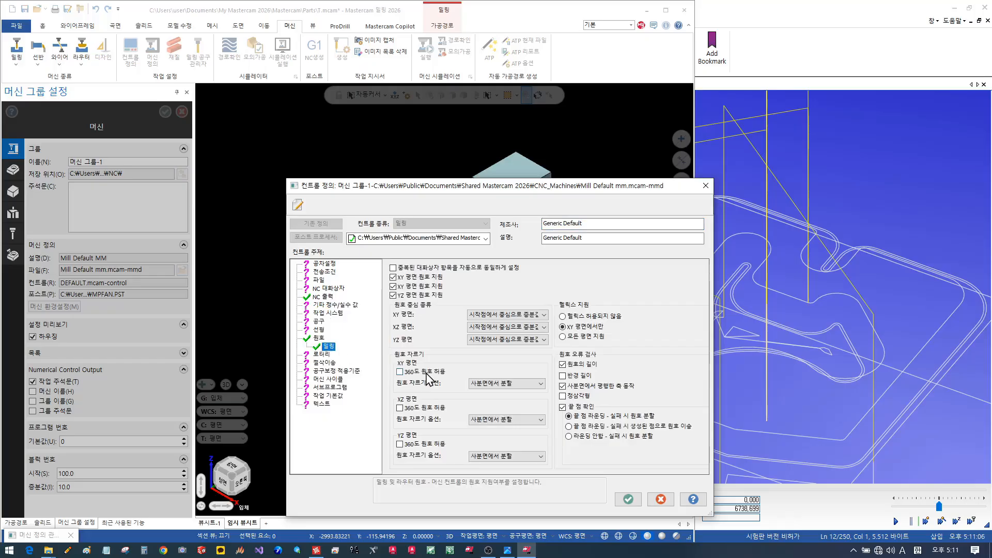
left_click(488, 318)
left_click(492, 341)
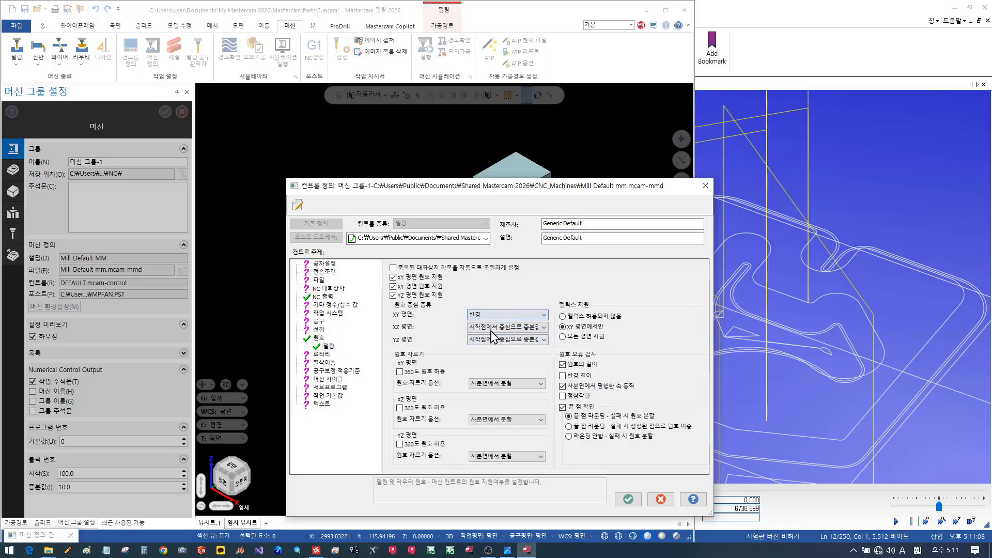
left_click(494, 327)
left_click(491, 353)
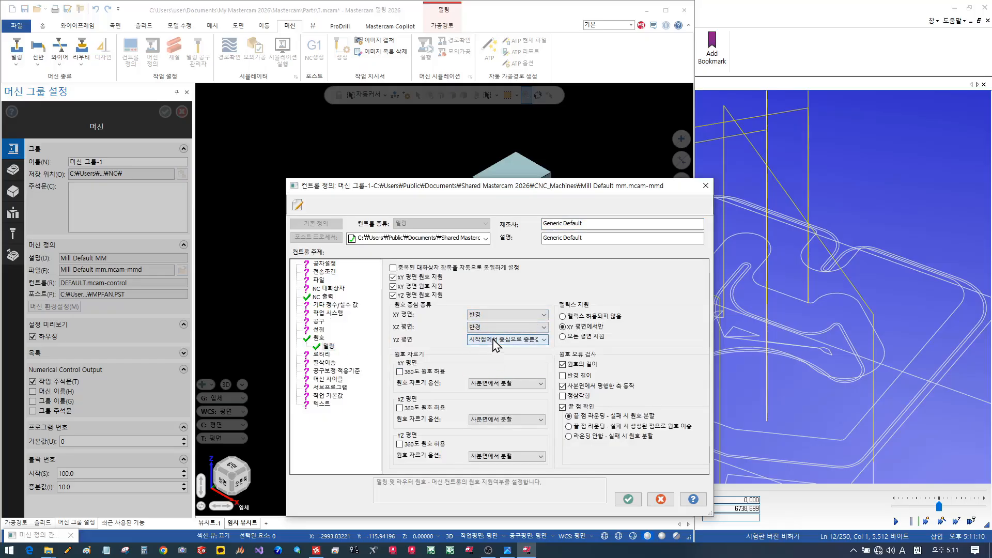
left_click(494, 339)
left_click(490, 375)
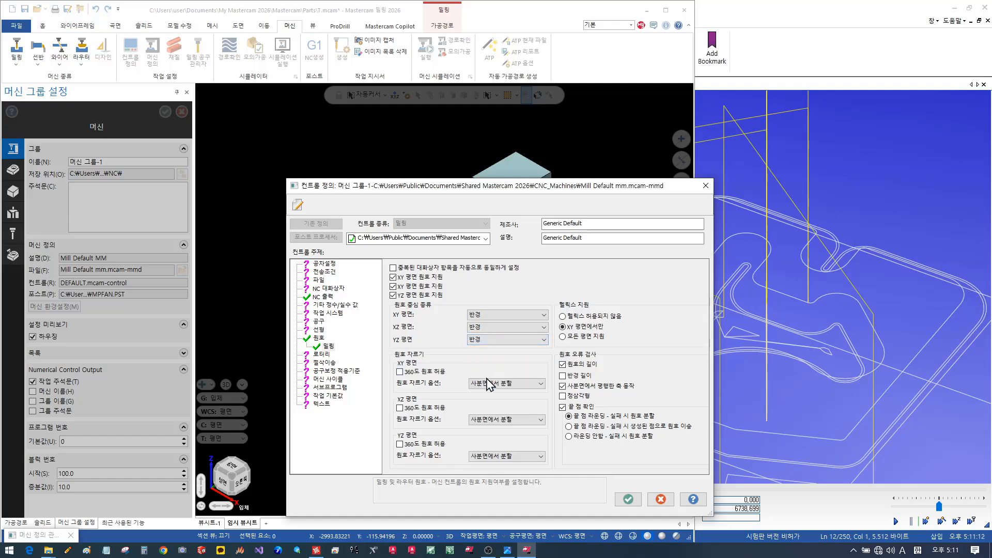
Save the control definition changes to the machine group and accept the machine definition and machine group settings.
left_click(628, 499)
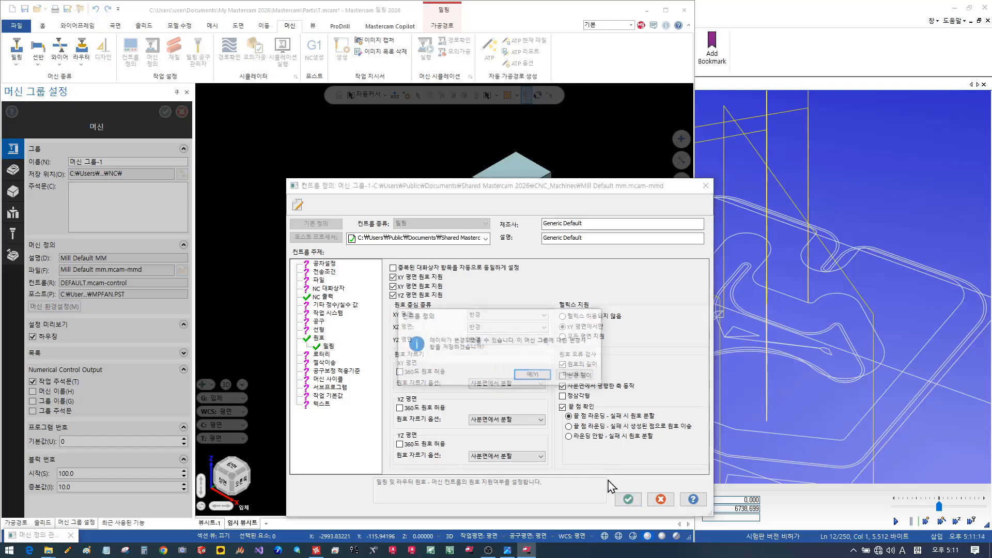
left_click(532, 375)
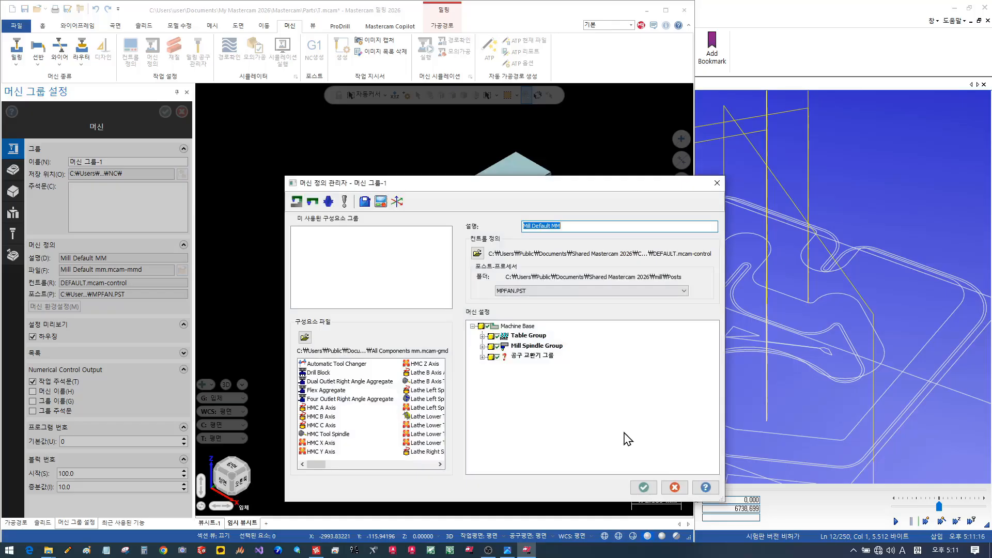
left_click(636, 488)
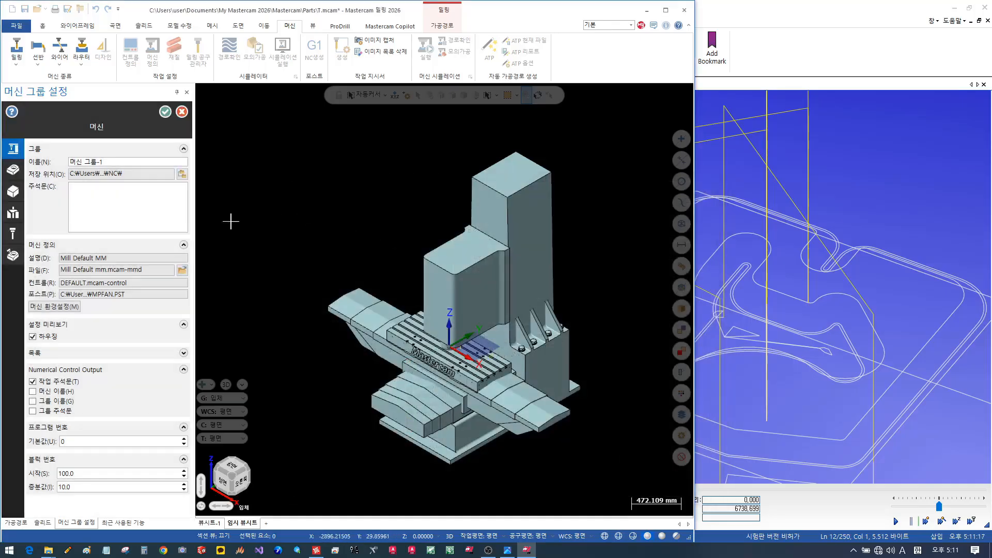
left_click(165, 113)
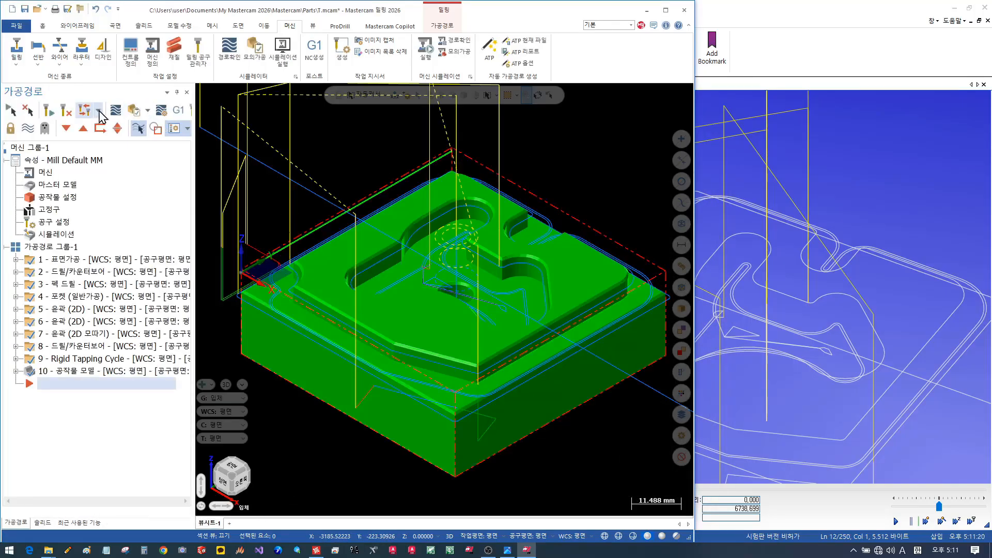
Post the operations to the .NC file again and reload the updated T.NC in CIMCO Edit.
left_click(178, 110)
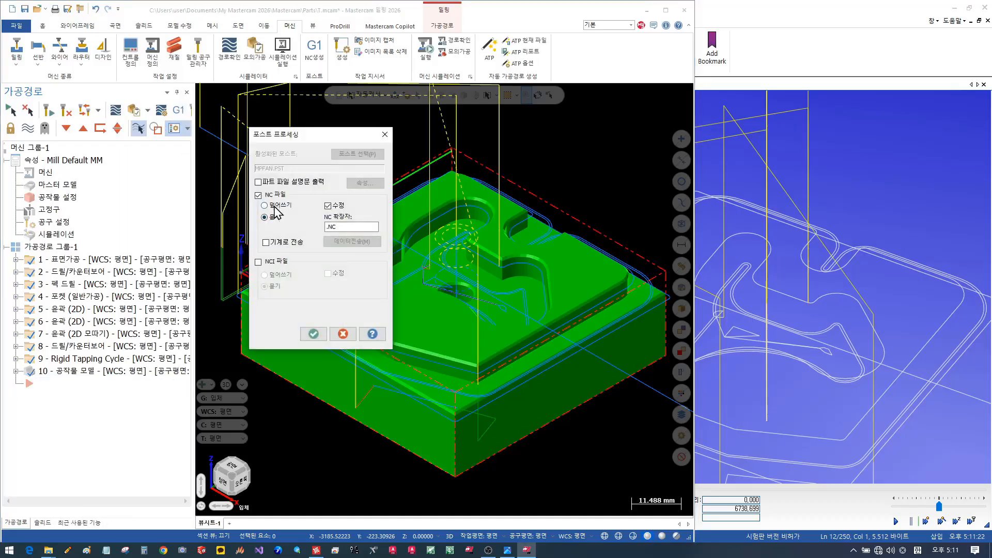
left_click(320, 336)
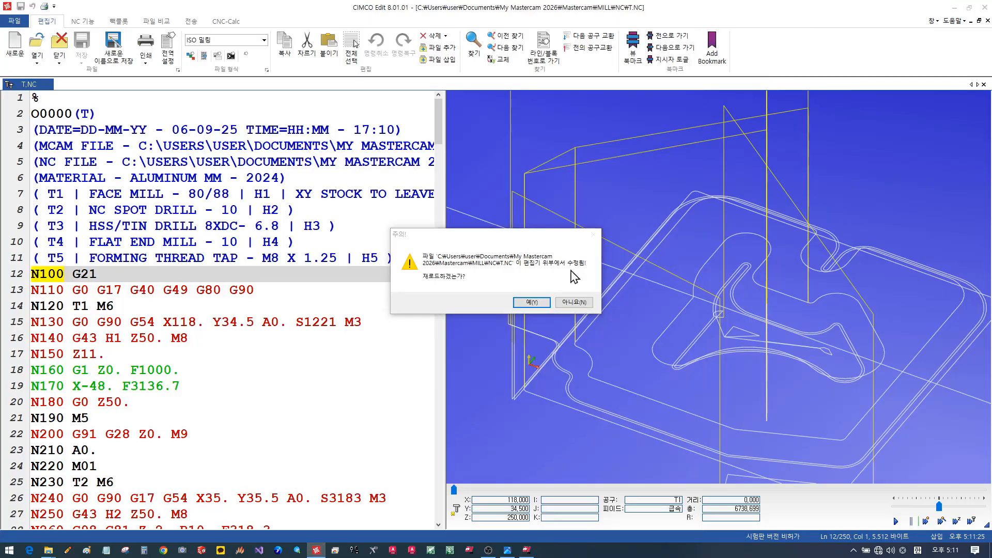
left_click(531, 302)
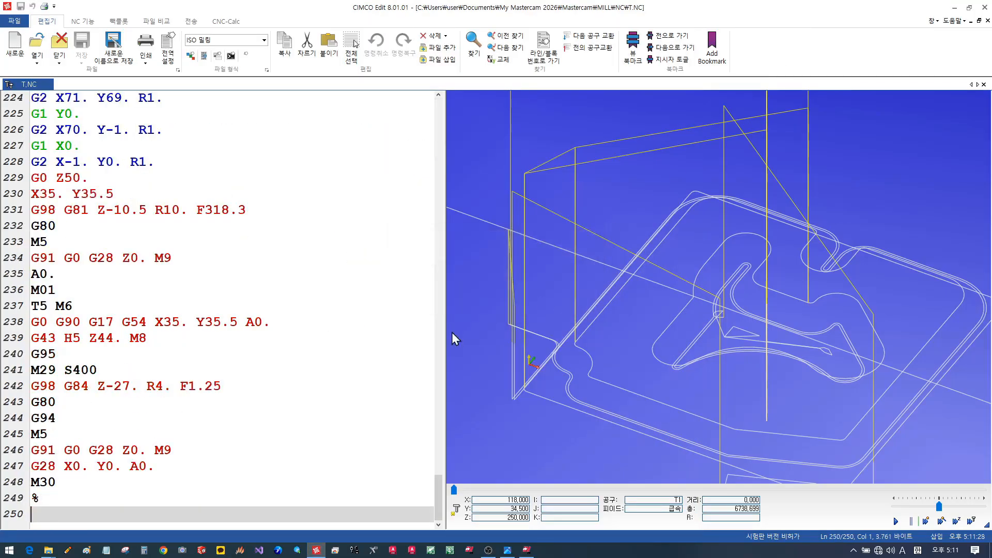
Check the reposted code for R-format arcs and block numbers, from the end back to the program header.
left_click(140, 161)
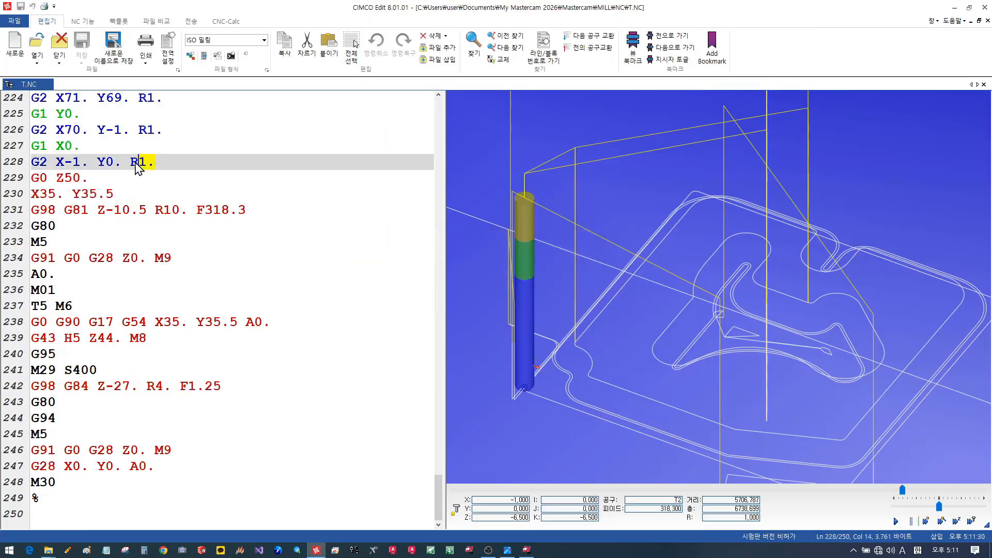
scroll(331, 353, "up", 20)
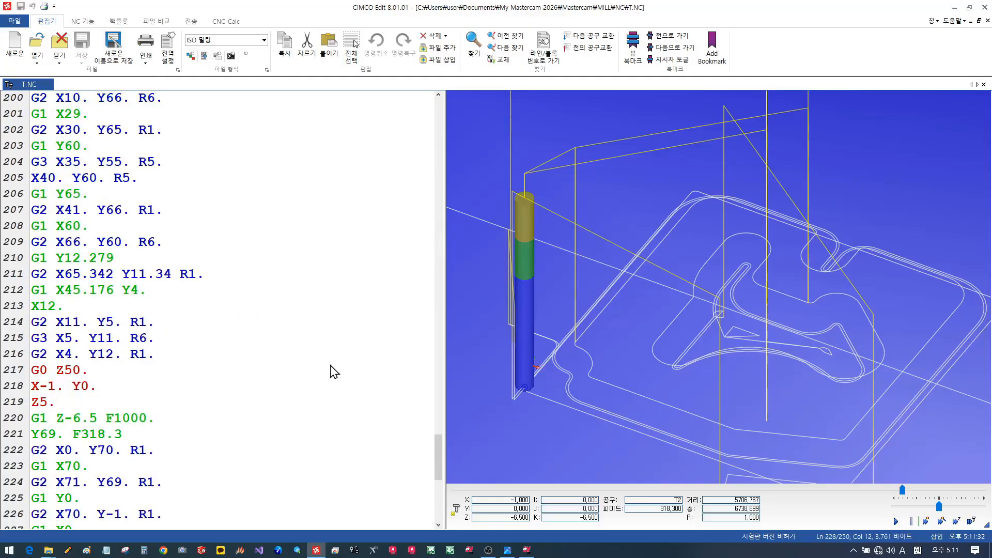
scroll(345, 400, "up", 20)
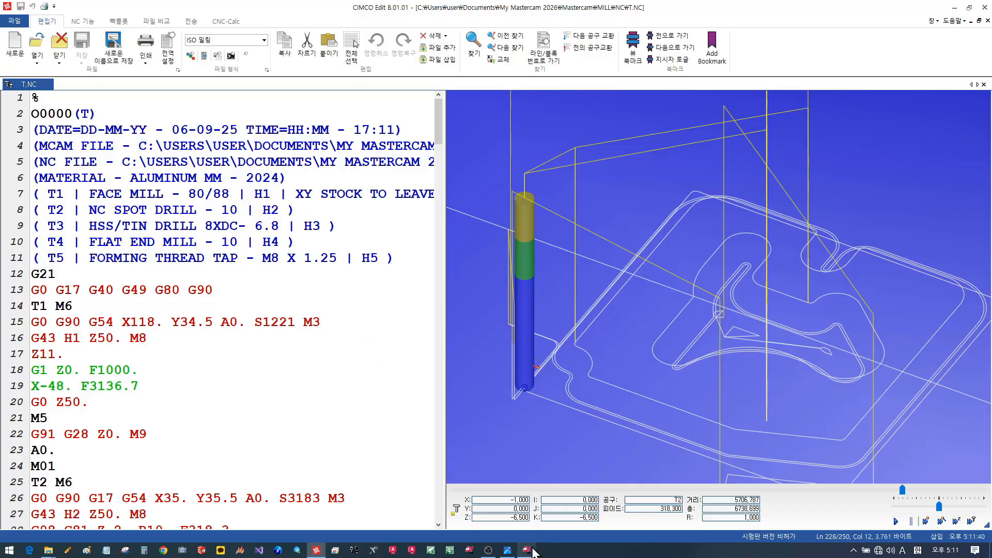
Switch to Mastercam and open the MPFAN.pst post processor from the mill Posts folder as text in the editor.
left_click(527, 550)
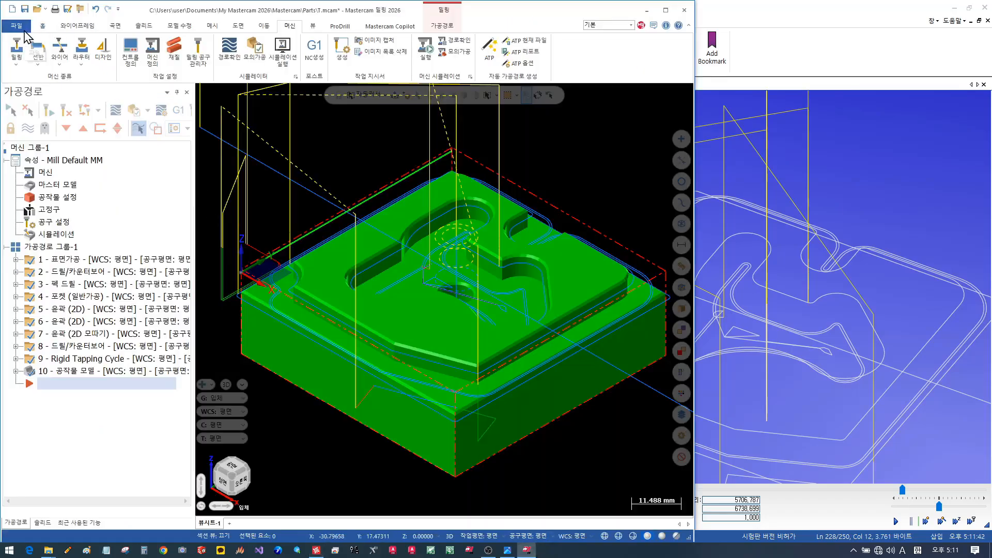
left_click(20, 26)
left_click(42, 104)
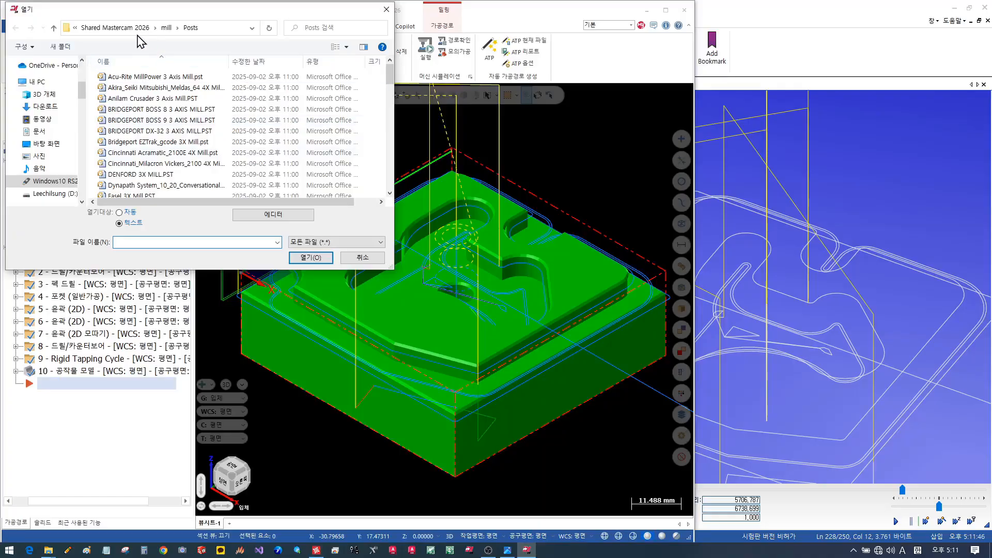
scroll(202, 143, "down", 7)
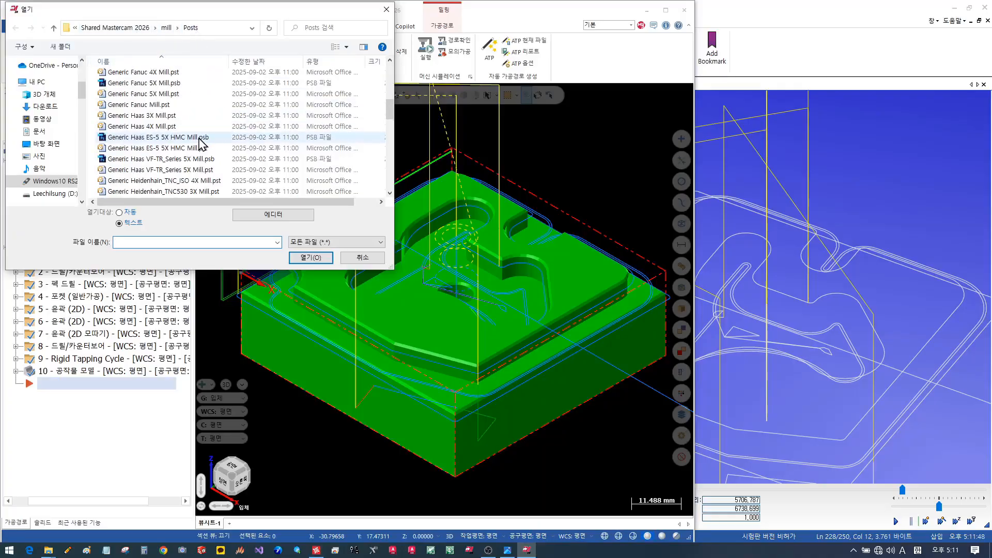
scroll(202, 143, "down", 8)
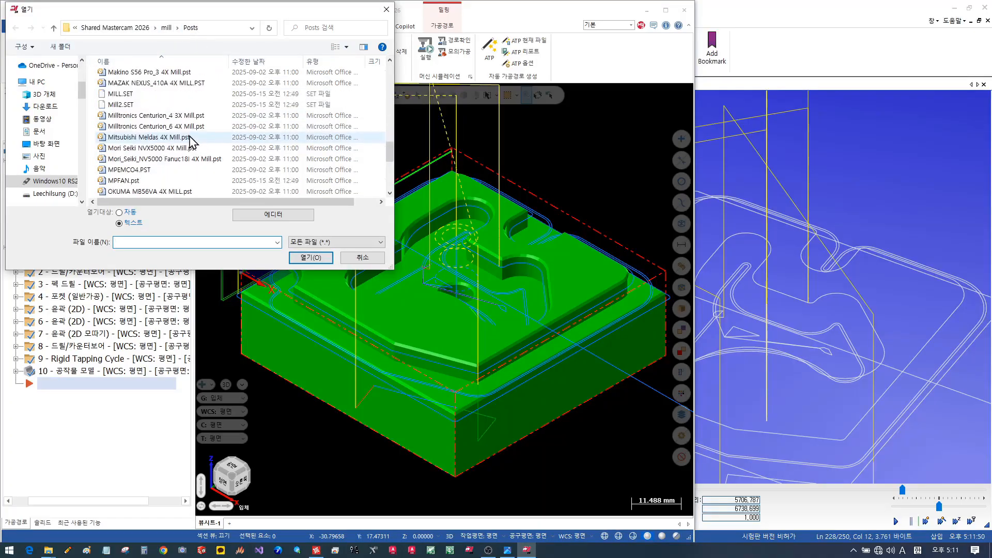
left_click(123, 180)
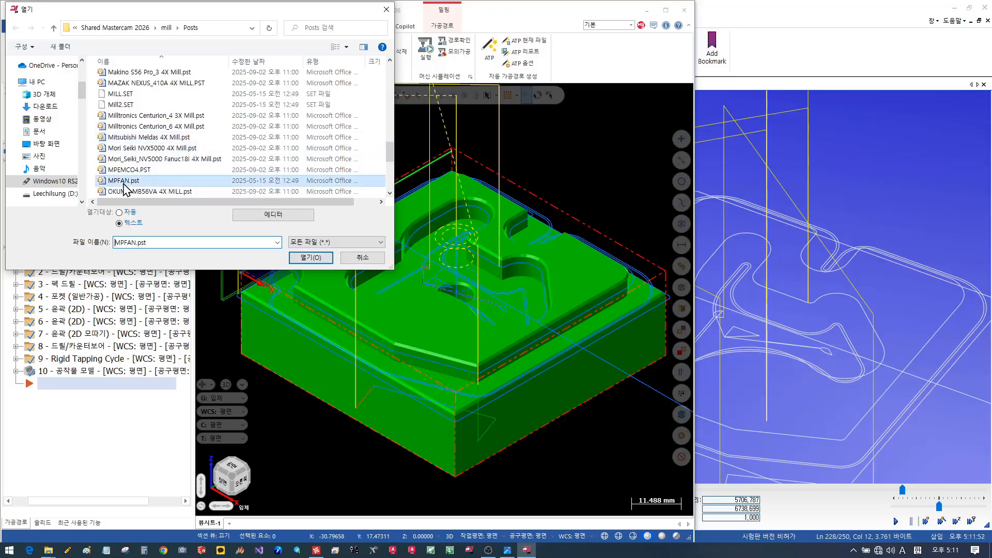
left_click(318, 258)
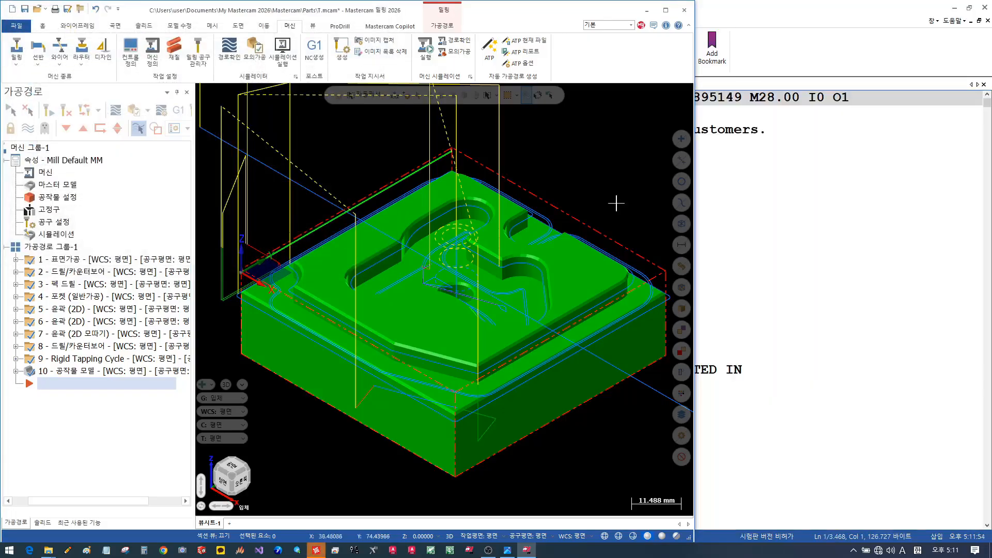
In the Rotary Axis Settings of MPFAN.pst, set rot_on_x to 0 to turn off the default rotary axis orientation.
left_click(864, 202)
scroll(675, 254, "down", 16)
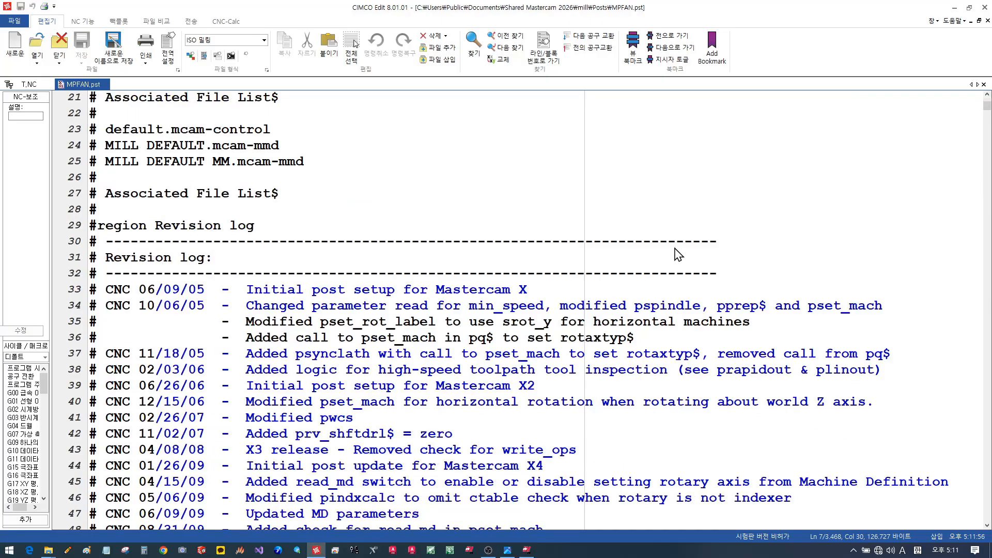
scroll(675, 254, "down", 20)
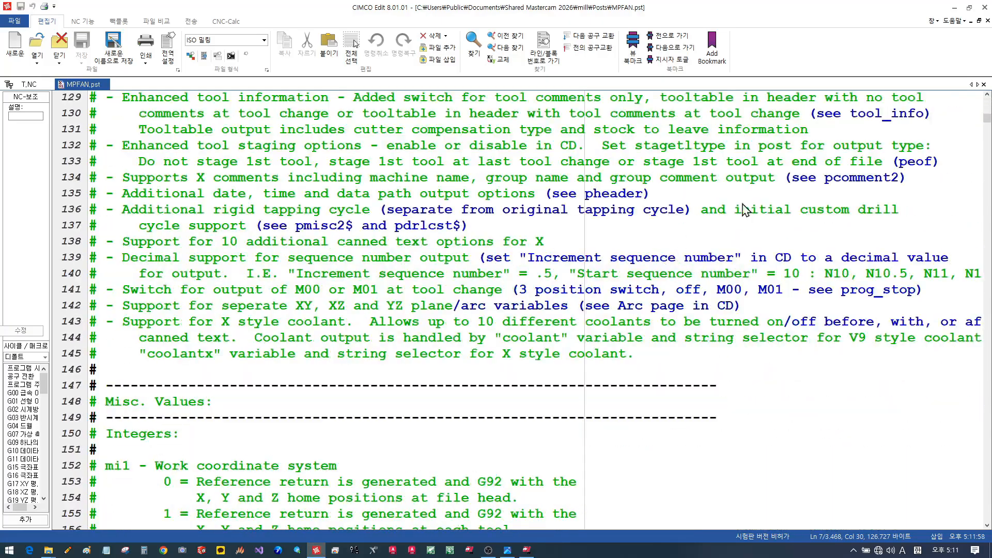
scroll(749, 243, "down", 20)
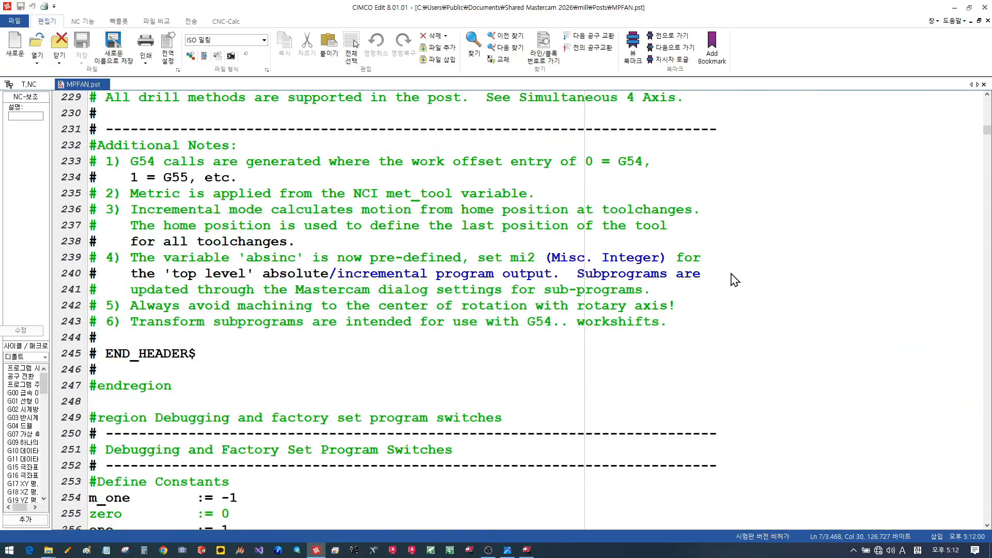
scroll(734, 277, "down", 9)
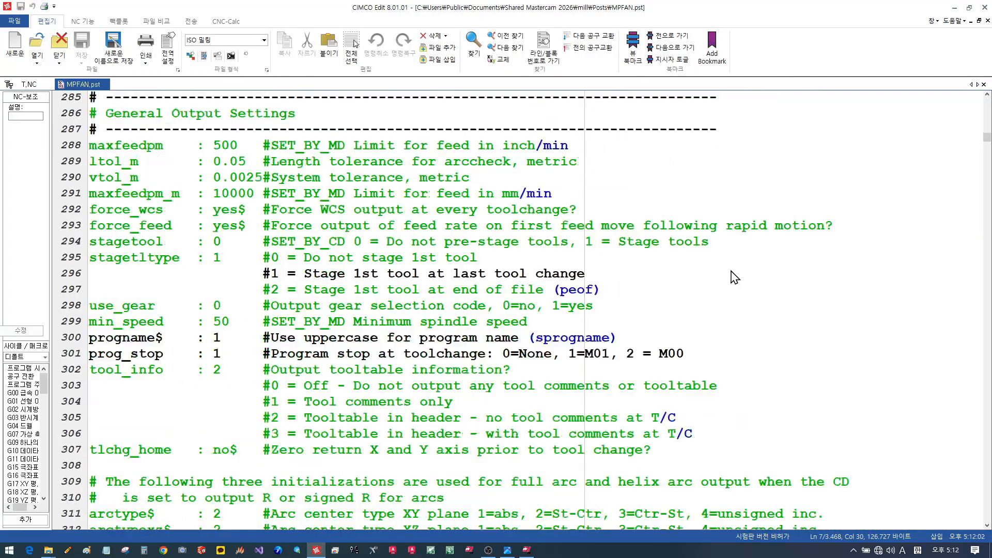
scroll(734, 277, "down", 9)
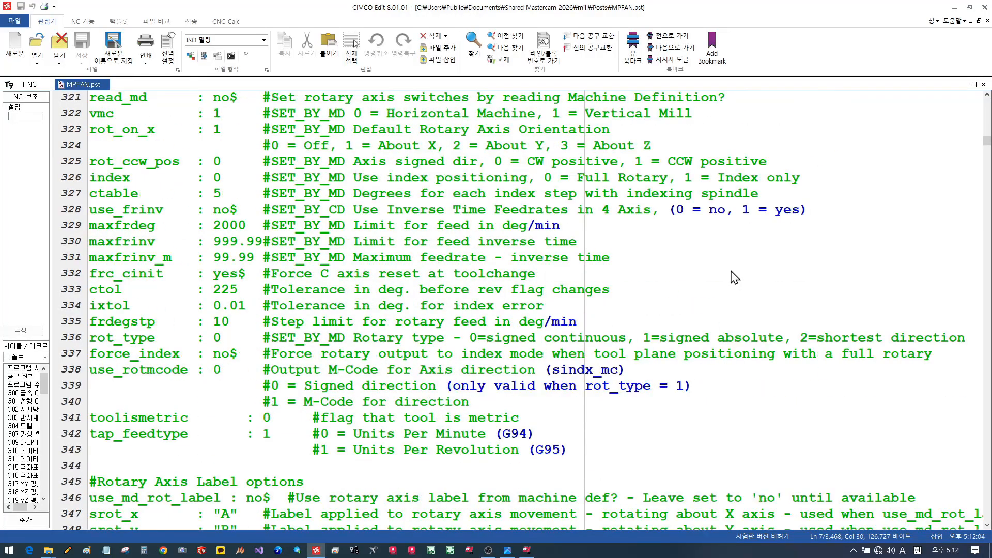
scroll(733, 277, "up", 4)
scroll(734, 277, "down", 1)
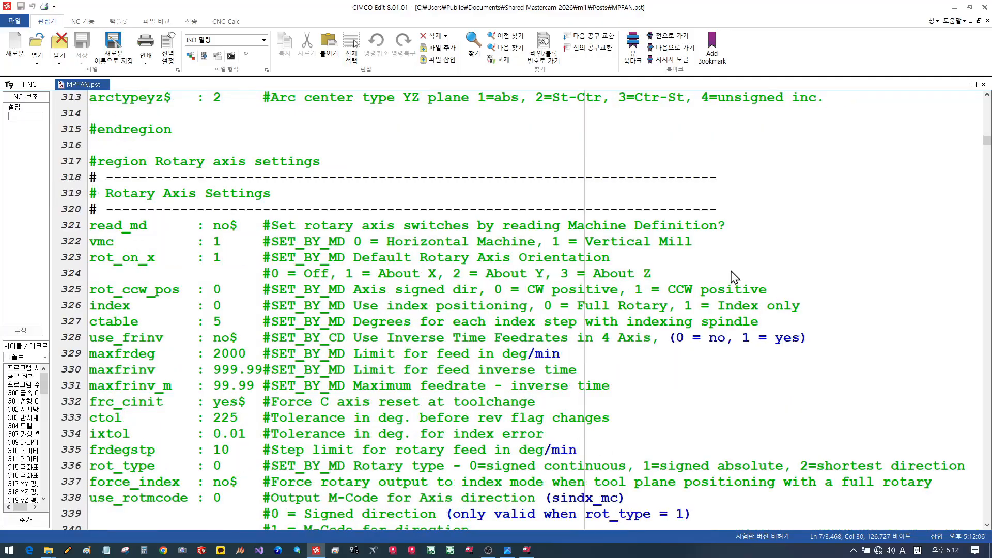
left_click(339, 277)
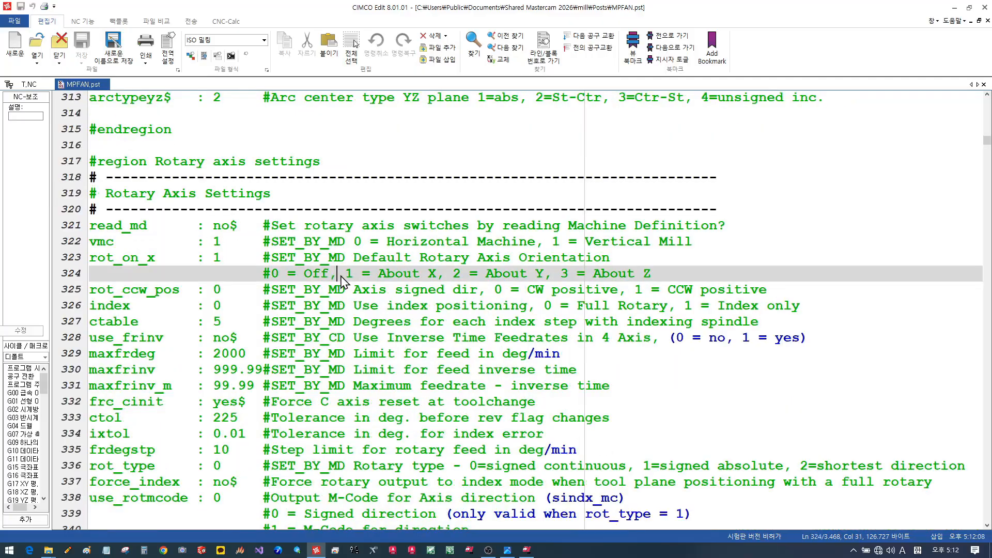
left_click_drag(347, 279, 427, 278)
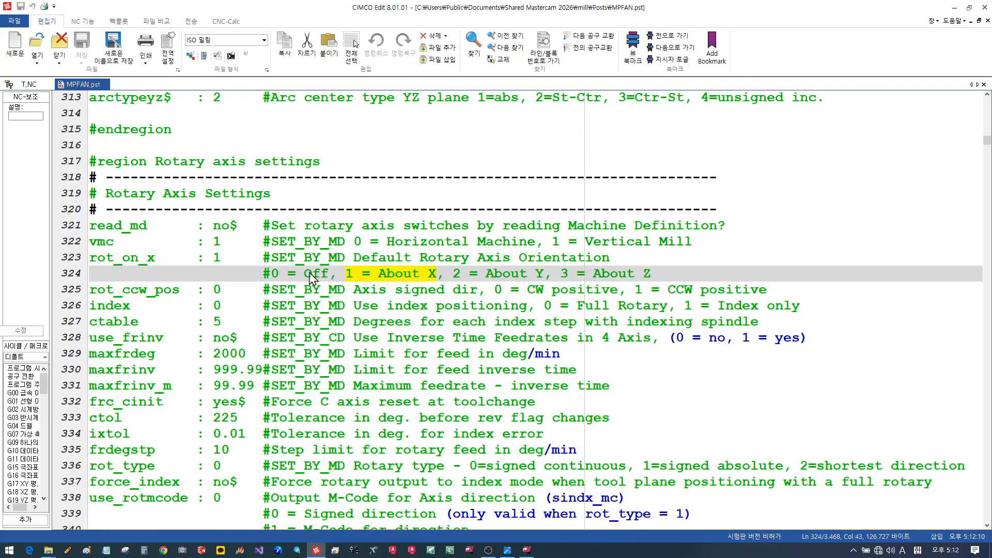
left_click(221, 258)
key("BackSpace")
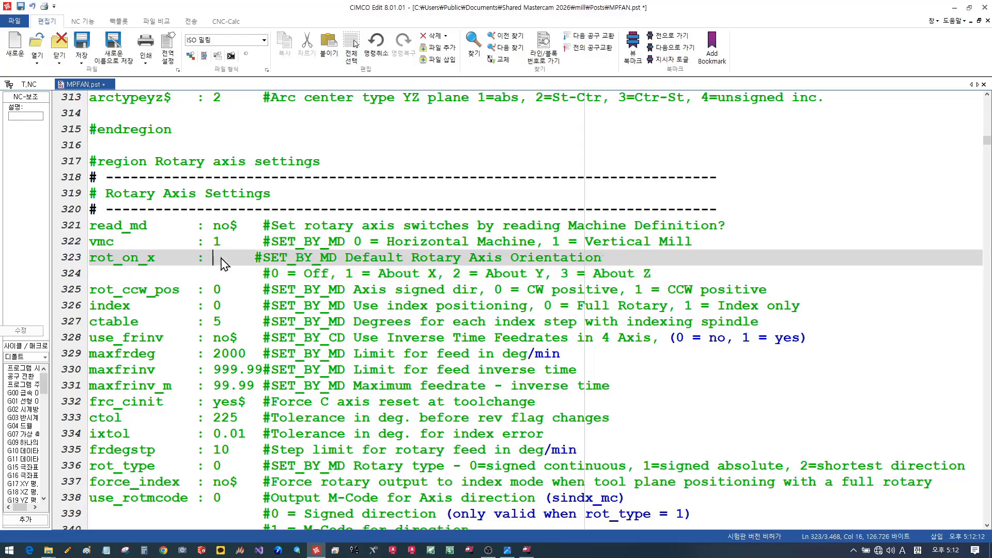
type("0")
Set tap_feedtype in MPFAN.pst to 0 so tapping feed uses Units Per Minute (G94).
scroll(463, 248, "down", 20)
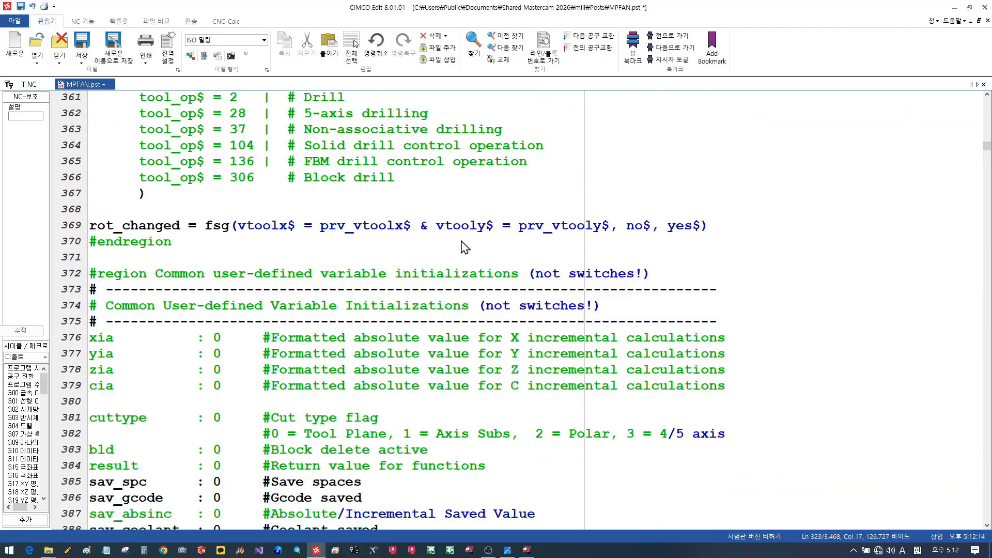
scroll(463, 249, "down", 20)
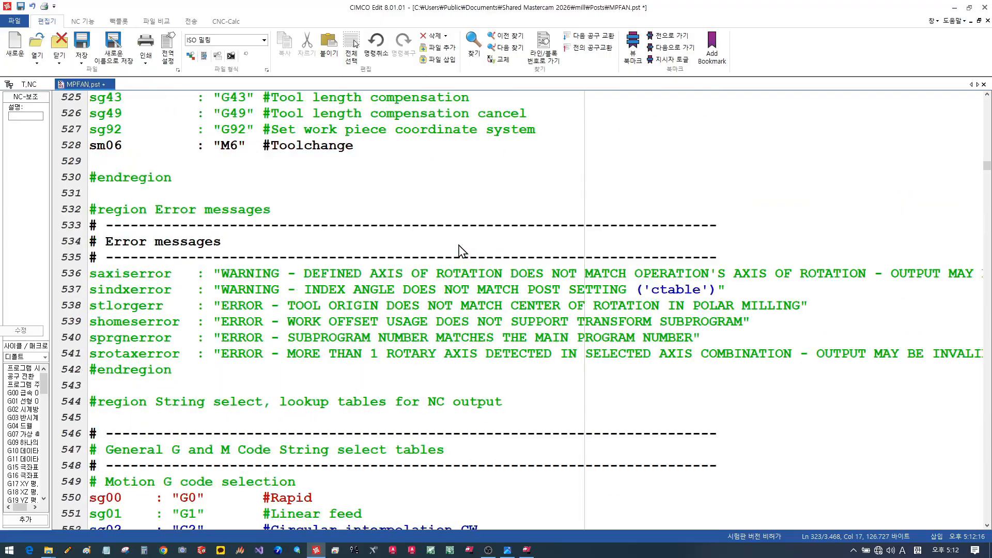
scroll(464, 251, "down", 20)
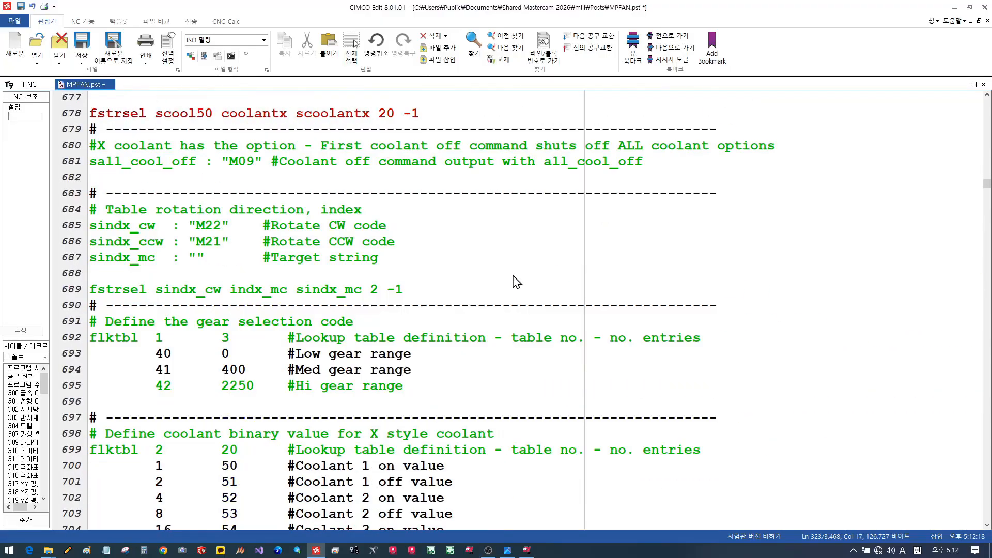
scroll(603, 335, "down", 20)
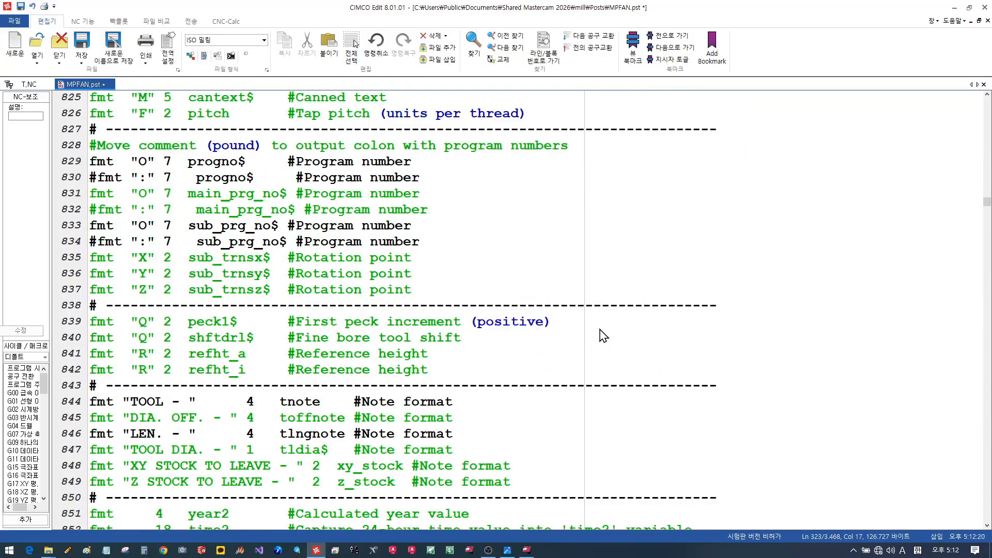
scroll(603, 335, "up", 20)
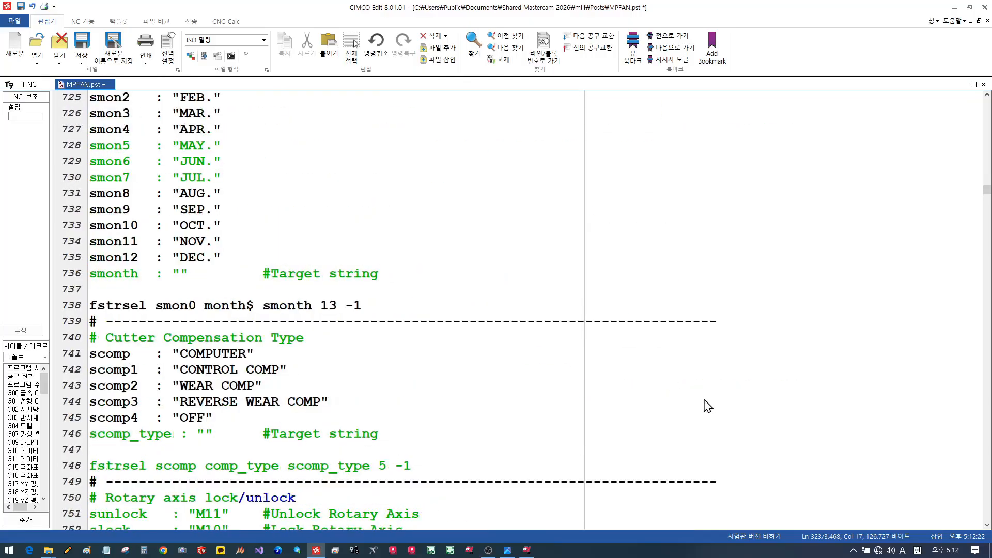
scroll(837, 360, "up", 20)
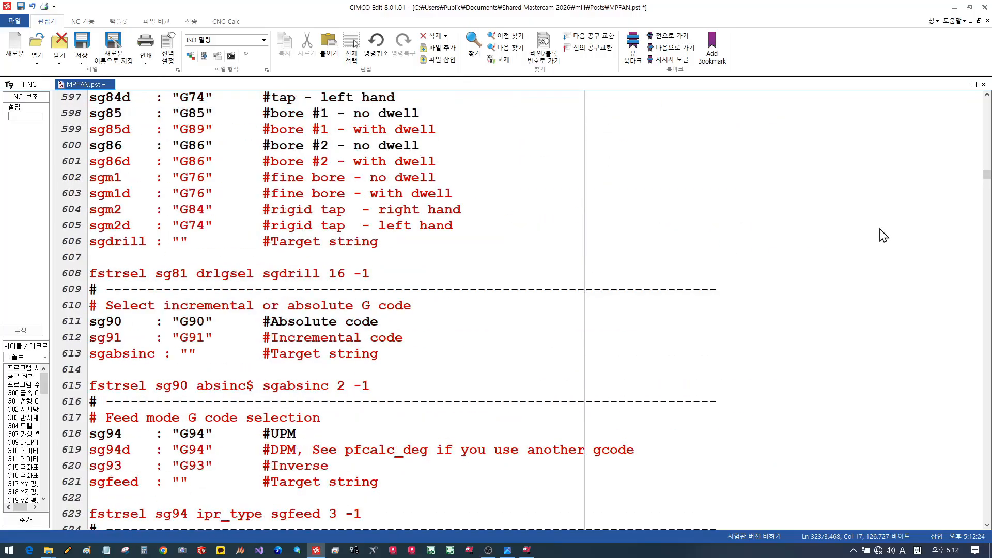
left_click_drag(987, 178, 987, 162)
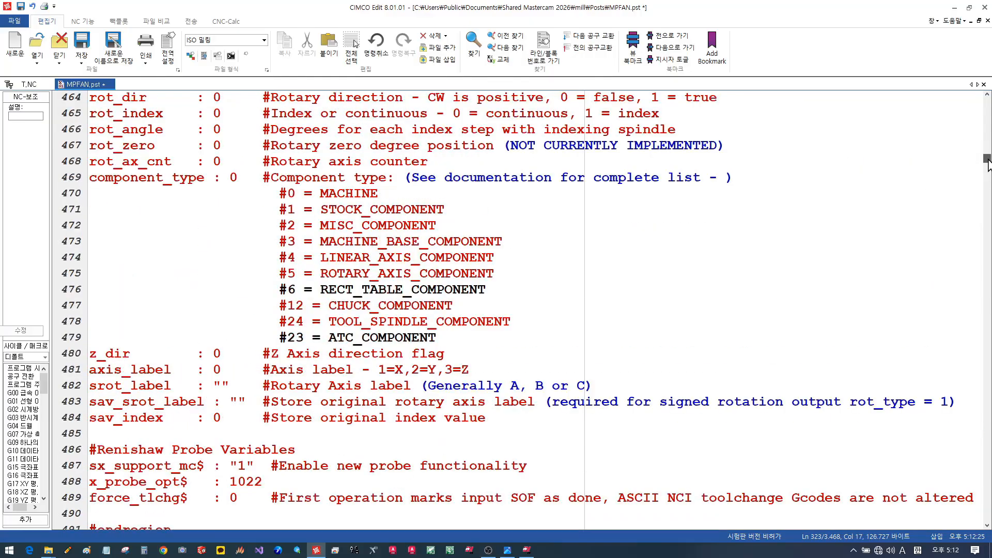
scroll(768, 251, "down", 2)
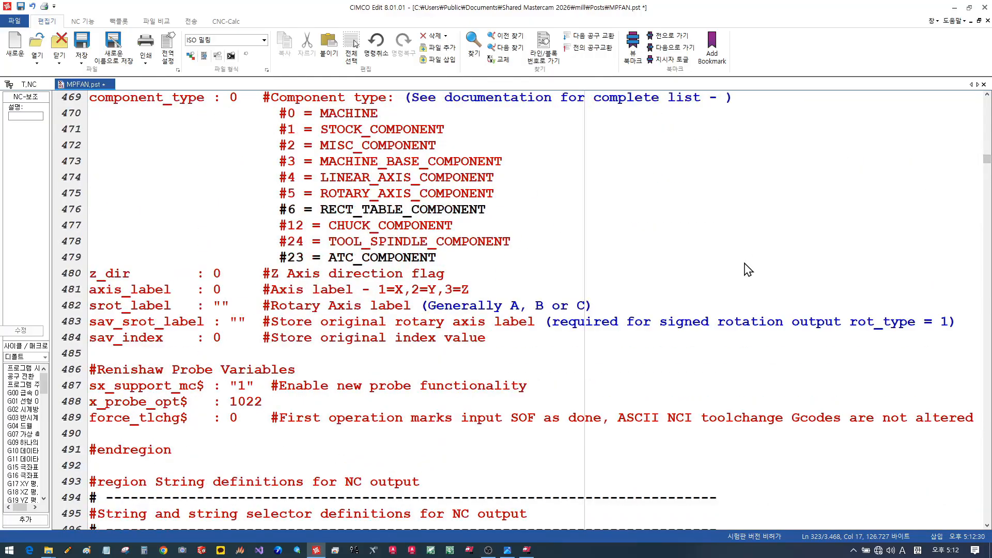
scroll(746, 268, "down", 6)
scroll(747, 269, "up", 14)
scroll(747, 268, "up", 20)
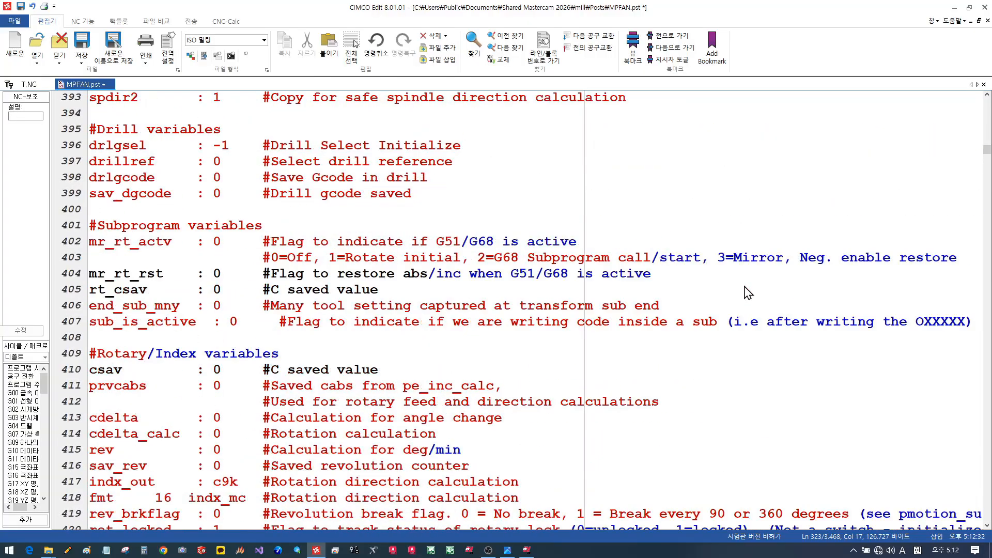
scroll(748, 293, "up", 7)
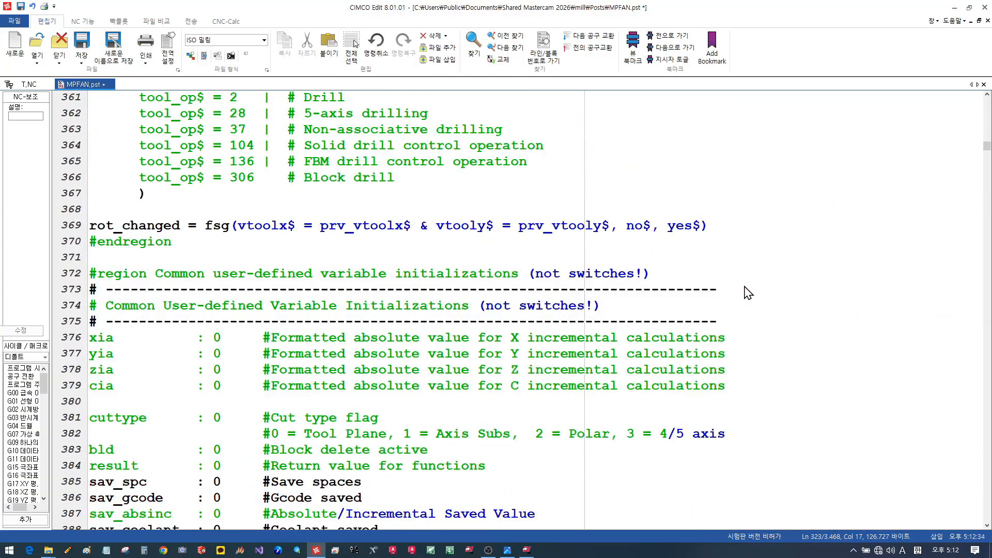
scroll(748, 293, "up", 8)
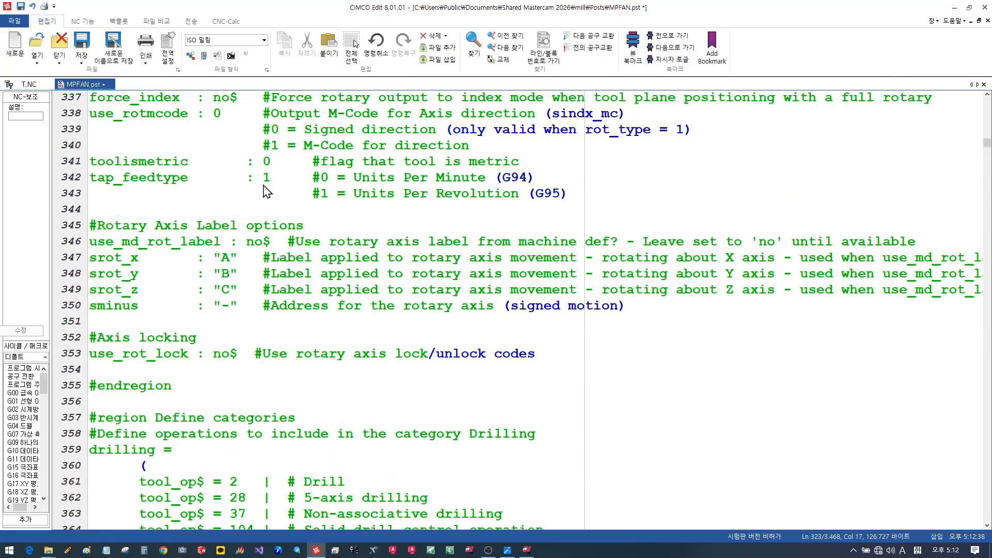
left_click(276, 180)
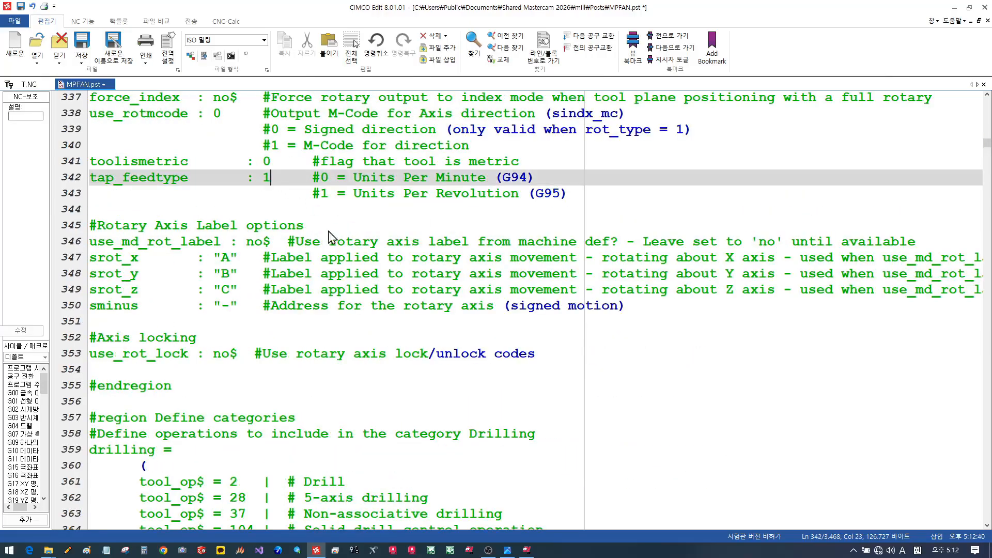
key("BackSpace")
type("0")
In the pheader$ block, delete all lines from below the active date and time output through spaces$ = sav_spc, and save the post.
left_click_drag(986, 145, 986, 207)
scroll(628, 240, "down", 16)
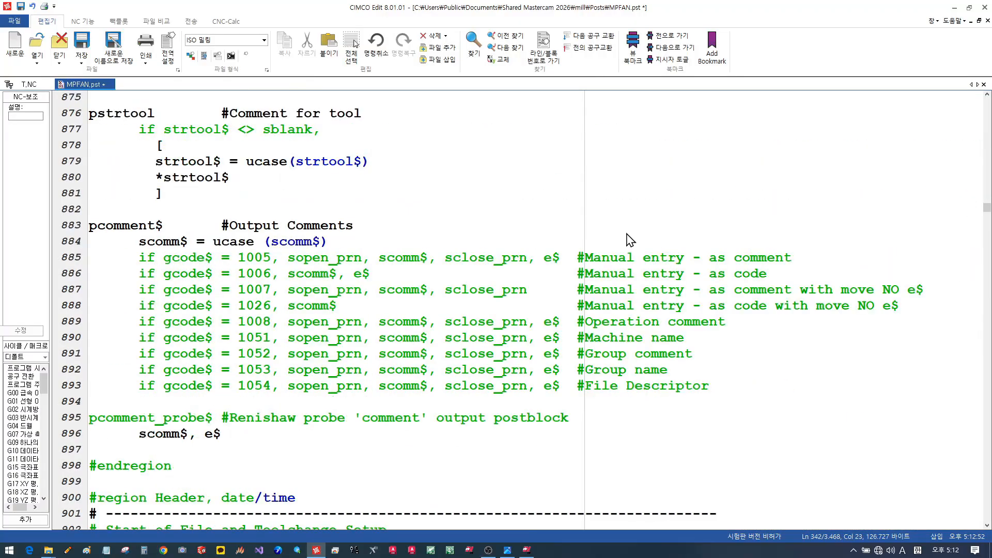
scroll(628, 240, "down", 3)
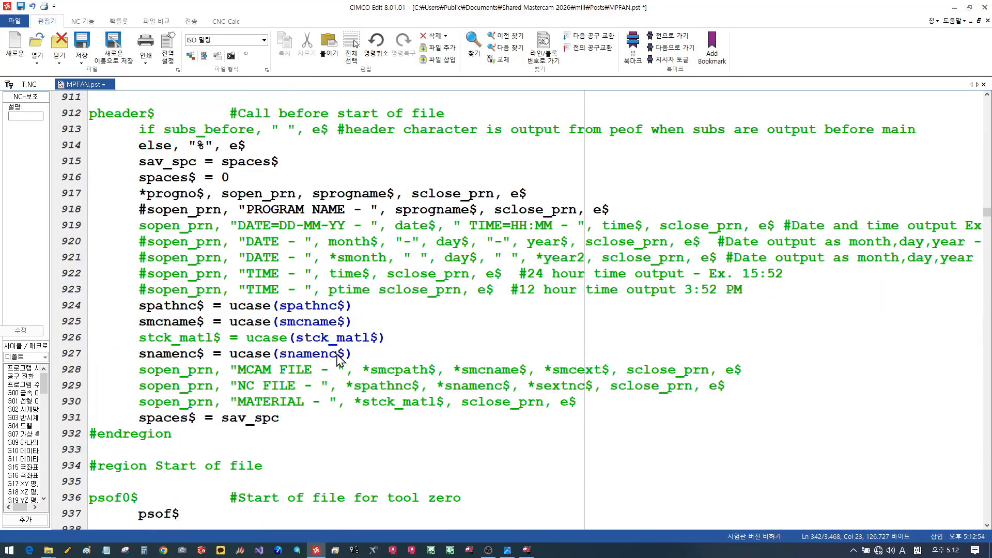
left_click(285, 419)
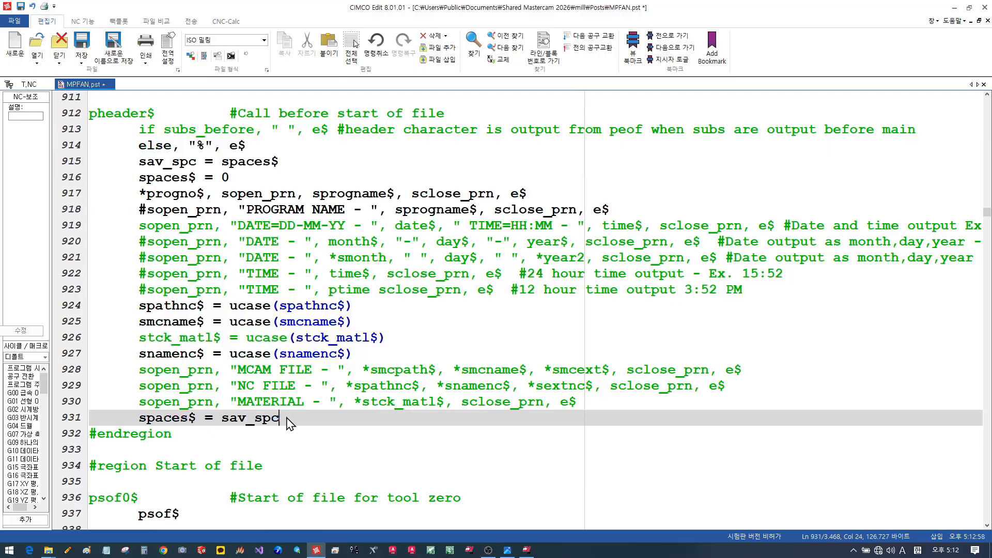
left_click_drag(286, 419, 92, 250)
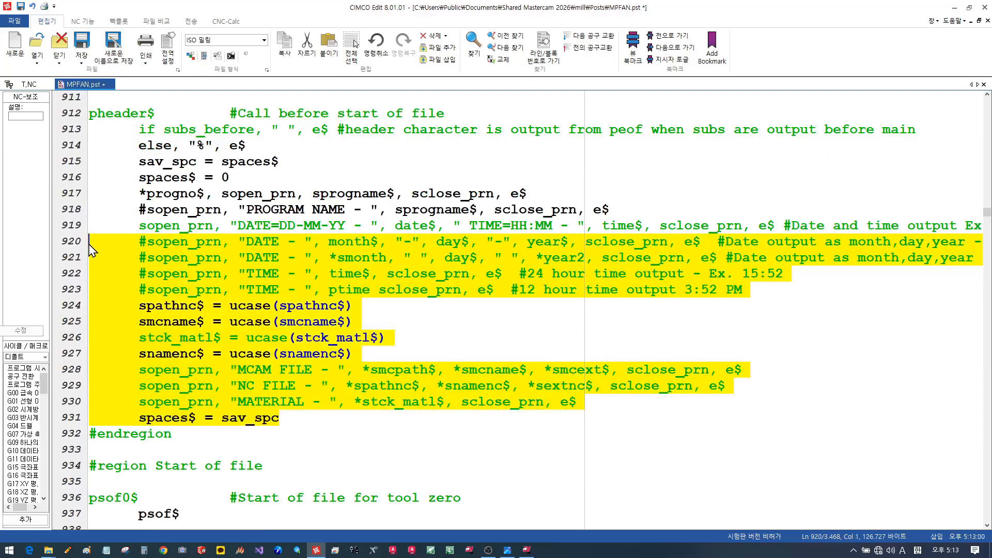
key("Delete")
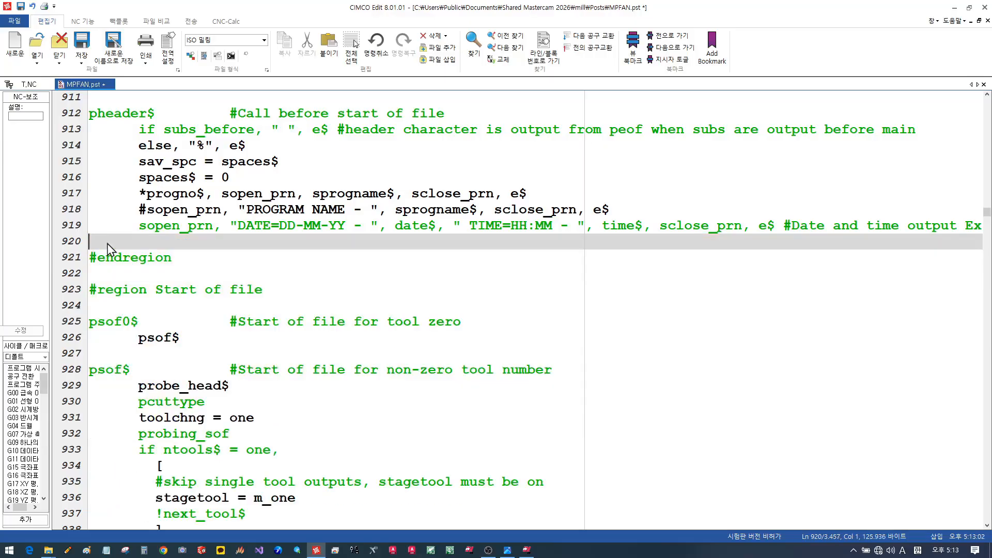
left_click(512, 291)
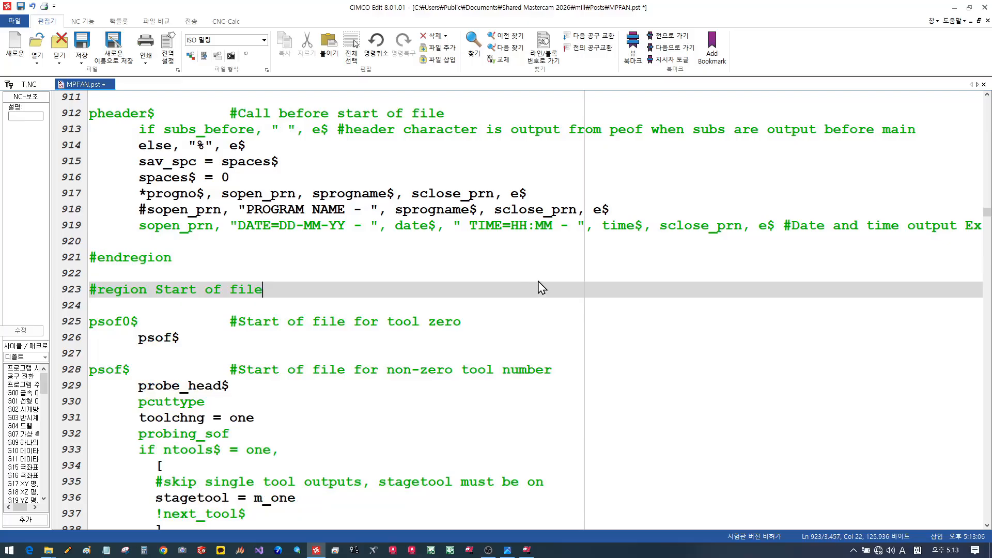
left_click(82, 47)
Switch to Mastercam, repost the operations to the .NC file, and reload the updated T.NC in CIMCO Edit.
left_click(527, 550)
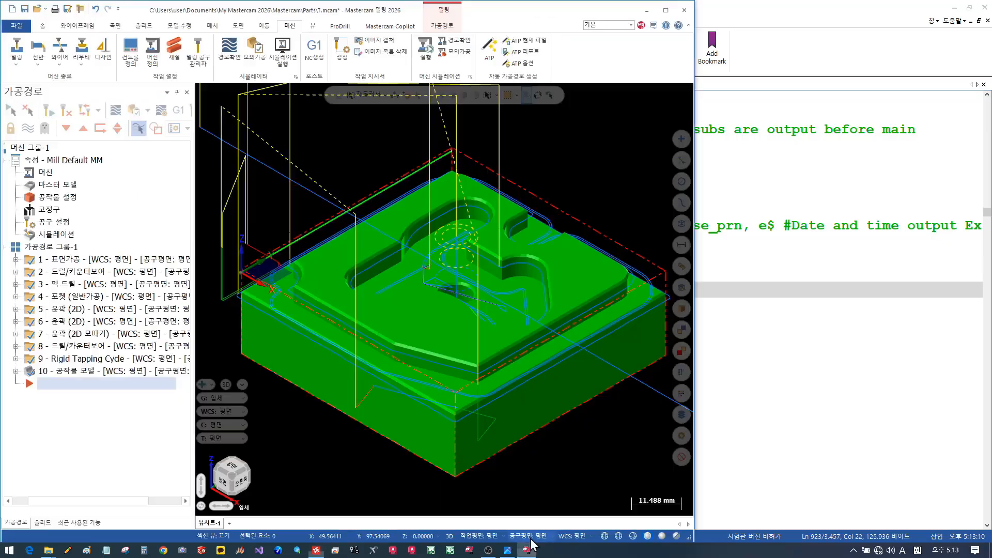
left_click(178, 110)
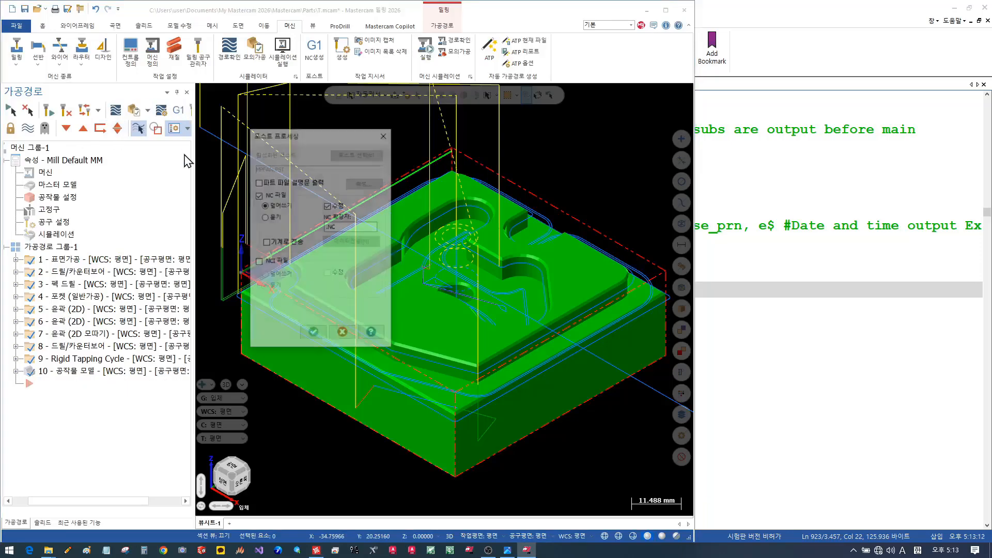
left_click(315, 334)
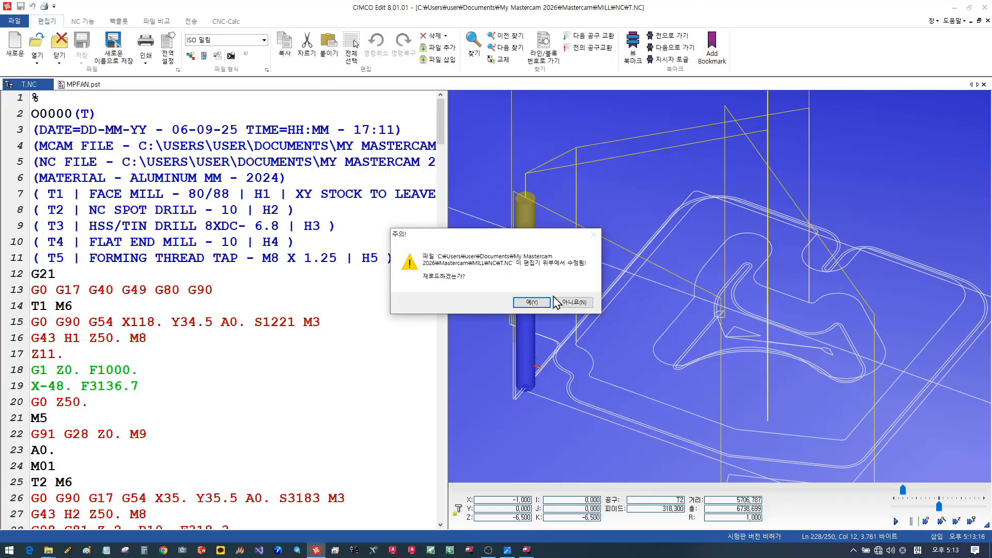
left_click(543, 305)
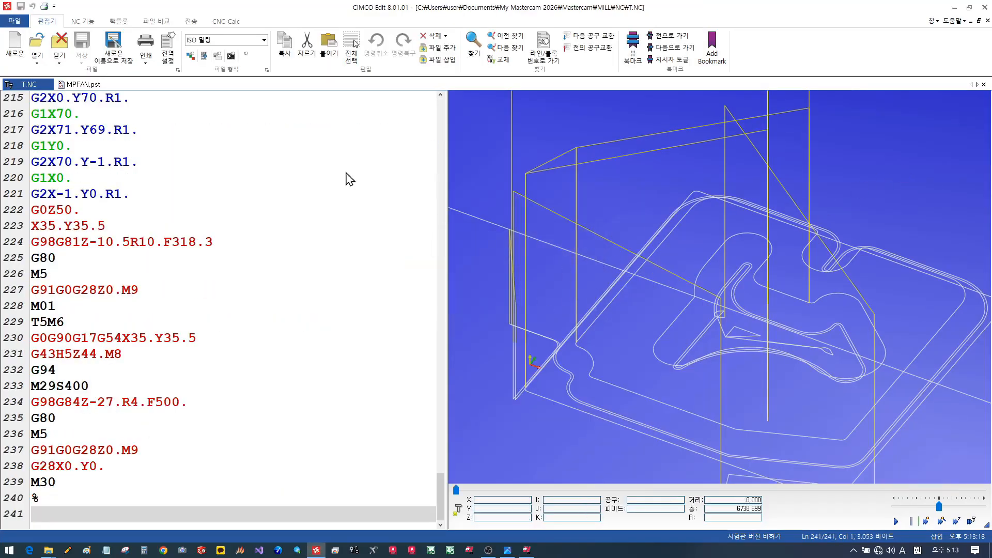
Check the reposted T.NC from the end back to the header's date line, and return to MPFAN.pst.
scroll(337, 292, "up", 13)
left_click_drag(439, 407, 454, 110)
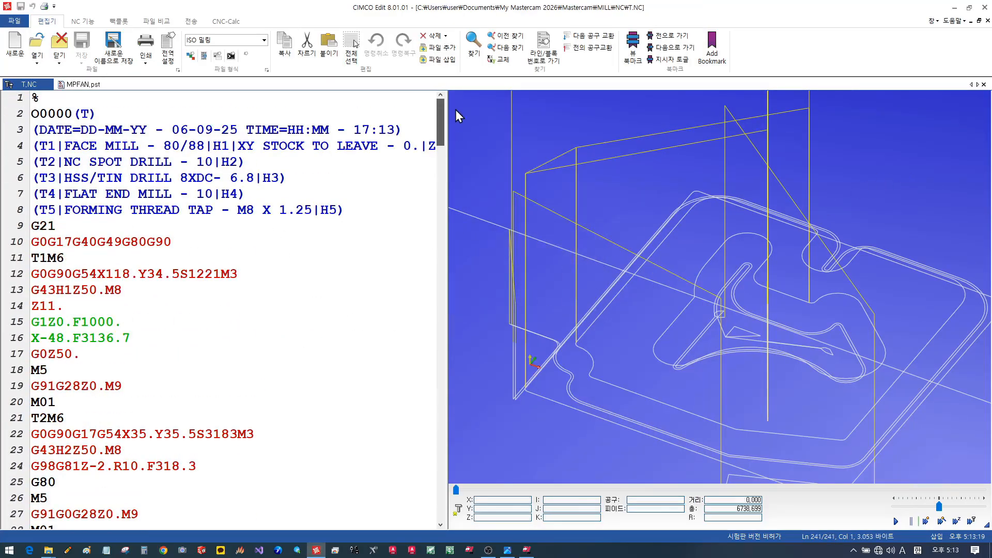
left_click(286, 279)
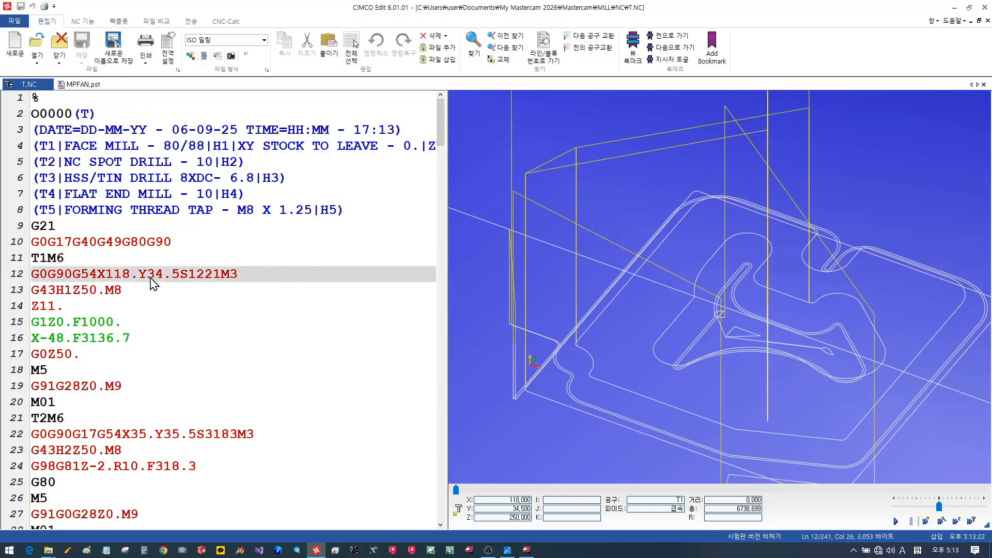
left_click(123, 131)
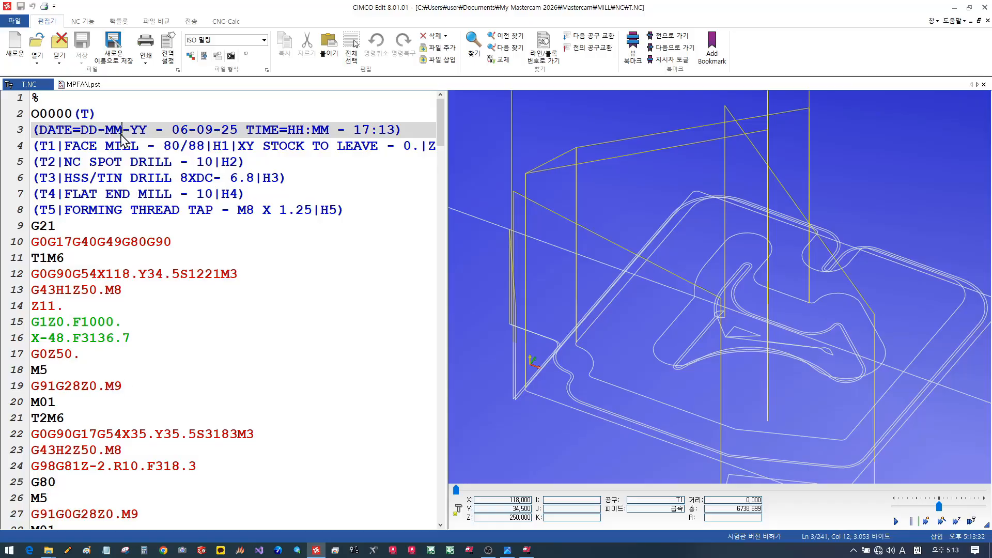
left_click(74, 132)
left_click(92, 85)
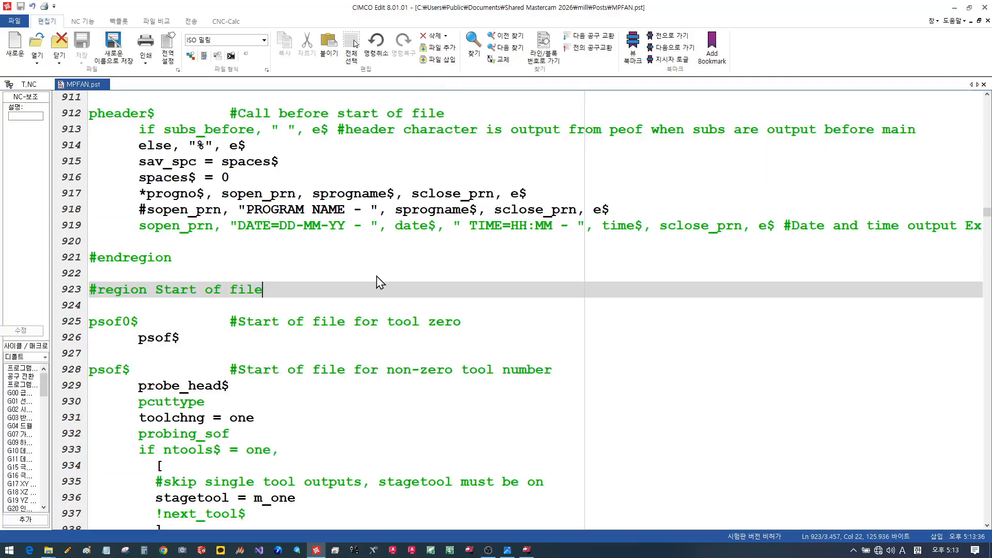
Comment out the date and time output line in the pheader$ block with # and save the post.
left_click(178, 212)
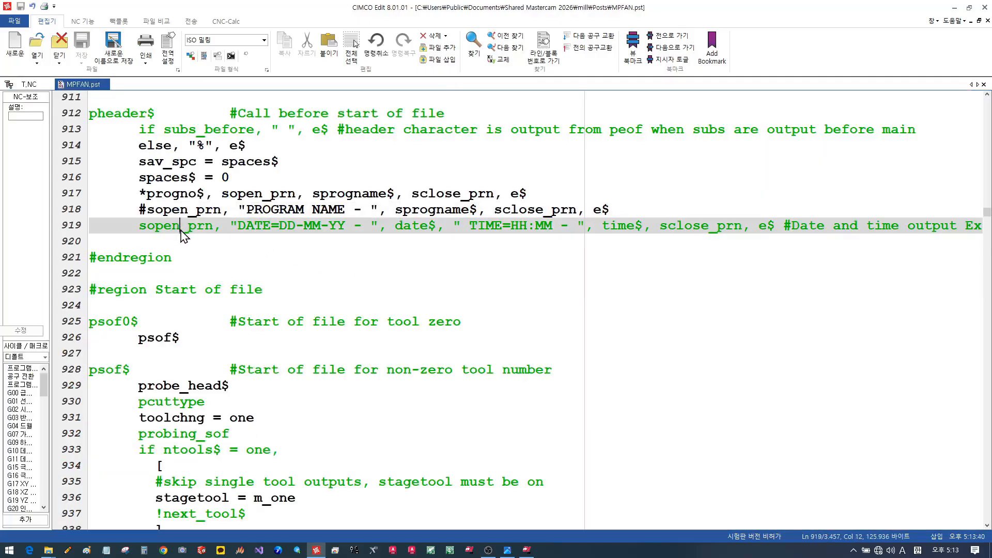
left_click(183, 229)
left_click(138, 228)
type("#")
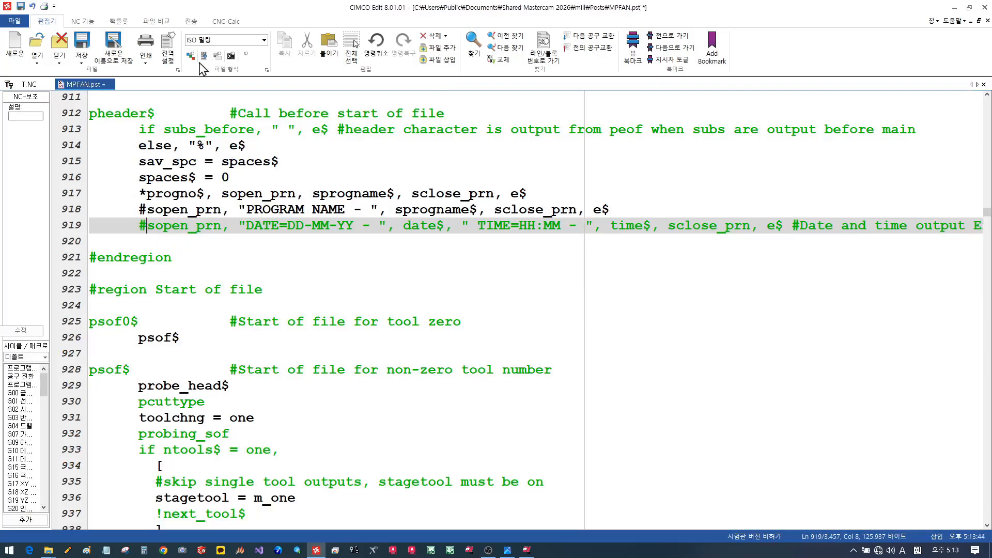
left_click(81, 42)
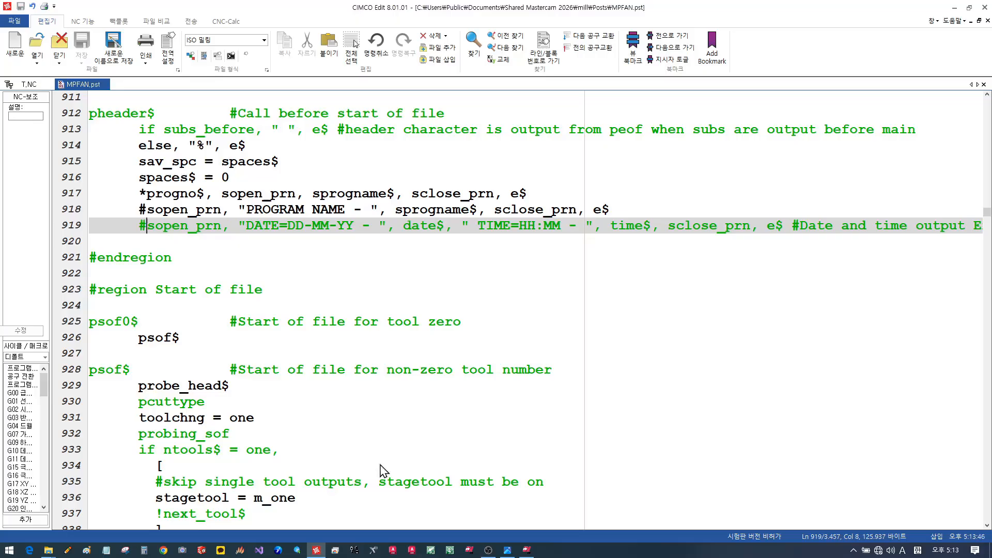
Switch to Mastercam, repost all operations to the .NC file, and bring up the updated T.NC in CIMCO Edit.
left_click(528, 551)
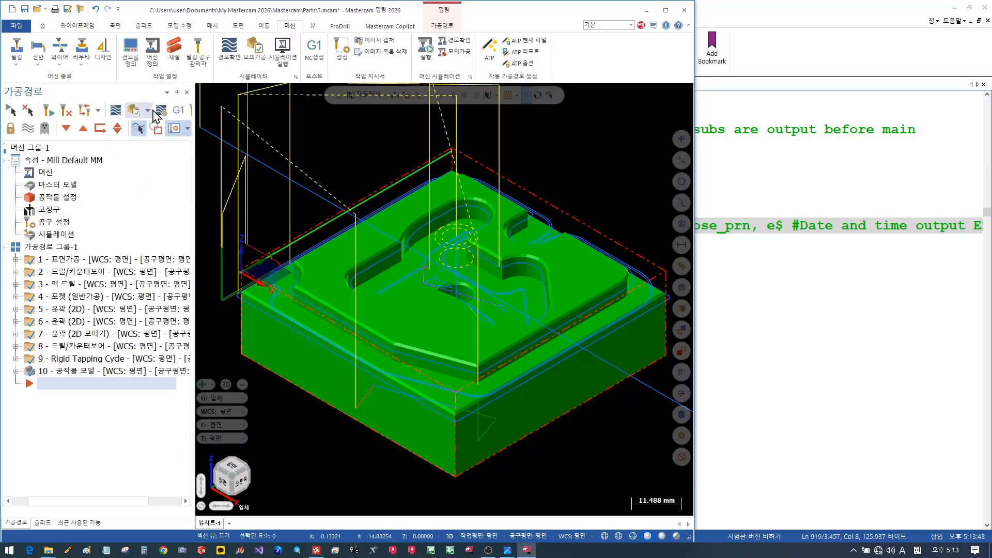
left_click(180, 111)
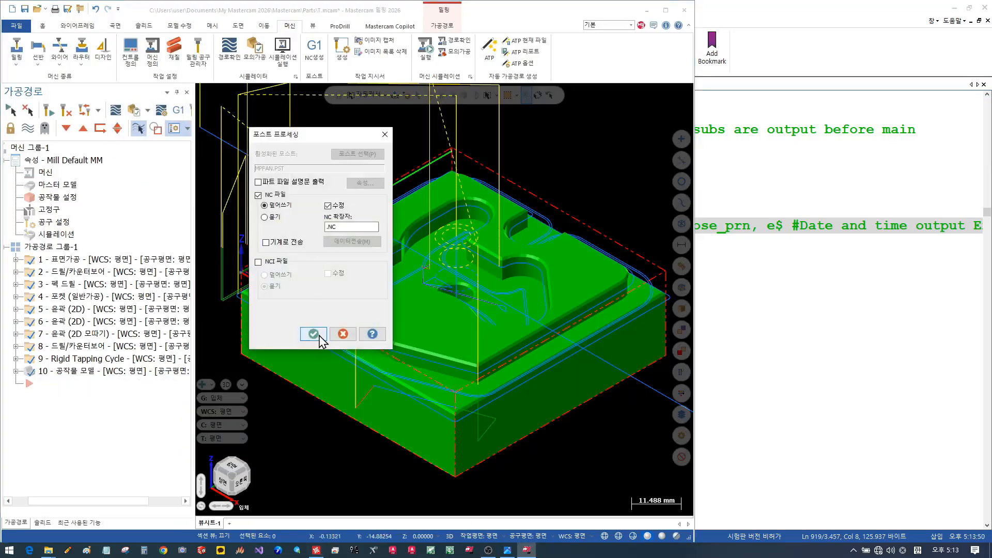
left_click(315, 332)
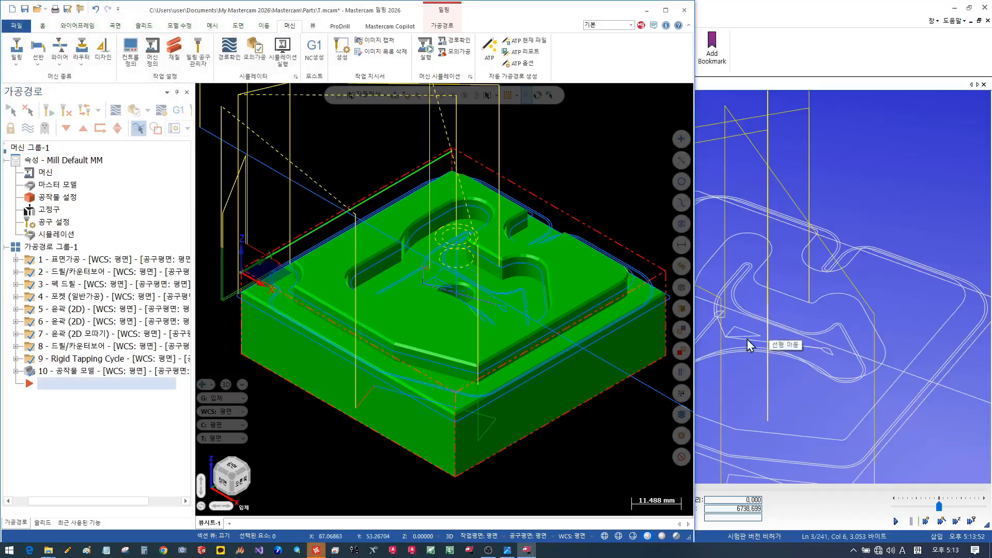
left_click(884, 203)
left_click(525, 304)
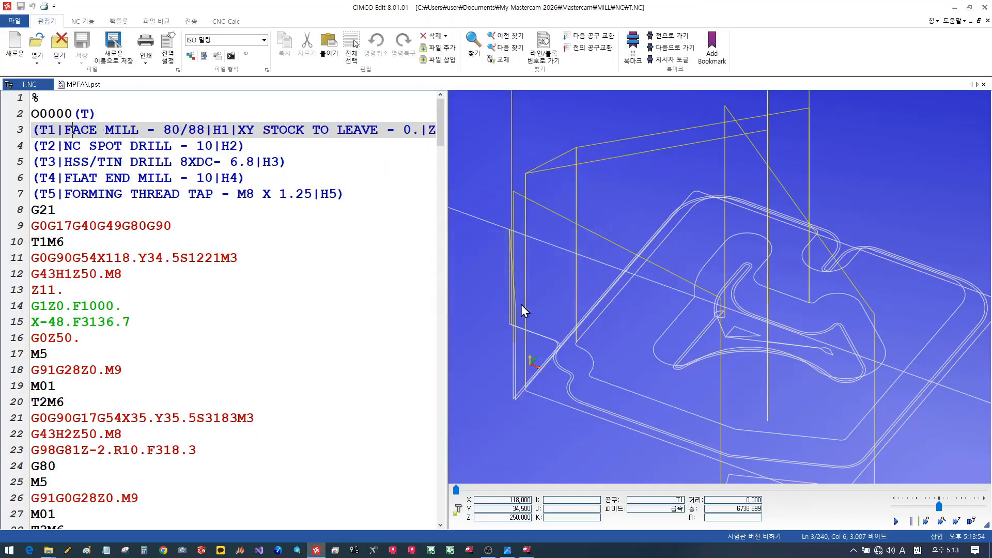
Check the reposted T.NC header, tool list and toolpath code, and minimize the editor to return to Mastercam.
left_click(153, 117)
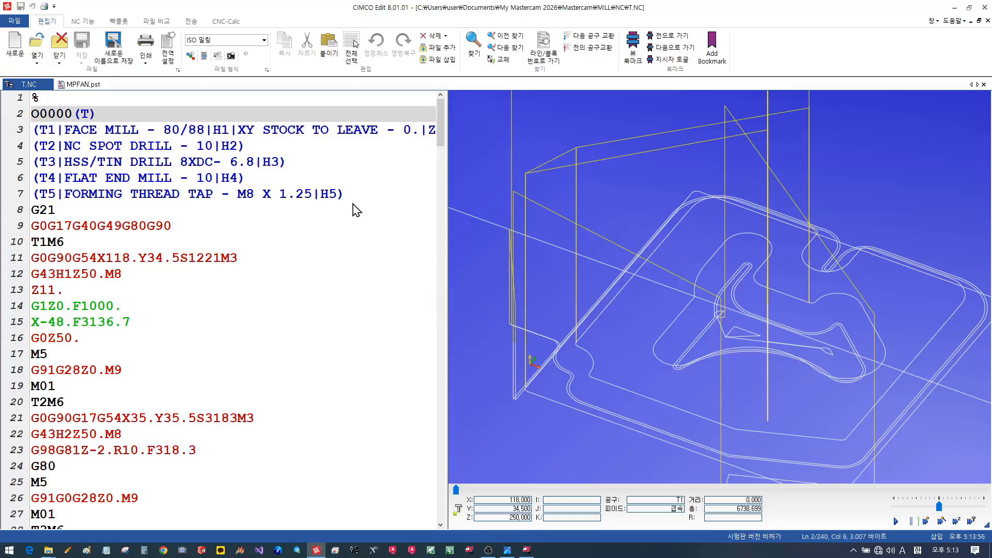
left_click_drag(351, 199, 22, 139)
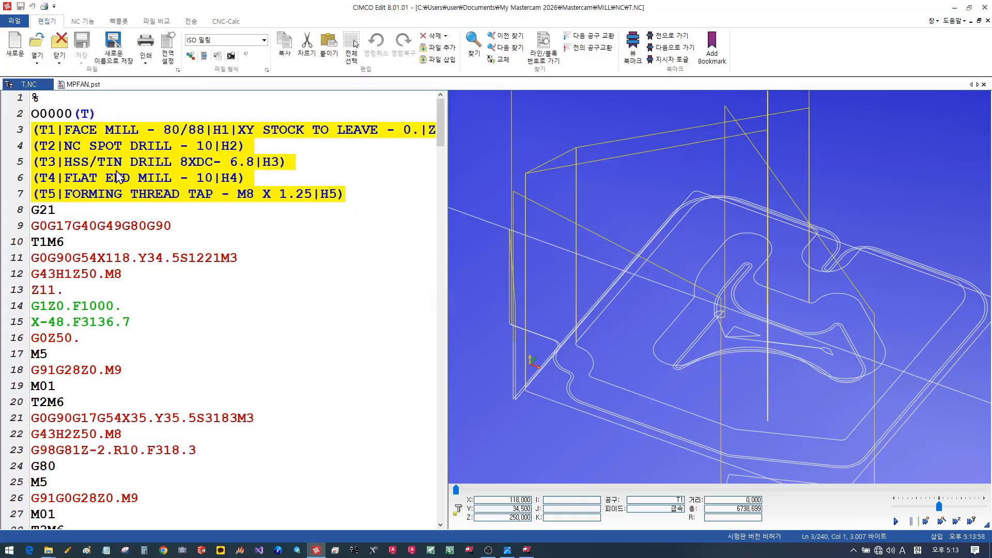
scroll(310, 334, "down", 7)
scroll(310, 335, "down", 20)
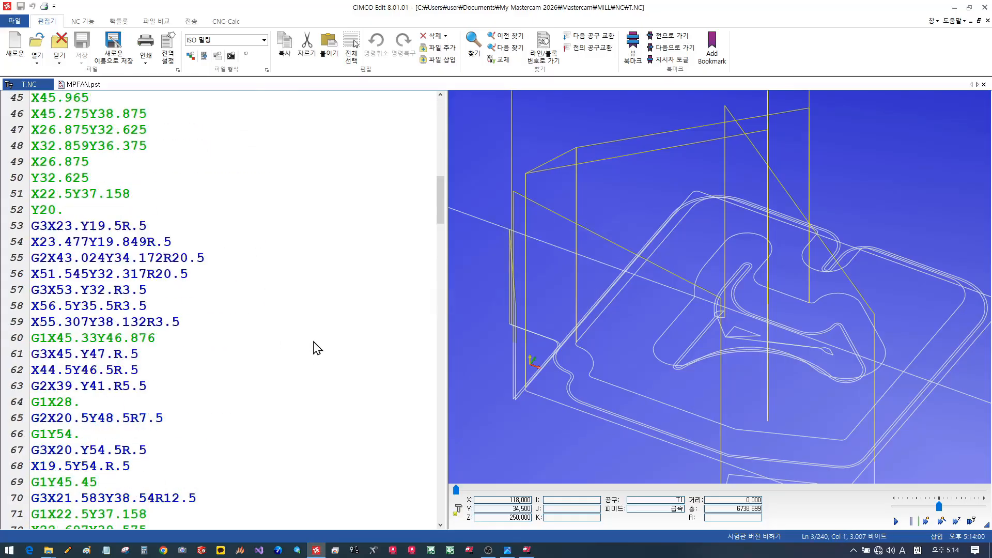
left_click_drag(442, 261, 439, 106)
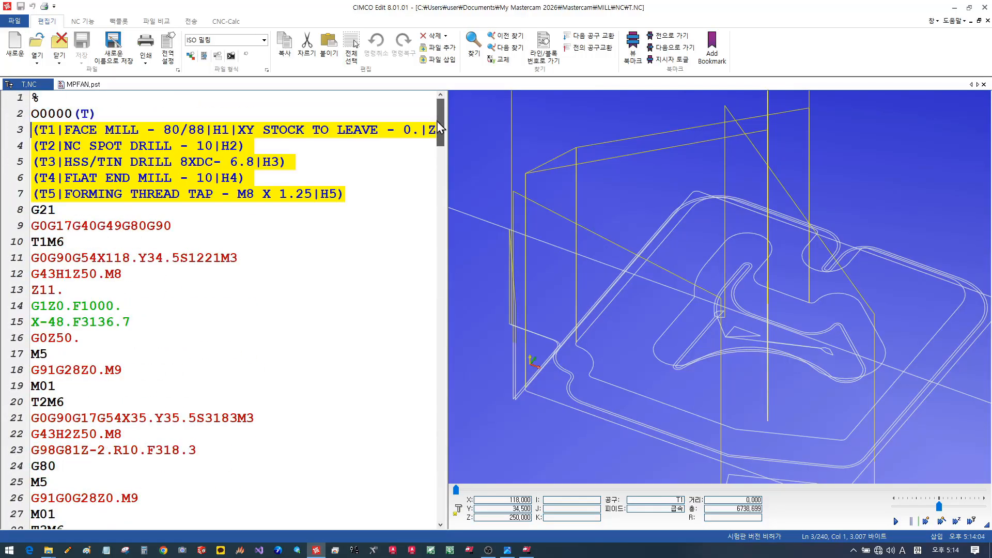
left_click(391, 290)
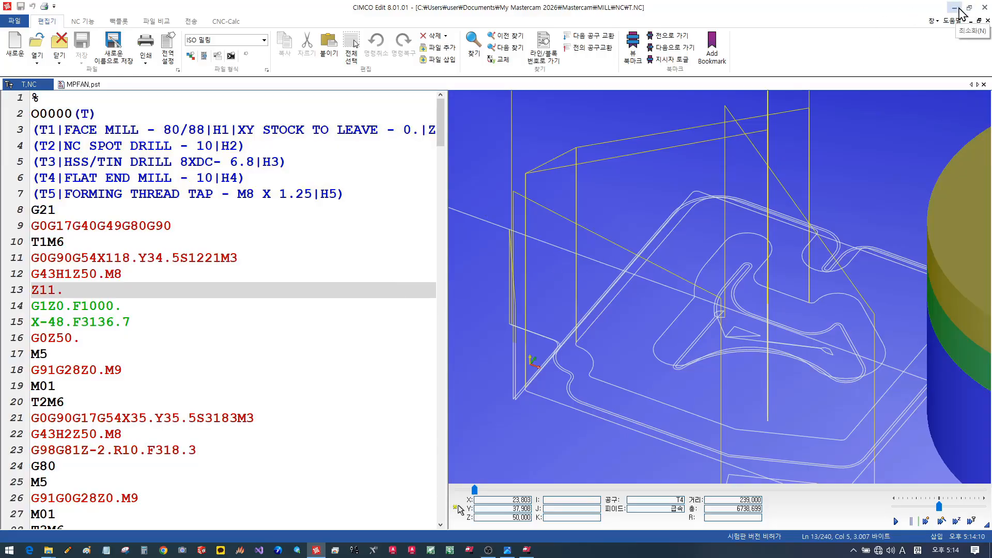
left_click(955, 8)
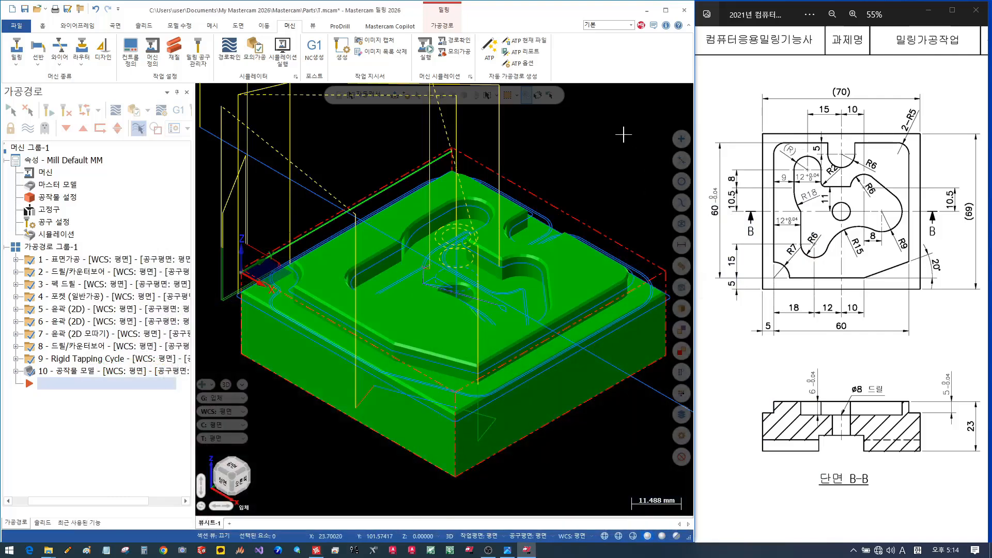